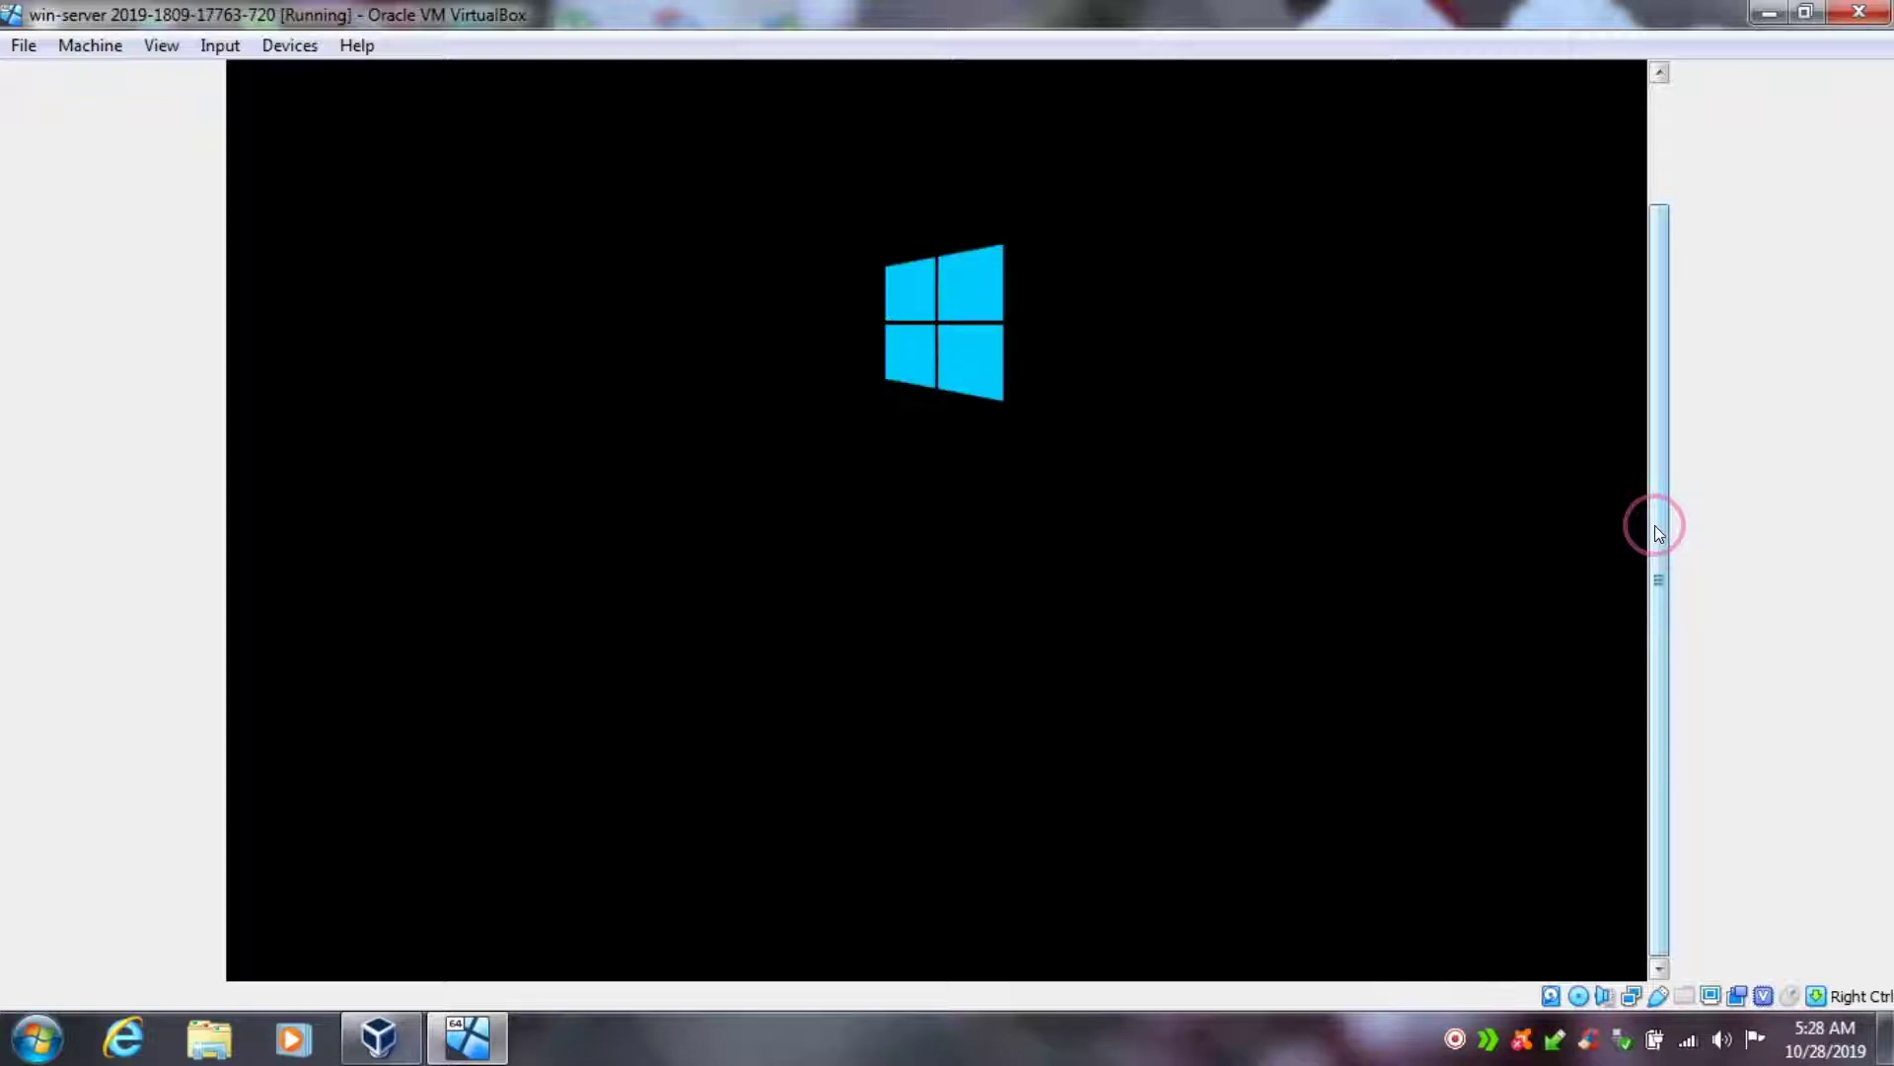
Boot the VM past the Windows logo until the Setup language and keyboard screen shows
drag(1654, 525, 1639, 588)
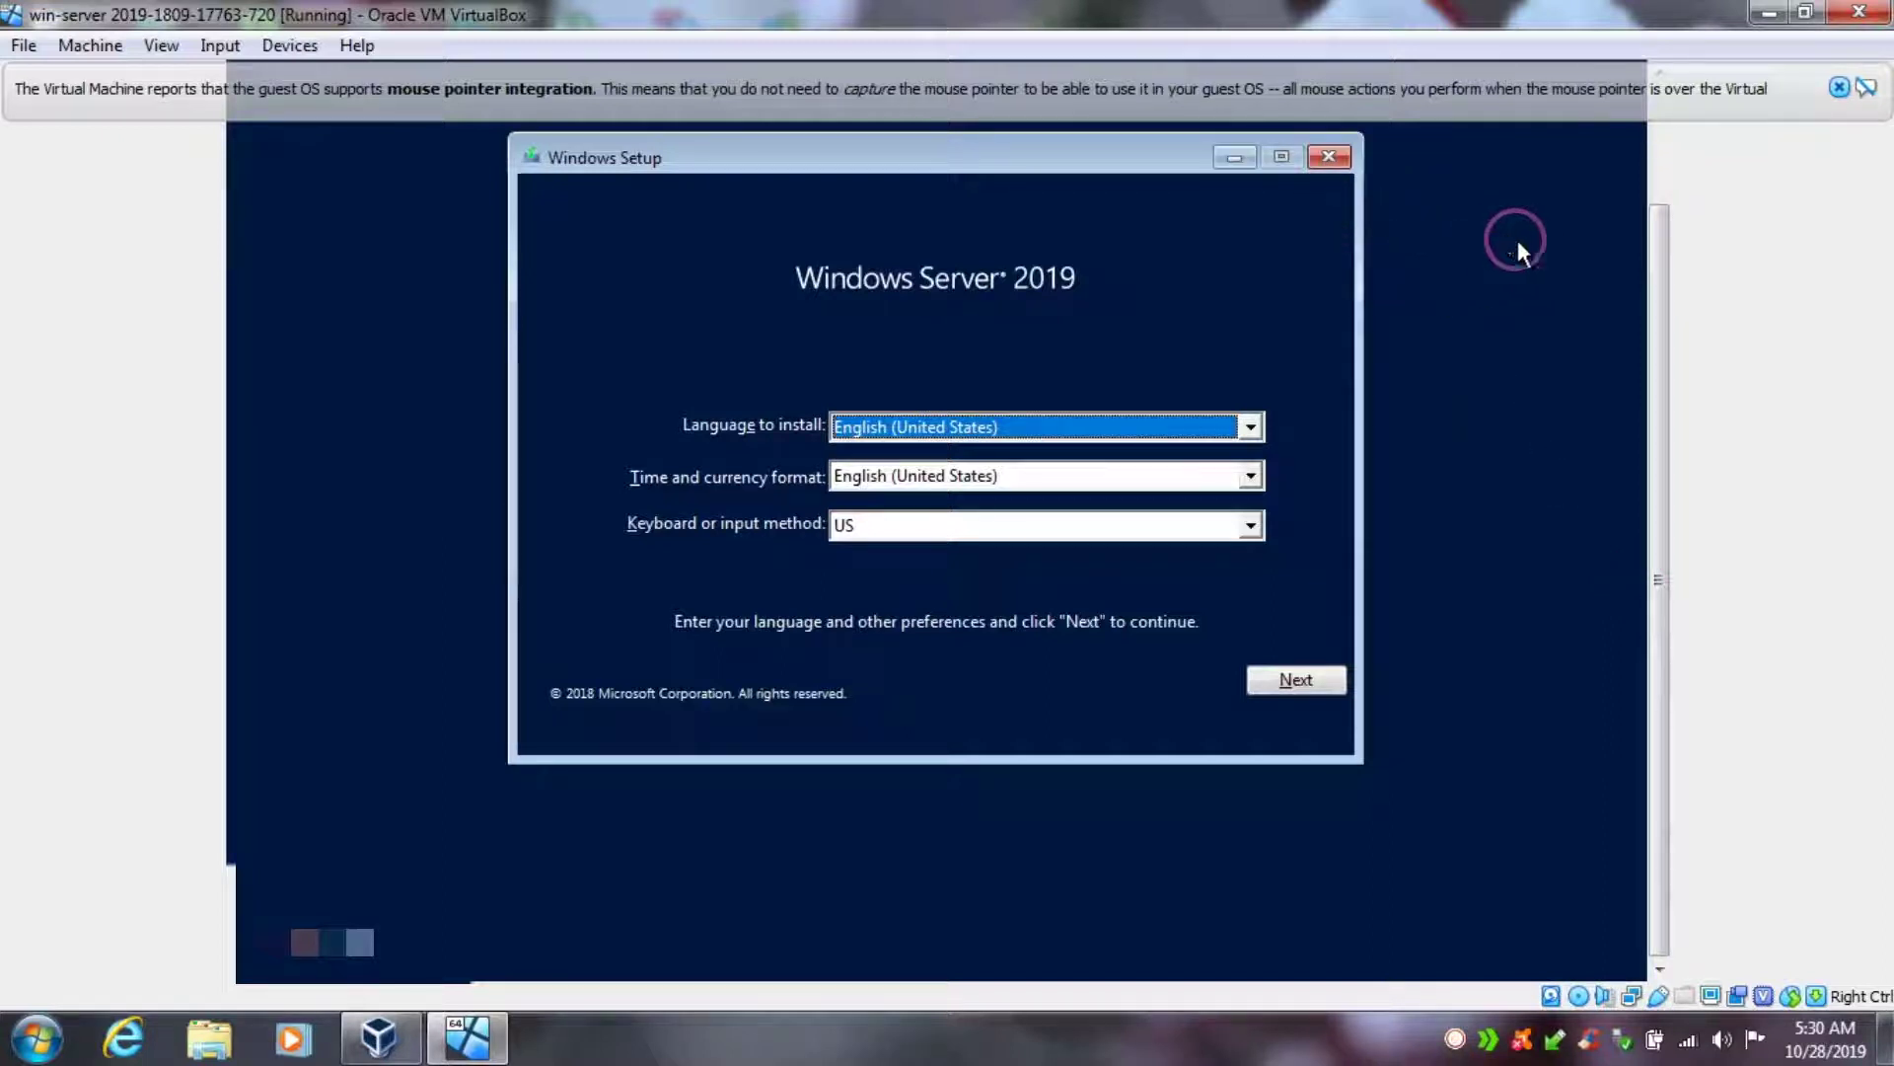
Dismiss the mouse-integration notice, keep English (United States) defaults, and choose Install now
drag(1517, 240, 1278, 276)
click(1840, 86)
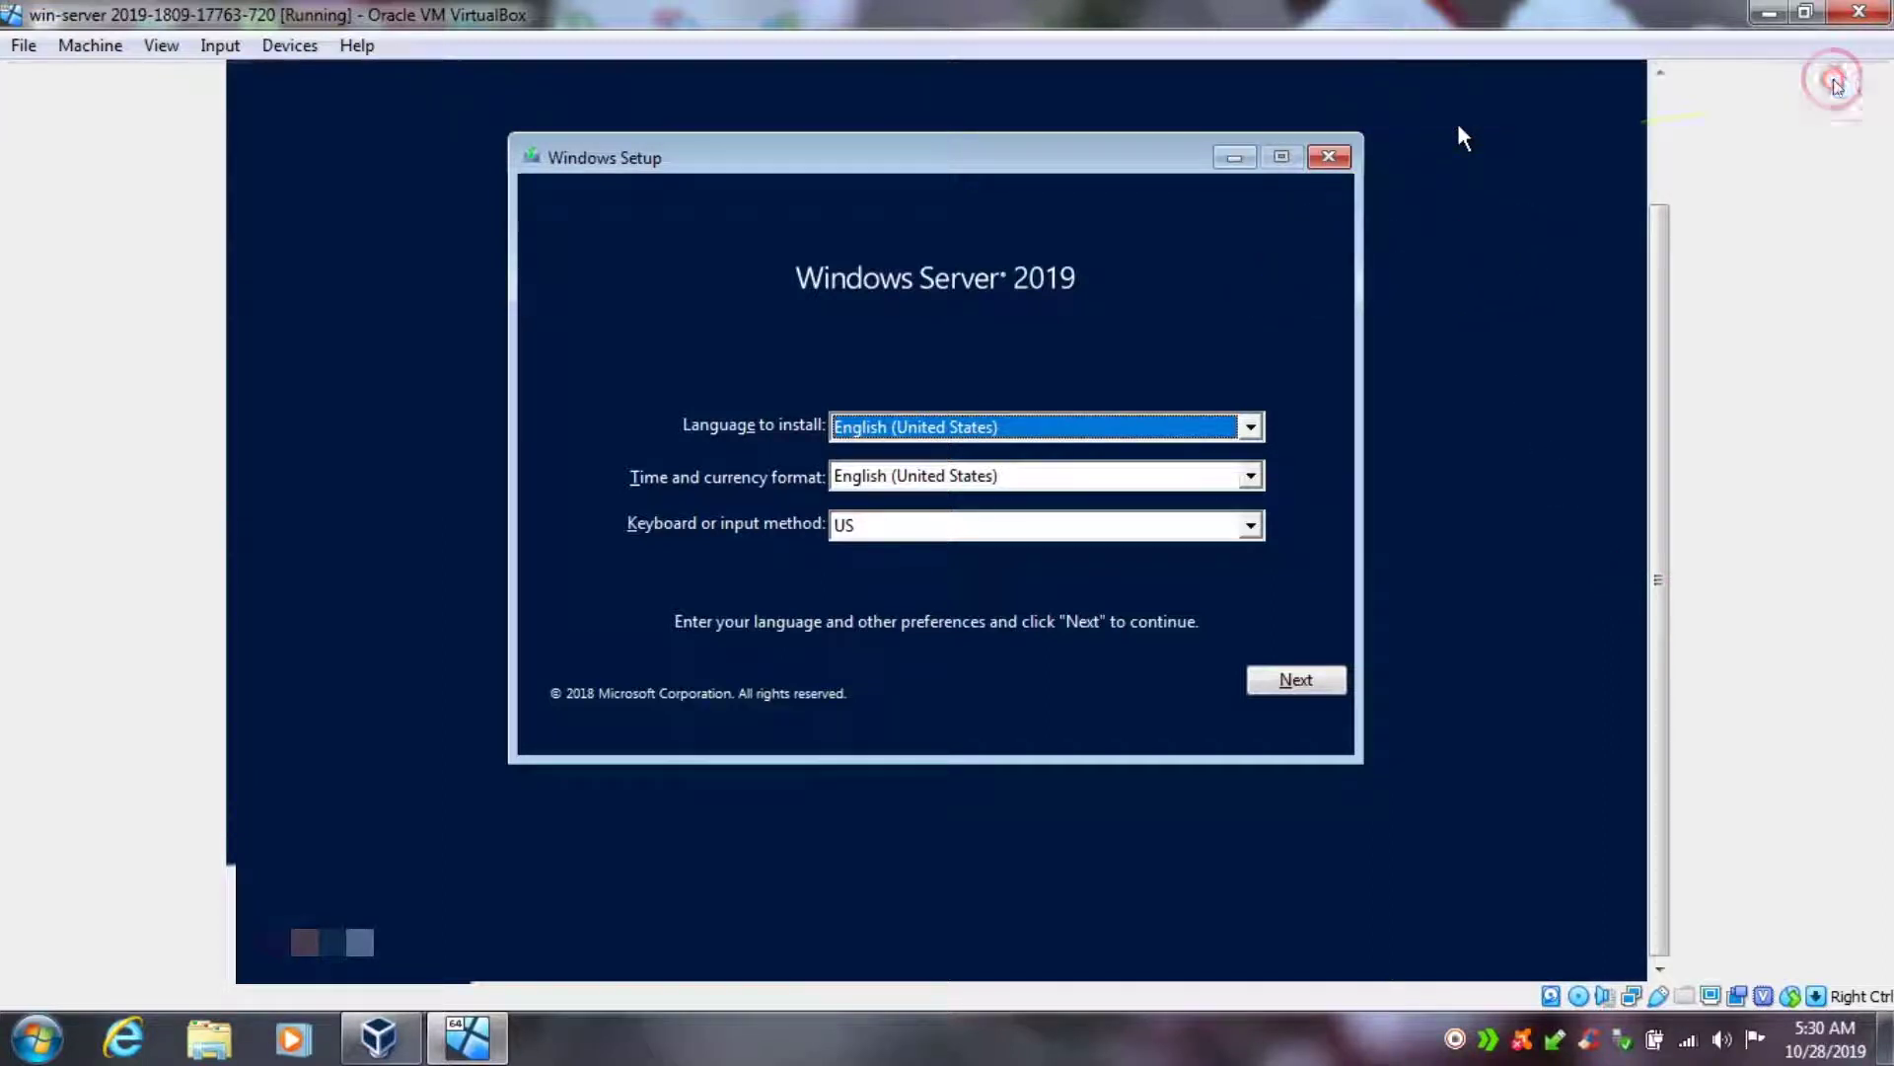
click(1255, 426)
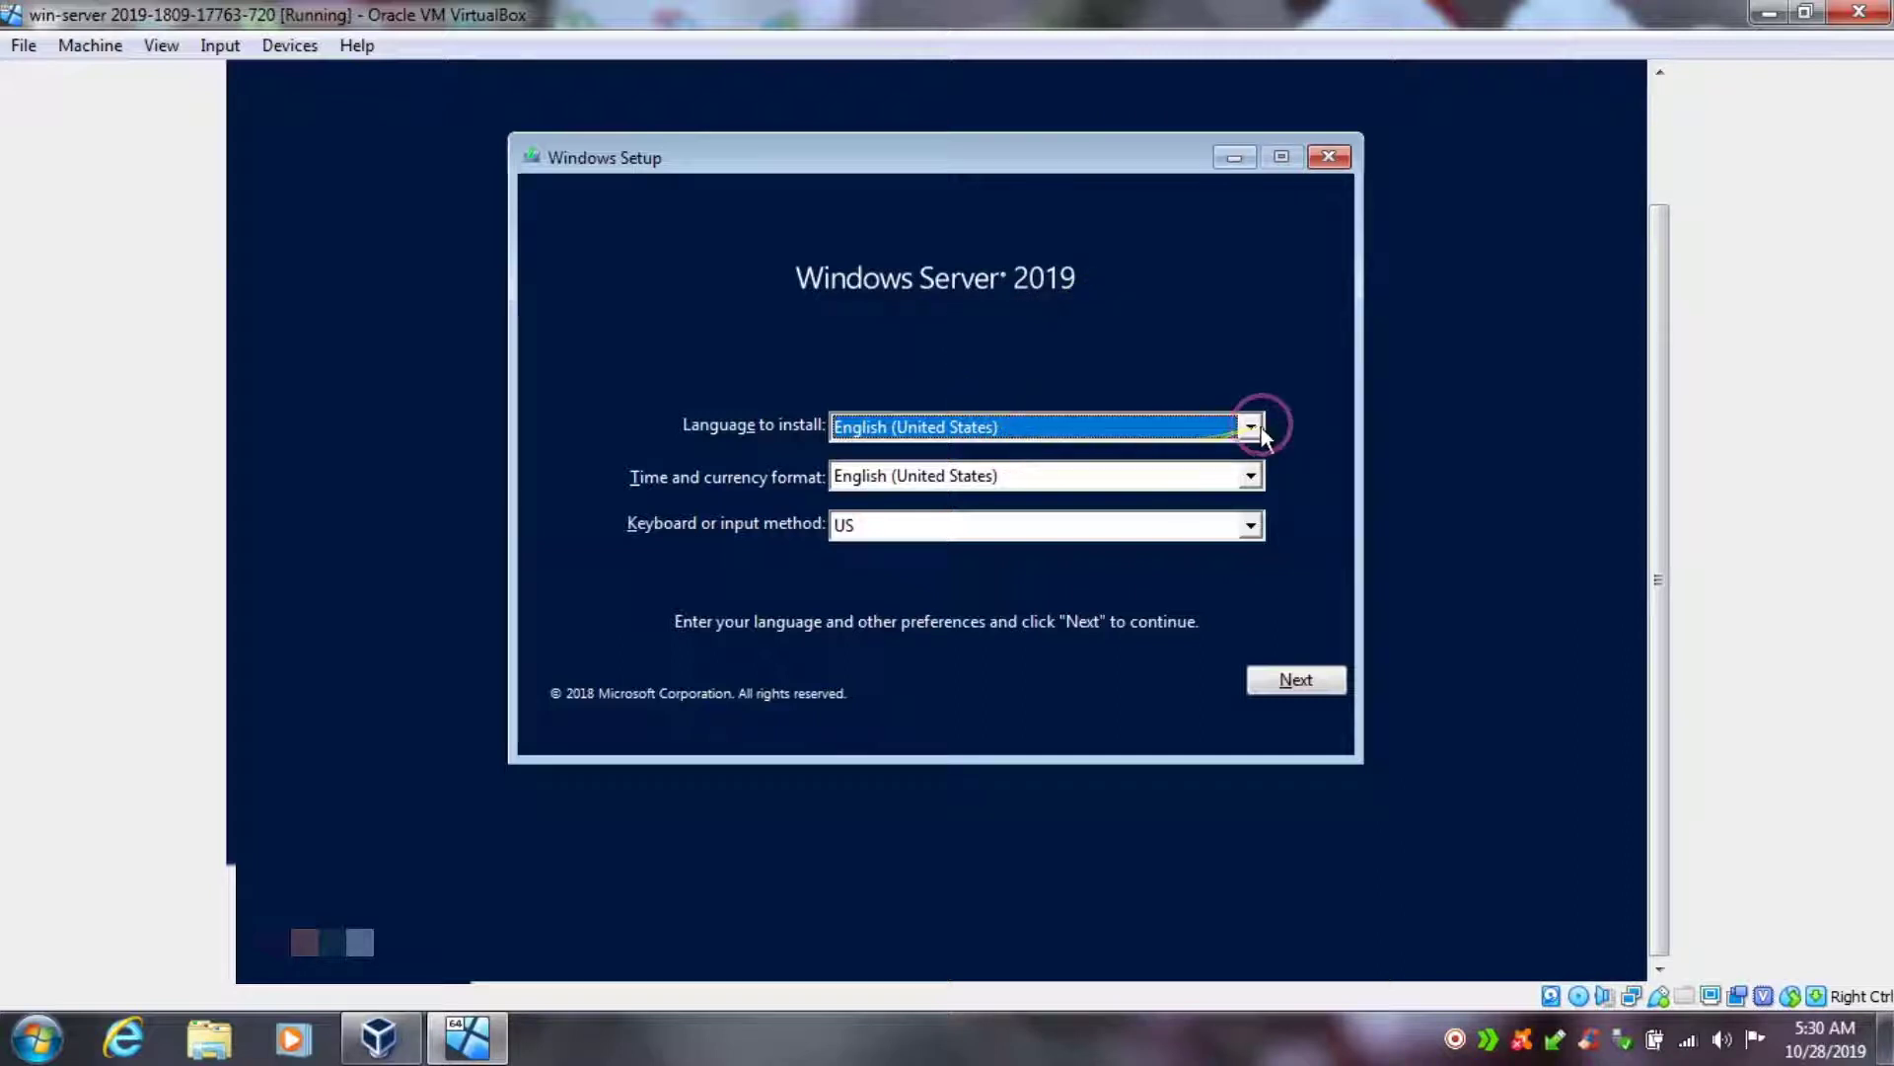
click(1258, 427)
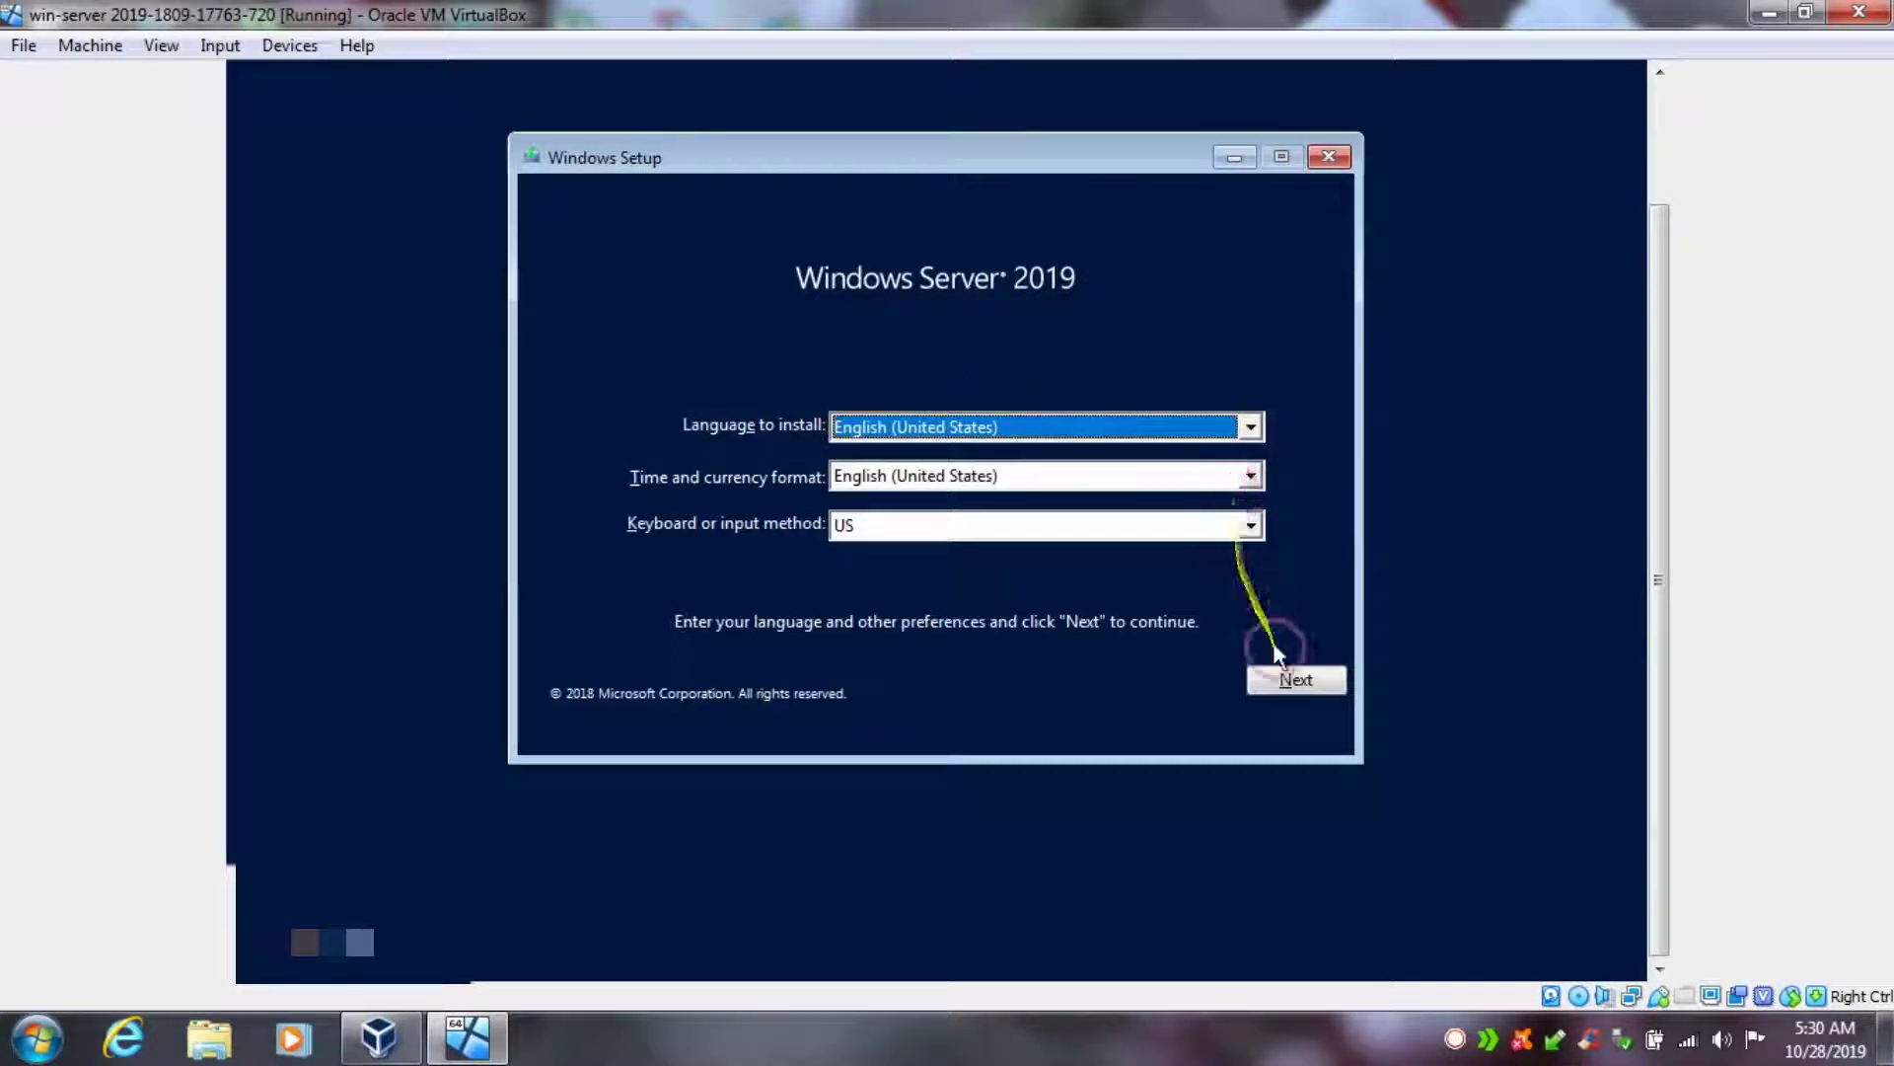
click(1286, 689)
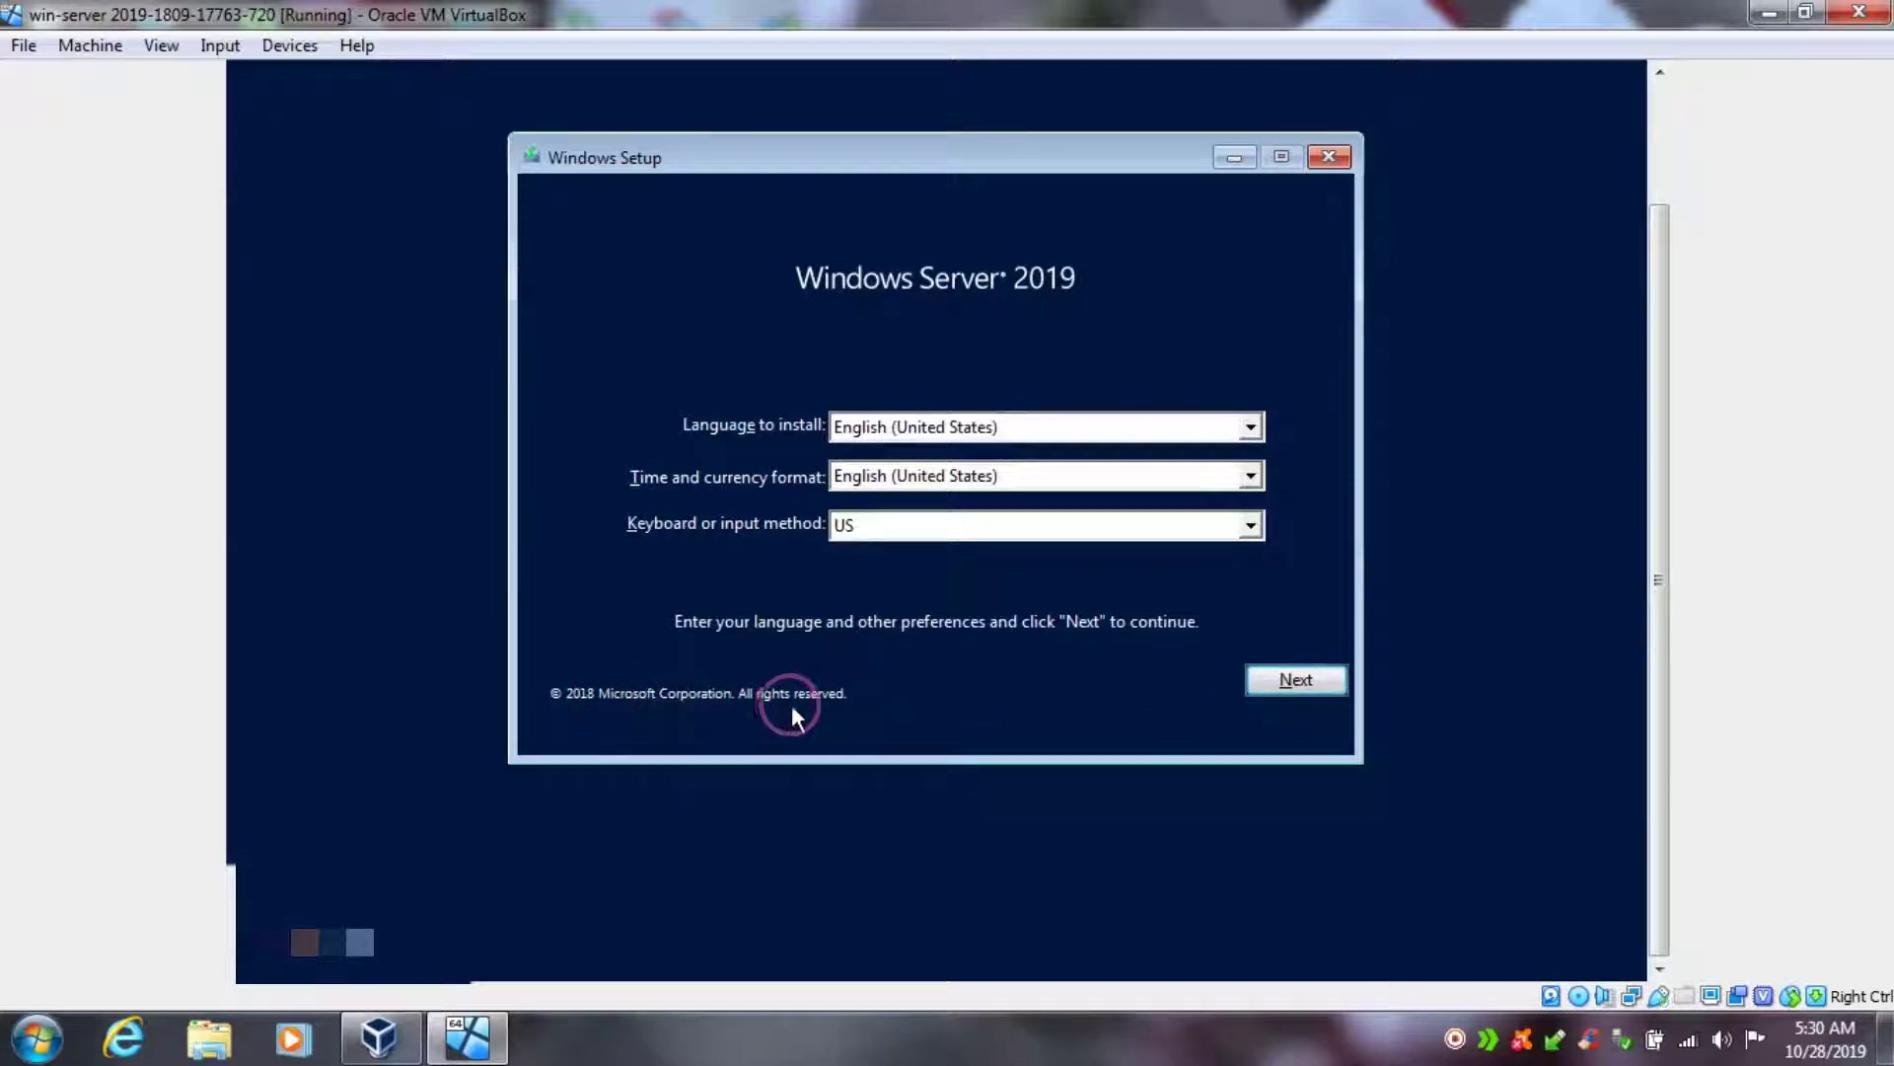
click(1304, 681)
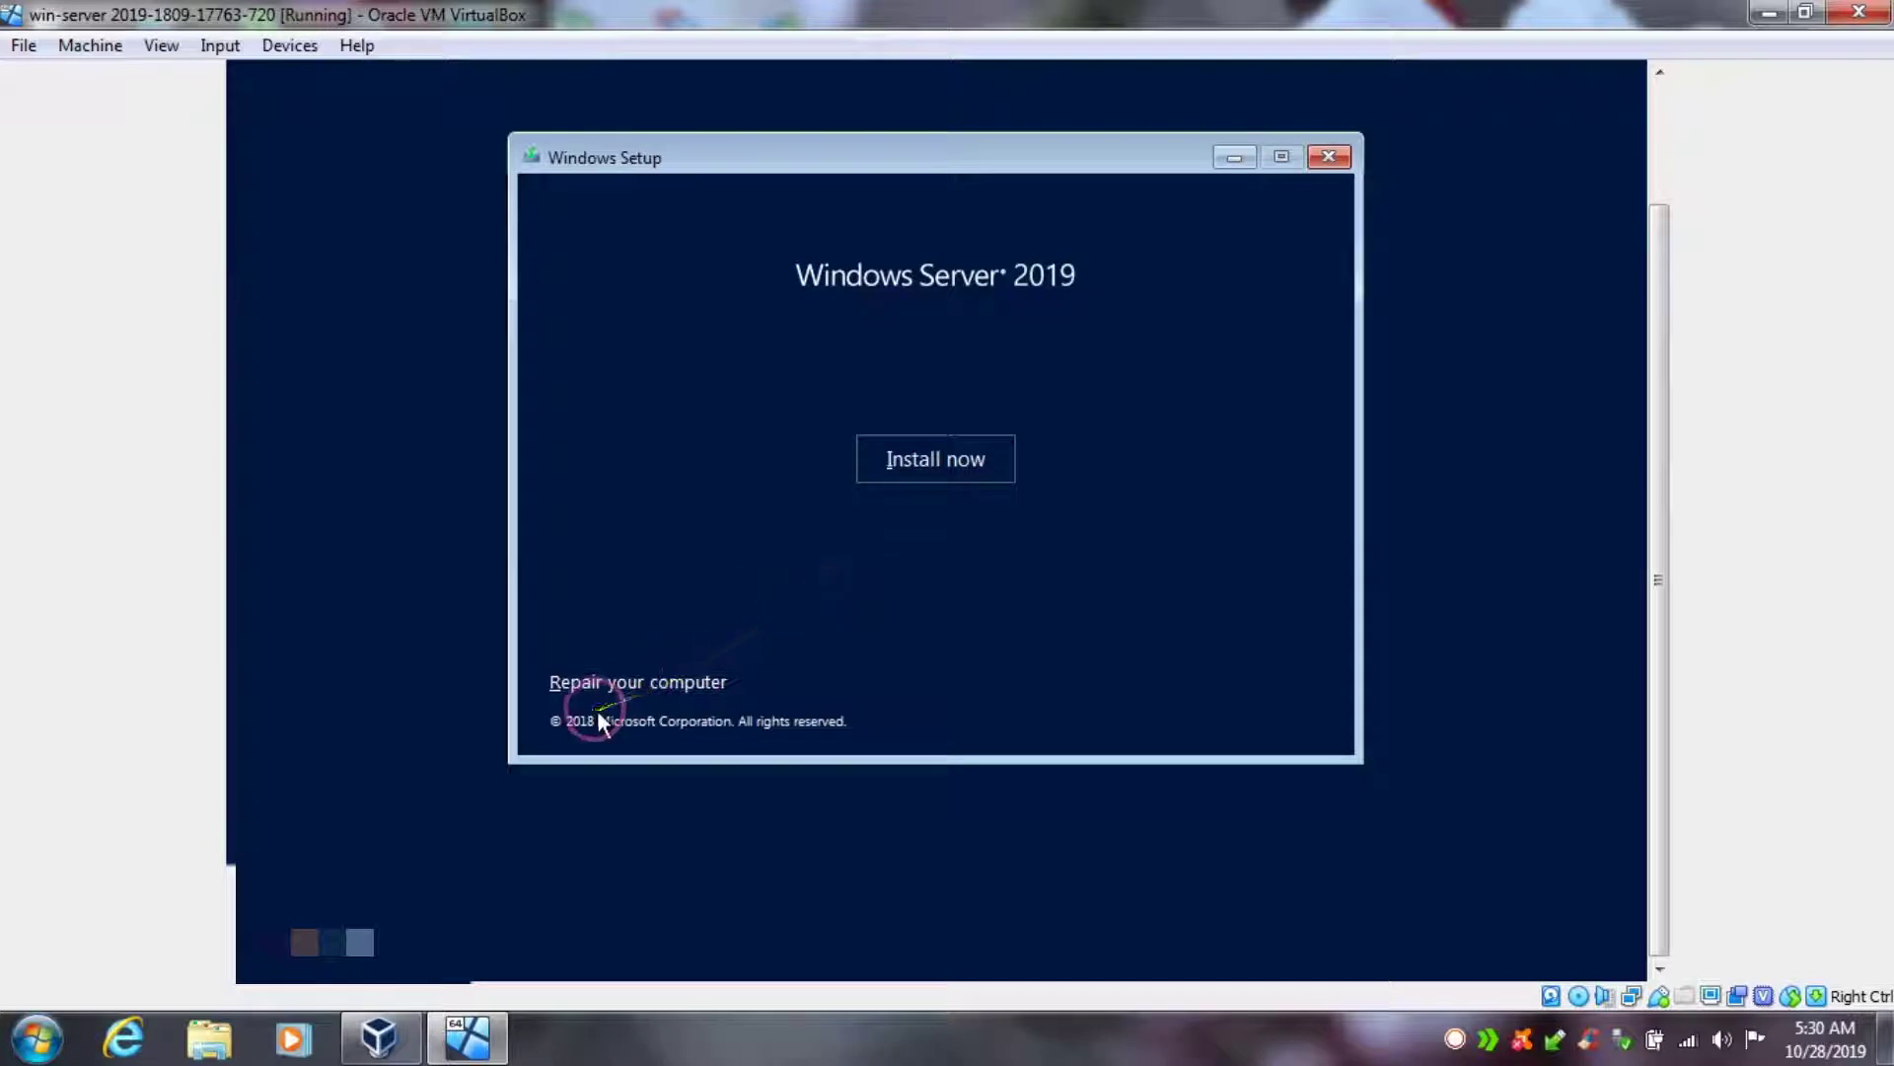
click(945, 460)
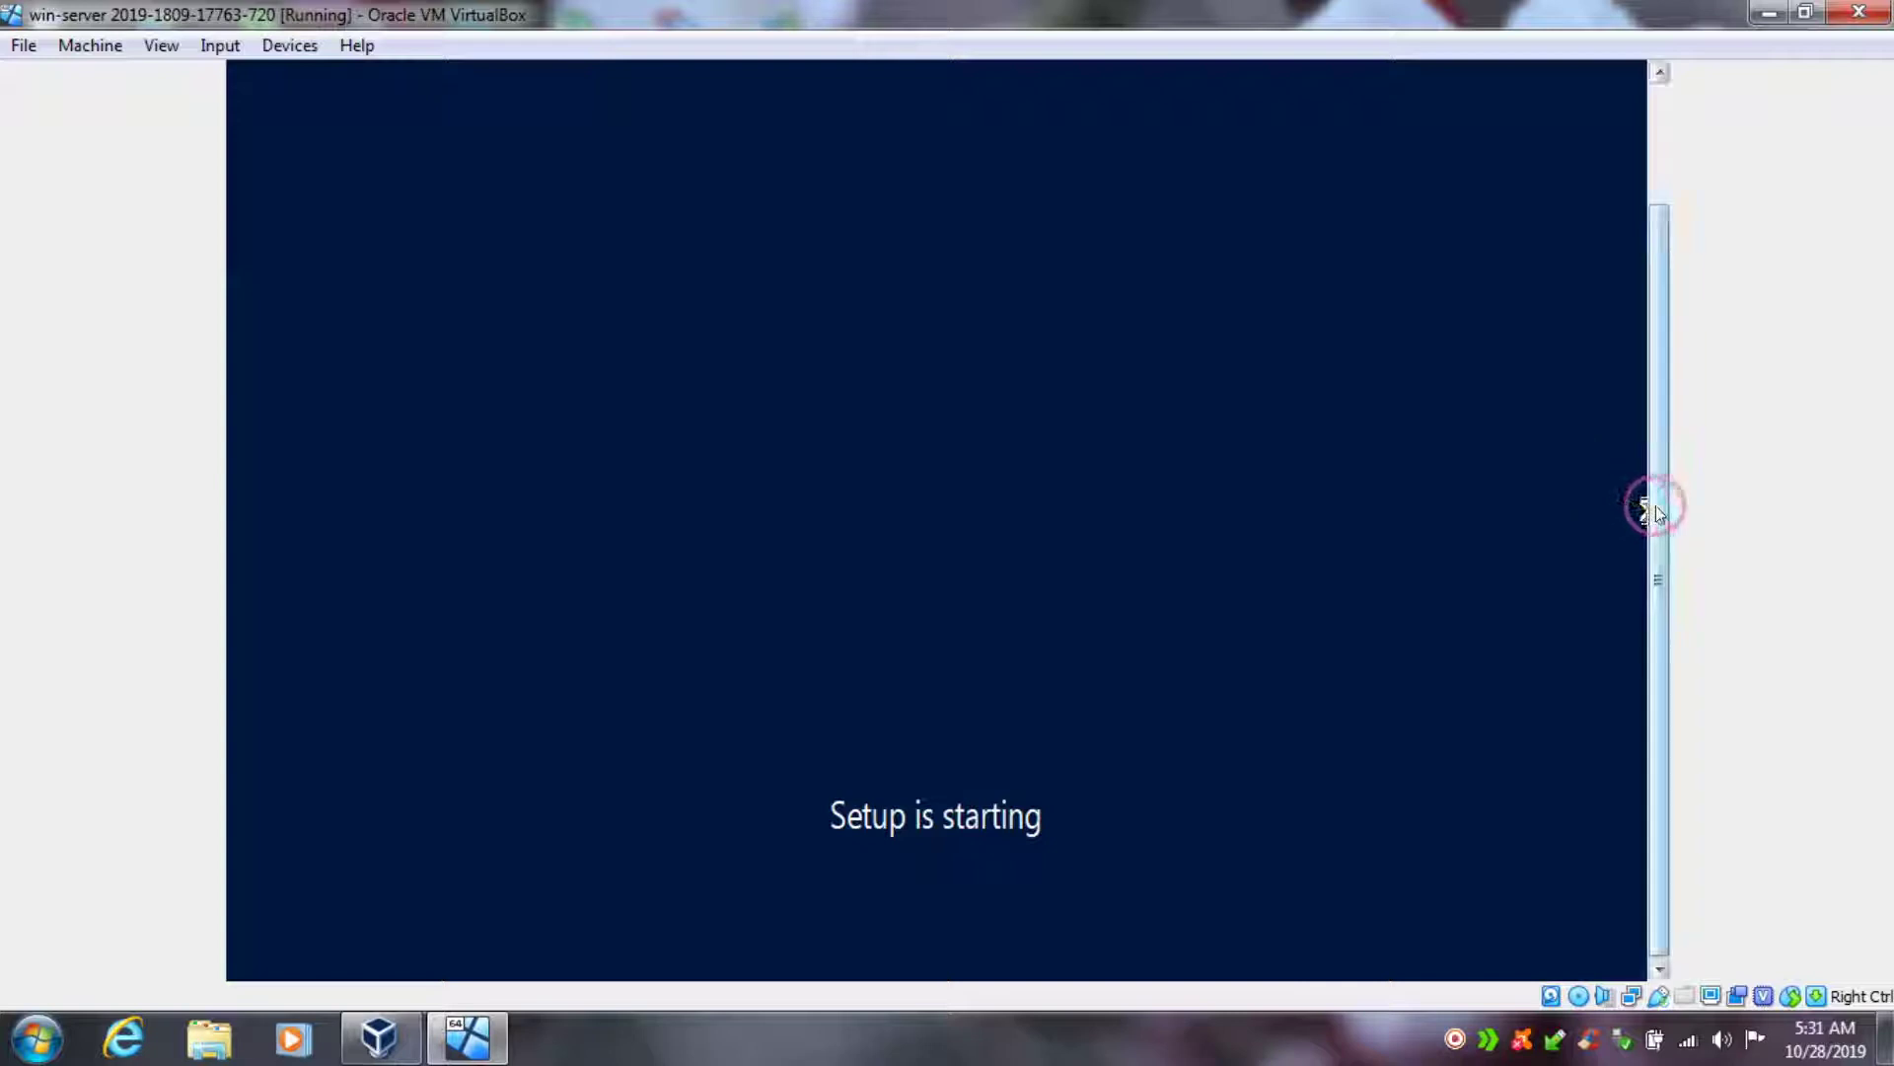
Wait on 'Setup is starting' until the three Windows Server 2019 Standard x64 editions are listed
drag(1655, 505, 1655, 403)
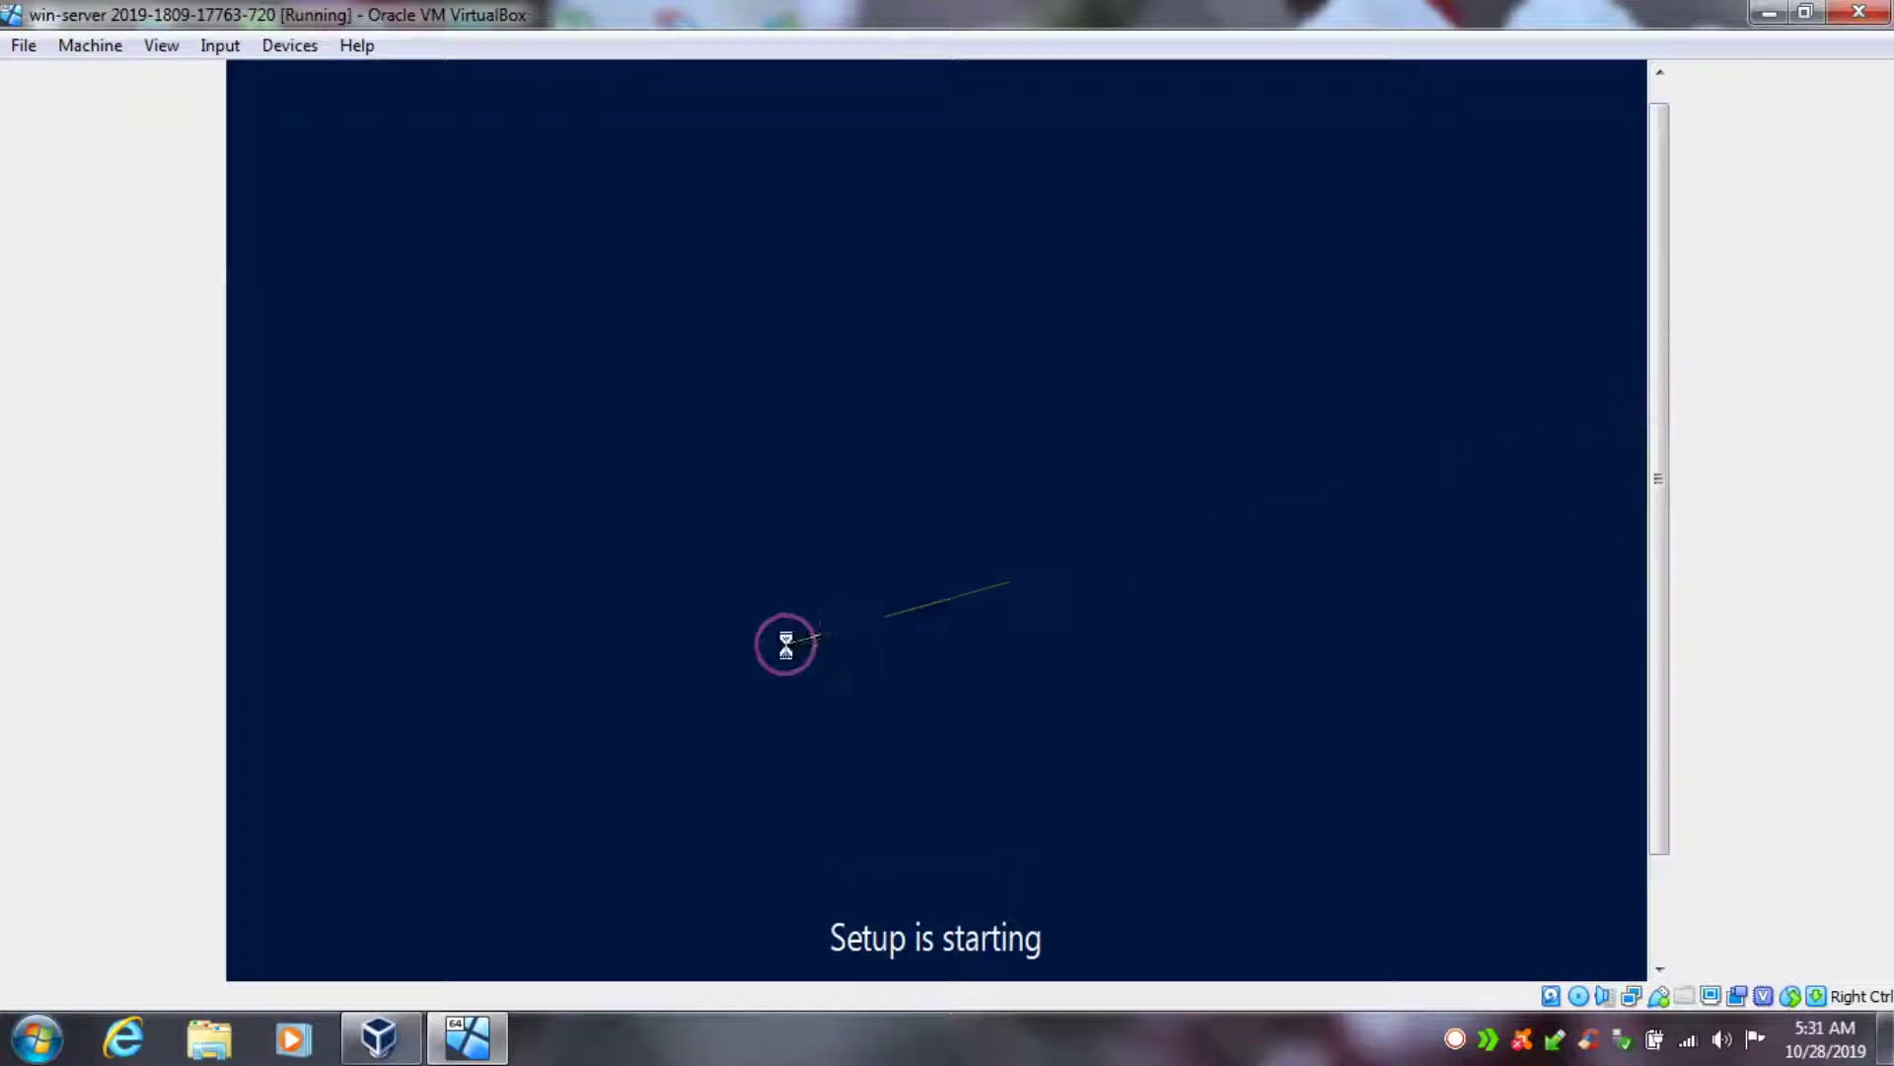
drag(1660, 436, 1648, 508)
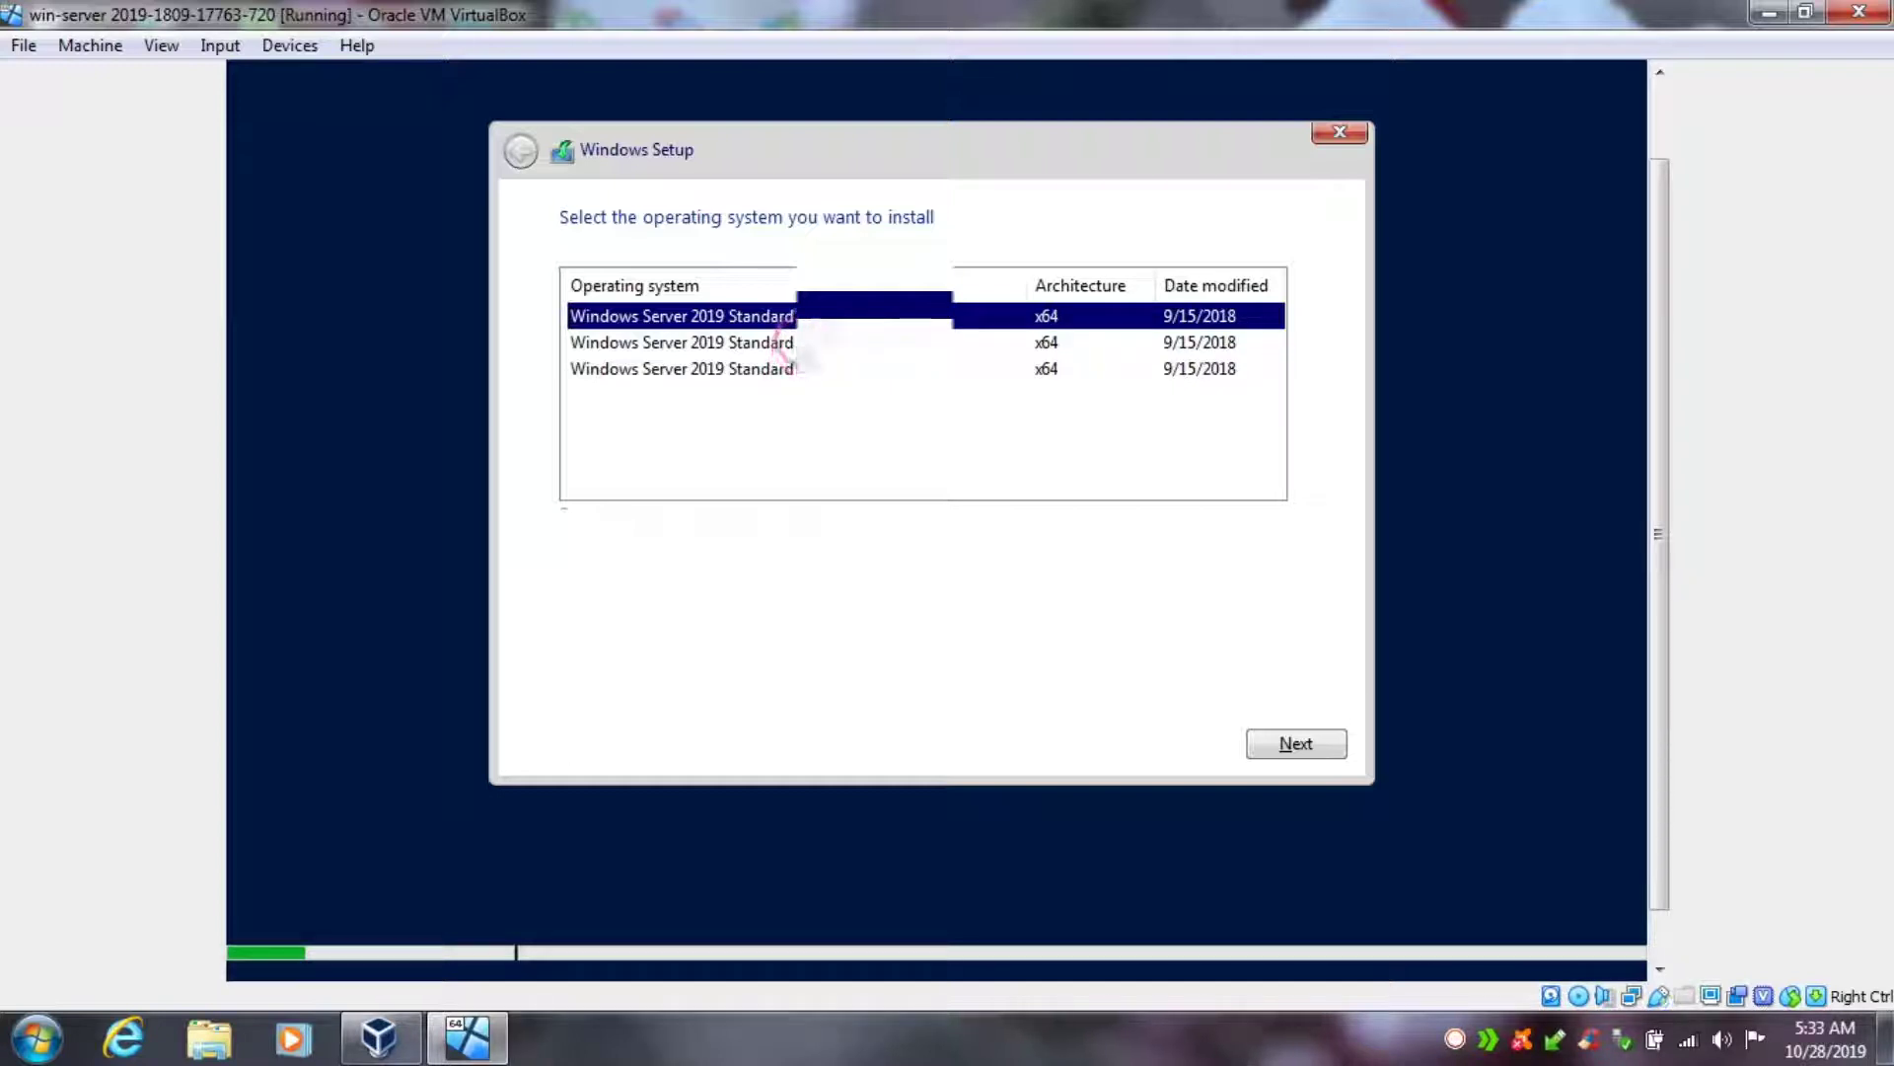
Select the third Windows Server 2019 Standard edition and continue
click(789, 342)
click(801, 369)
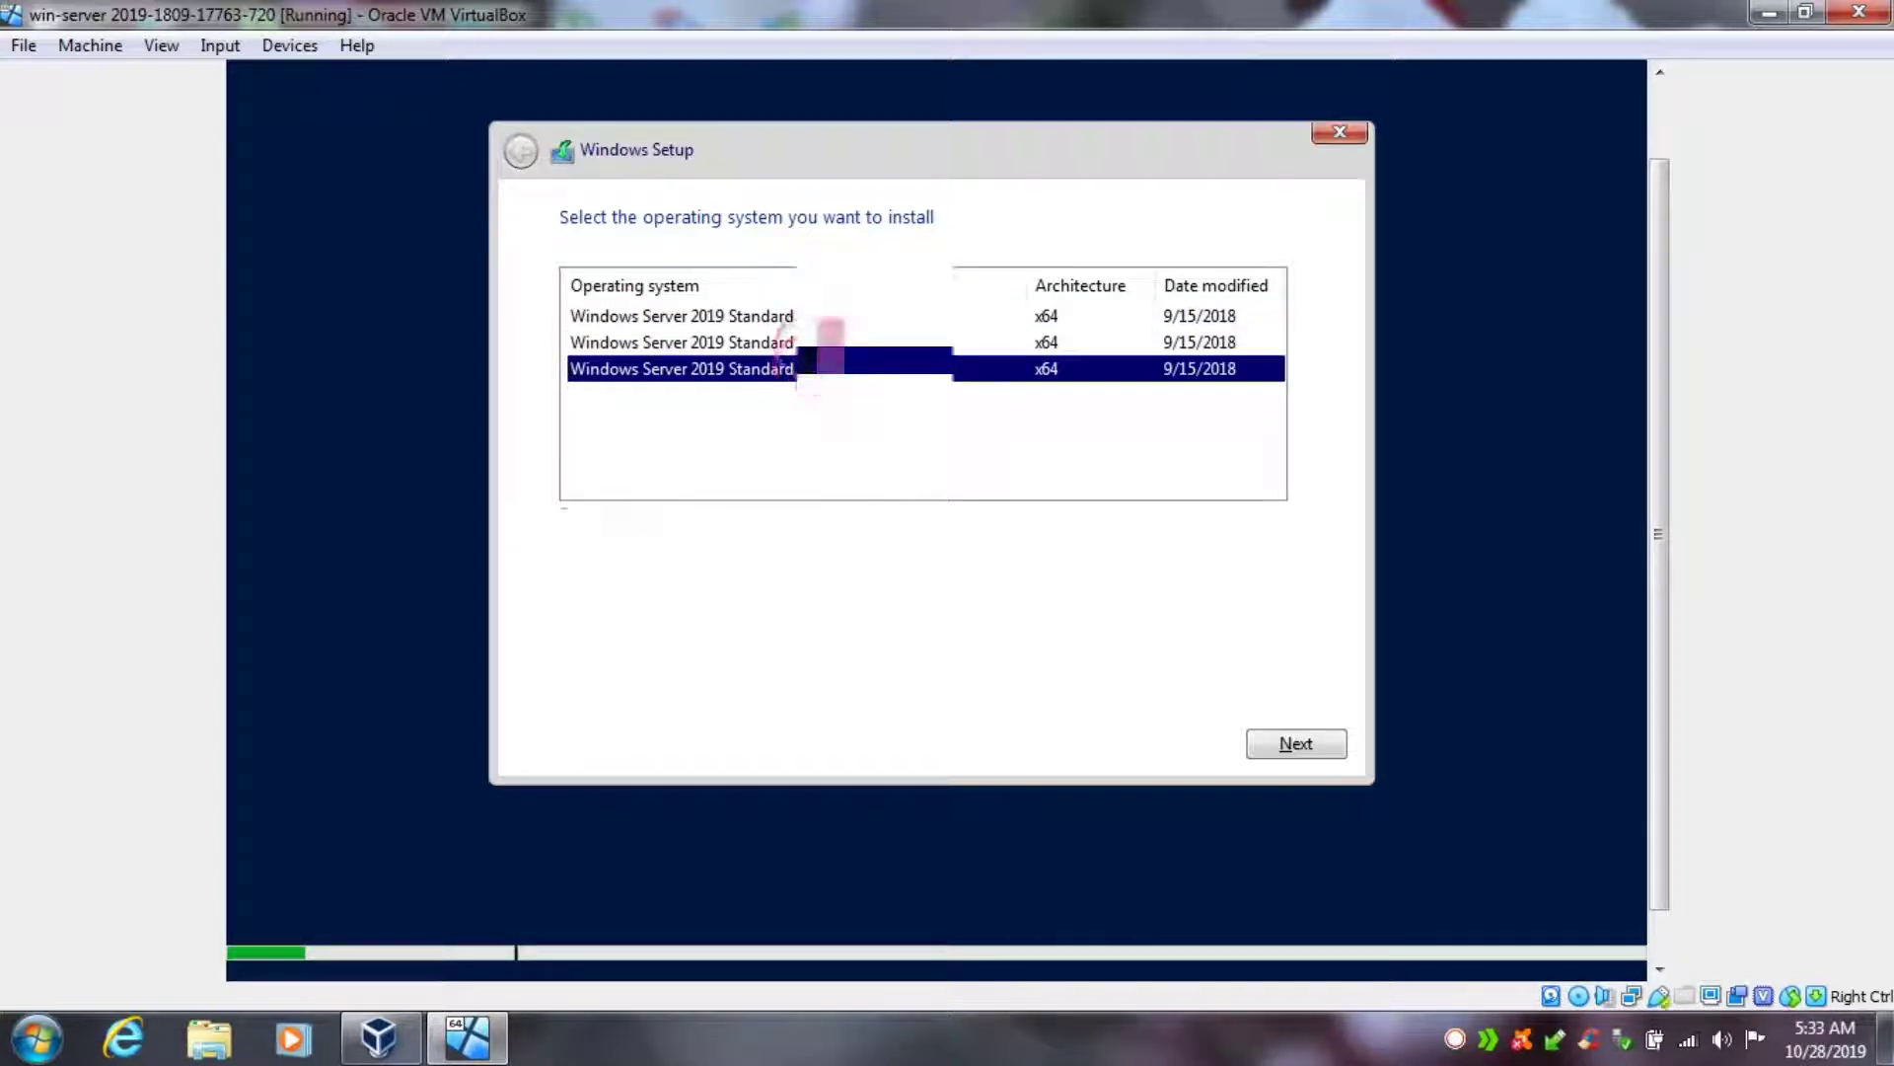
click(788, 342)
click(789, 314)
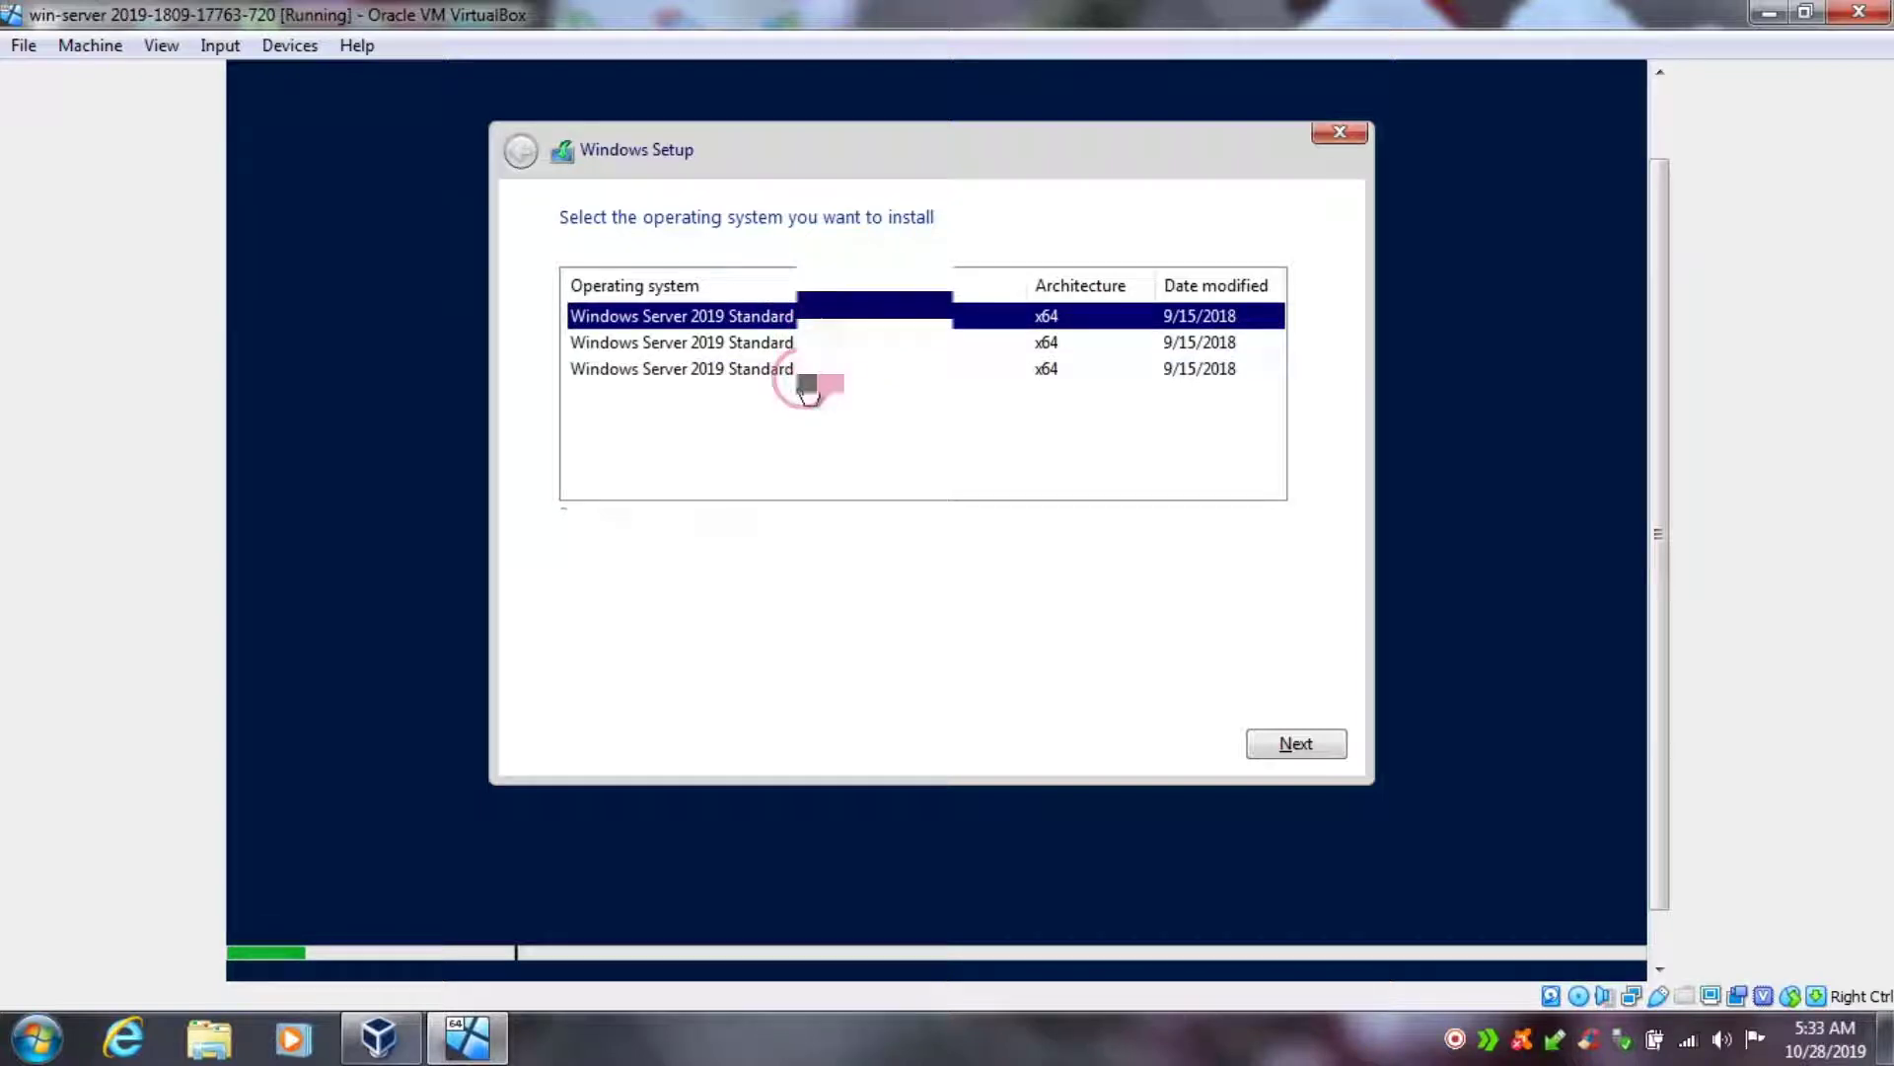
click(805, 380)
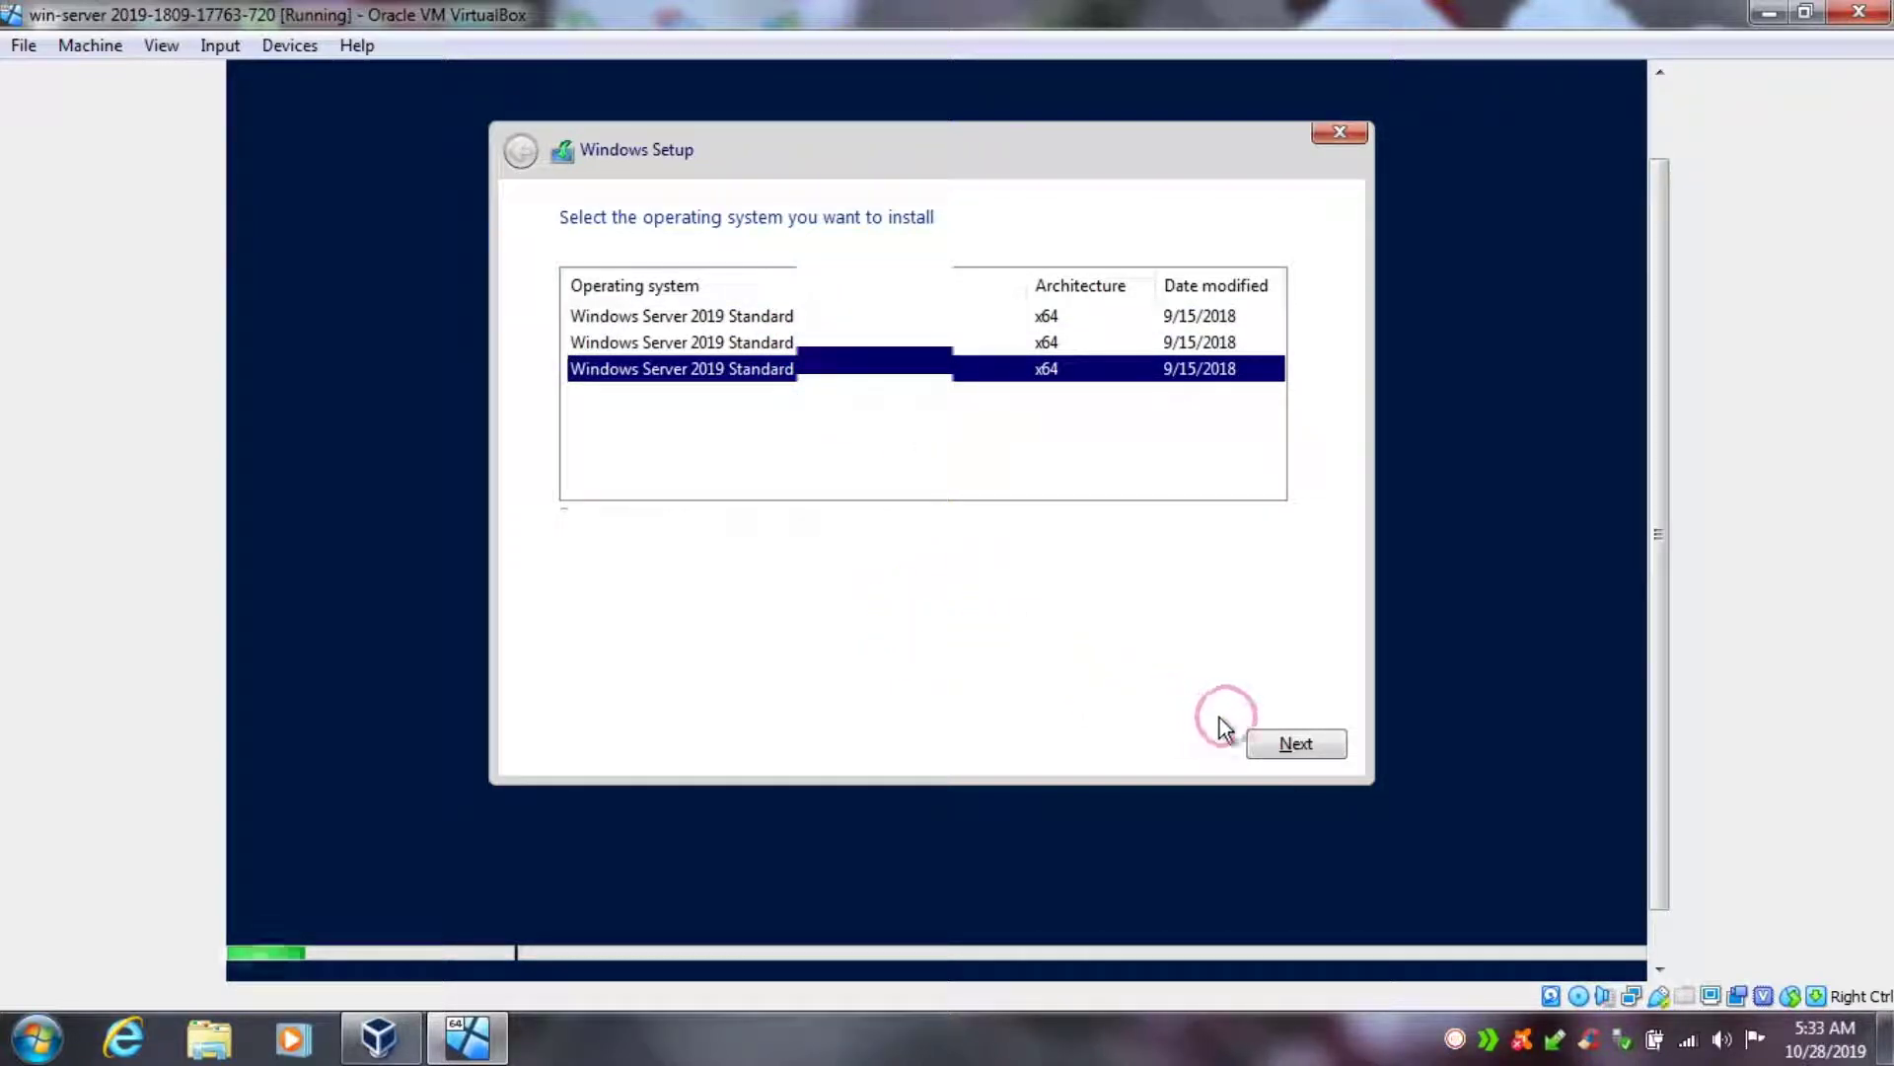
click(1276, 750)
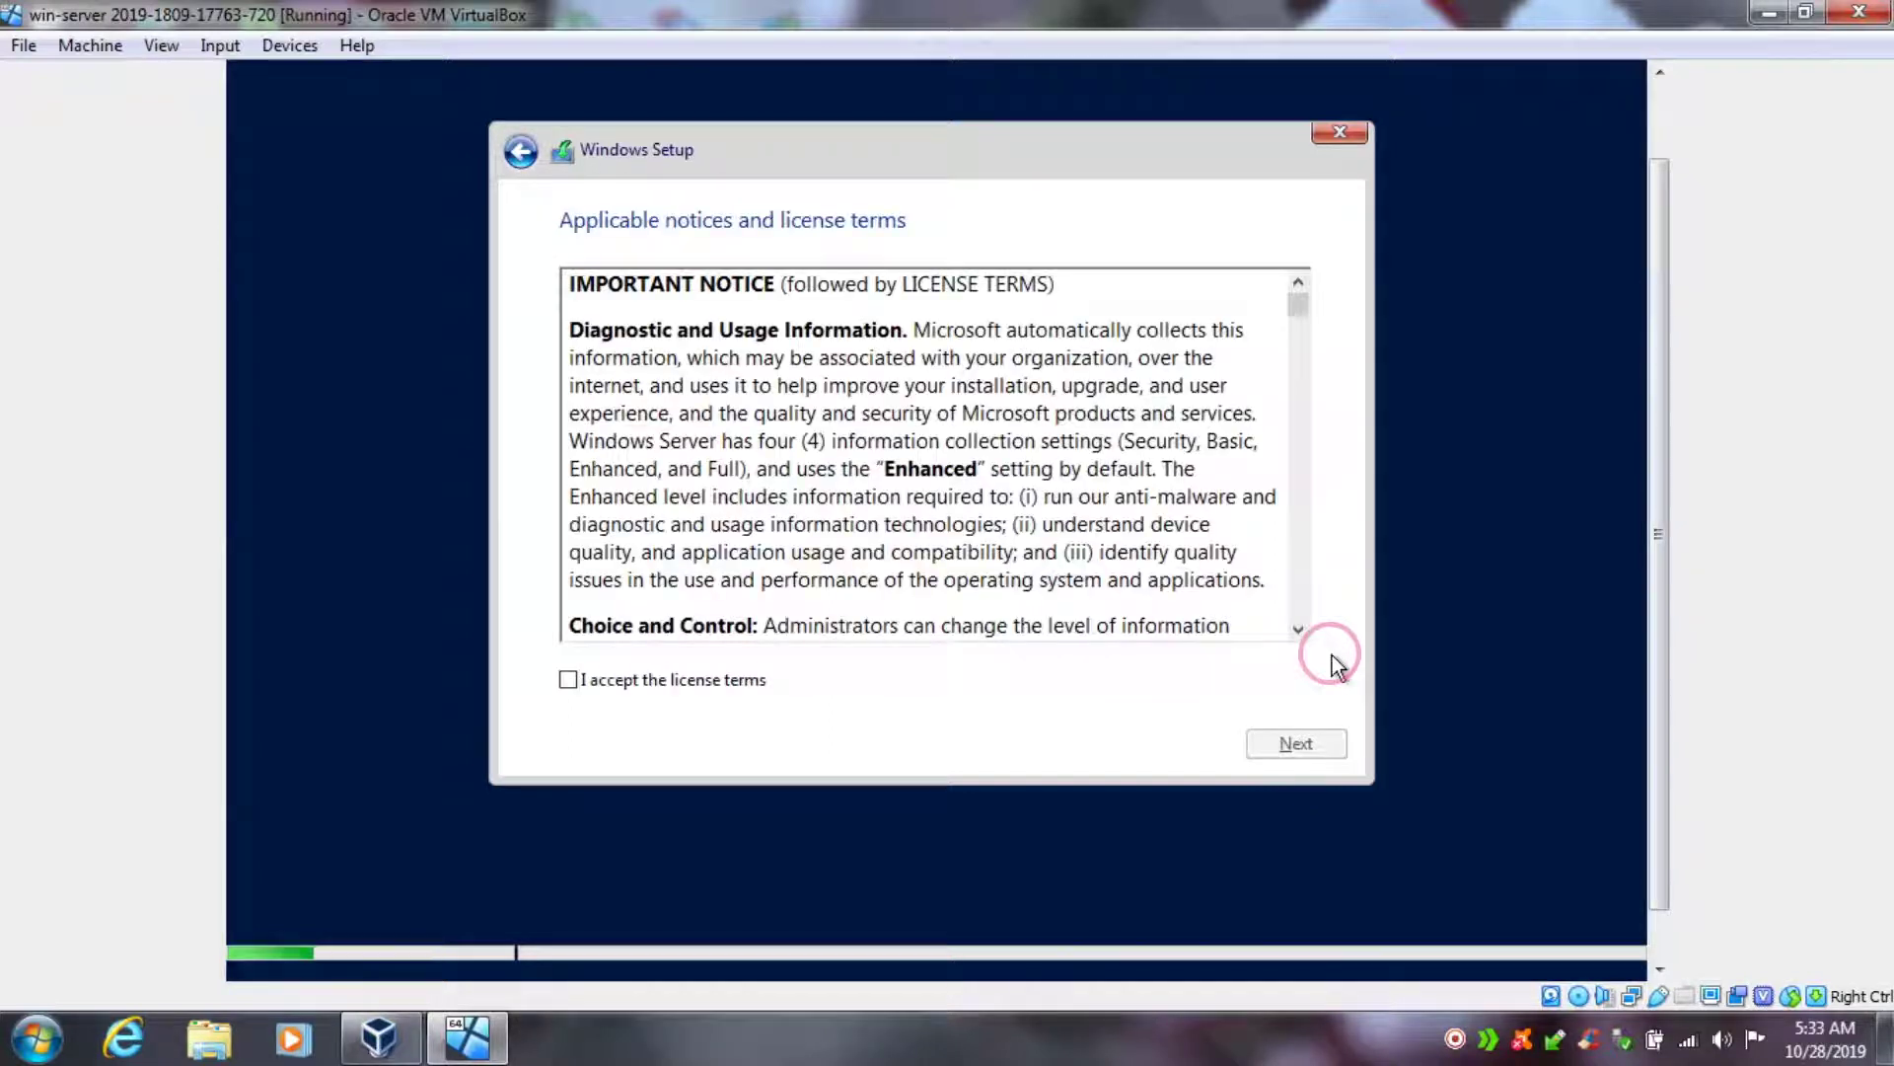
Accept the license terms and proceed to the installation type choice
click(602, 680)
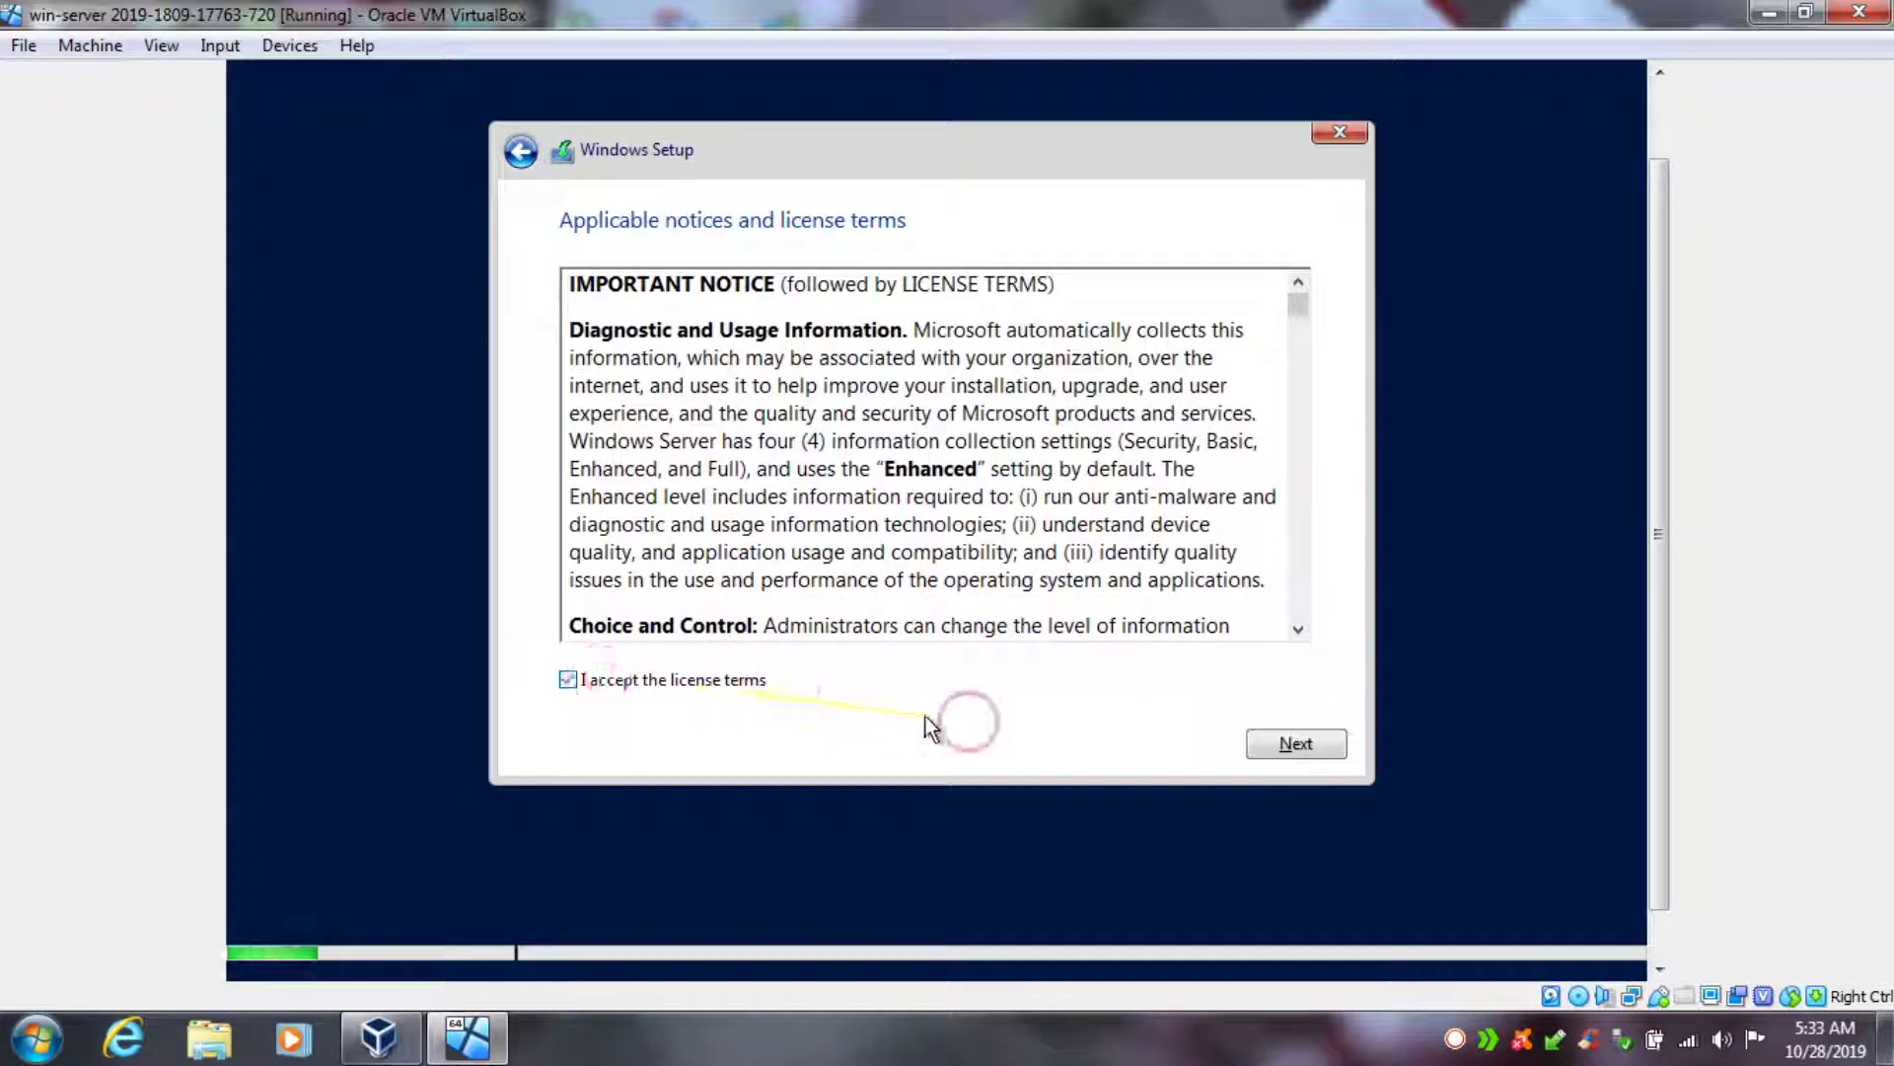
click(1297, 747)
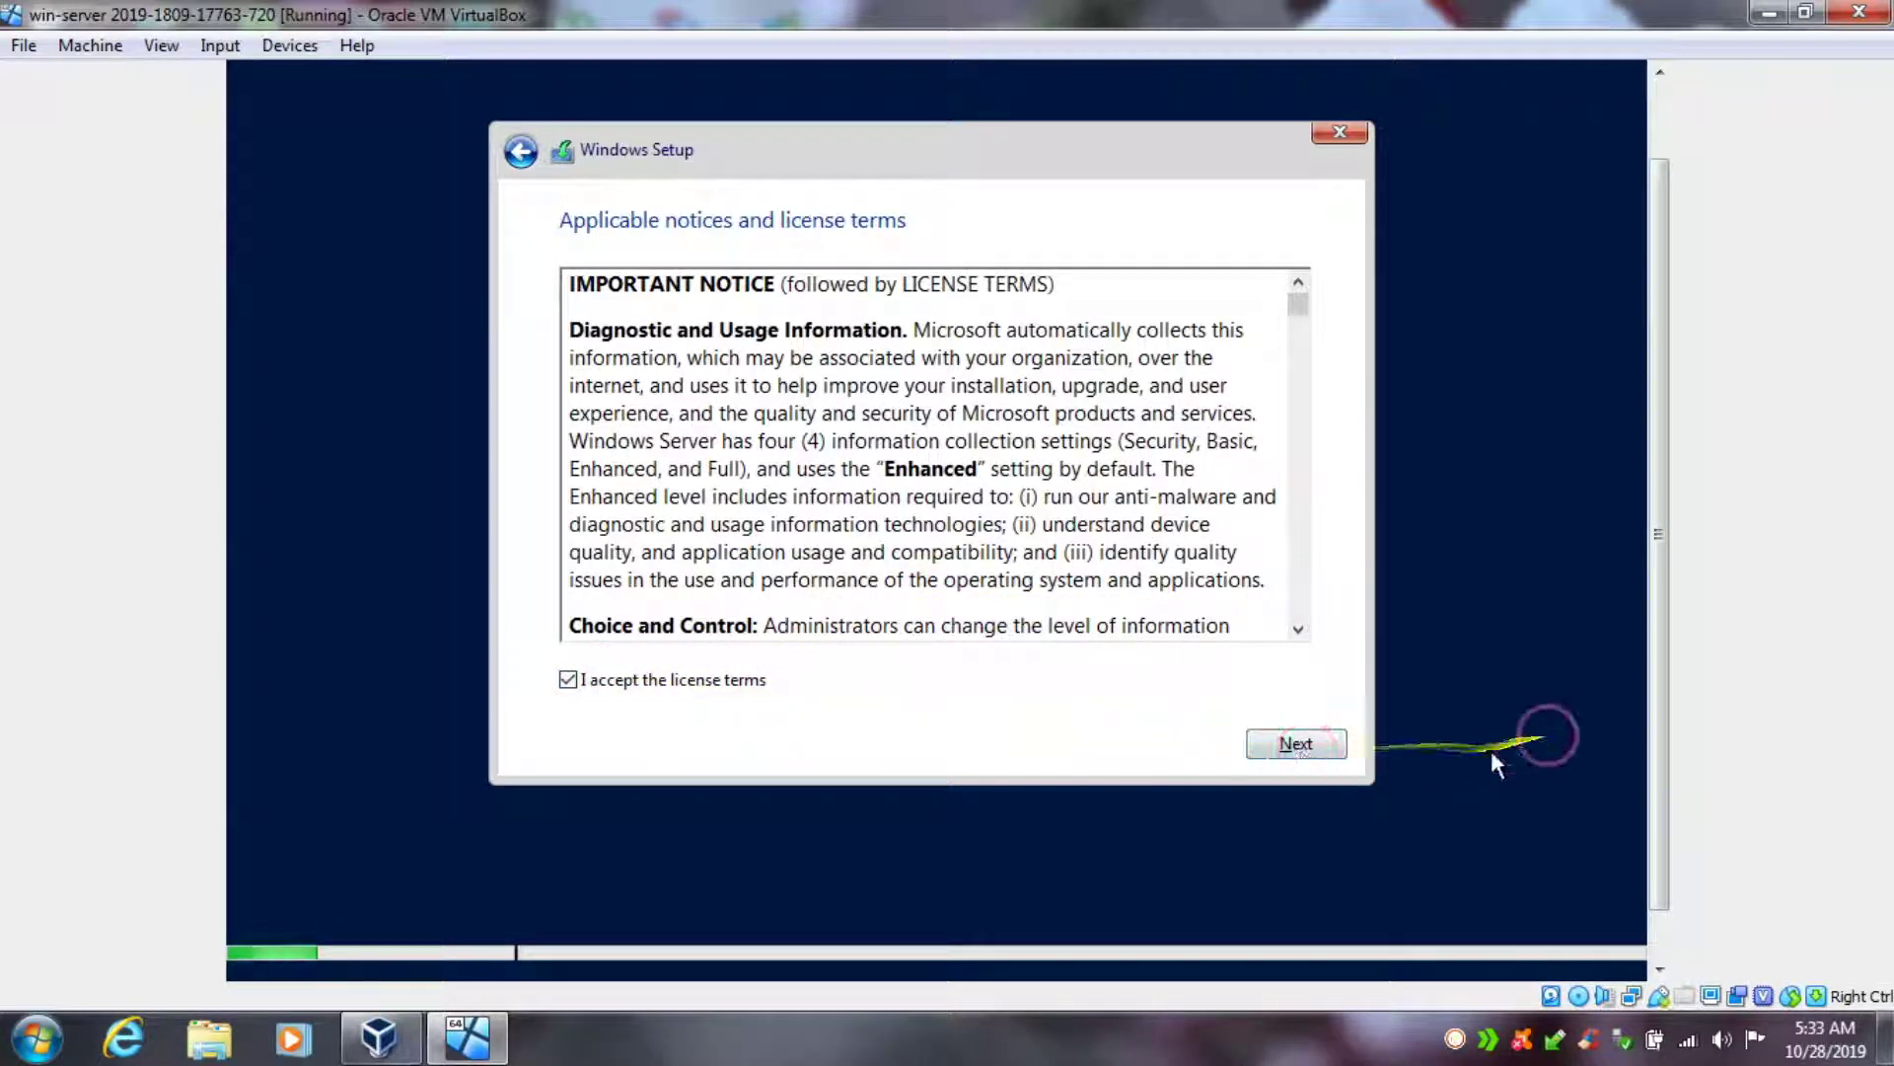
mouse_move(1652, 708)
mouse_down()
mouse_move(1641, 790)
mouse_move(1641, 716)
mouse_up()
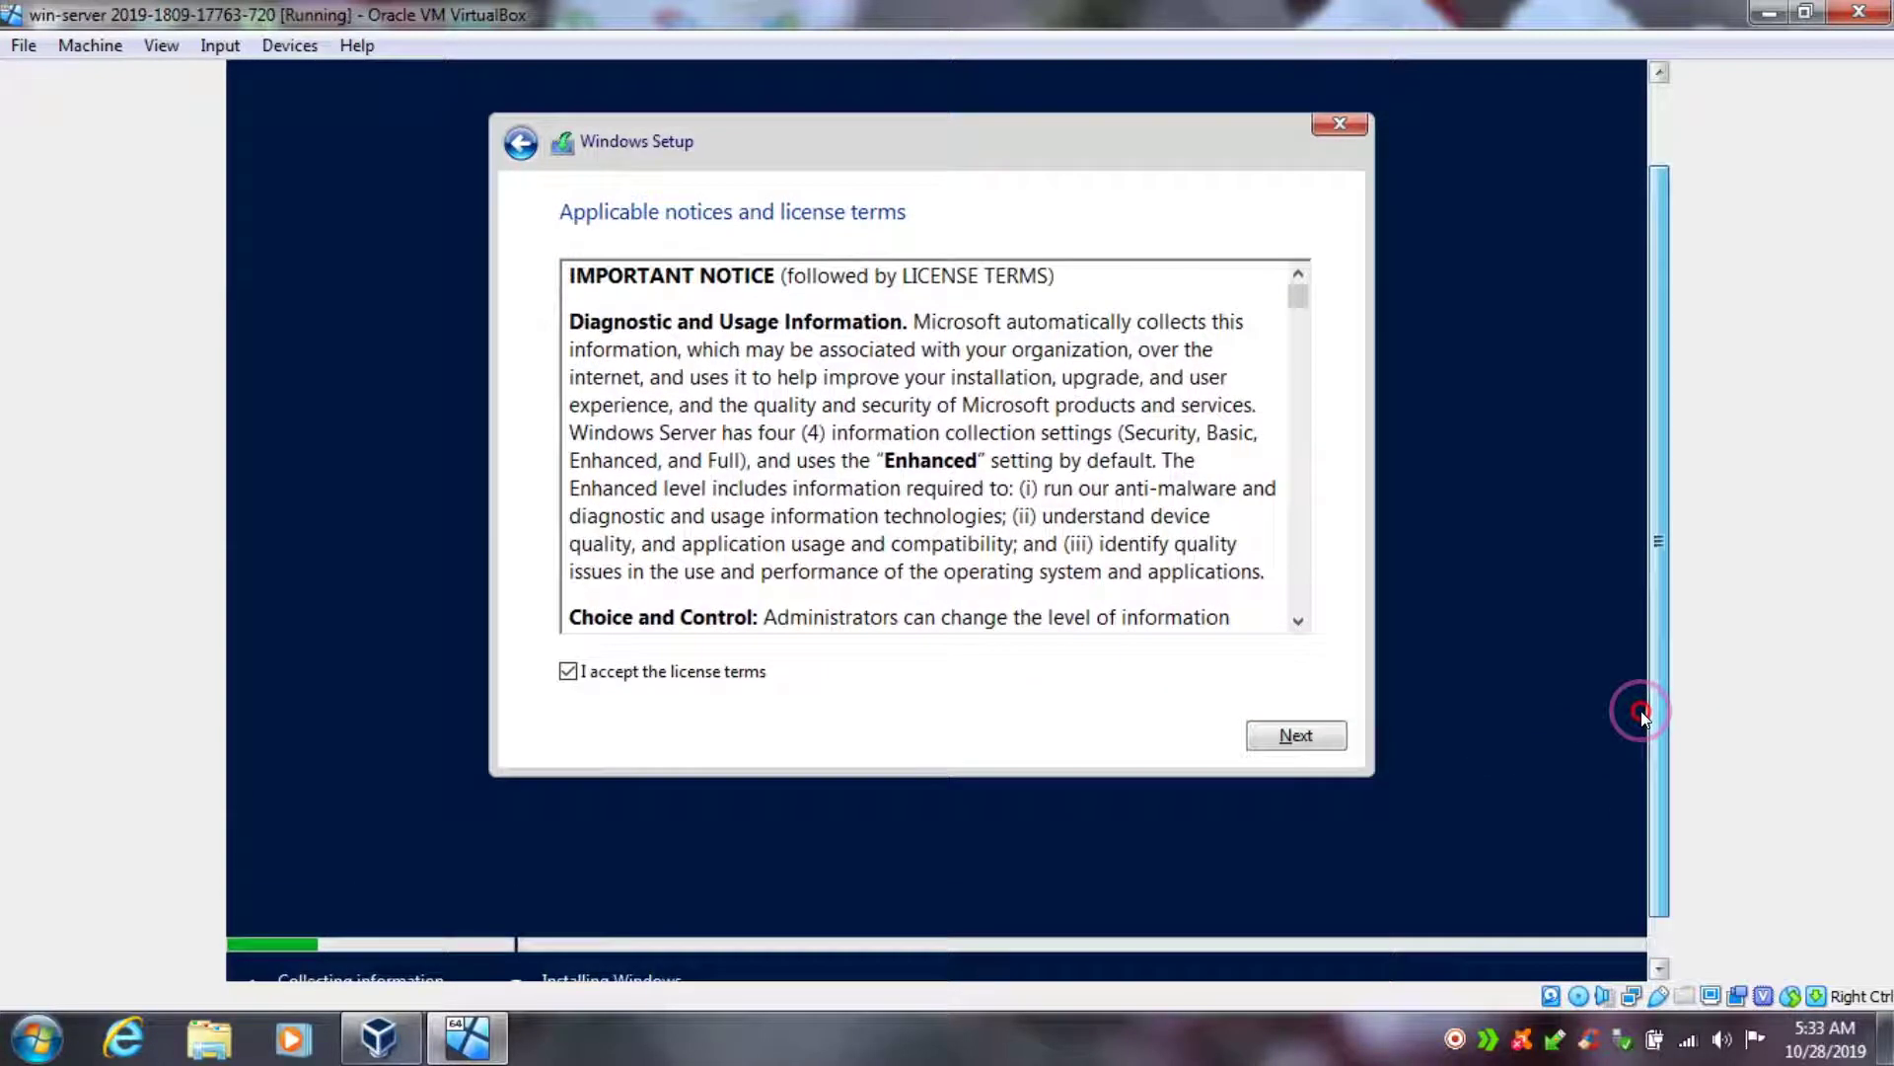
click(1292, 738)
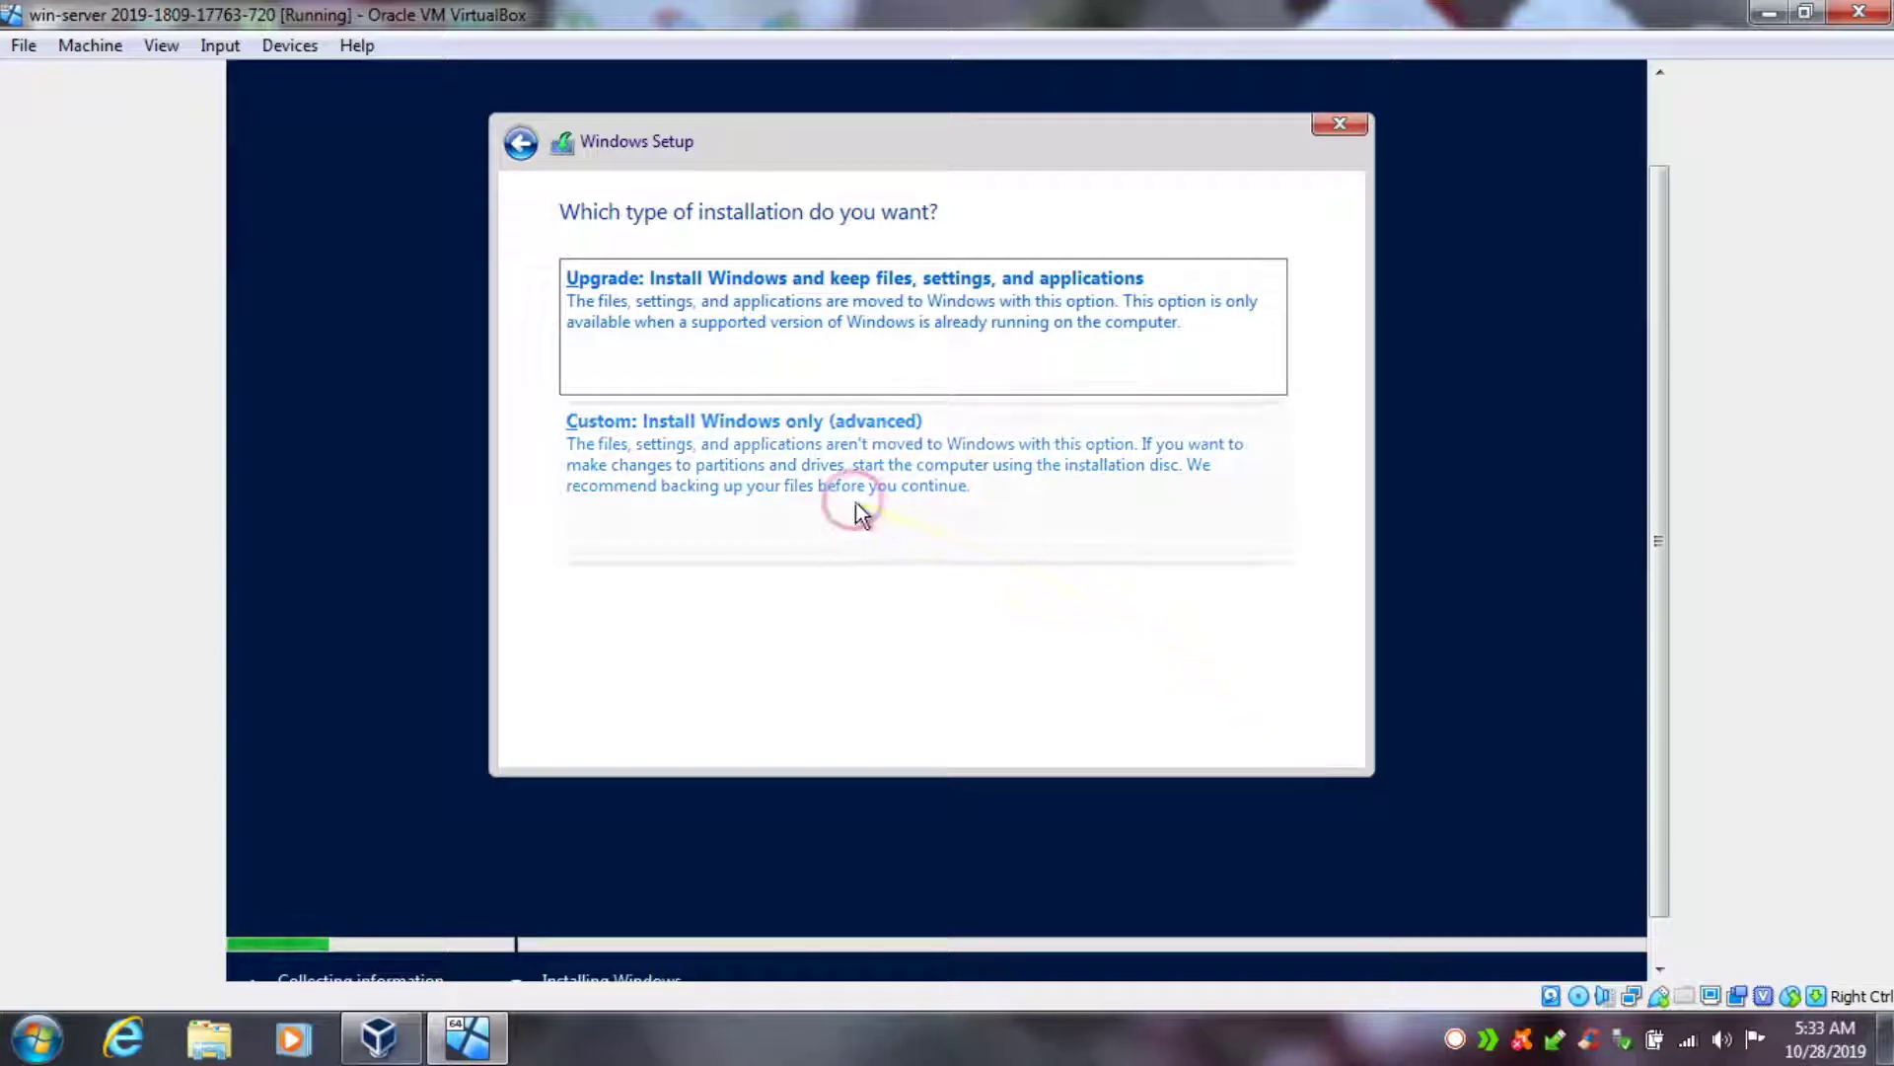
Choose Custom install and create a 42598 MB partition, allowing the extra System Reserved partition
click(829, 477)
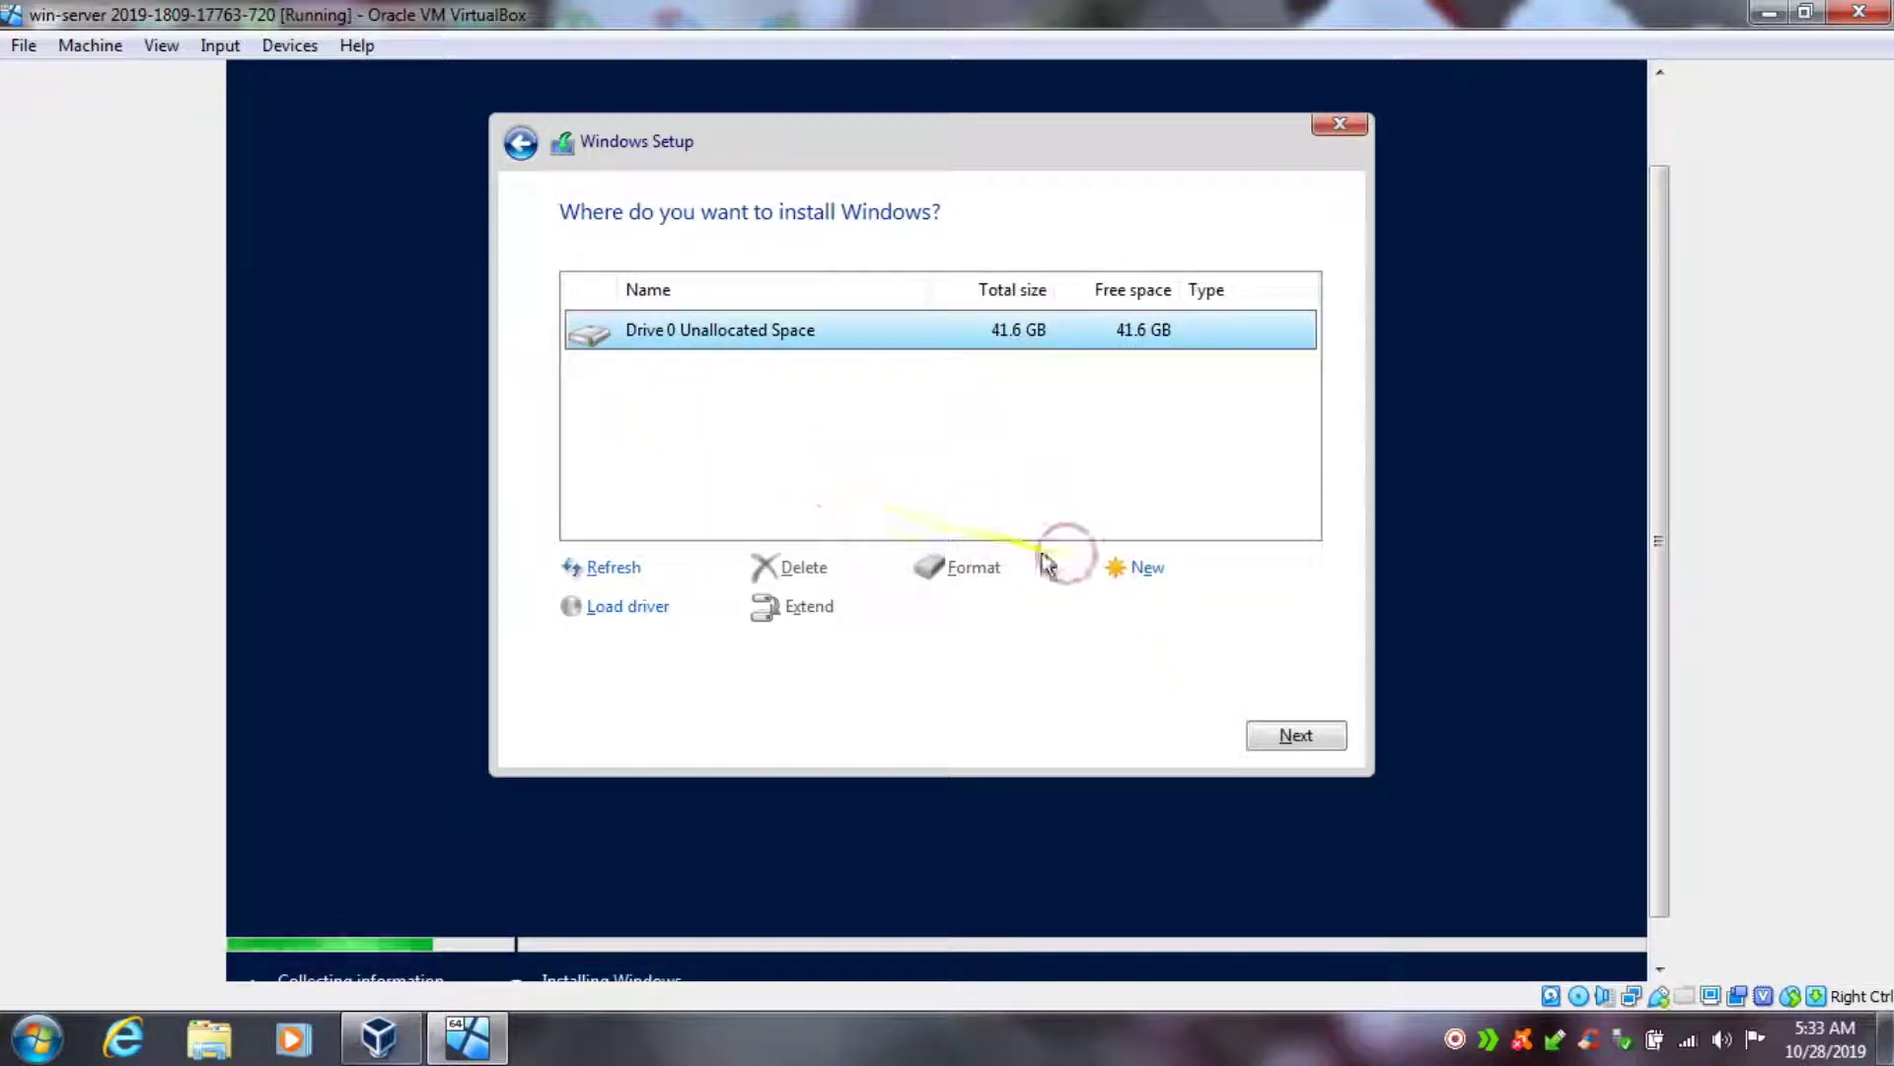
click(1143, 574)
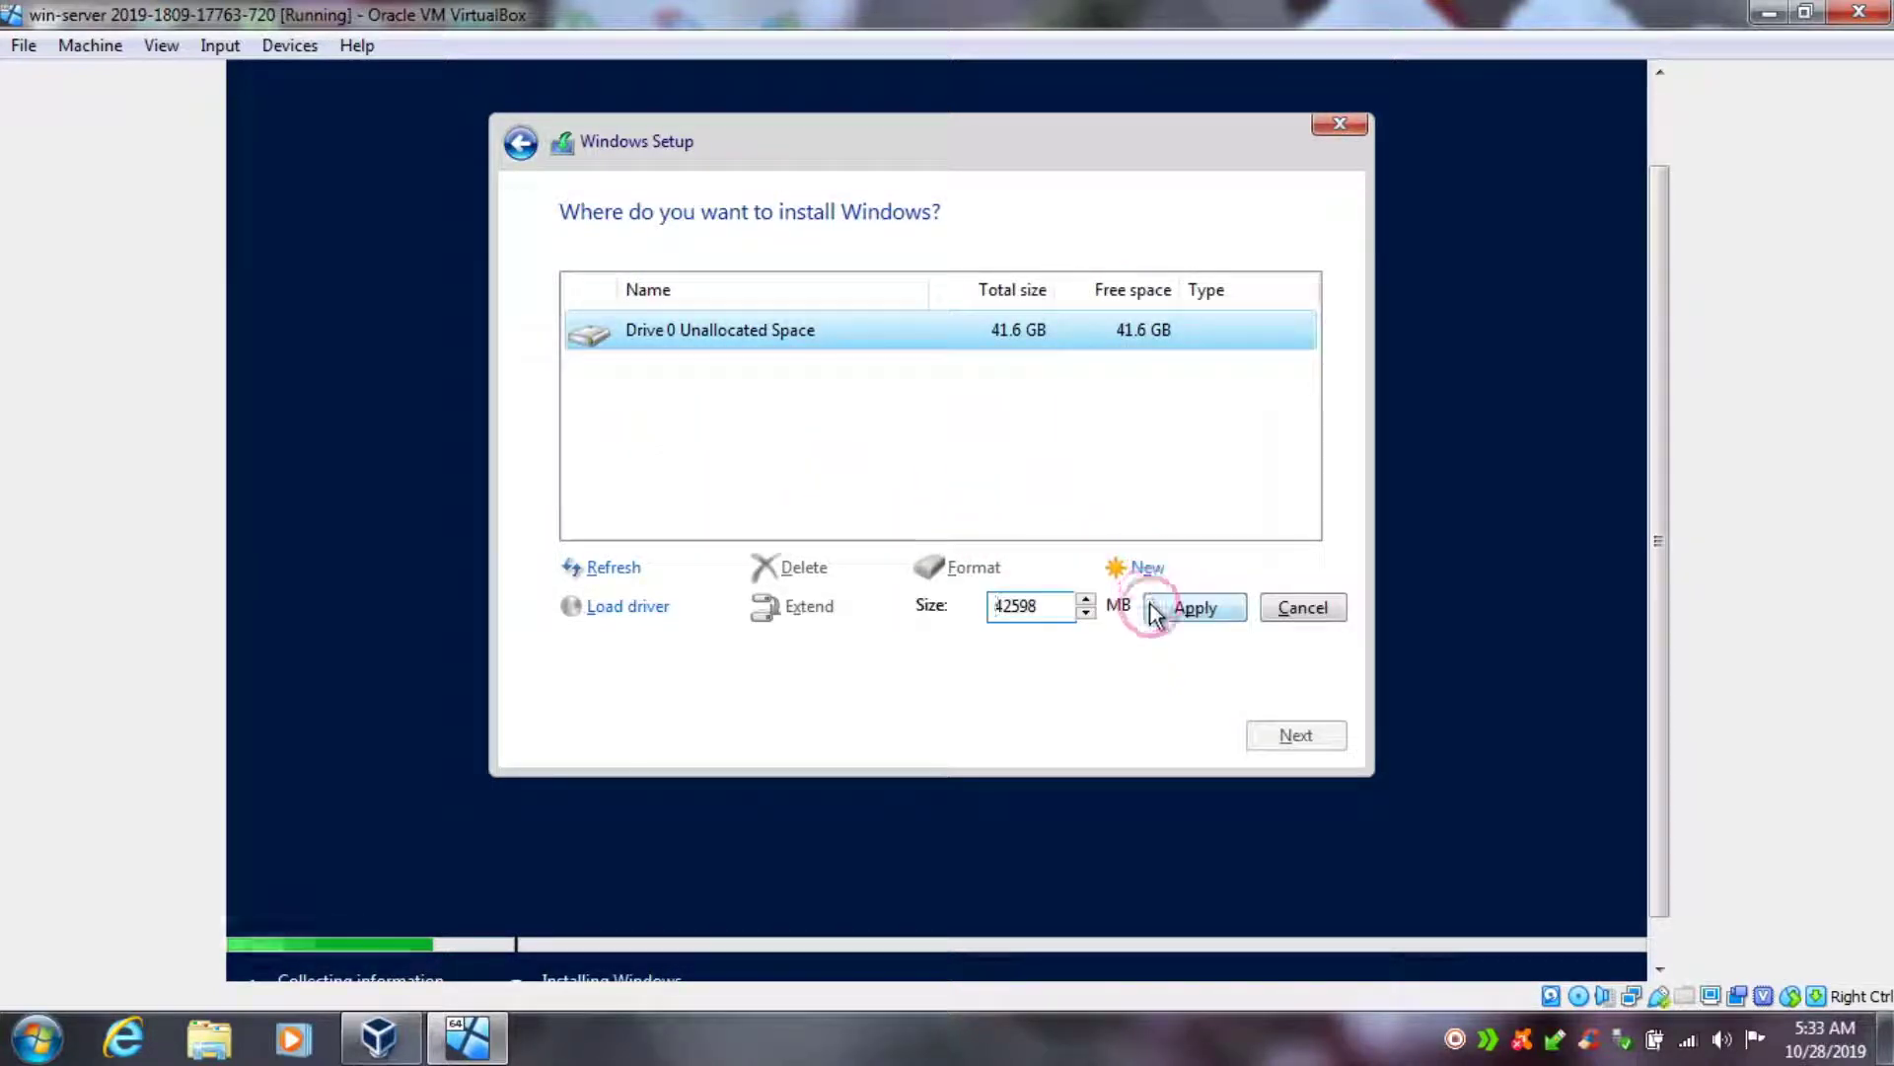
click(1202, 625)
click(1203, 622)
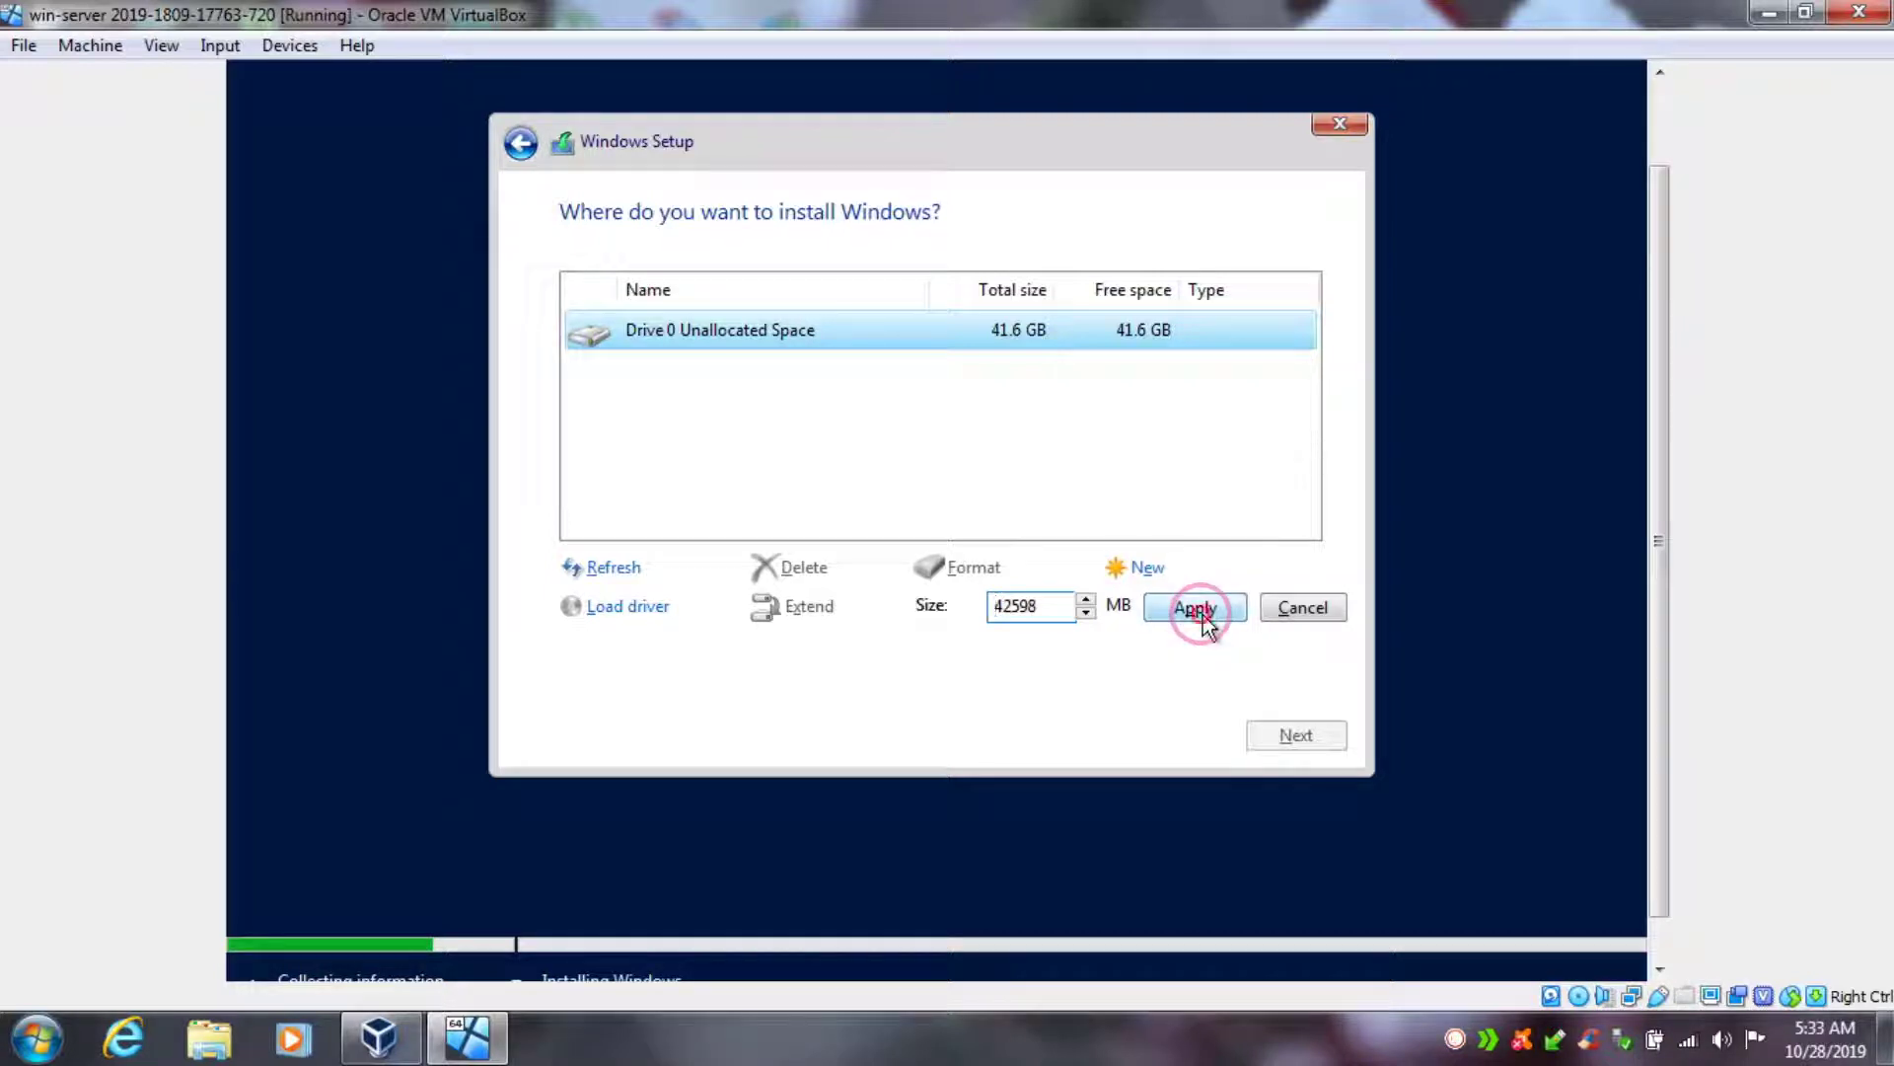
click(1130, 608)
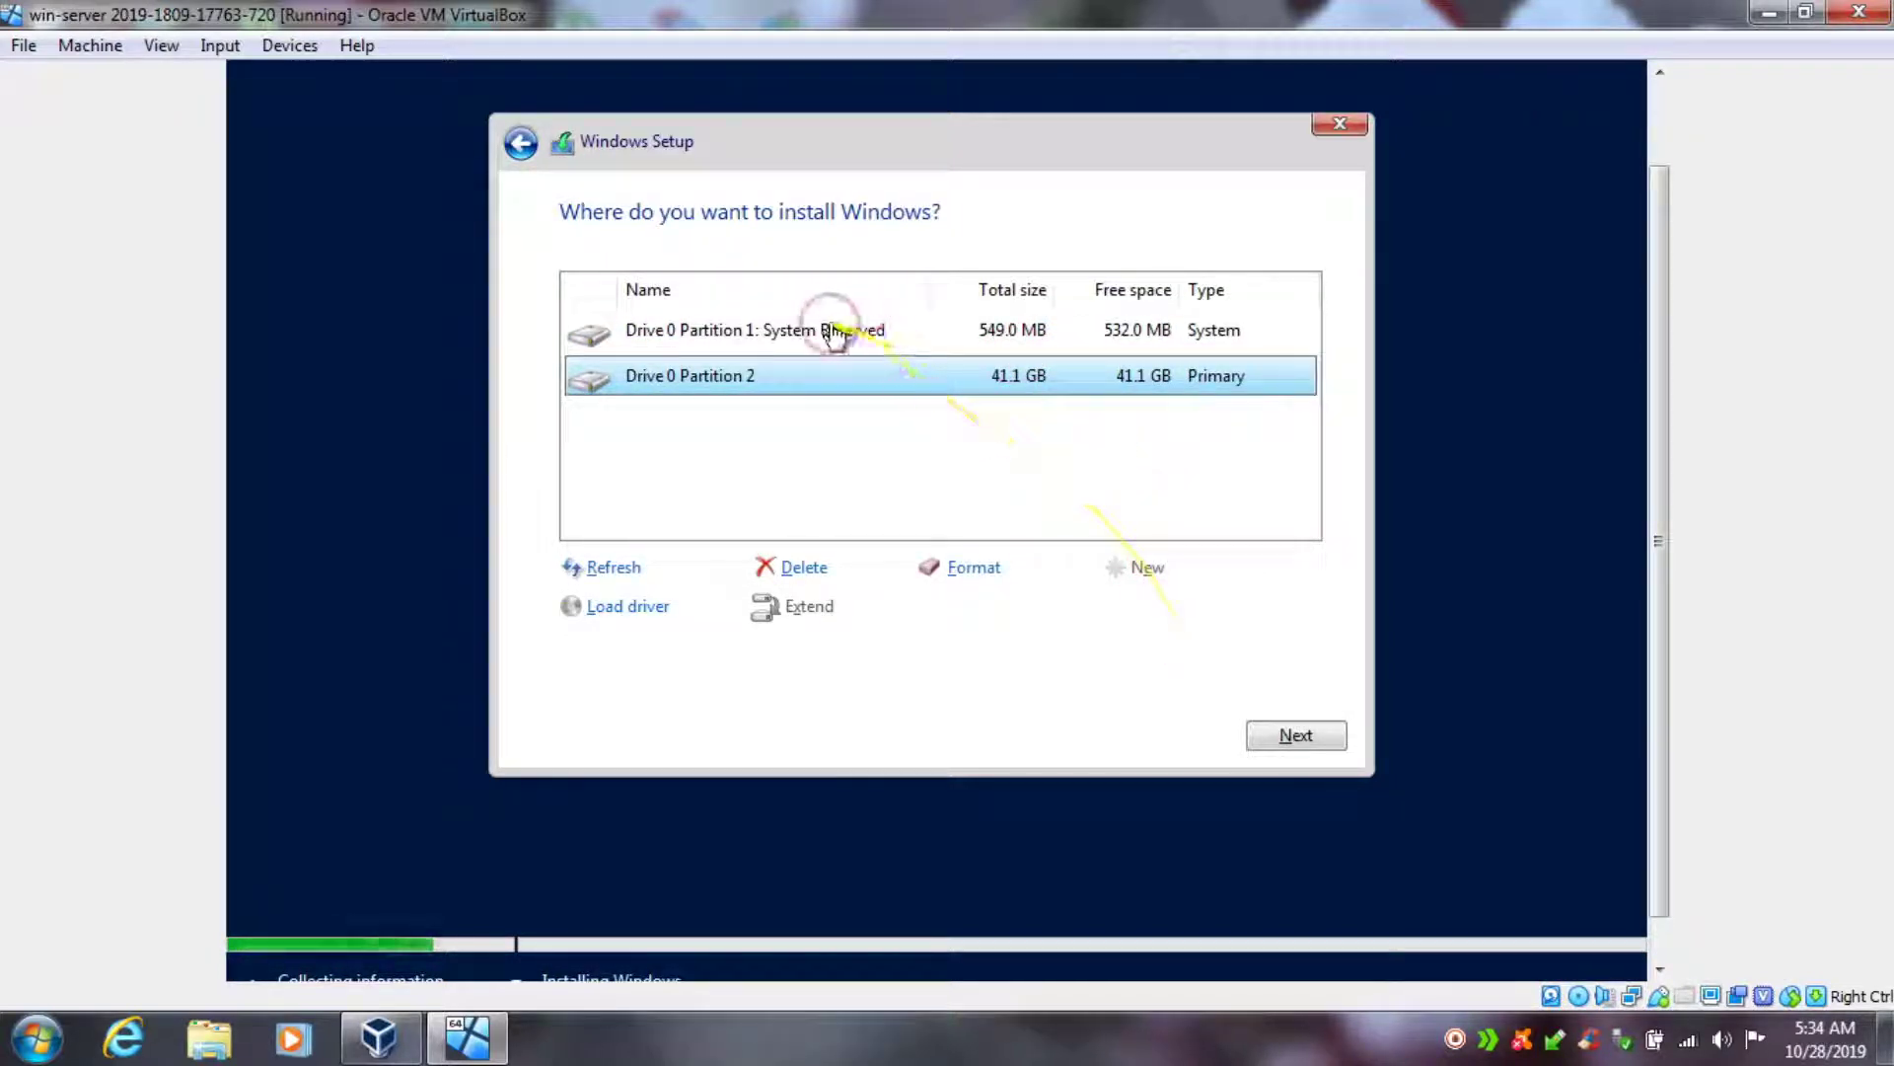
Install onto Drive 0 Partition 2 and wait while files copy and features install
click(1286, 738)
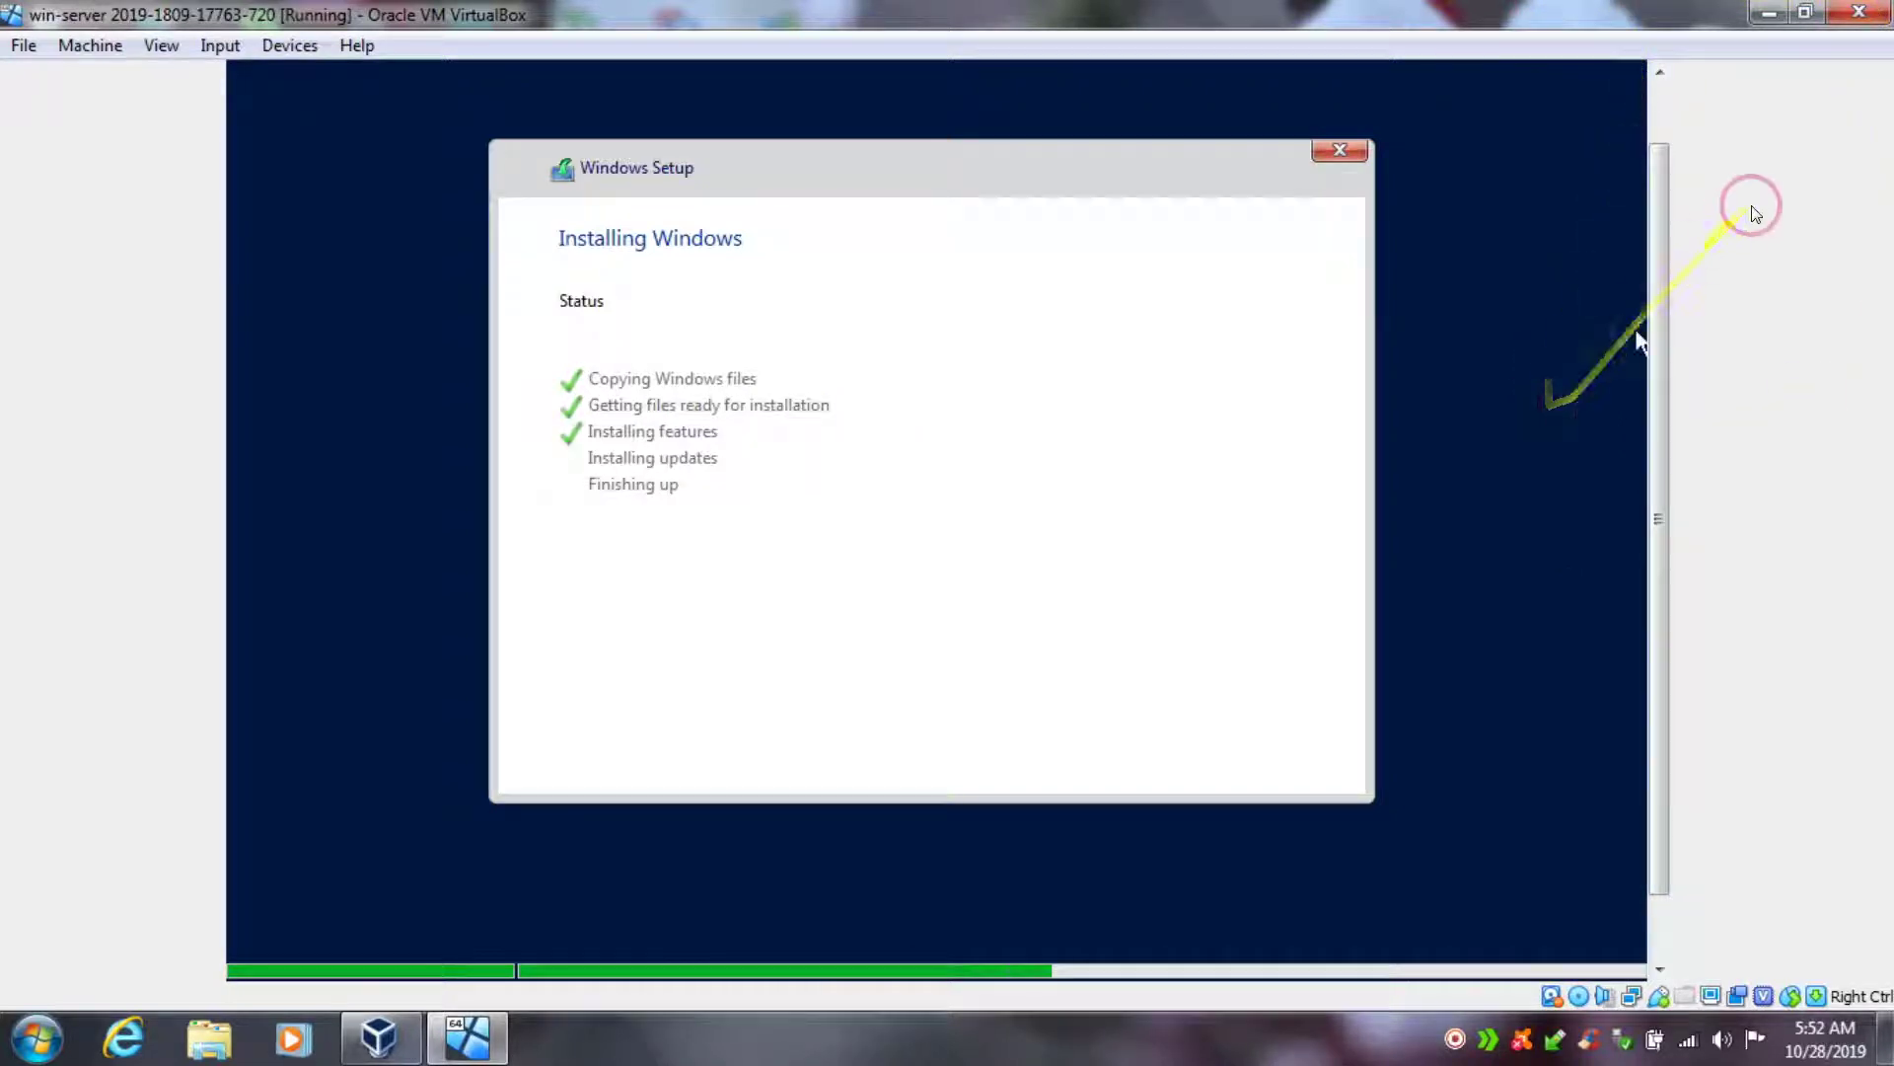
Wait while Setup completes Installing features and moves on to Installing updates
scroll(1638, 286, up, 1)
scroll(1637, 389, down, 2)
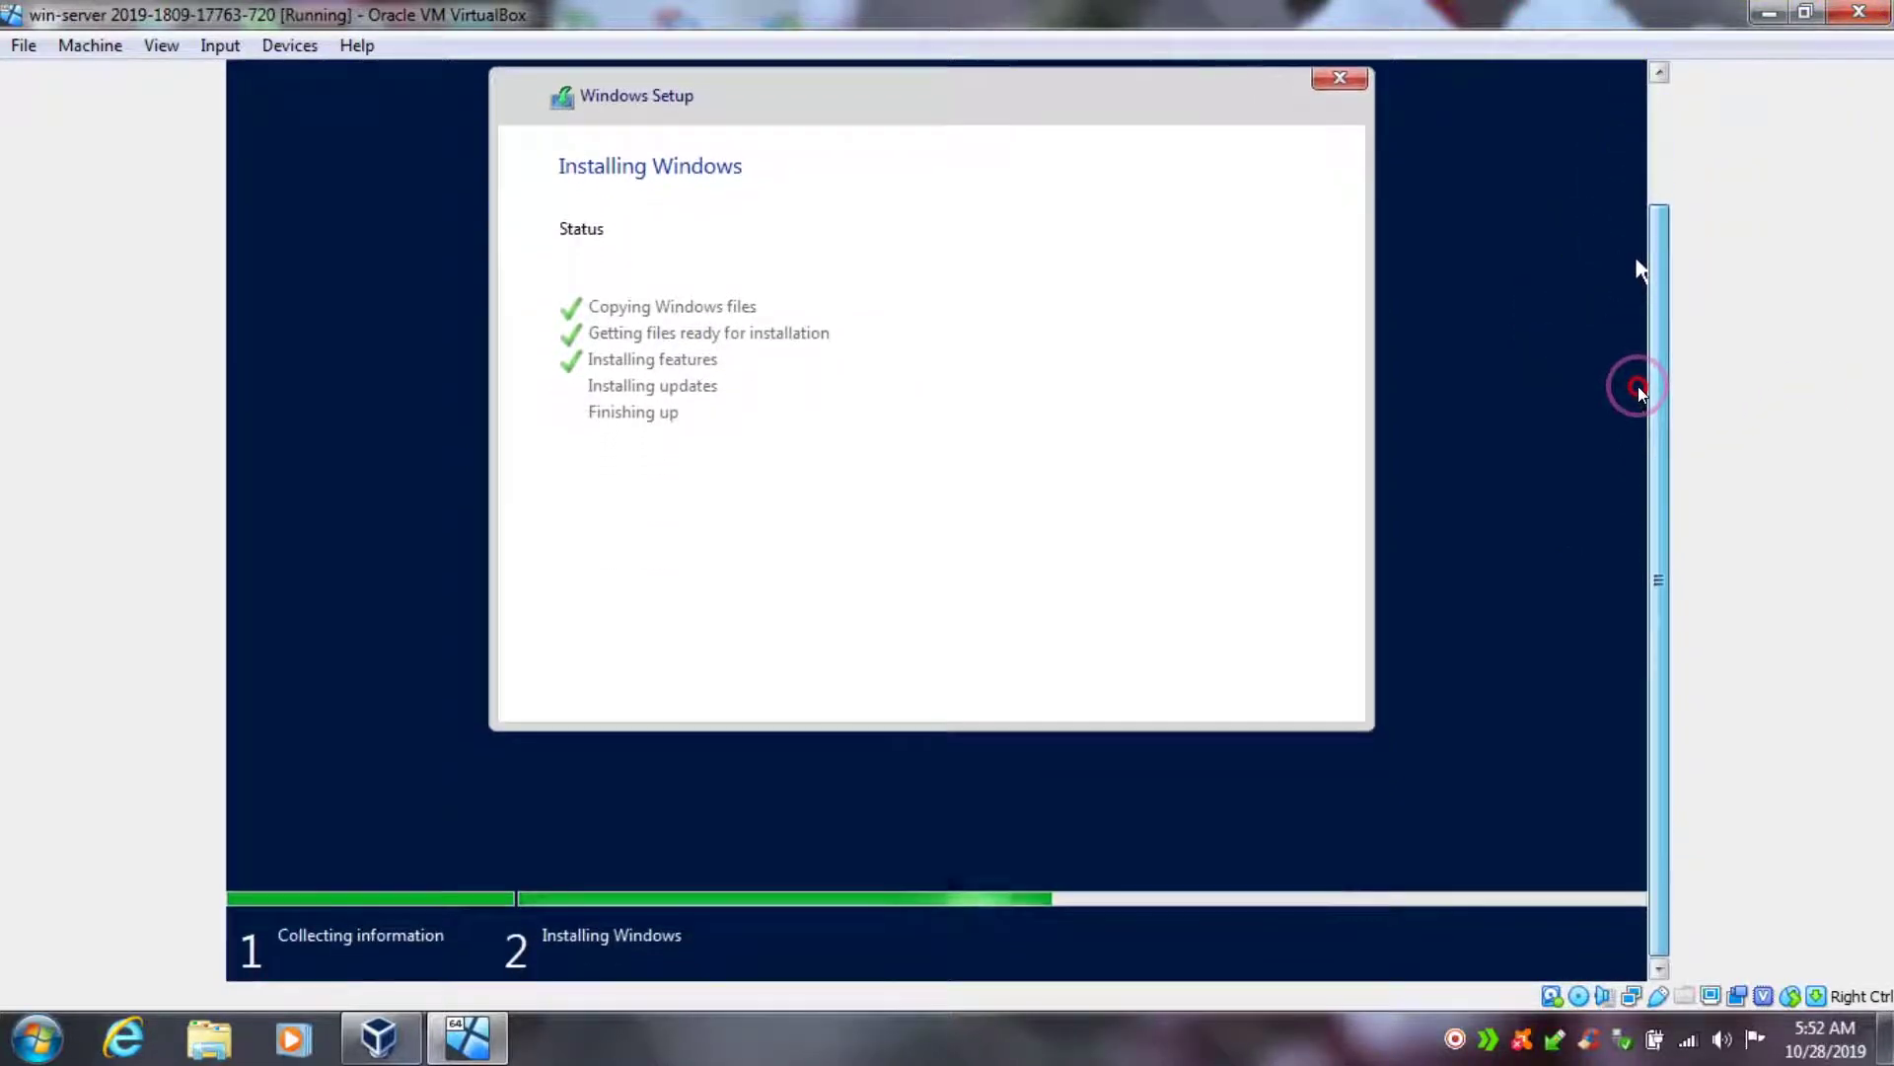
scroll(1641, 317, up, 2)
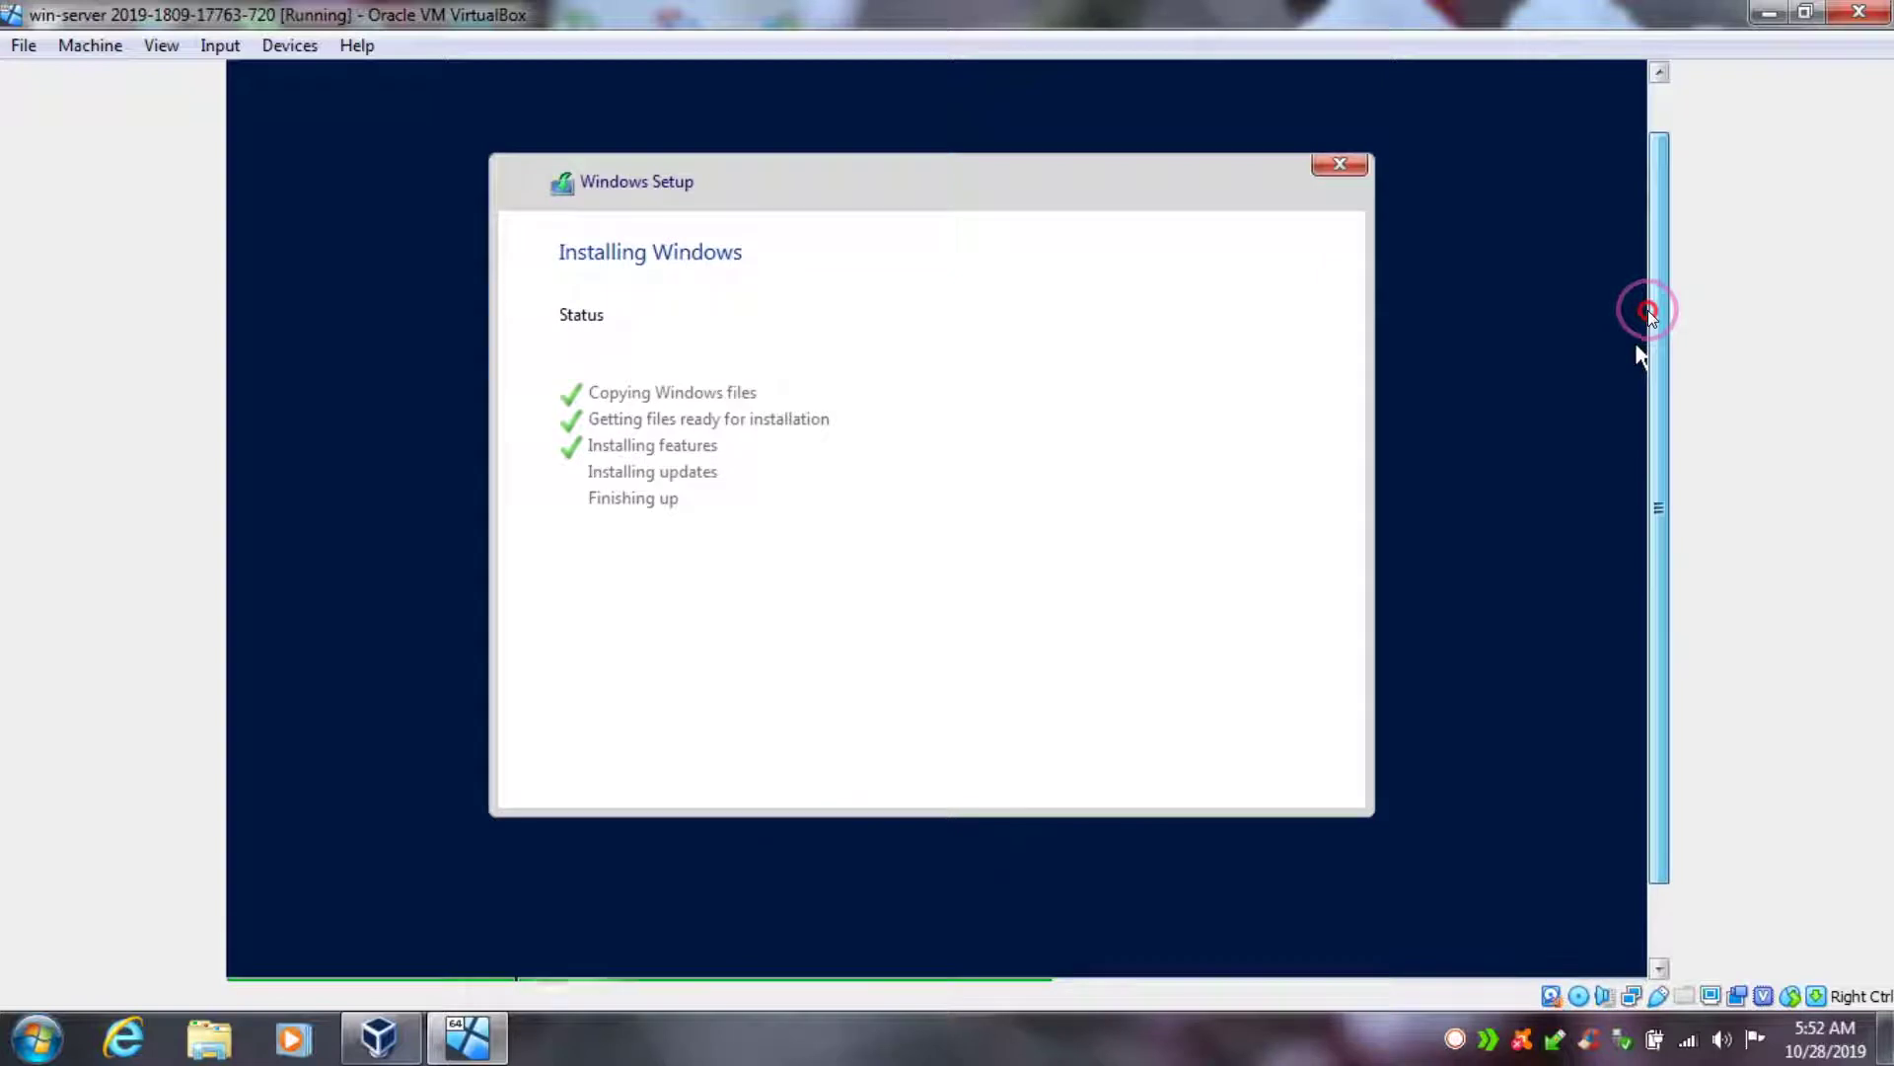
scroll(1644, 381, down, 2)
scroll(1644, 380, down, 1)
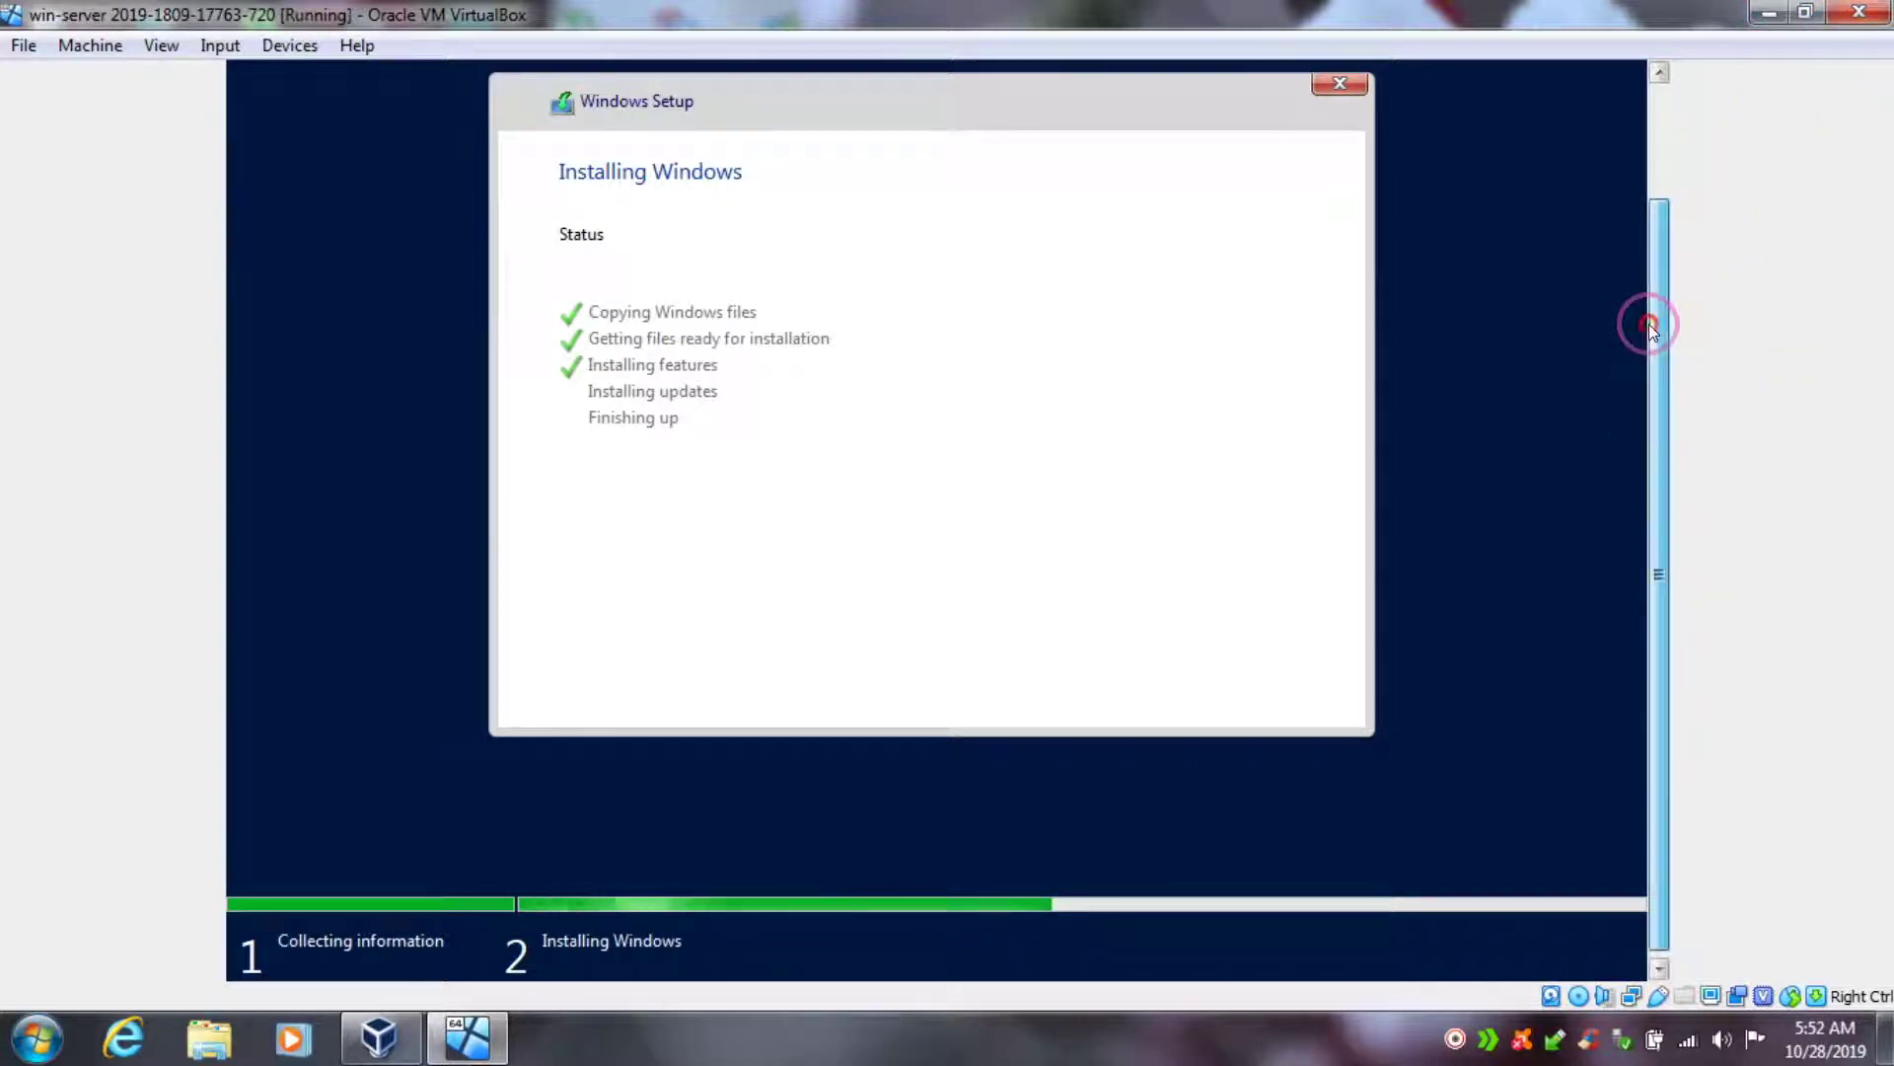
drag(1649, 316, 1638, 234)
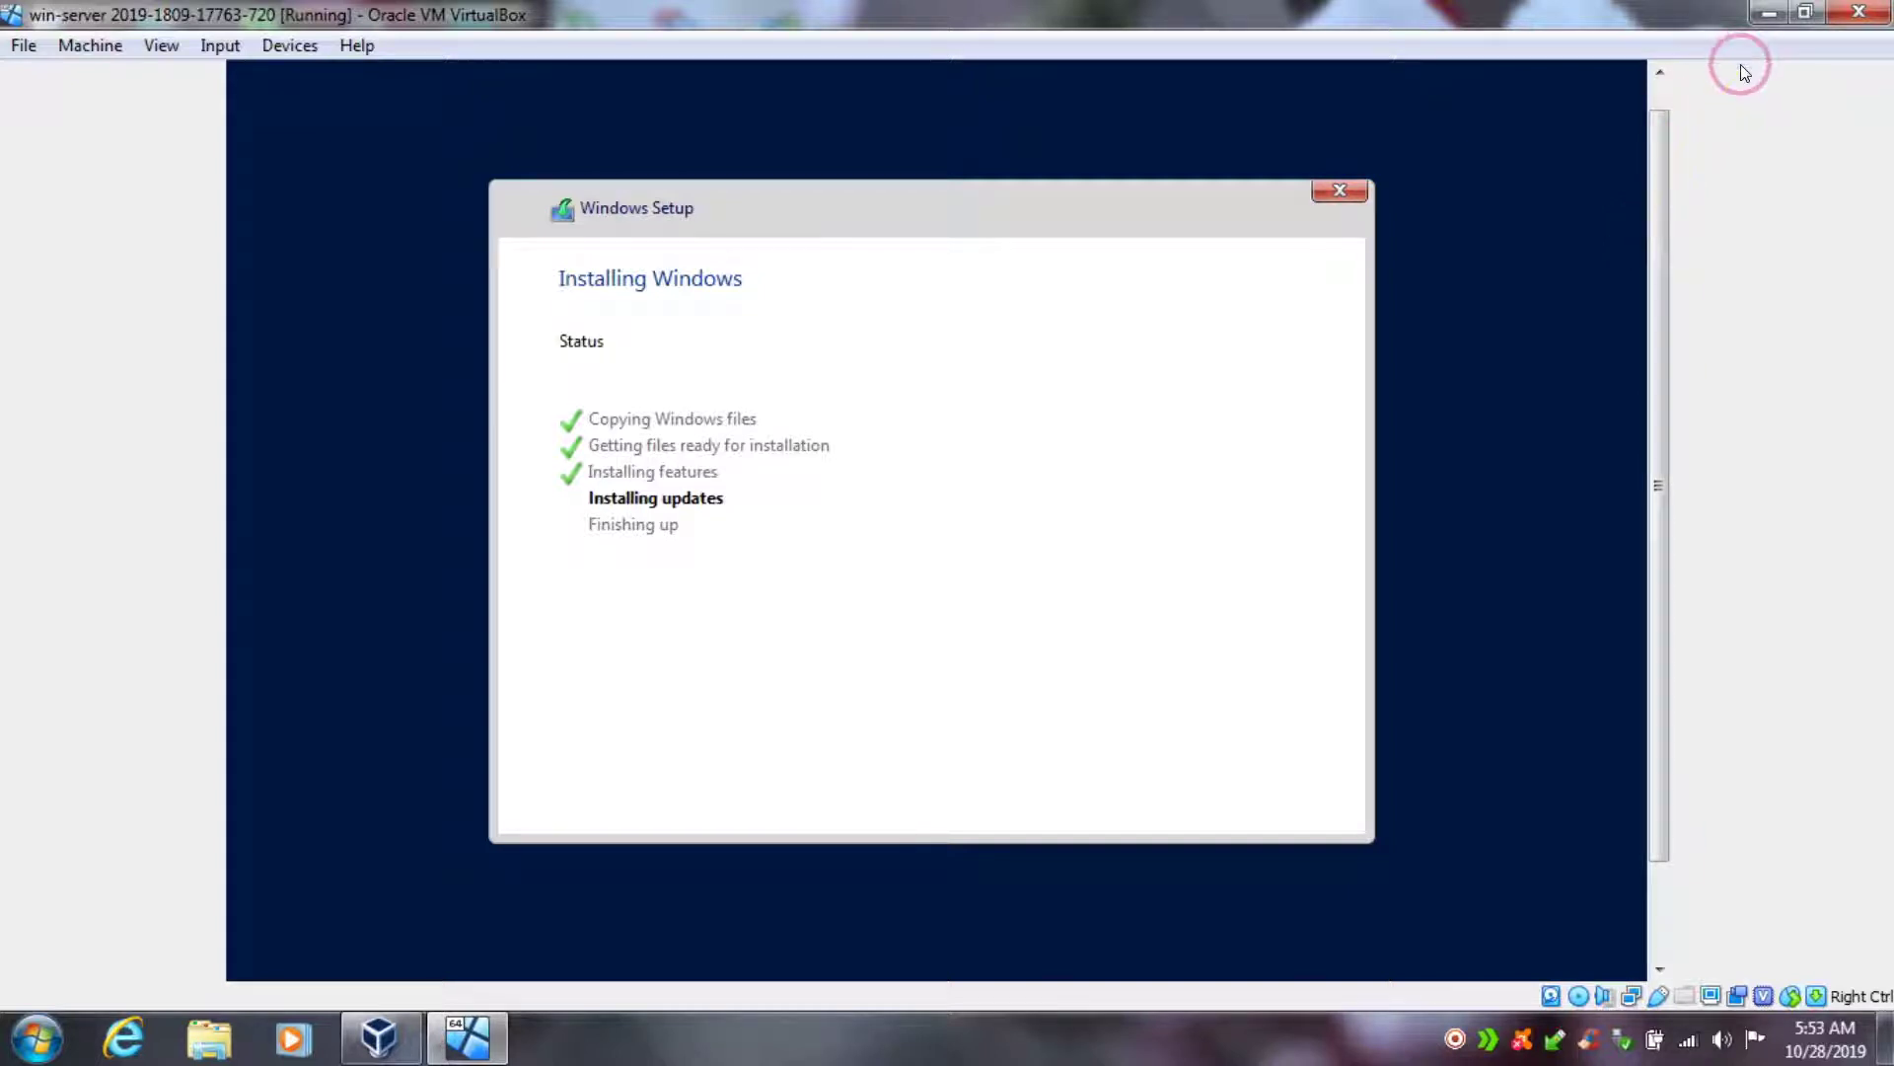
drag(1651, 252, 1659, 306)
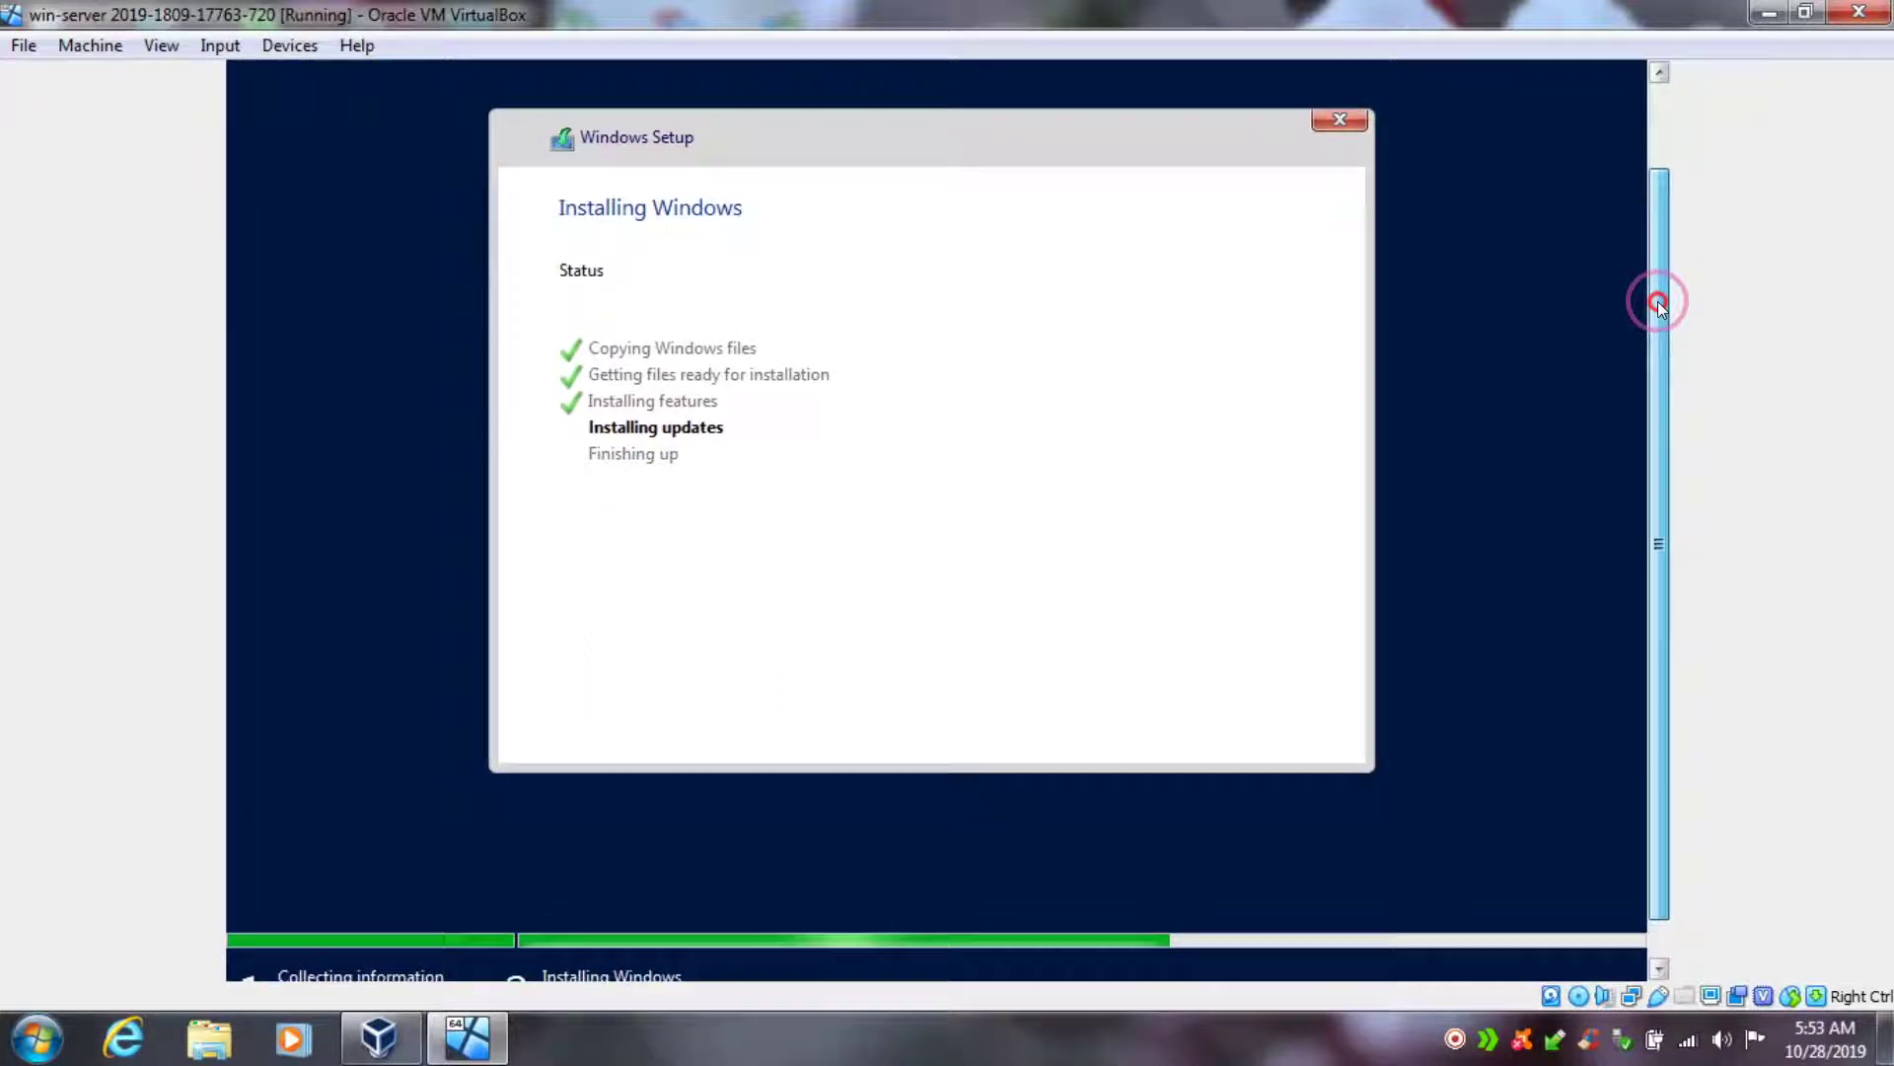
Minimize the VirtualBox window and refresh the host desktop five times
click(1764, 16)
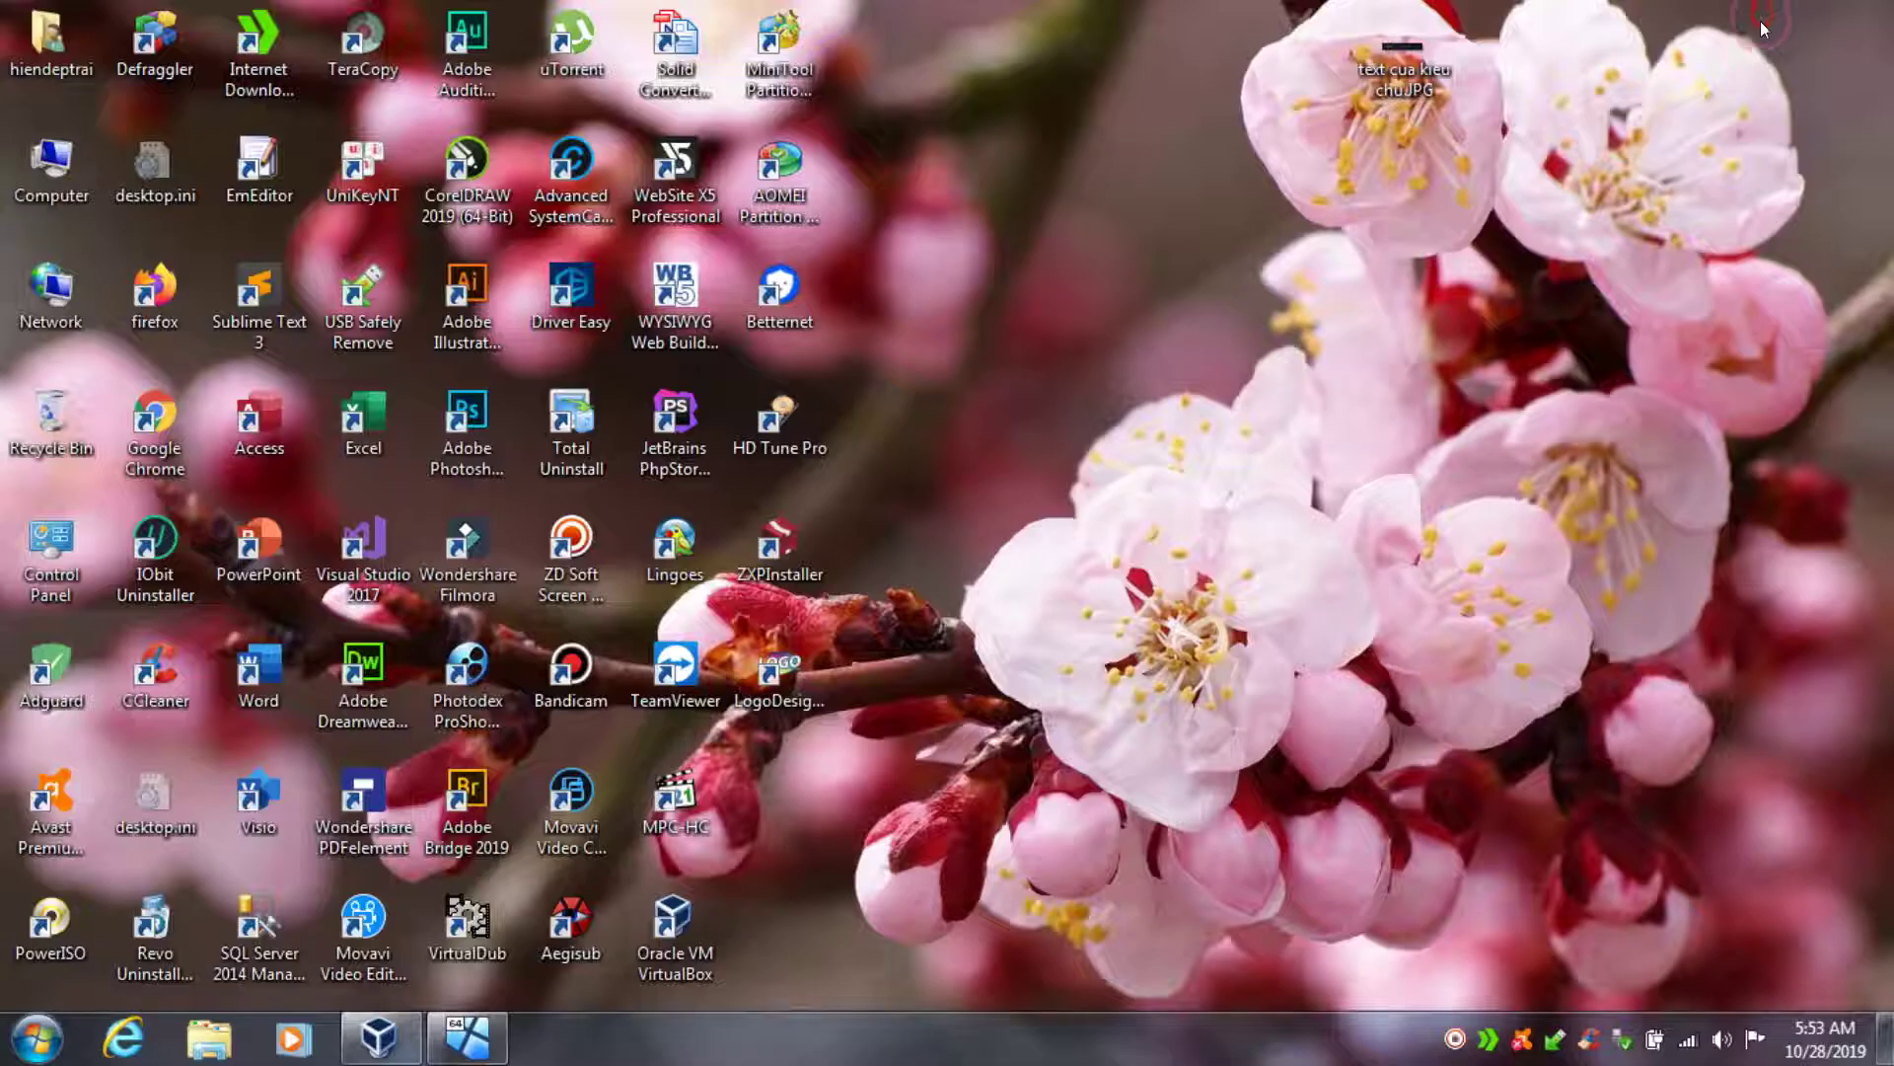
right_click(1315, 345)
click(1373, 454)
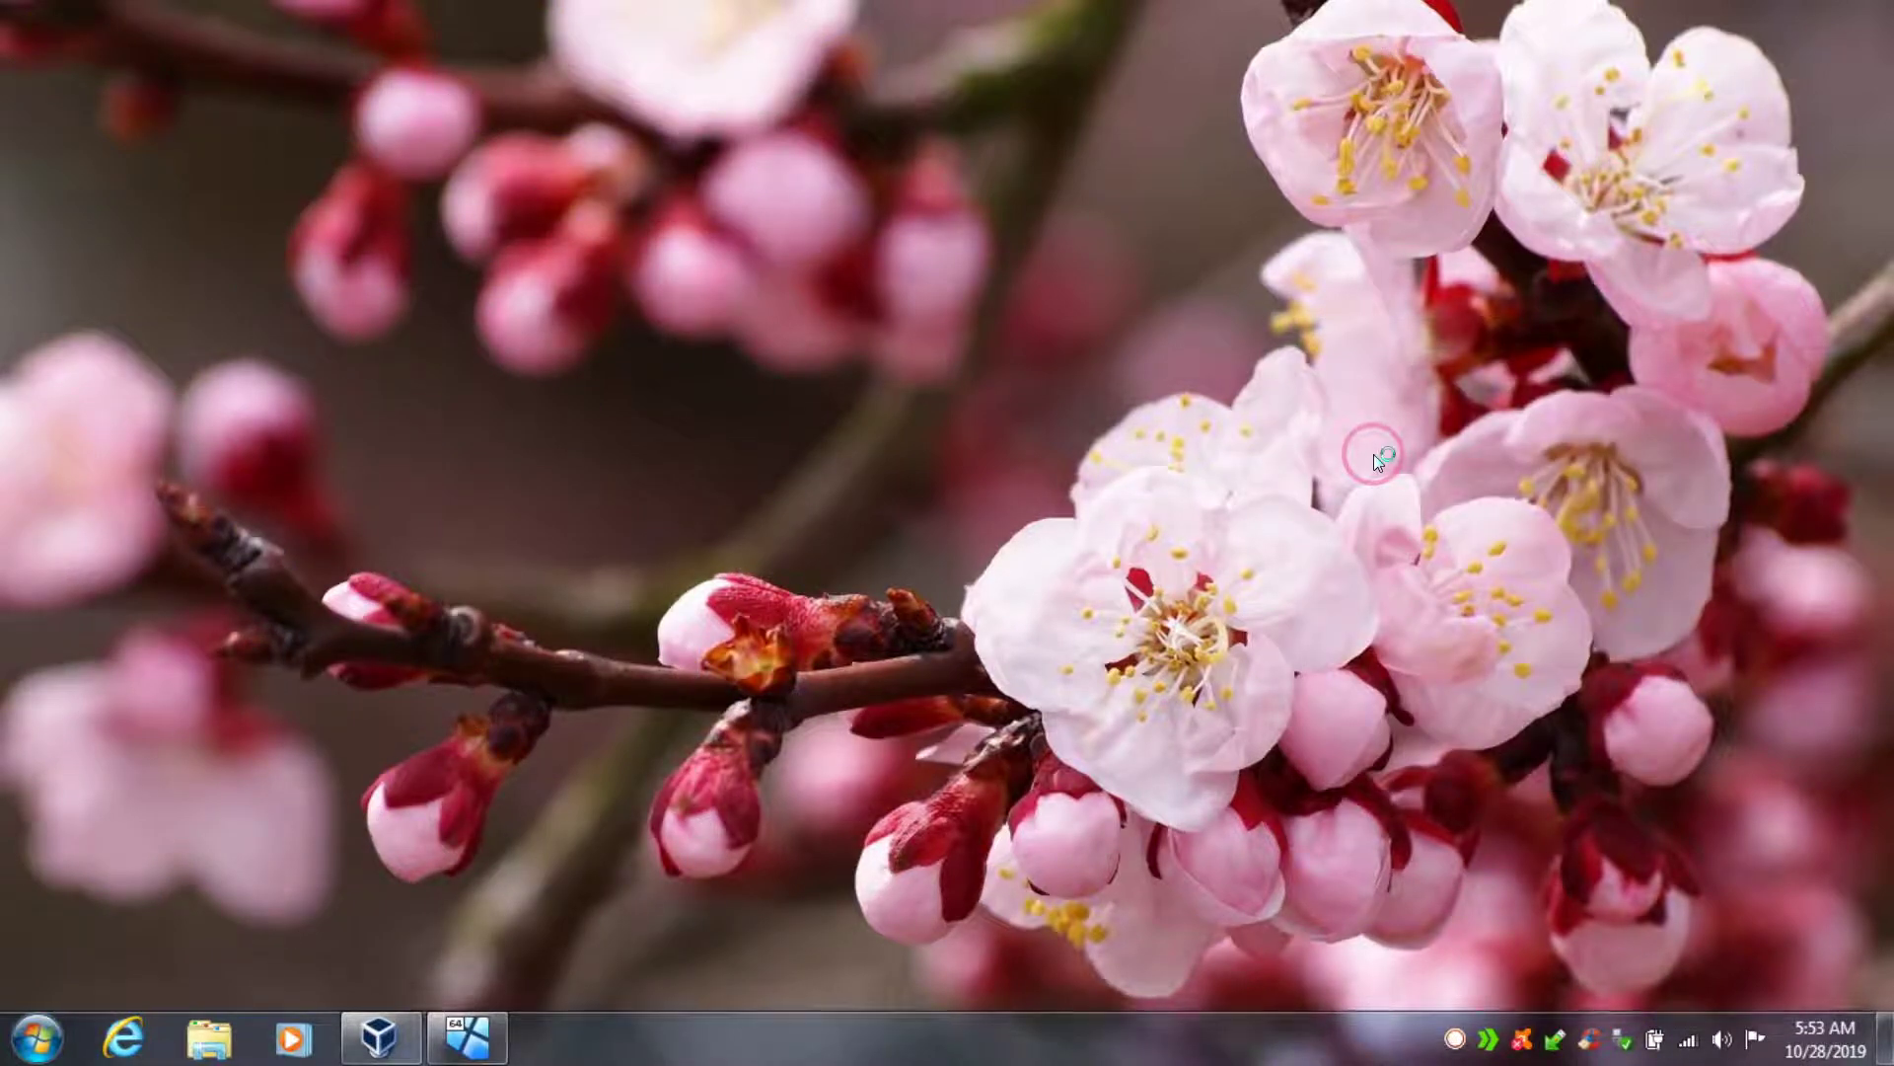
right_click(1364, 362)
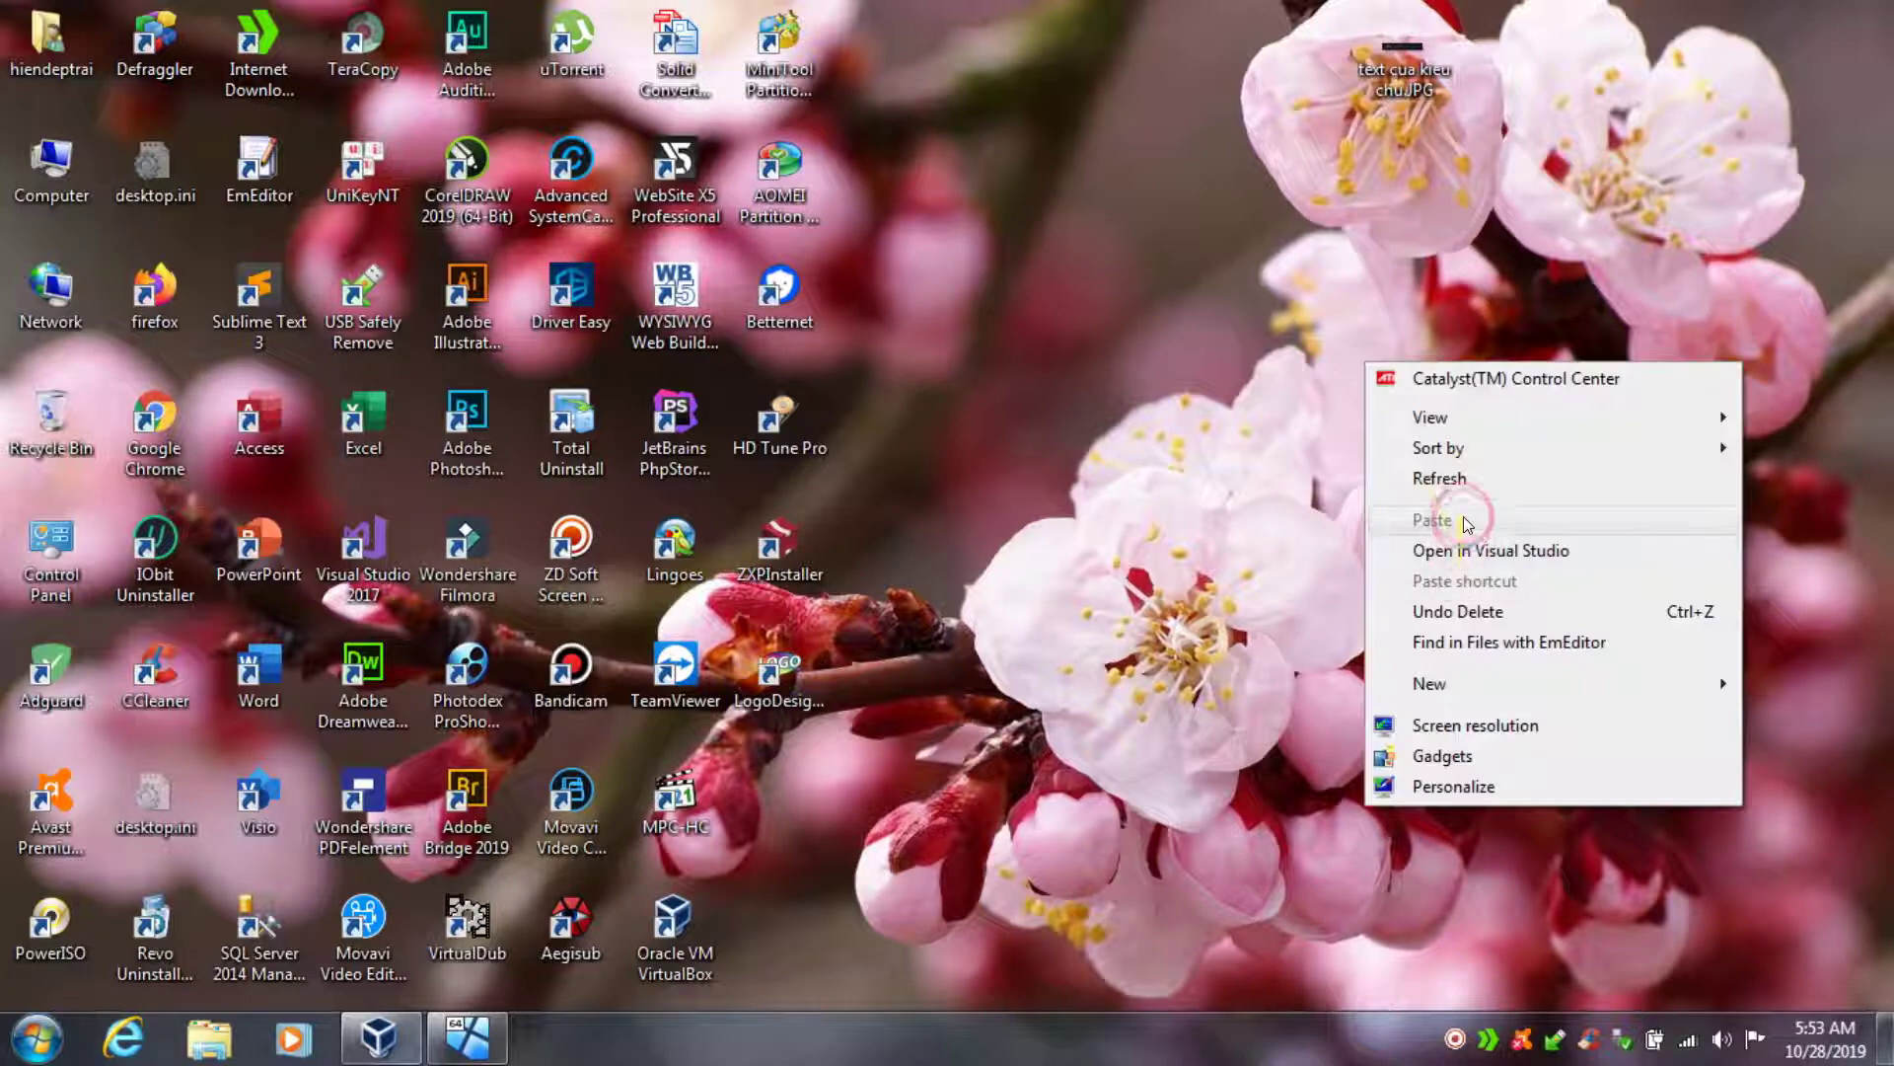
click(1438, 477)
right_click(1104, 328)
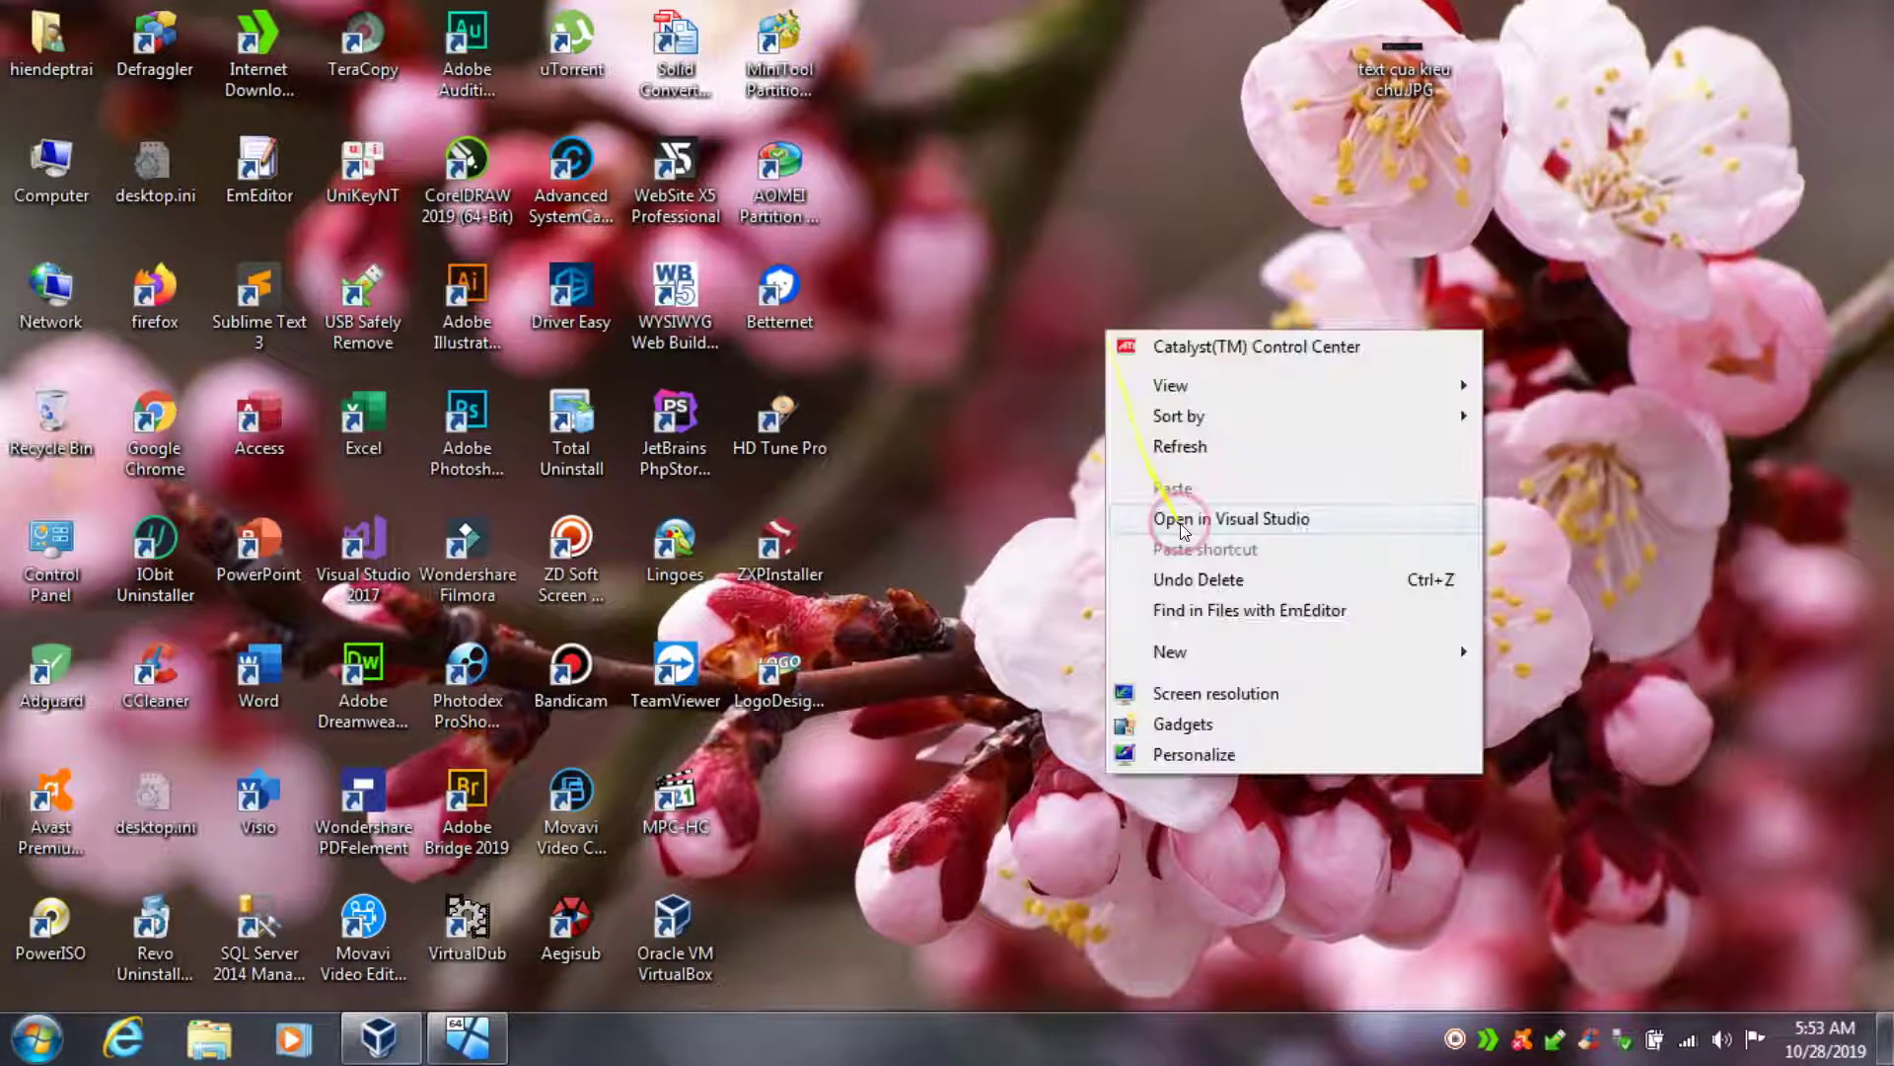
click(1184, 445)
right_click(1166, 333)
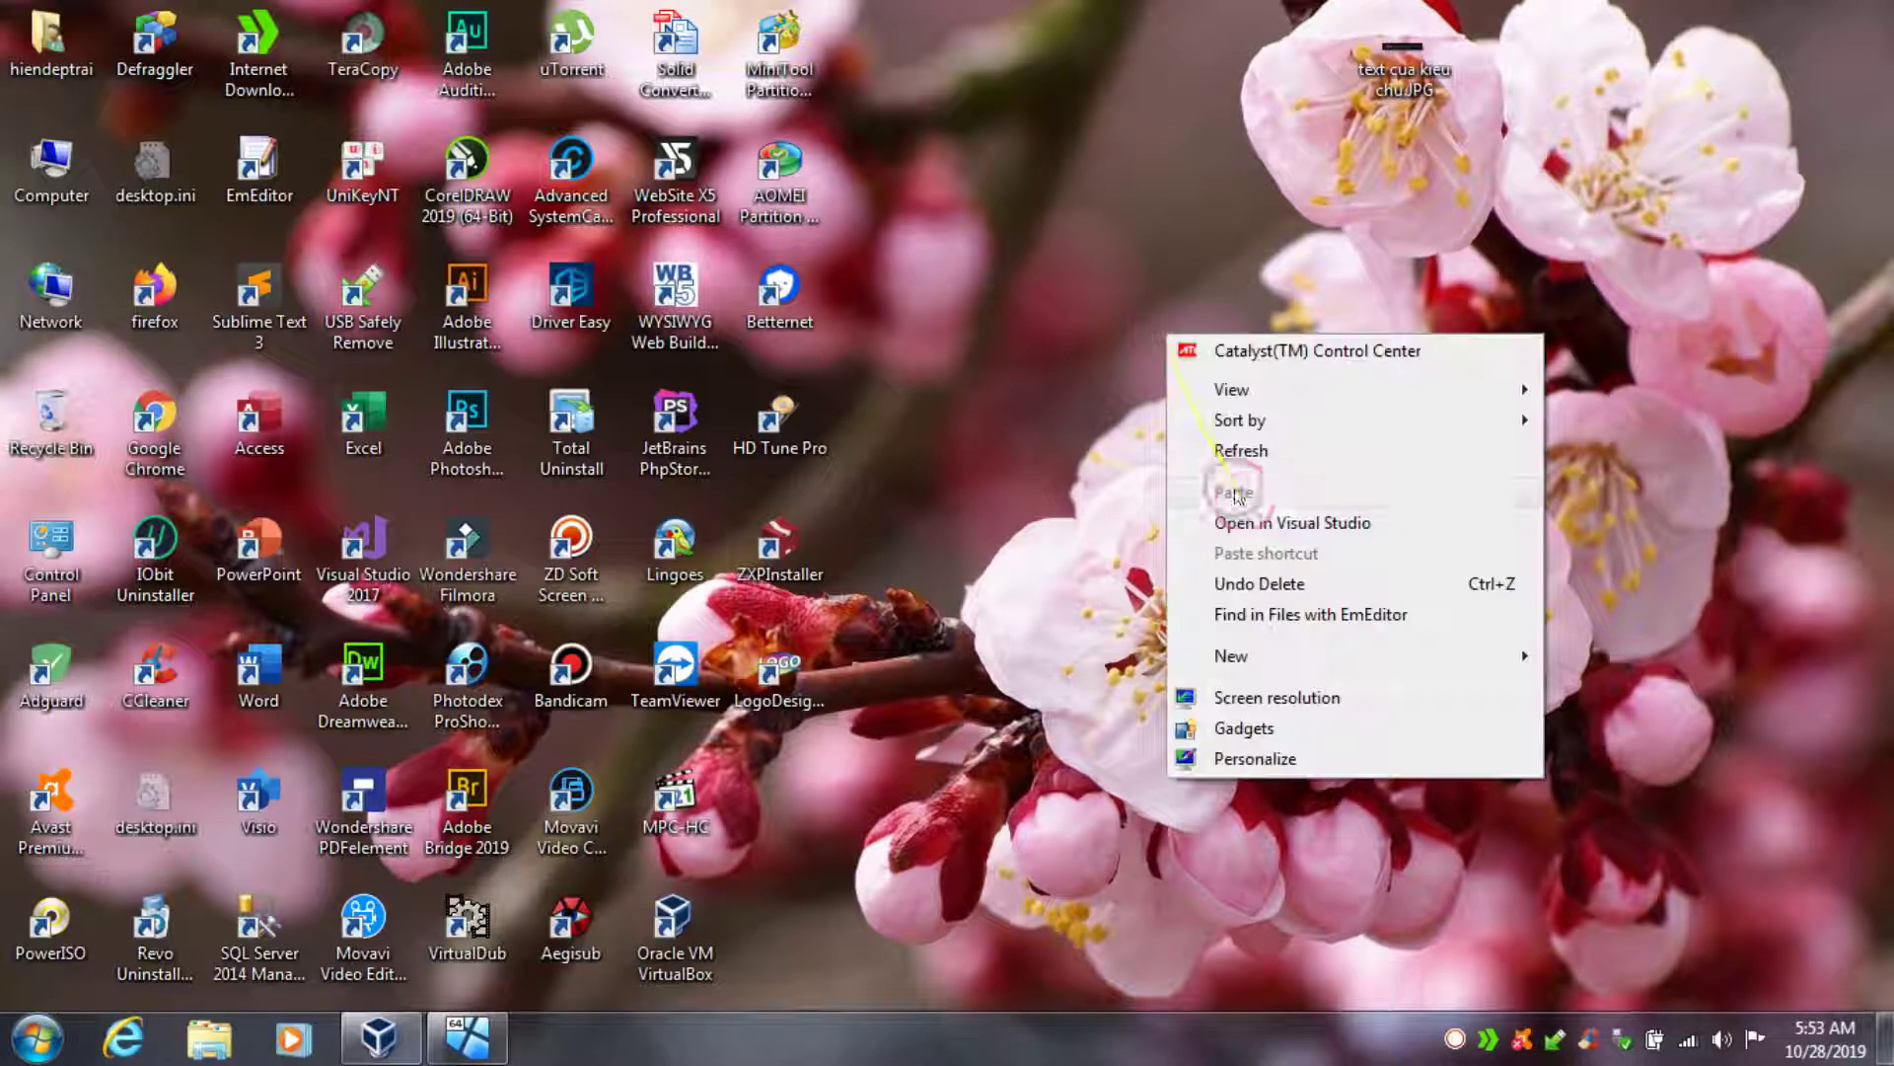
click(1245, 450)
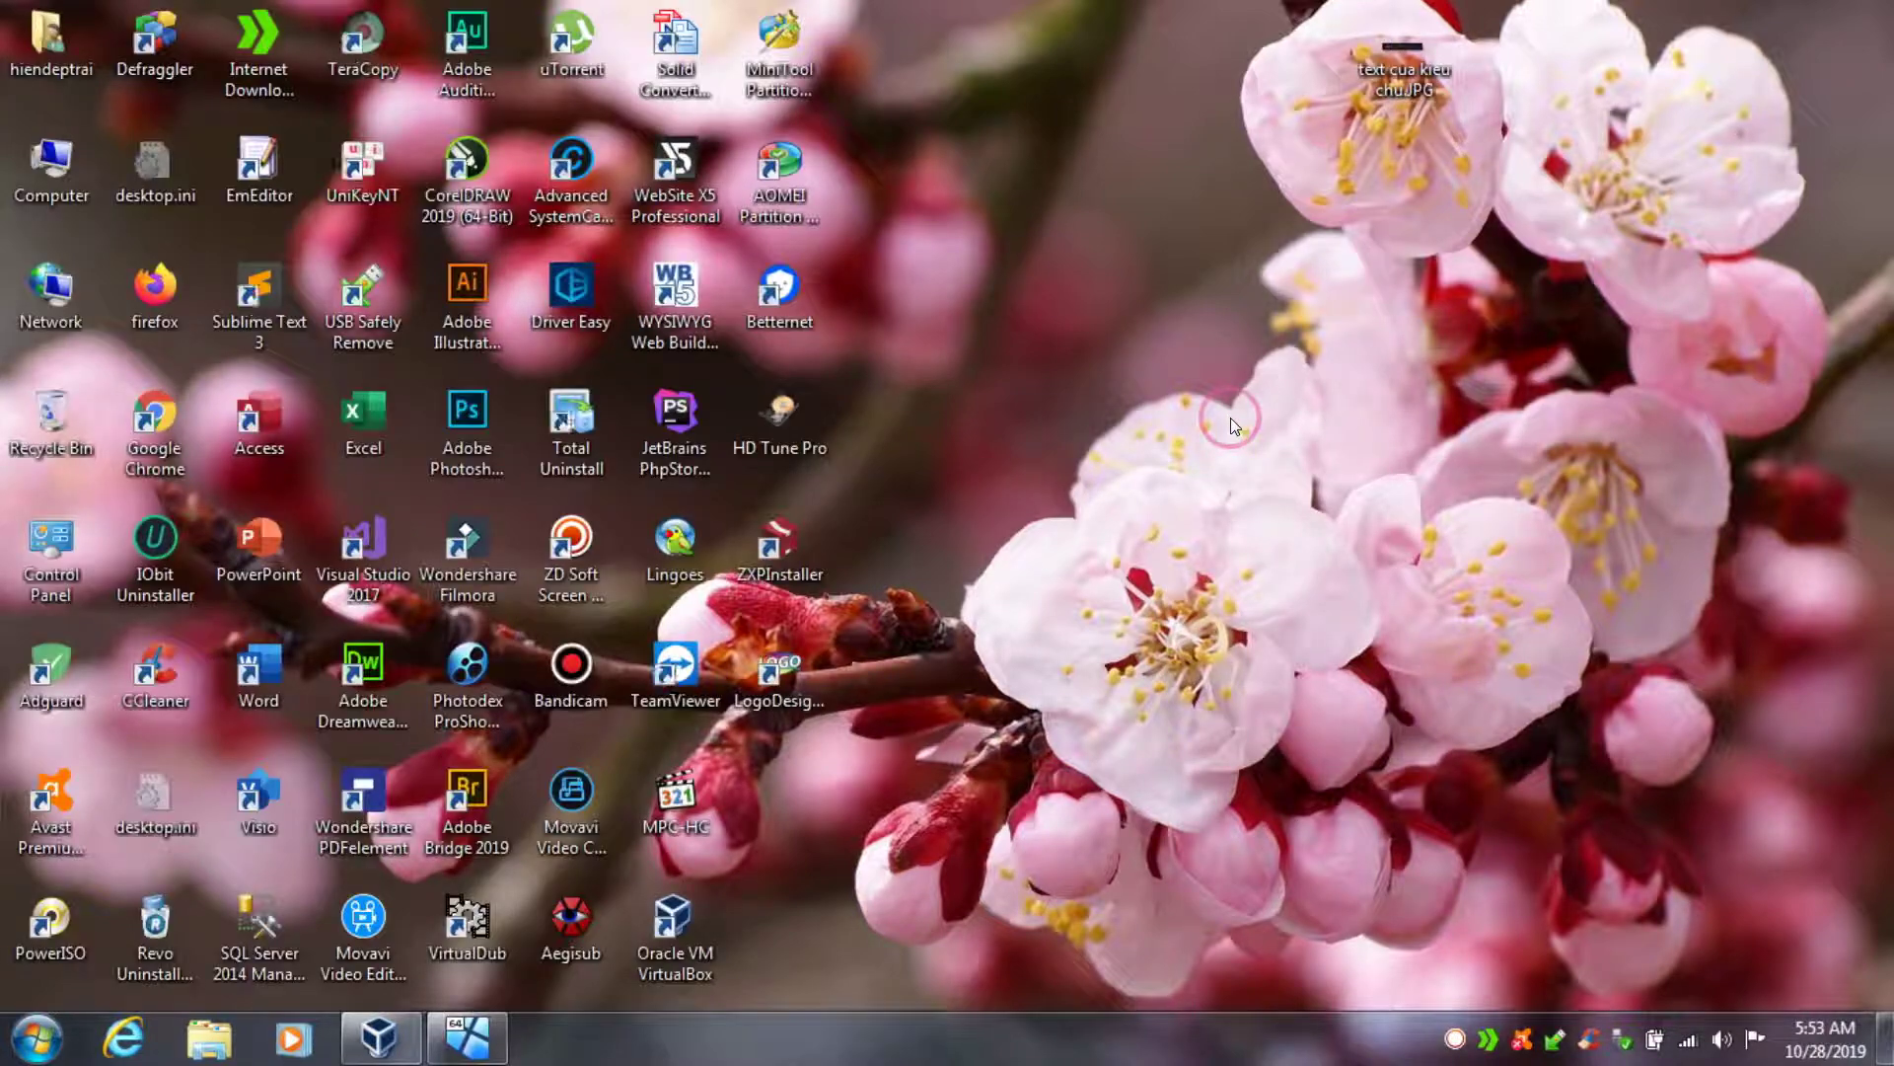
right_click(1230, 417)
click(1273, 529)
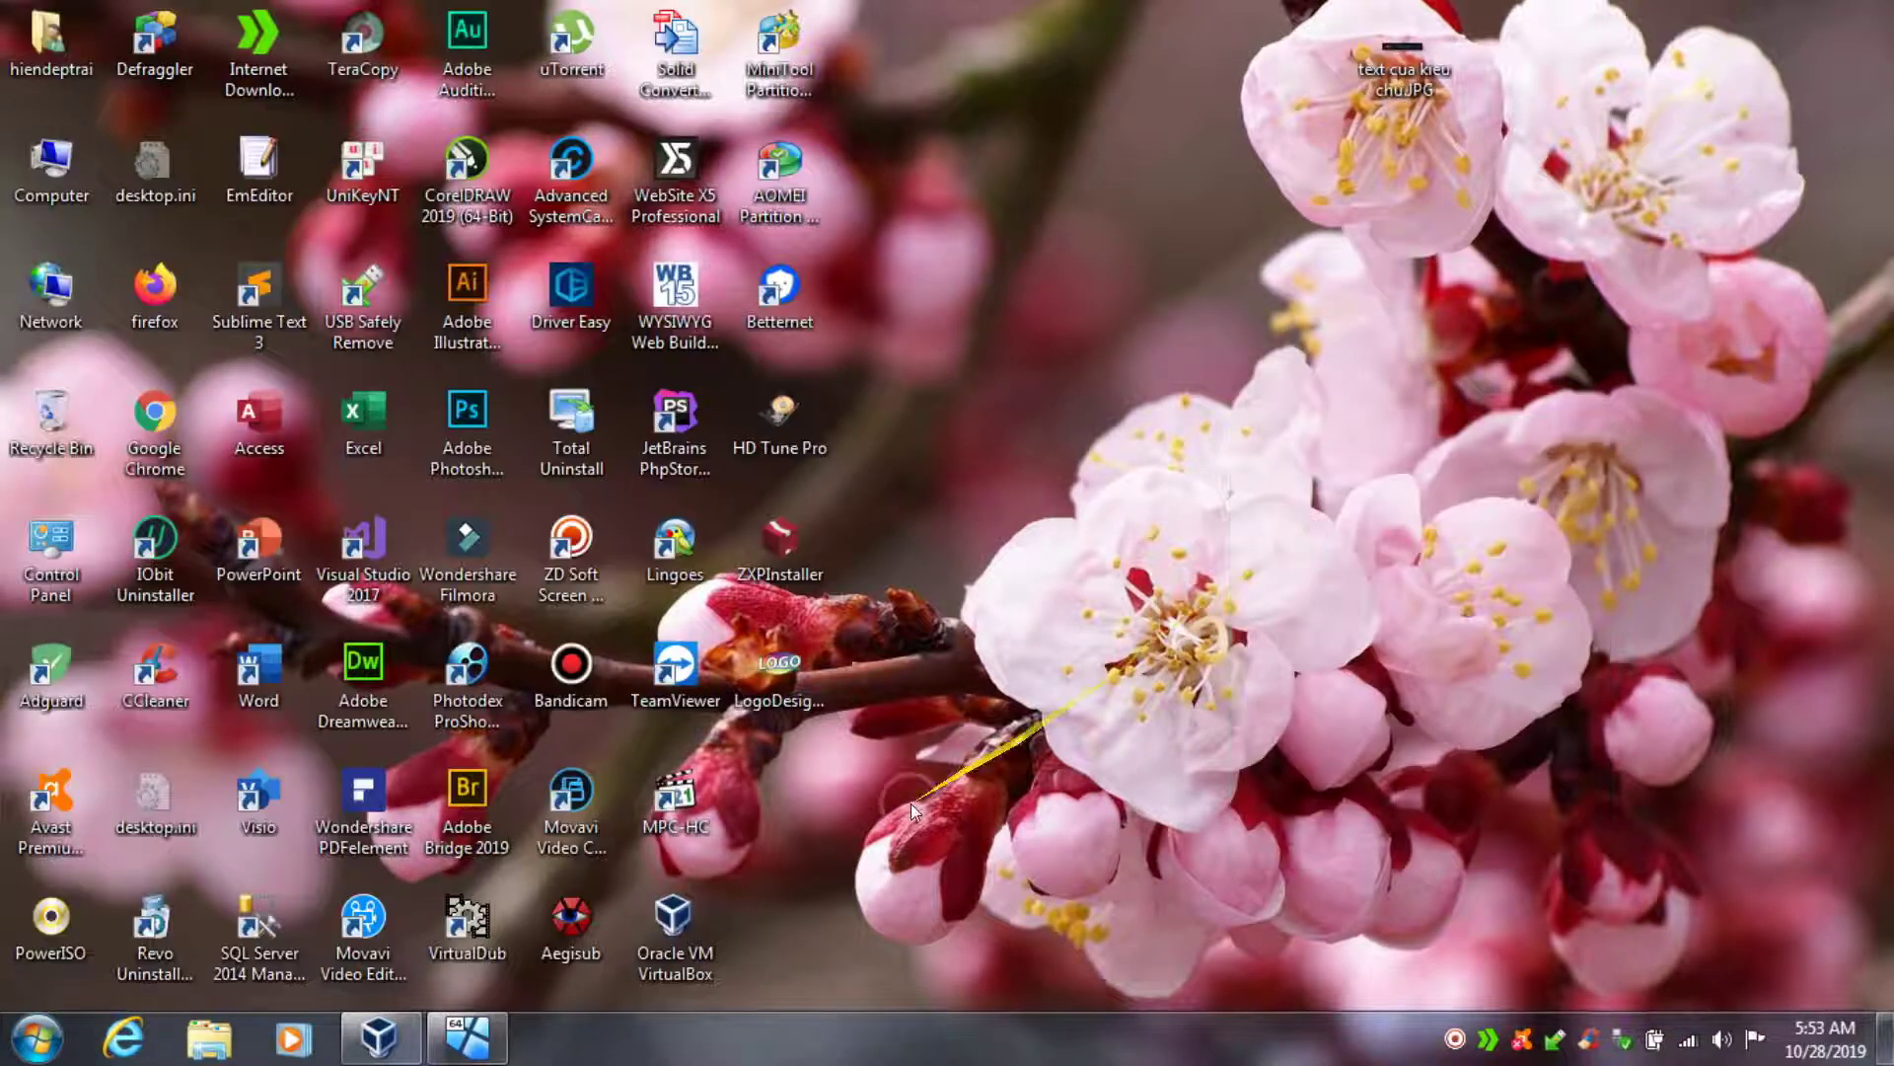
Restore the VM window and wait for 'Windows needs to restart to continue'
click(467, 1051)
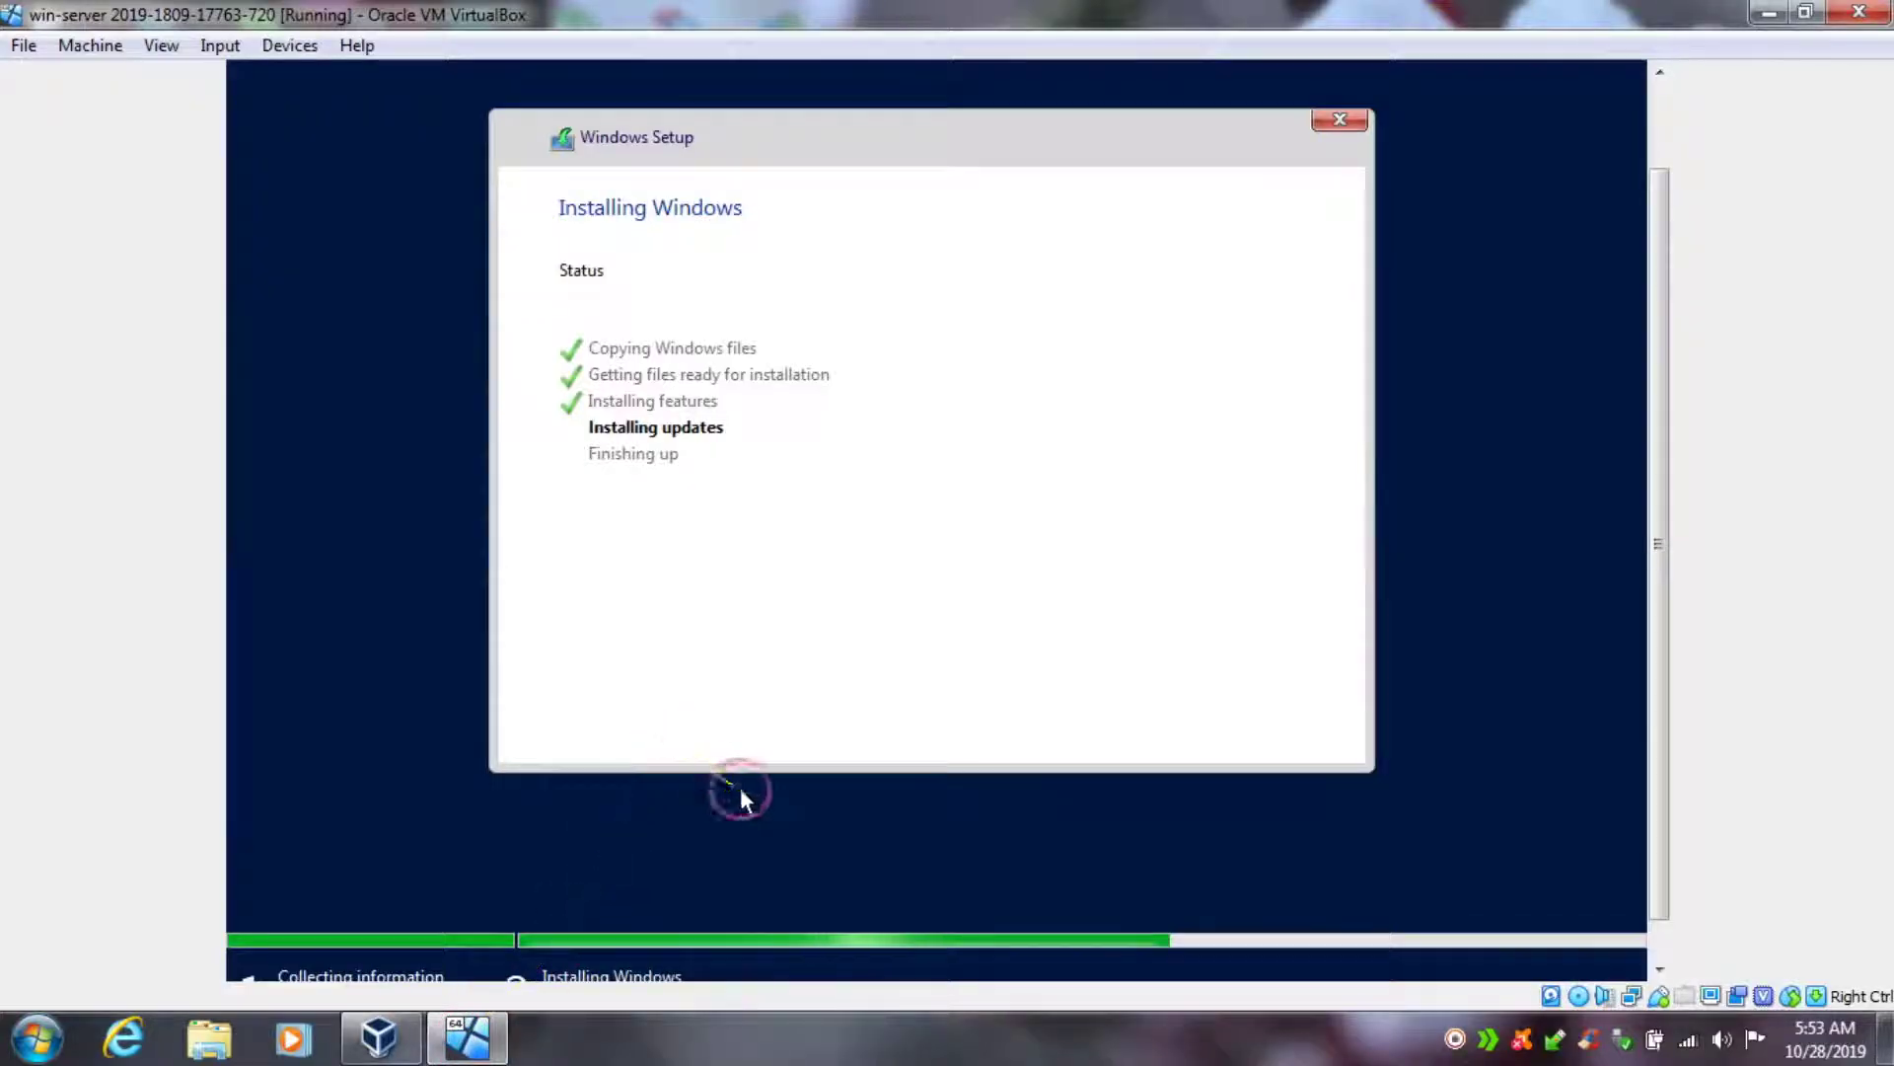
drag(1657, 498, 1636, 454)
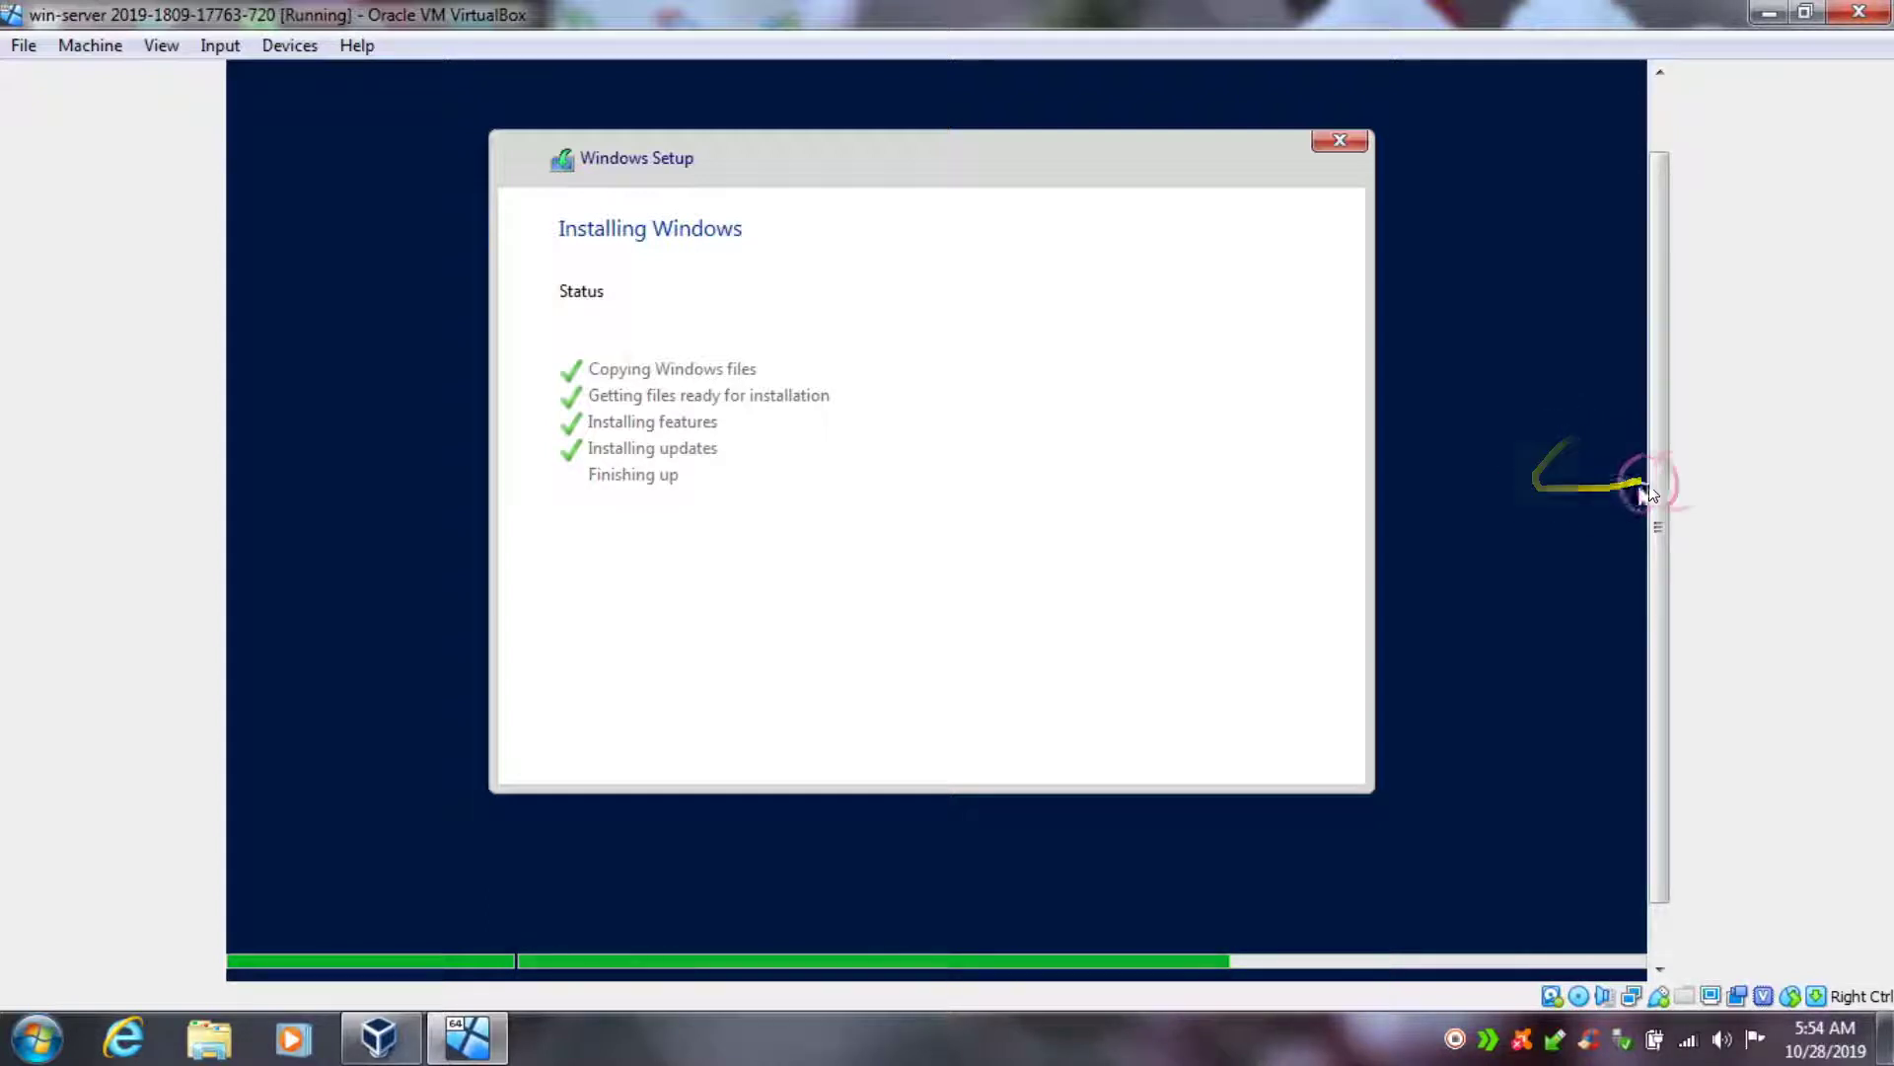
drag(1665, 482, 1660, 572)
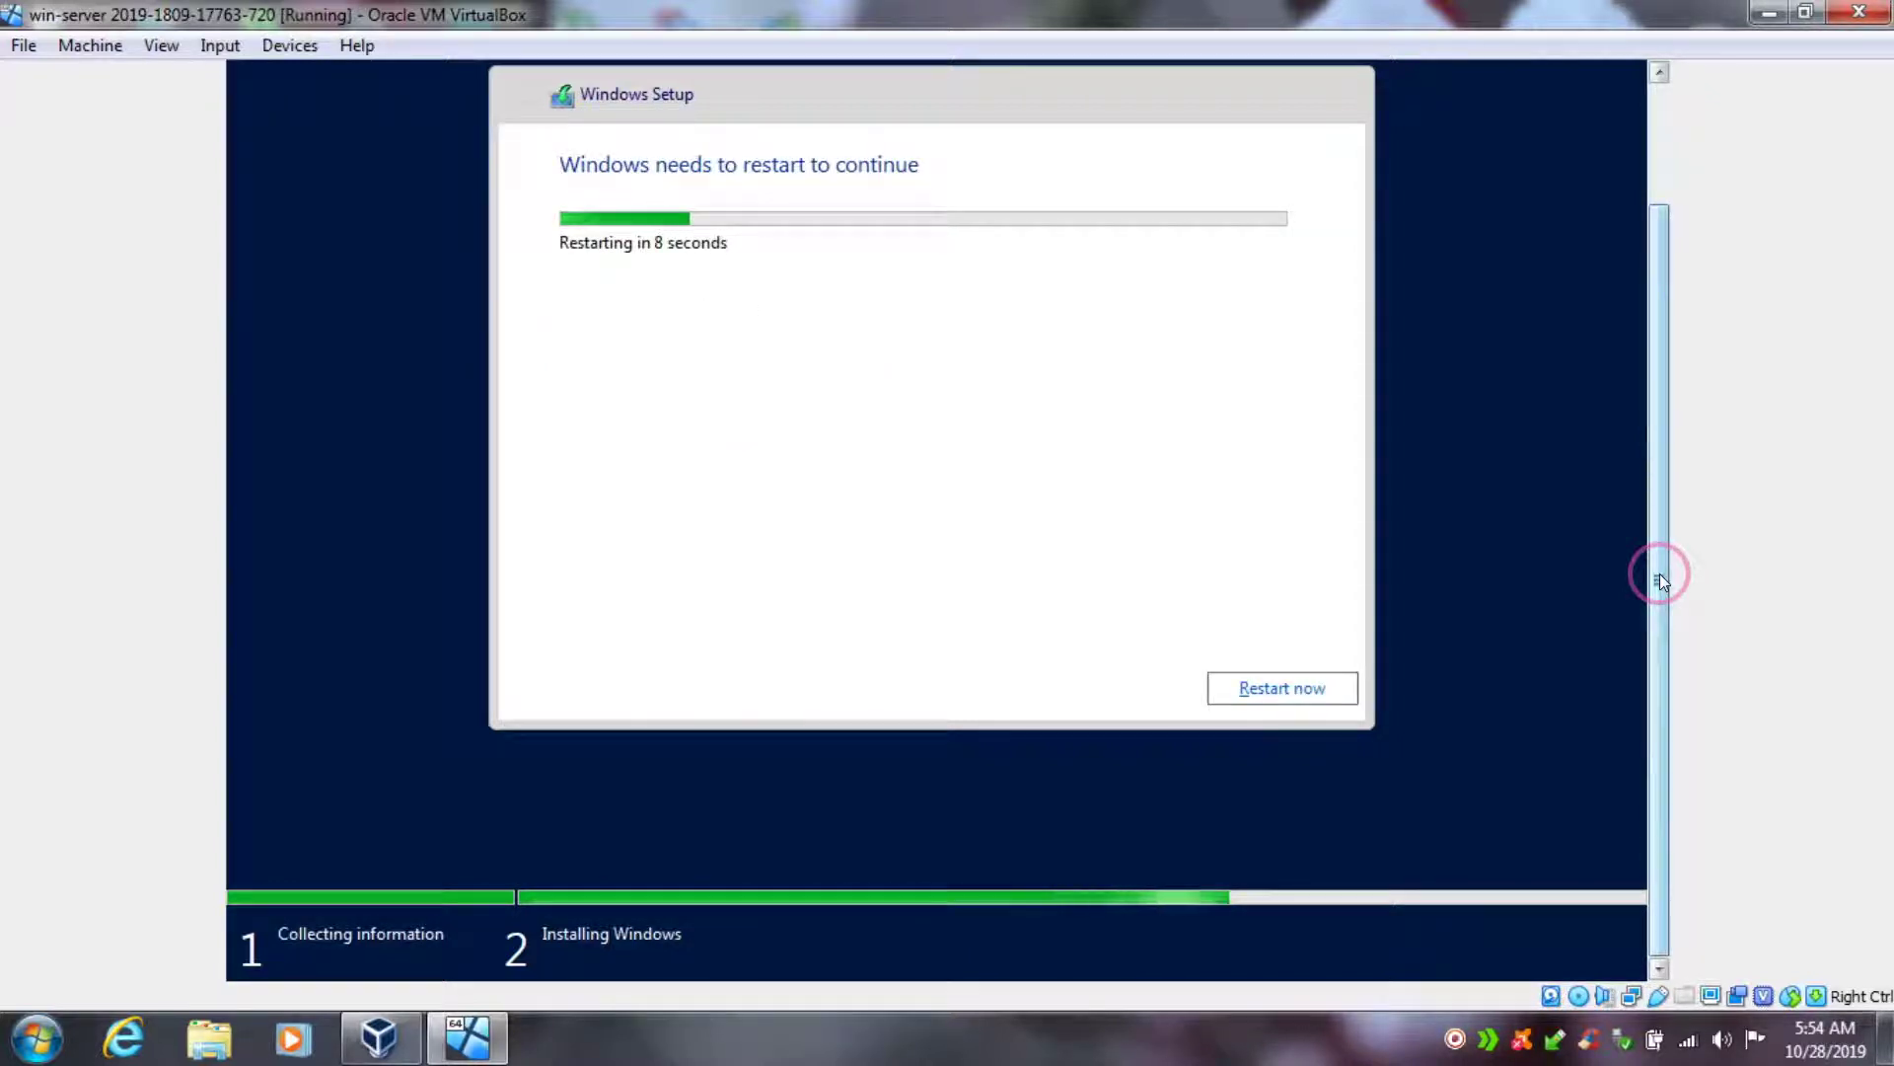
Wait out the restart countdown until it reads 'Restarting in 1 second'
drag(1660, 559, 1659, 482)
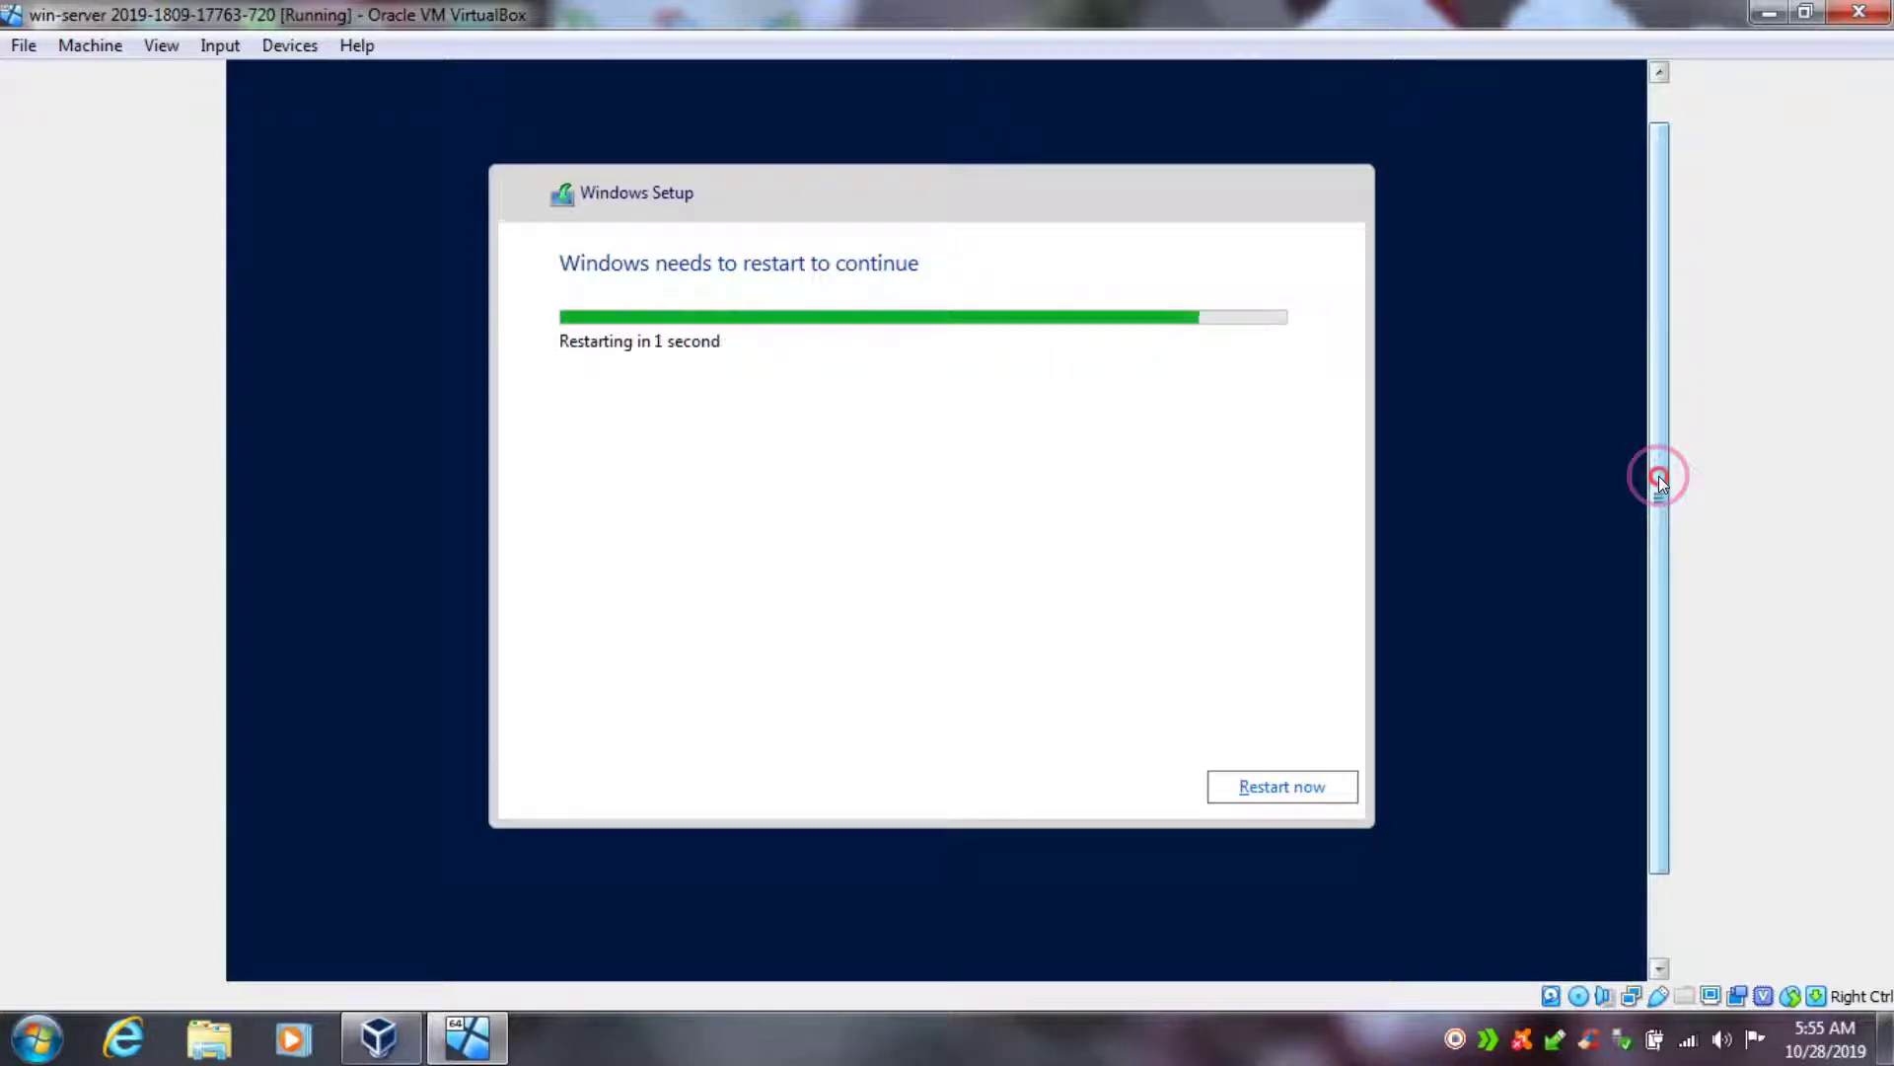
drag(1656, 478, 1658, 580)
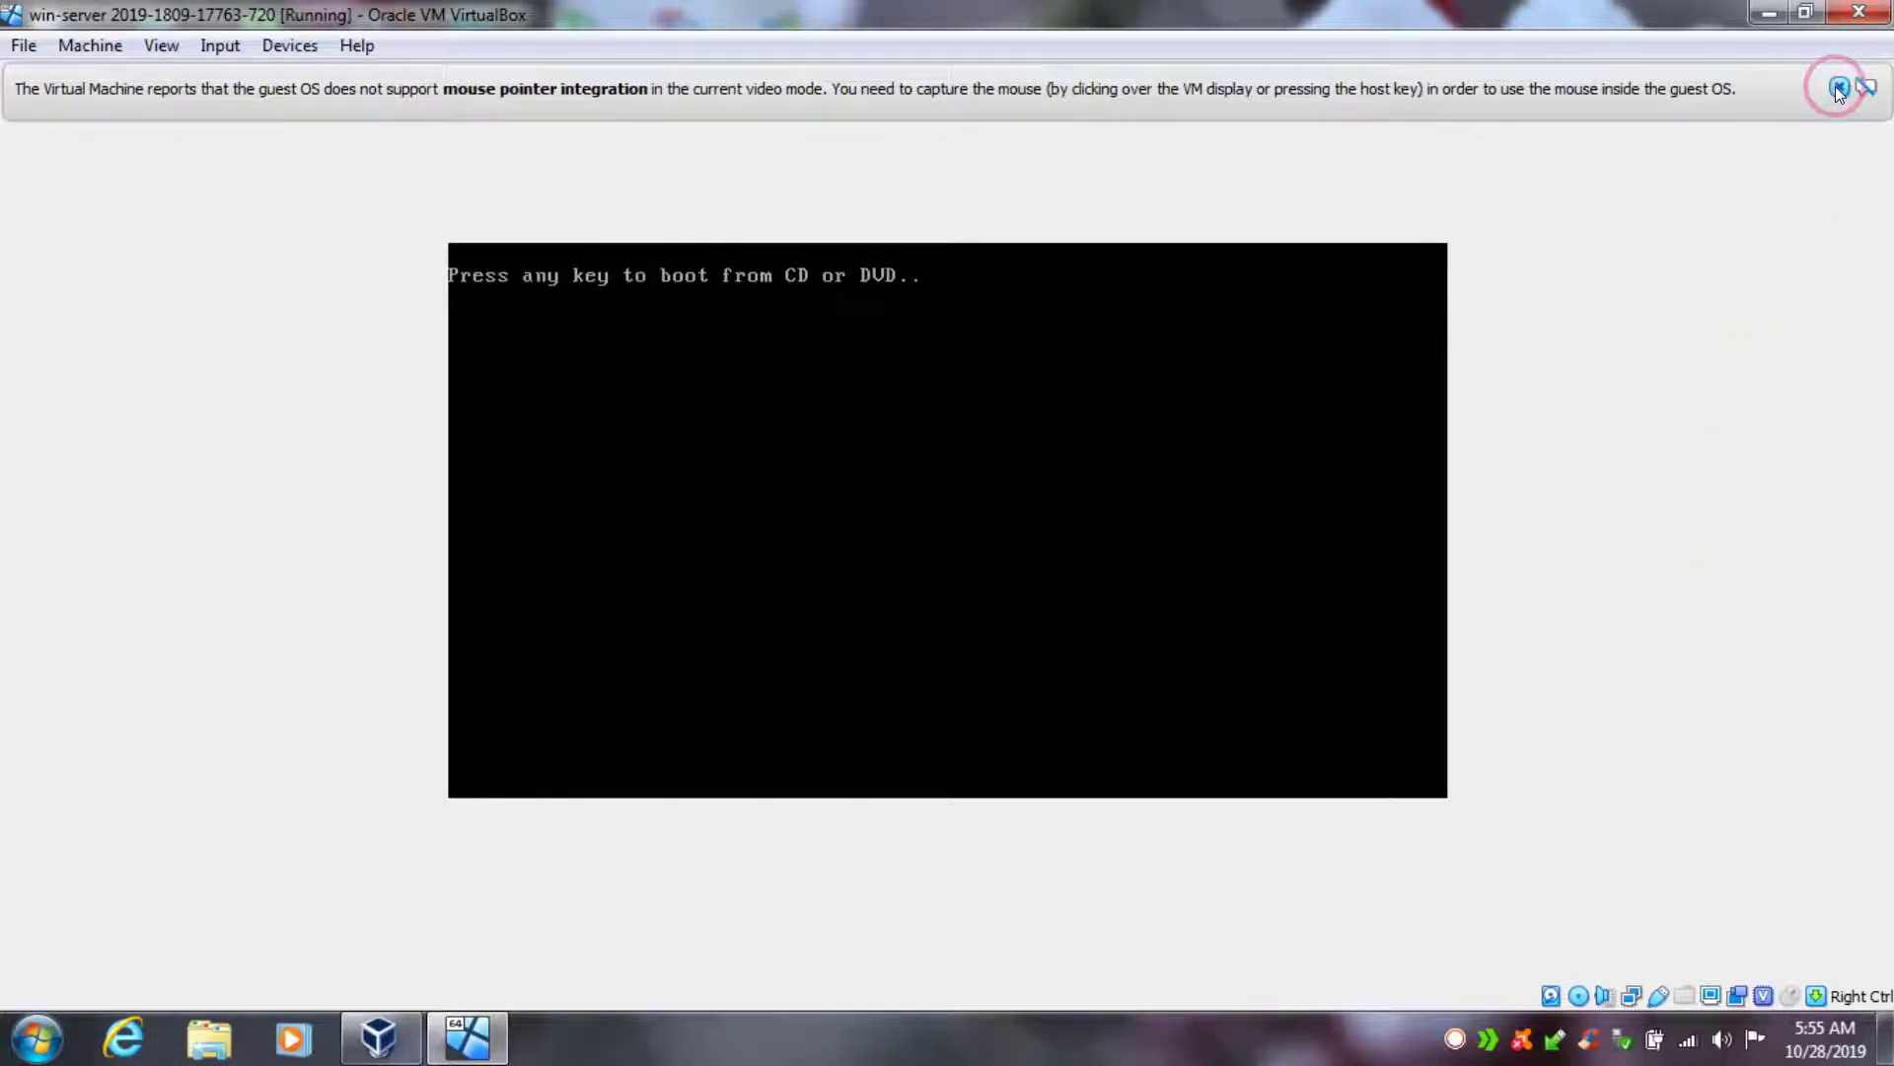
Close the mouse-integration notice and let the VM boot from disk to the Windows logo and spinner
click(1835, 86)
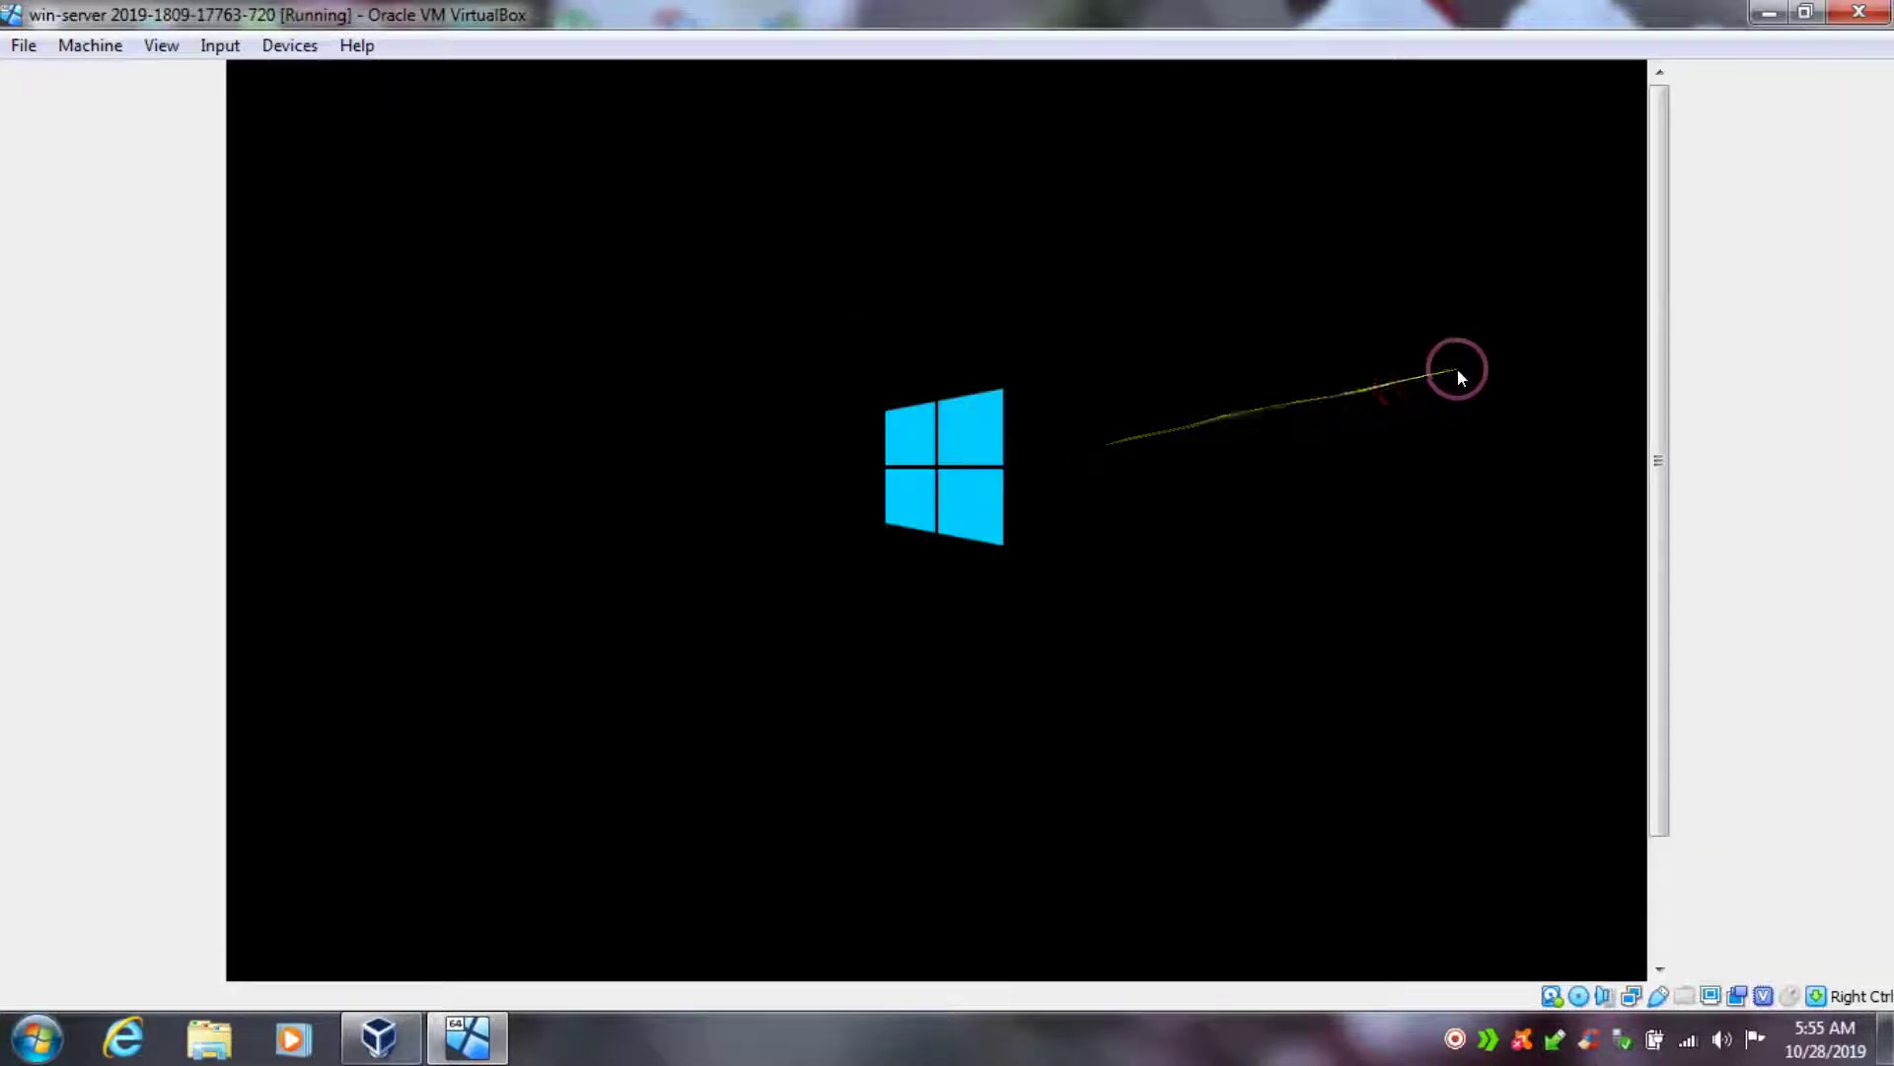
mouse_move(1653, 305)
mouse_down()
mouse_move(1637, 402)
mouse_move(1662, 271)
mouse_move(1639, 377)
mouse_move(1641, 327)
mouse_up()
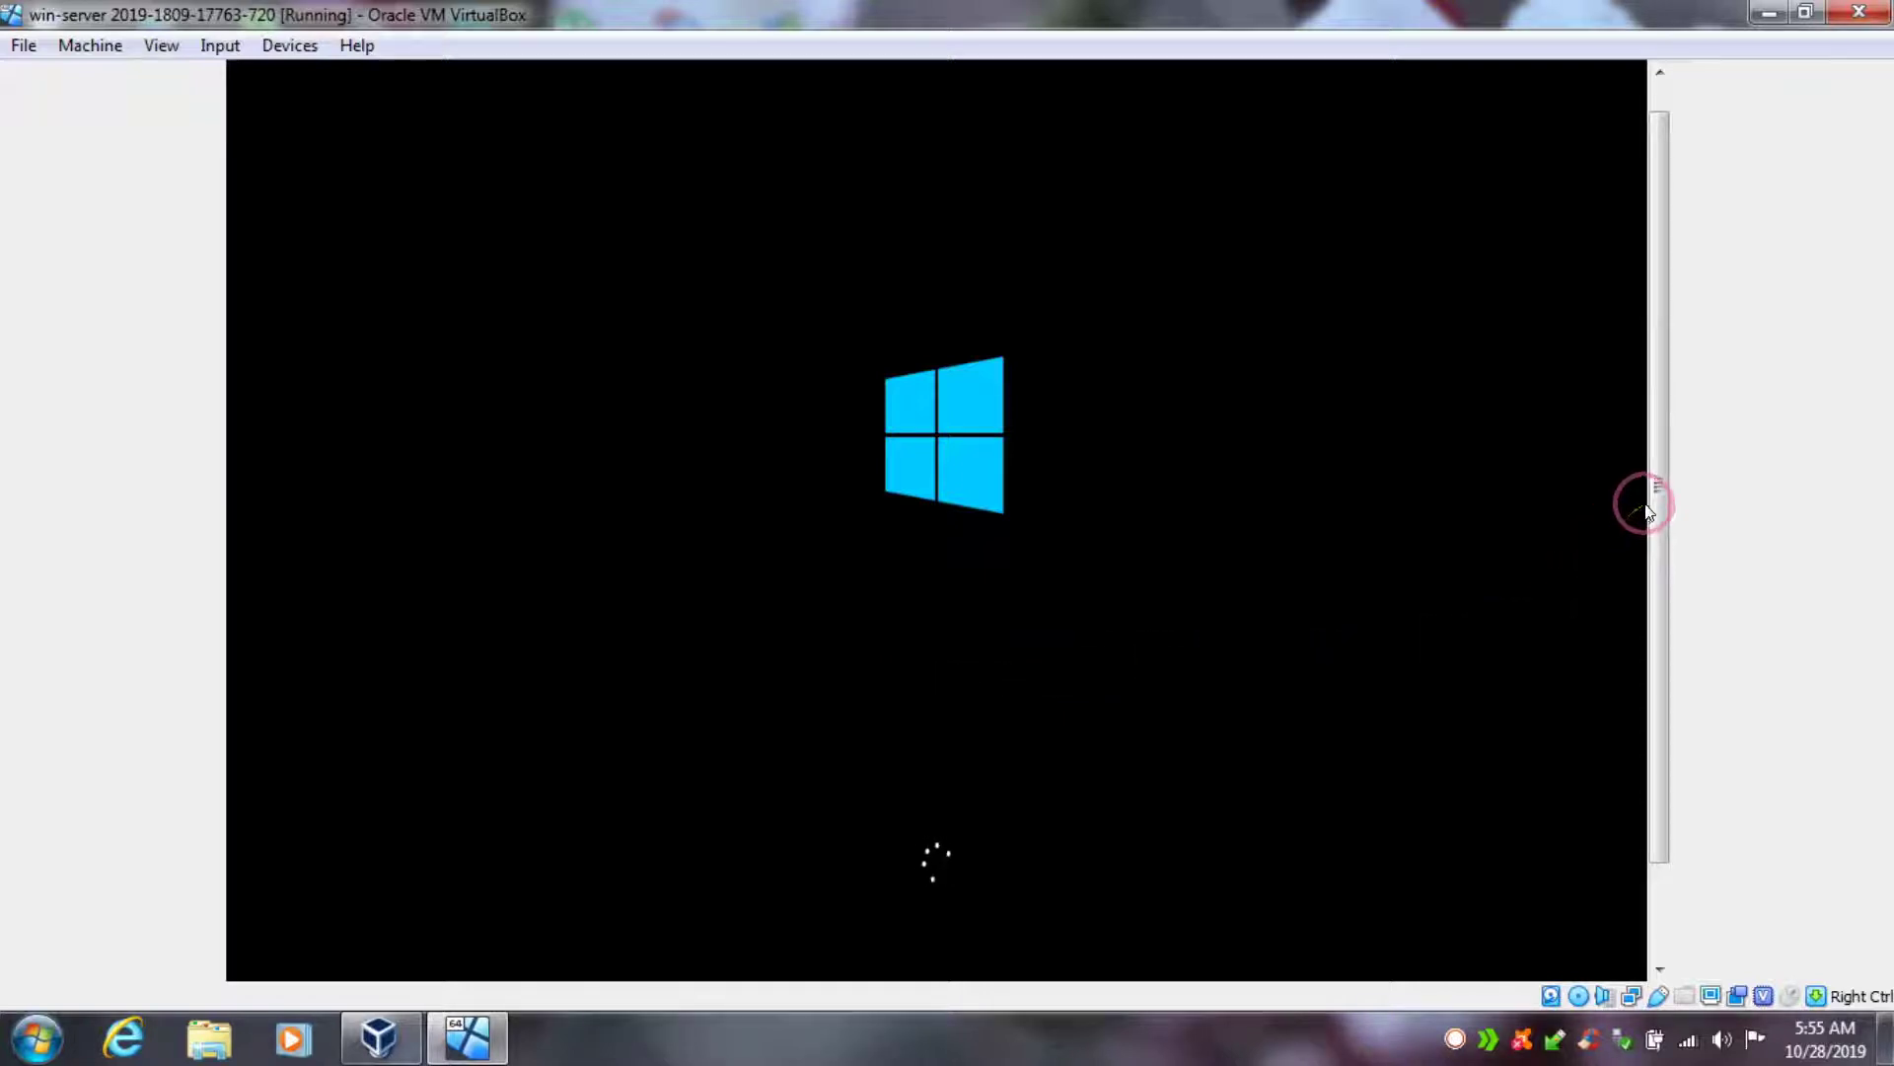
drag(1647, 505, 1637, 559)
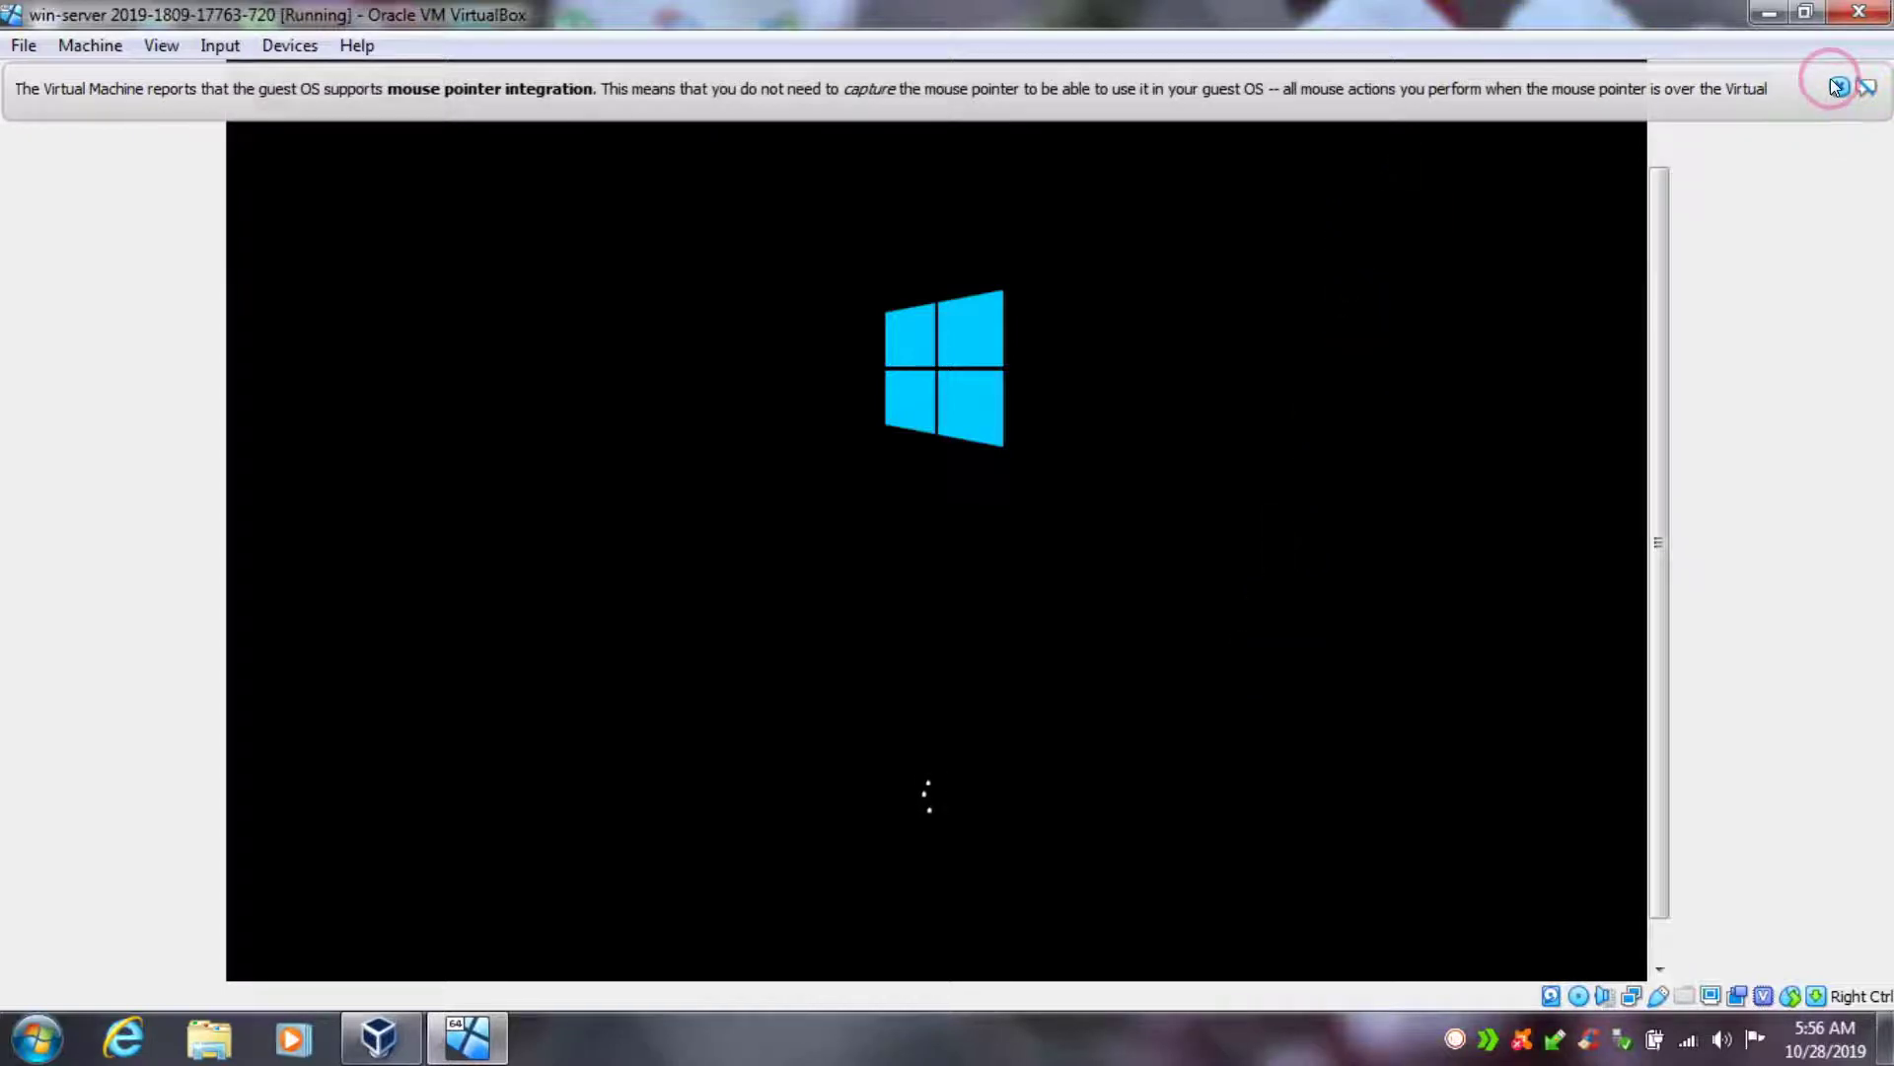
click(1838, 88)
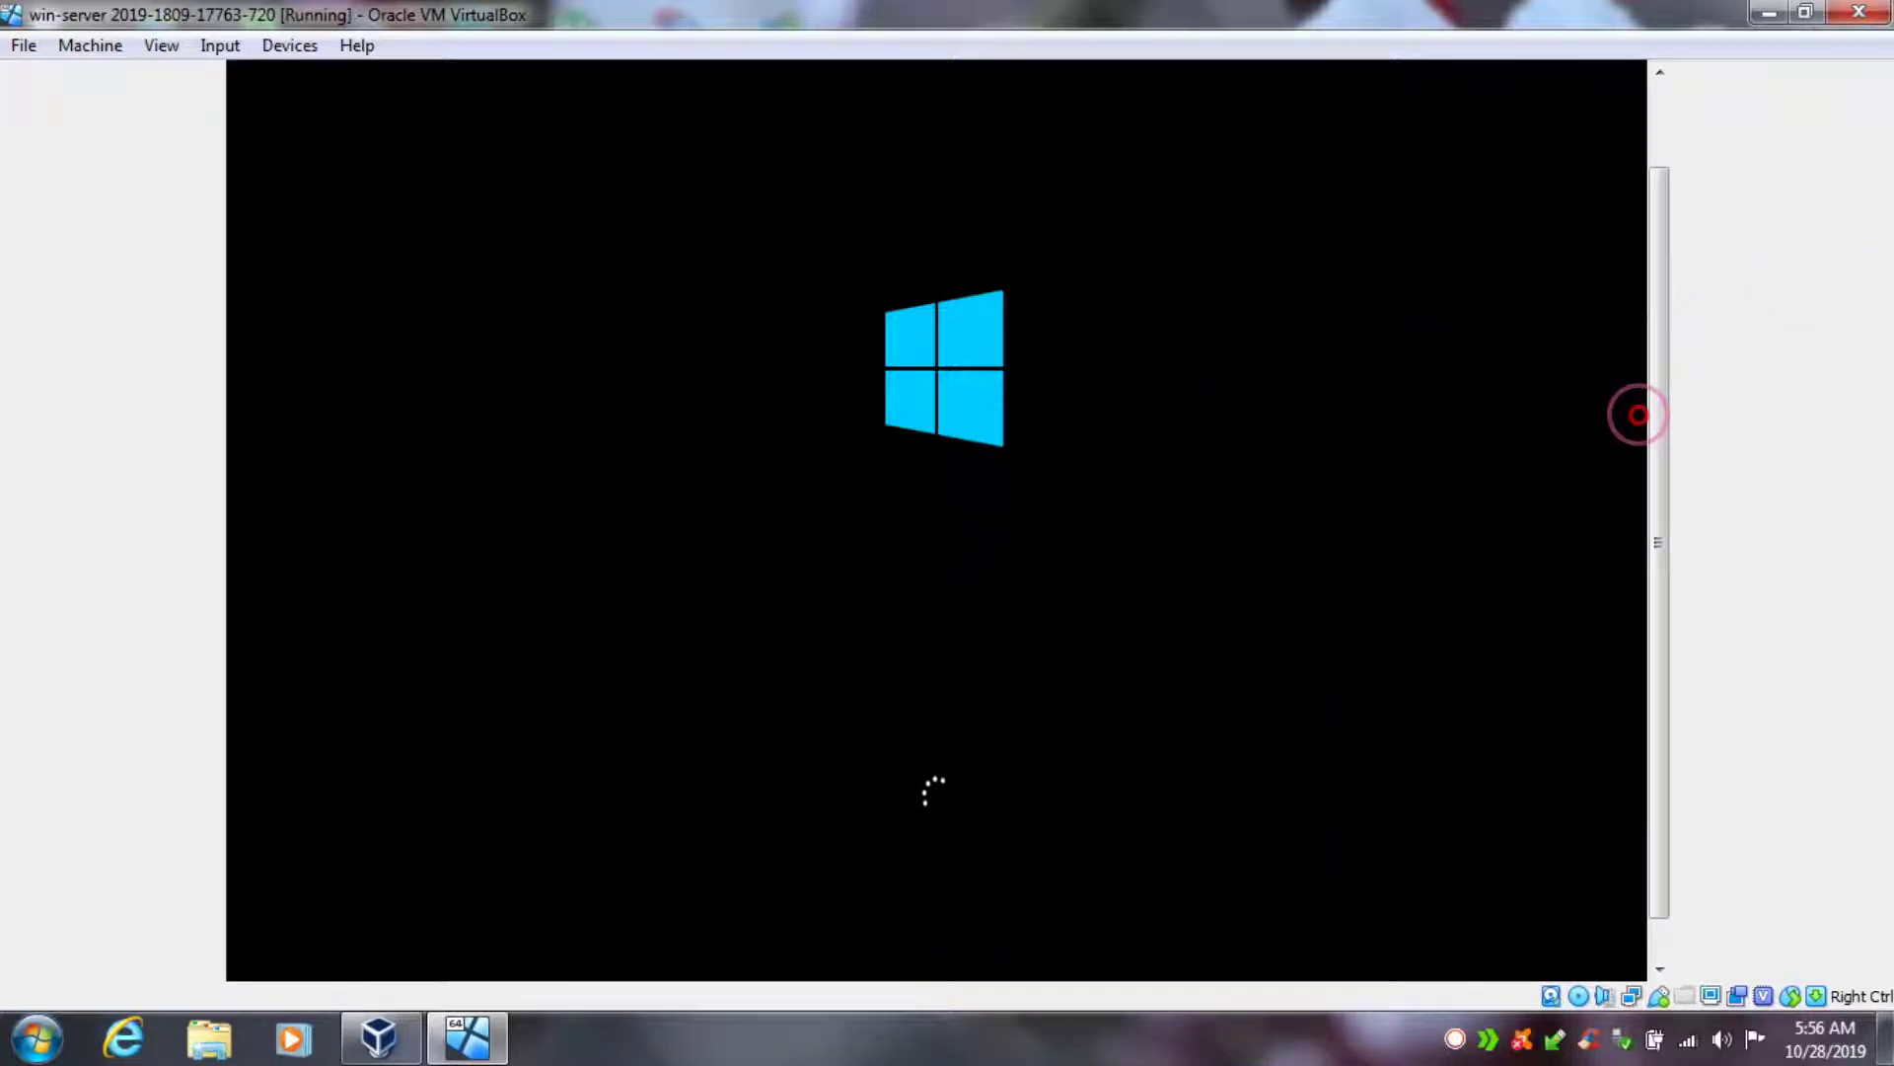
drag(1655, 265, 1642, 334)
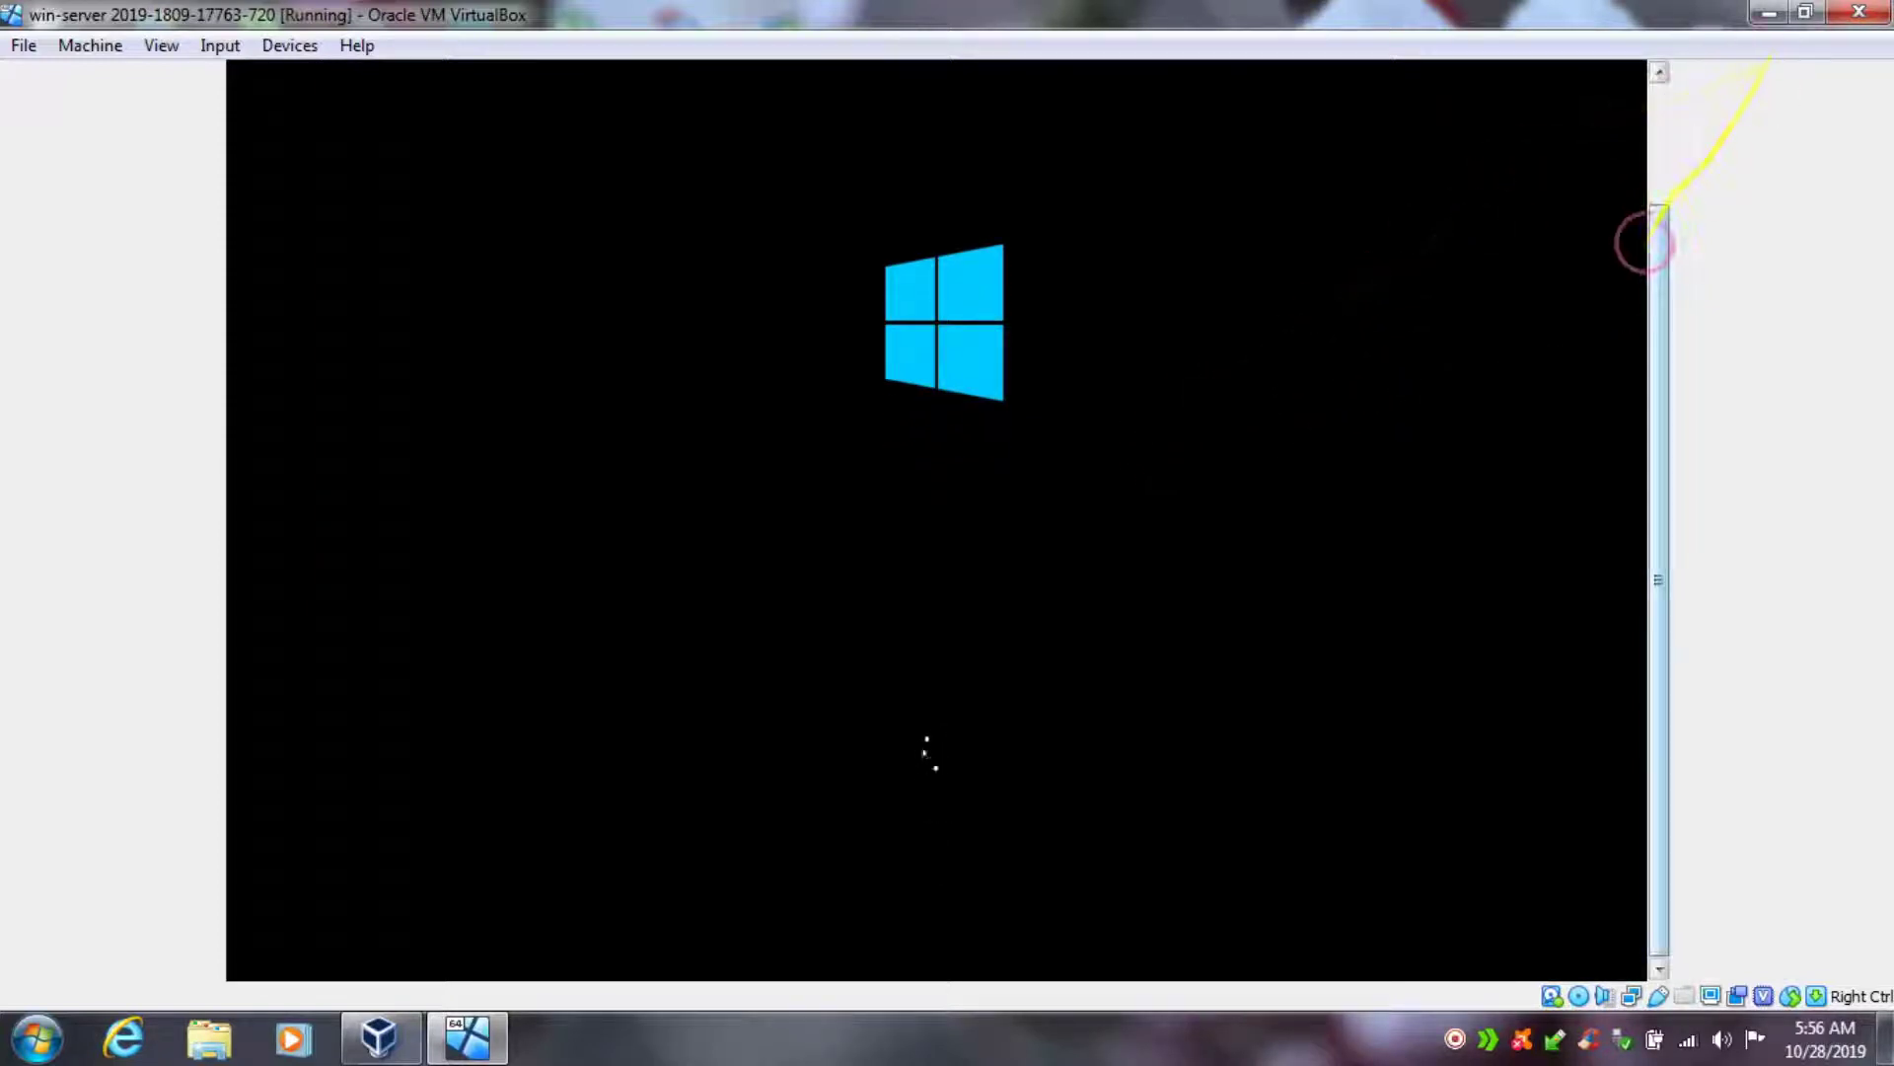
drag(1655, 253, 1666, 213)
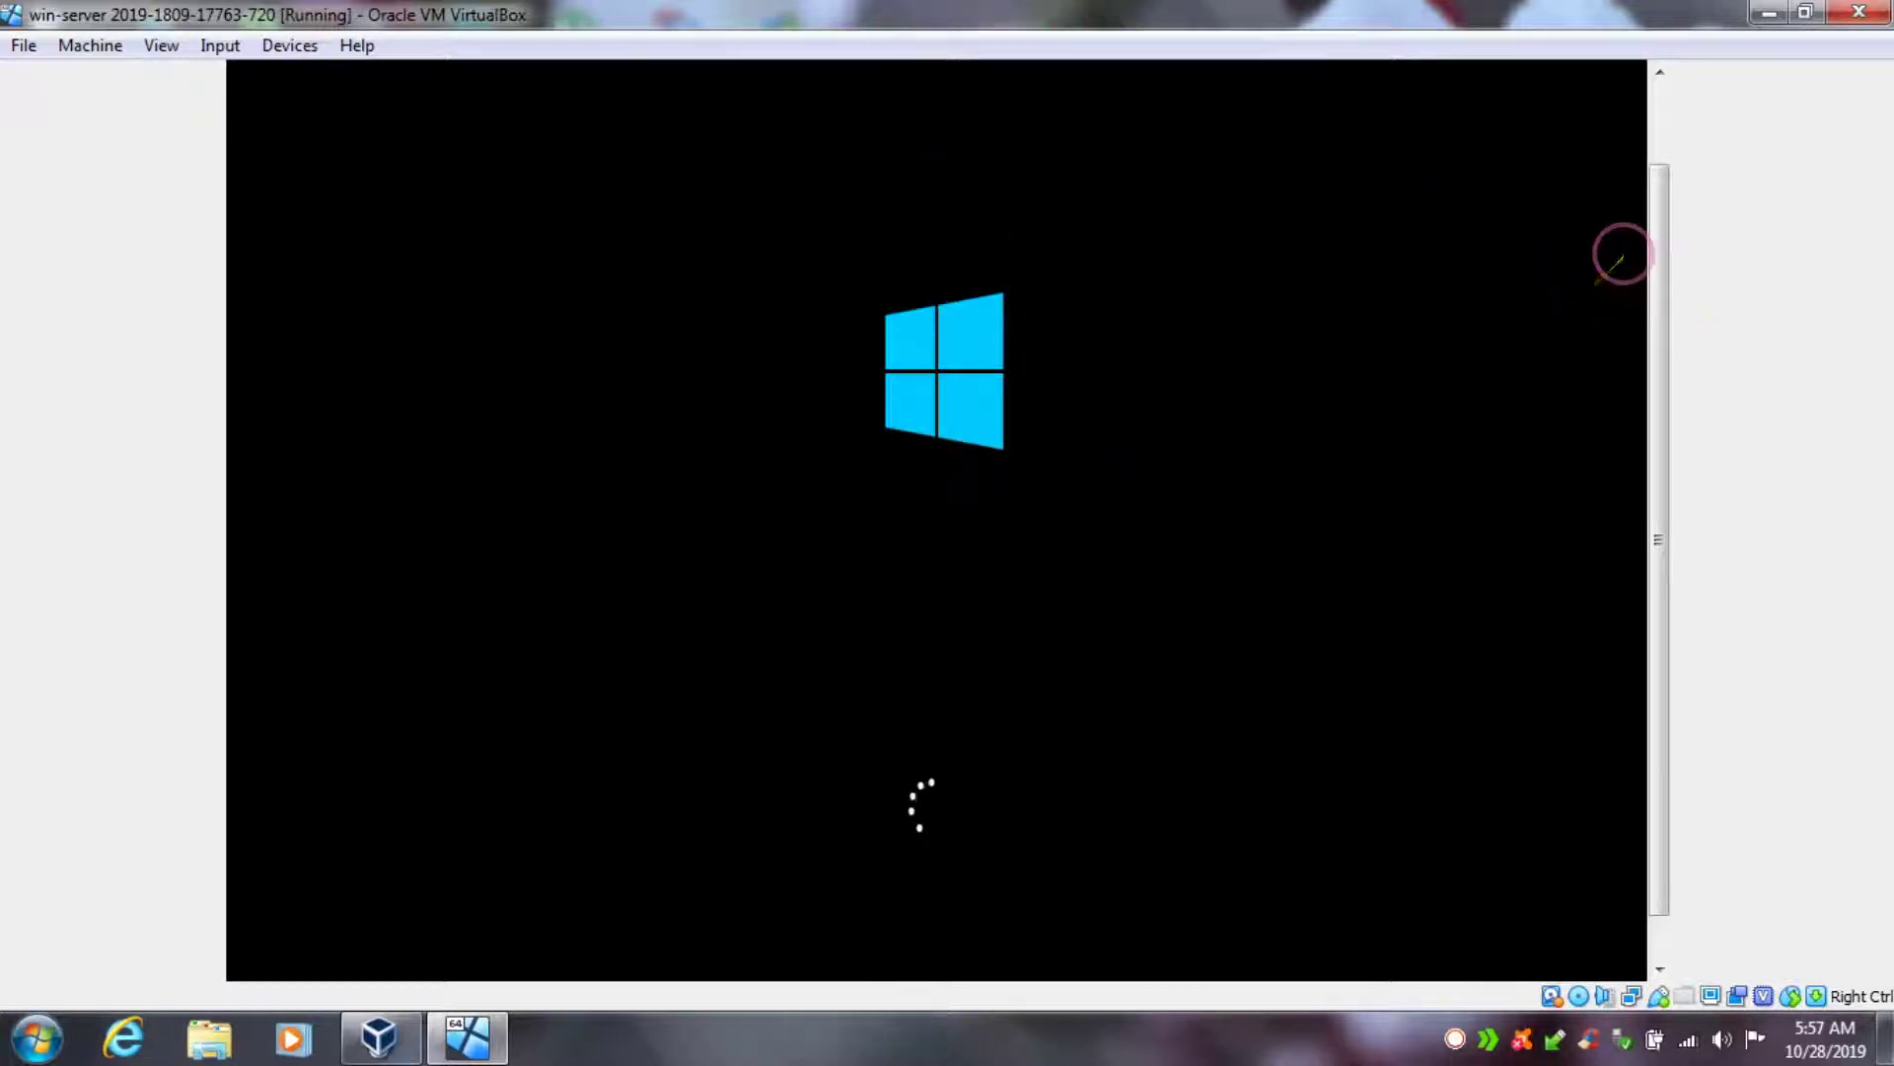
mouse_move(1648, 243)
mouse_down()
mouse_move(1664, 181)
mouse_move(1649, 296)
mouse_move(1649, 246)
mouse_move(1649, 269)
mouse_up()
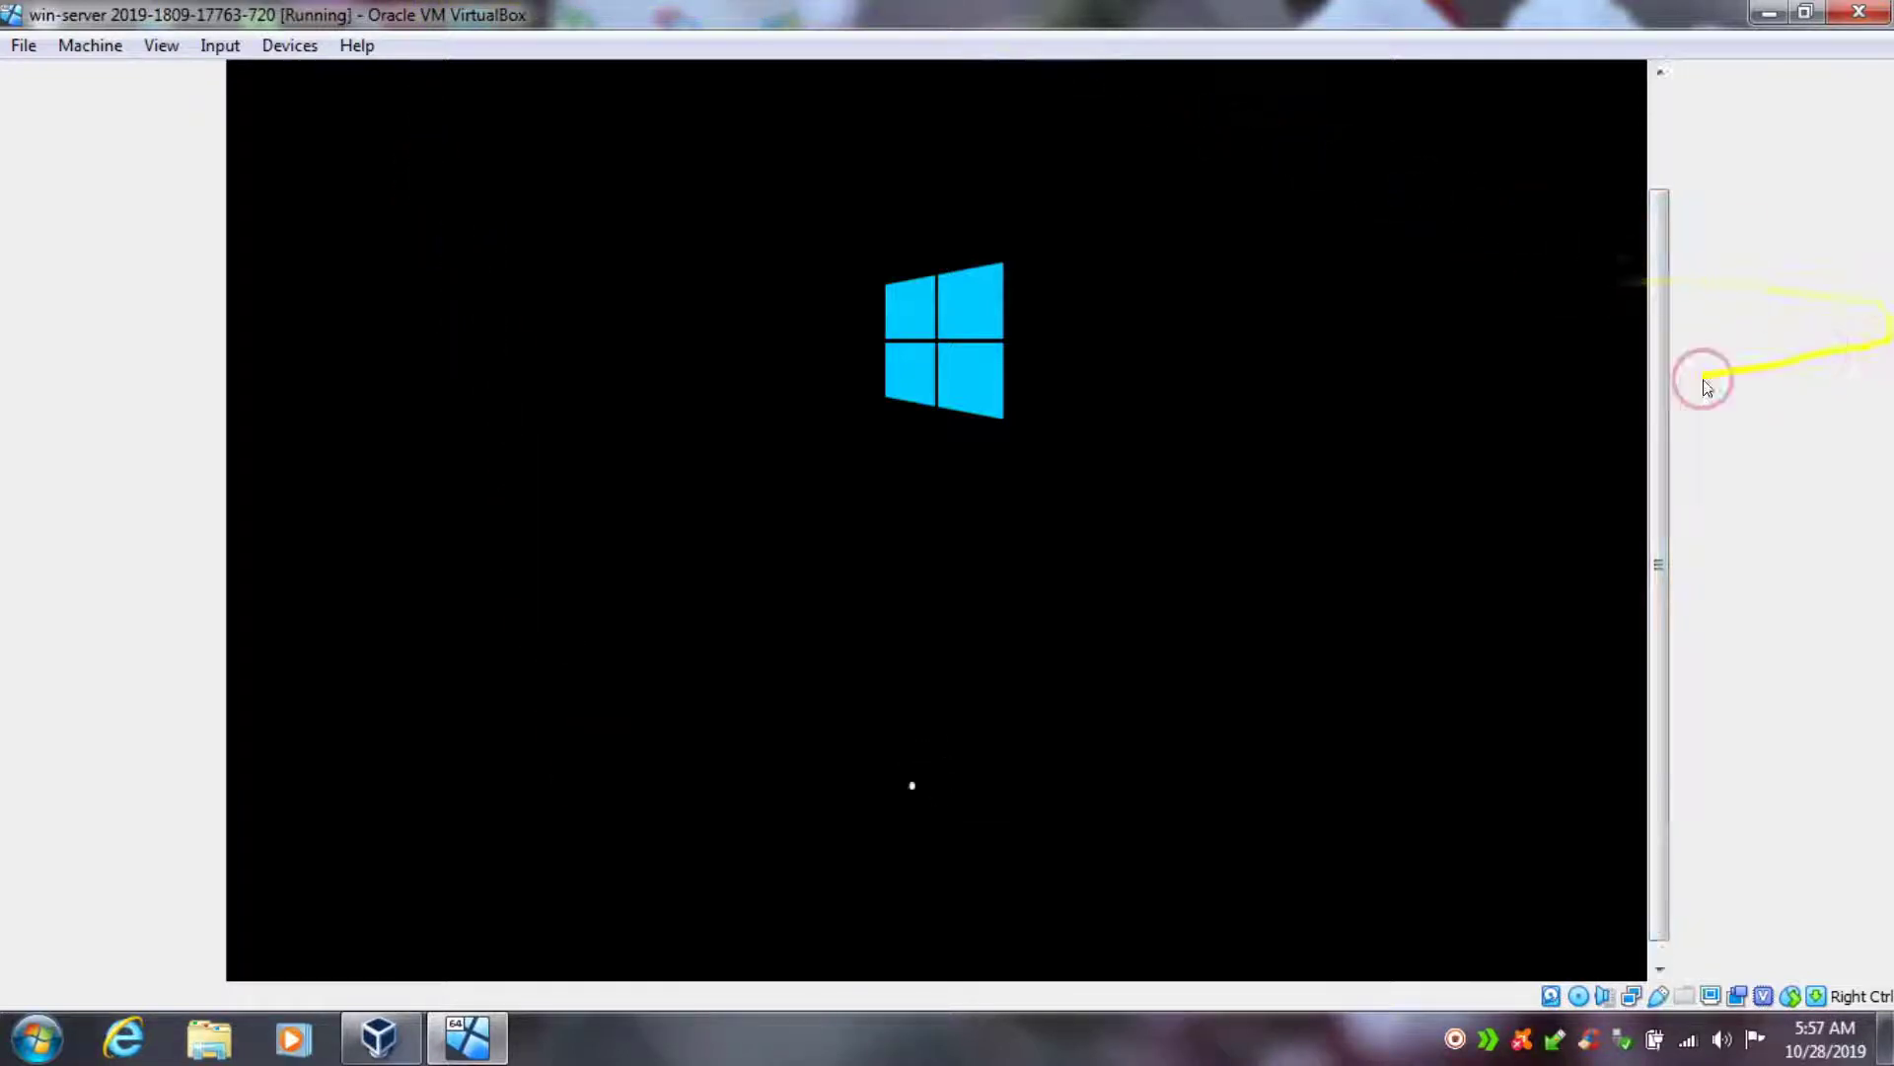
drag(1655, 406, 1665, 348)
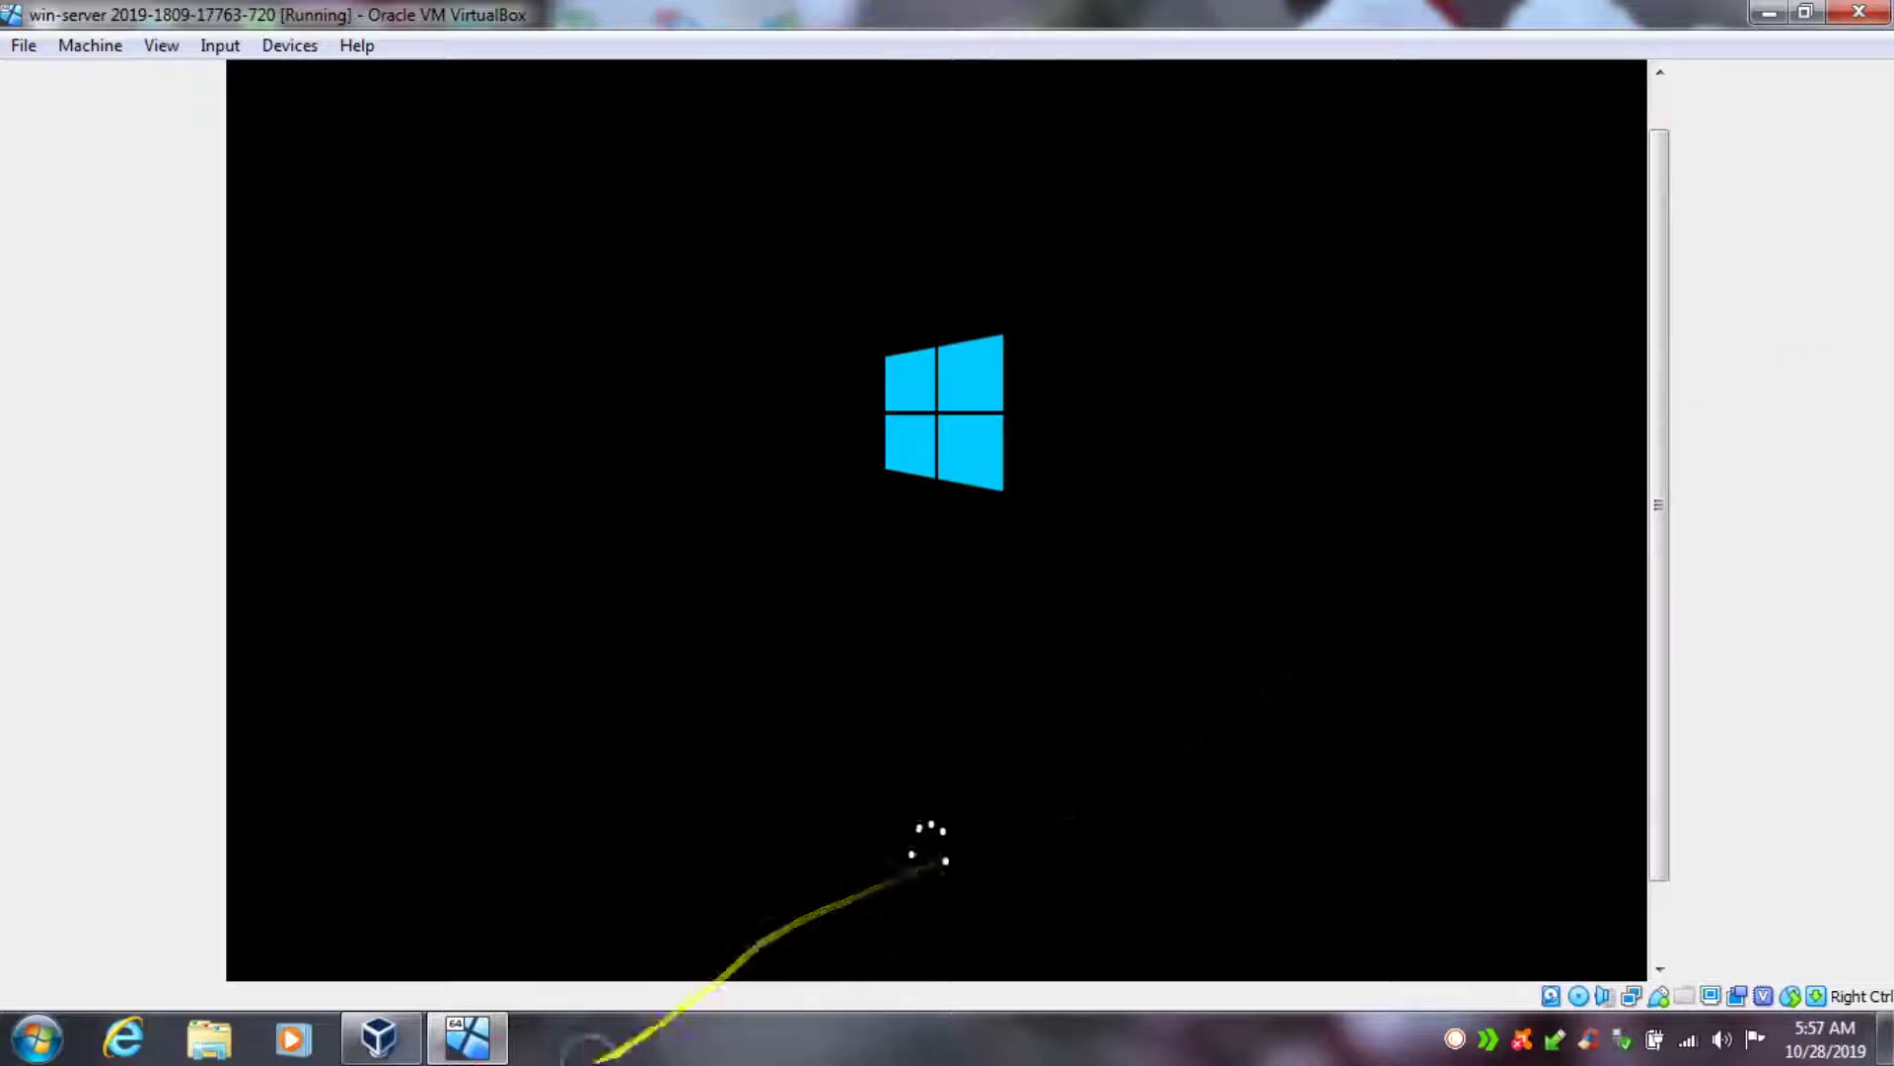
click(469, 1033)
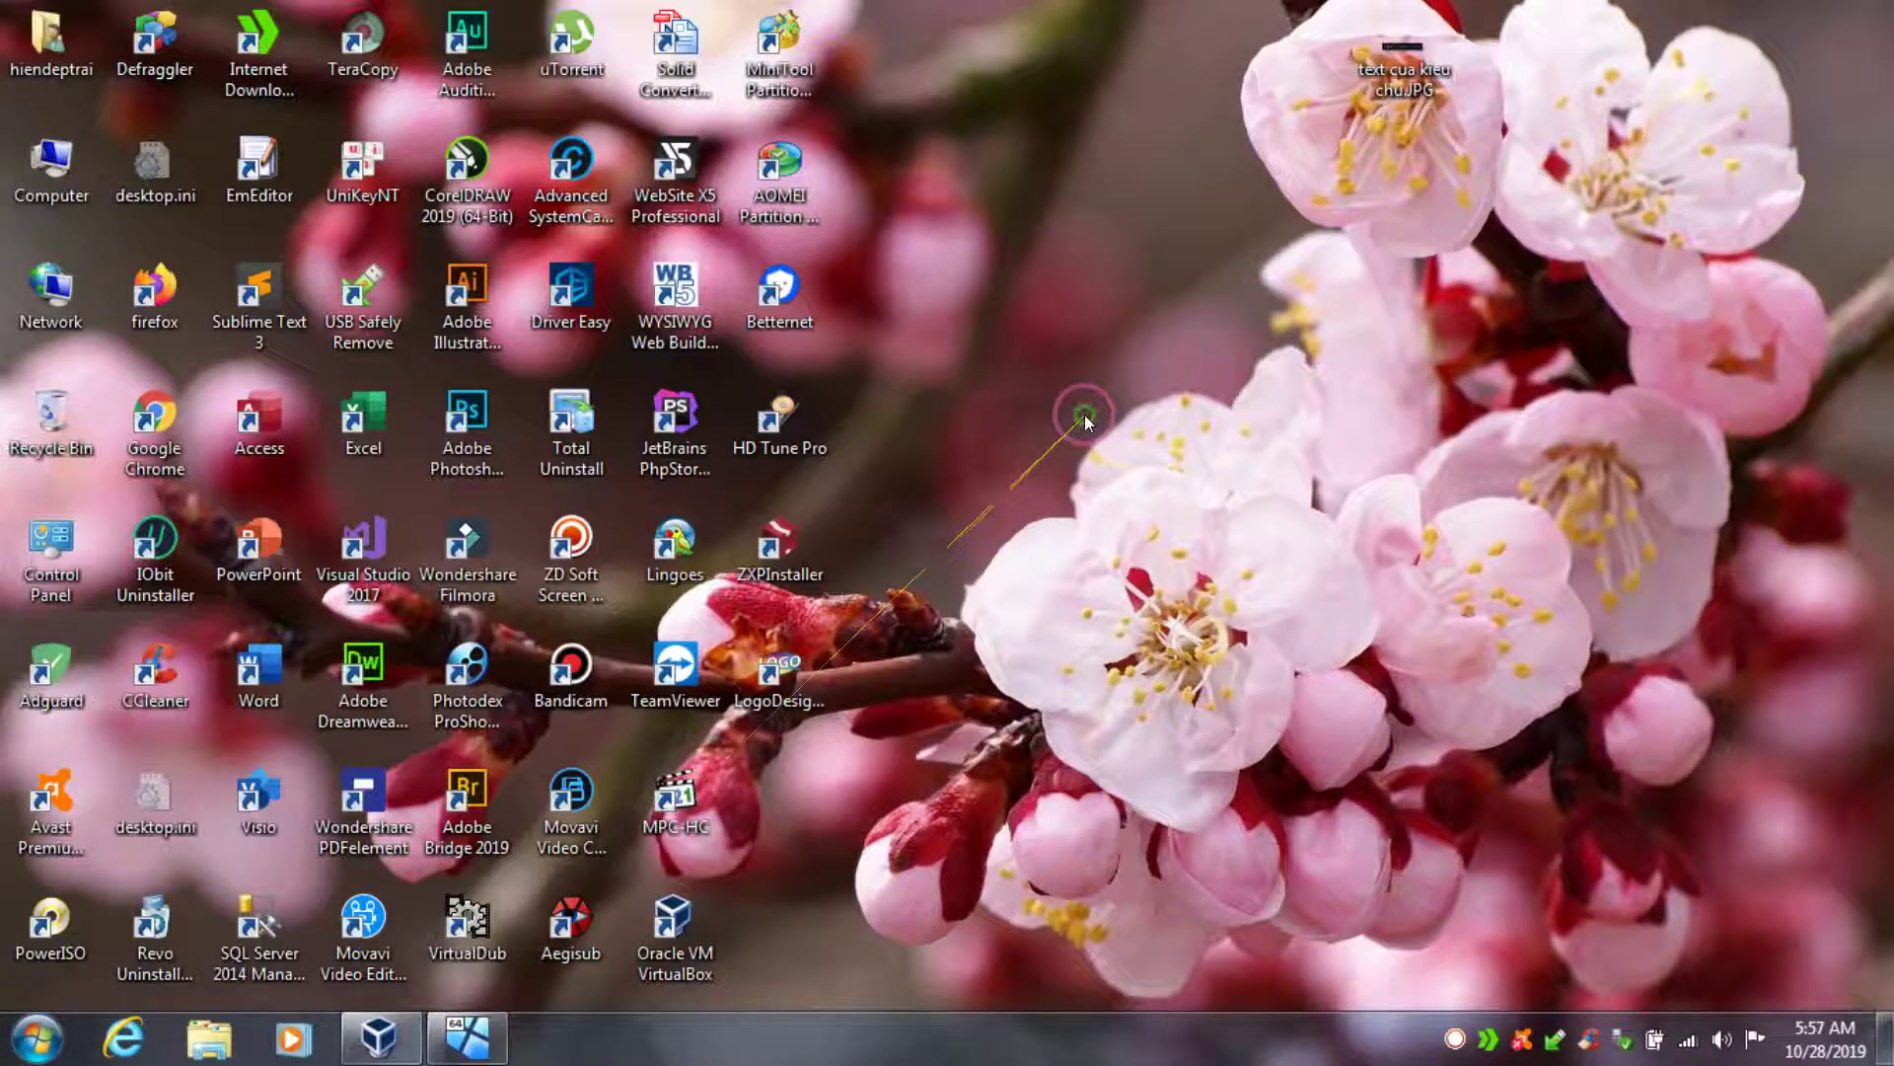
right_click(1085, 414)
click(1160, 538)
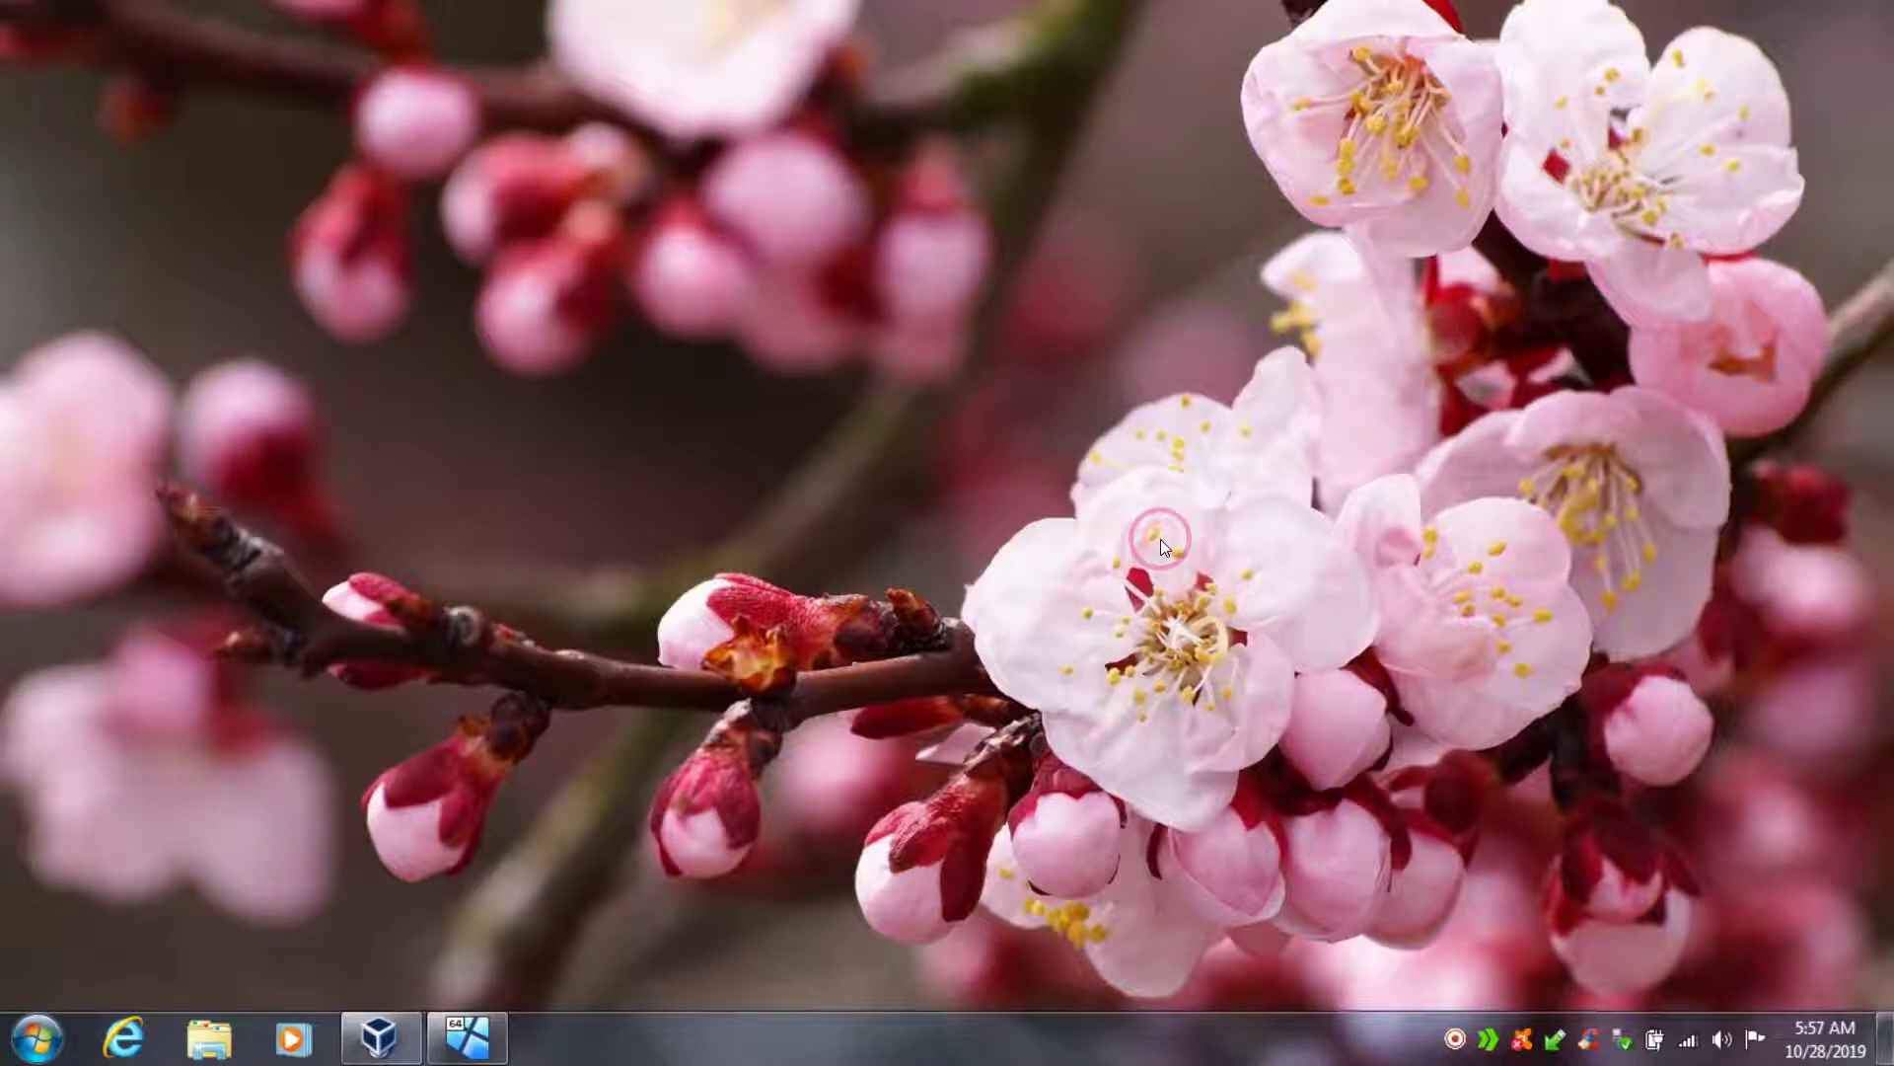
right_click(1246, 469)
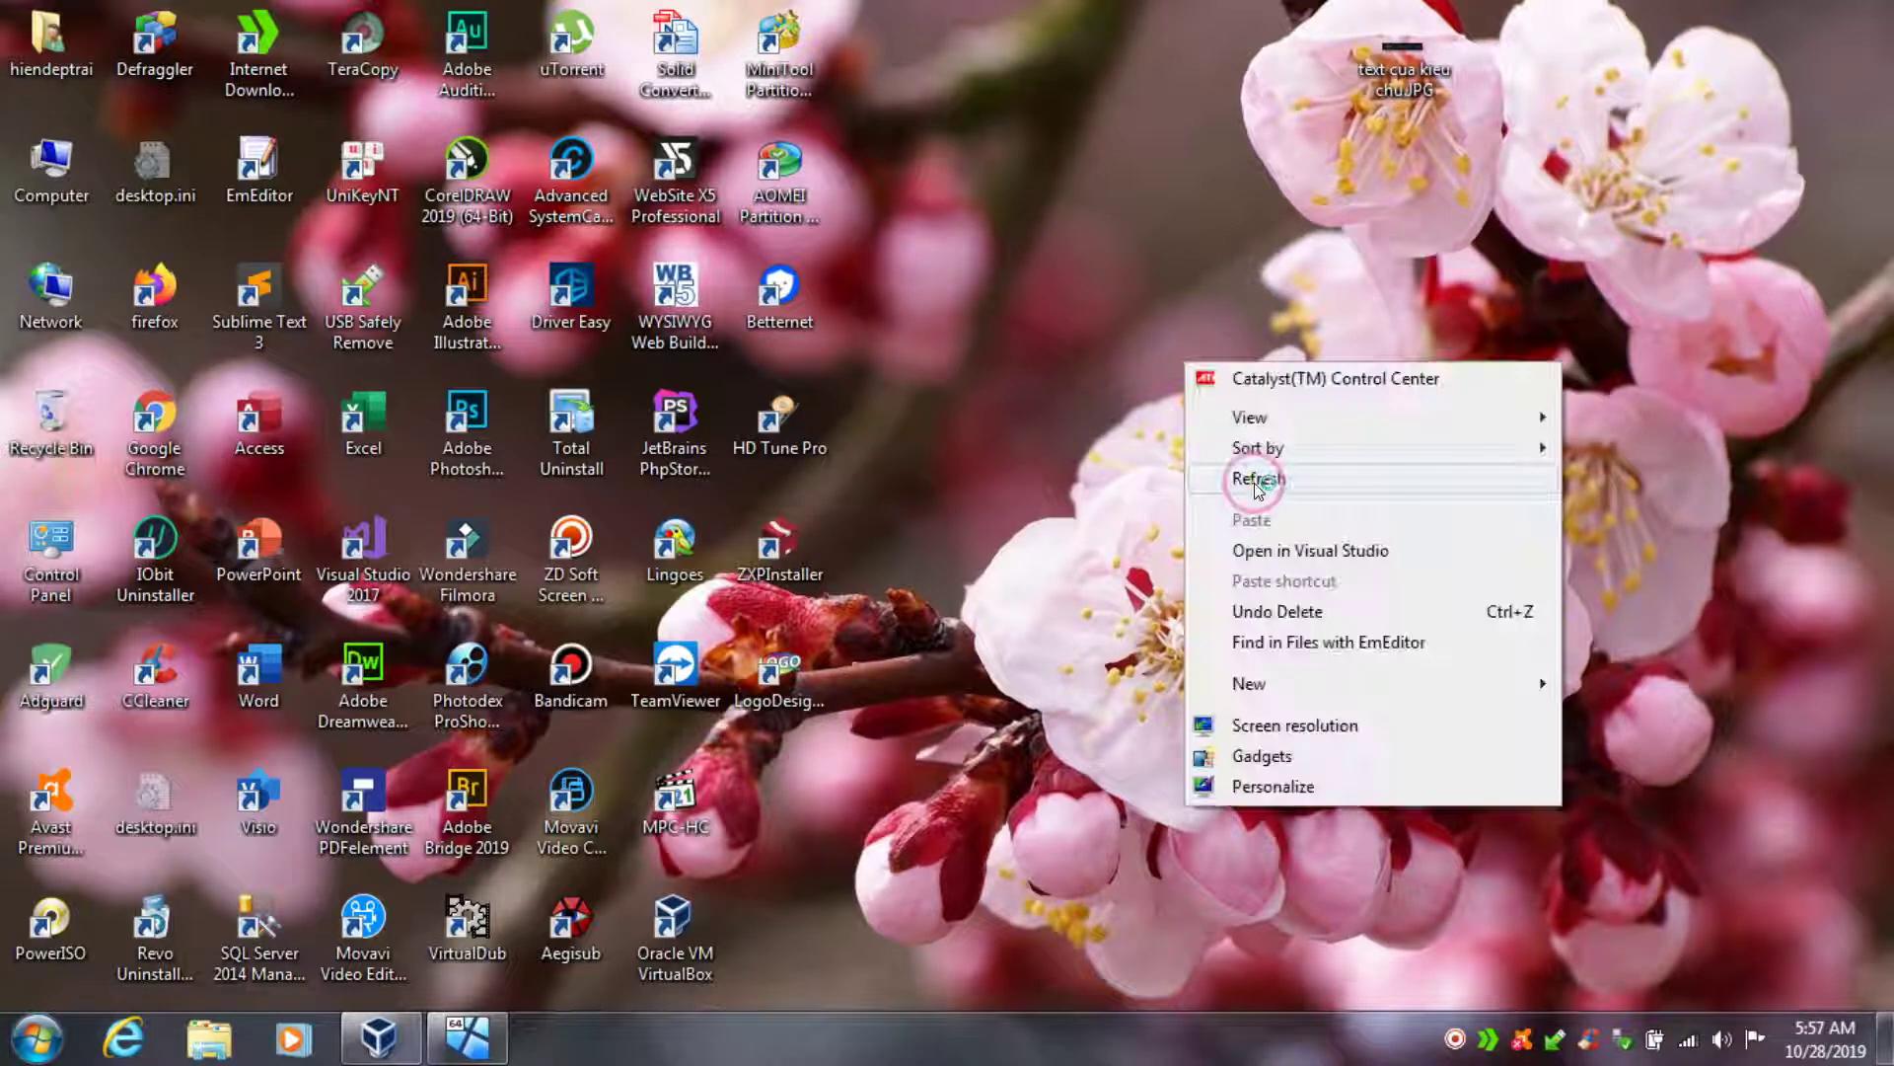
click(1253, 479)
right_click(1225, 452)
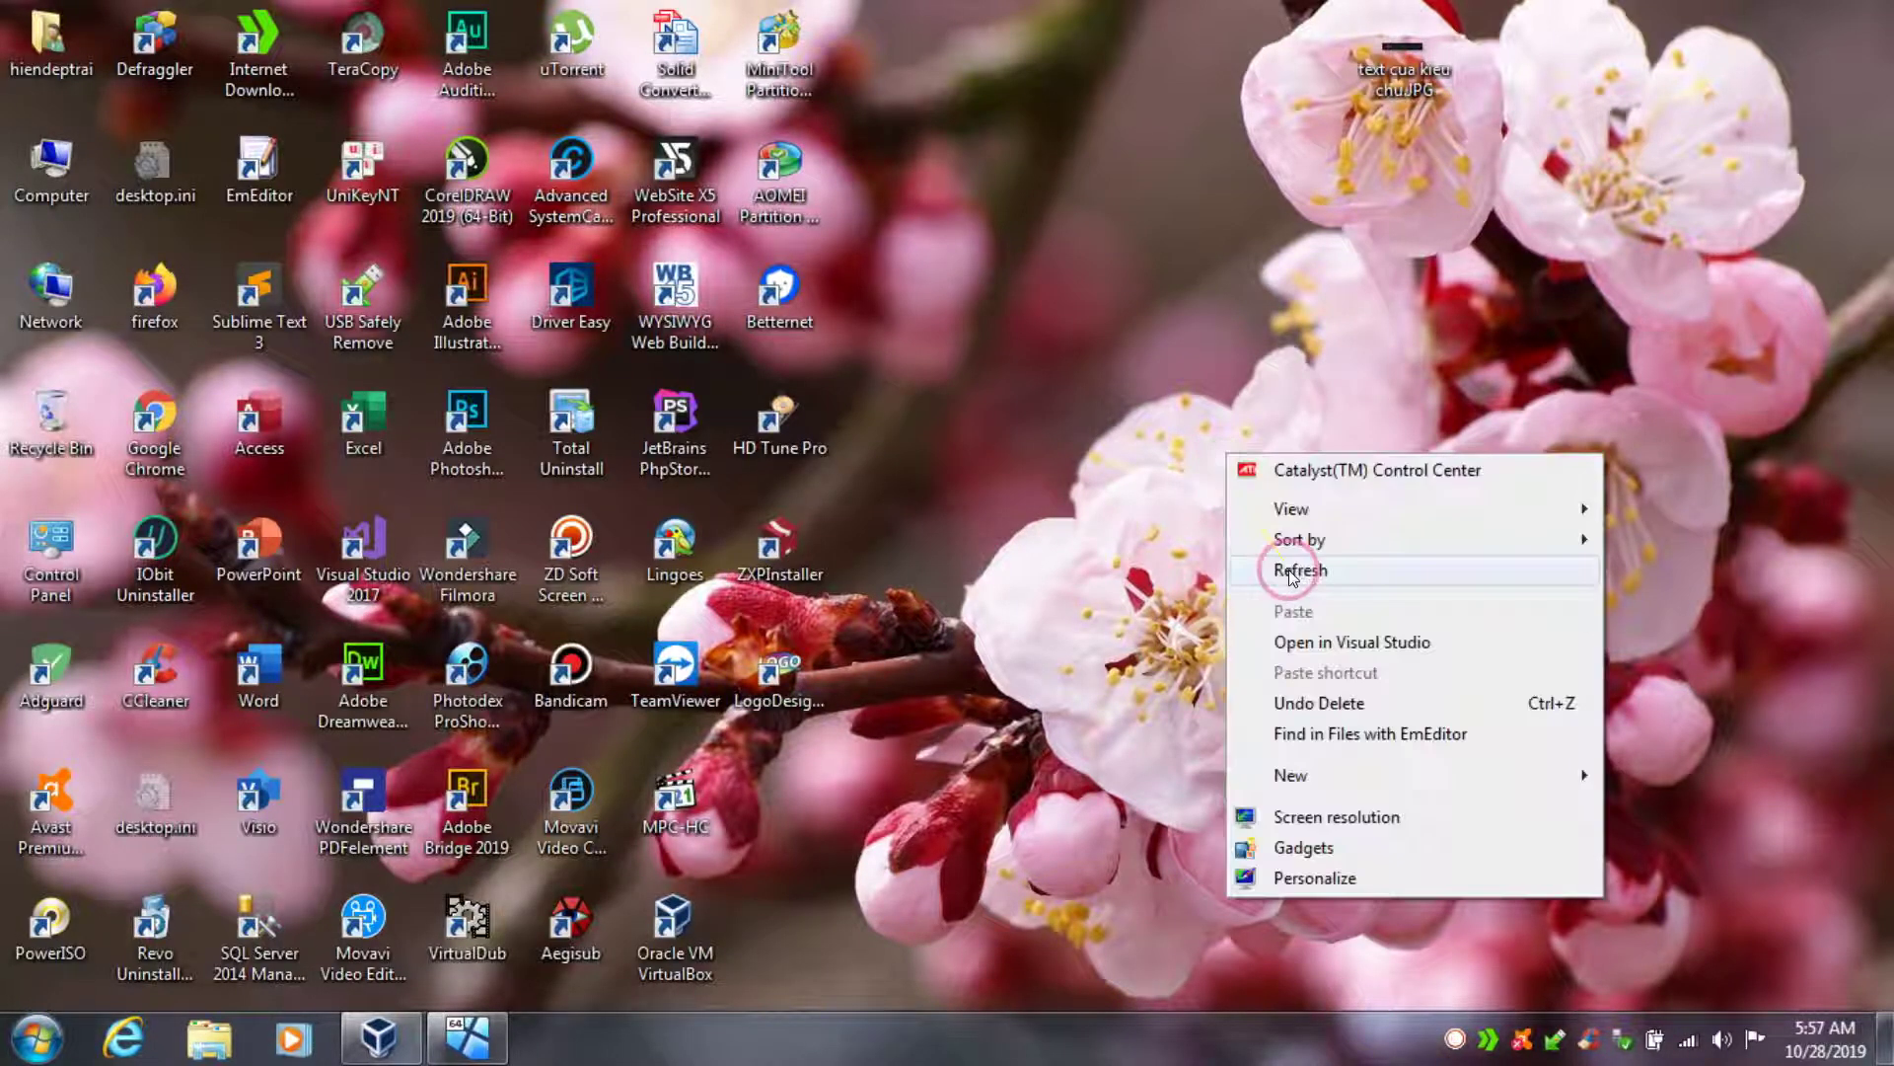
click(1290, 575)
click(471, 1035)
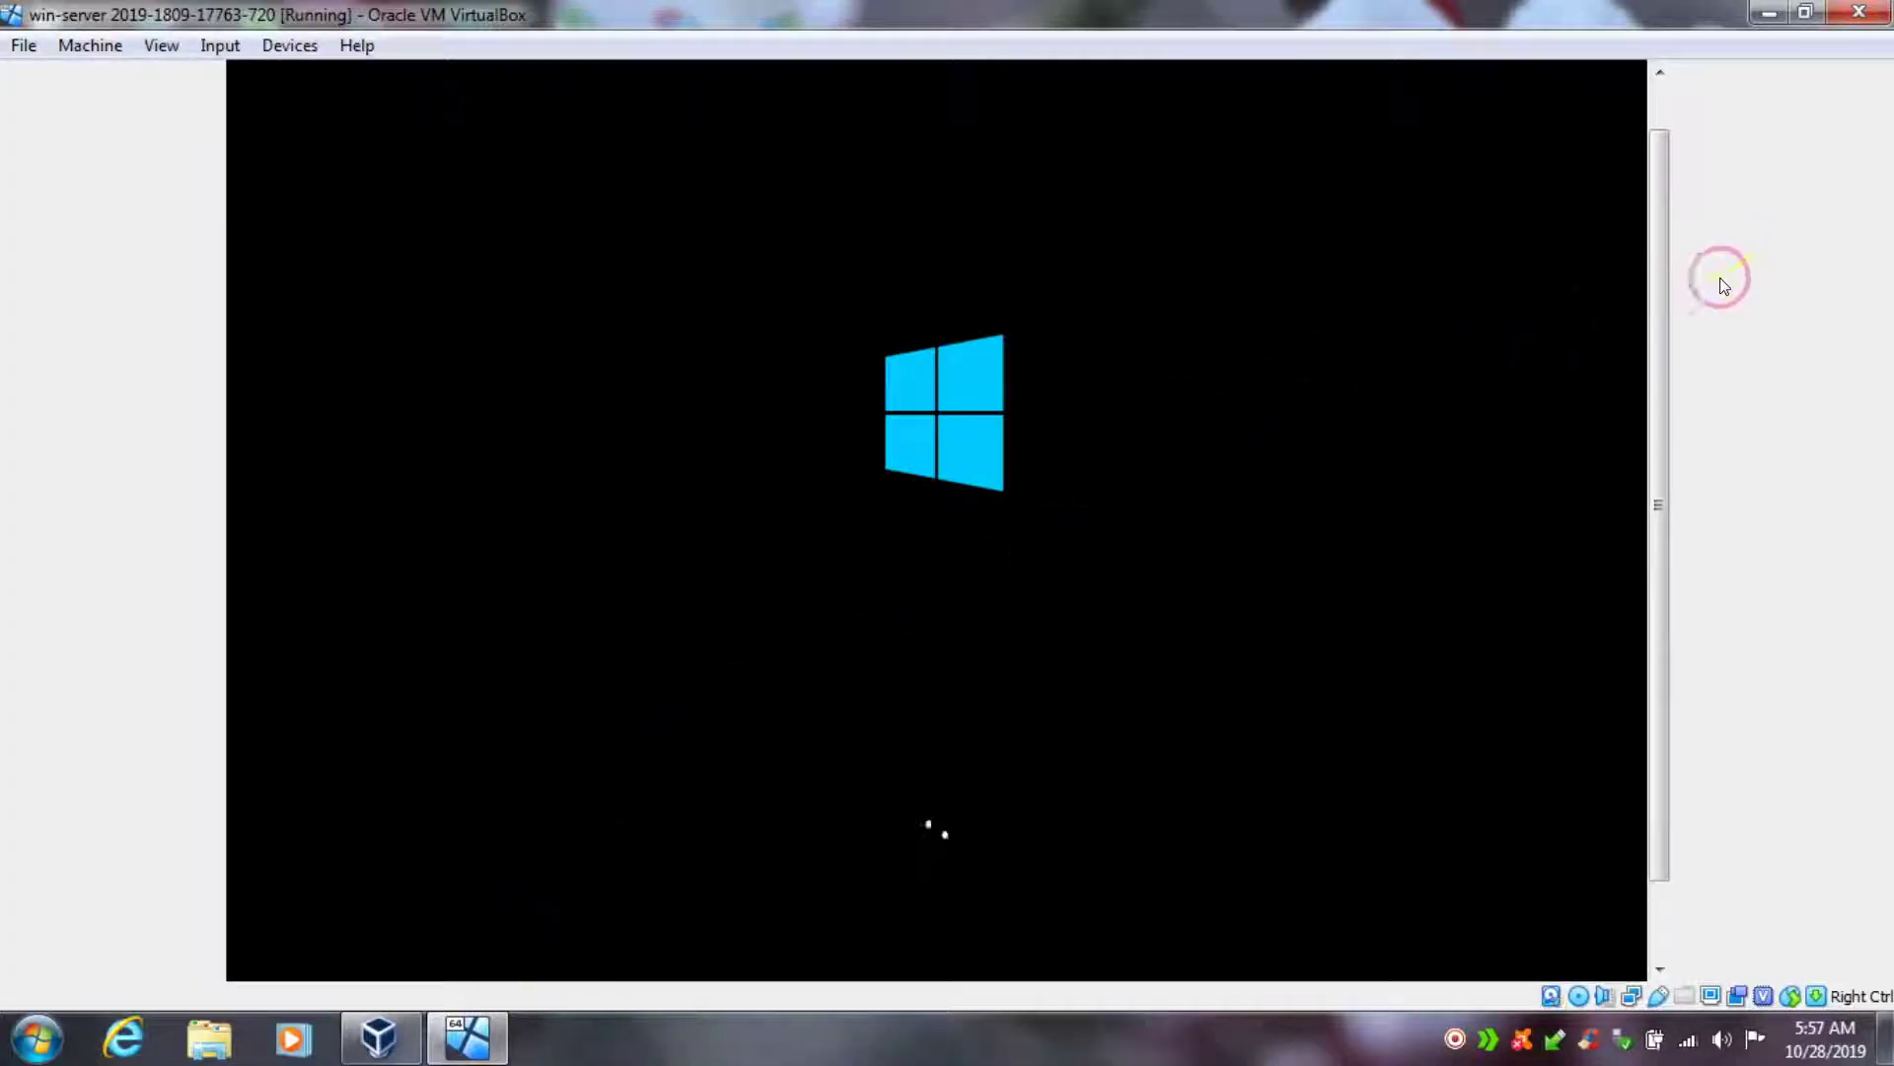
Adjust the VM view while Windows keeps booting until 'Getting ready' appears under the logo
drag(1657, 318, 1661, 357)
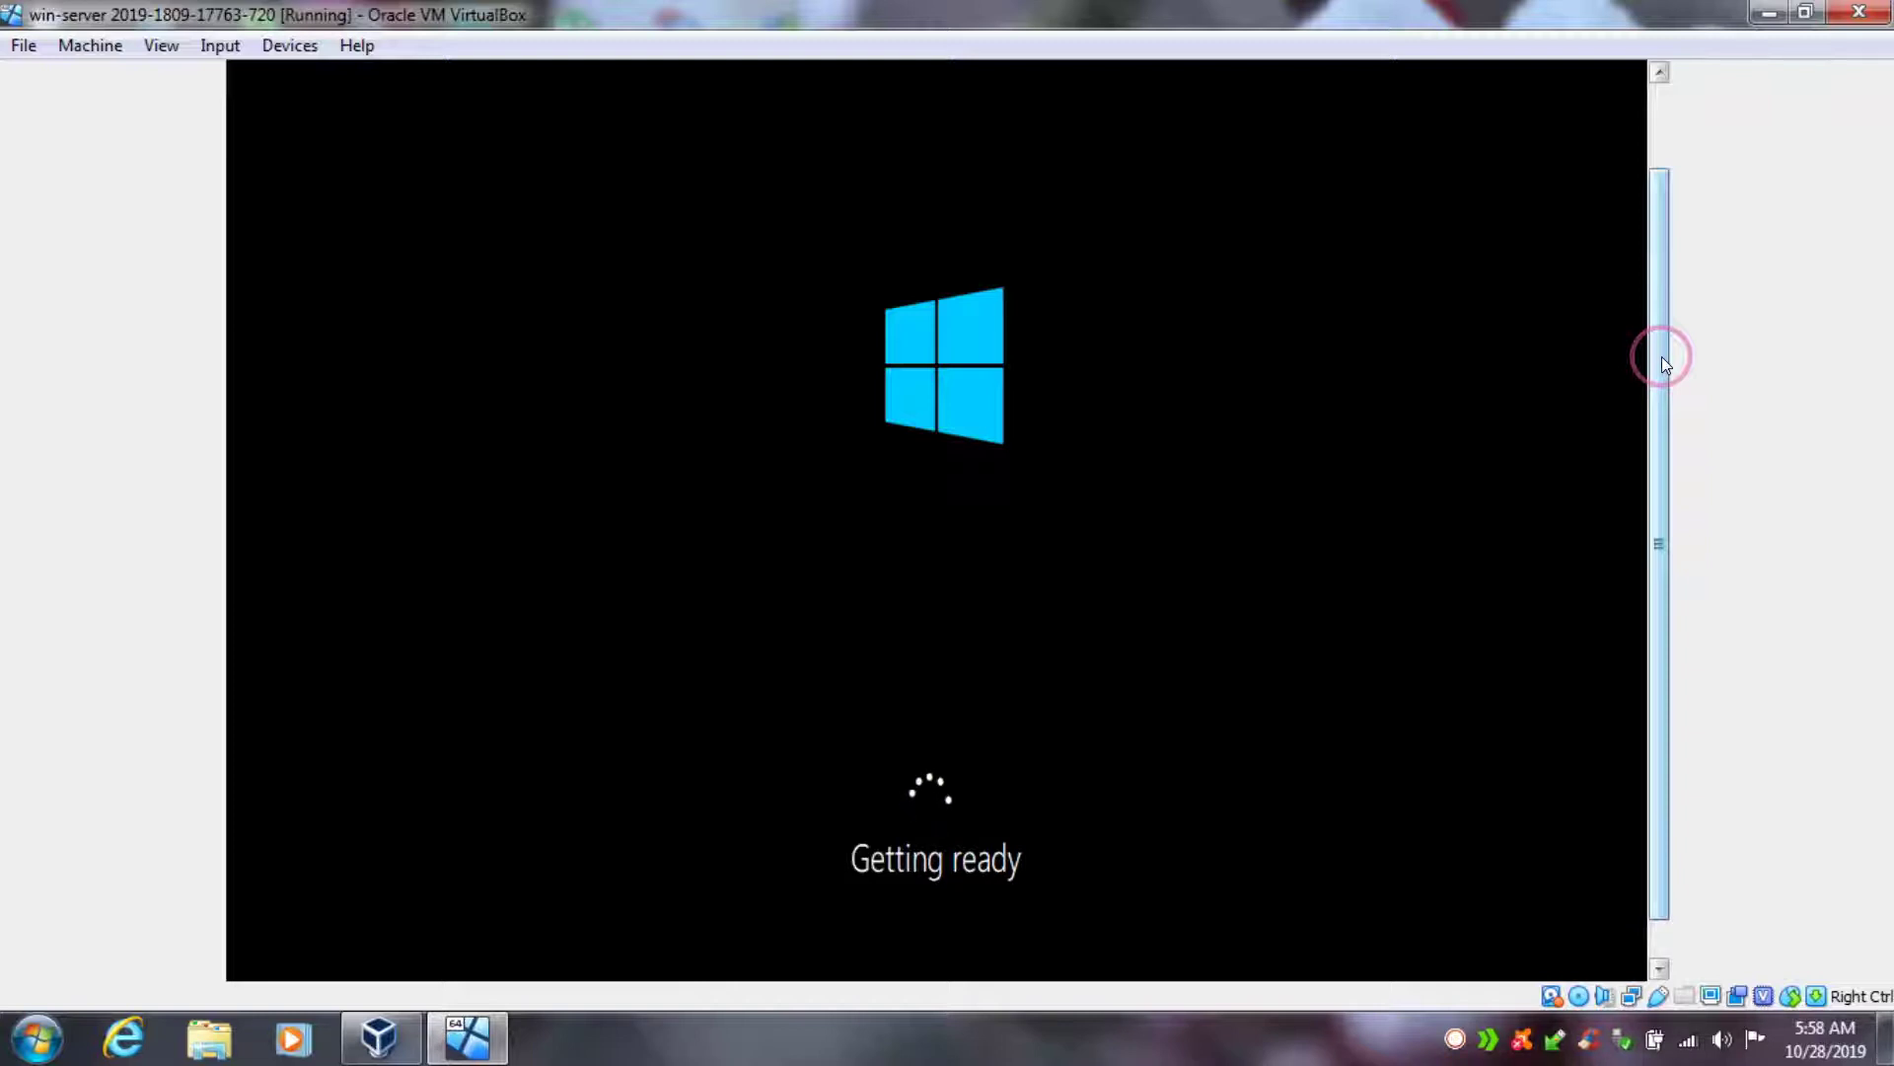
mouse_move(1662, 357)
mouse_down()
mouse_move(1674, 317)
mouse_move(1667, 383)
mouse_up()
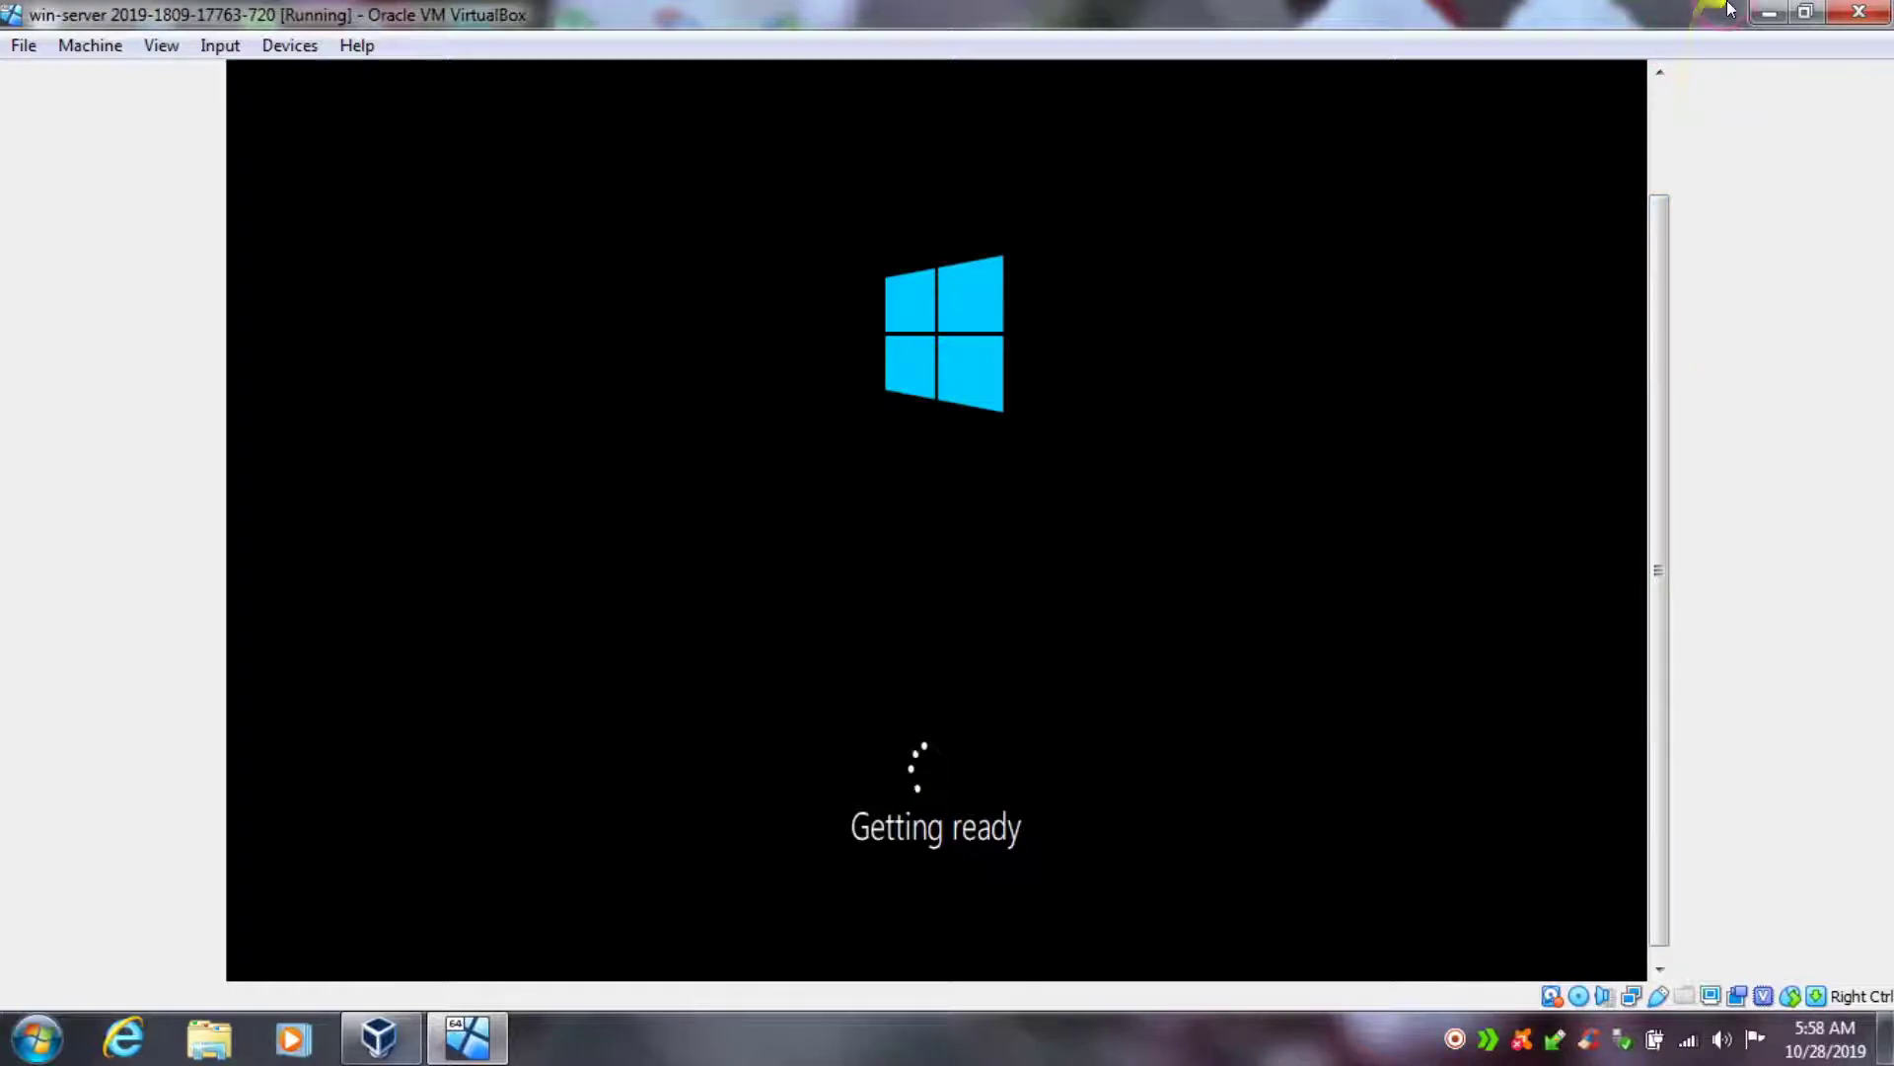
click(1768, 12)
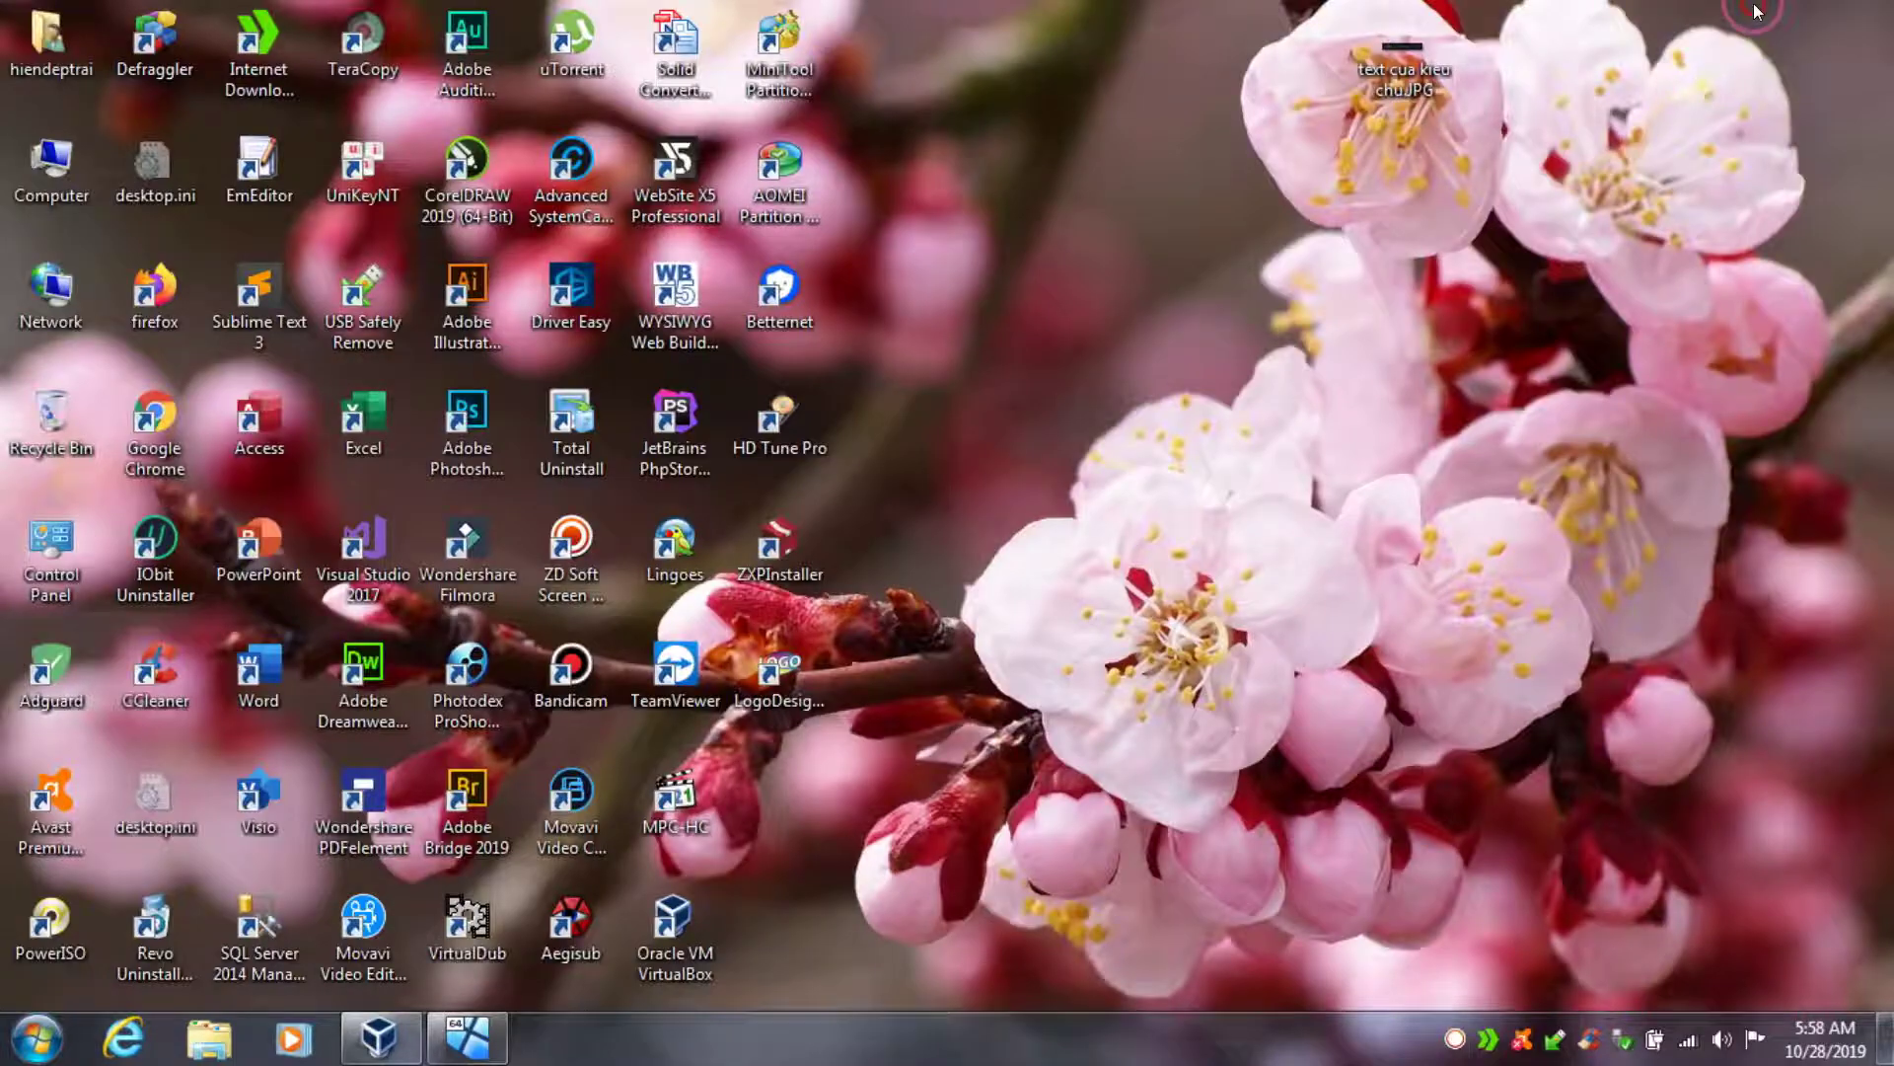
right_click(1214, 351)
click(1276, 471)
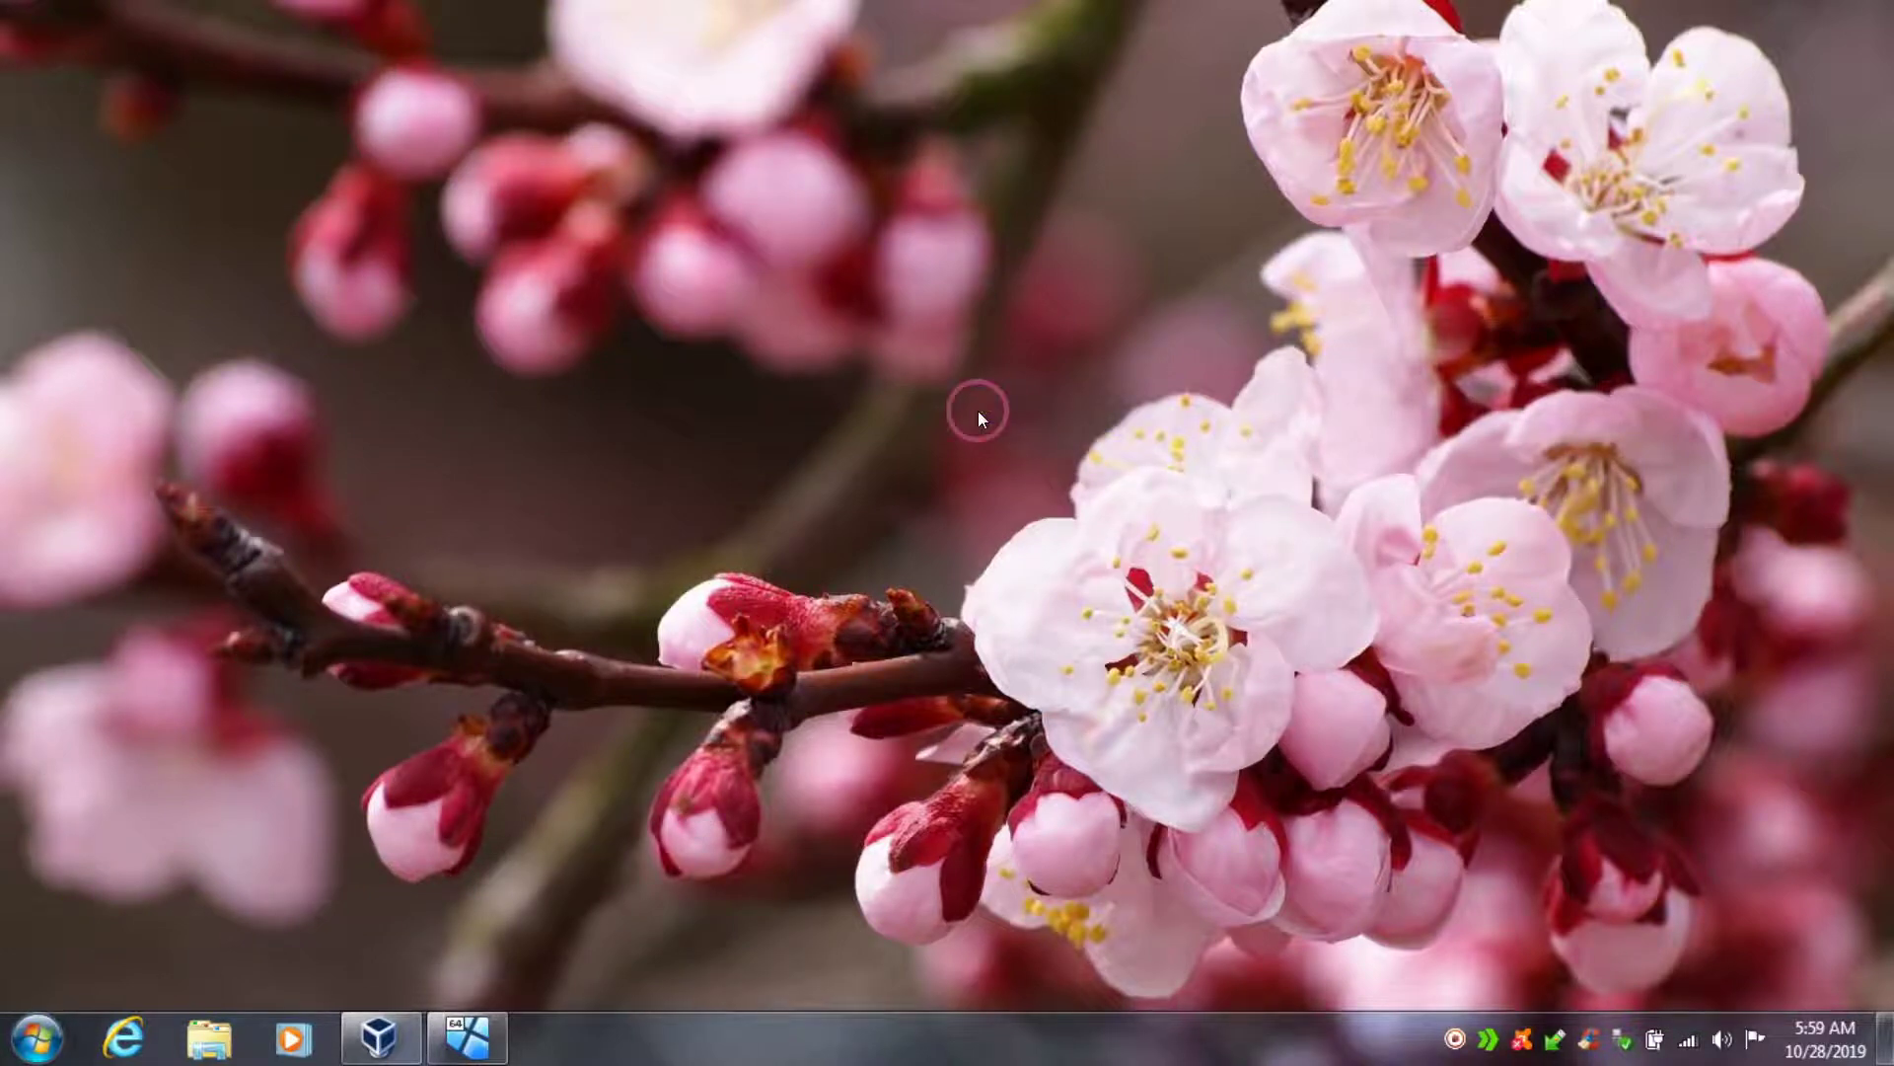
right_click(1110, 360)
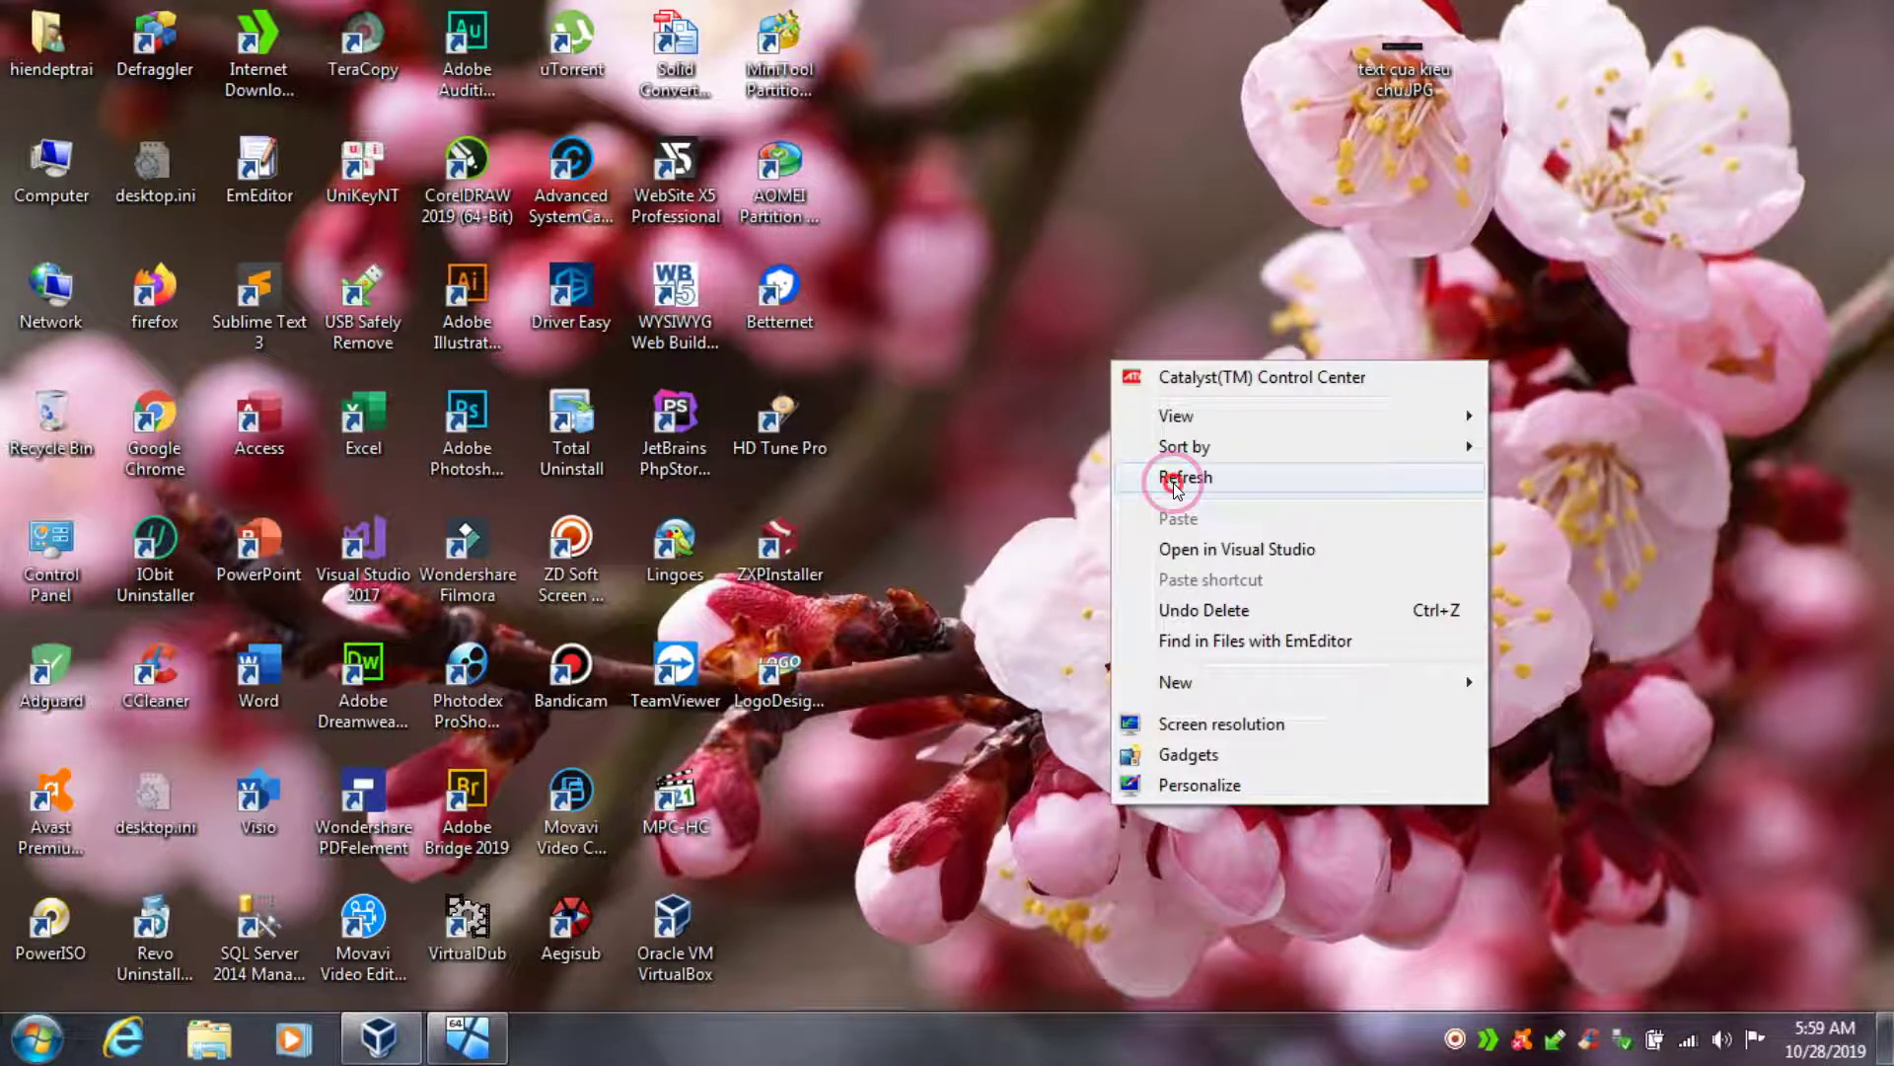
click(1174, 481)
right_click(1174, 359)
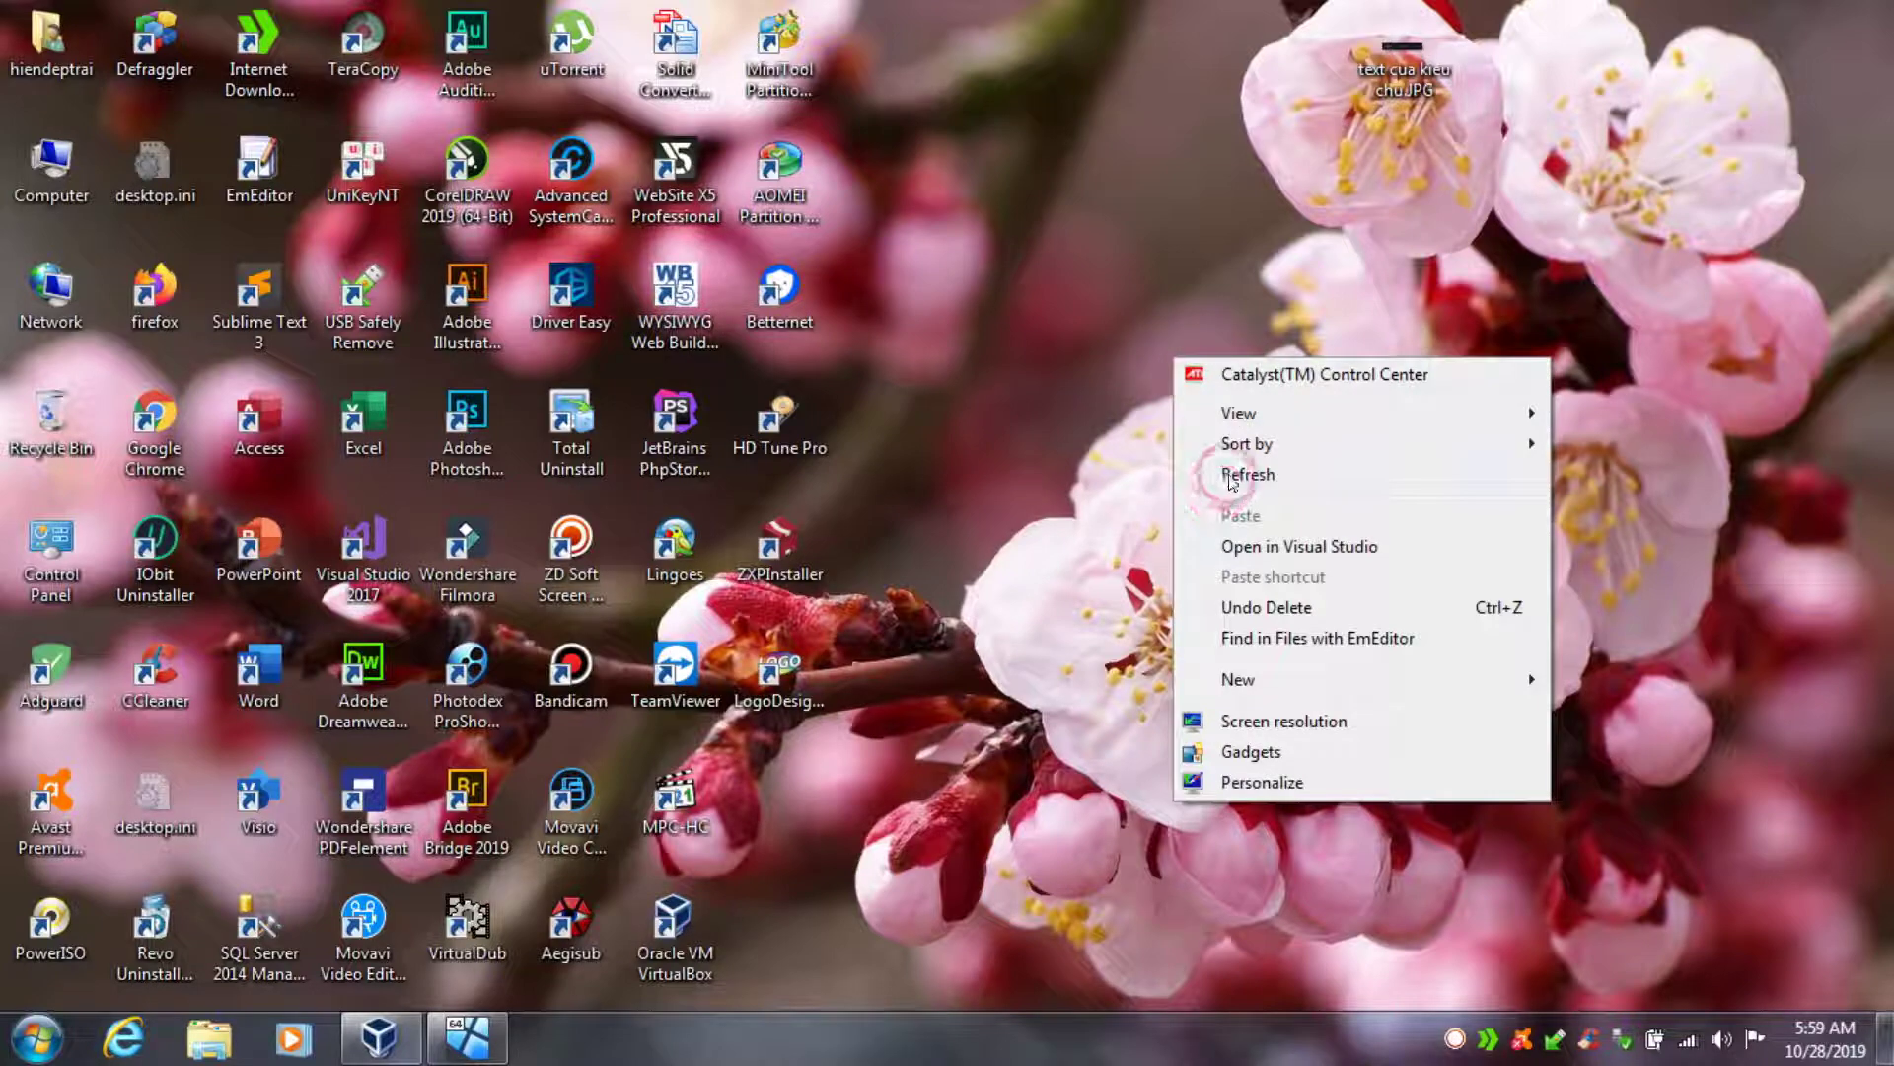
click(1230, 481)
right_click(1230, 359)
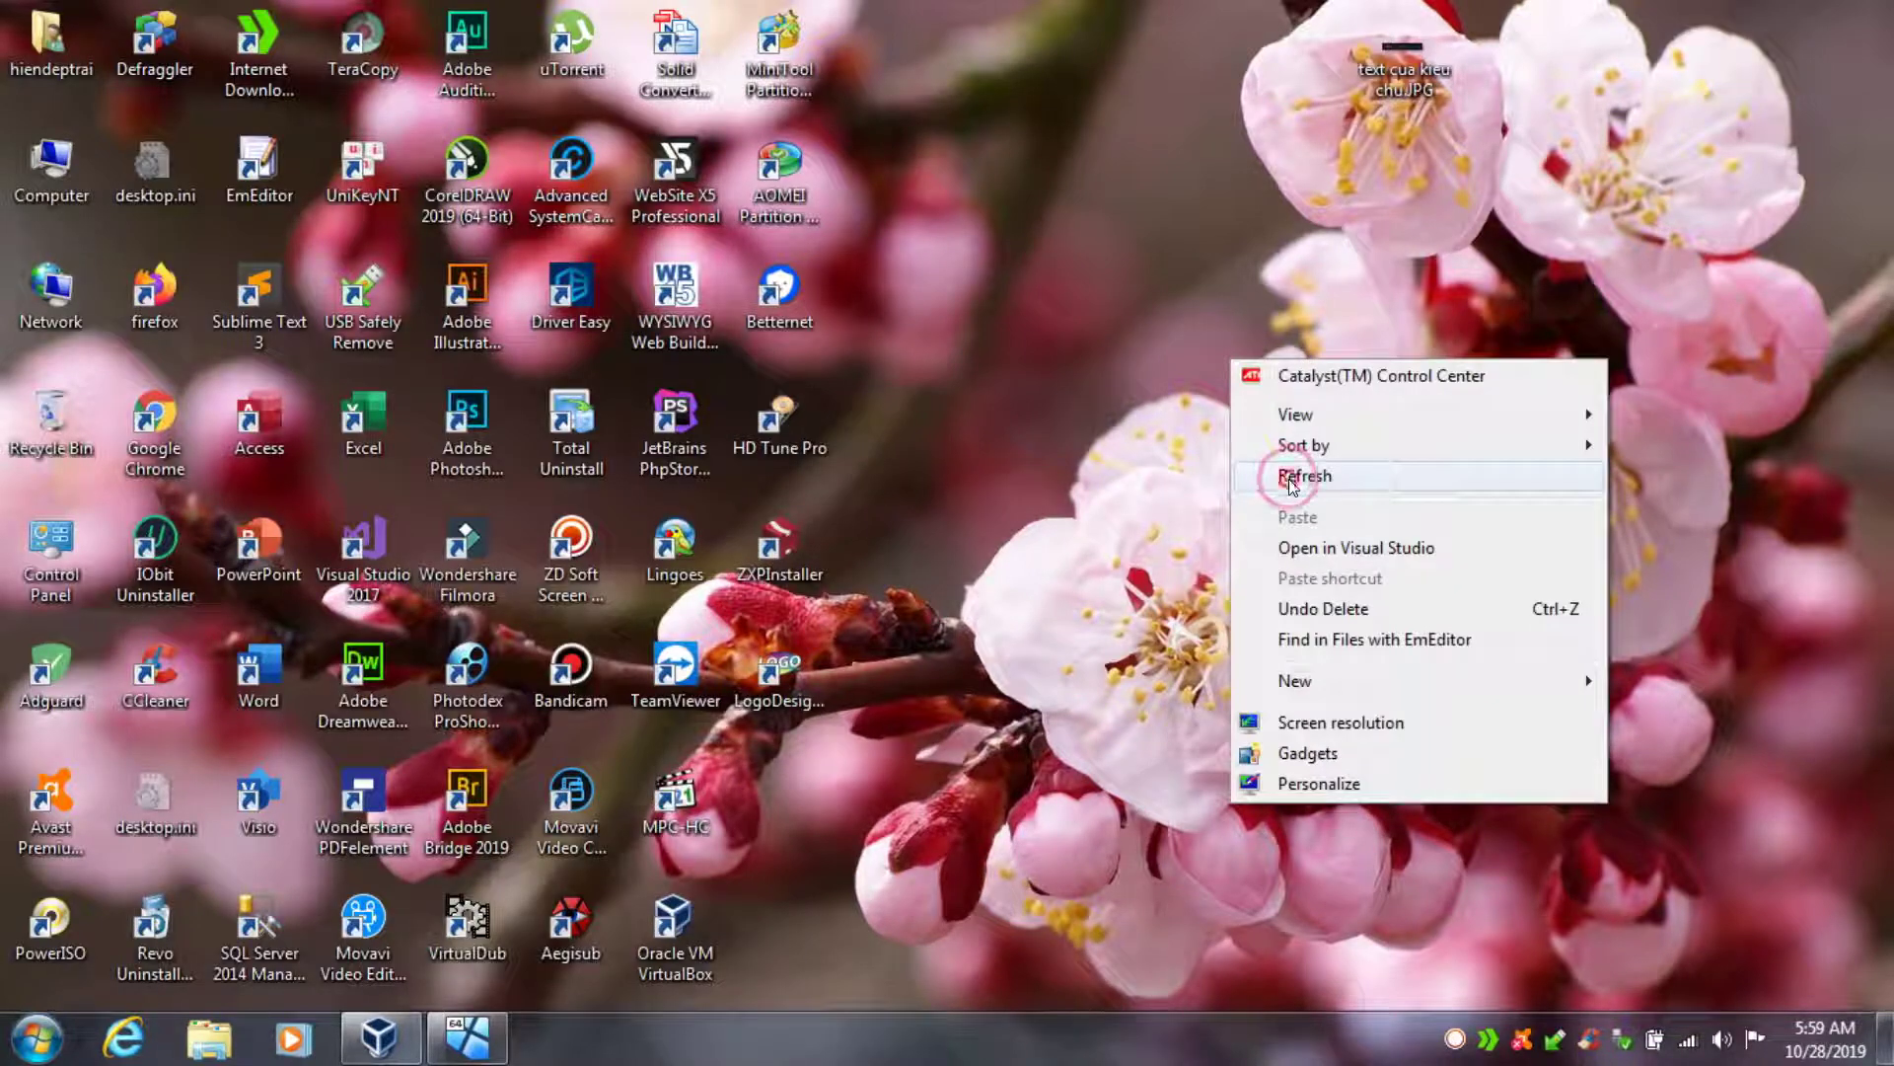
click(1289, 477)
click(474, 1031)
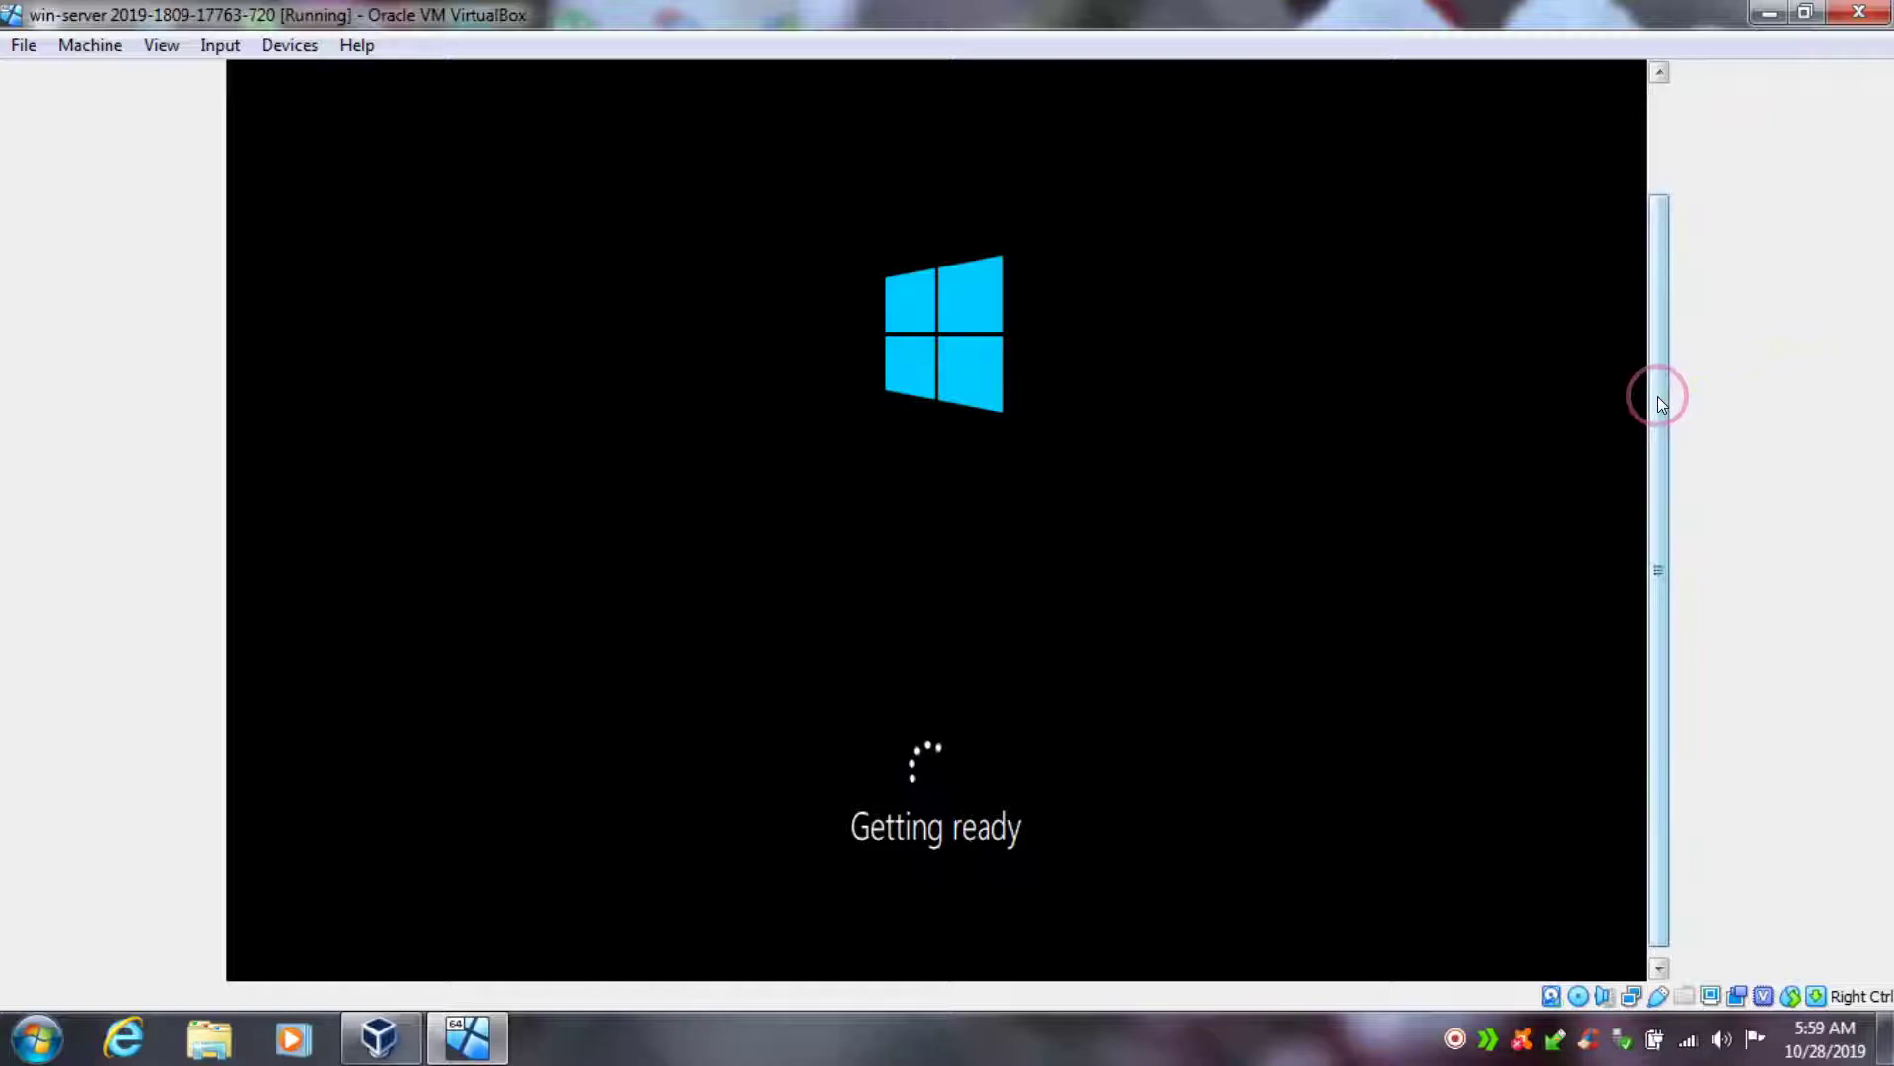
Adjust the VM view while the guest stays on the 'Getting ready' screen
drag(1658, 395, 1661, 460)
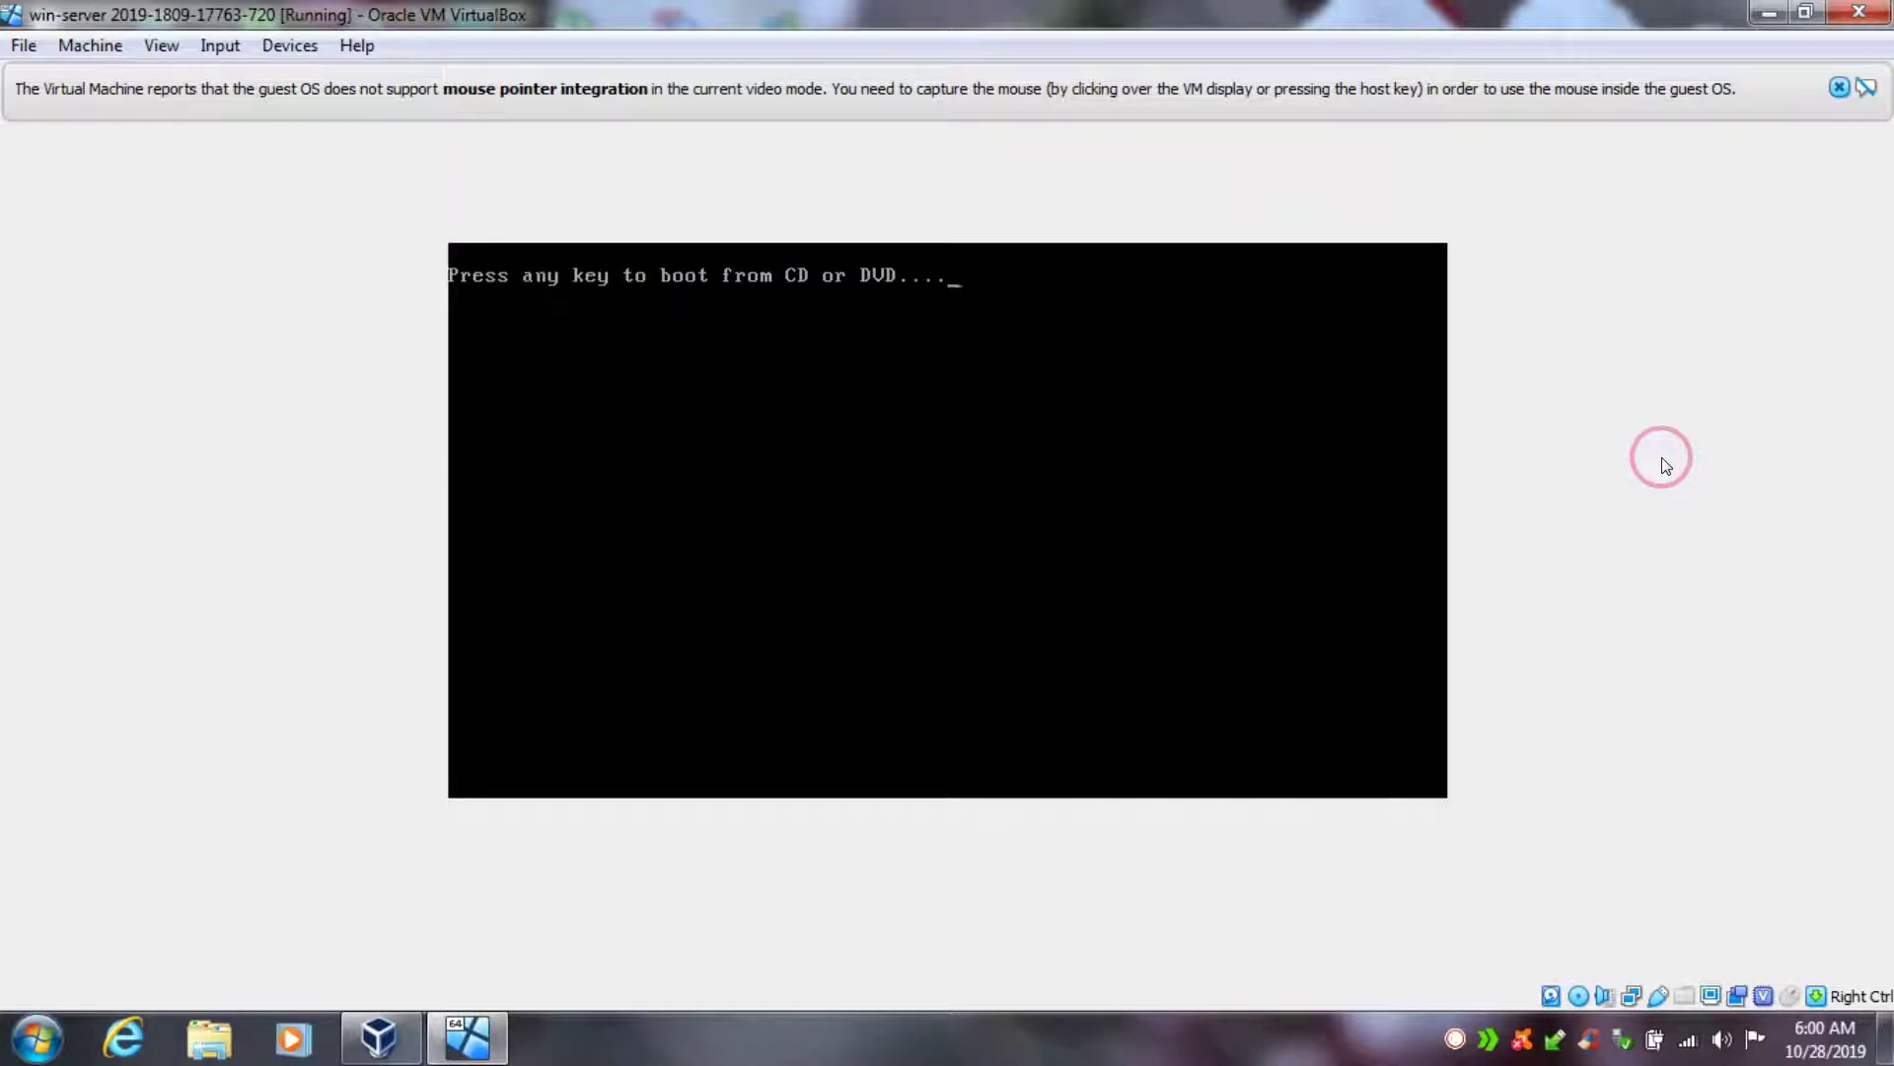
Press Enter at the CD prompt so the guest boots from disk to the product key page
key(Return)
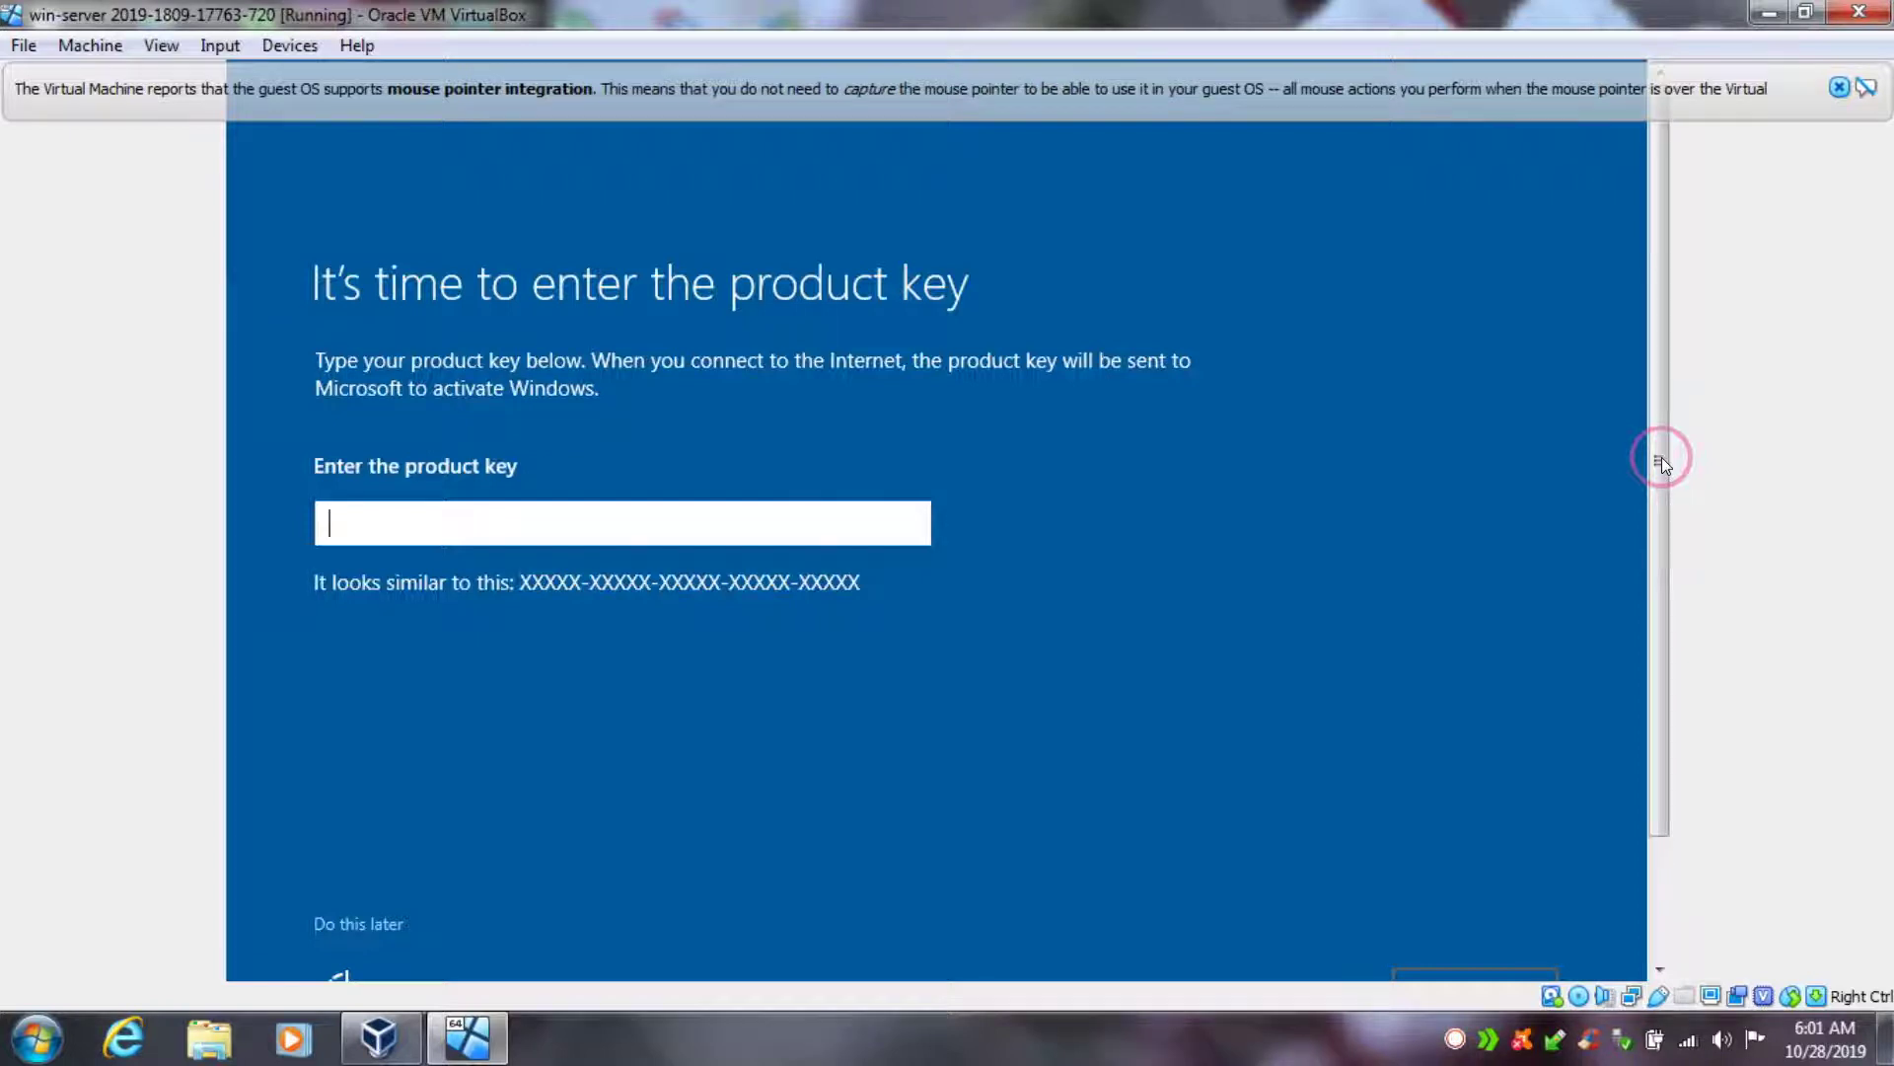
Dismiss the mouse notice, skip the product key, submit the administrator password, then go back after rejection
click(1839, 87)
click(1641, 311)
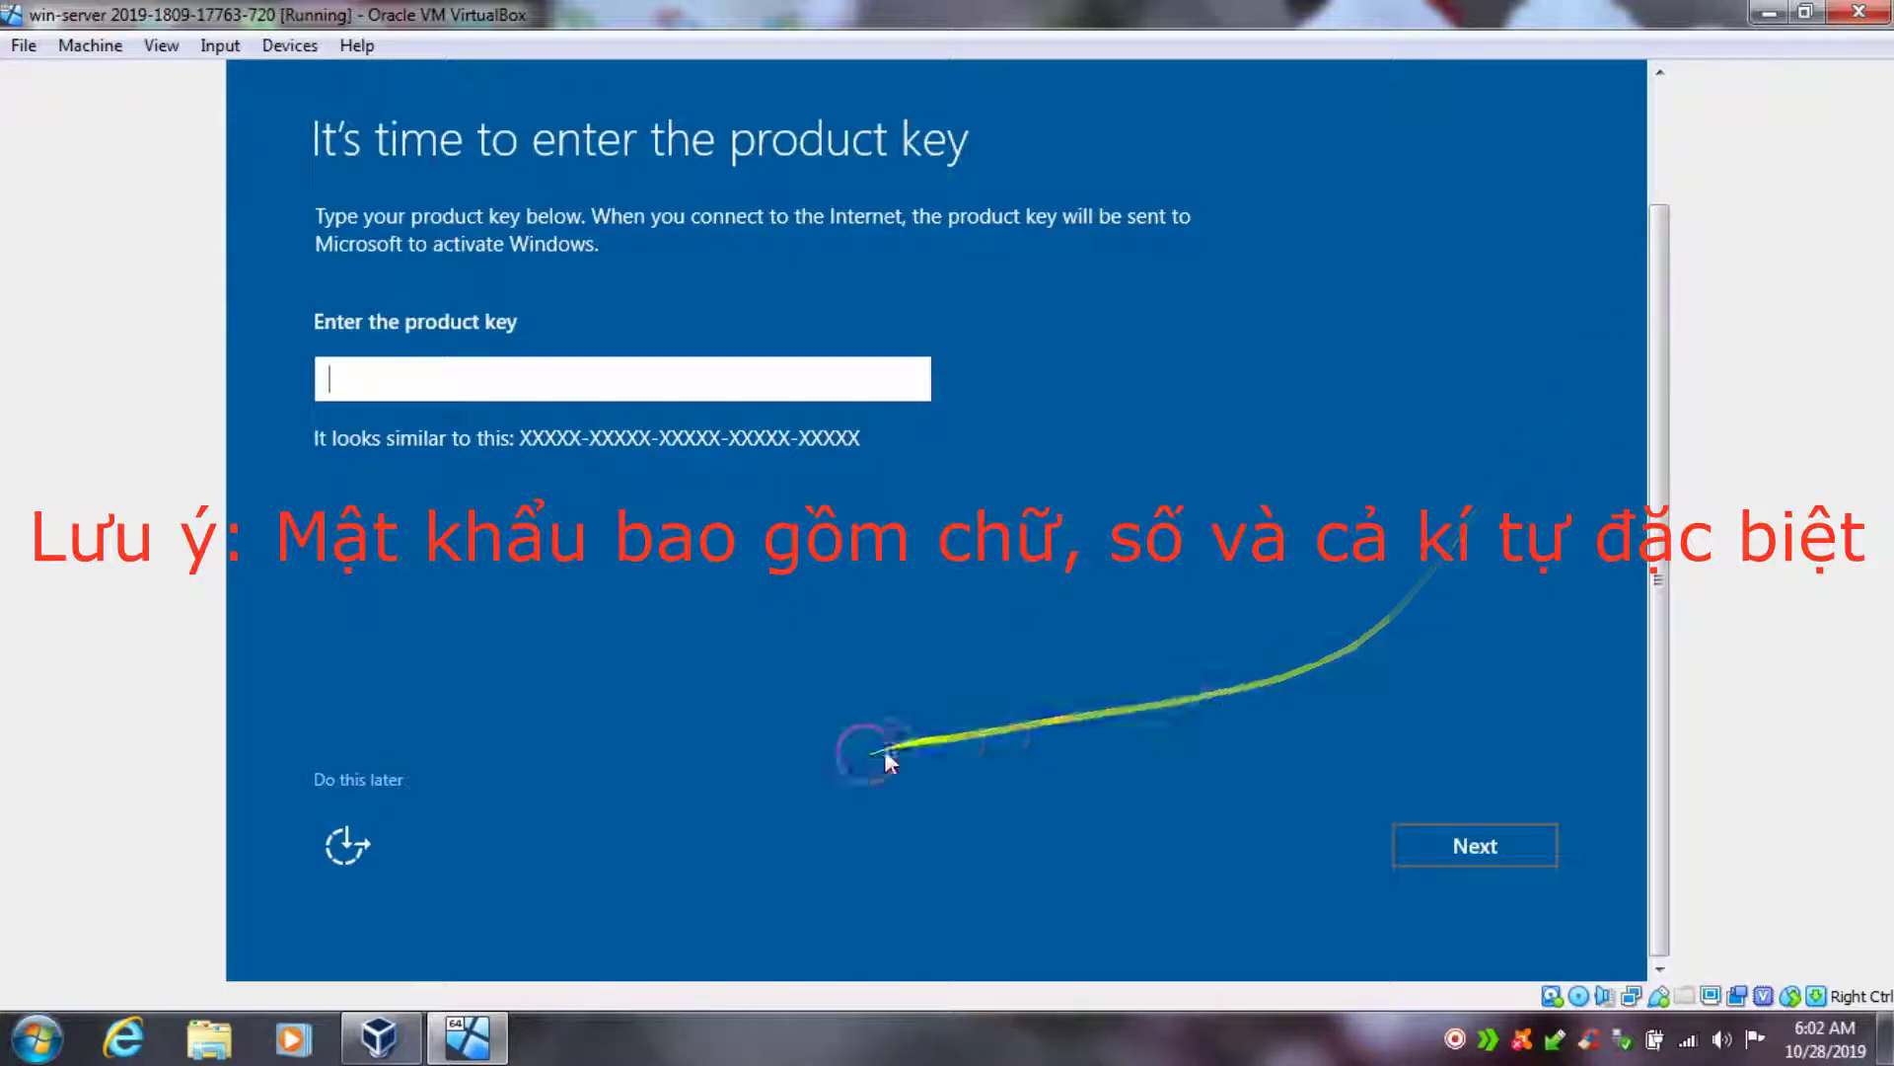
click(358, 780)
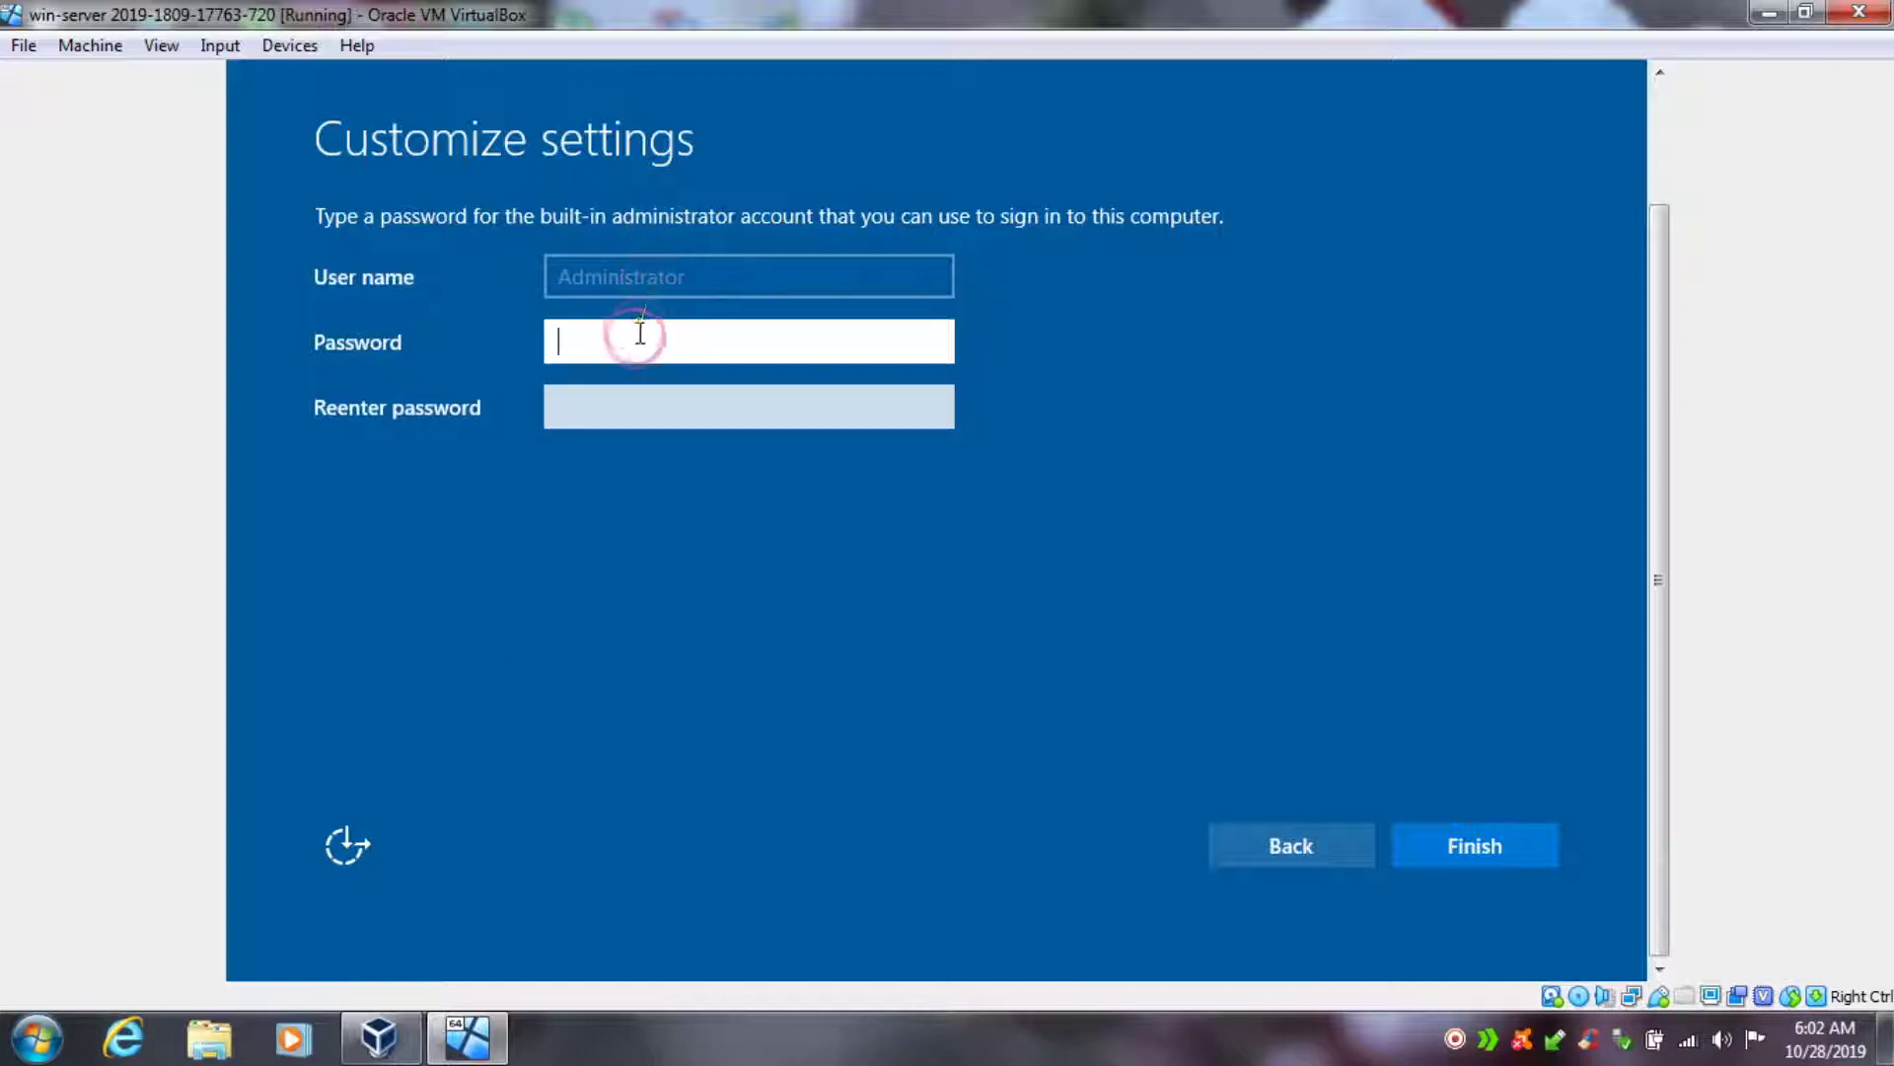
click(1472, 854)
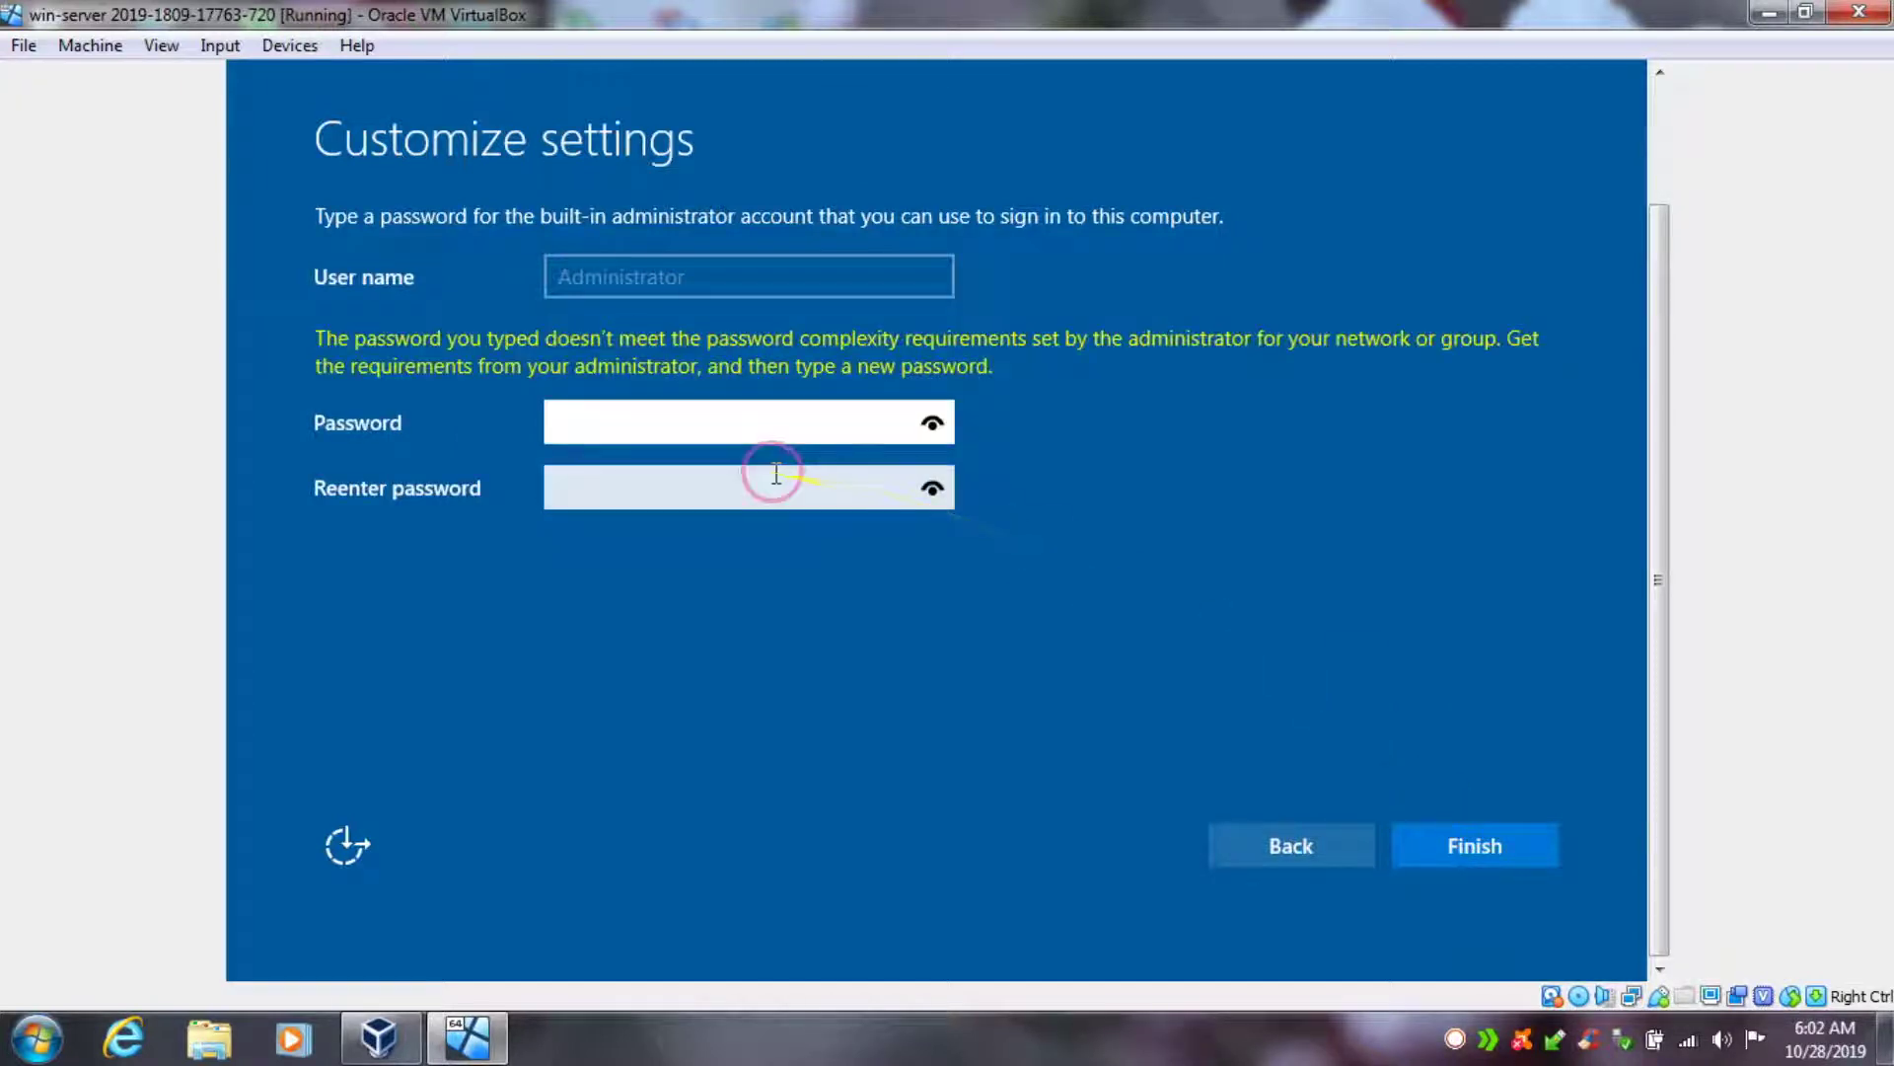
click(1297, 849)
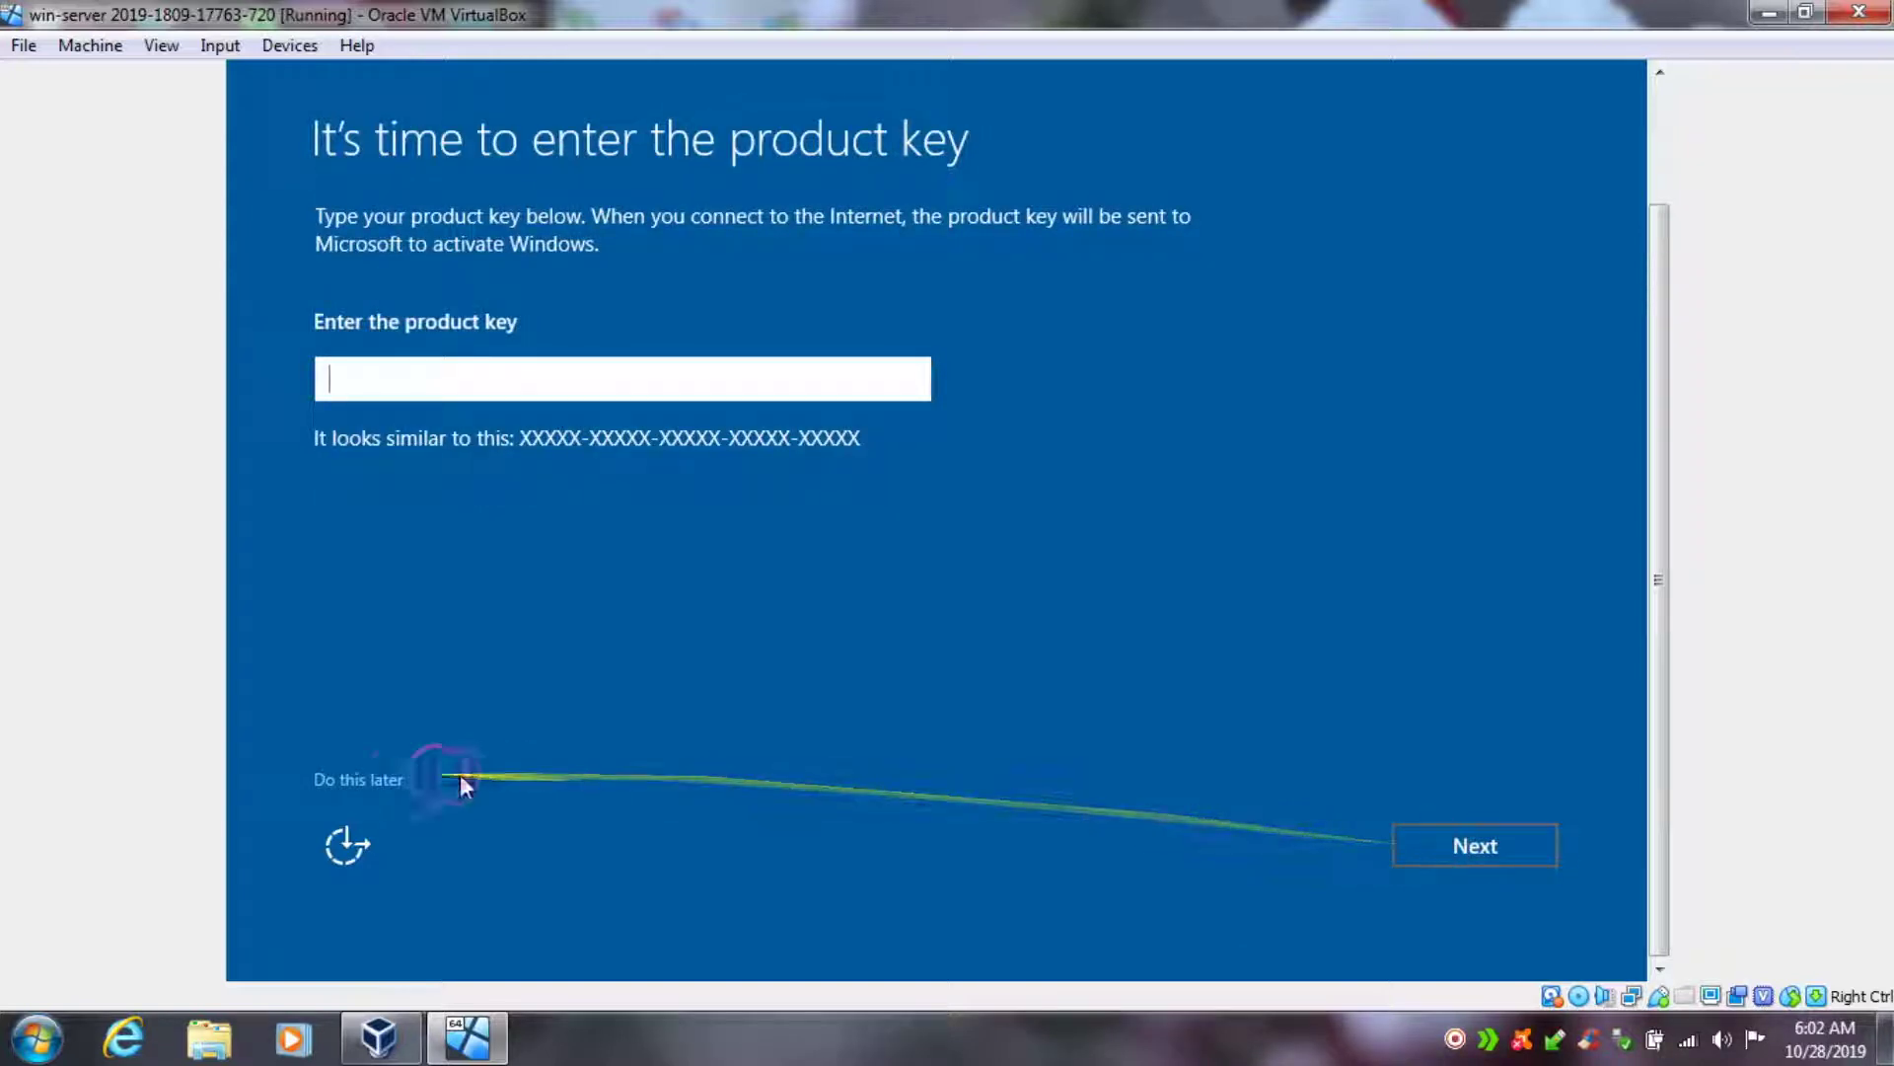
Skip the product key, enter the administrator password in both fields and submit it
click(346, 776)
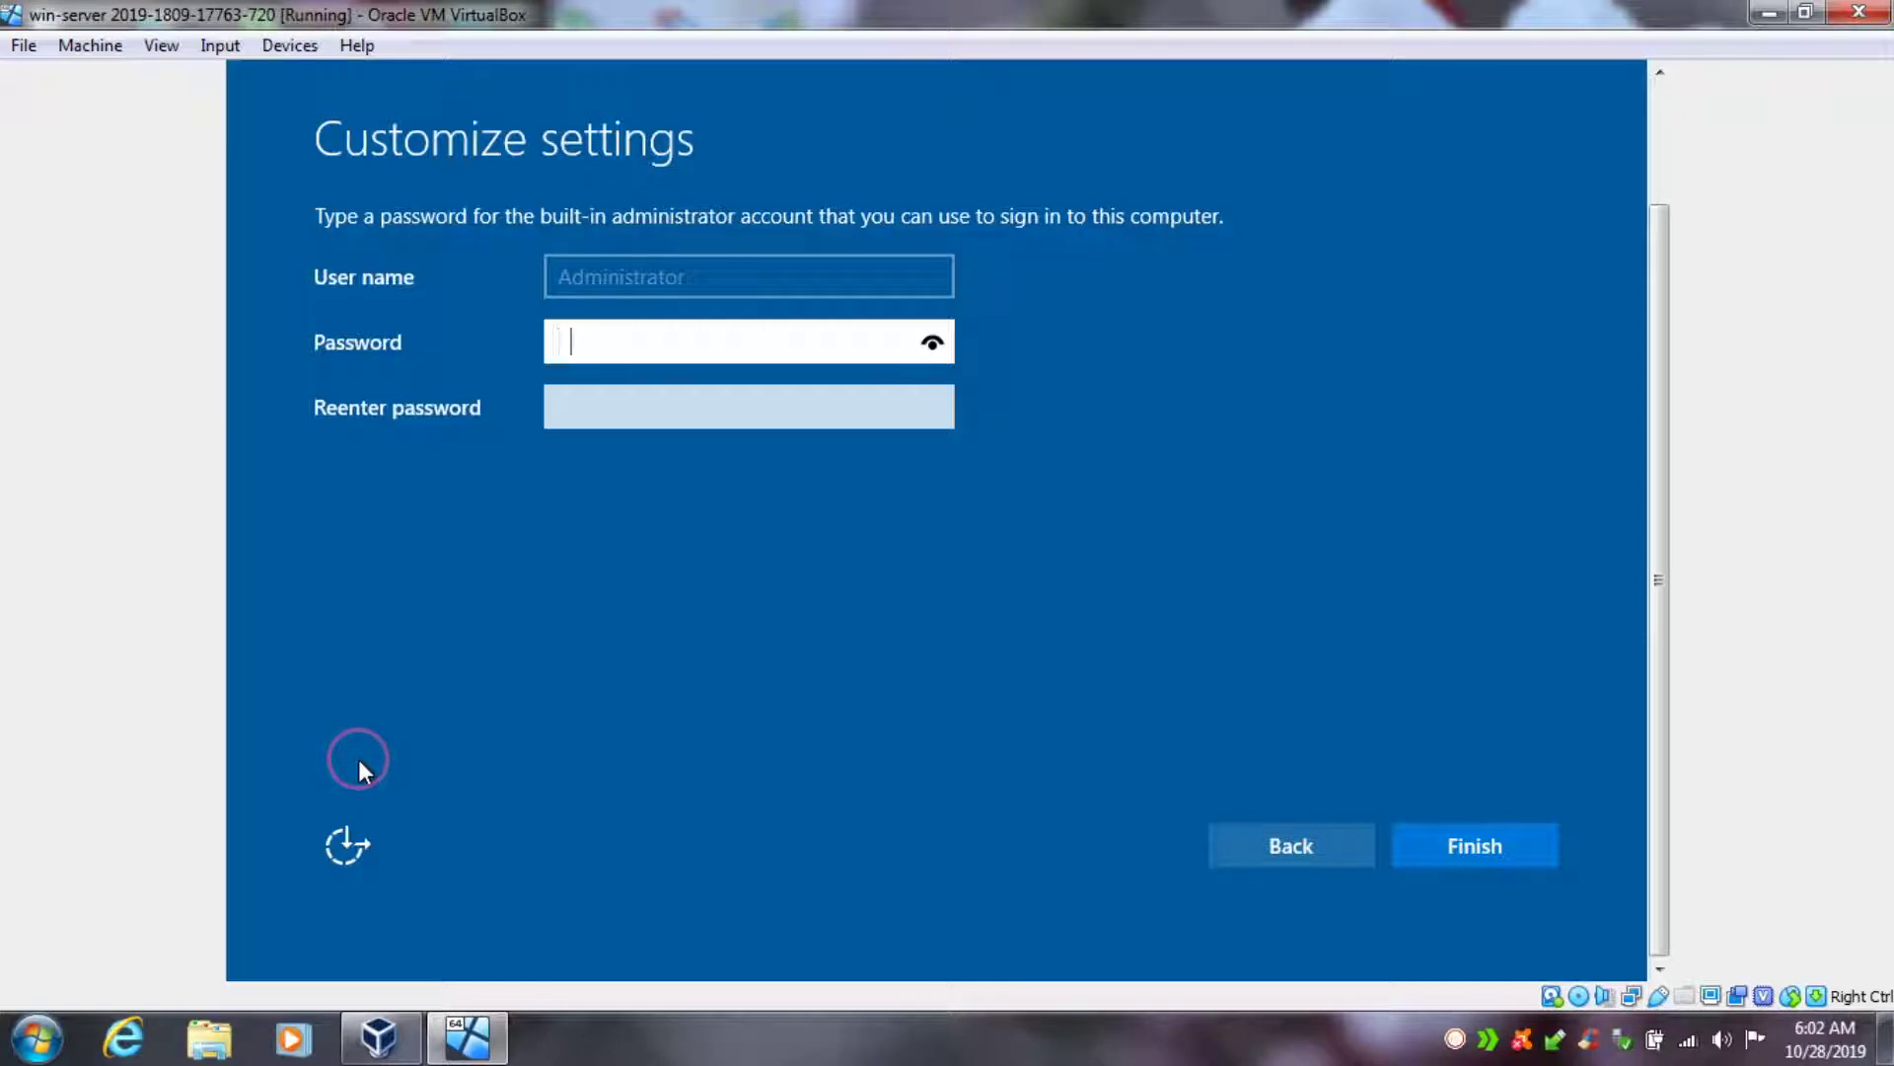
text(******)
click(609, 422)
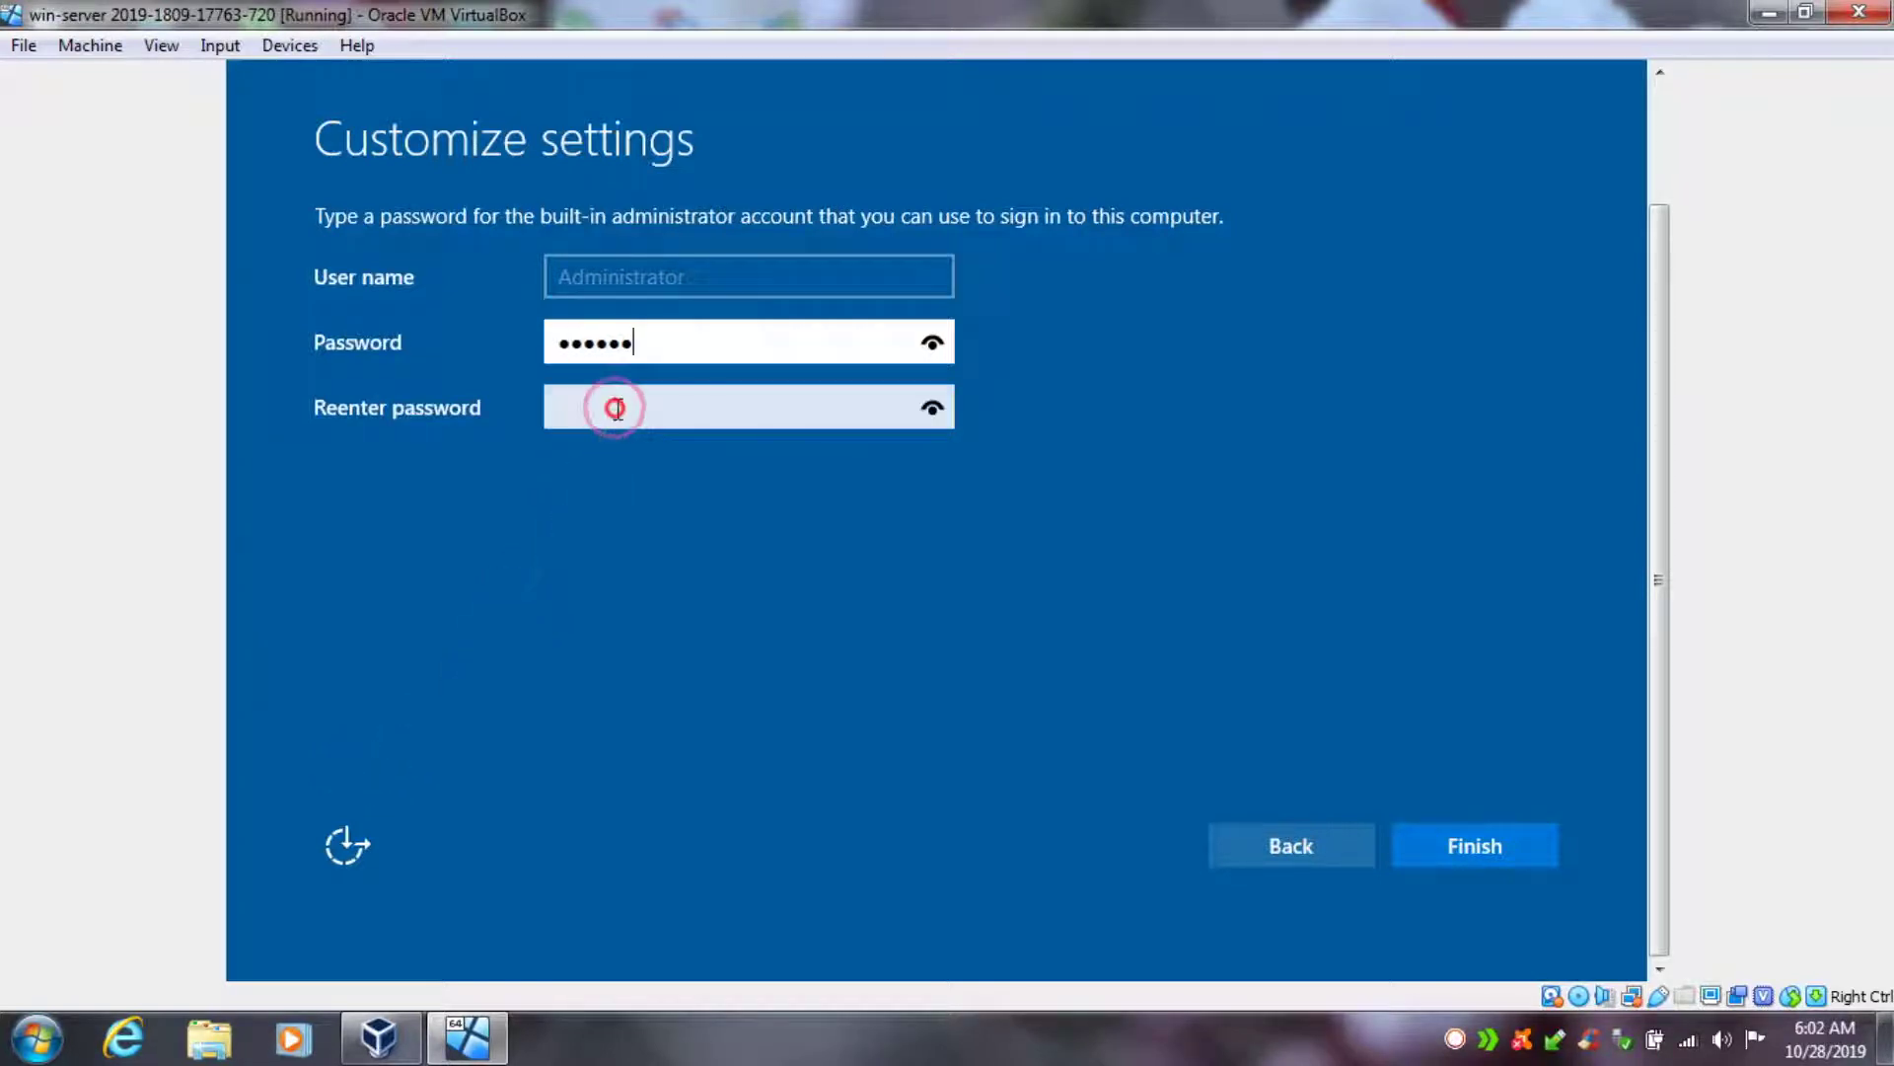
text(******)
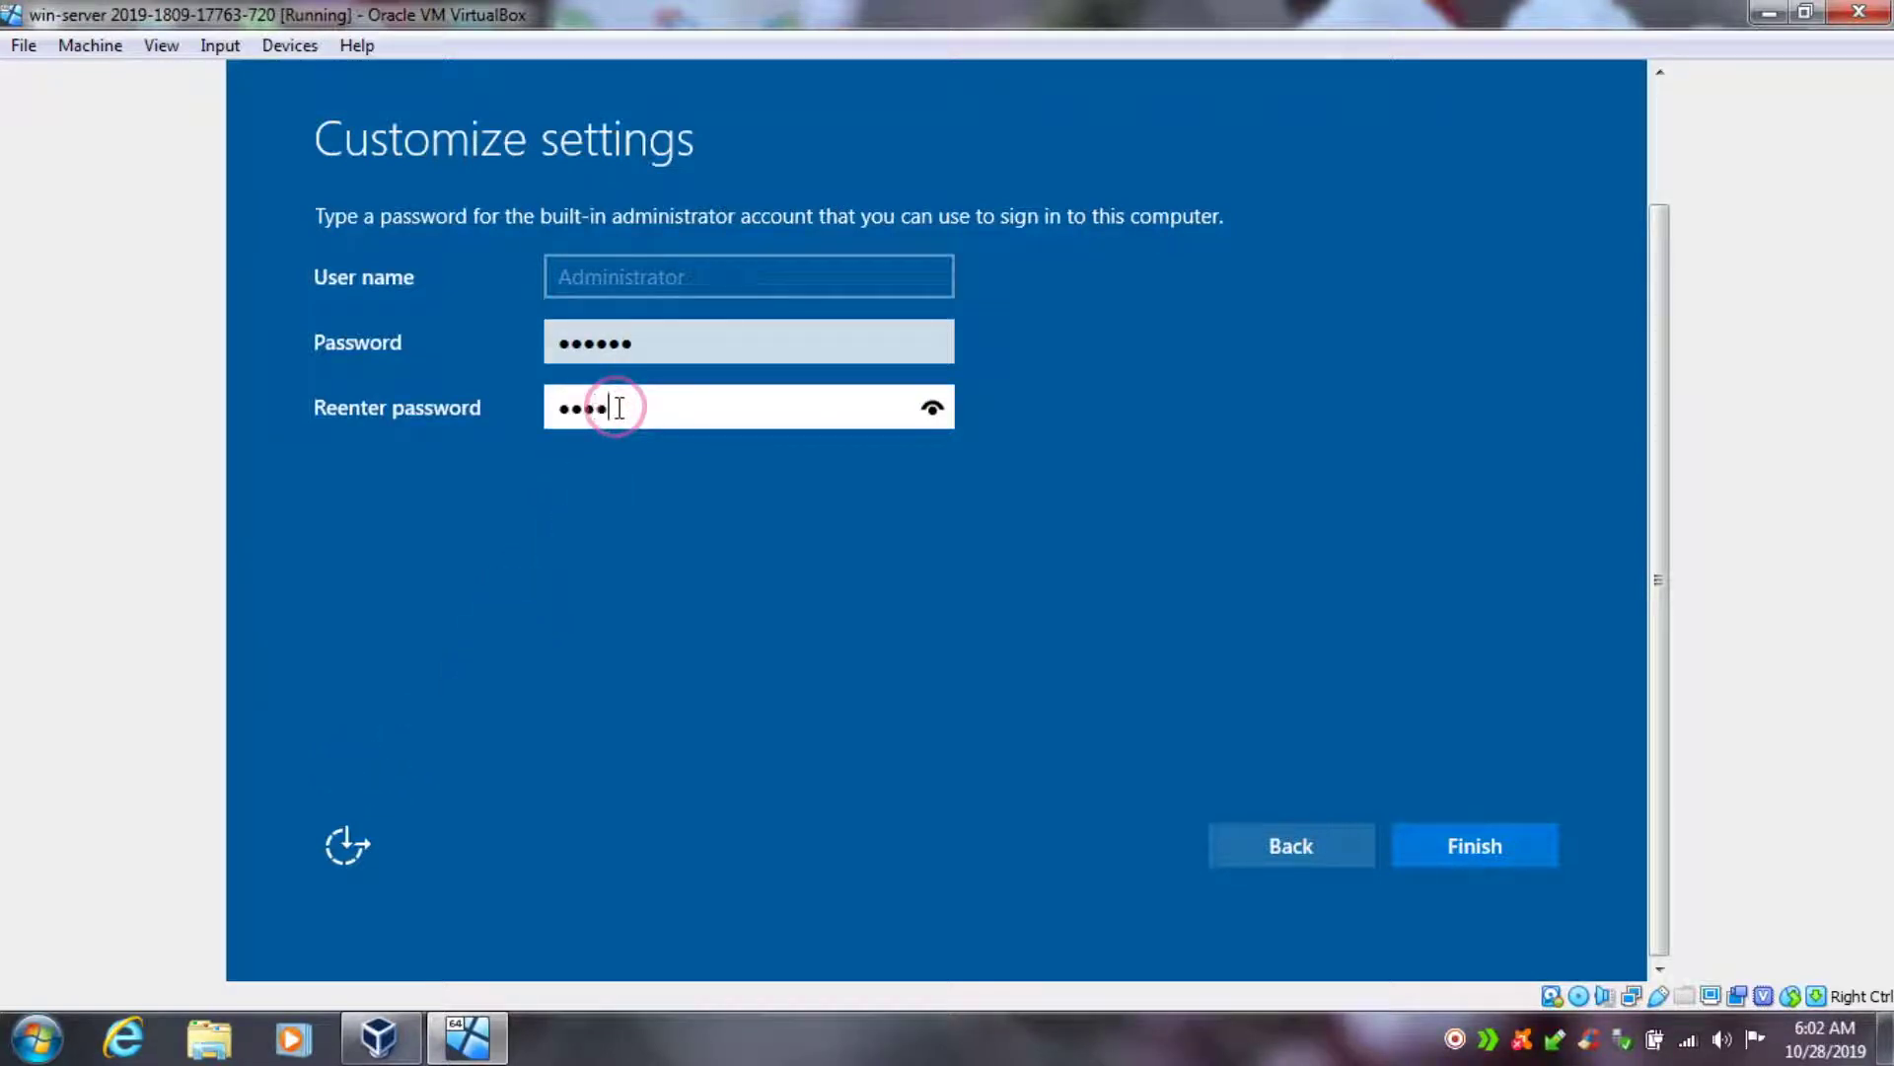
click(1490, 845)
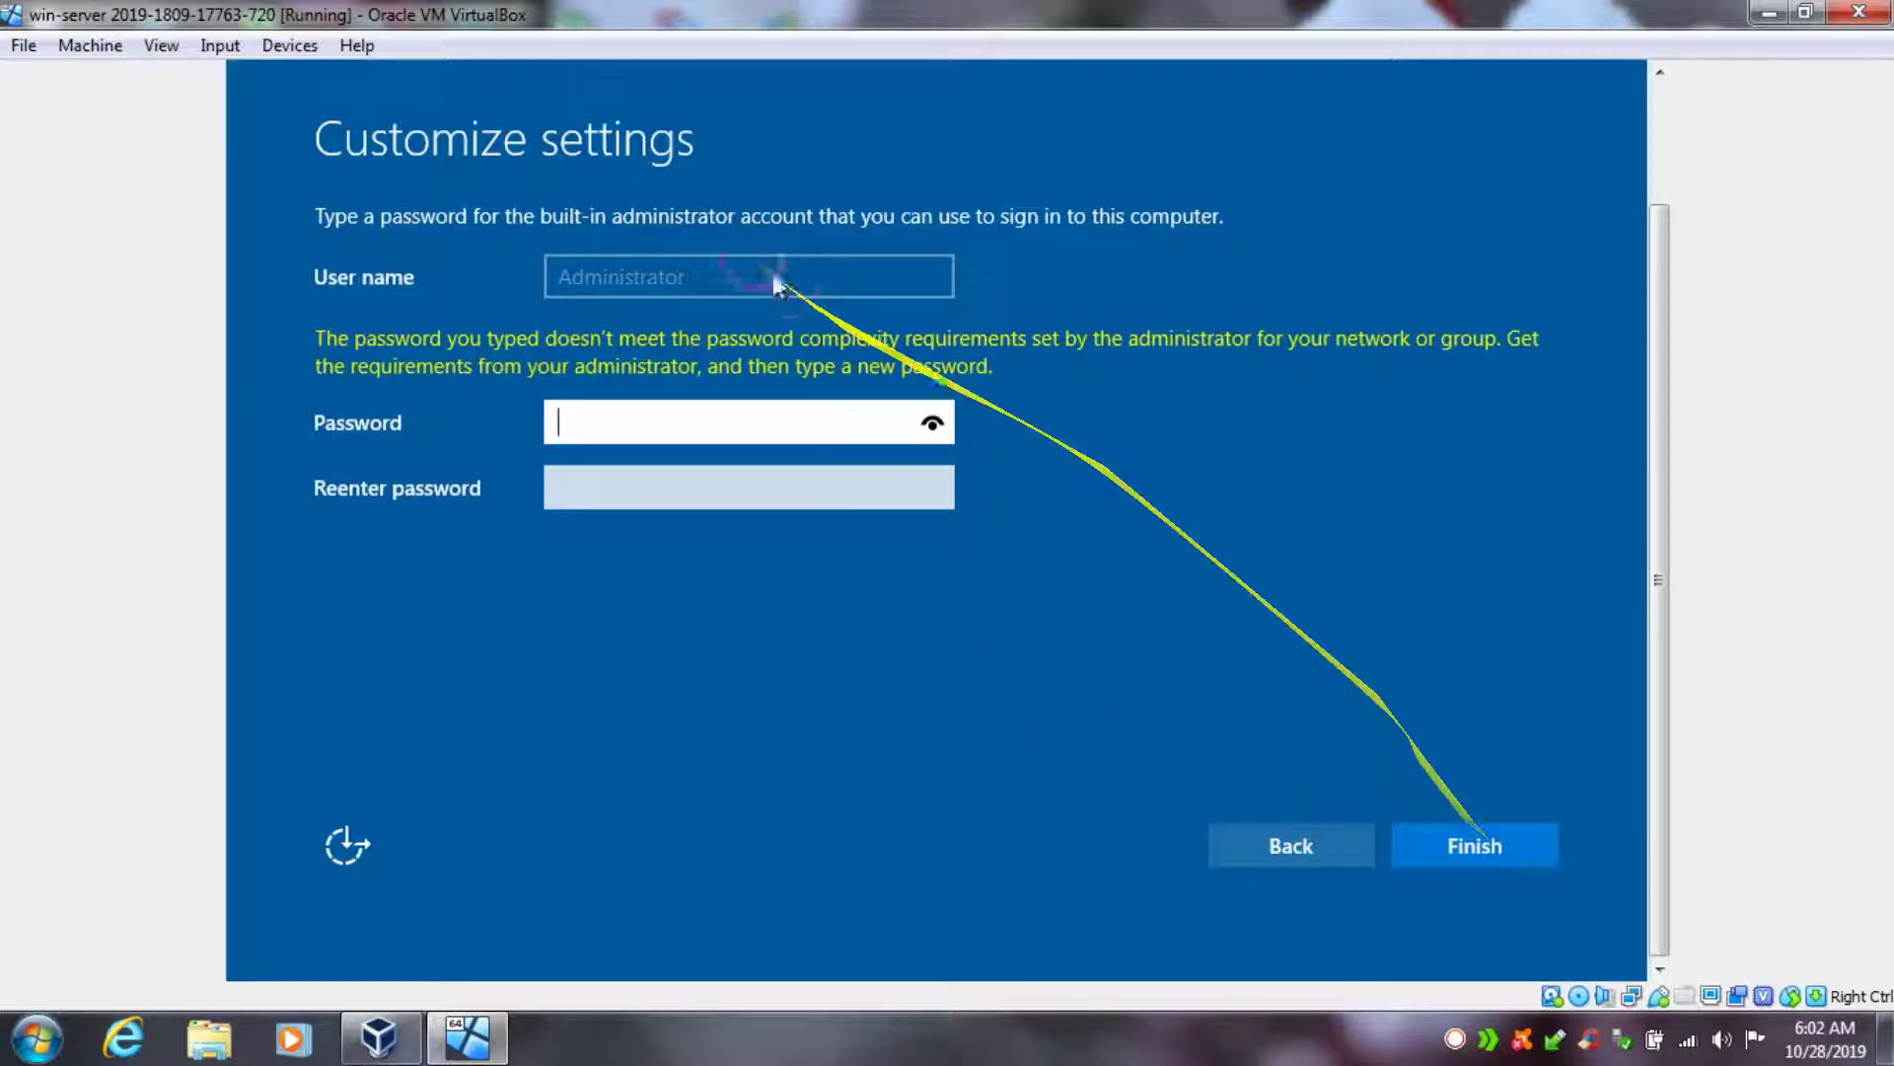
After the complexity error, retype the administrator password and return to the product key page
click(599, 423)
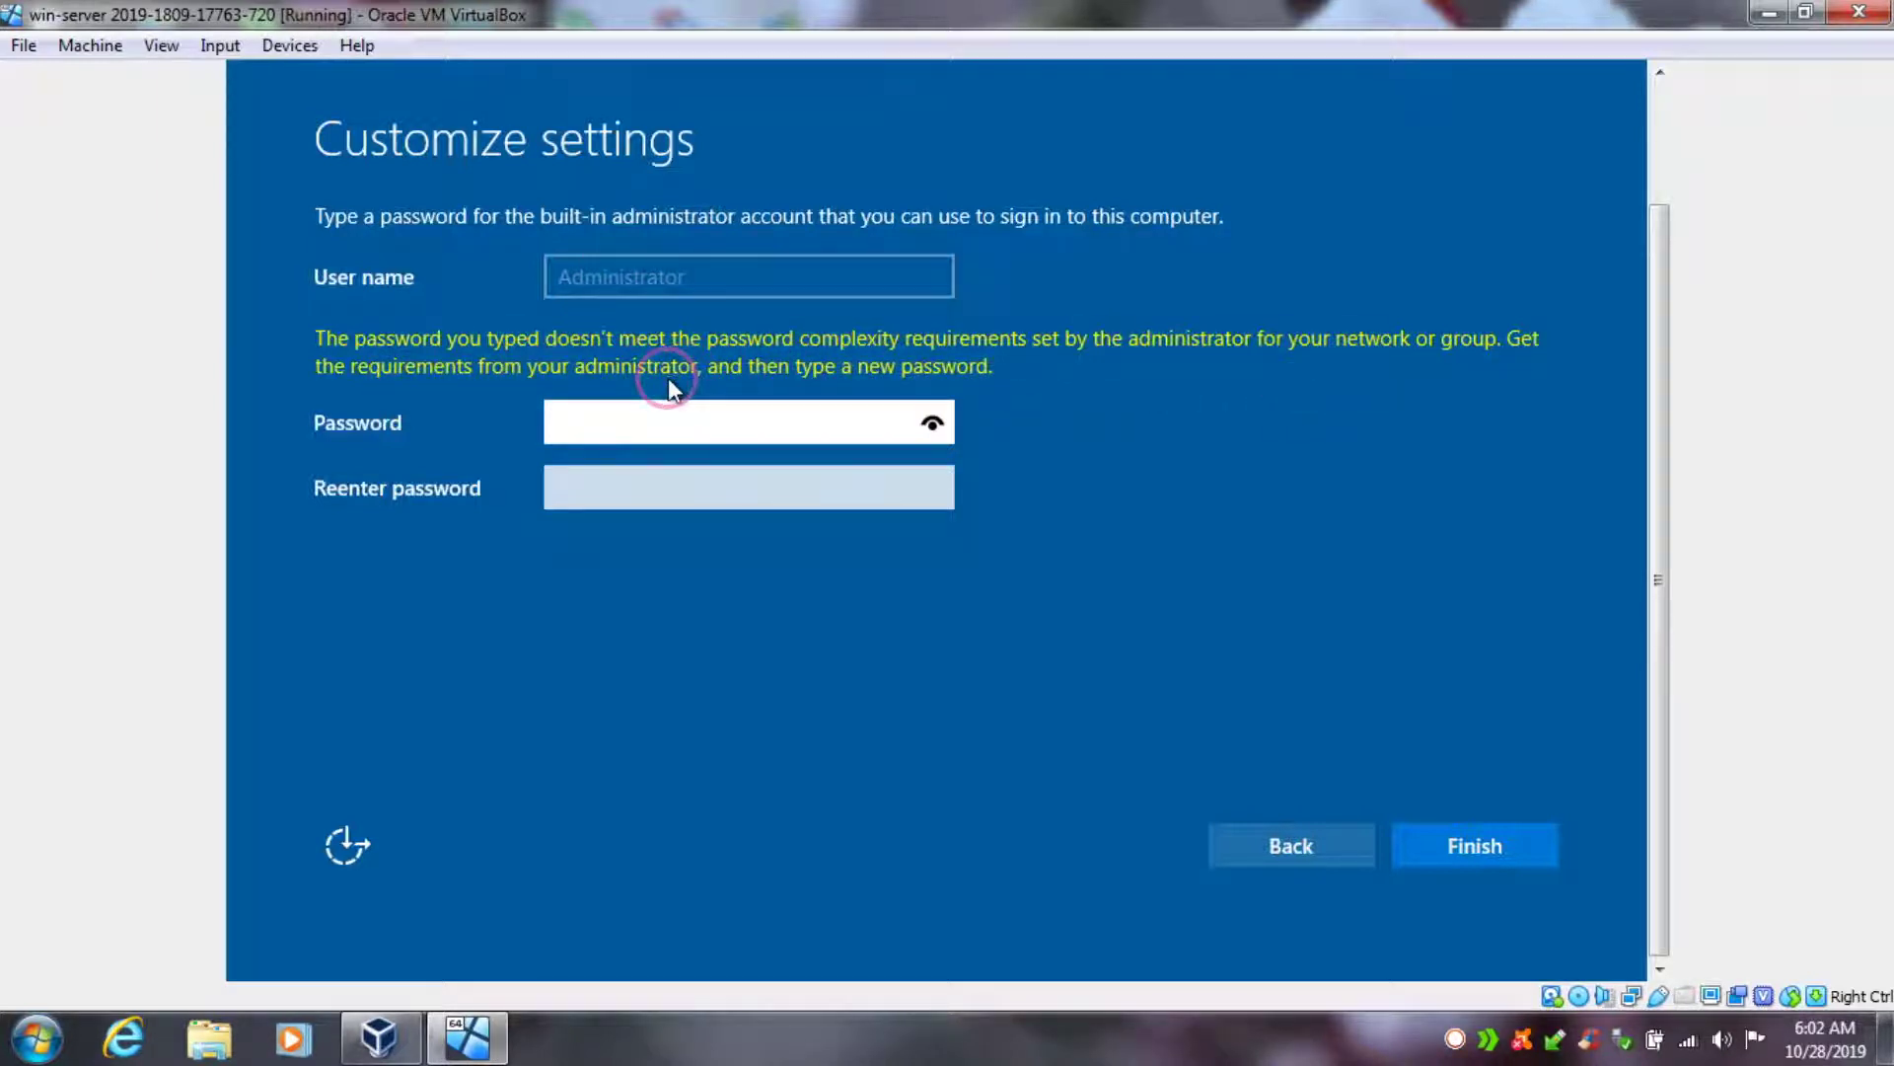
click(666, 422)
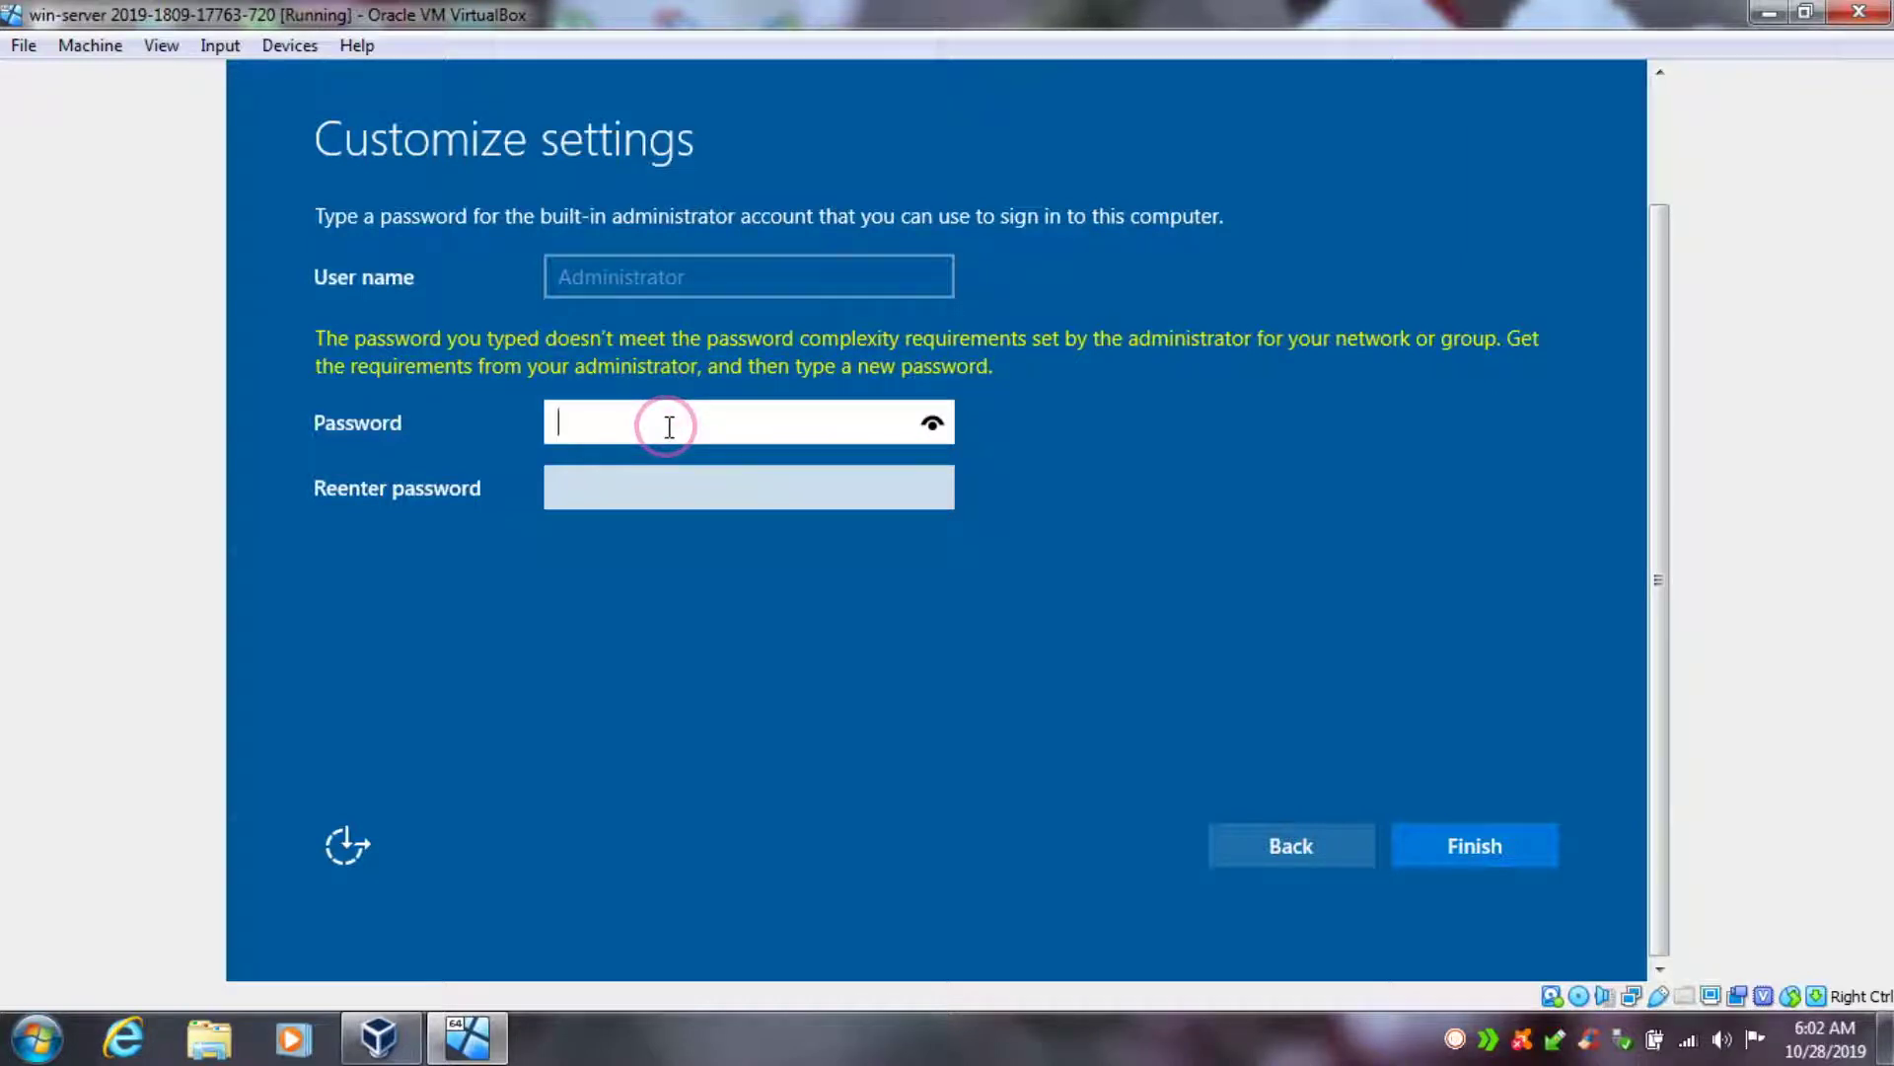
text(••••••)
text(••)
click(661, 486)
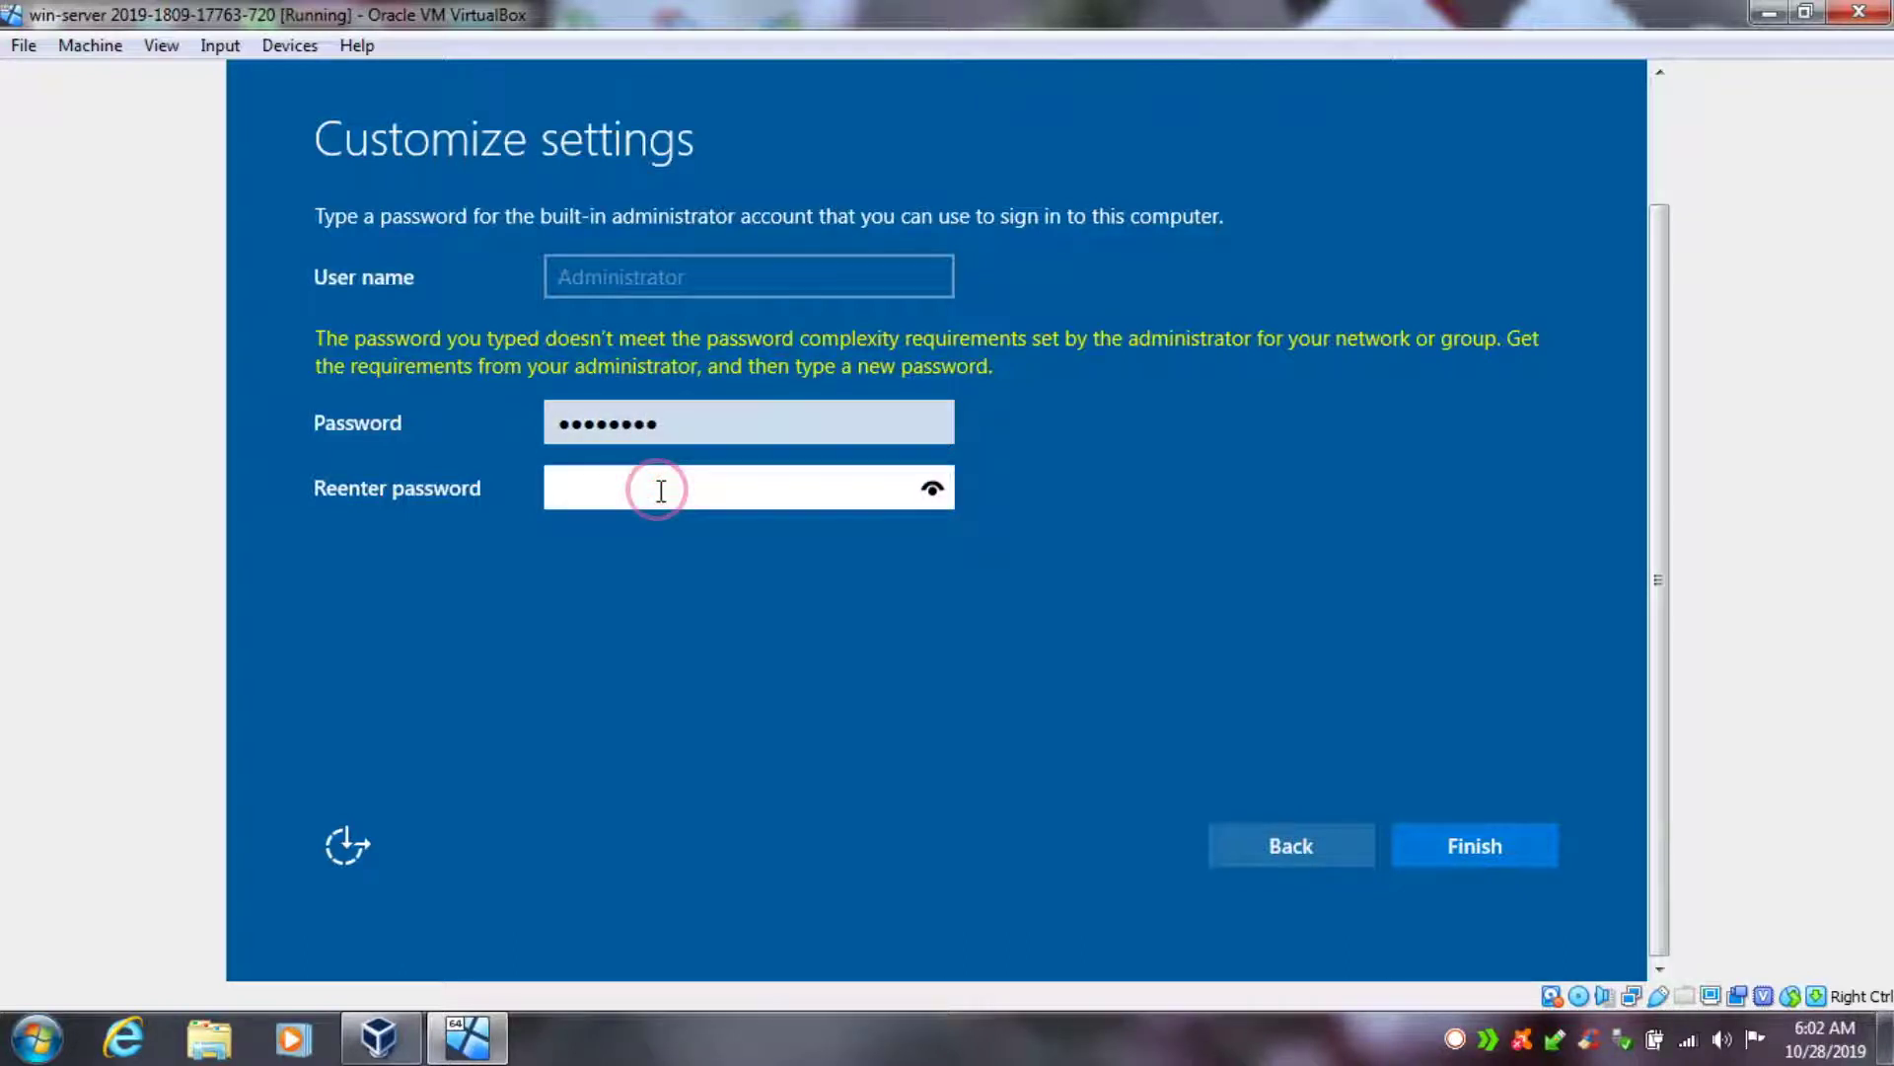
text(••••••••)
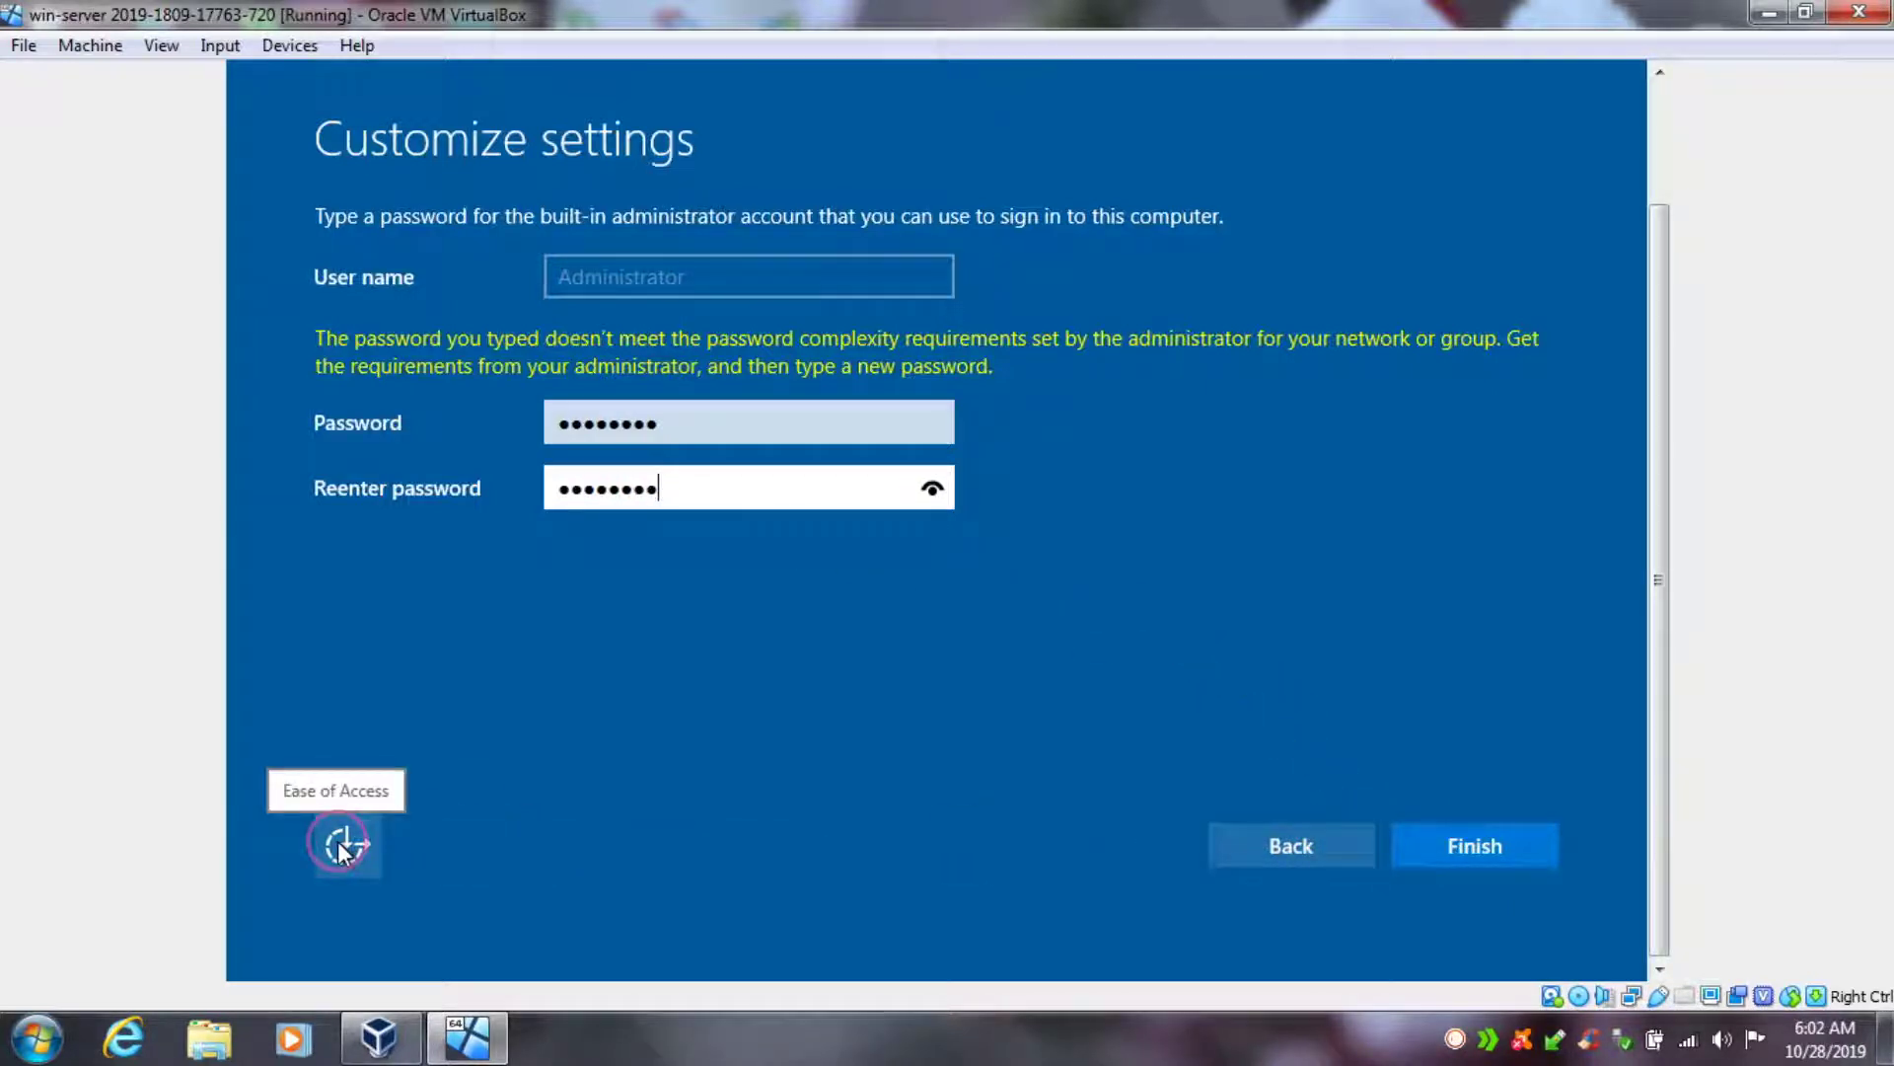
click(1287, 840)
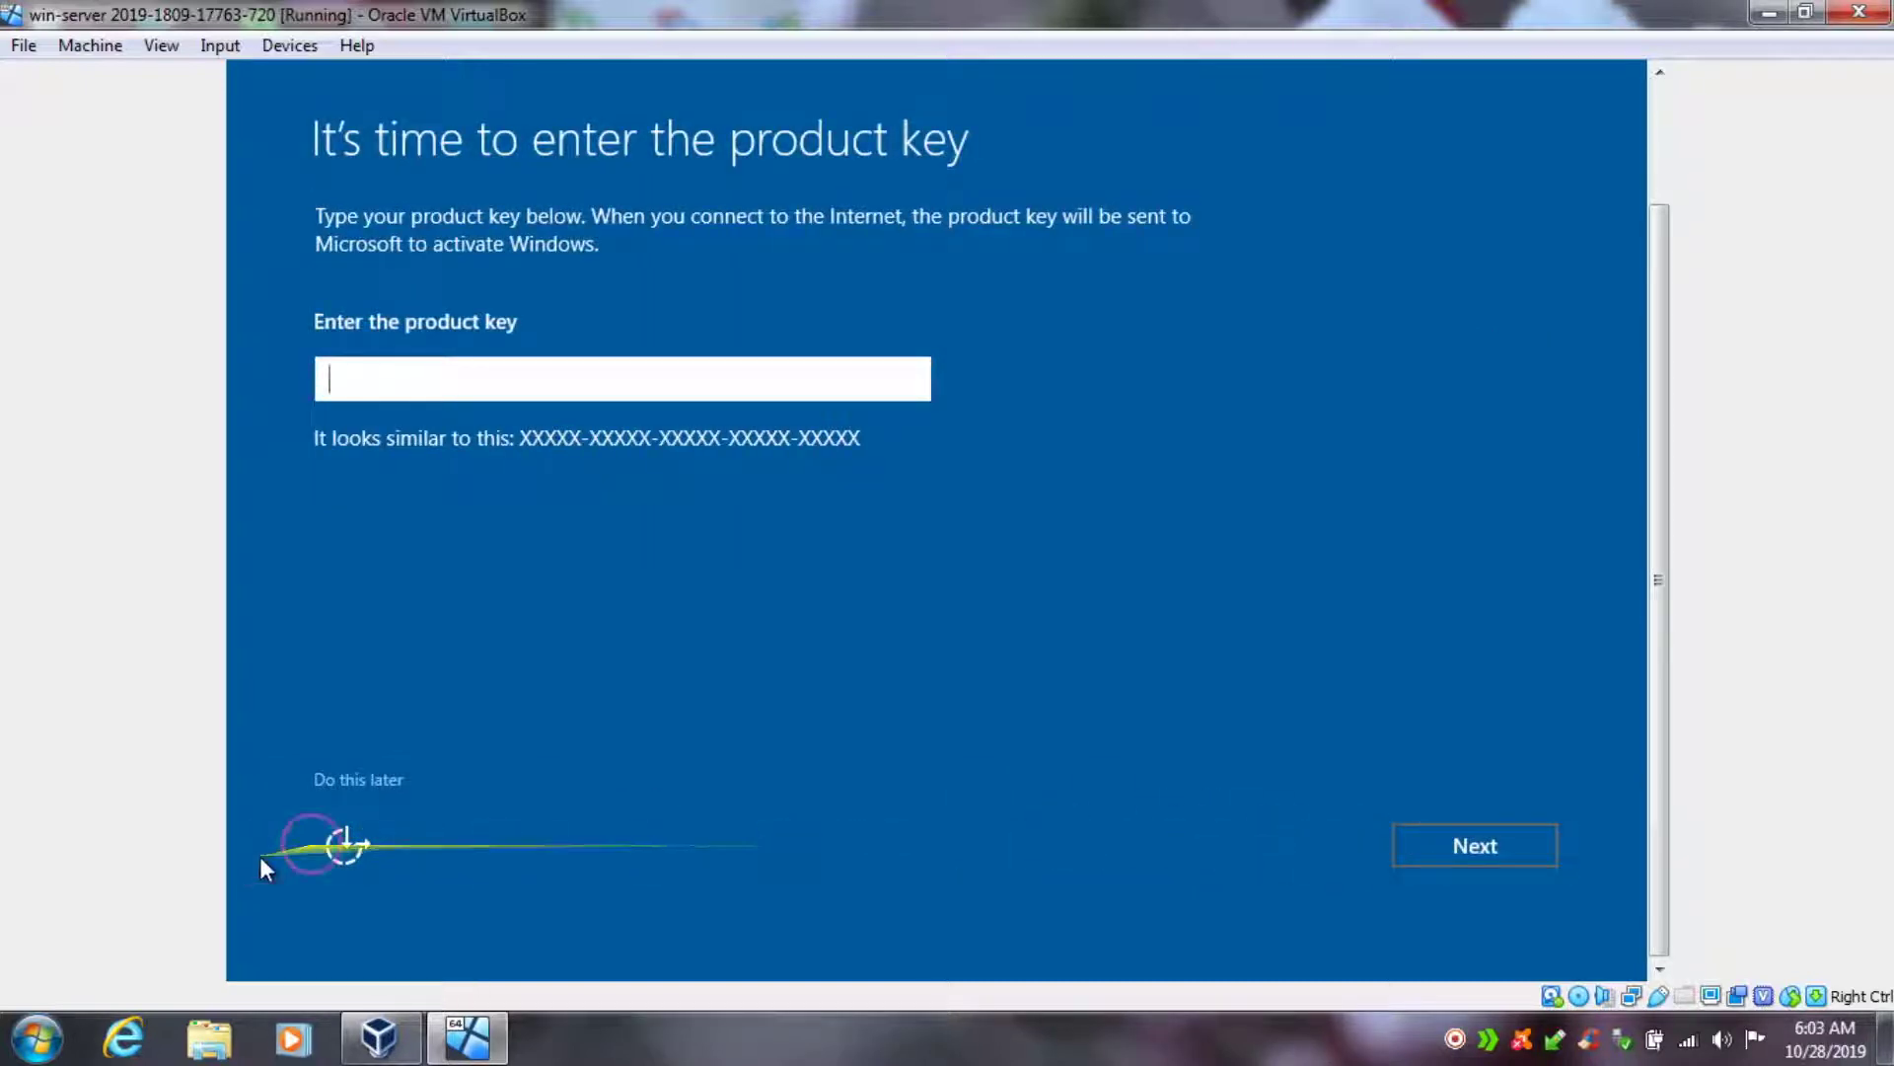
Toggle the Ease of Access menu, choose 'Do this later', and resubmit the password on Customize settings
click(357, 843)
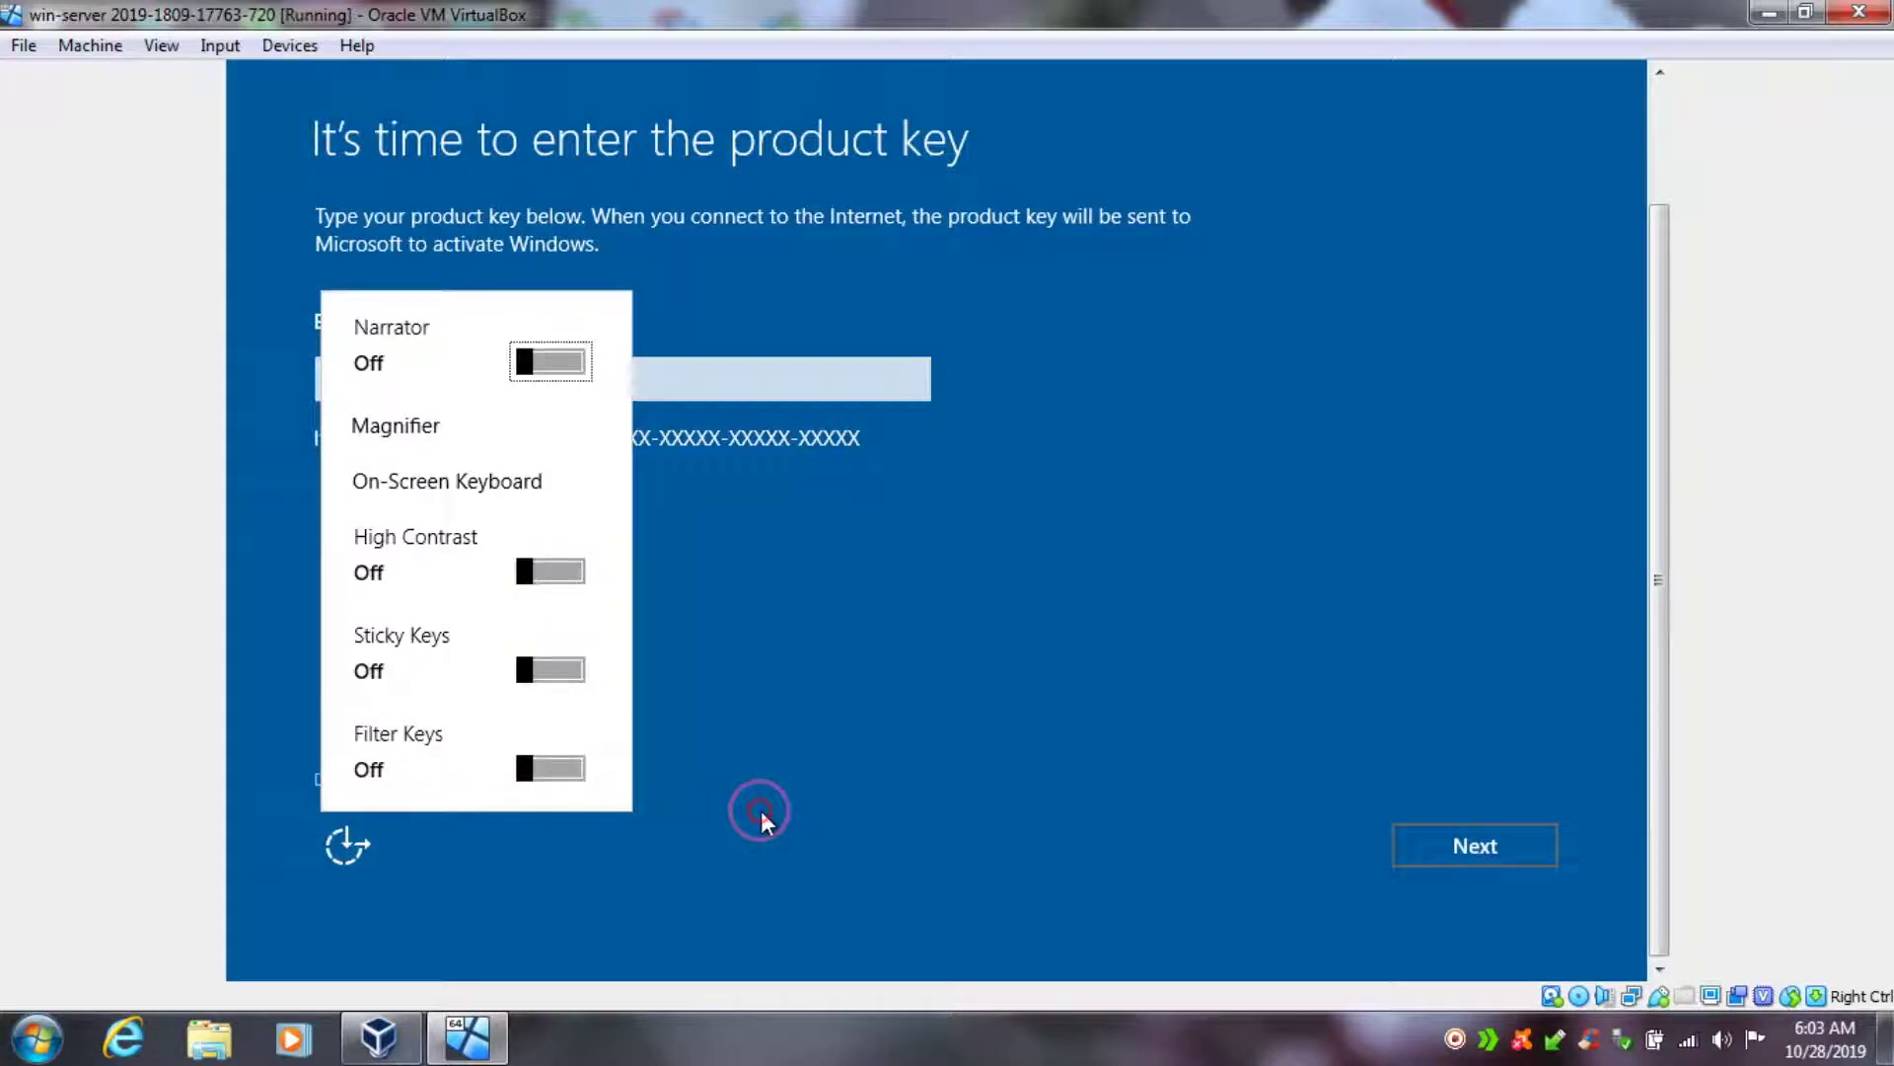
click(286, 701)
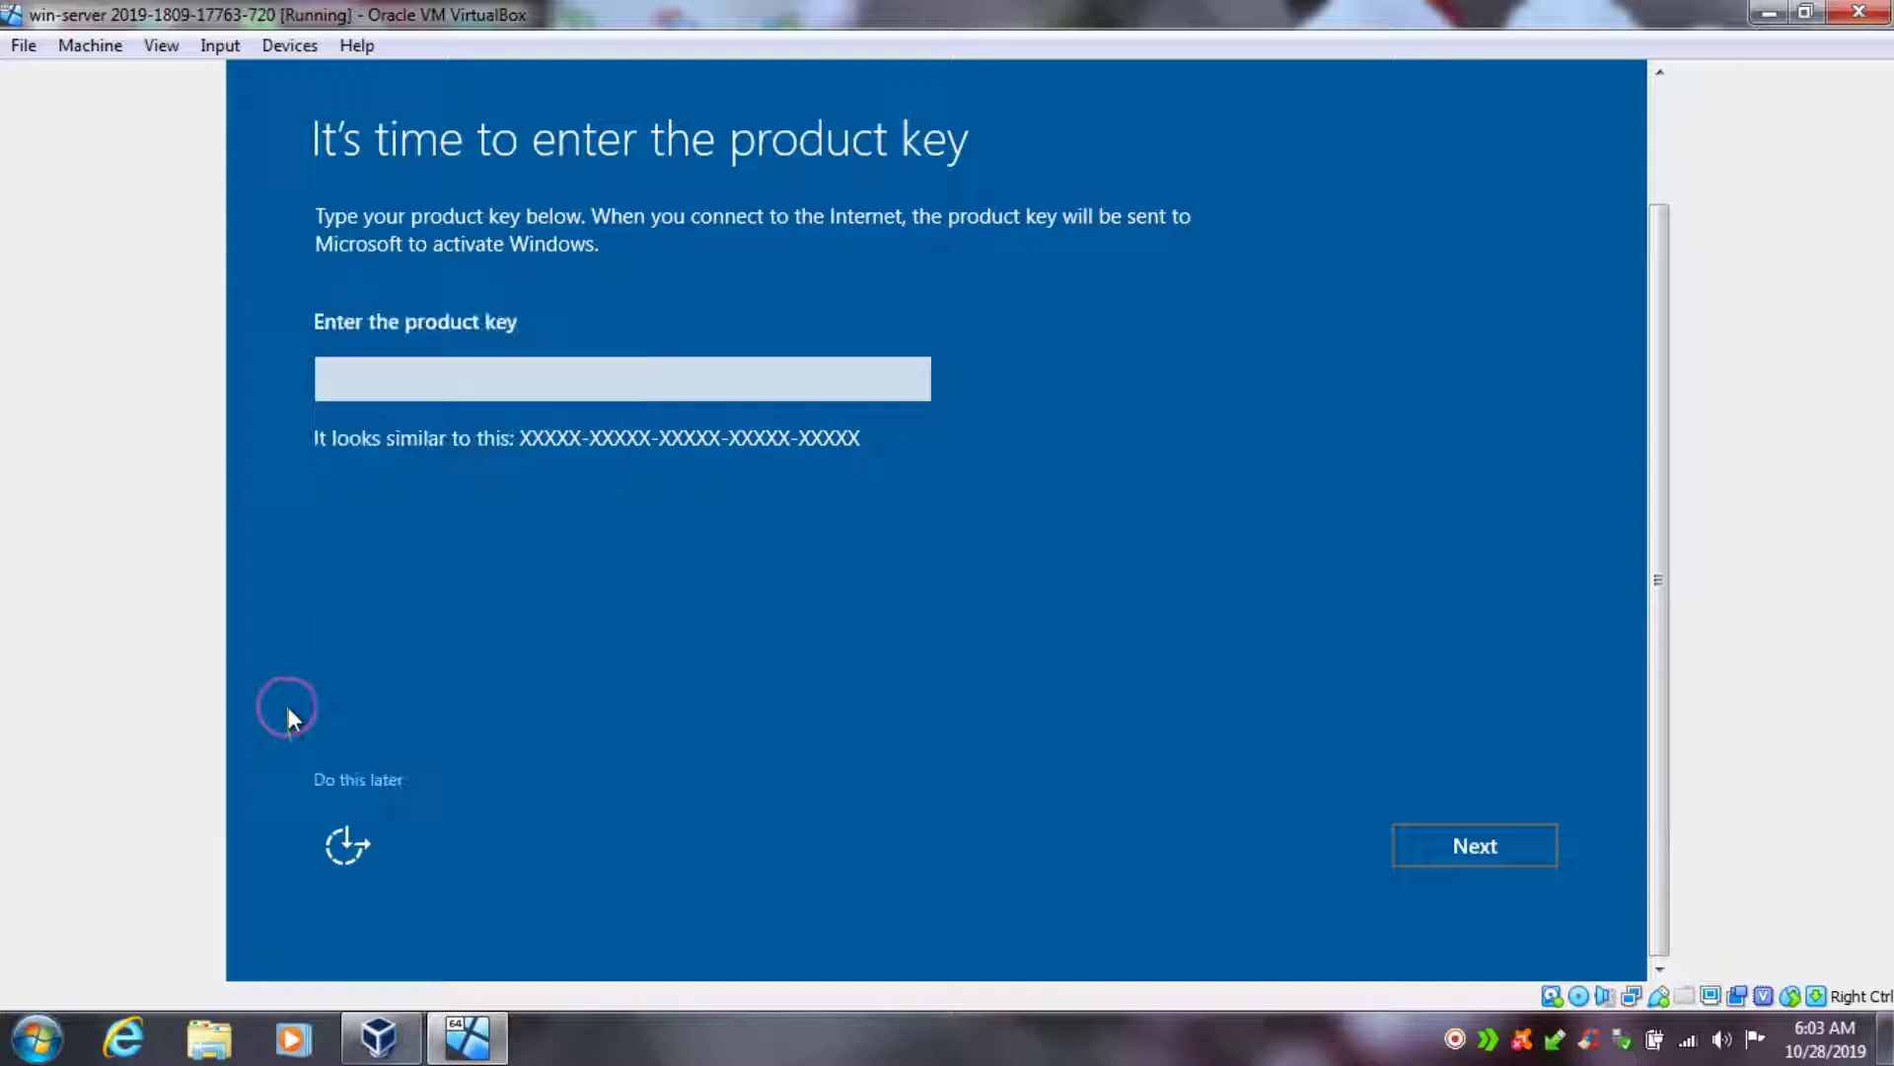
click(365, 779)
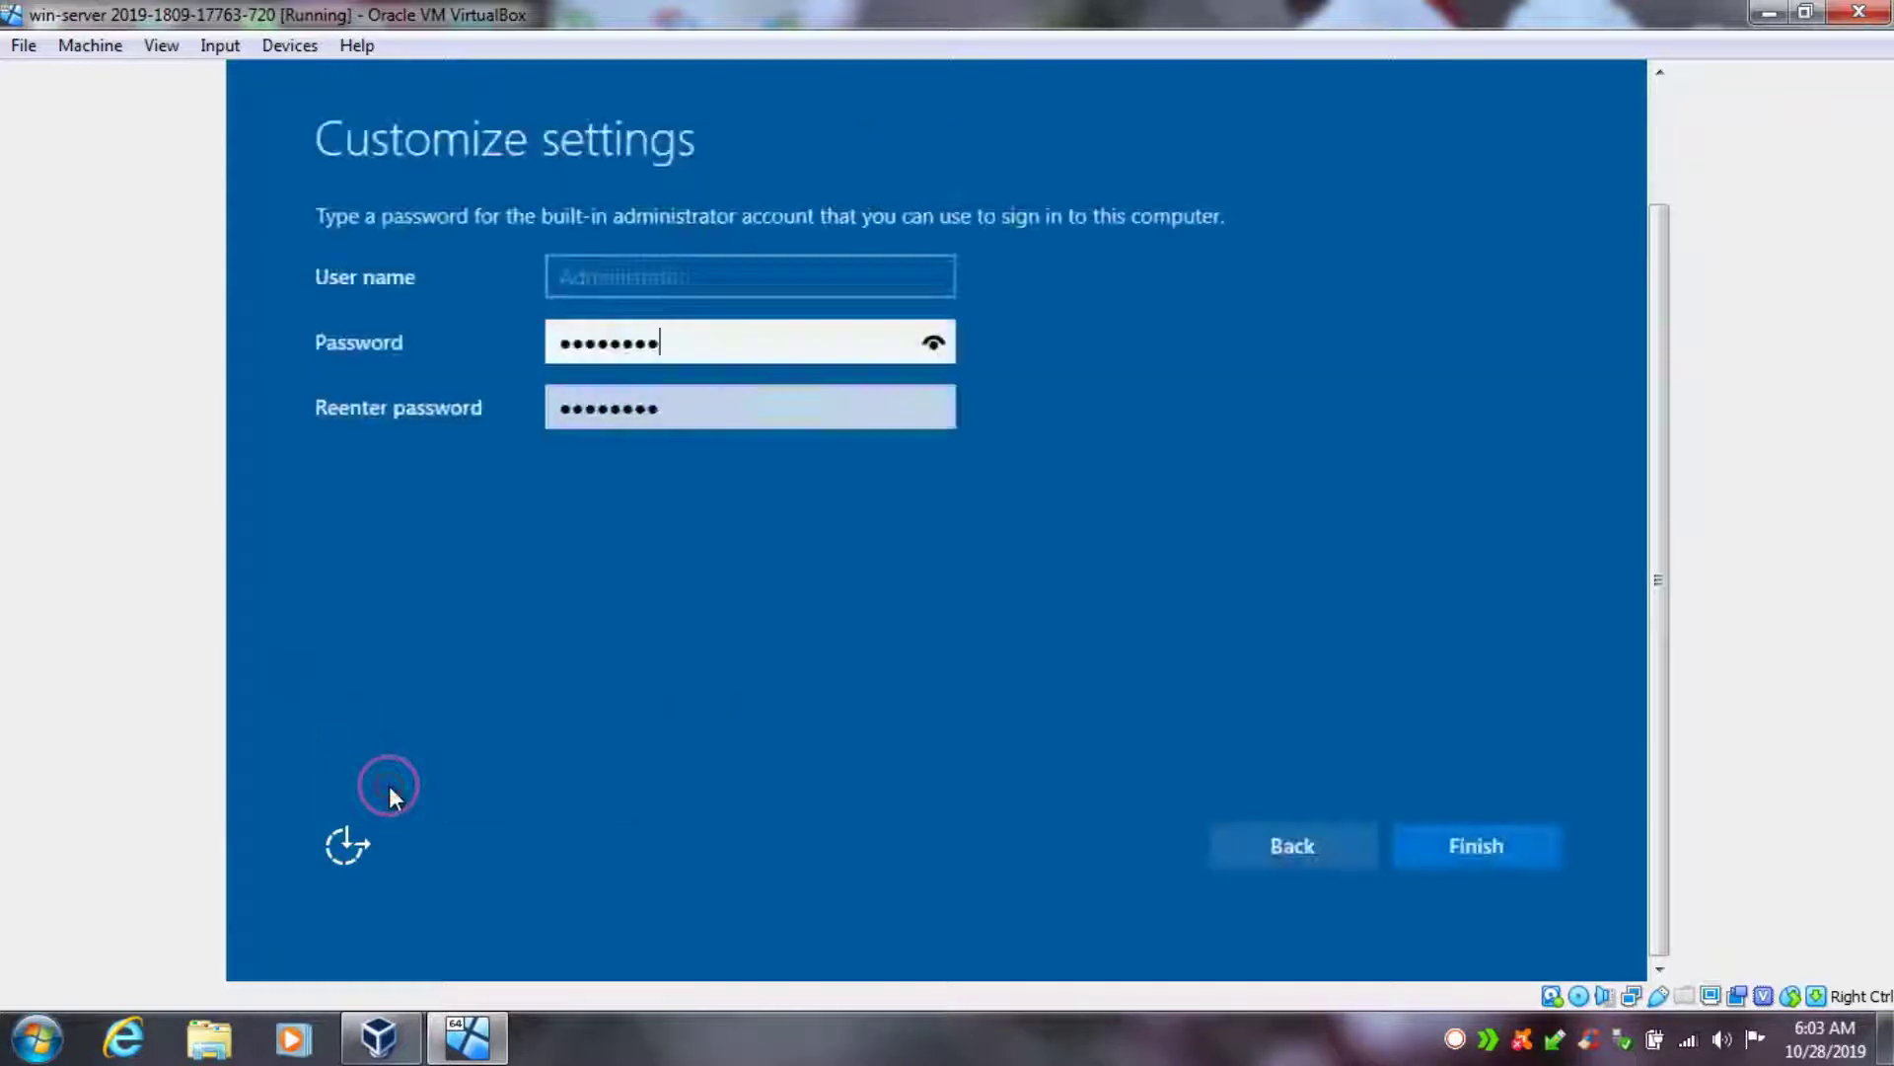
click(1490, 845)
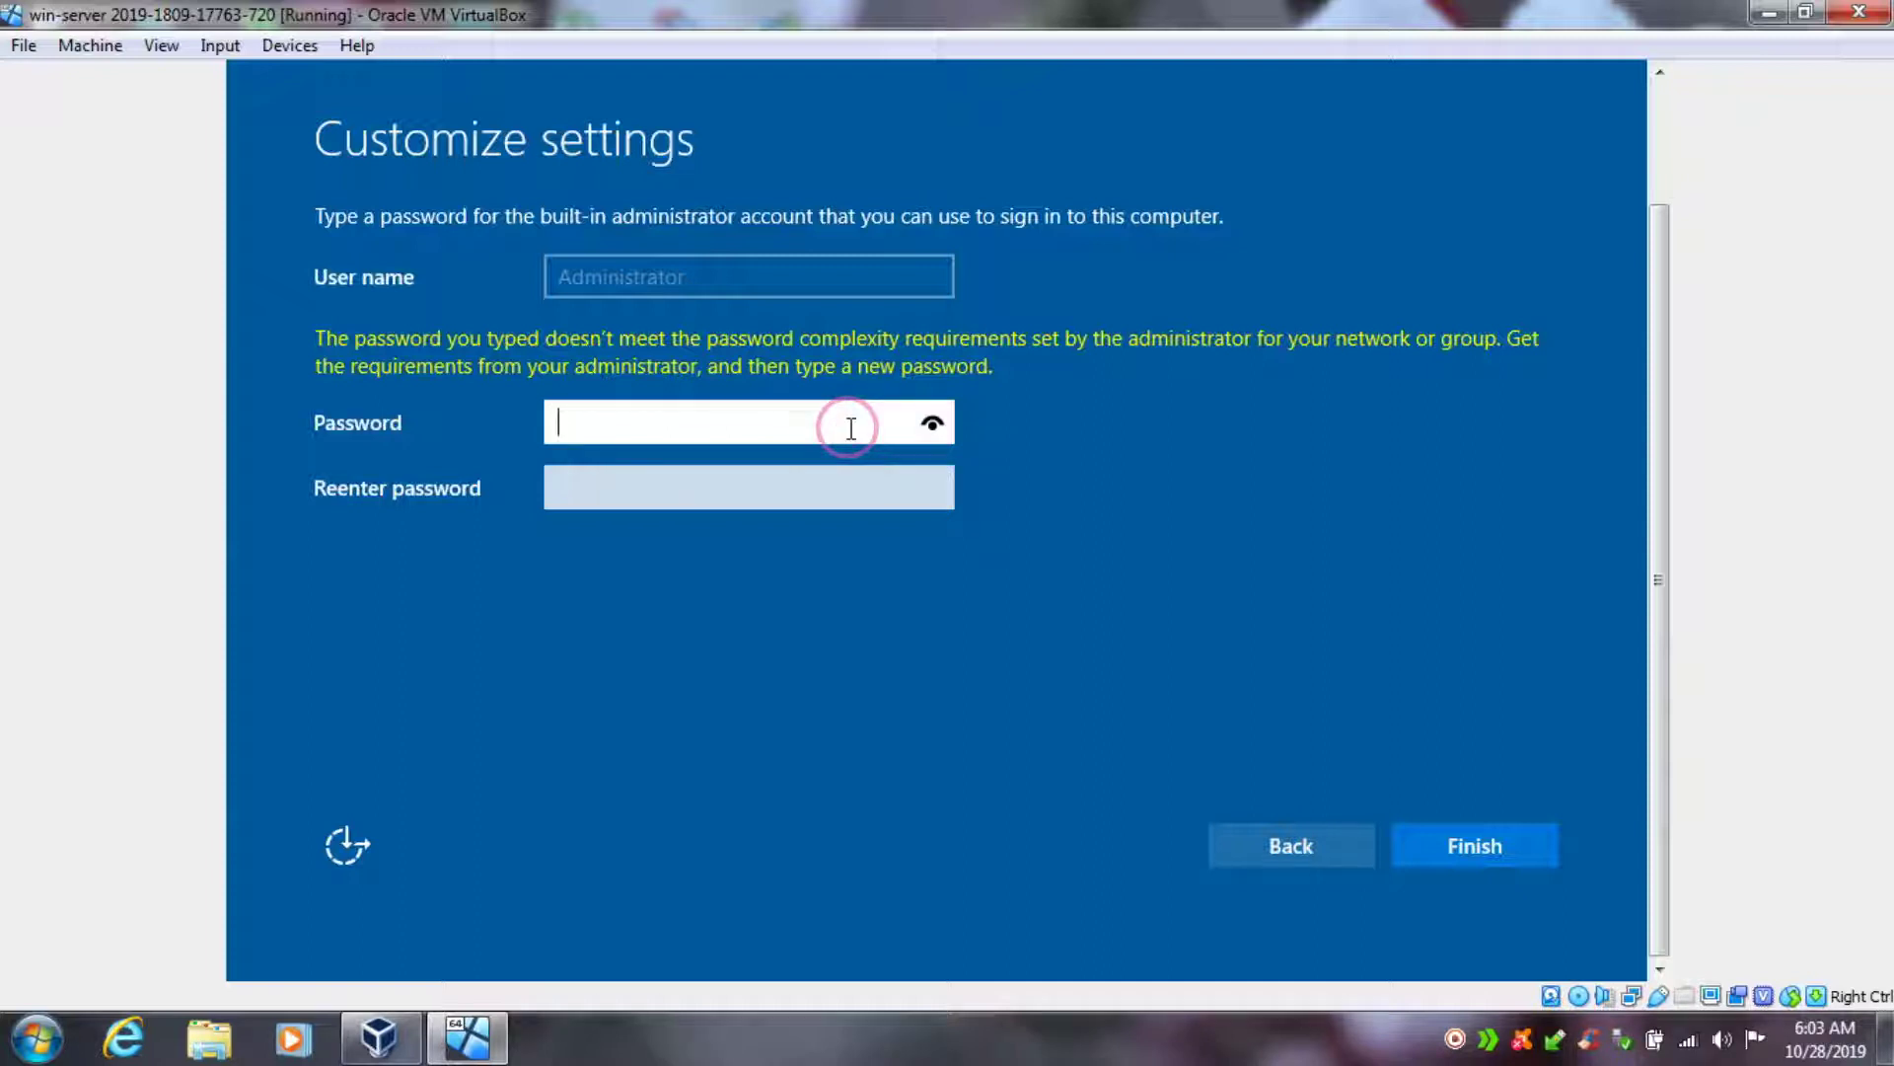
Type a new eight-character administrator password in Password and Reenter password, then click Finish
text(Pass)
key(BackSpace)
key(BackSpace)
key(BackSpace)
key(BackSpace)
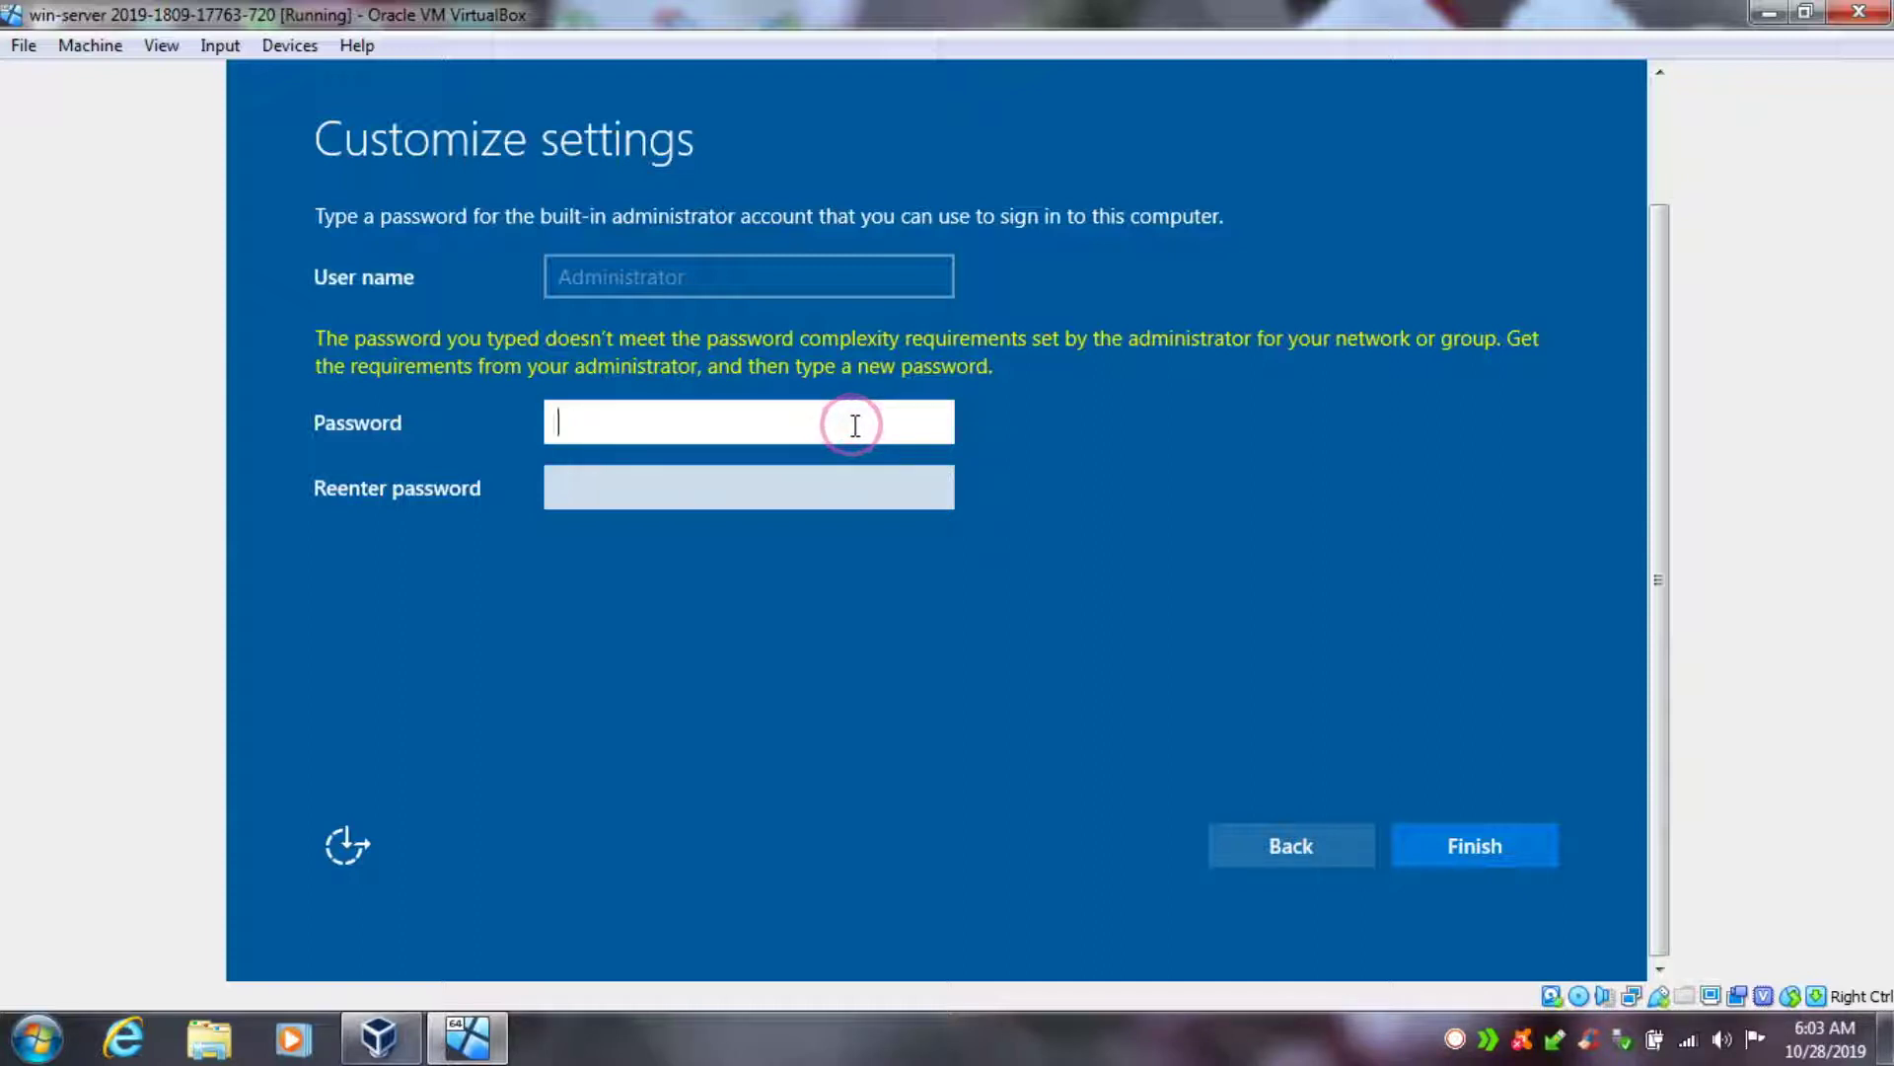
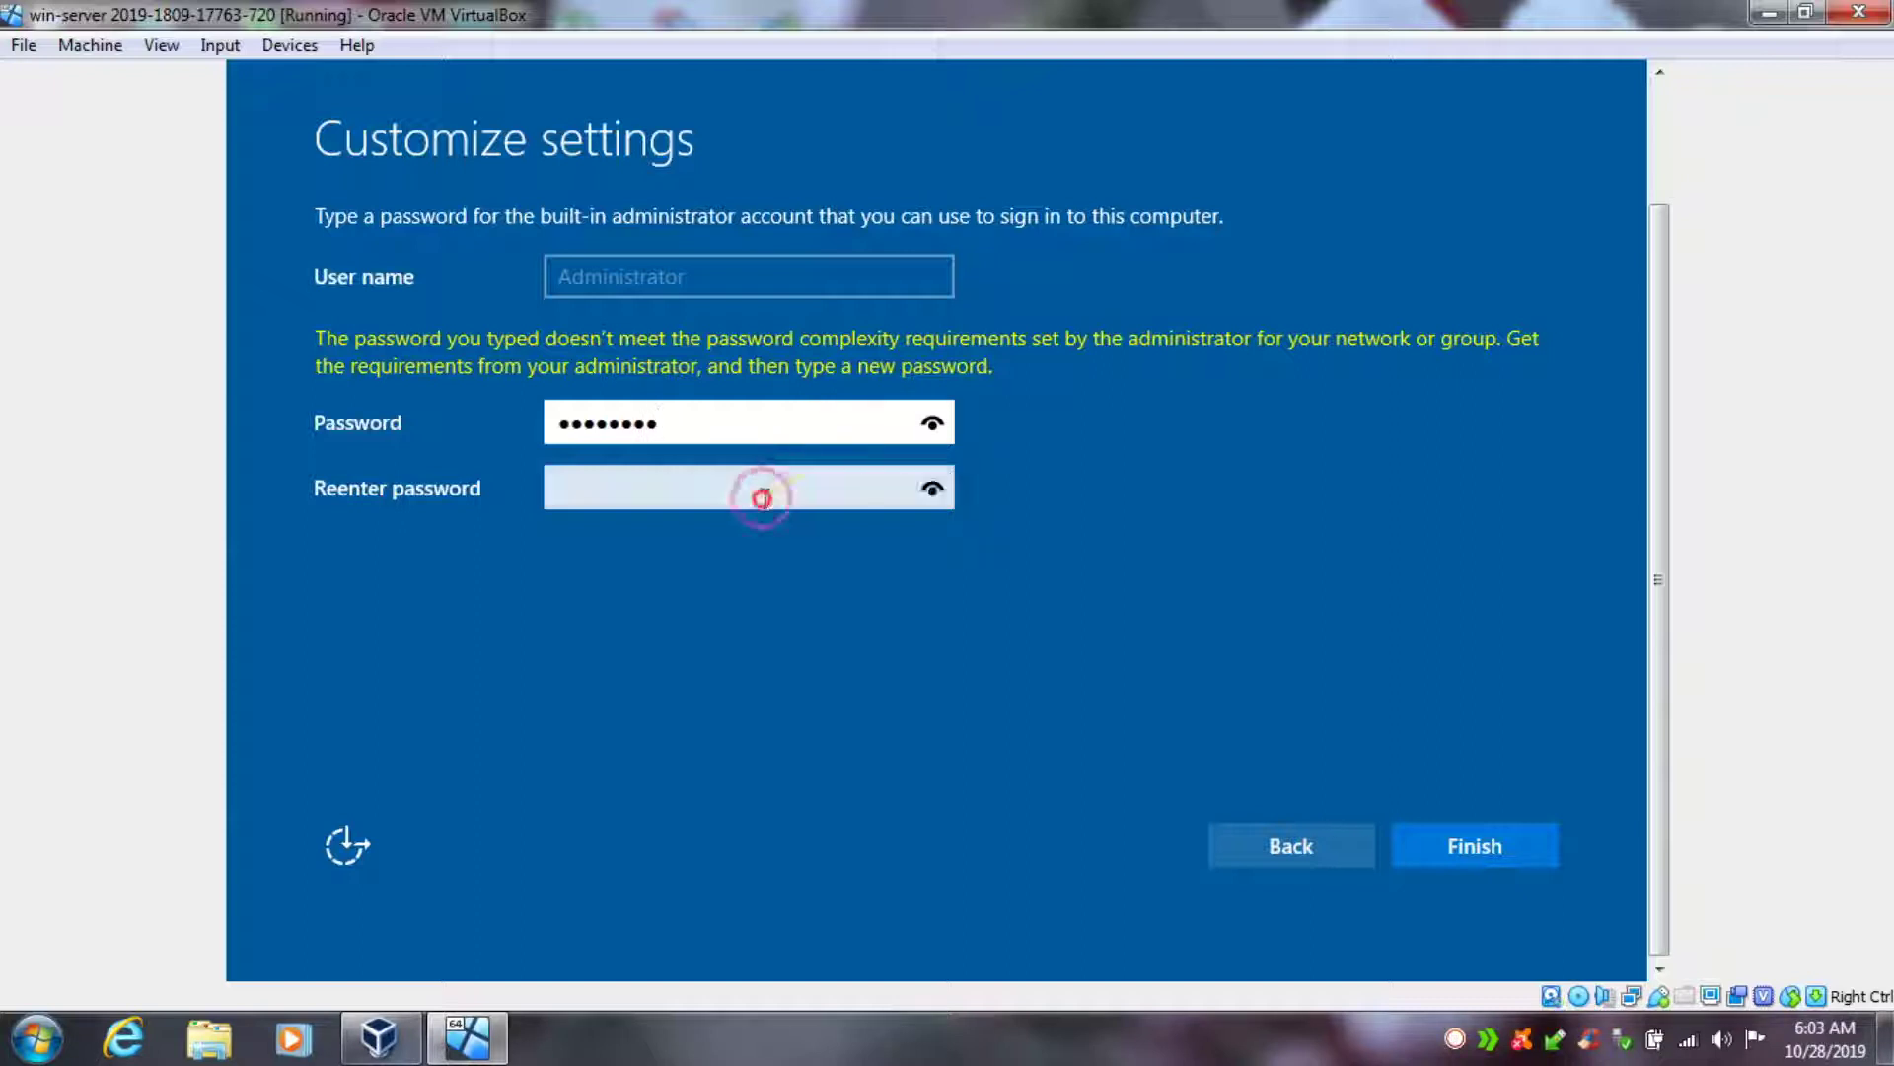
click(763, 492)
text(••••••)
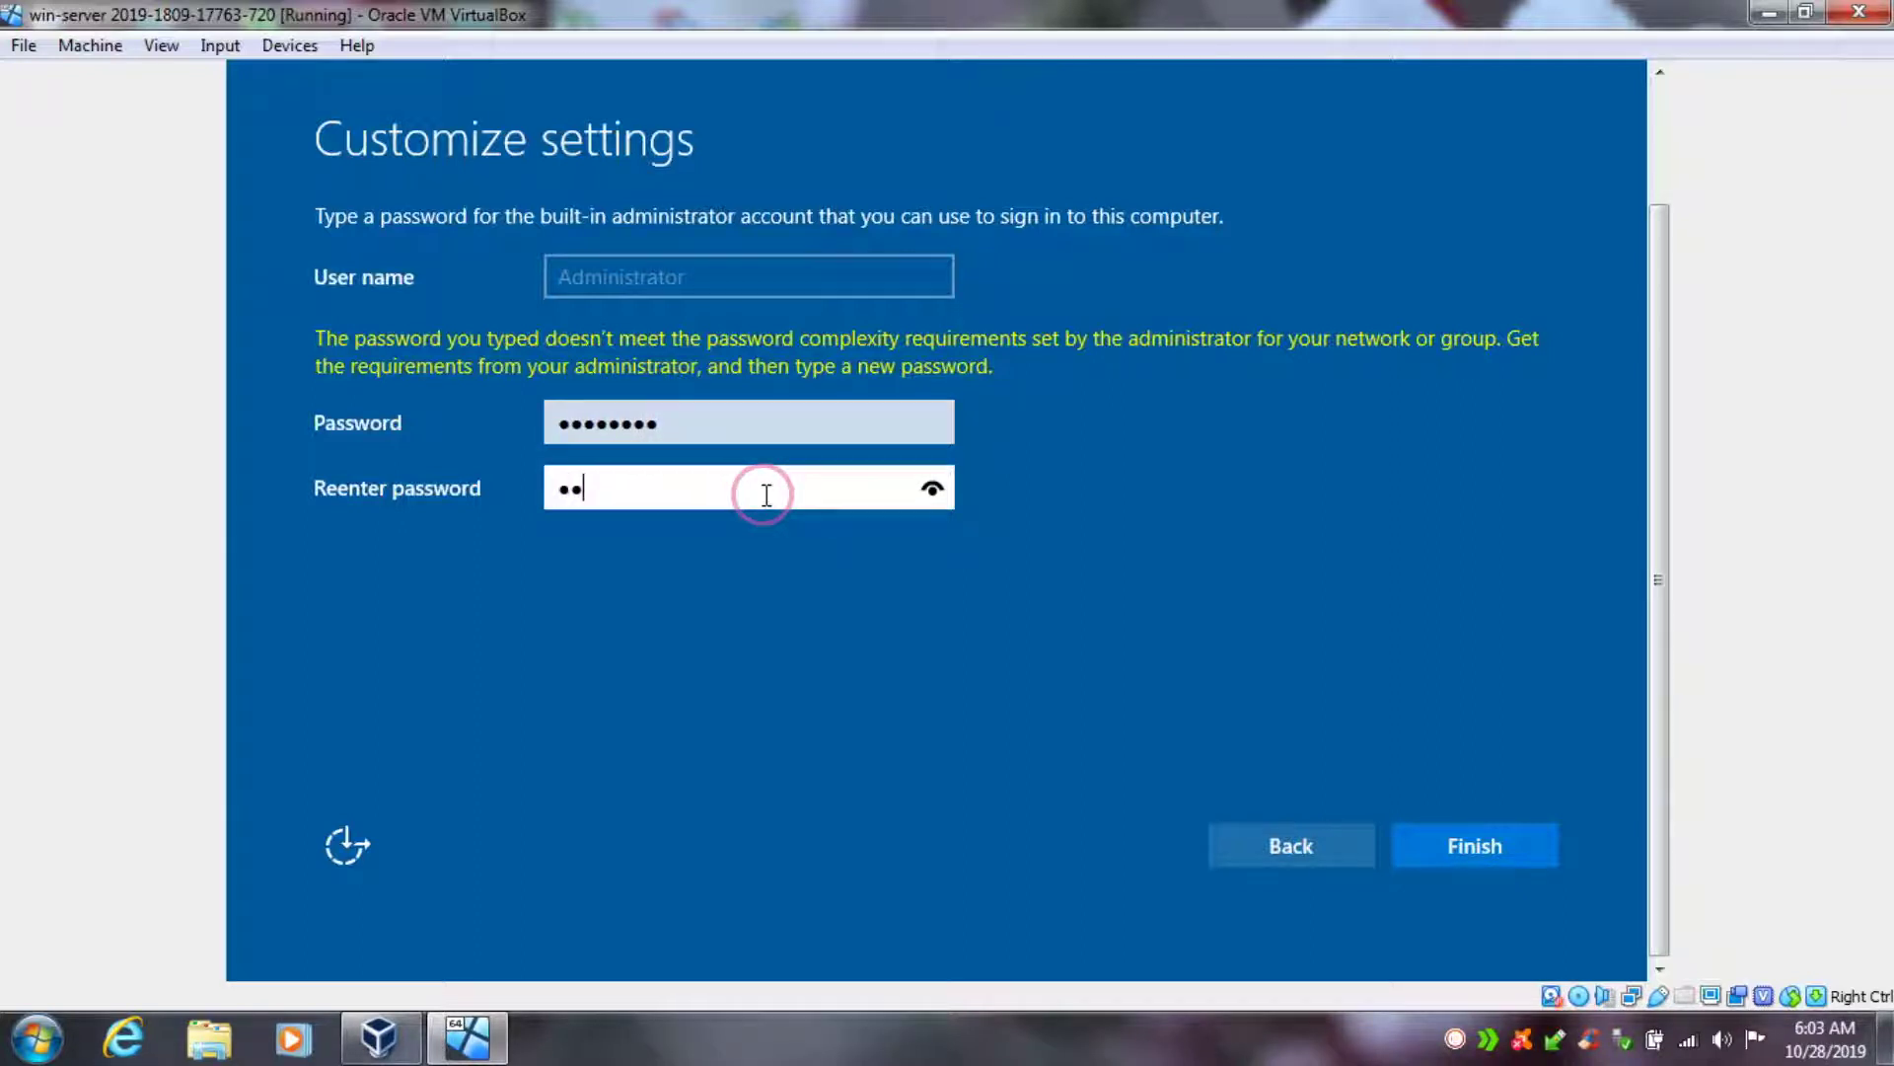
text(•)
click(701, 432)
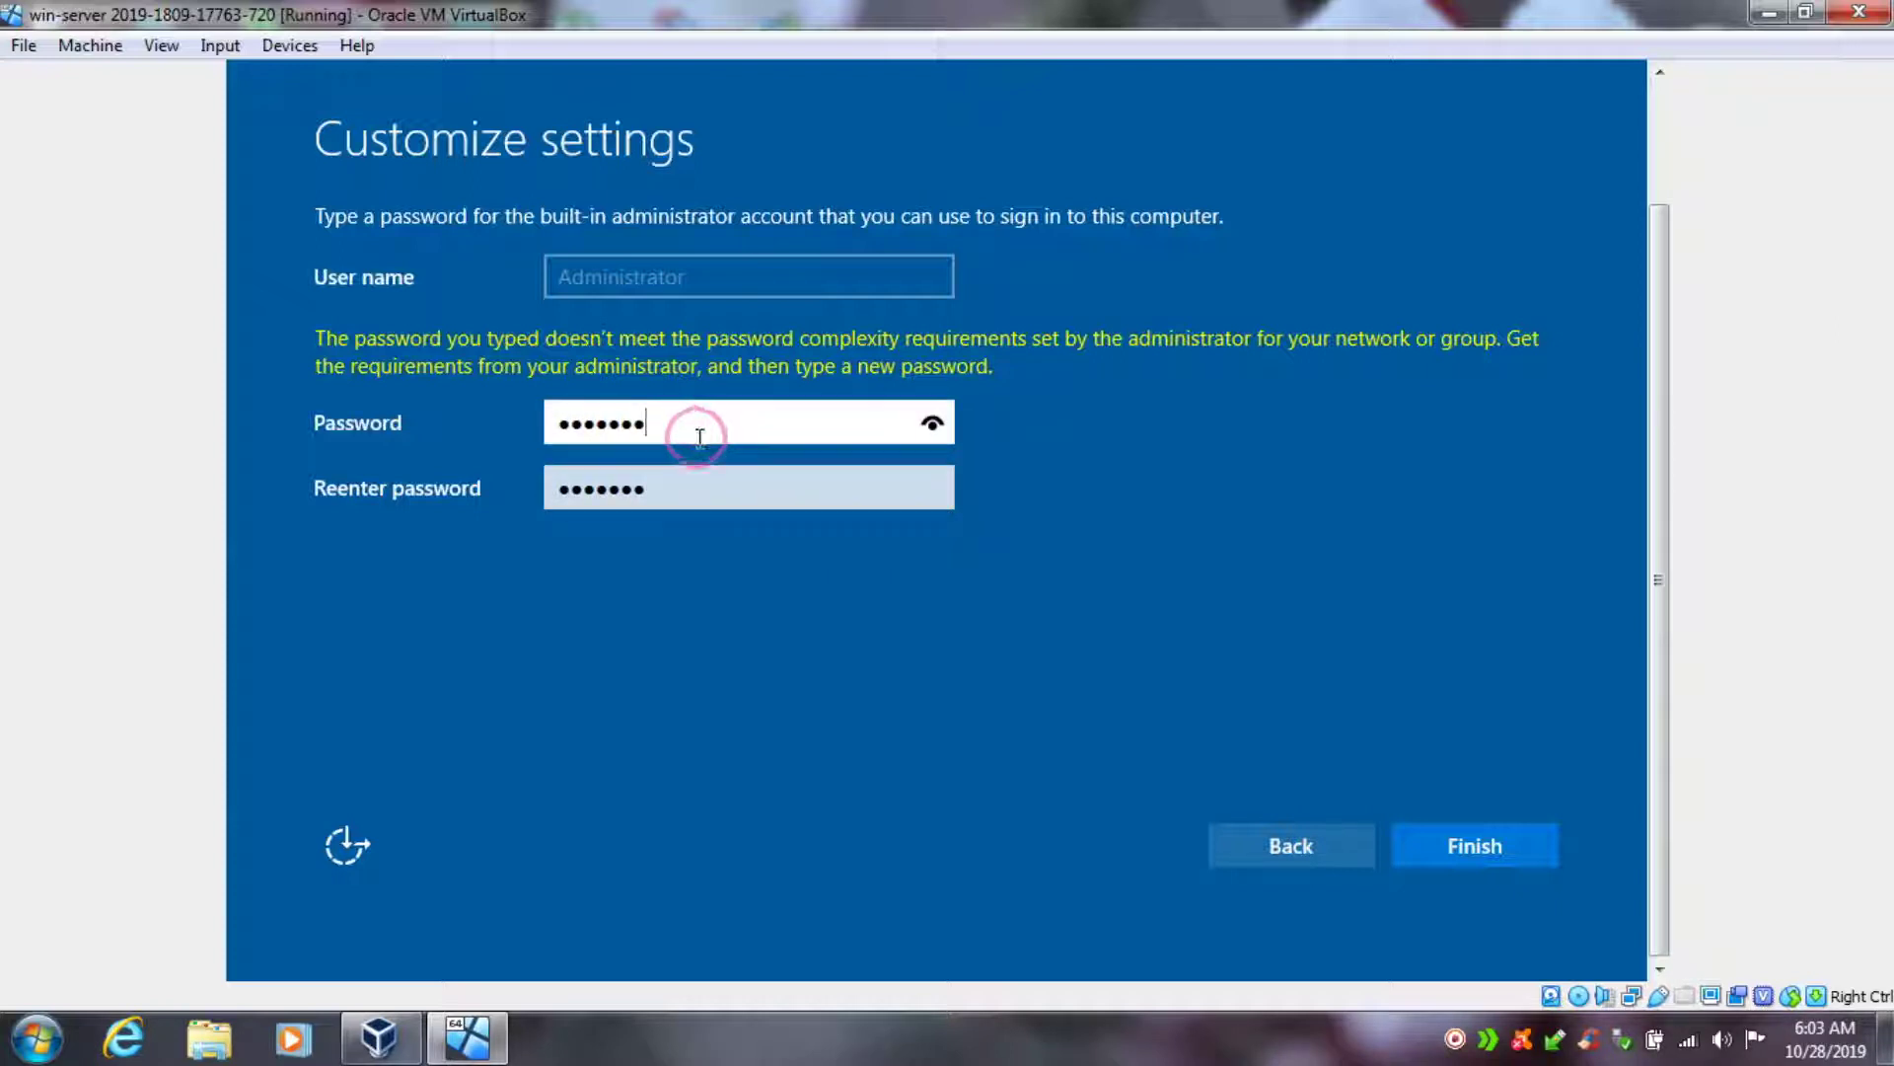
click(679, 484)
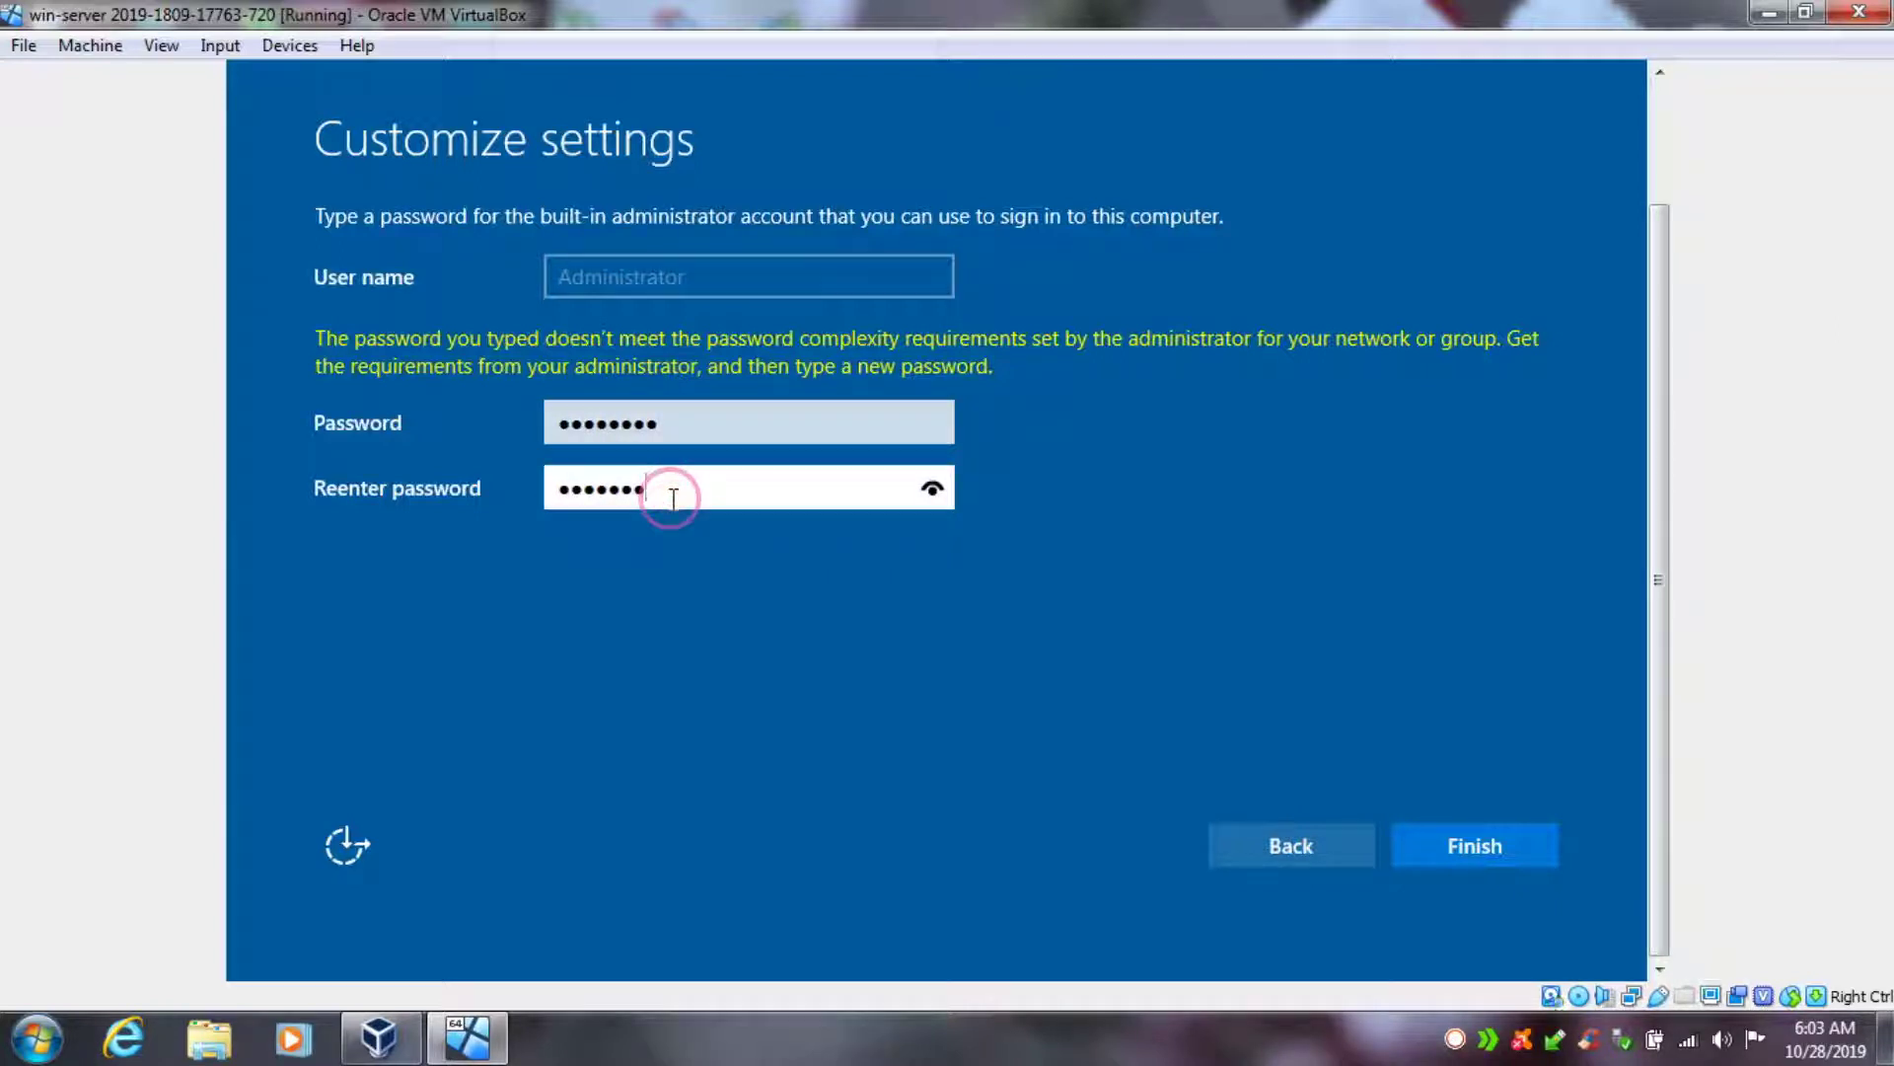
text(•)
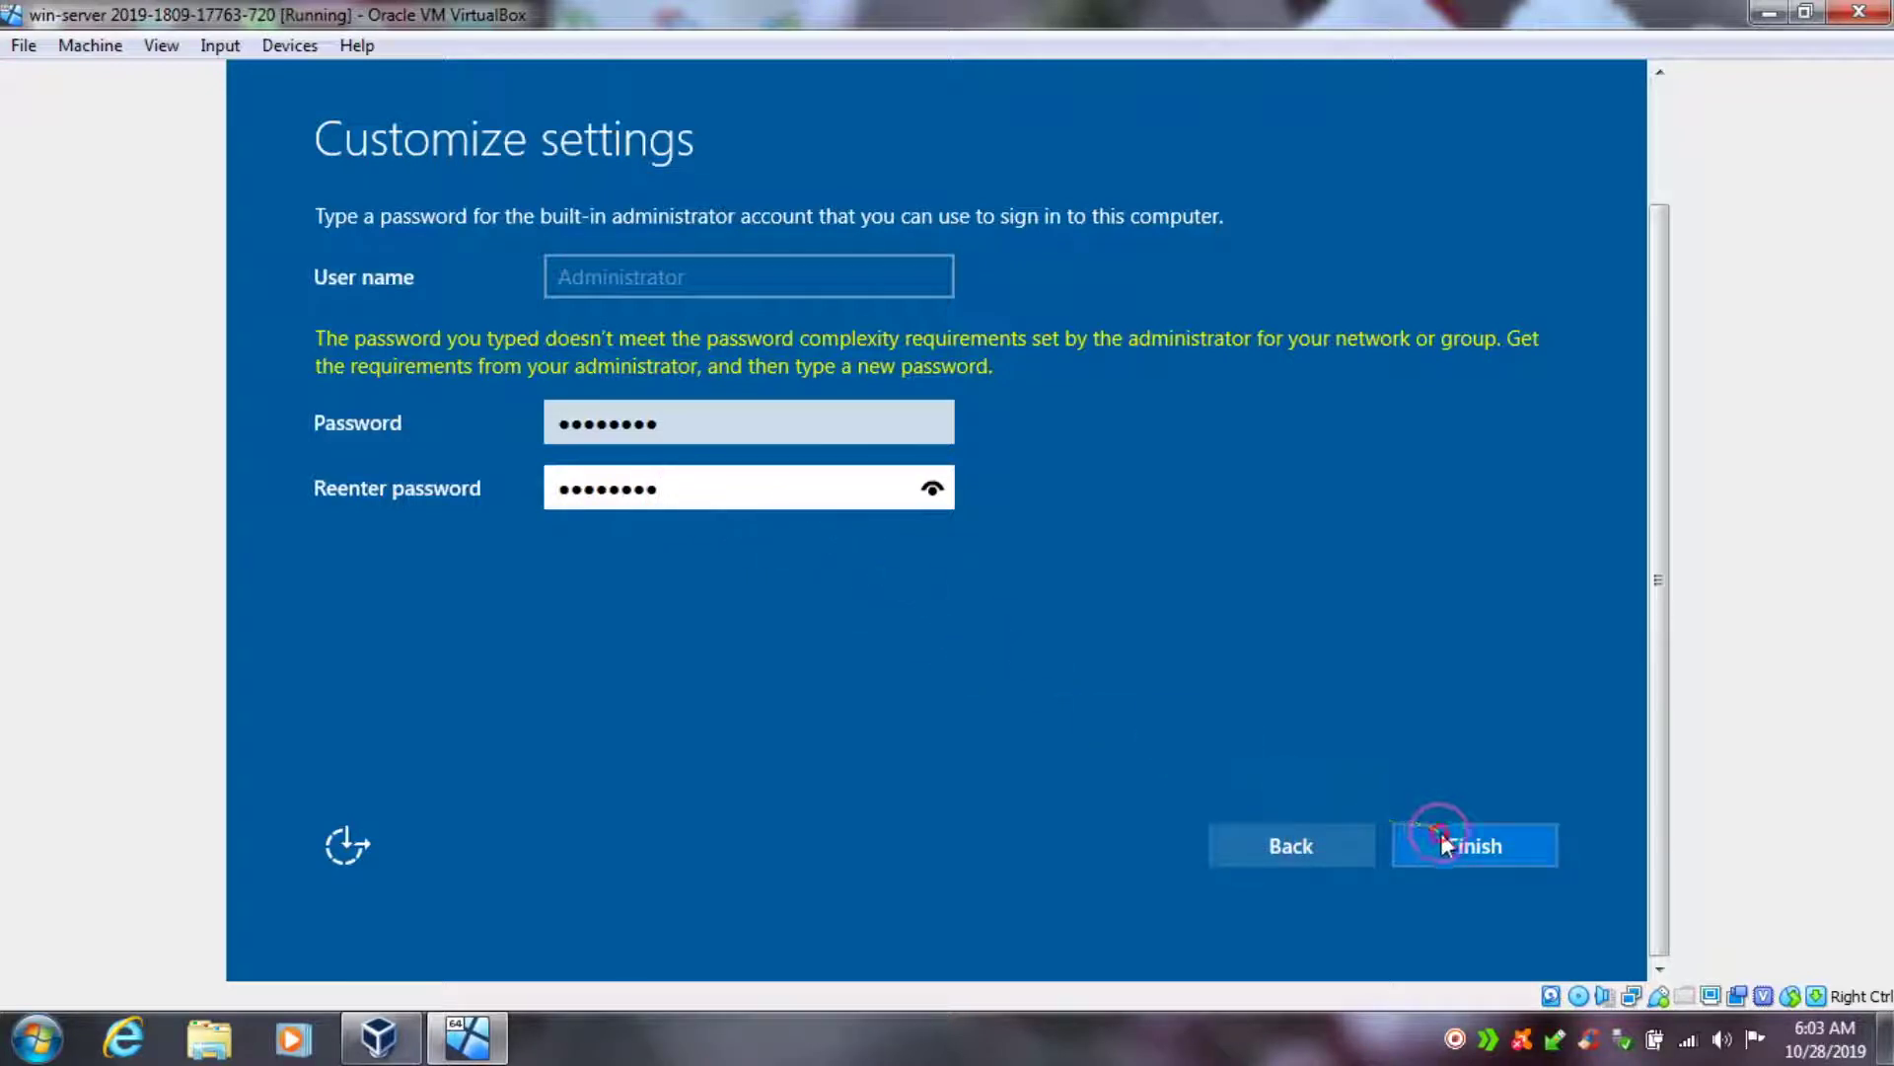
click(1440, 835)
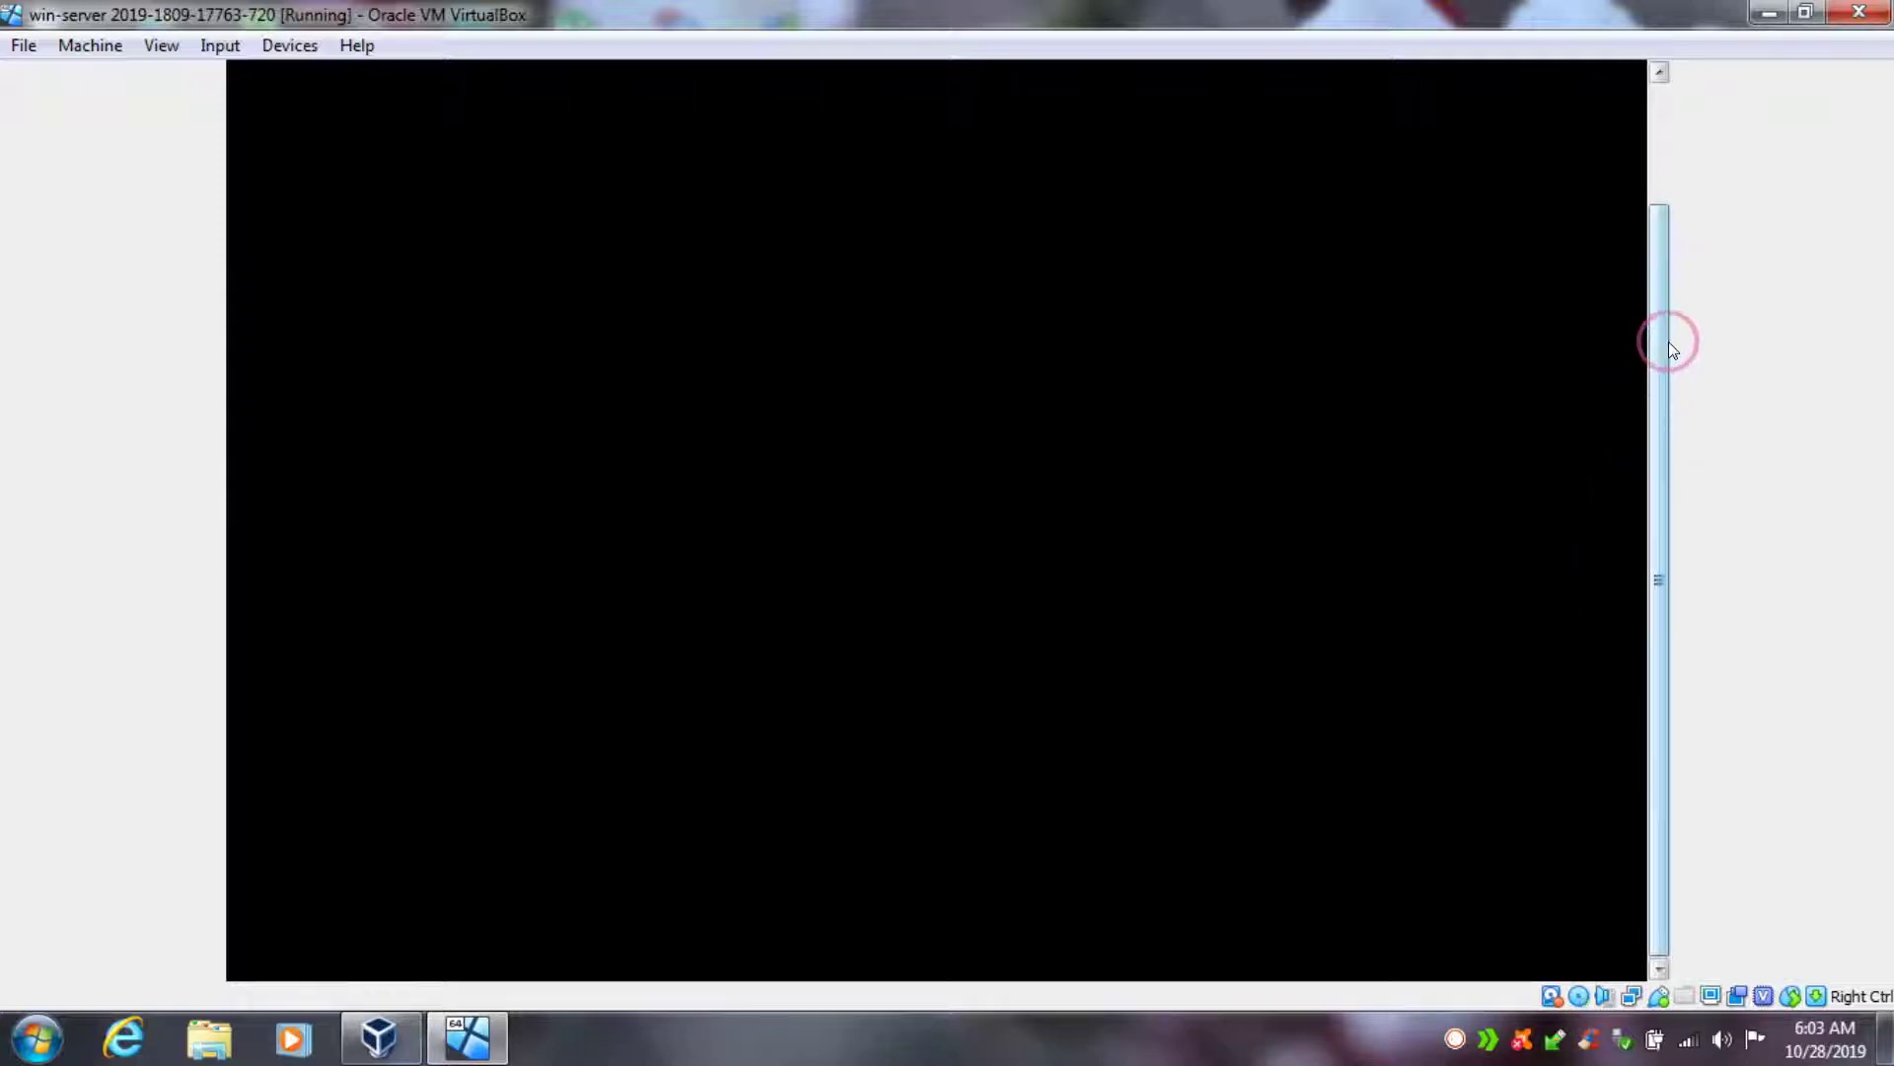
Scroll the VM window while settings finalize and the Dism.exe console starts enabling features
drag(1657, 376, 1661, 305)
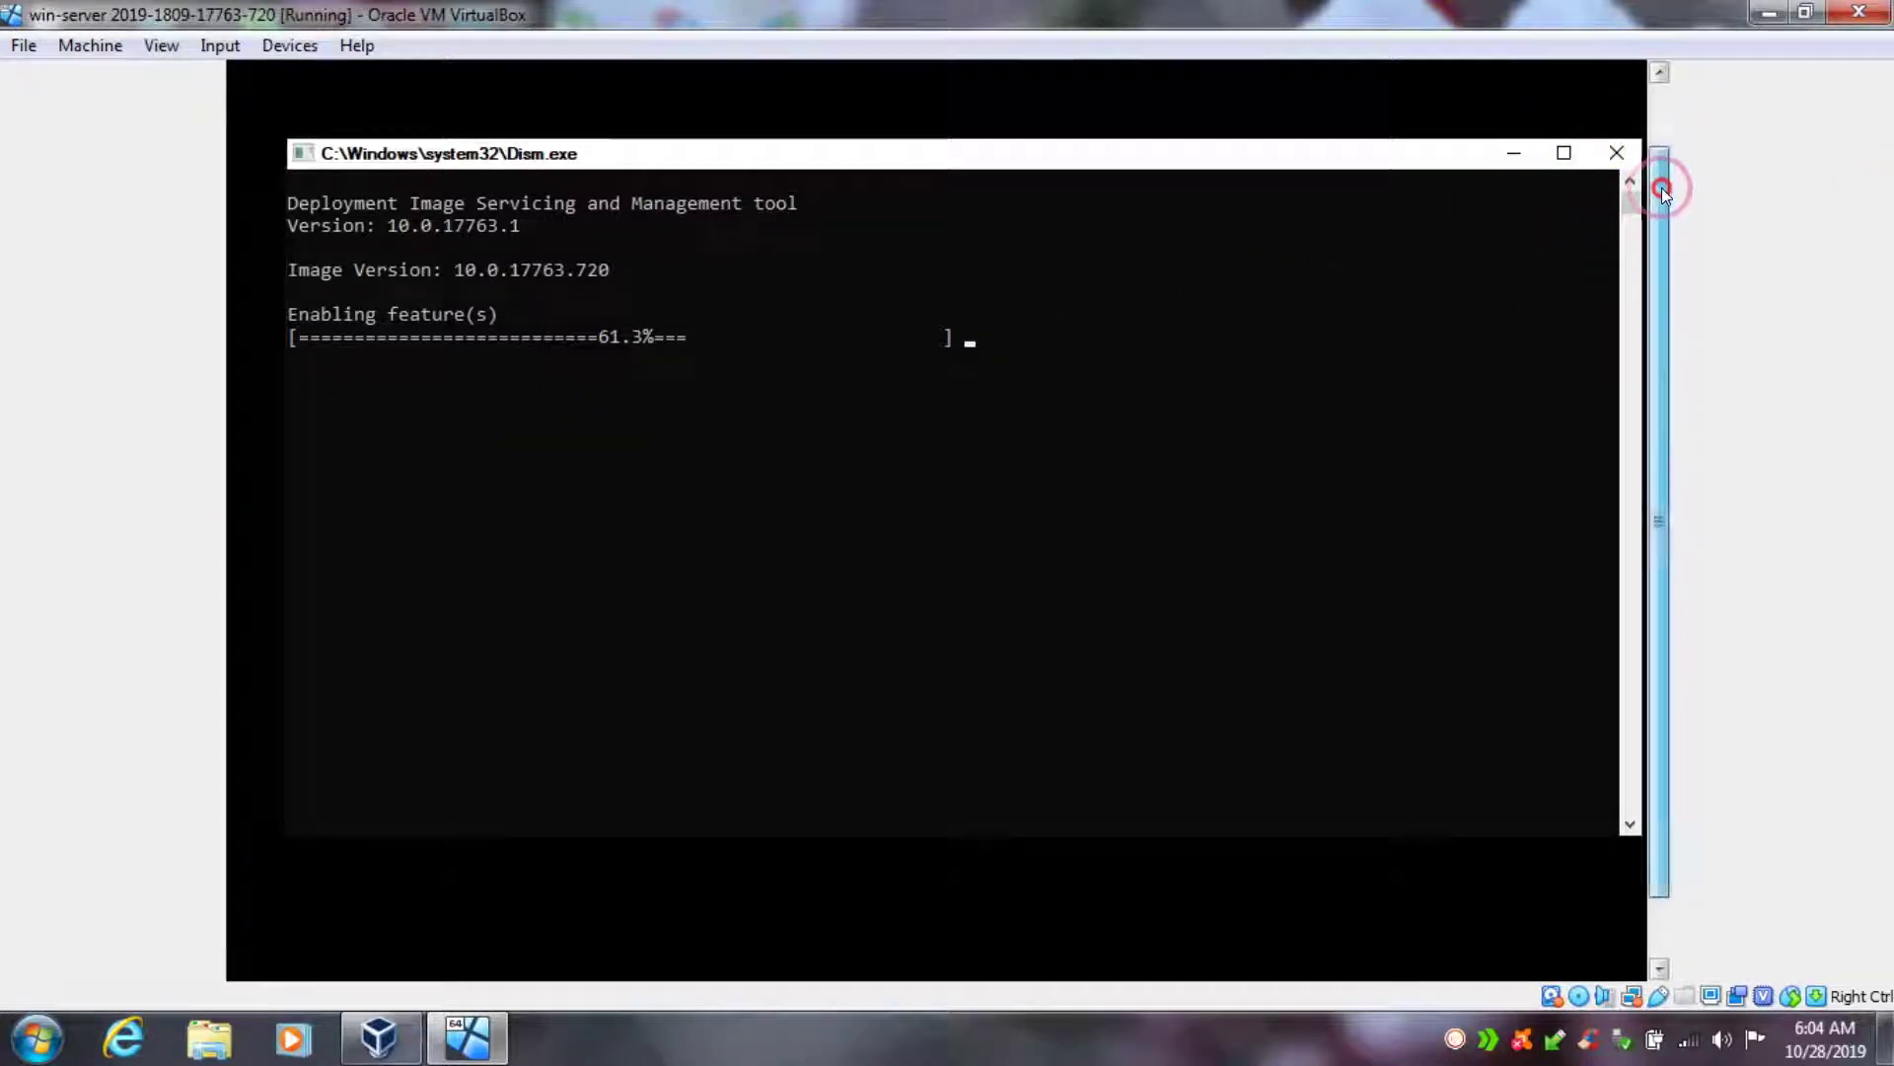
mouse_move(1661, 187)
mouse_down()
mouse_move(1662, 135)
mouse_move(1653, 195)
mouse_up()
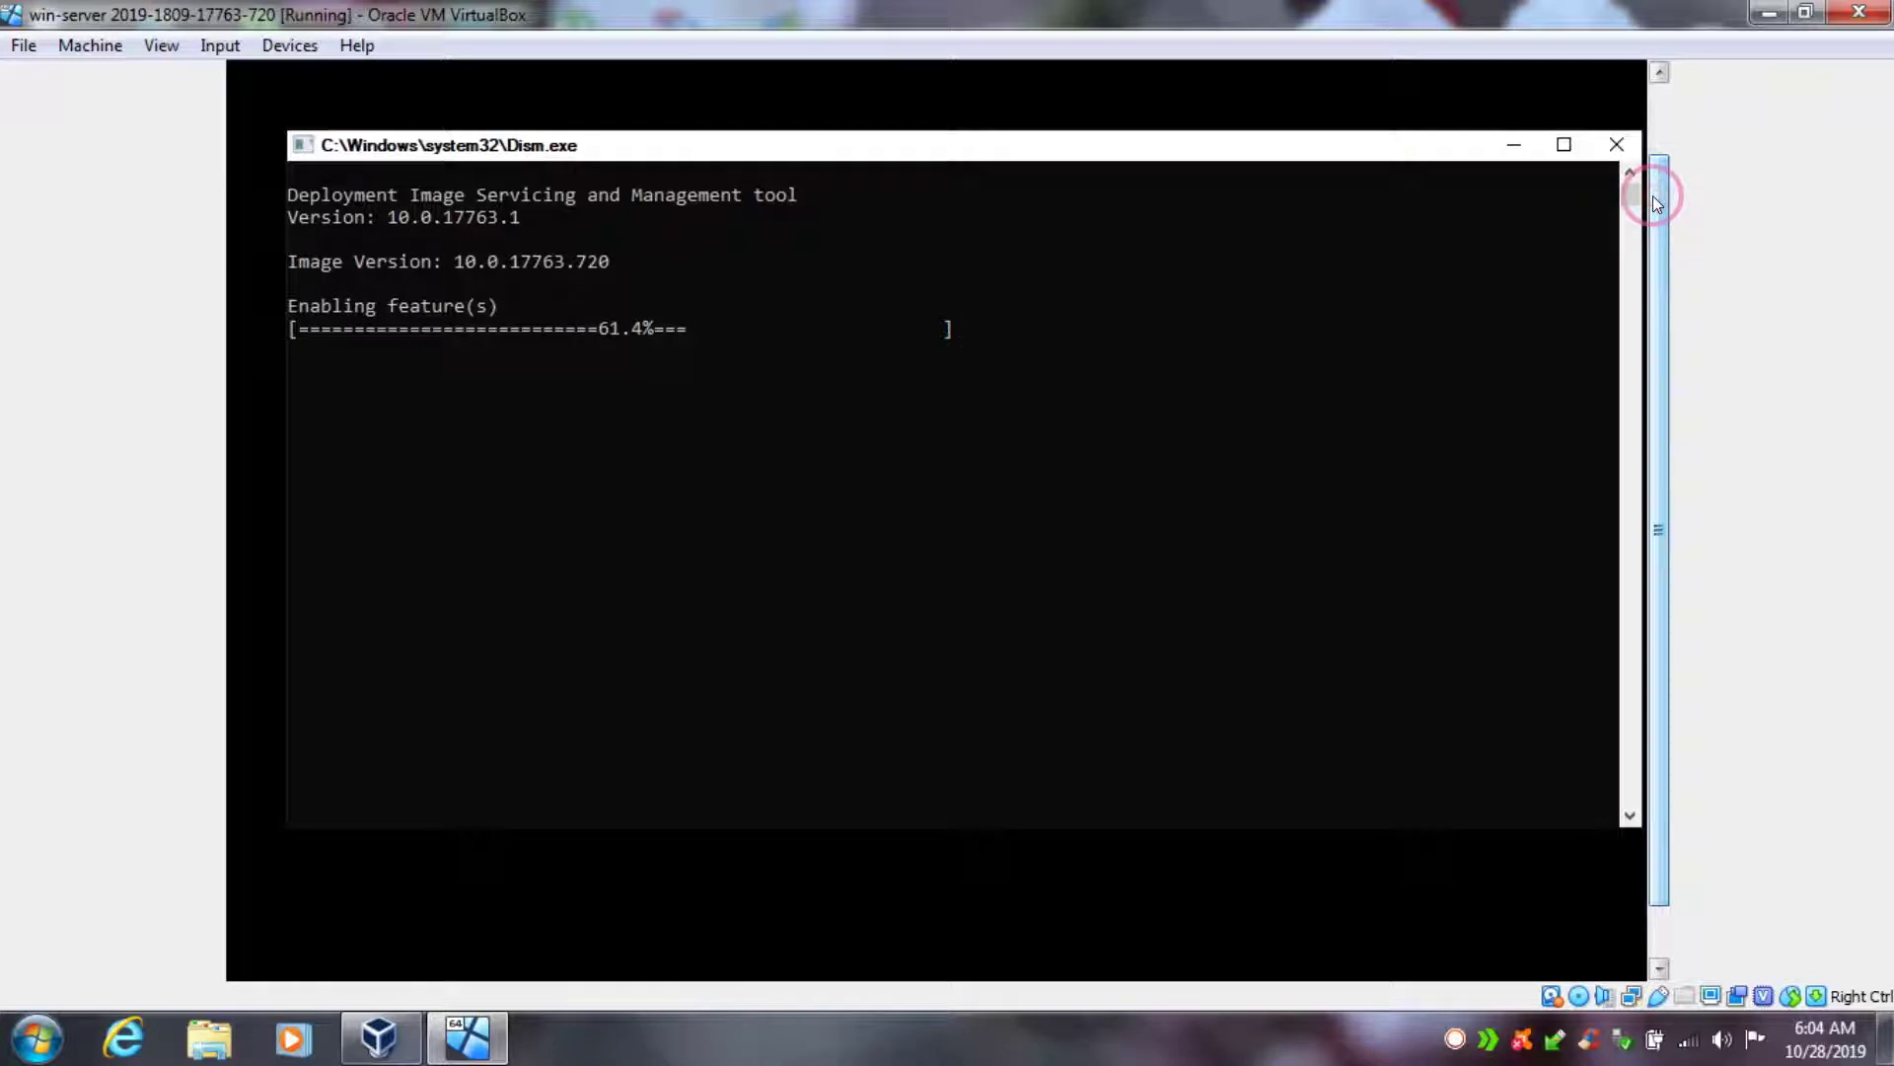
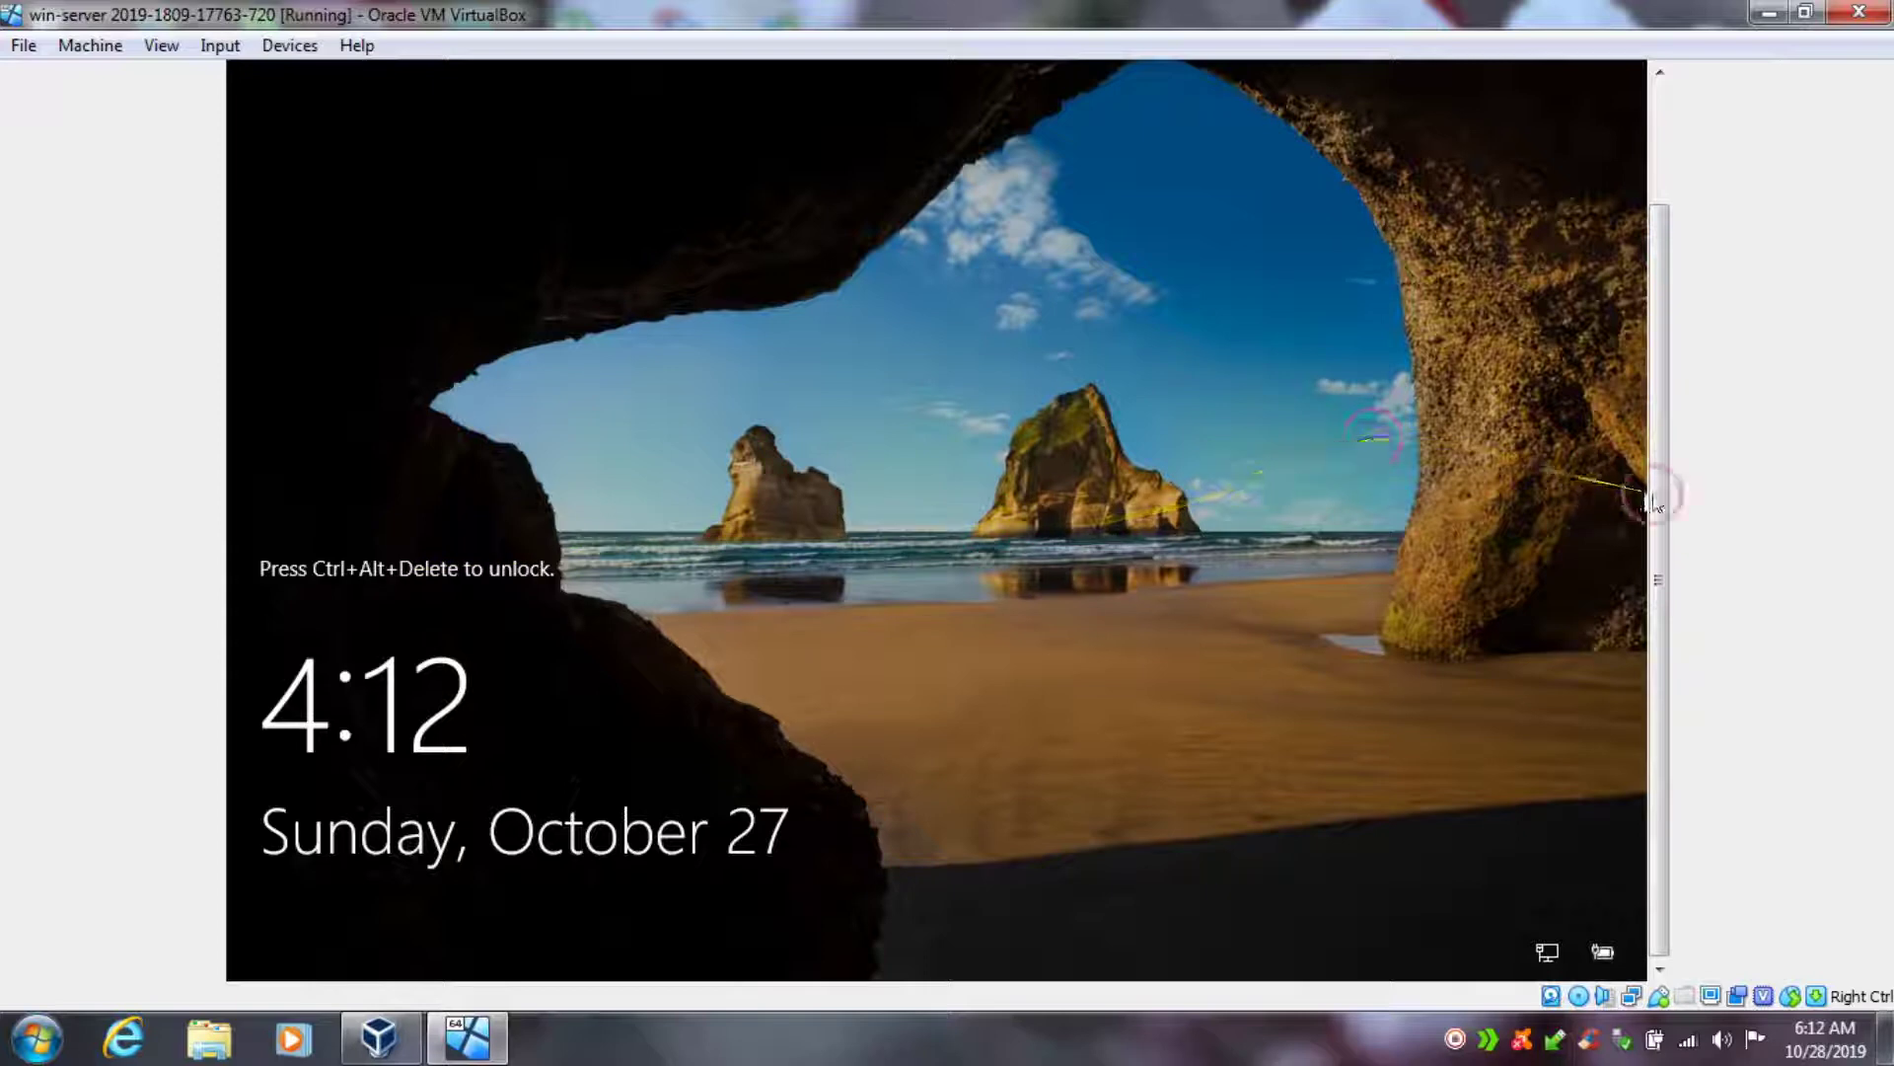
Scroll around the Windows Server lock screen view, then minimize the VirtualBox window to the host taskbar
drag(1660, 499, 1650, 441)
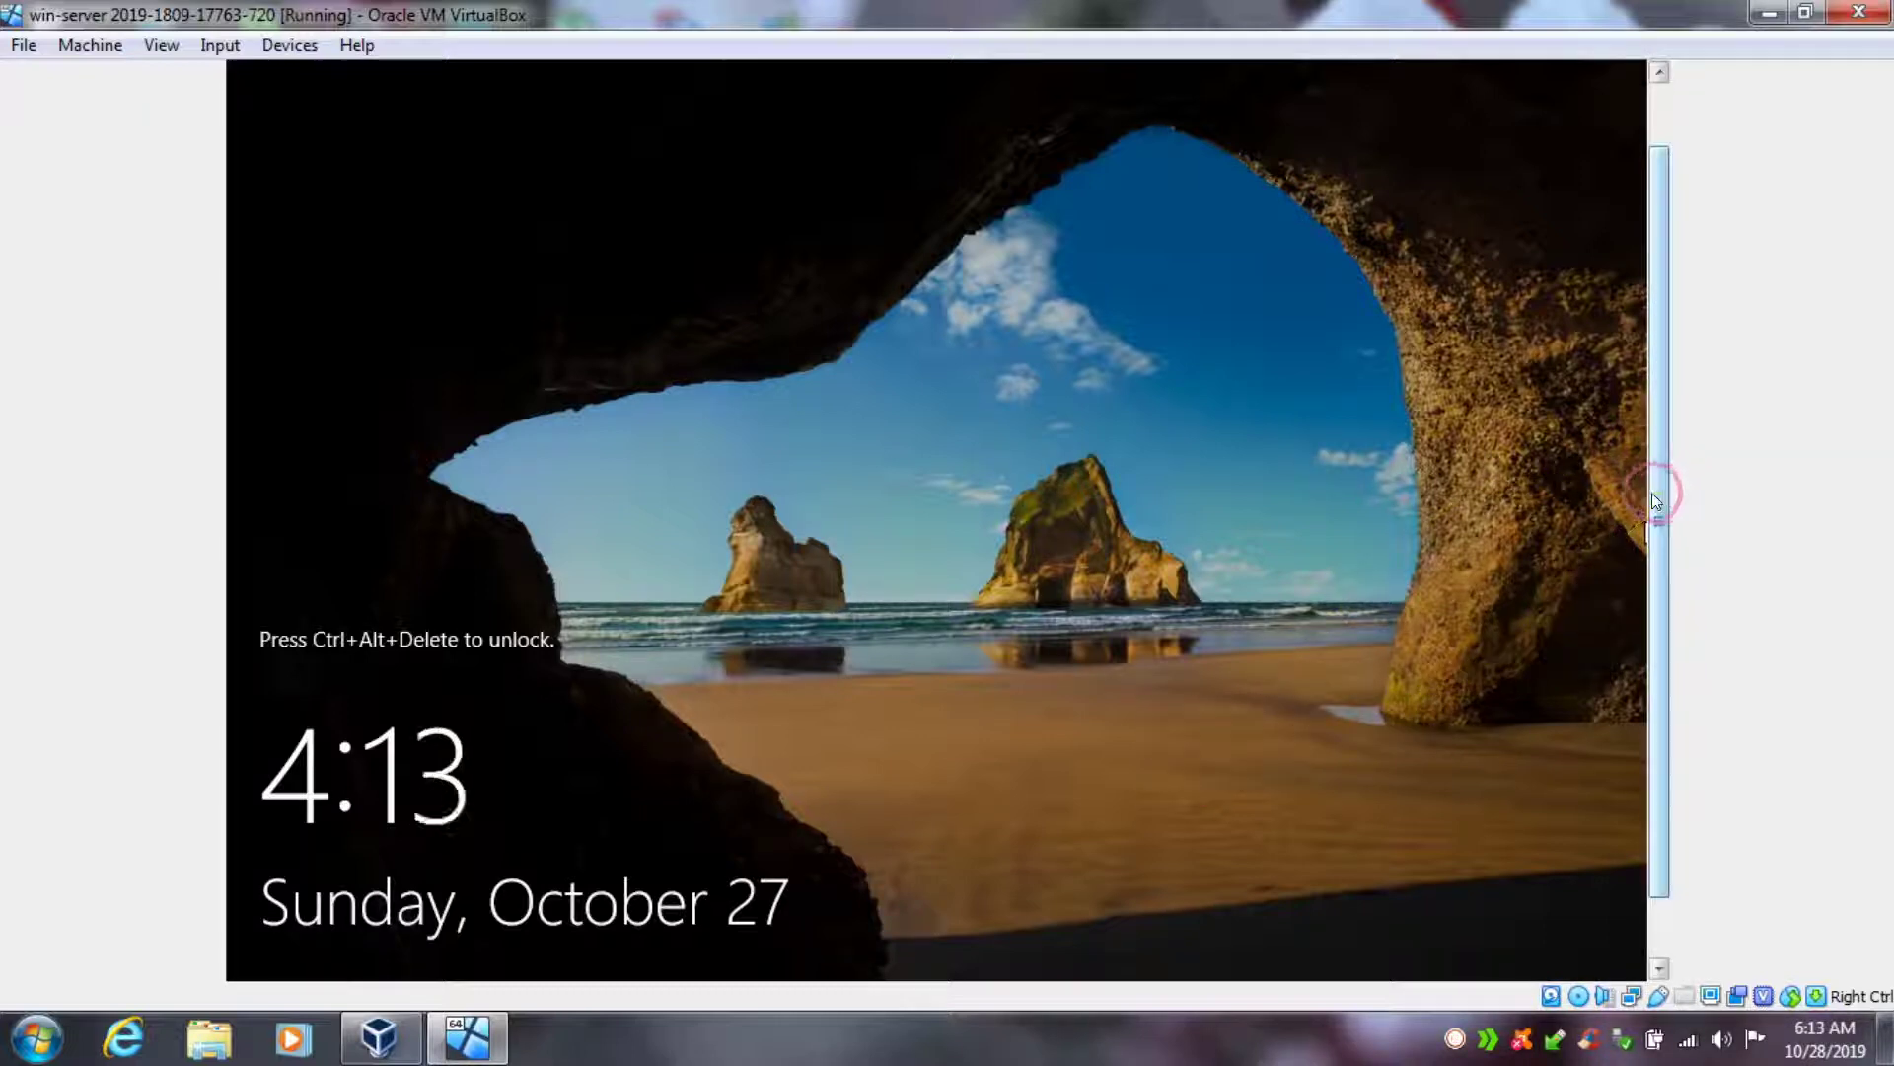
mouse_move(1661, 495)
mouse_down()
mouse_move(1634, 429)
mouse_move(1638, 523)
mouse_up()
scroll(1656, 469, up, 2)
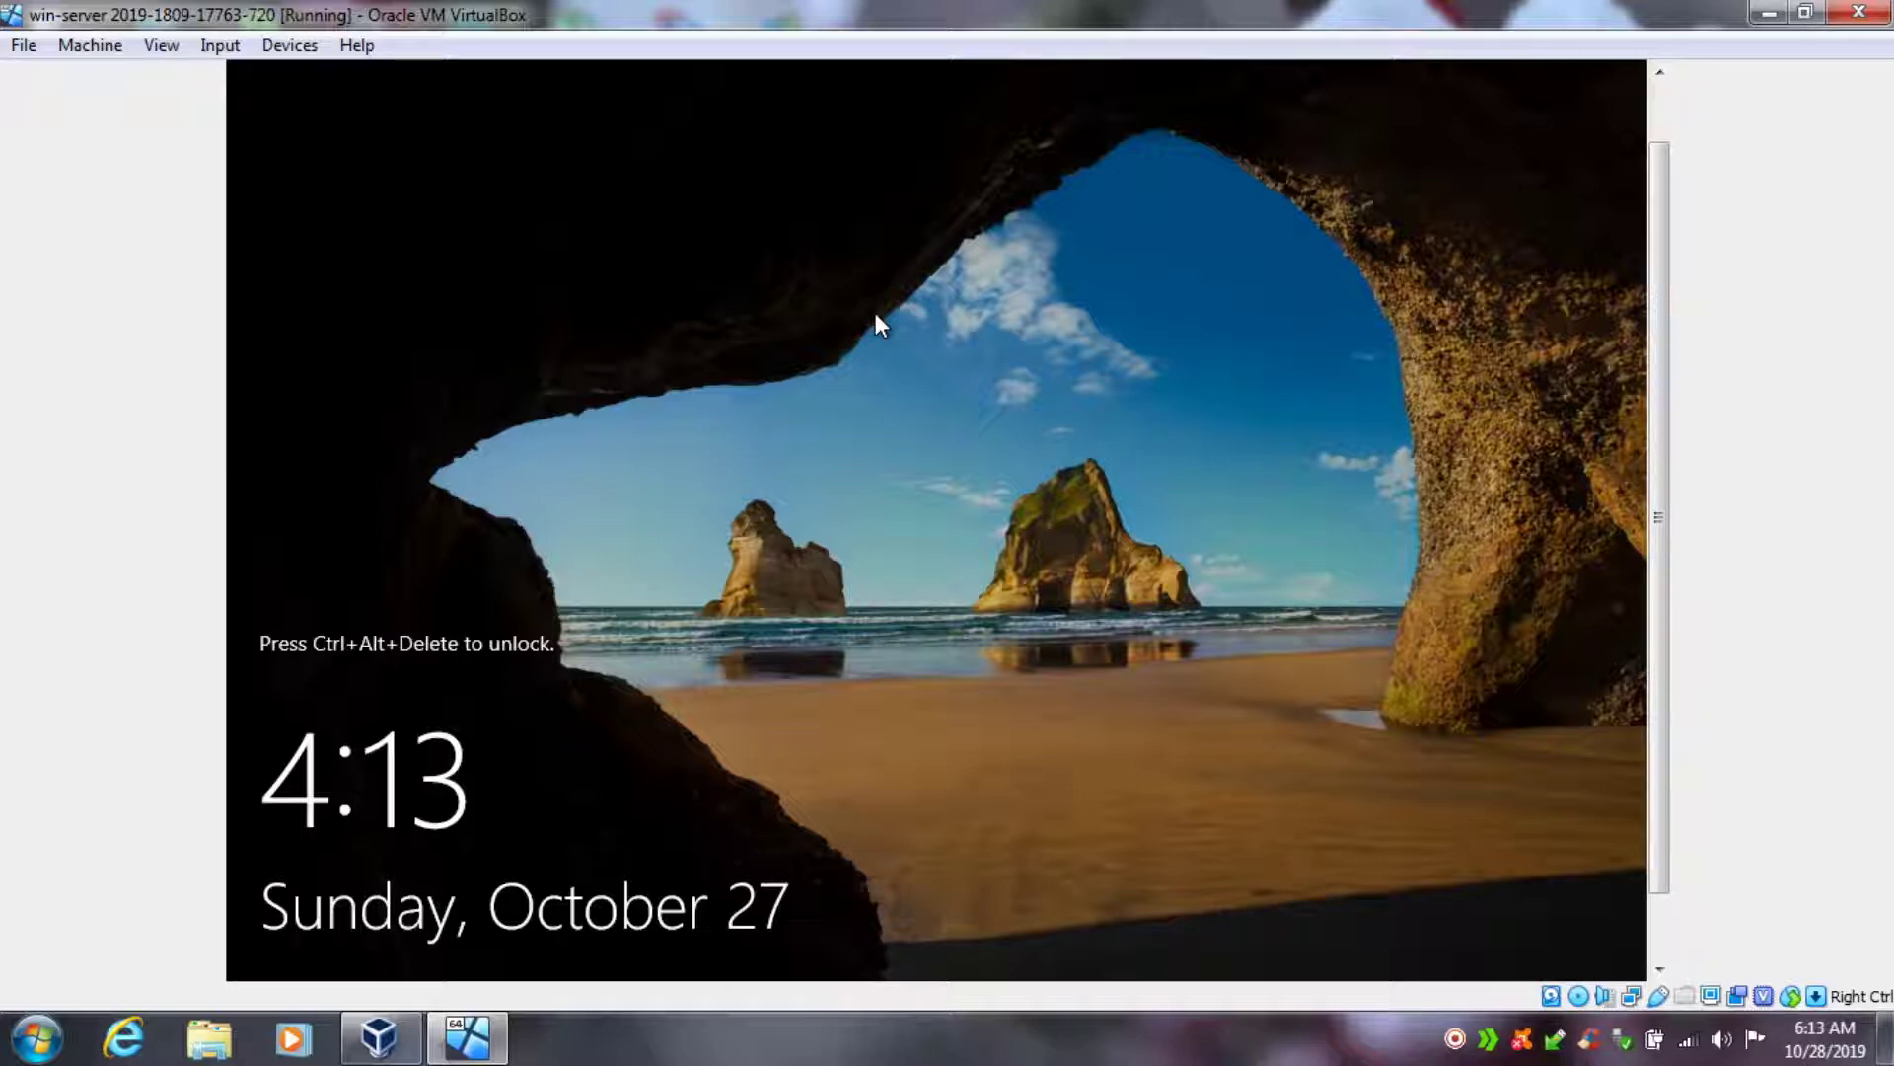
click(1024, 823)
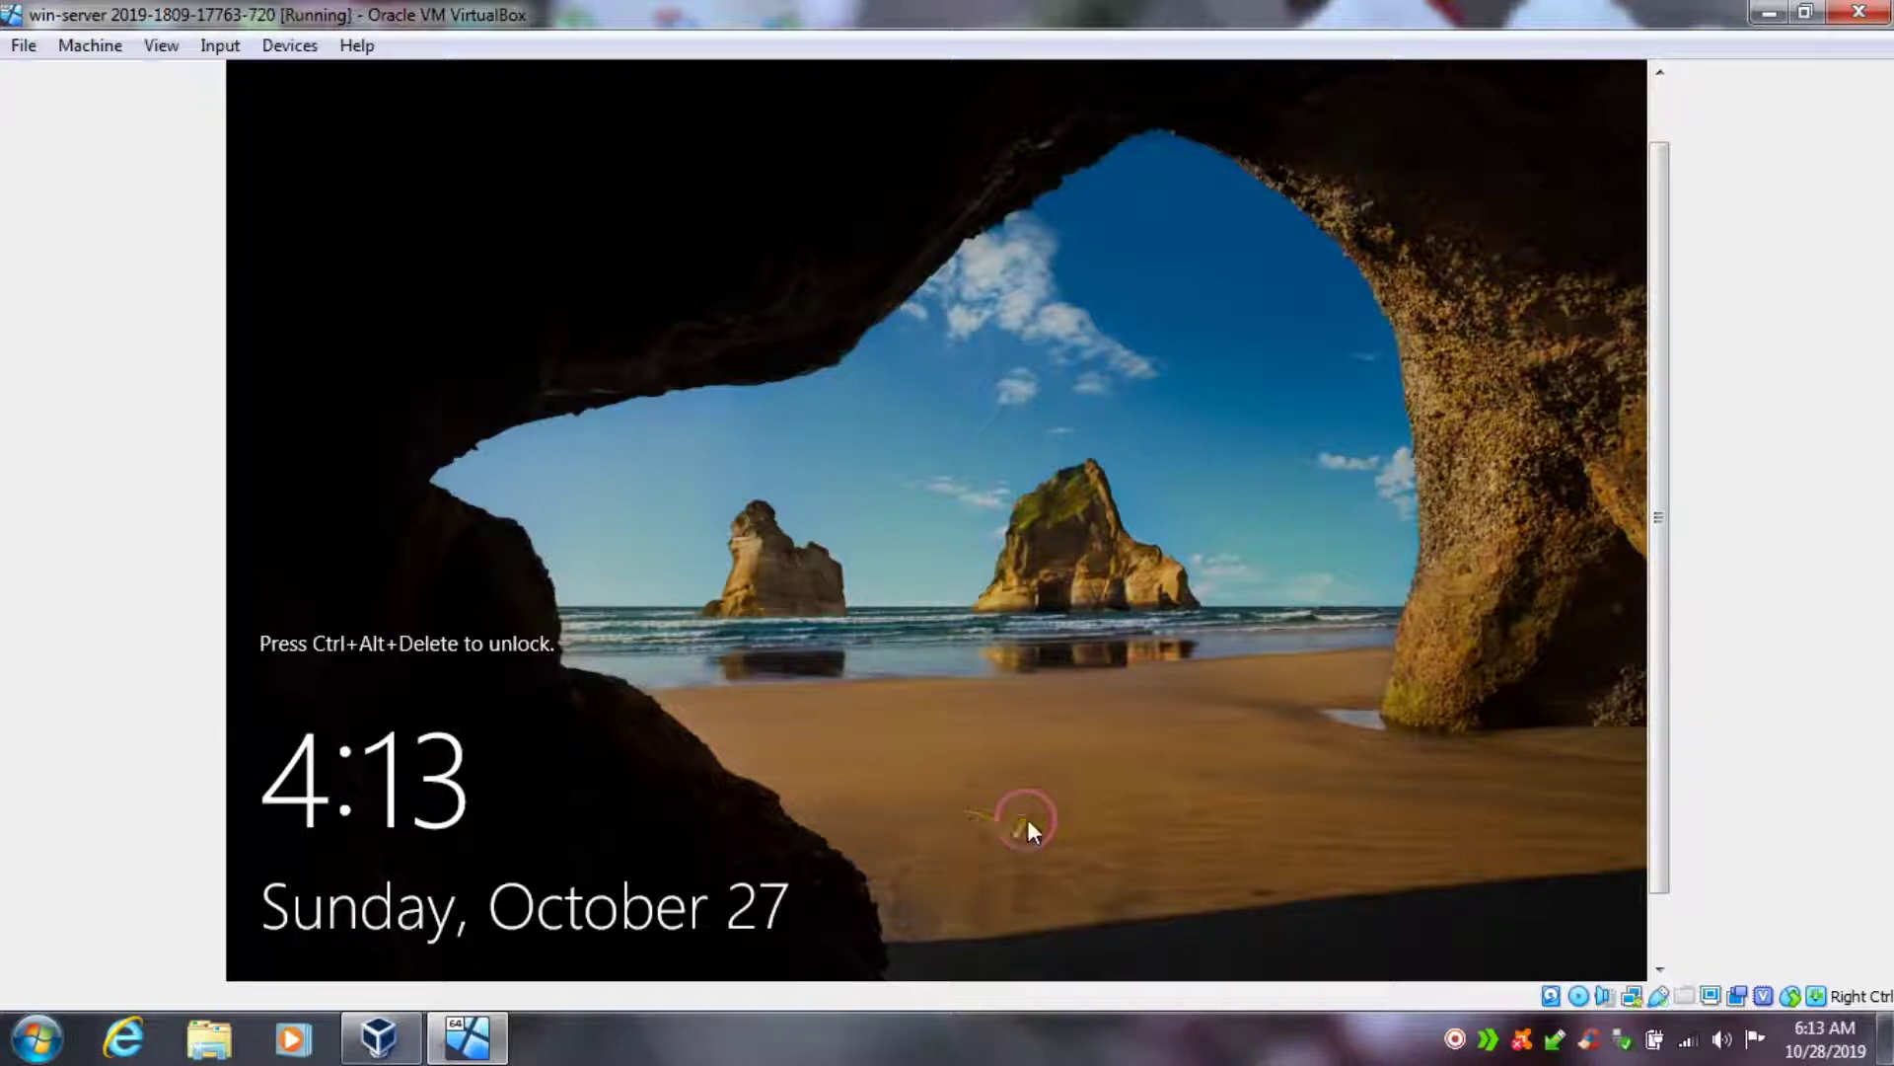
click(1073, 688)
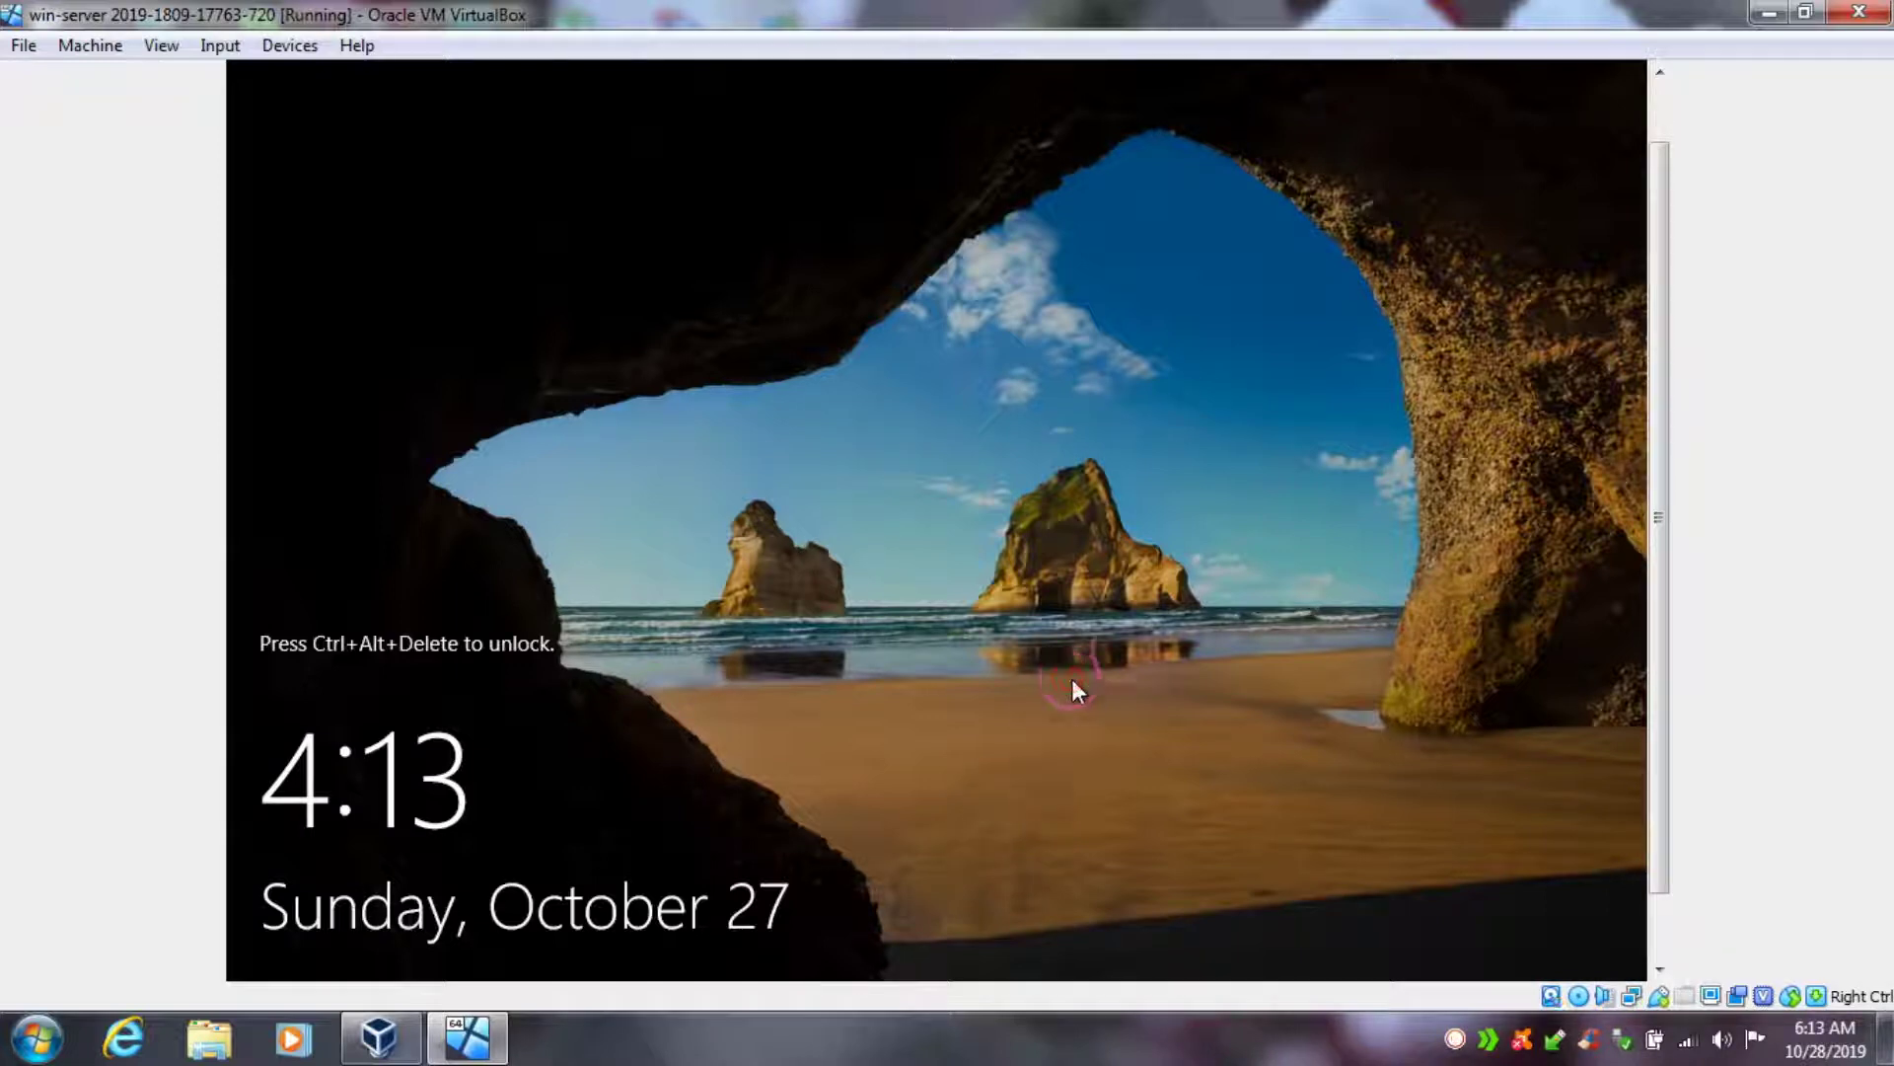
drag(1658, 517, 1659, 582)
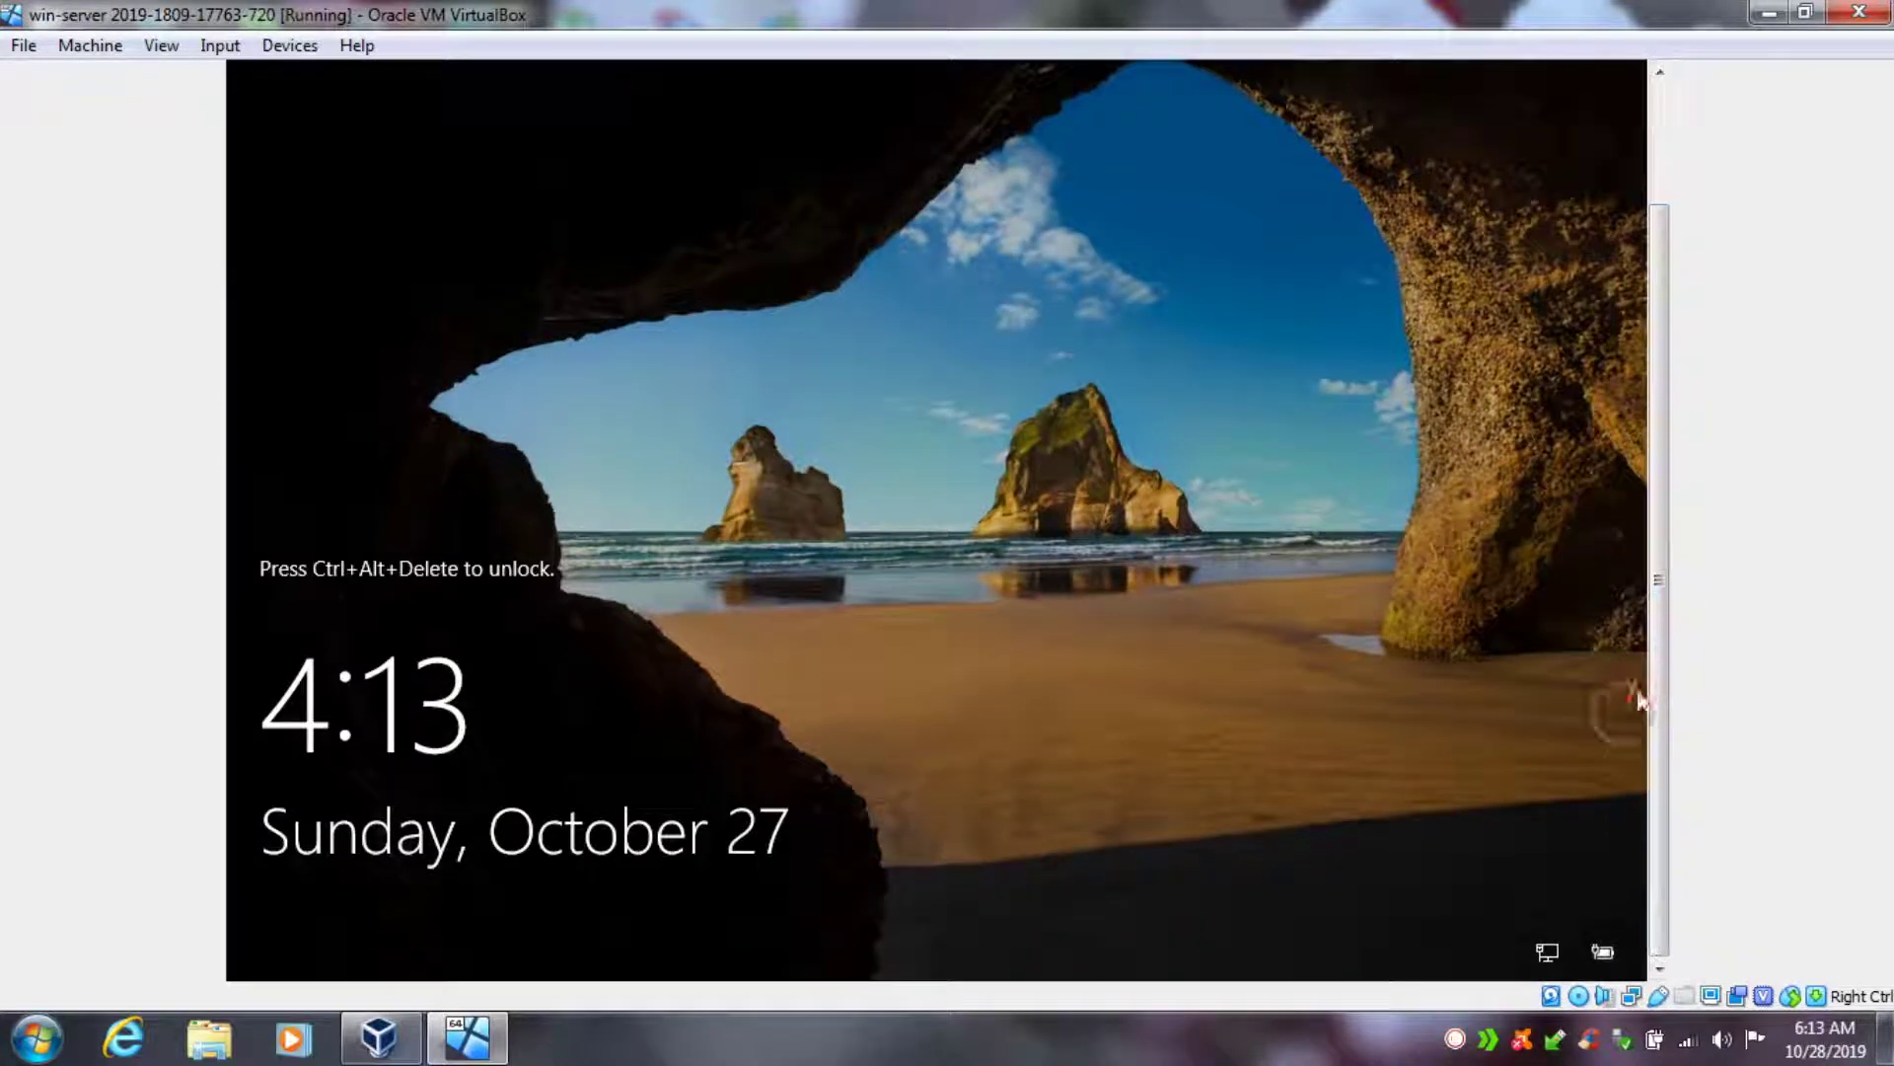
click(1546, 951)
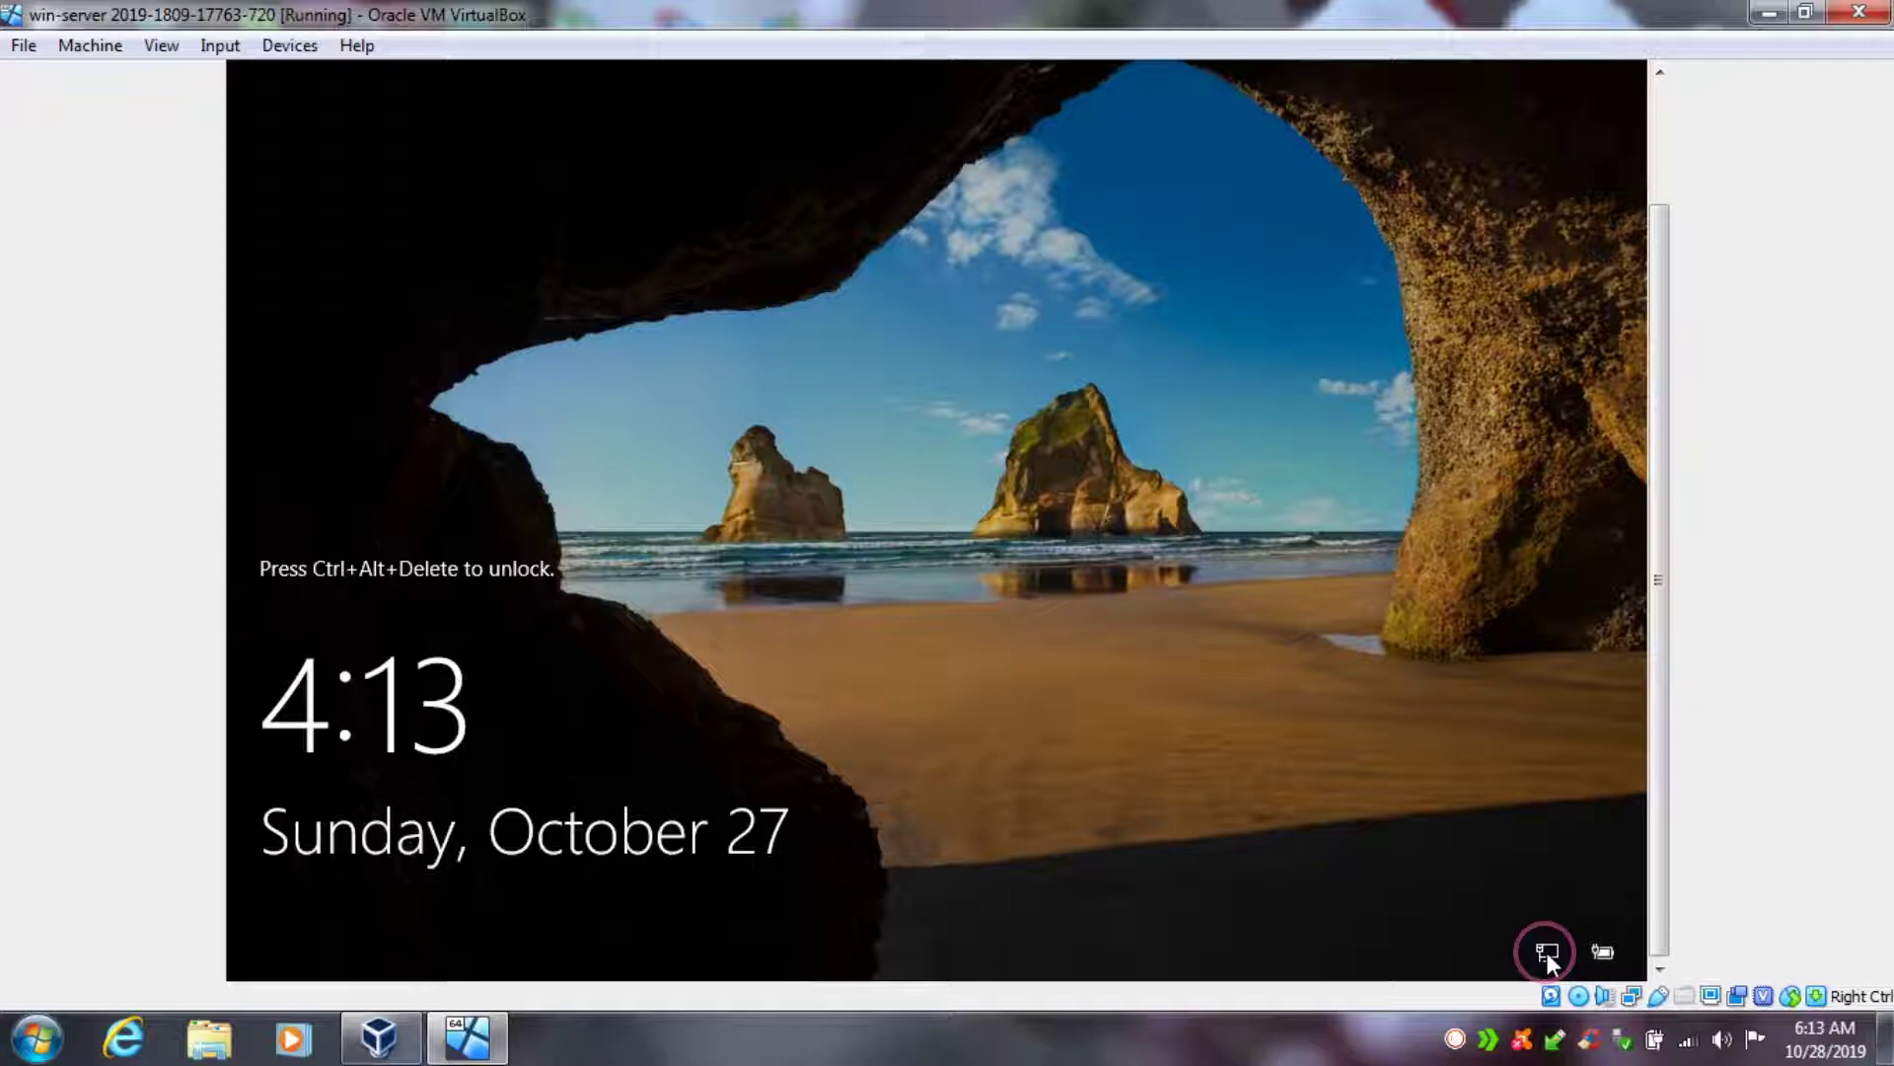
click(1663, 757)
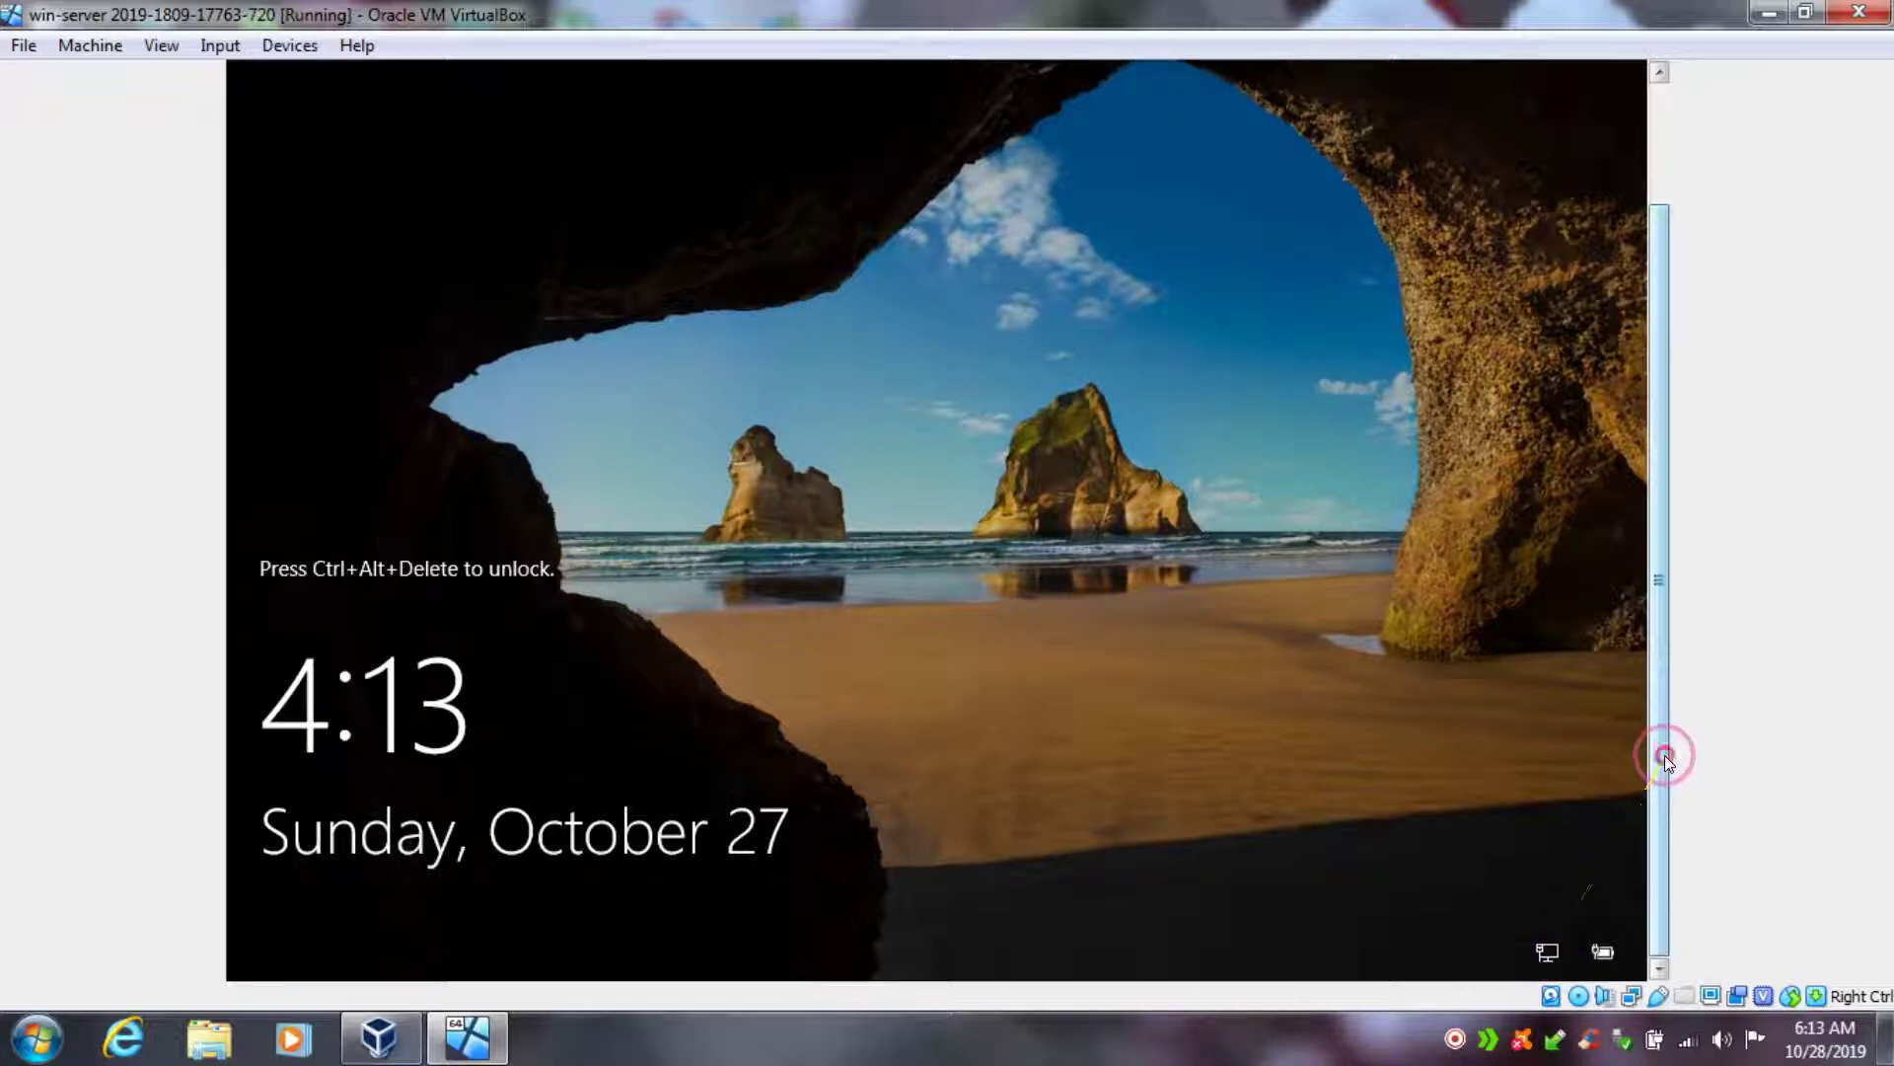
drag(1665, 754, 1633, 541)
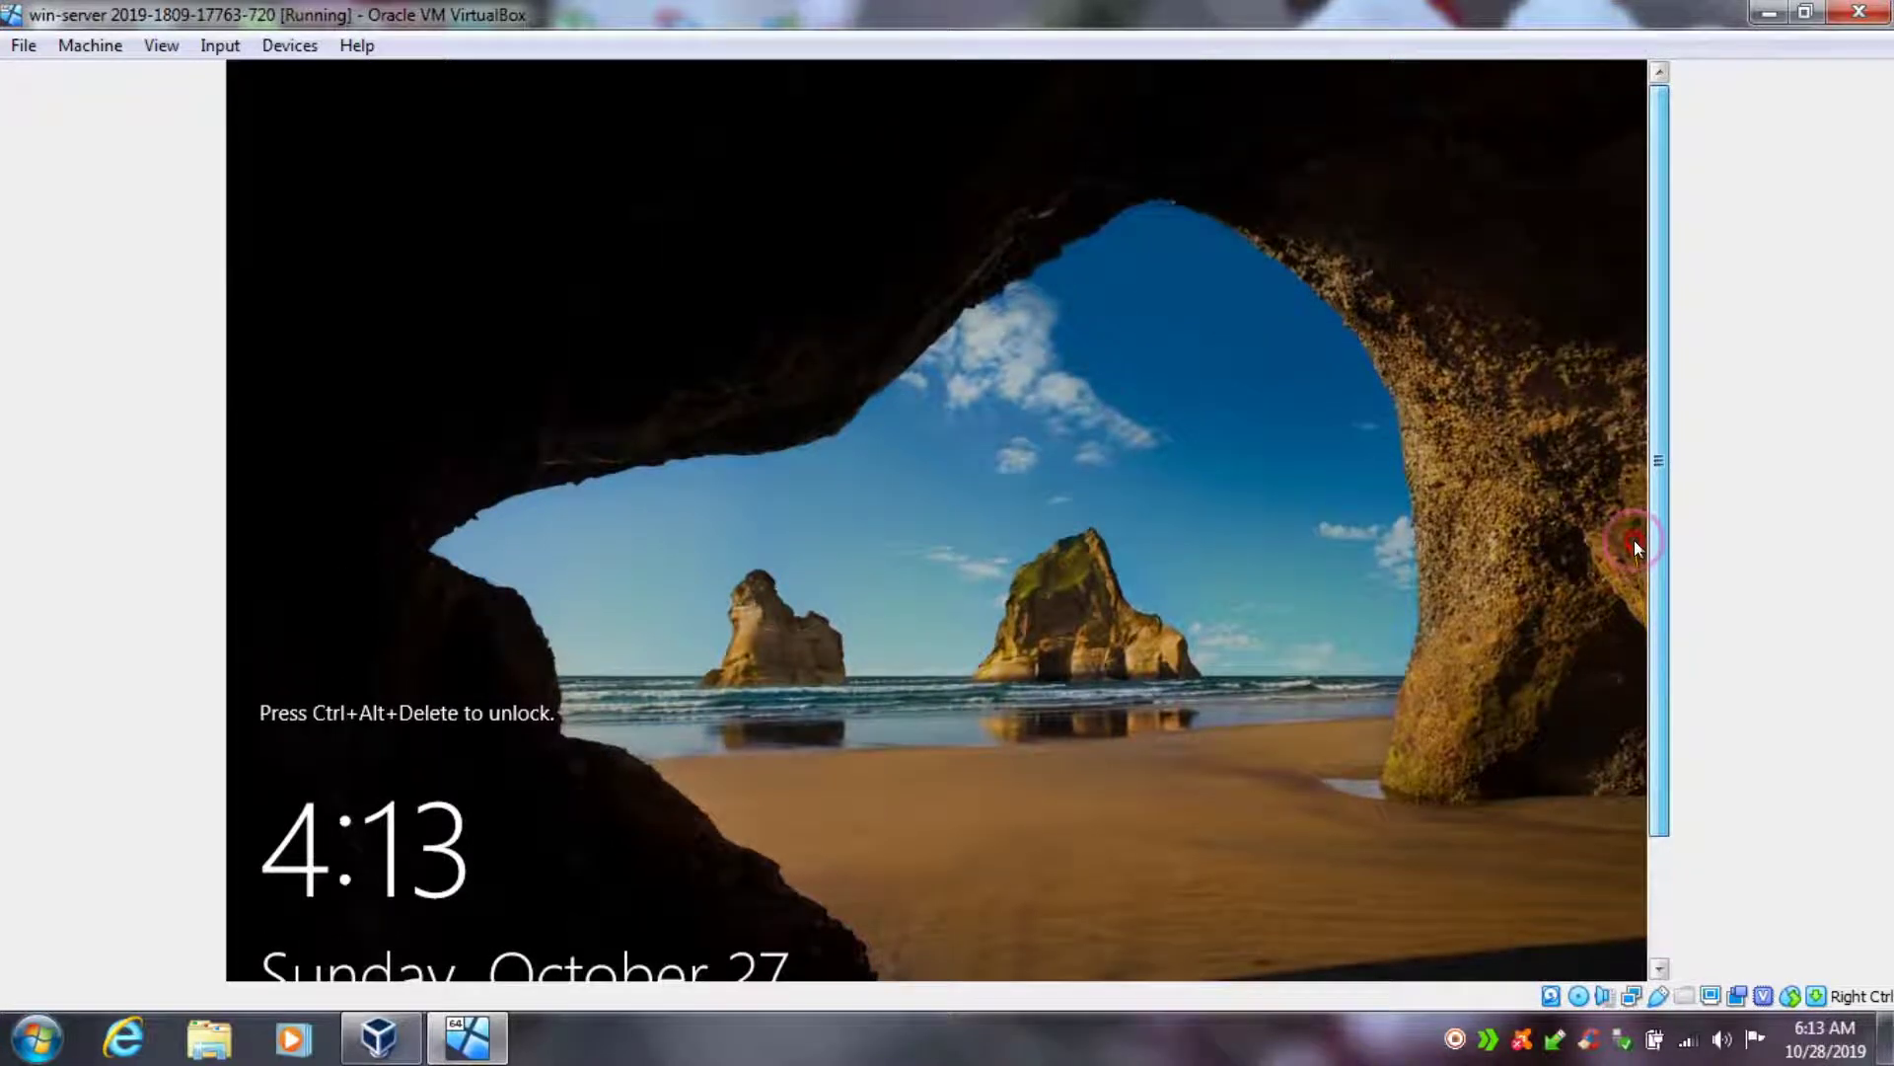
click(729, 691)
drag(1654, 253, 1618, 375)
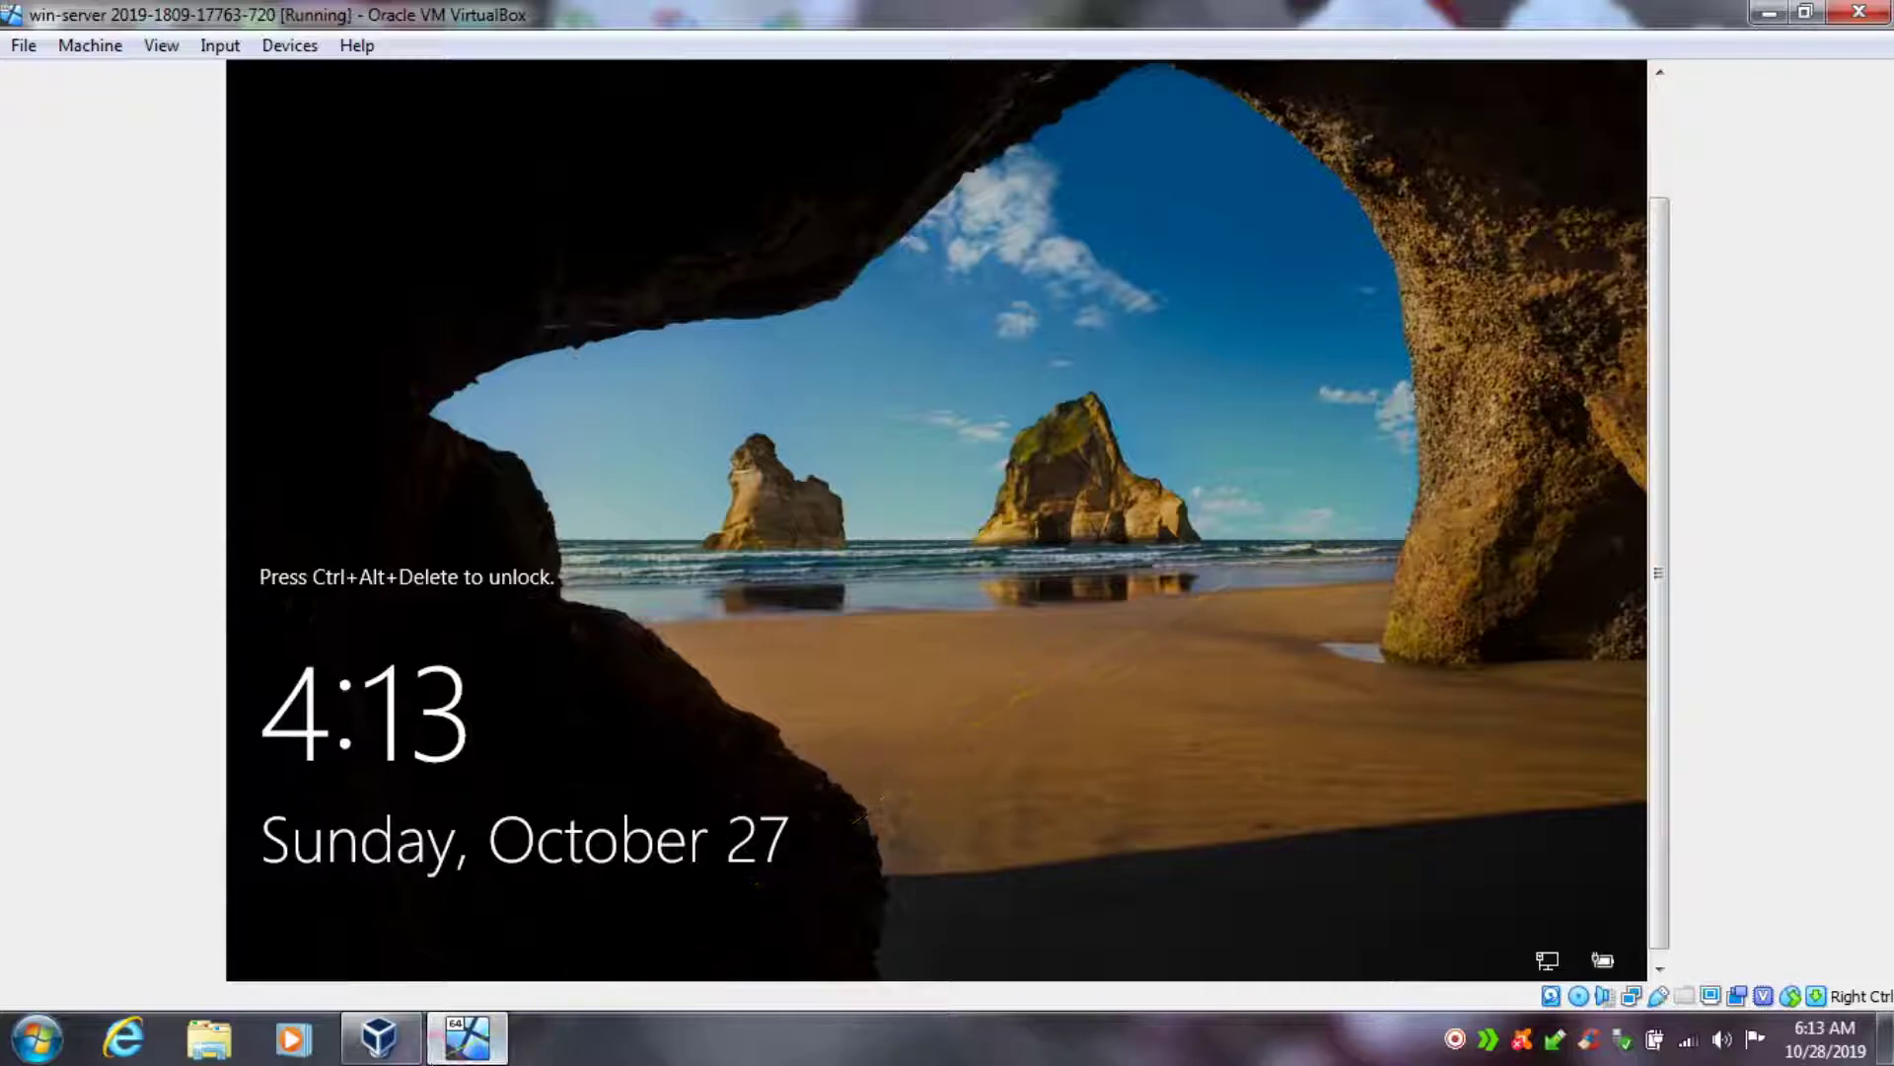
click(465, 1036)
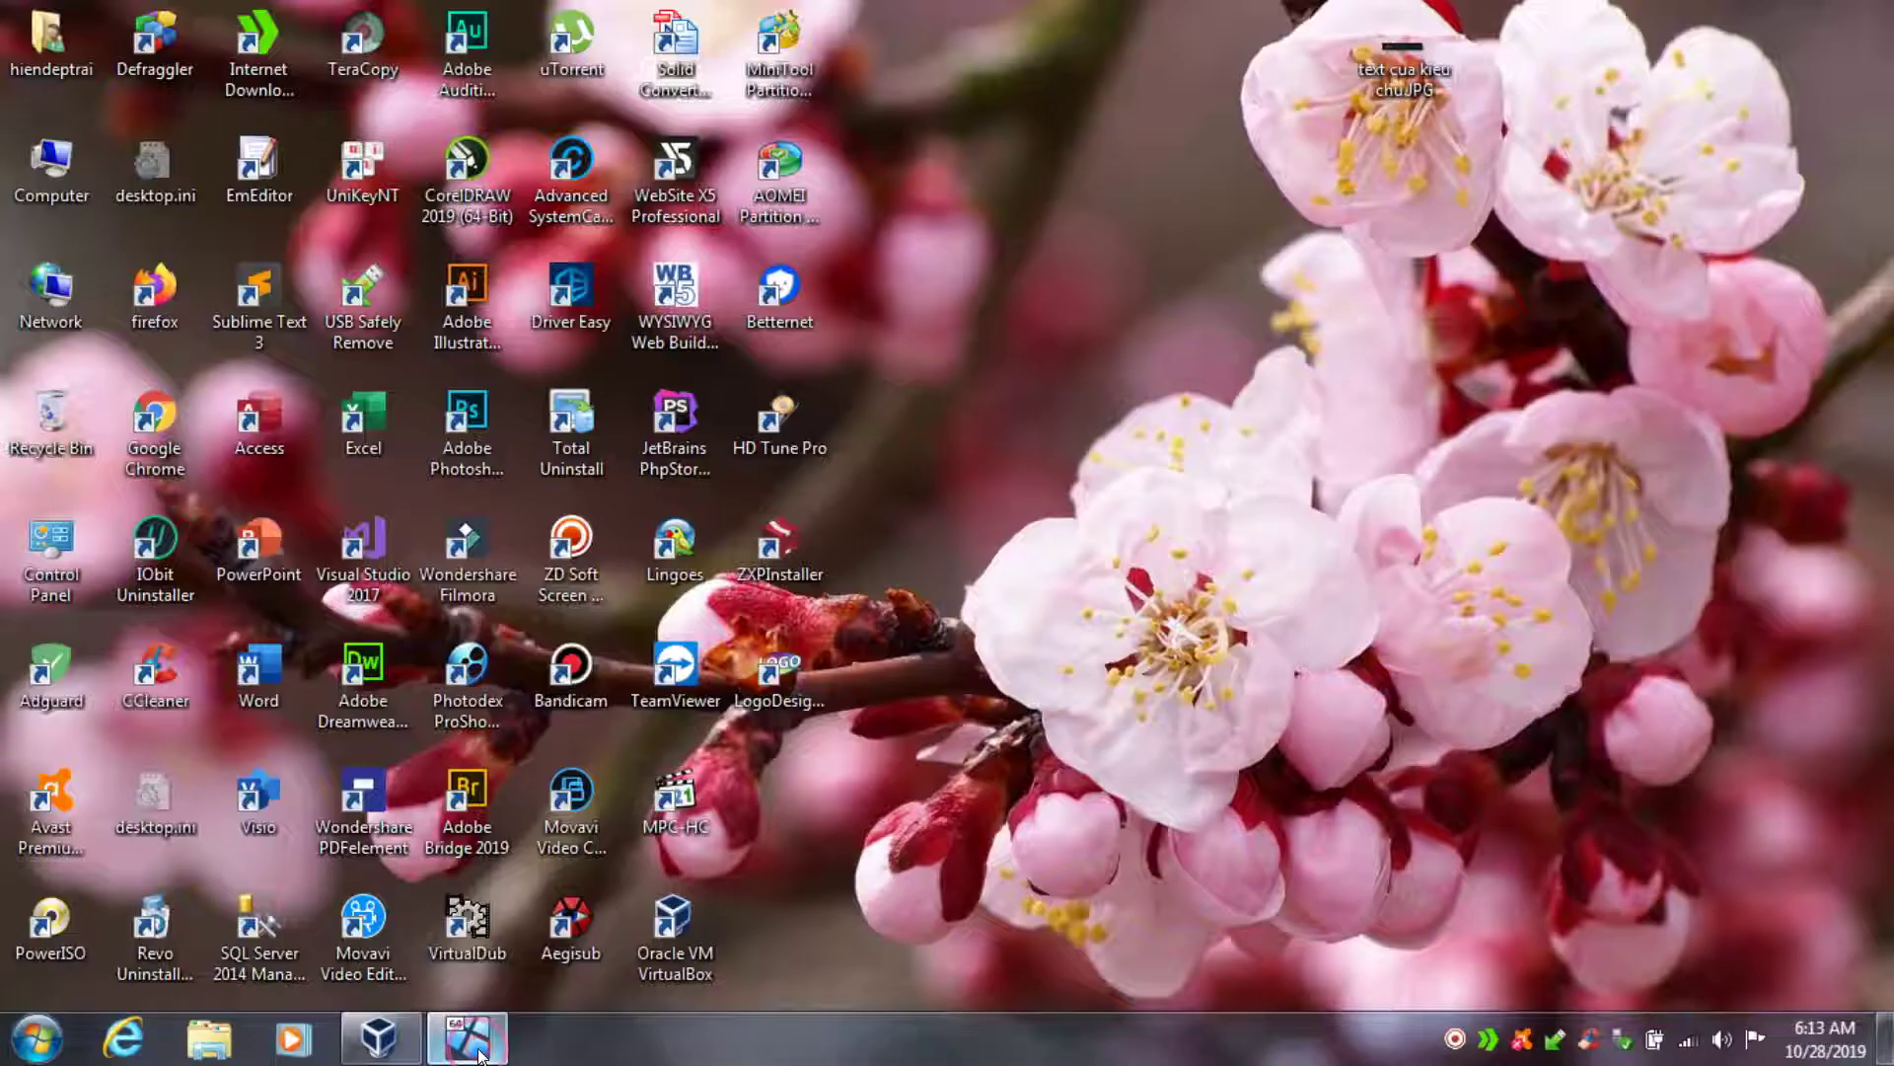
Refresh the Windows 7 desktop three times, then restore the VirtualBox window from the taskbar
right_click(1105, 589)
click(1197, 260)
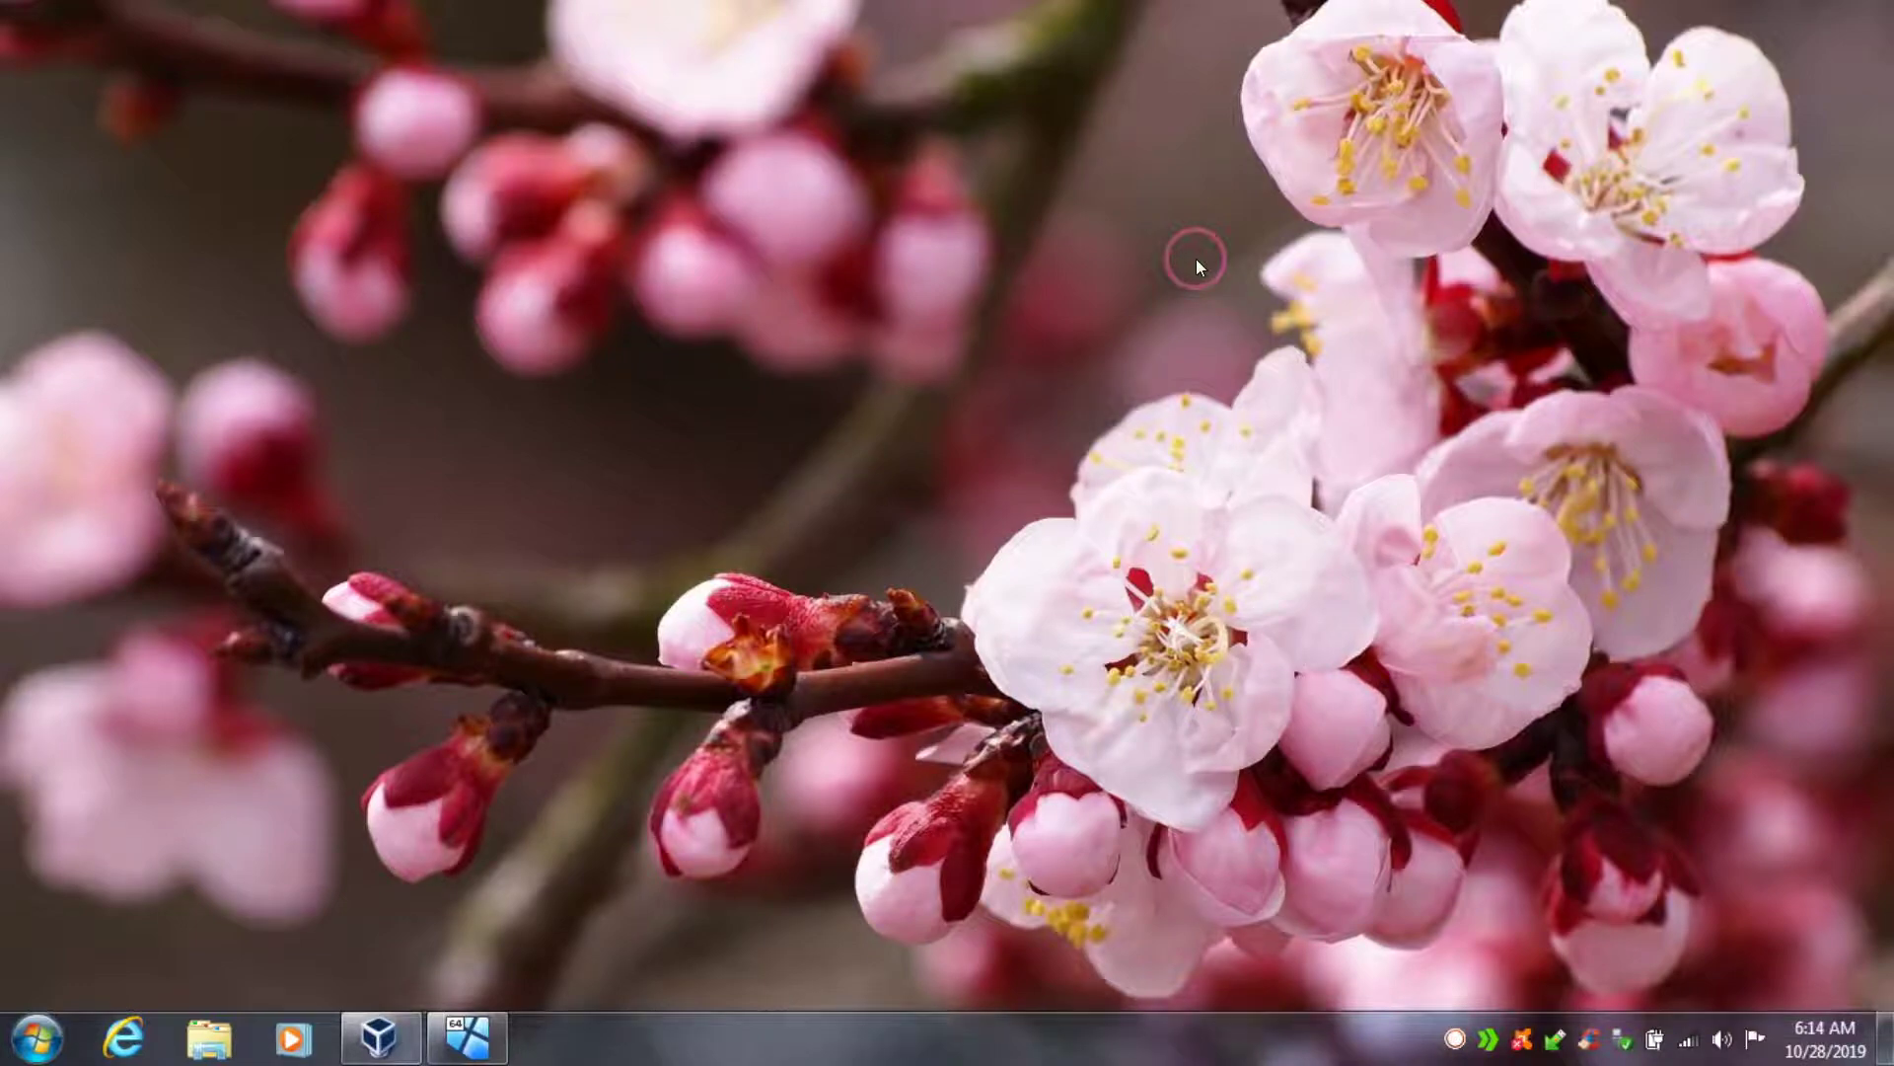
right_click(1195, 258)
click(1235, 373)
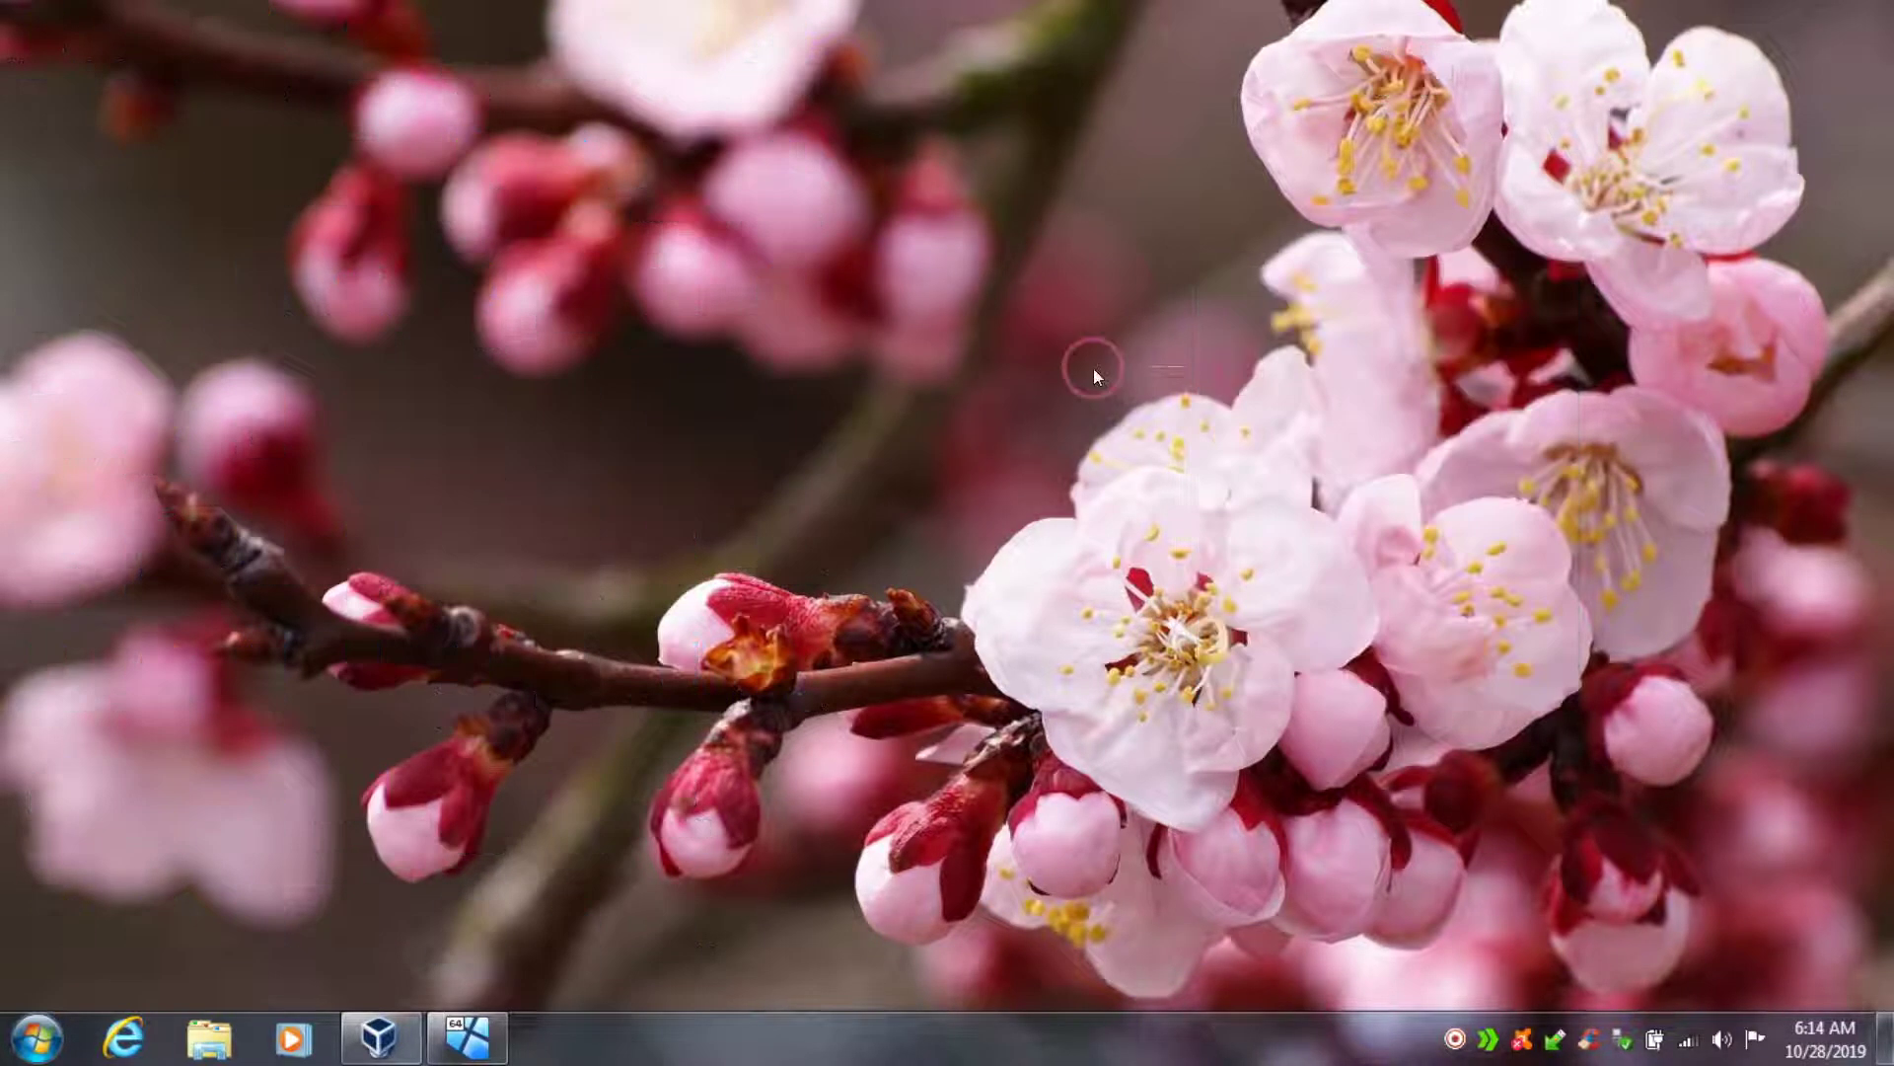
right_click(1093, 369)
click(1161, 486)
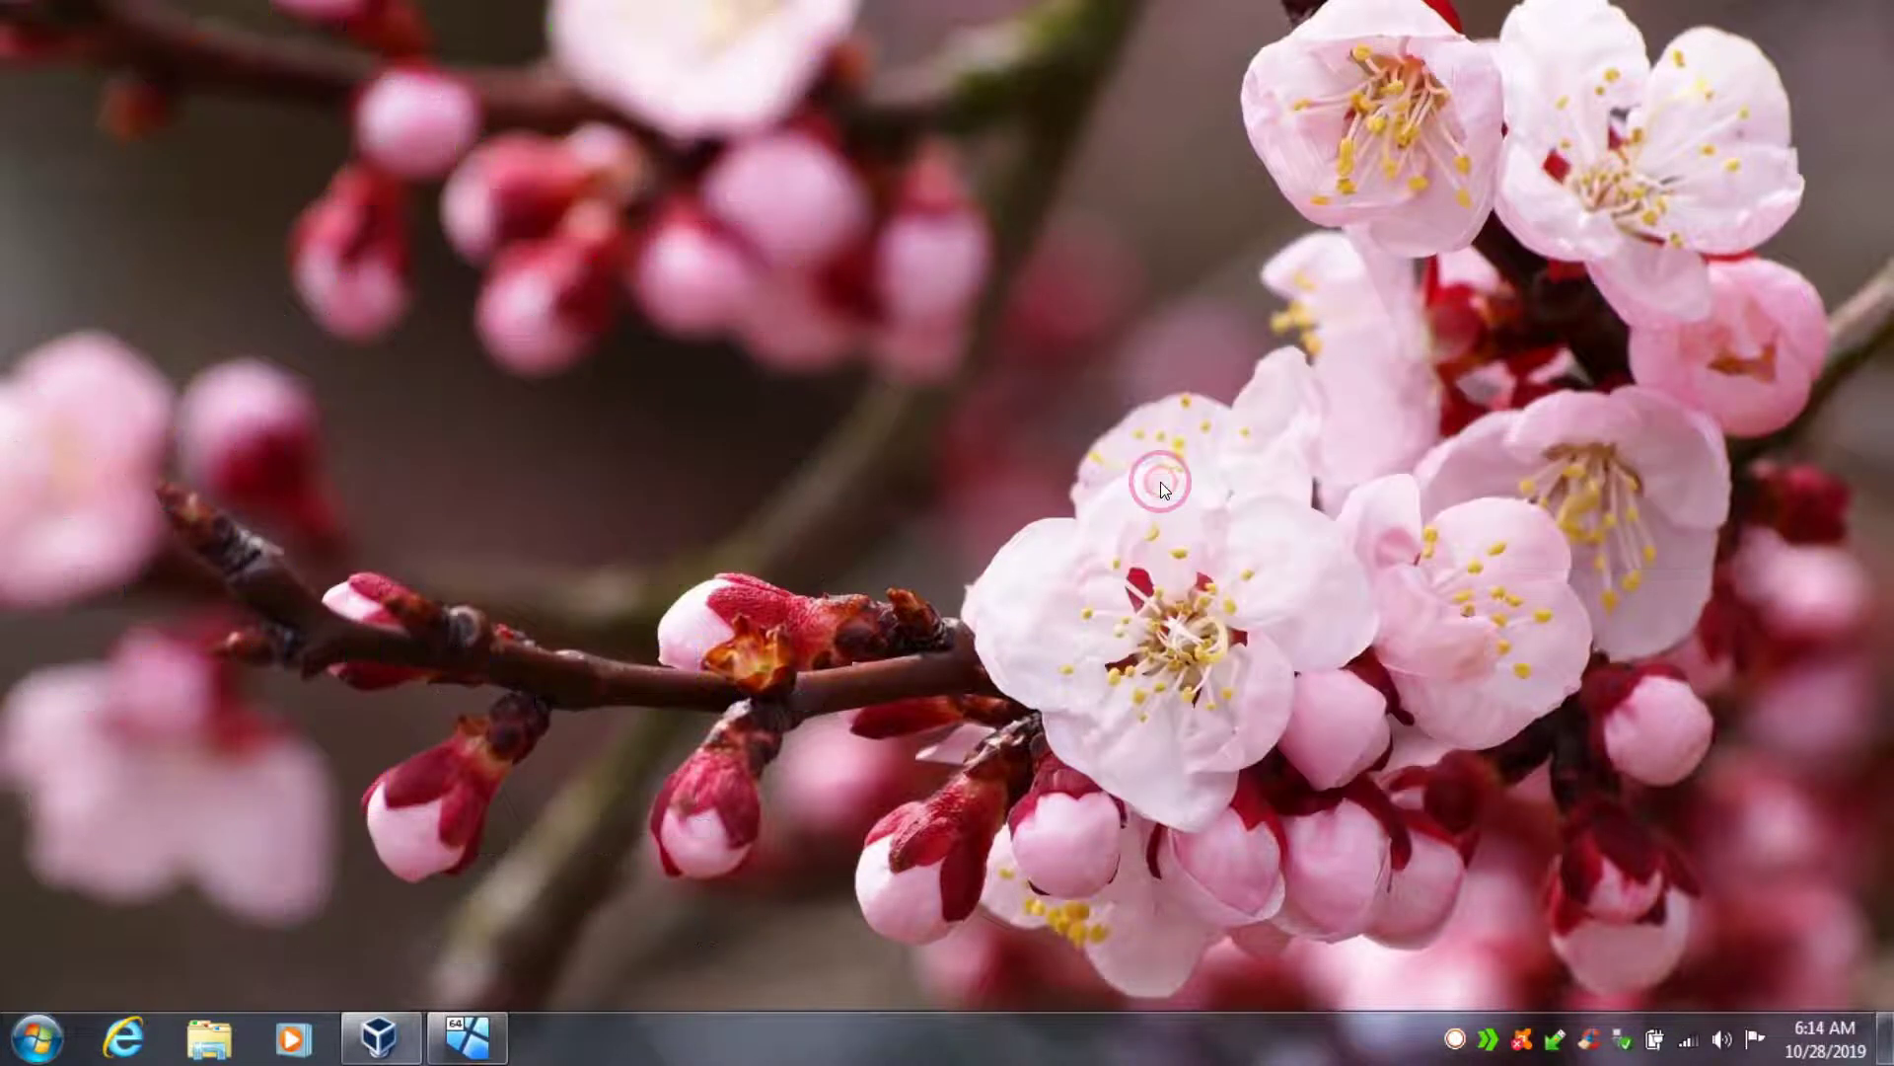
click(479, 1050)
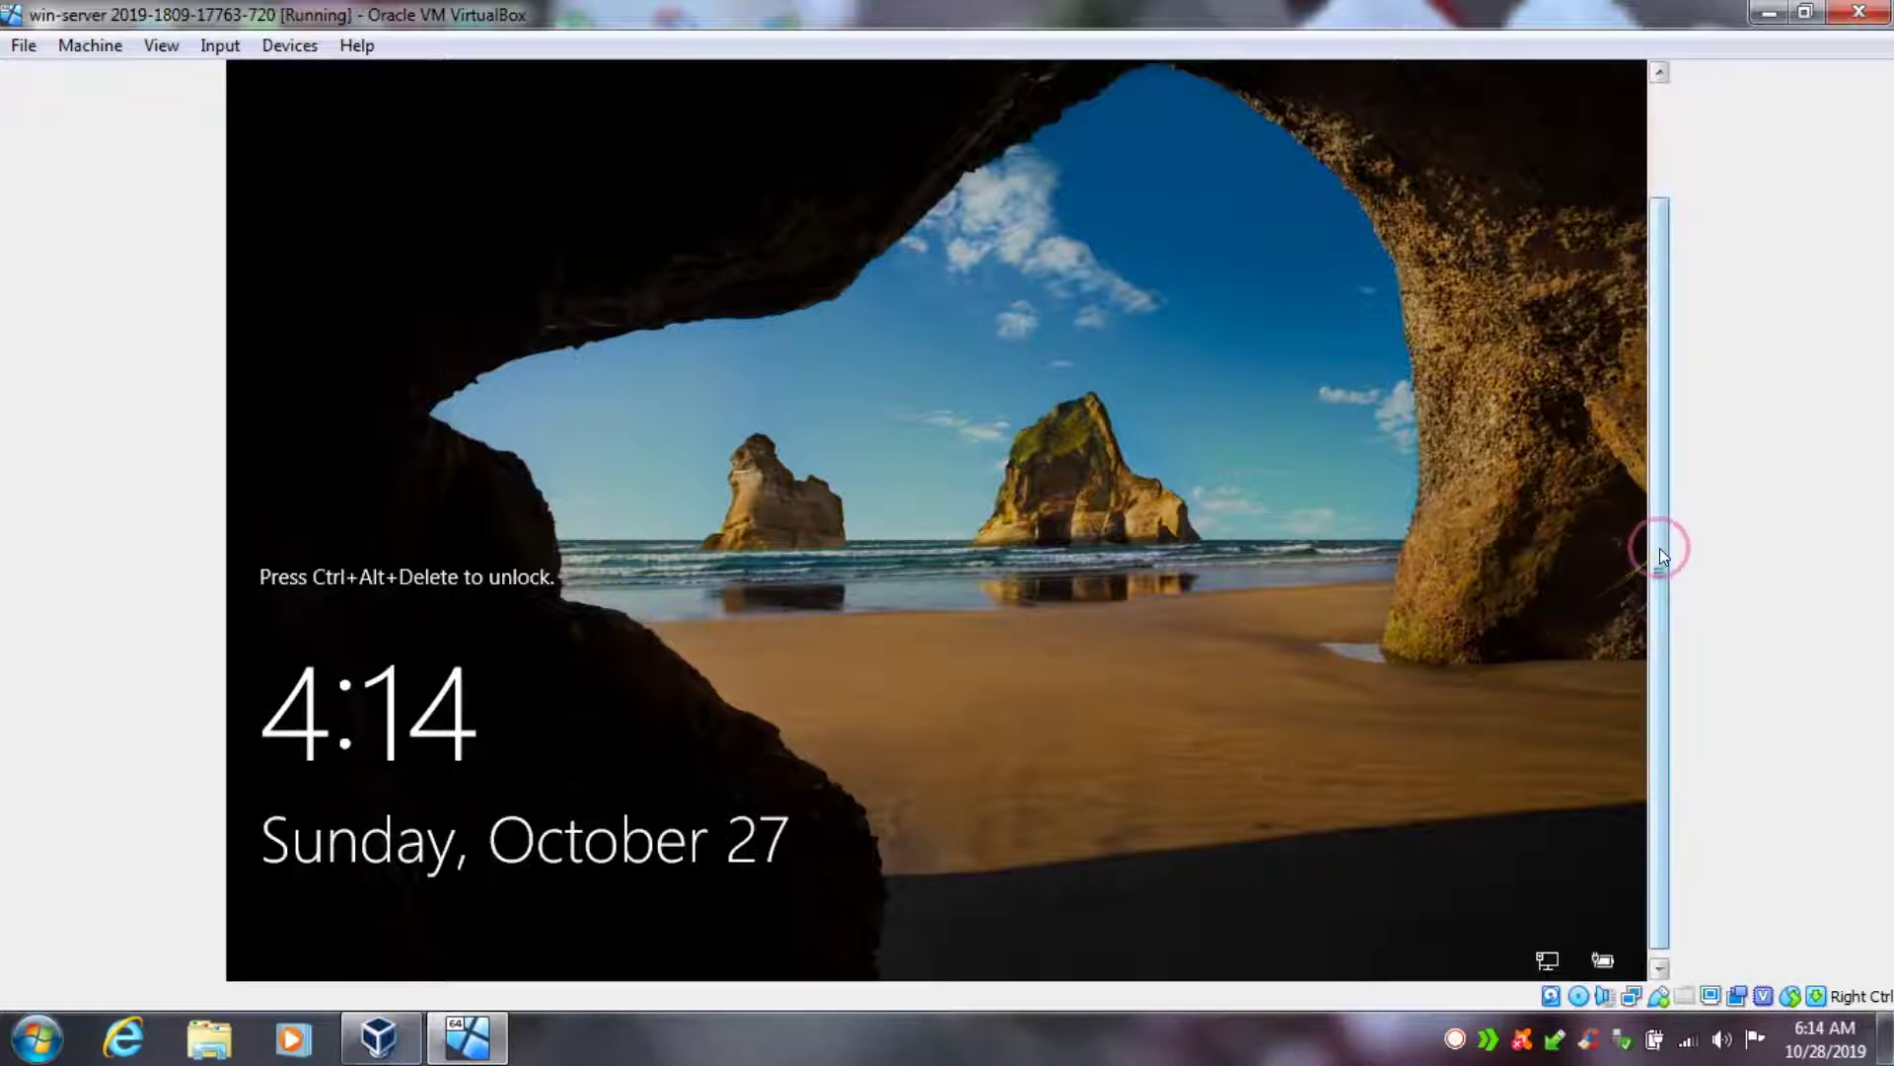
Scroll the VM view, then browse the VirtualBox Help and Devices menus
drag(1659, 546, 1654, 635)
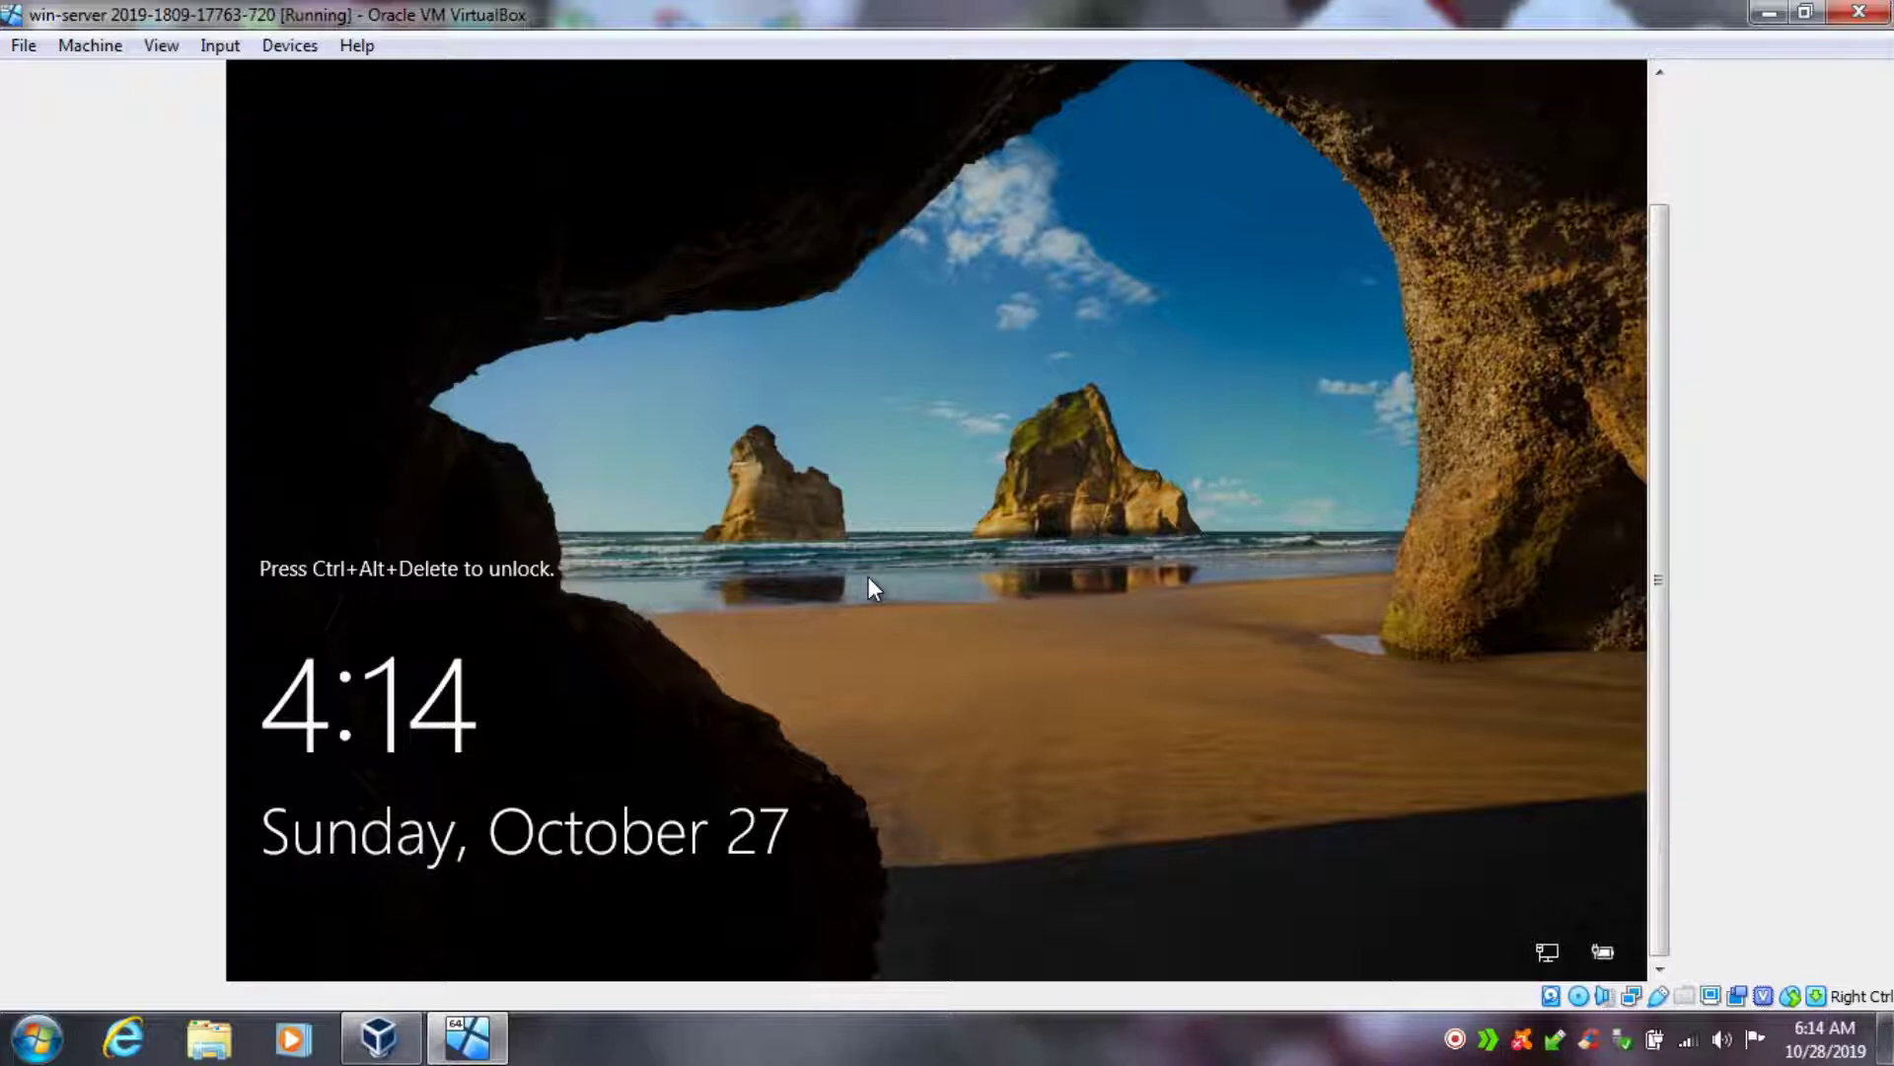
click(929, 799)
click(353, 48)
click(289, 45)
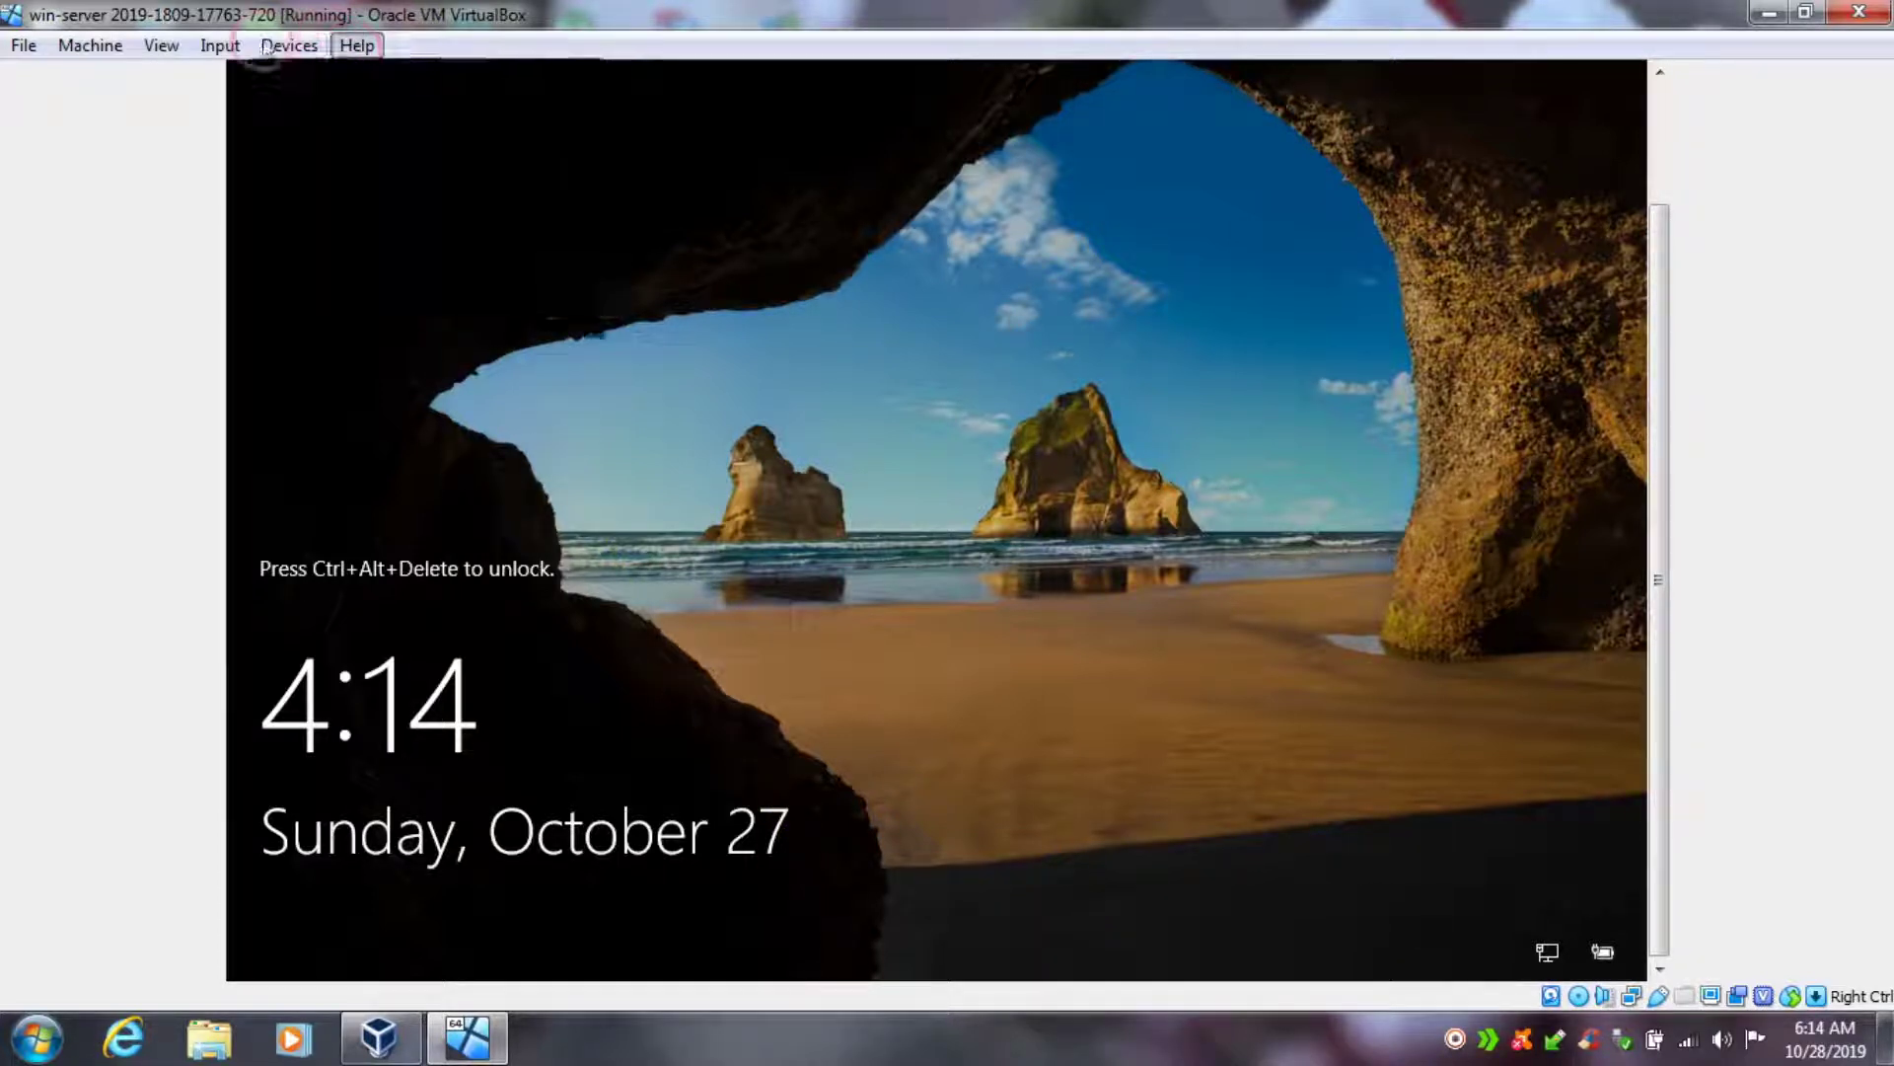
Send Ctrl-Alt-Del to the guest with Input > Keyboard > Insert Ctrl-Alt-Del
mouse_move(219, 45)
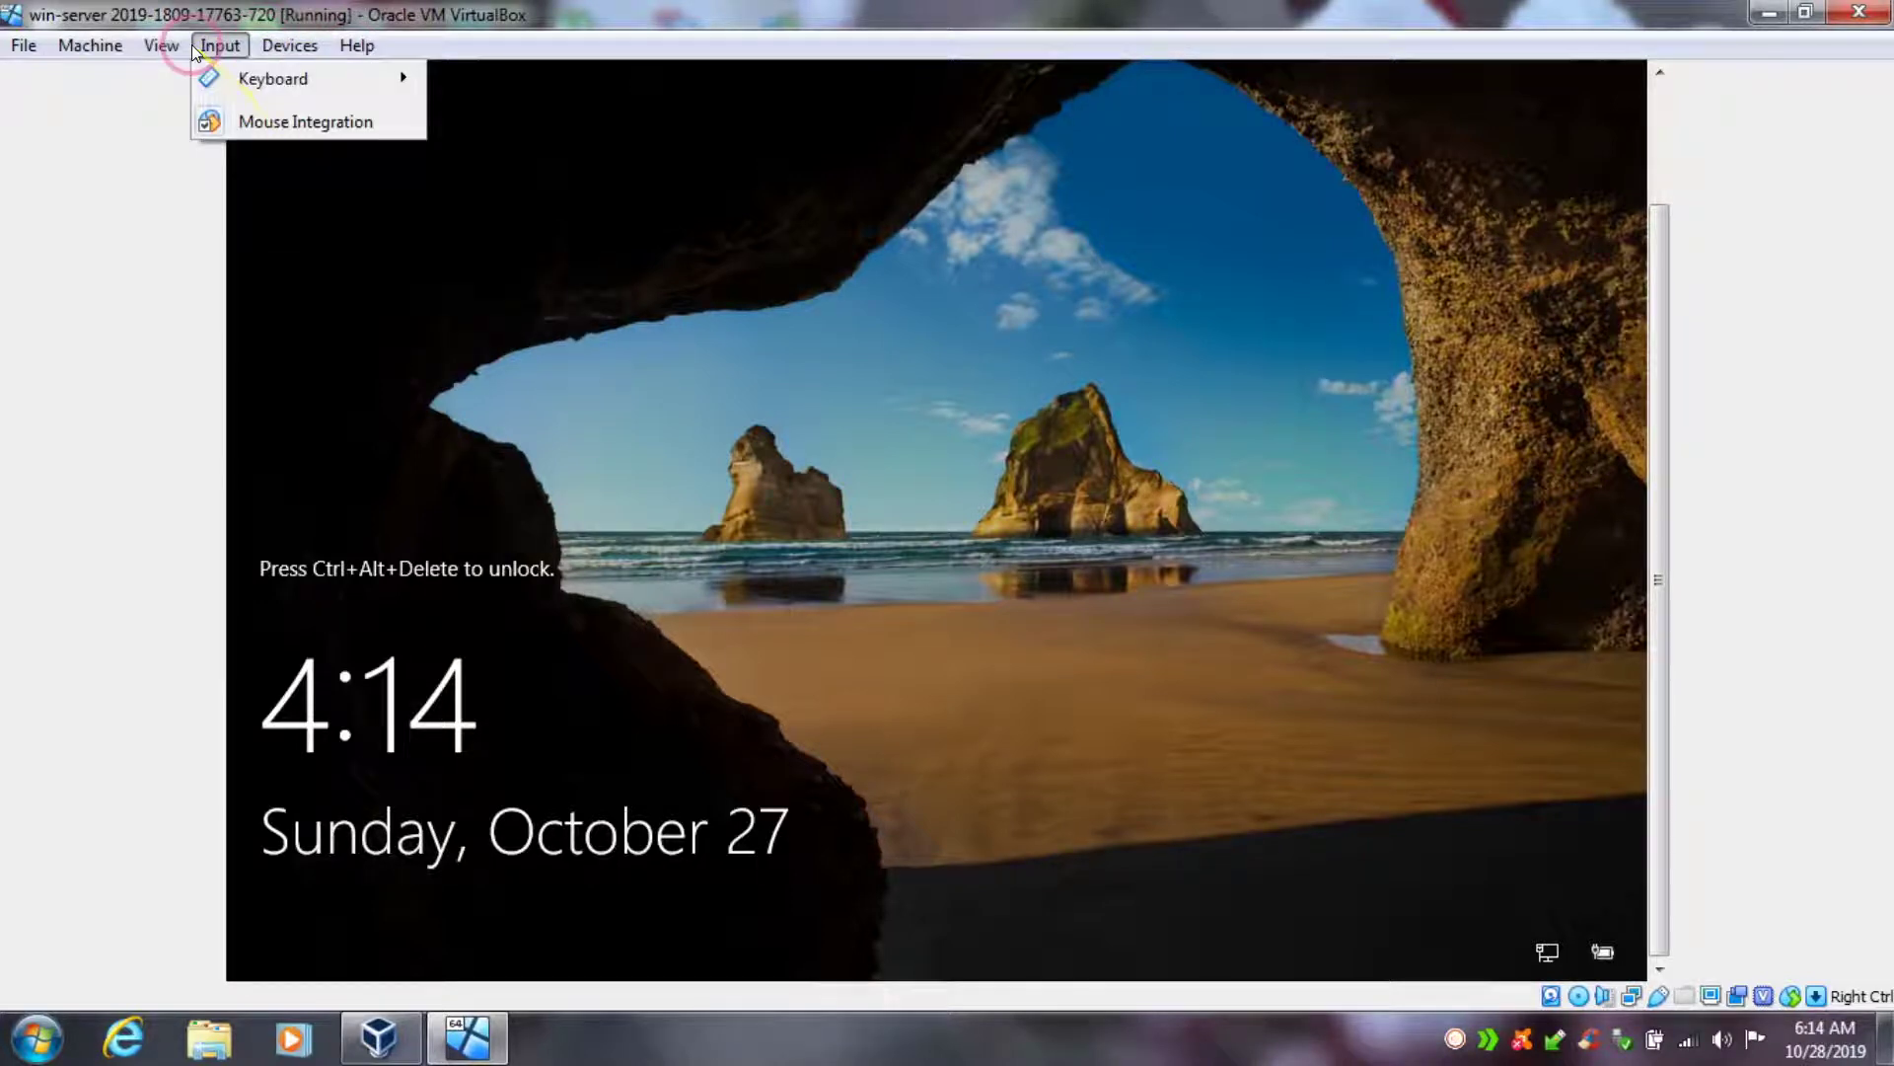
mouse_move(233, 82)
mouse_move(383, 81)
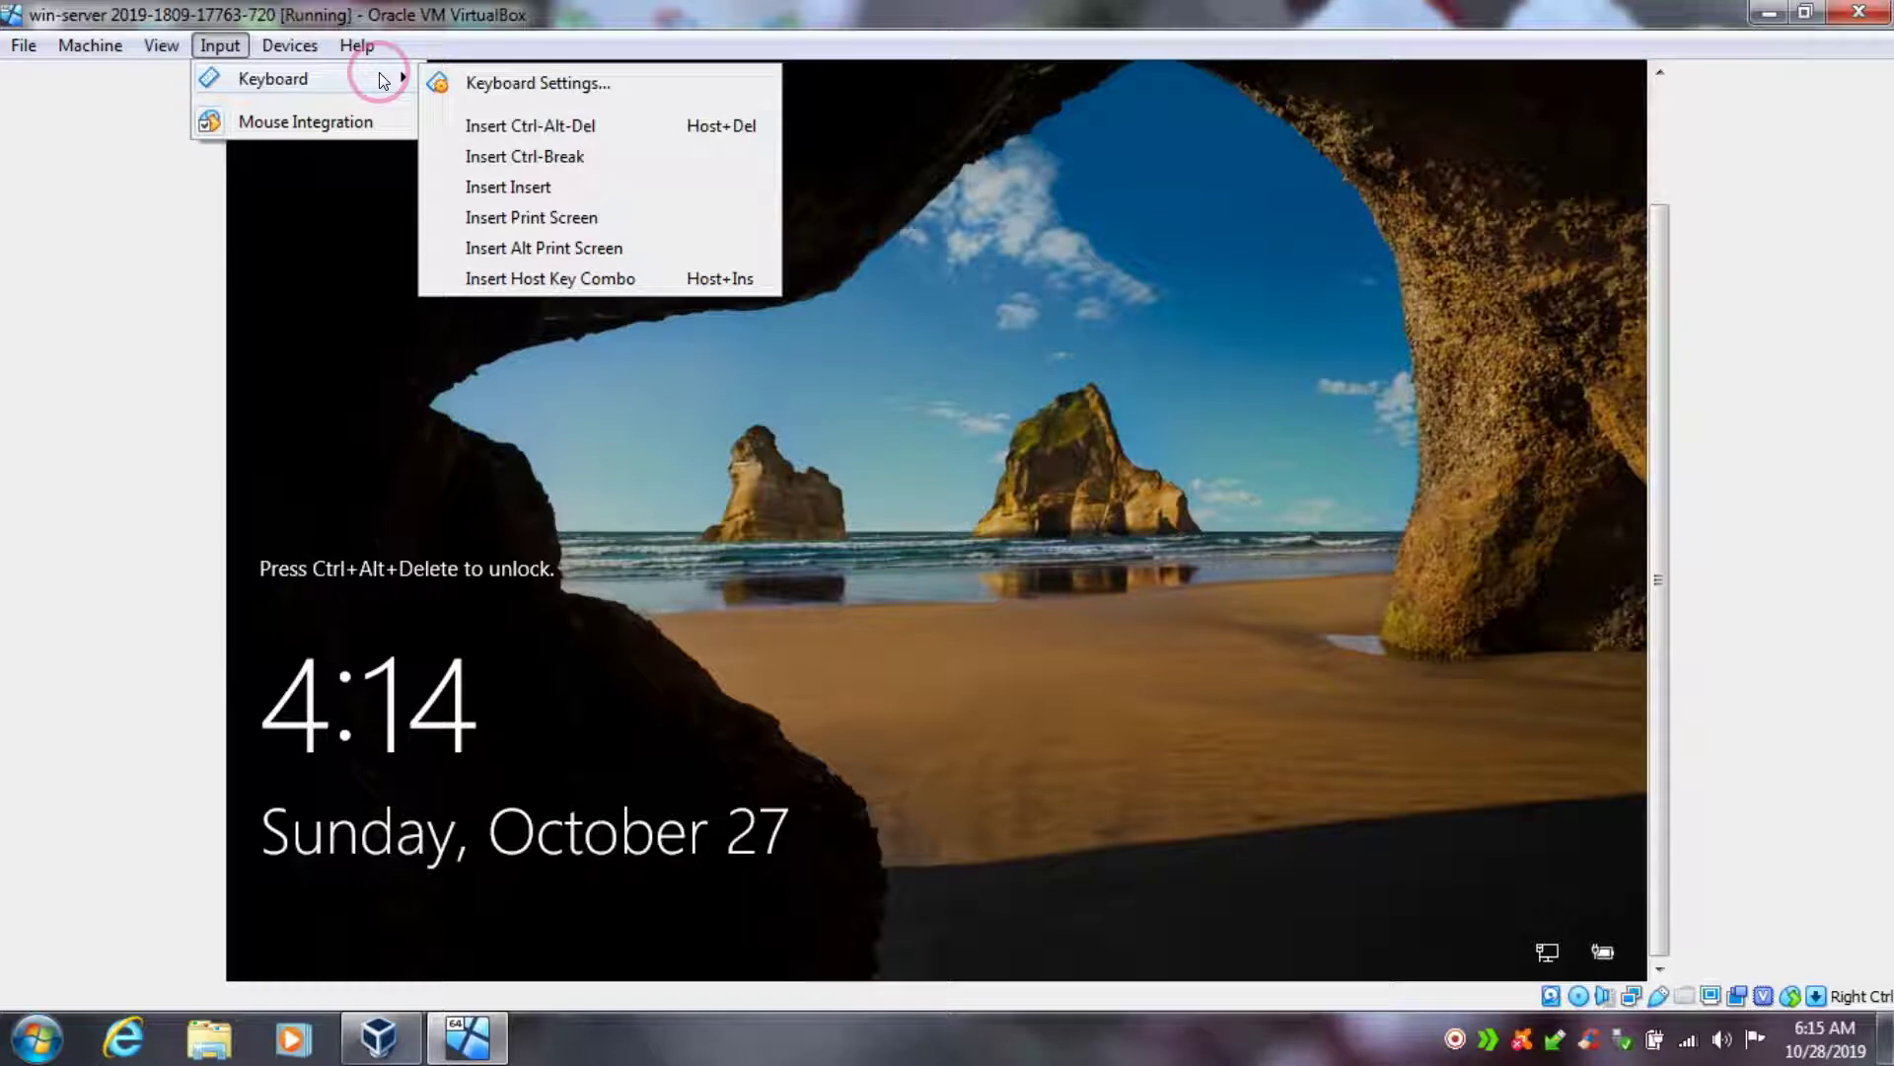
click(769, 219)
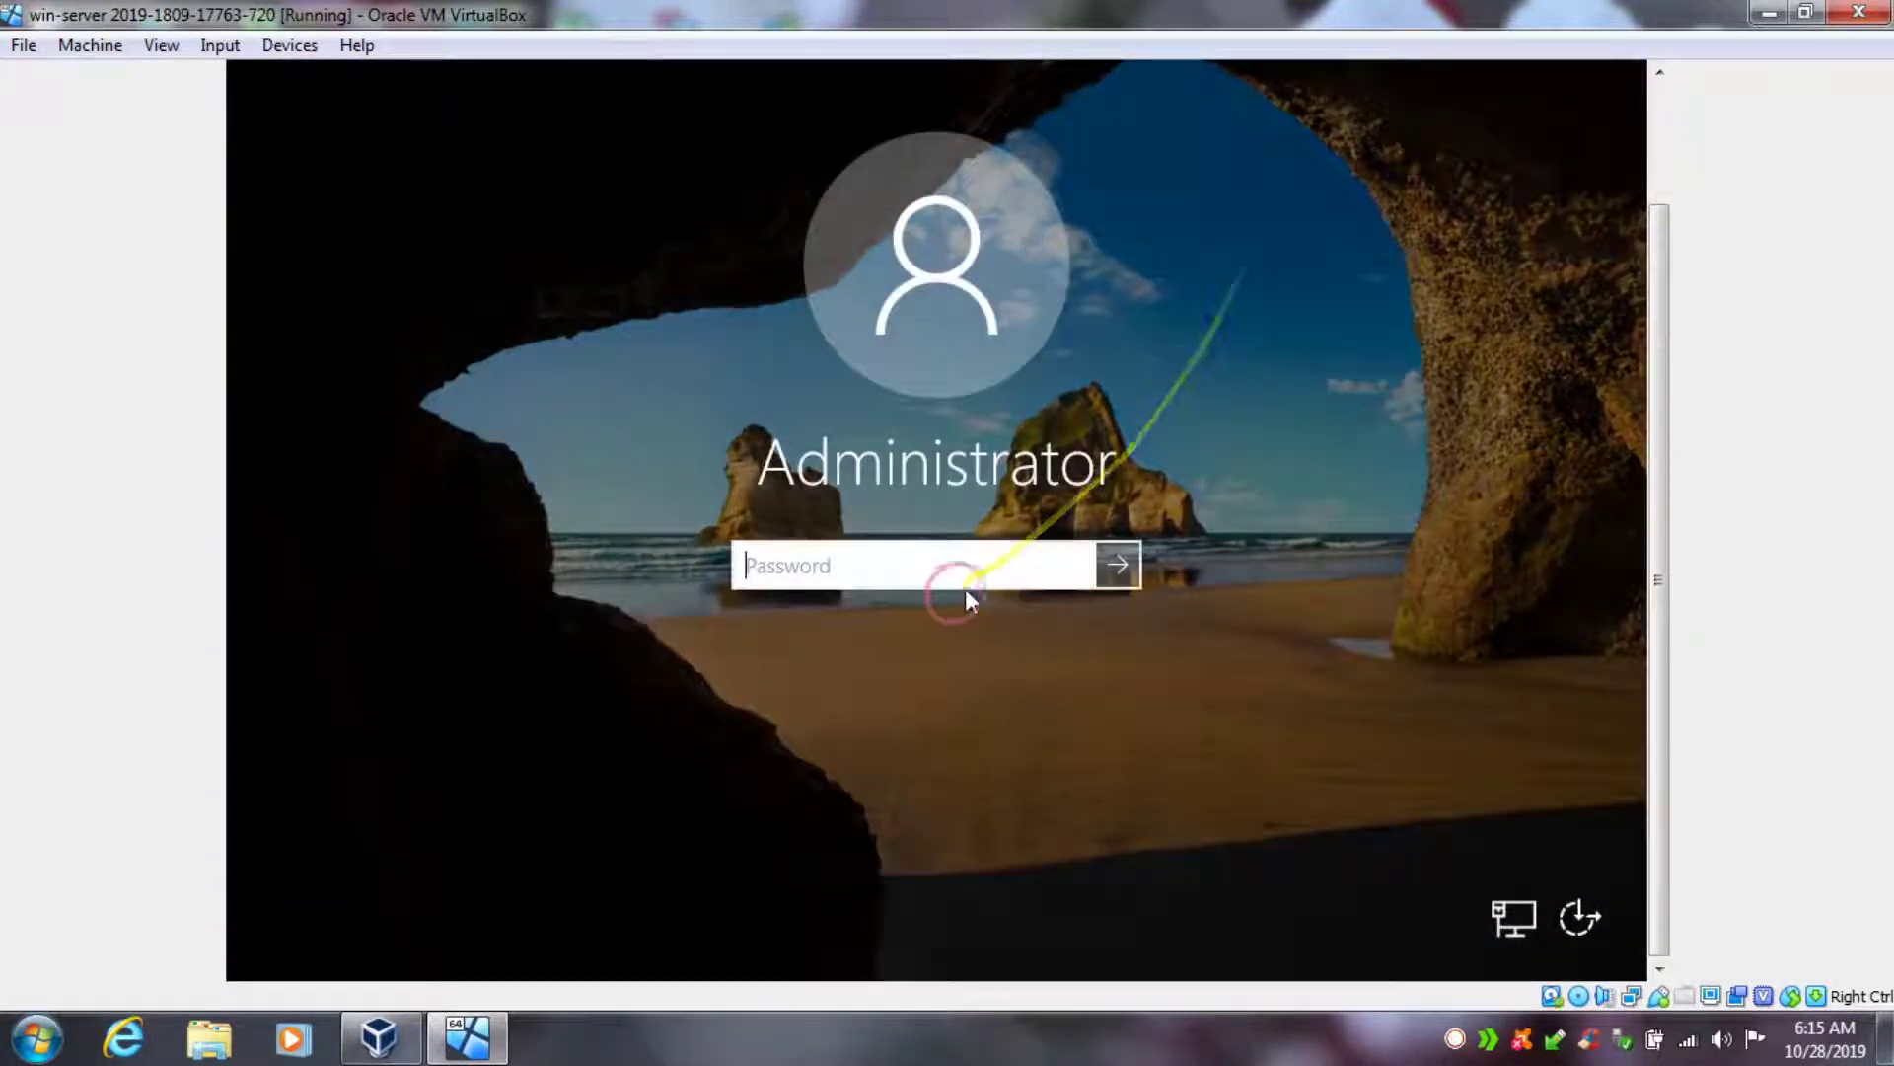
Enter the Administrator password, correcting a typo, and submit it to sign in
click(894, 566)
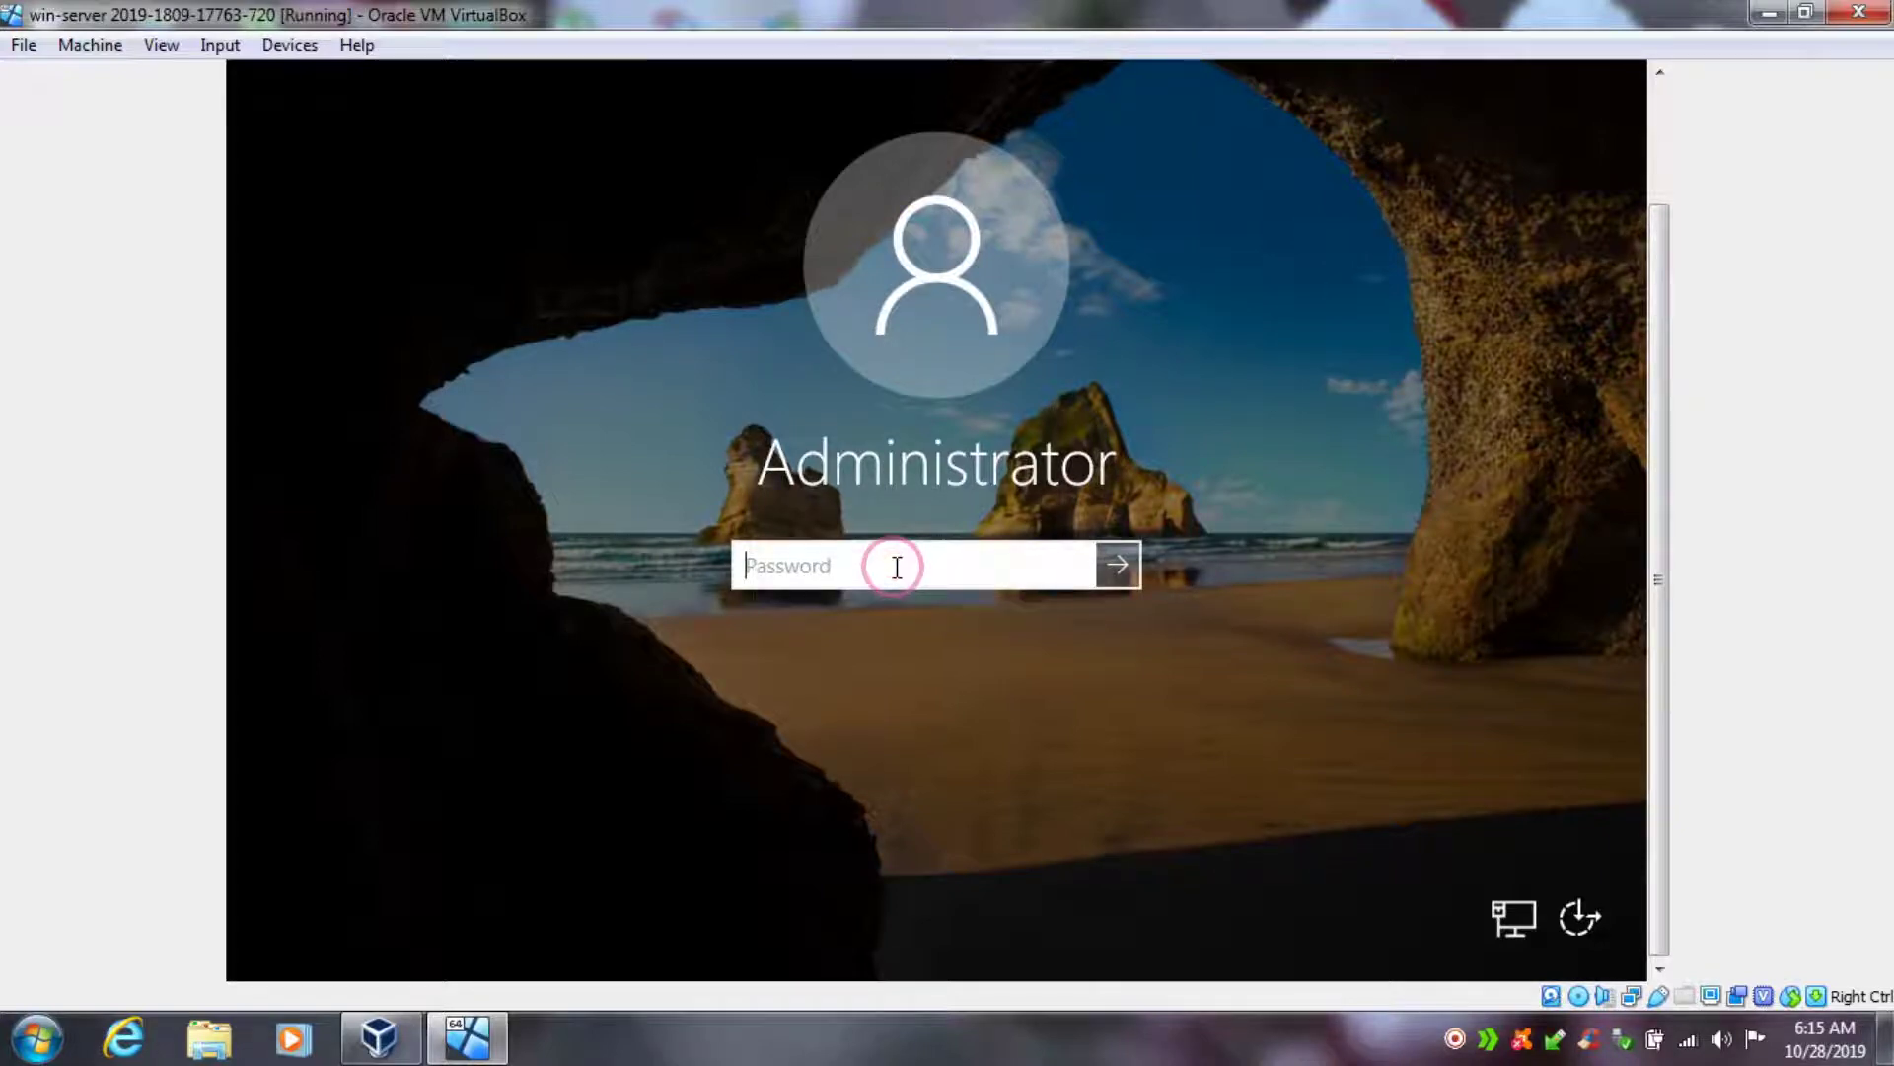
text(***)
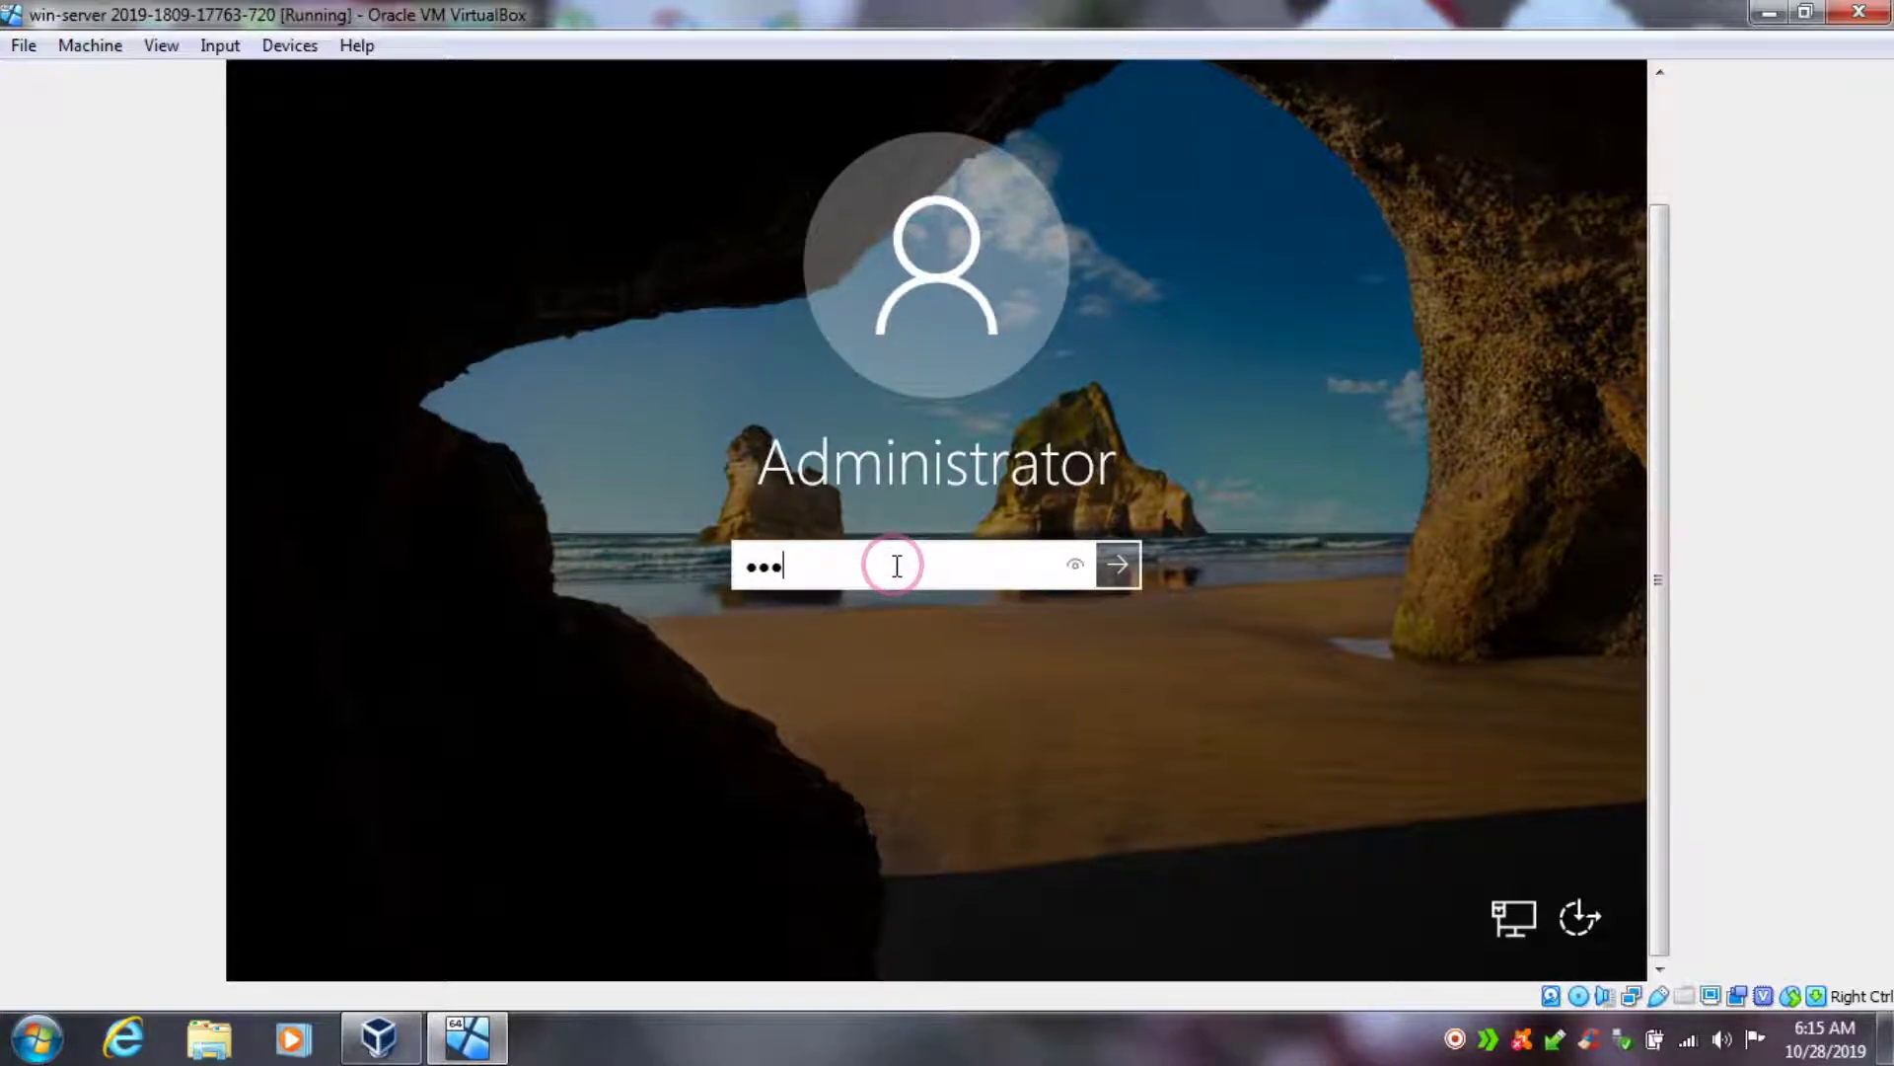
key(BackSpace)
key(BackSpace)
key(BackSpace)
text(*********)
click(1116, 560)
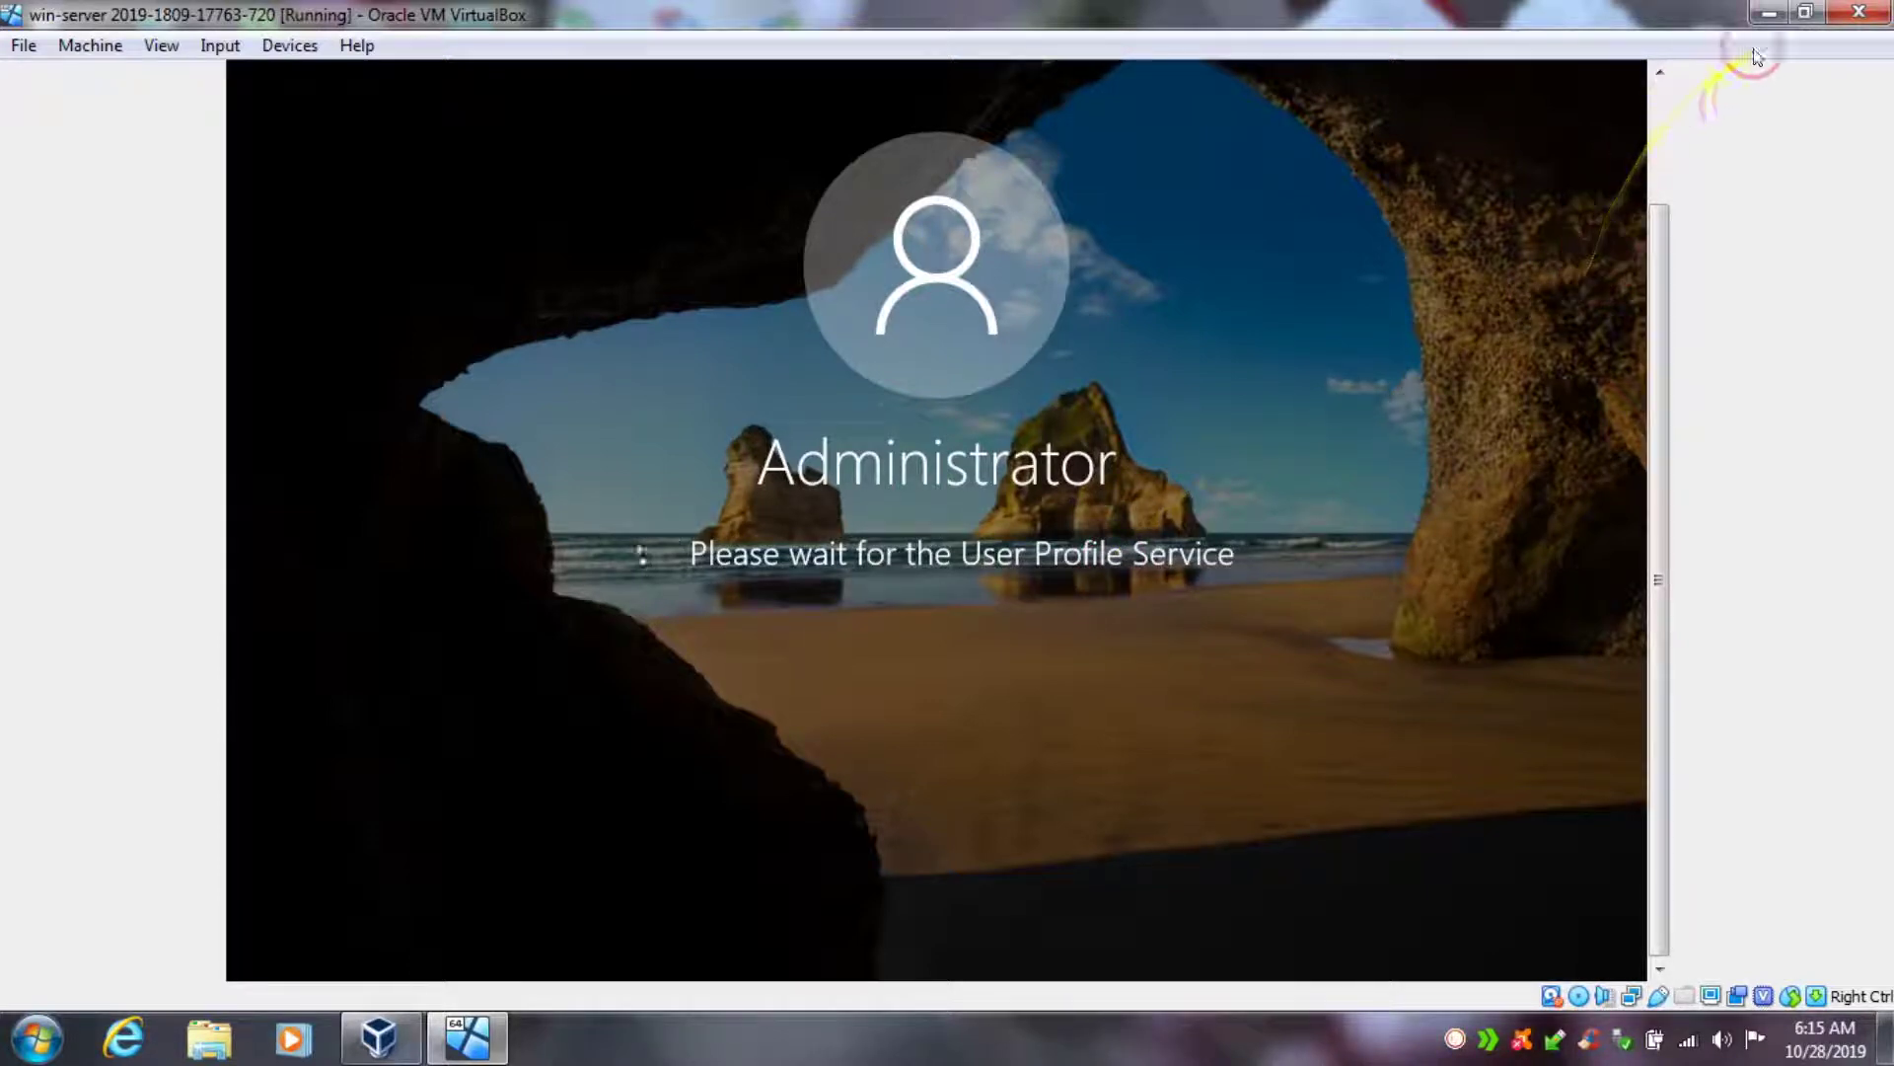
Scroll the VM view while sign-in finishes and the Recycle Bin desktop loads
mouse_move(1658, 259)
mouse_down()
mouse_move(1657, 182)
mouse_move(1667, 296)
mouse_move(1661, 115)
mouse_move(1646, 259)
mouse_up()
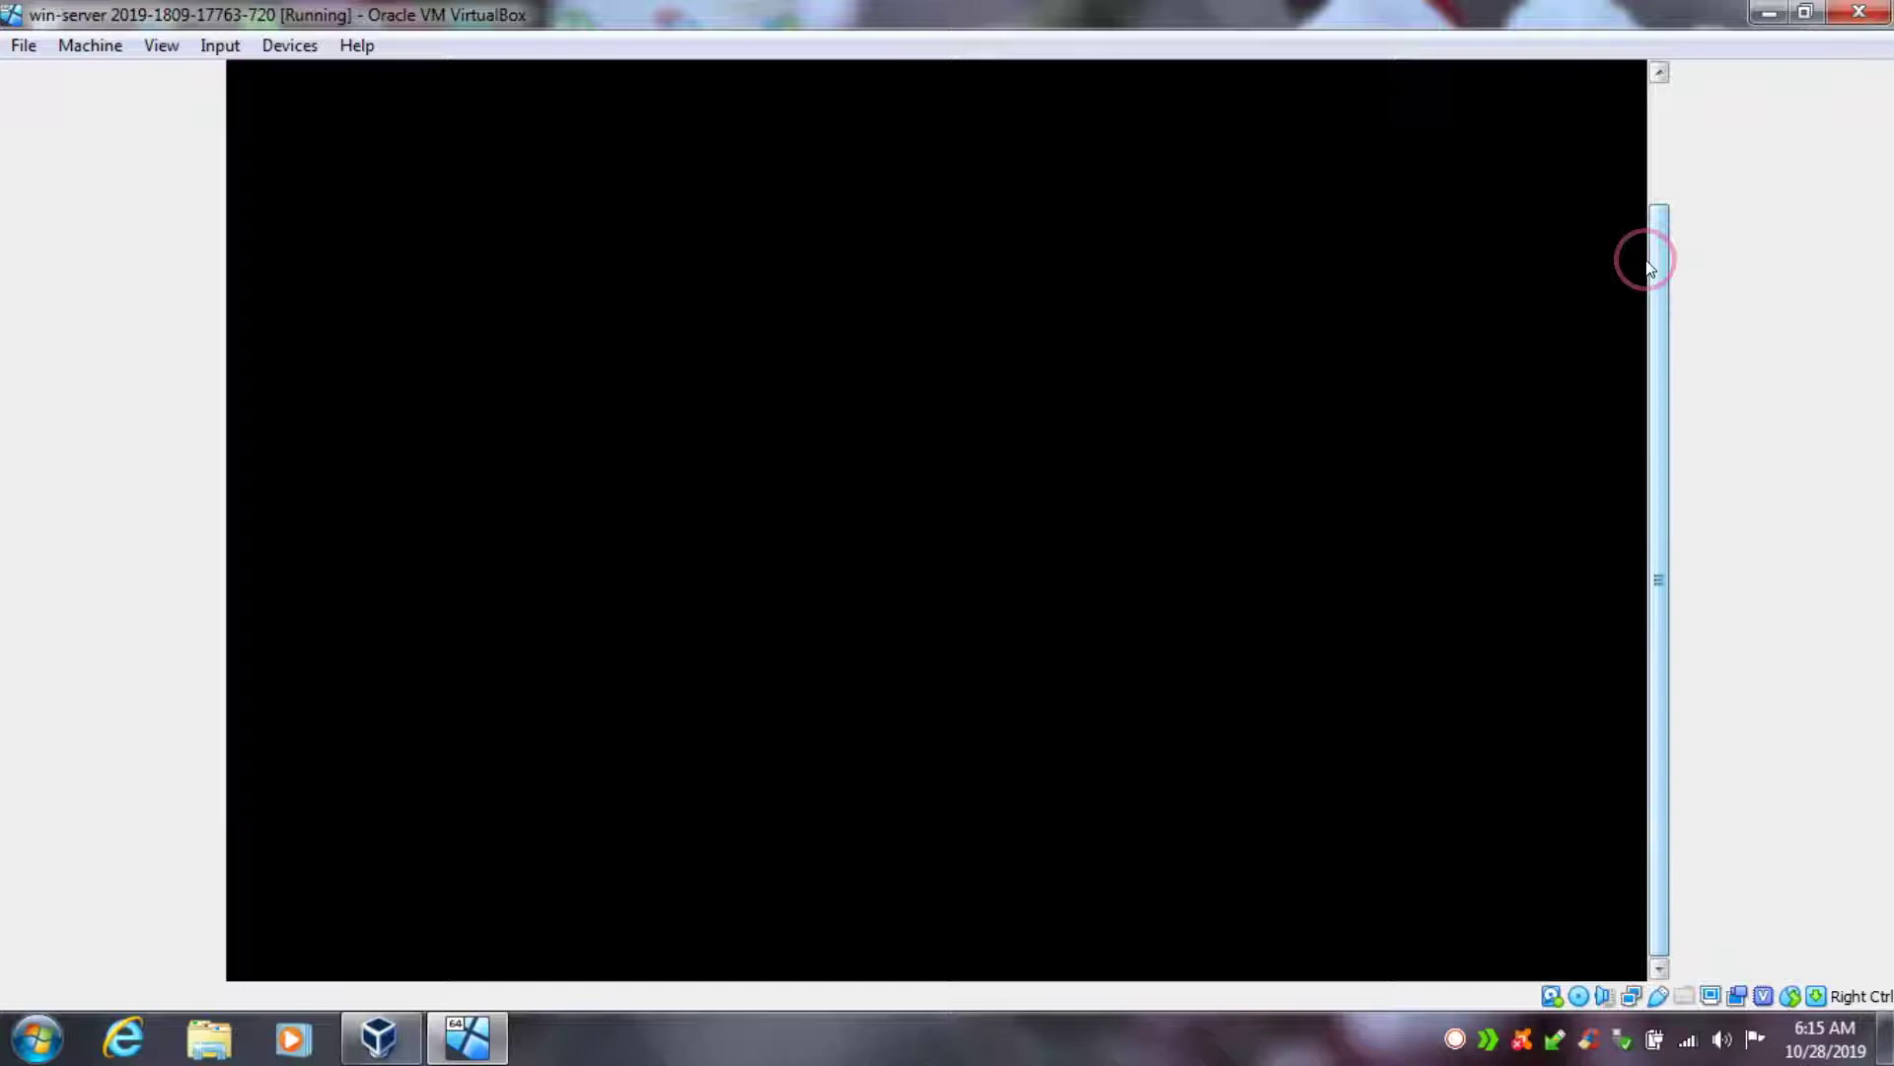
drag(1653, 326, 1653, 249)
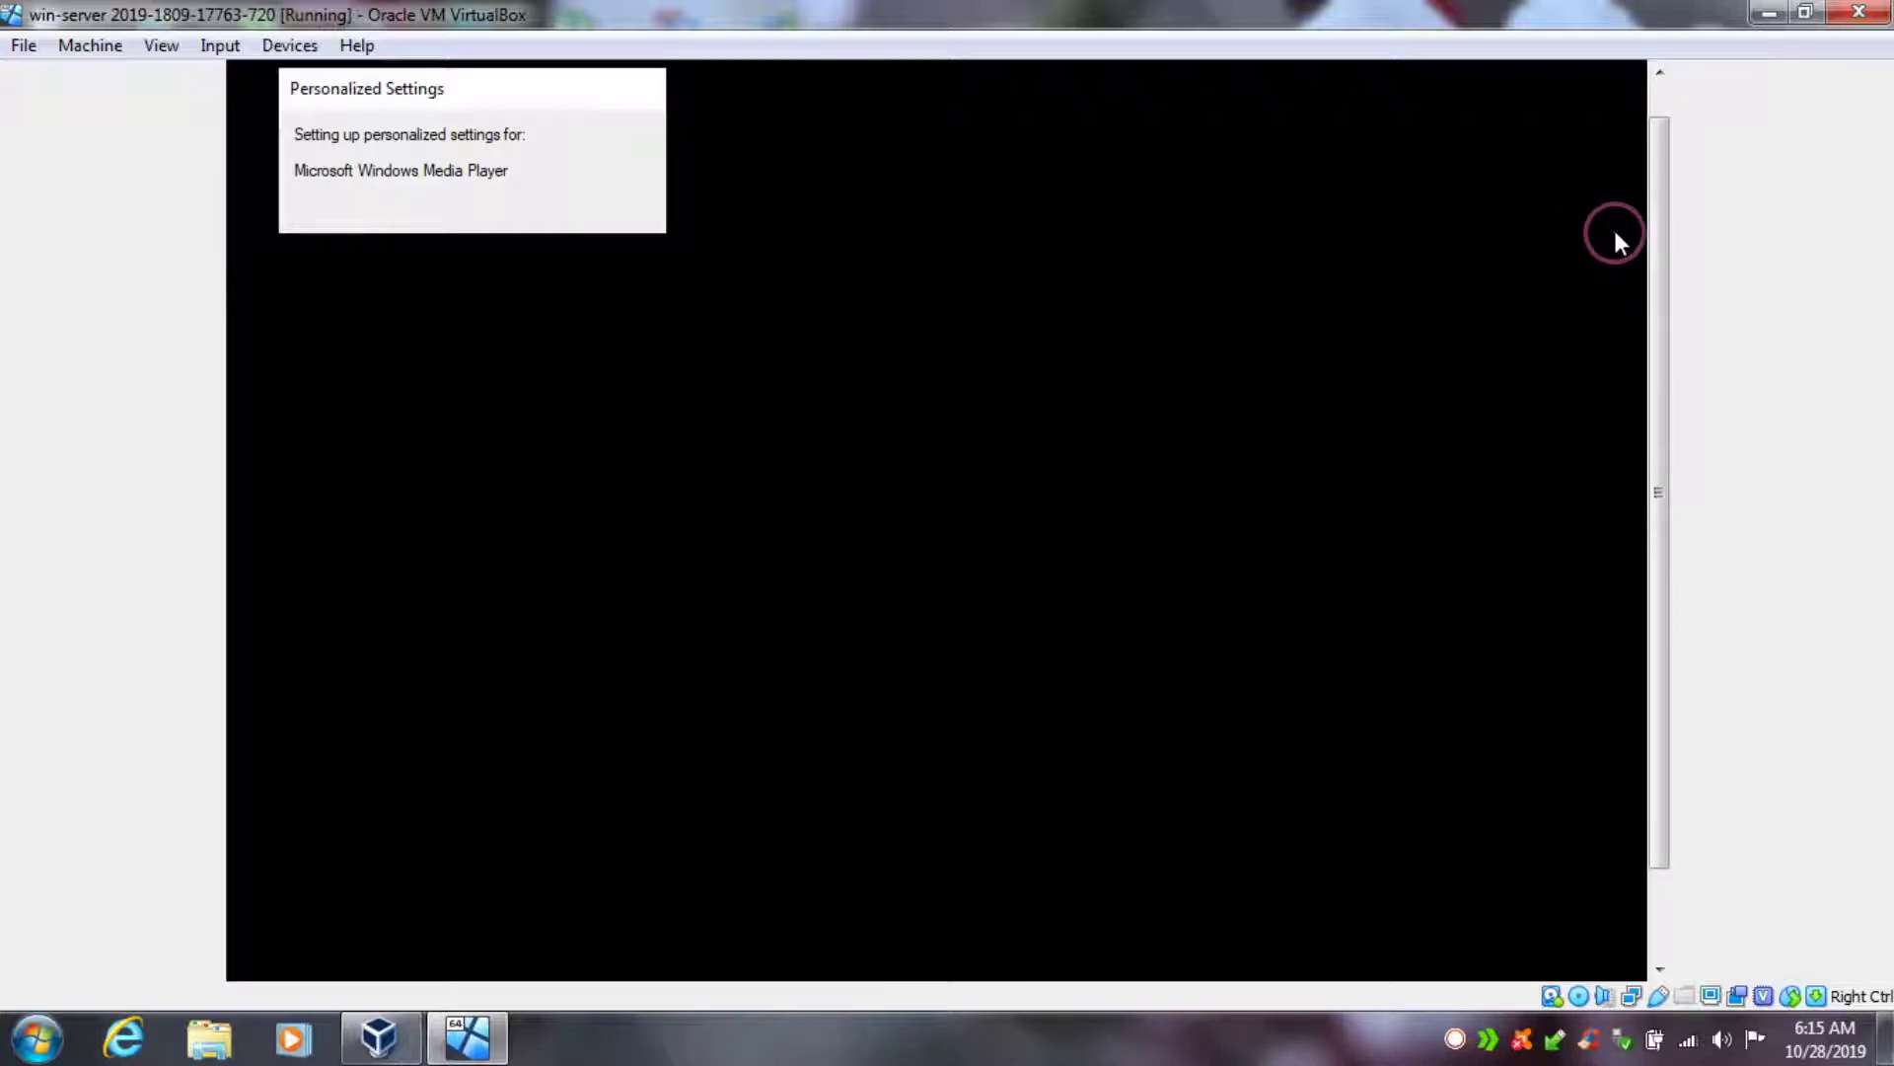
click(1652, 293)
drag(1651, 290, 1640, 207)
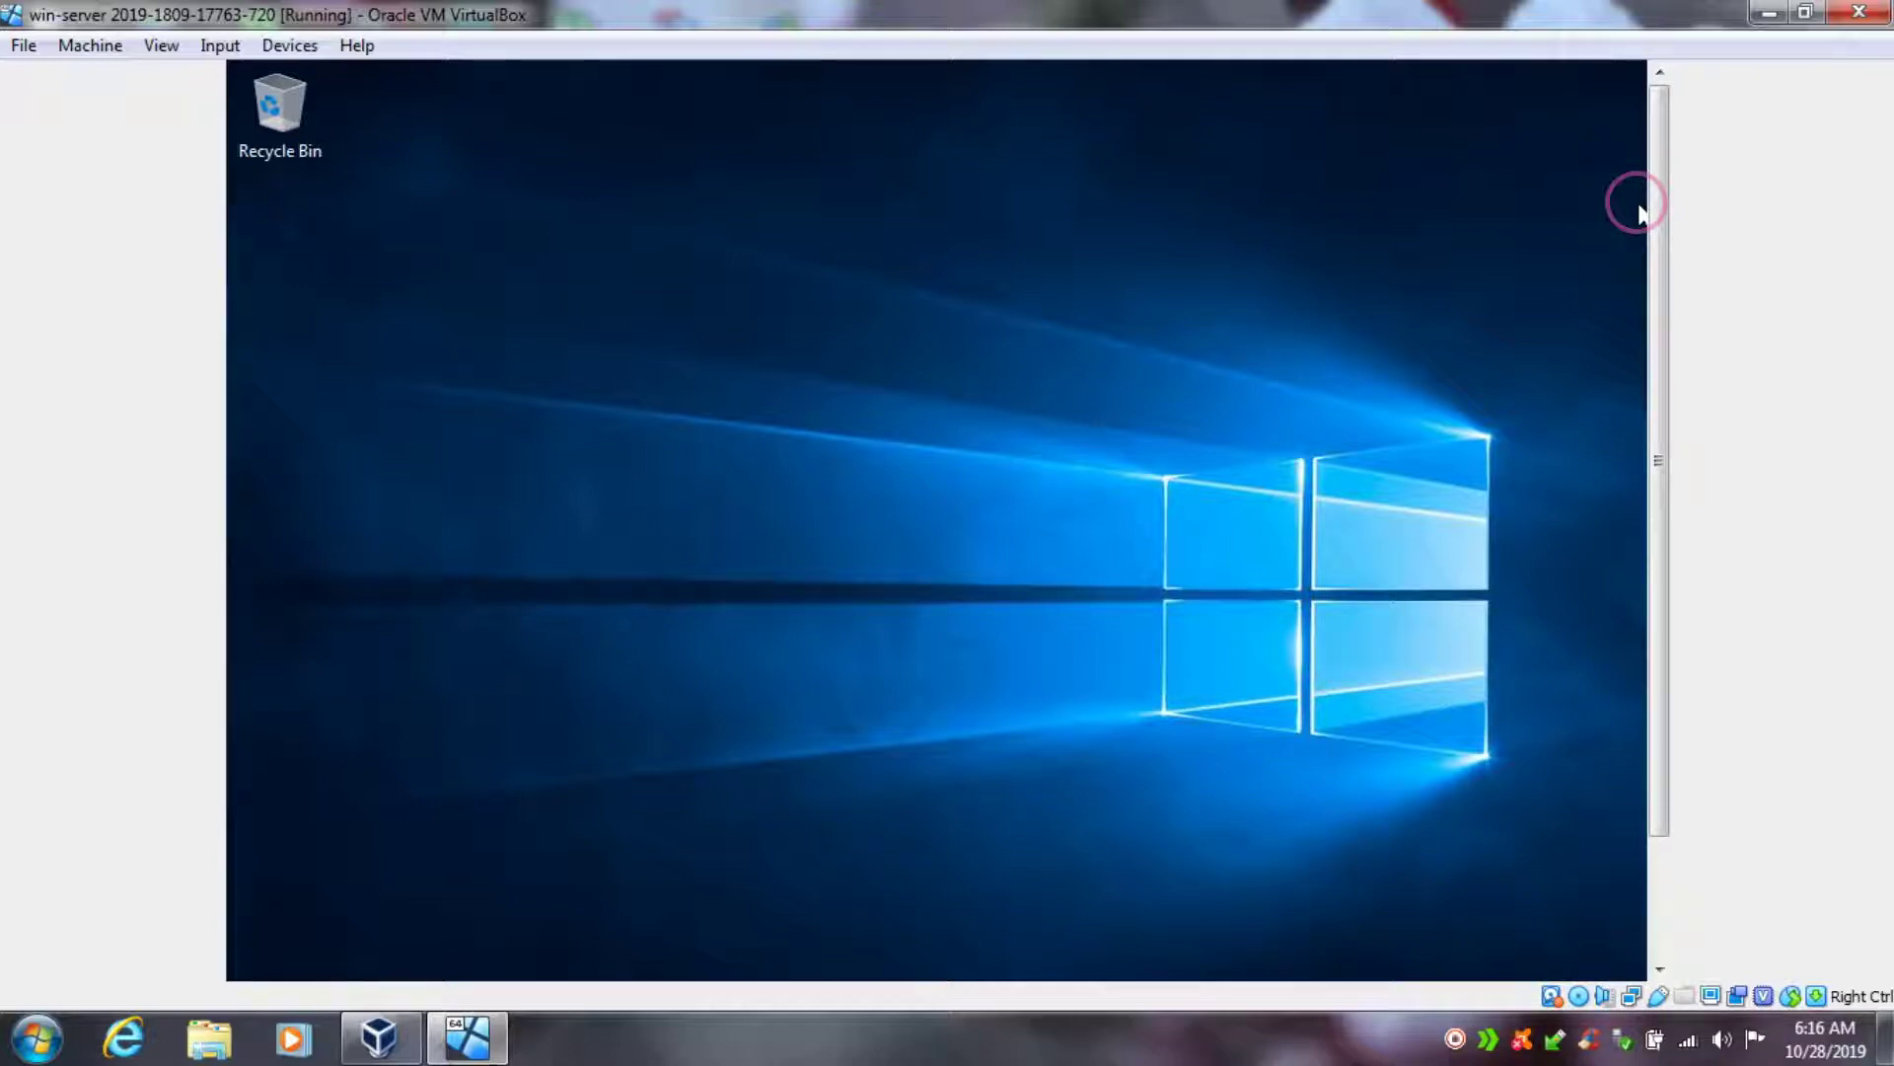
drag(1657, 174, 1638, 361)
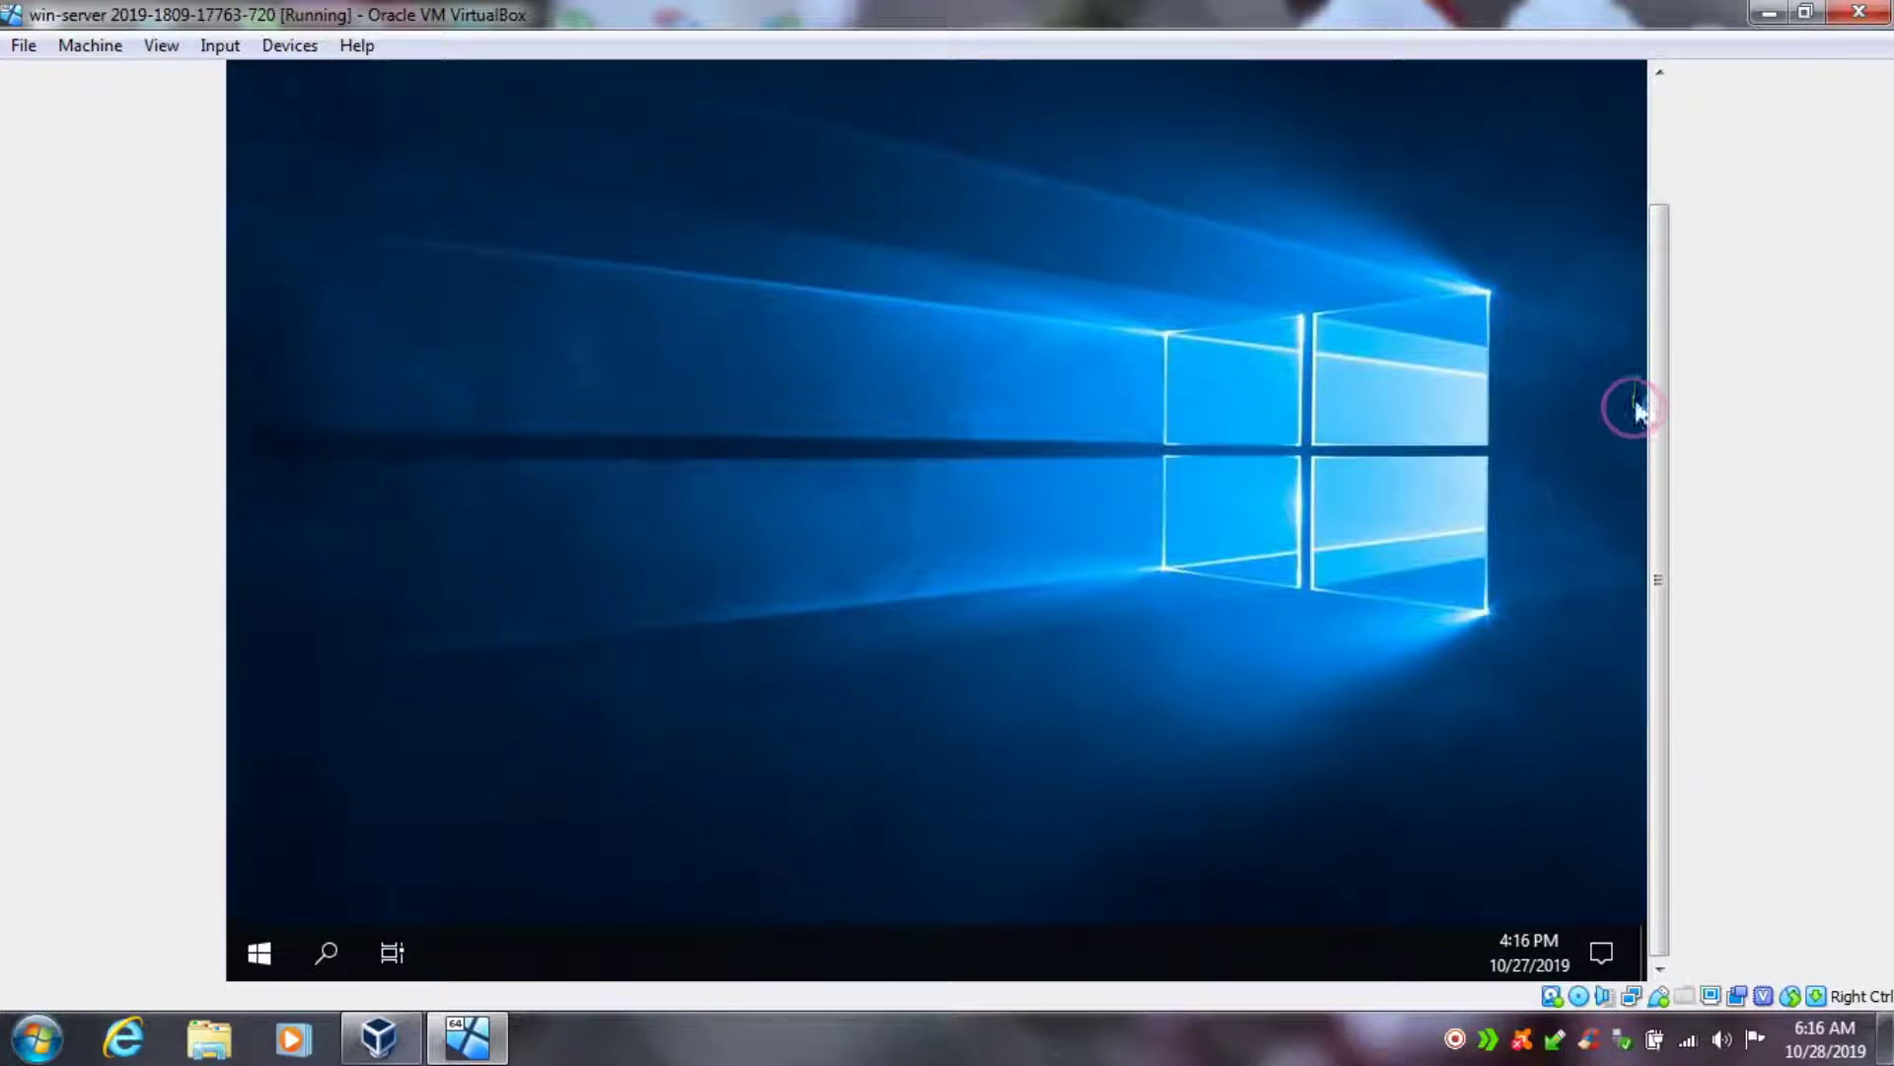
drag(1656, 496, 1648, 547)
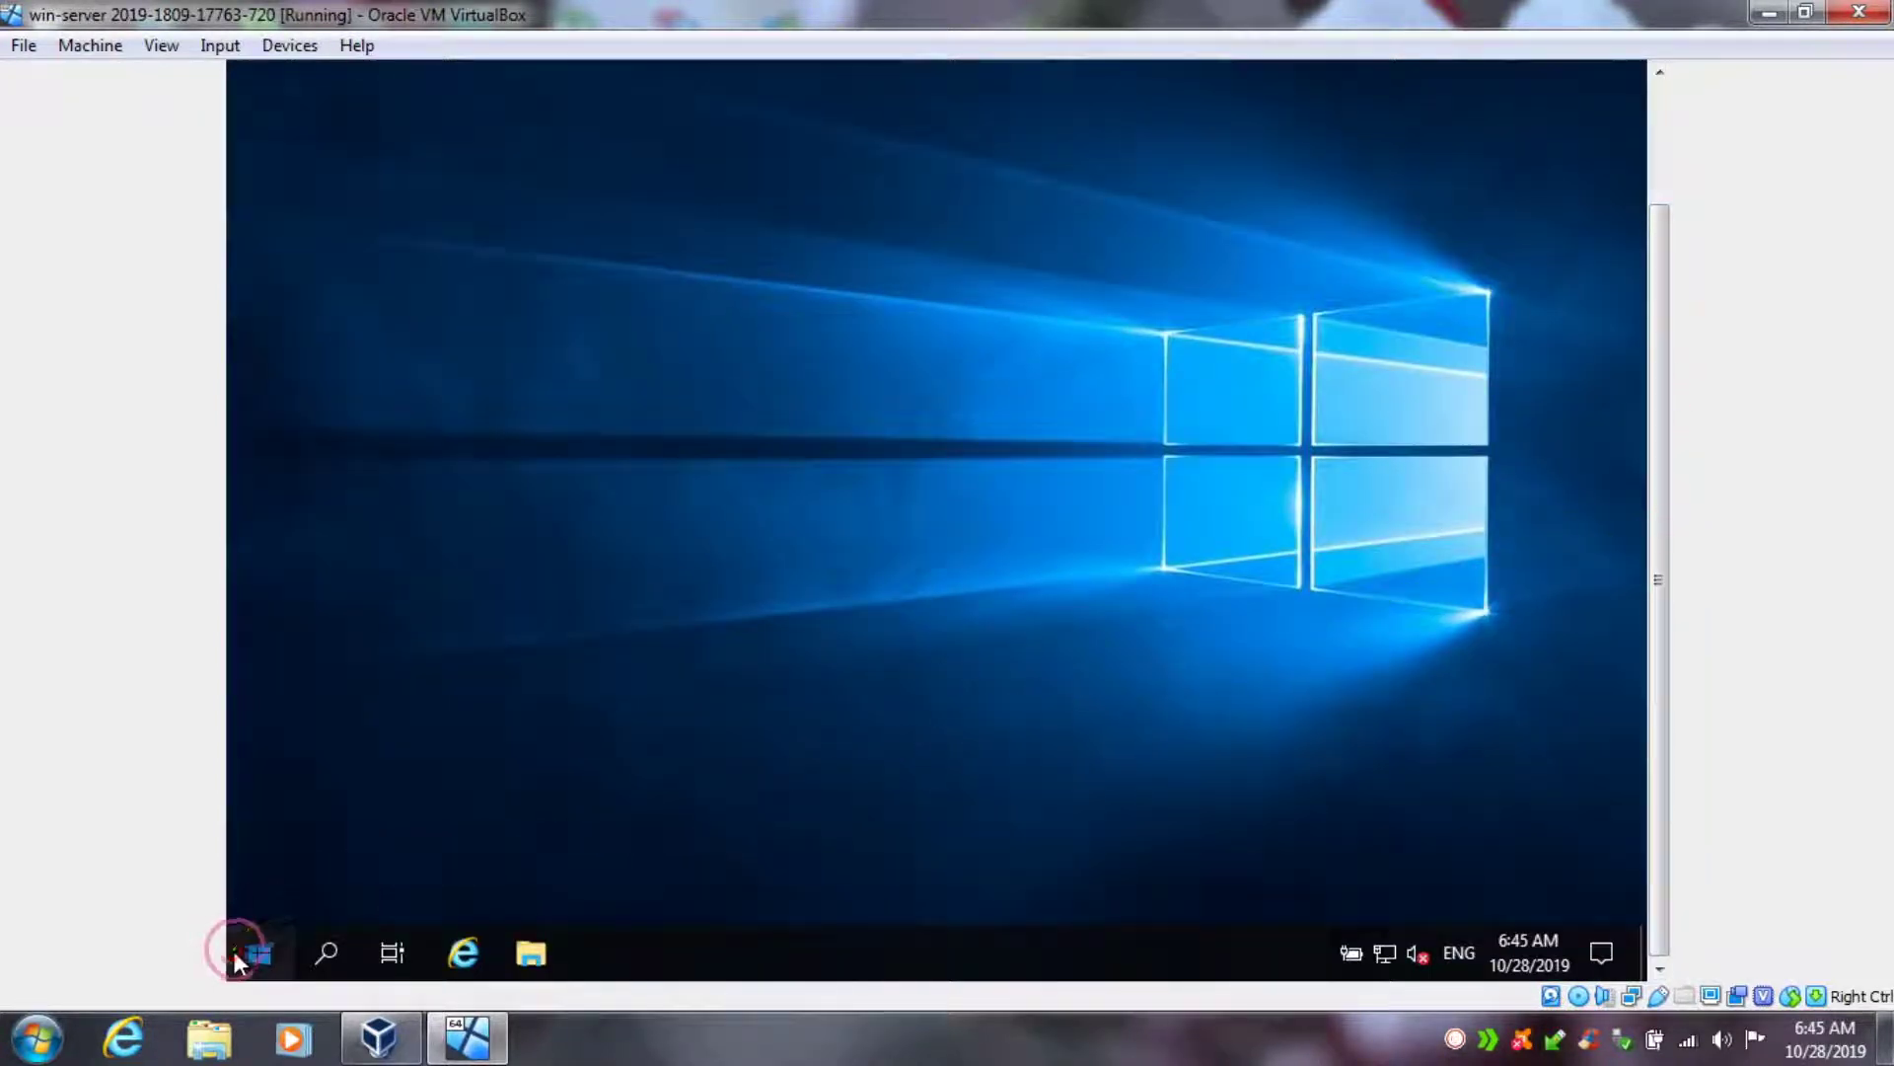
Restart the Windows Server guest from Start > Power, keeping reason Other (Unplanned)
click(256, 949)
click(264, 878)
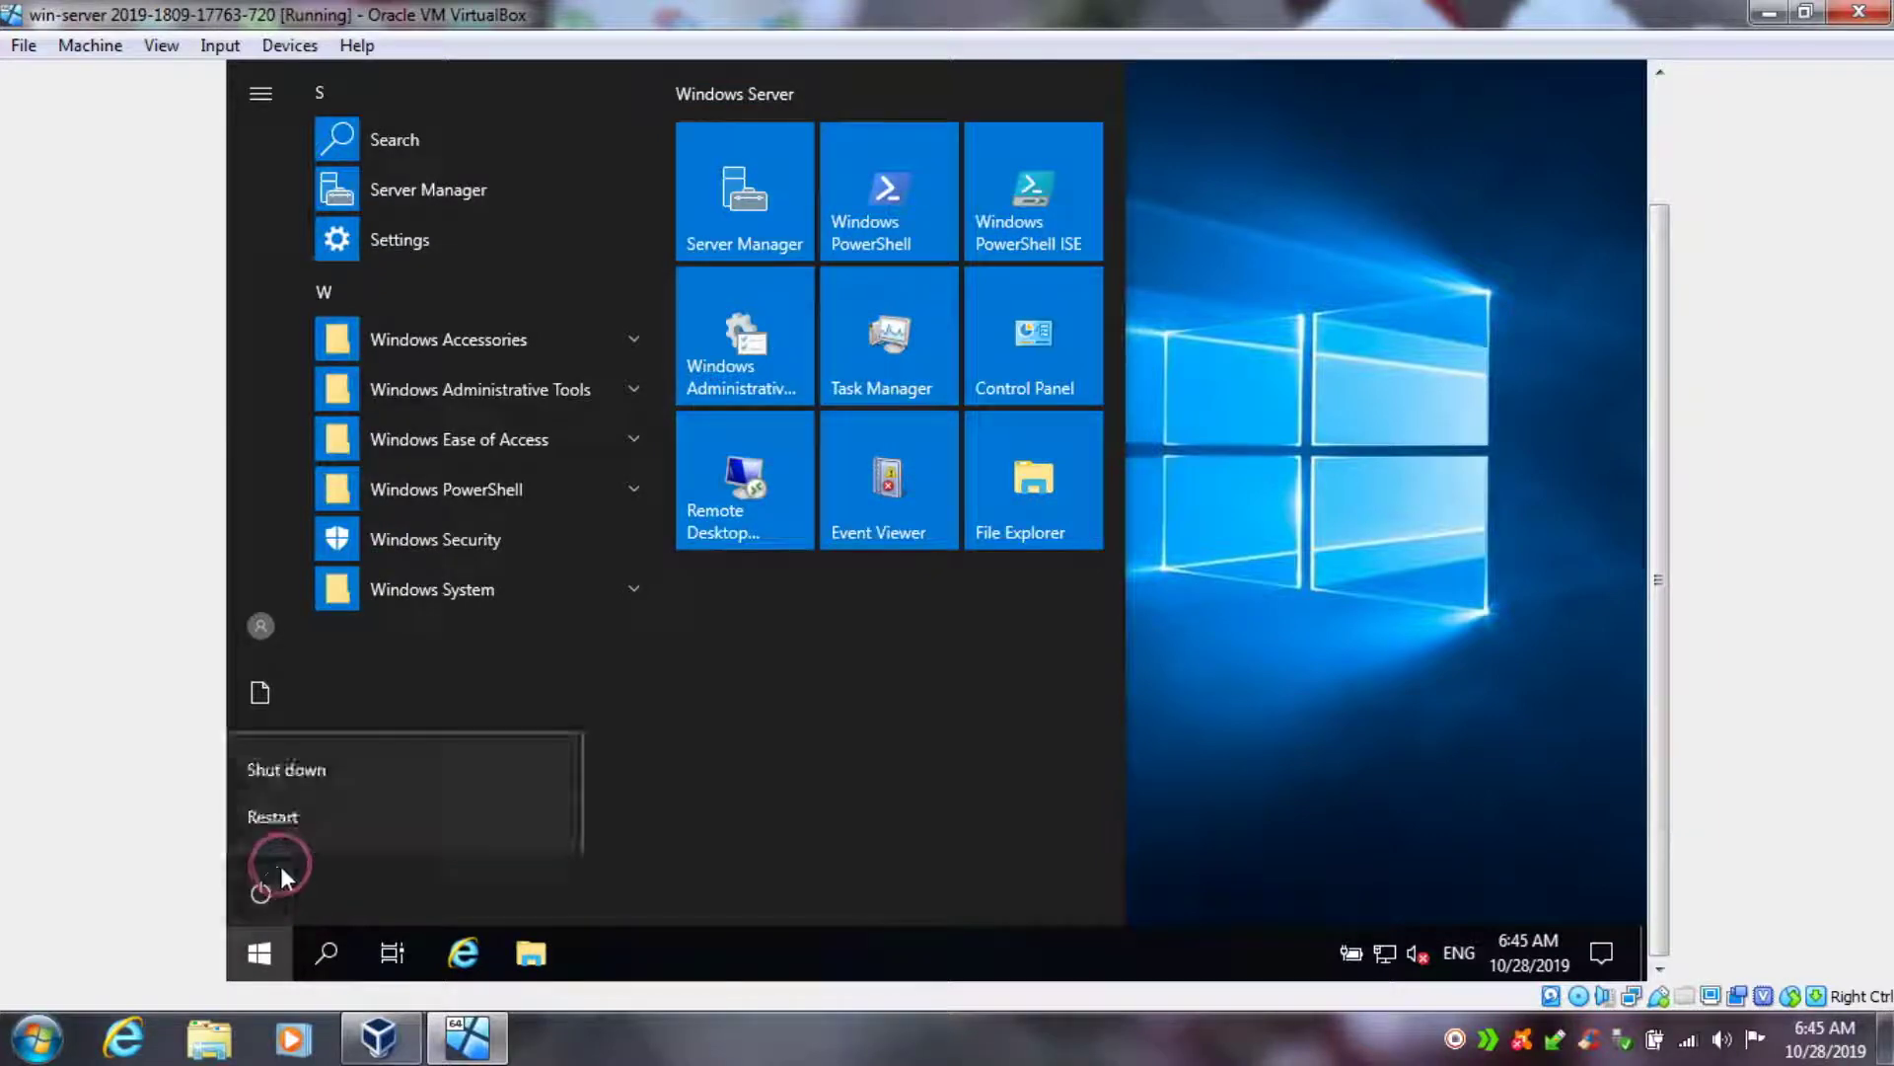
click(307, 827)
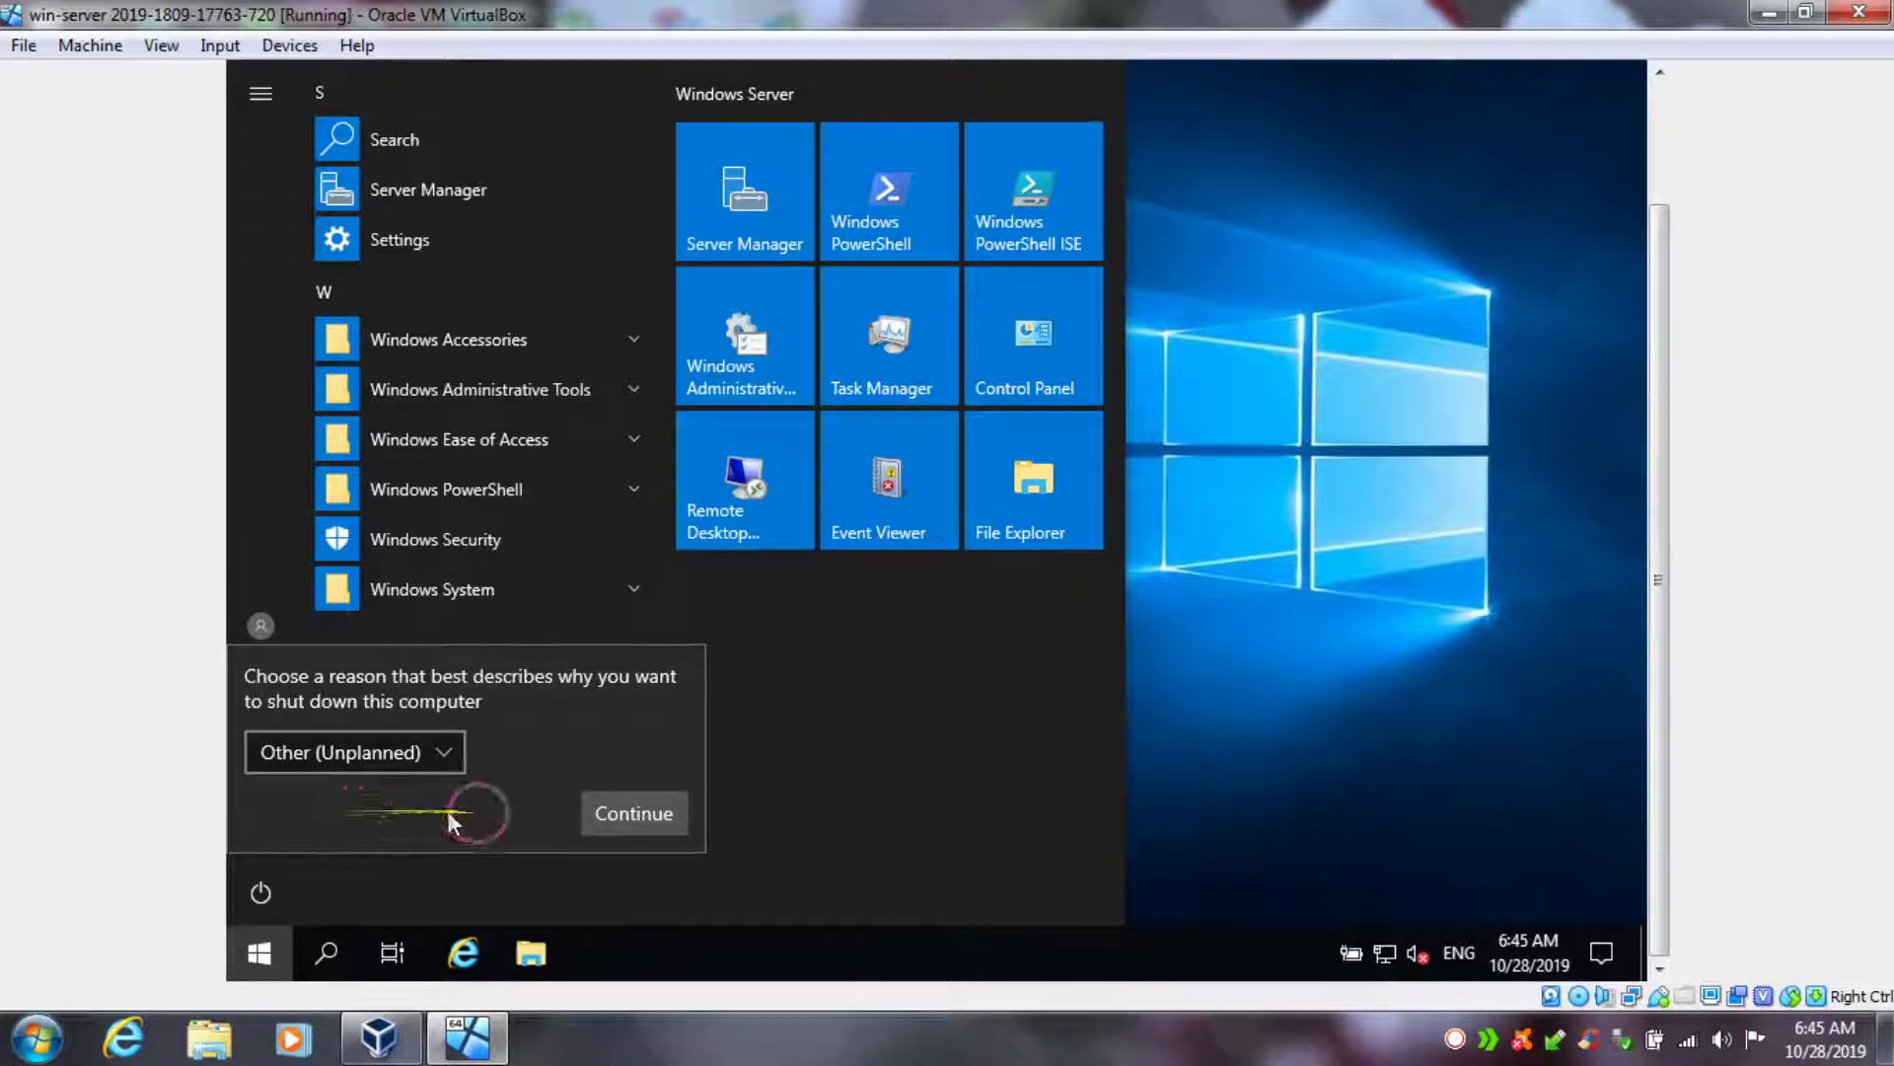
click(635, 815)
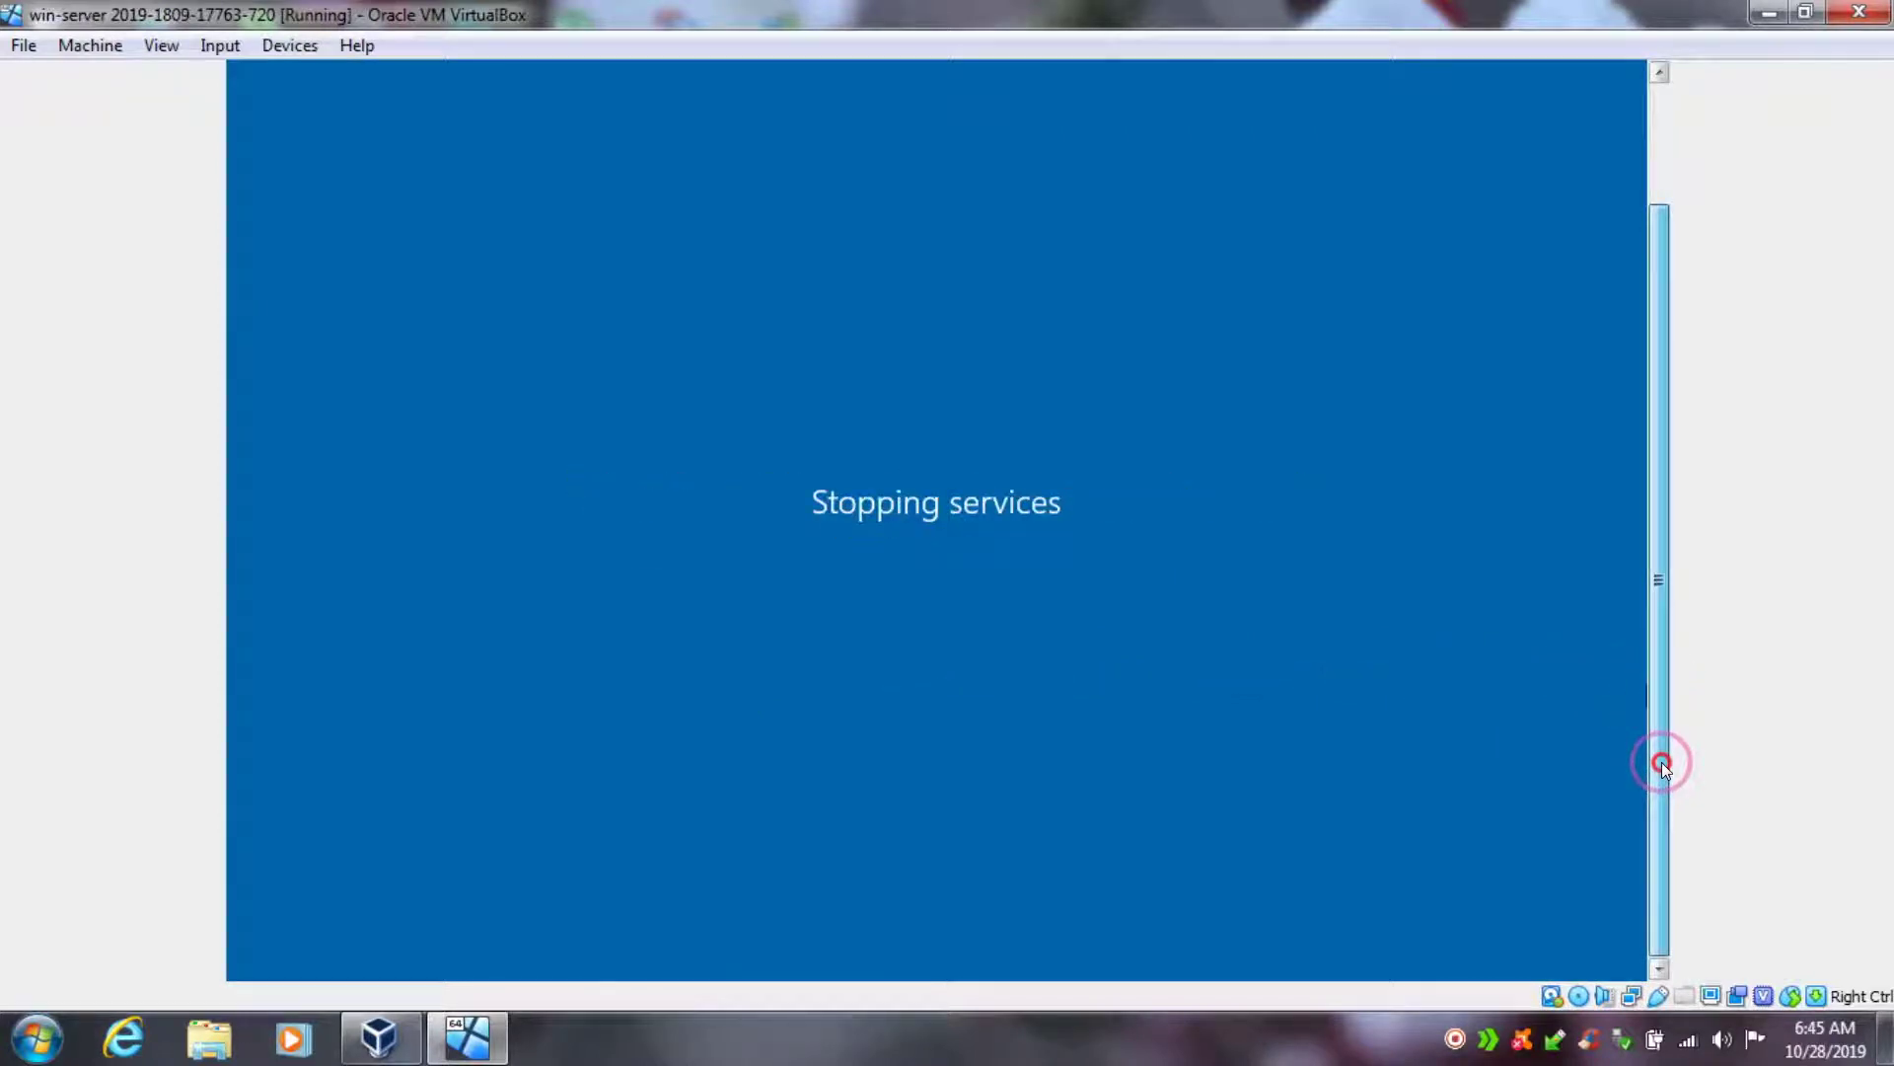
Answer the boot from CD or DVD prompt with Enter during the reboot
click(1664, 696)
drag(1662, 695, 979, 560)
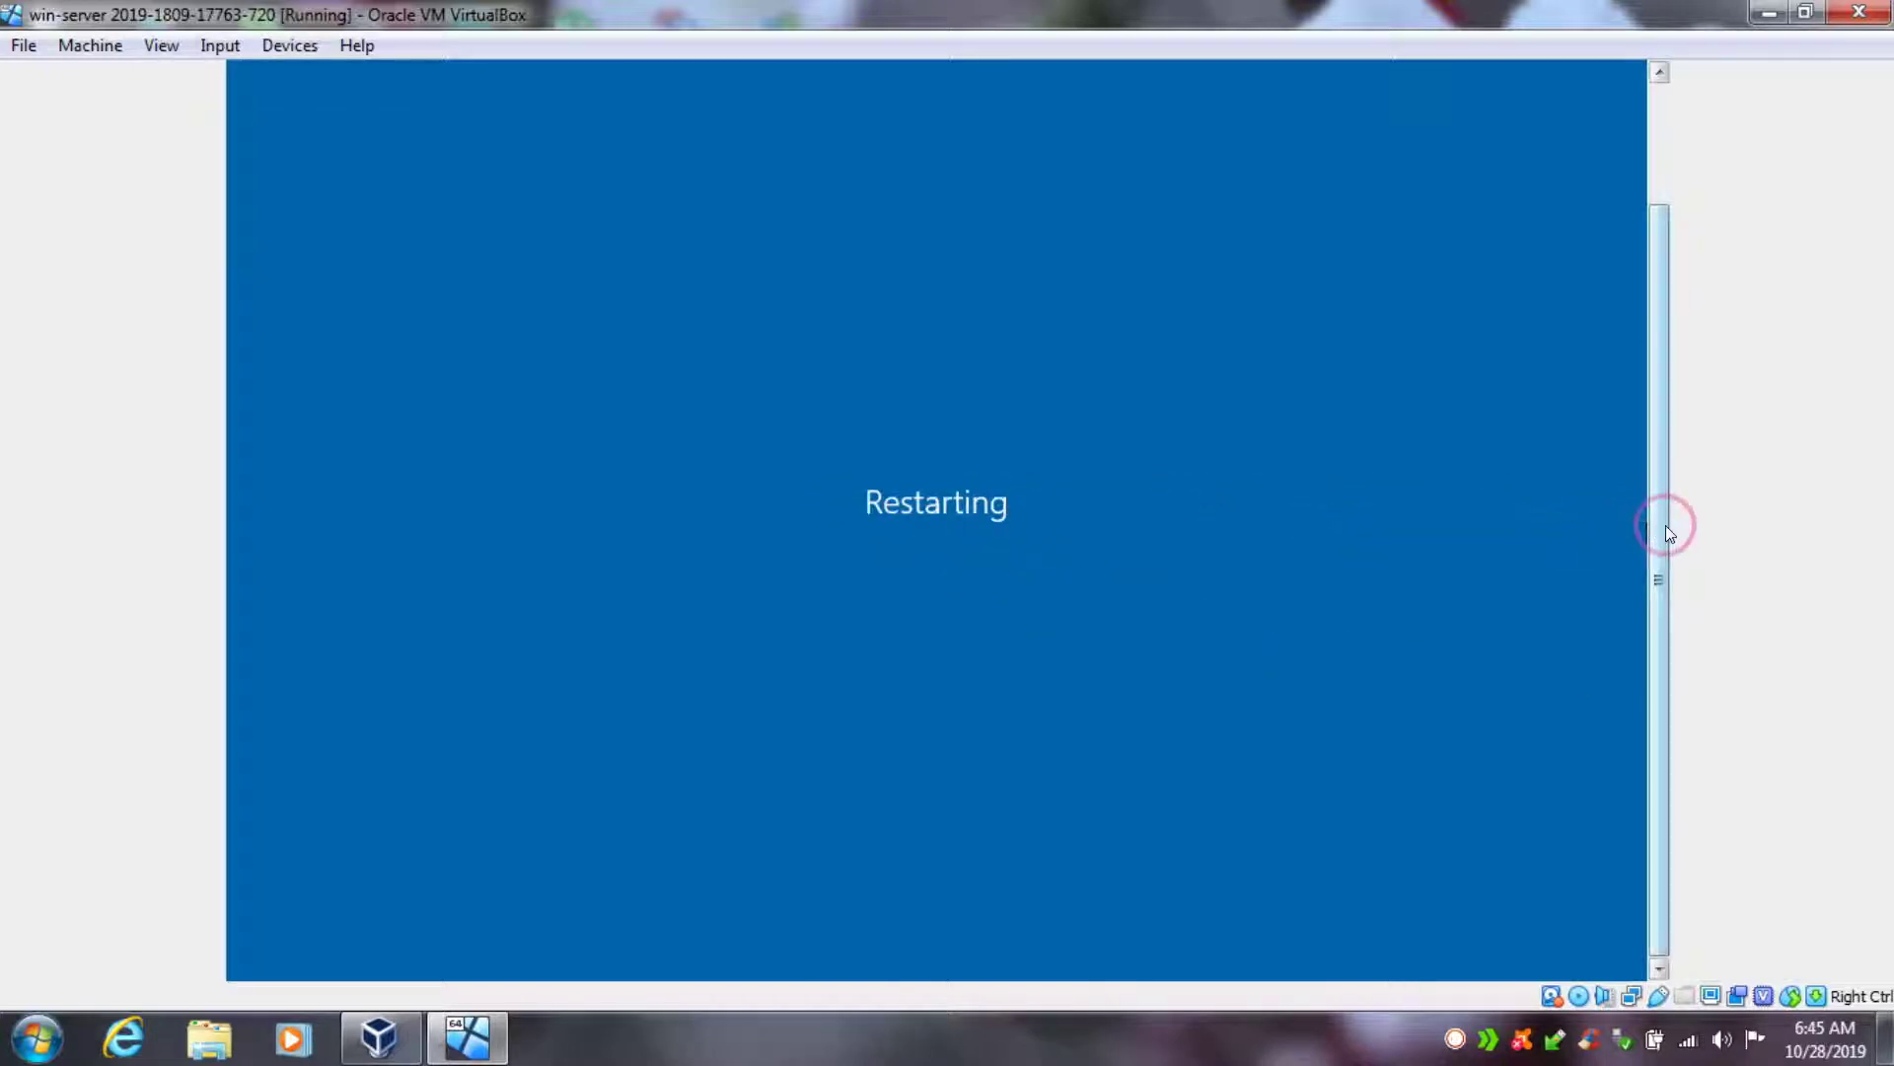
drag(1665, 525, 1642, 450)
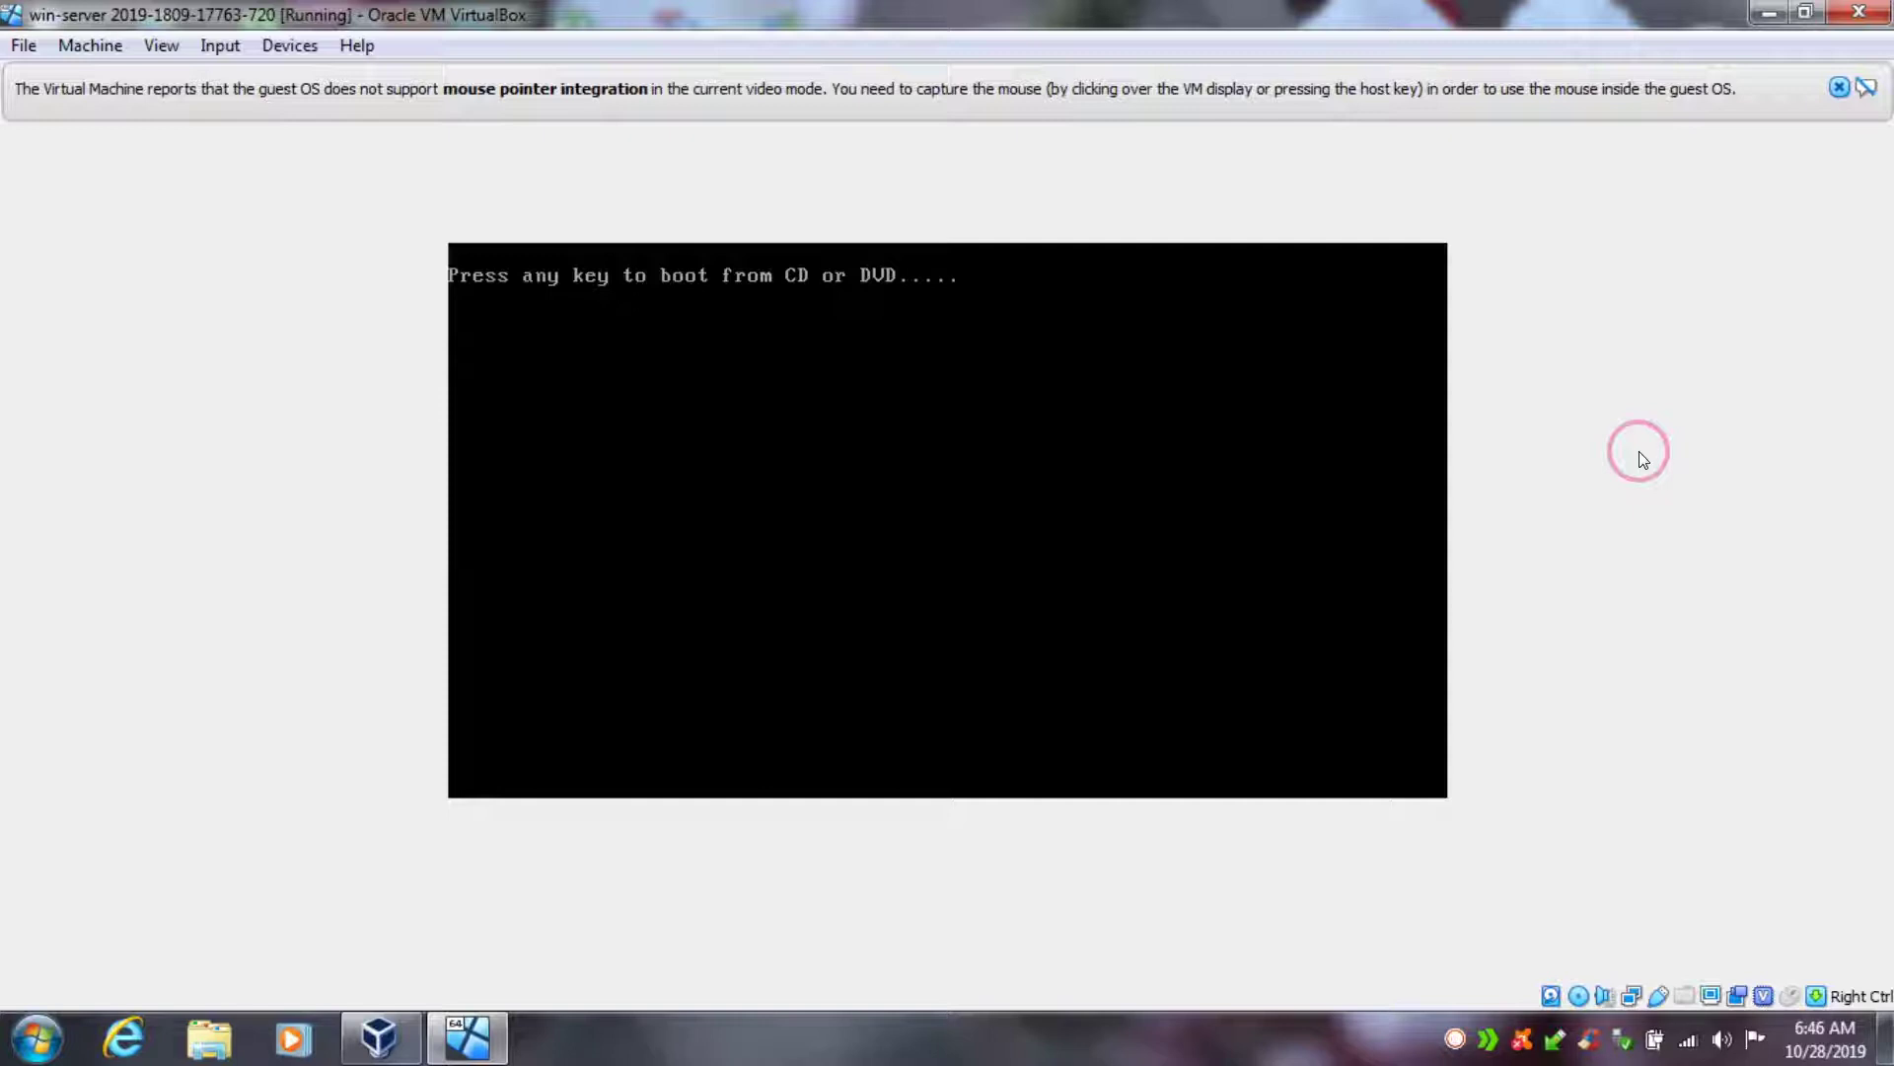
key(Return)
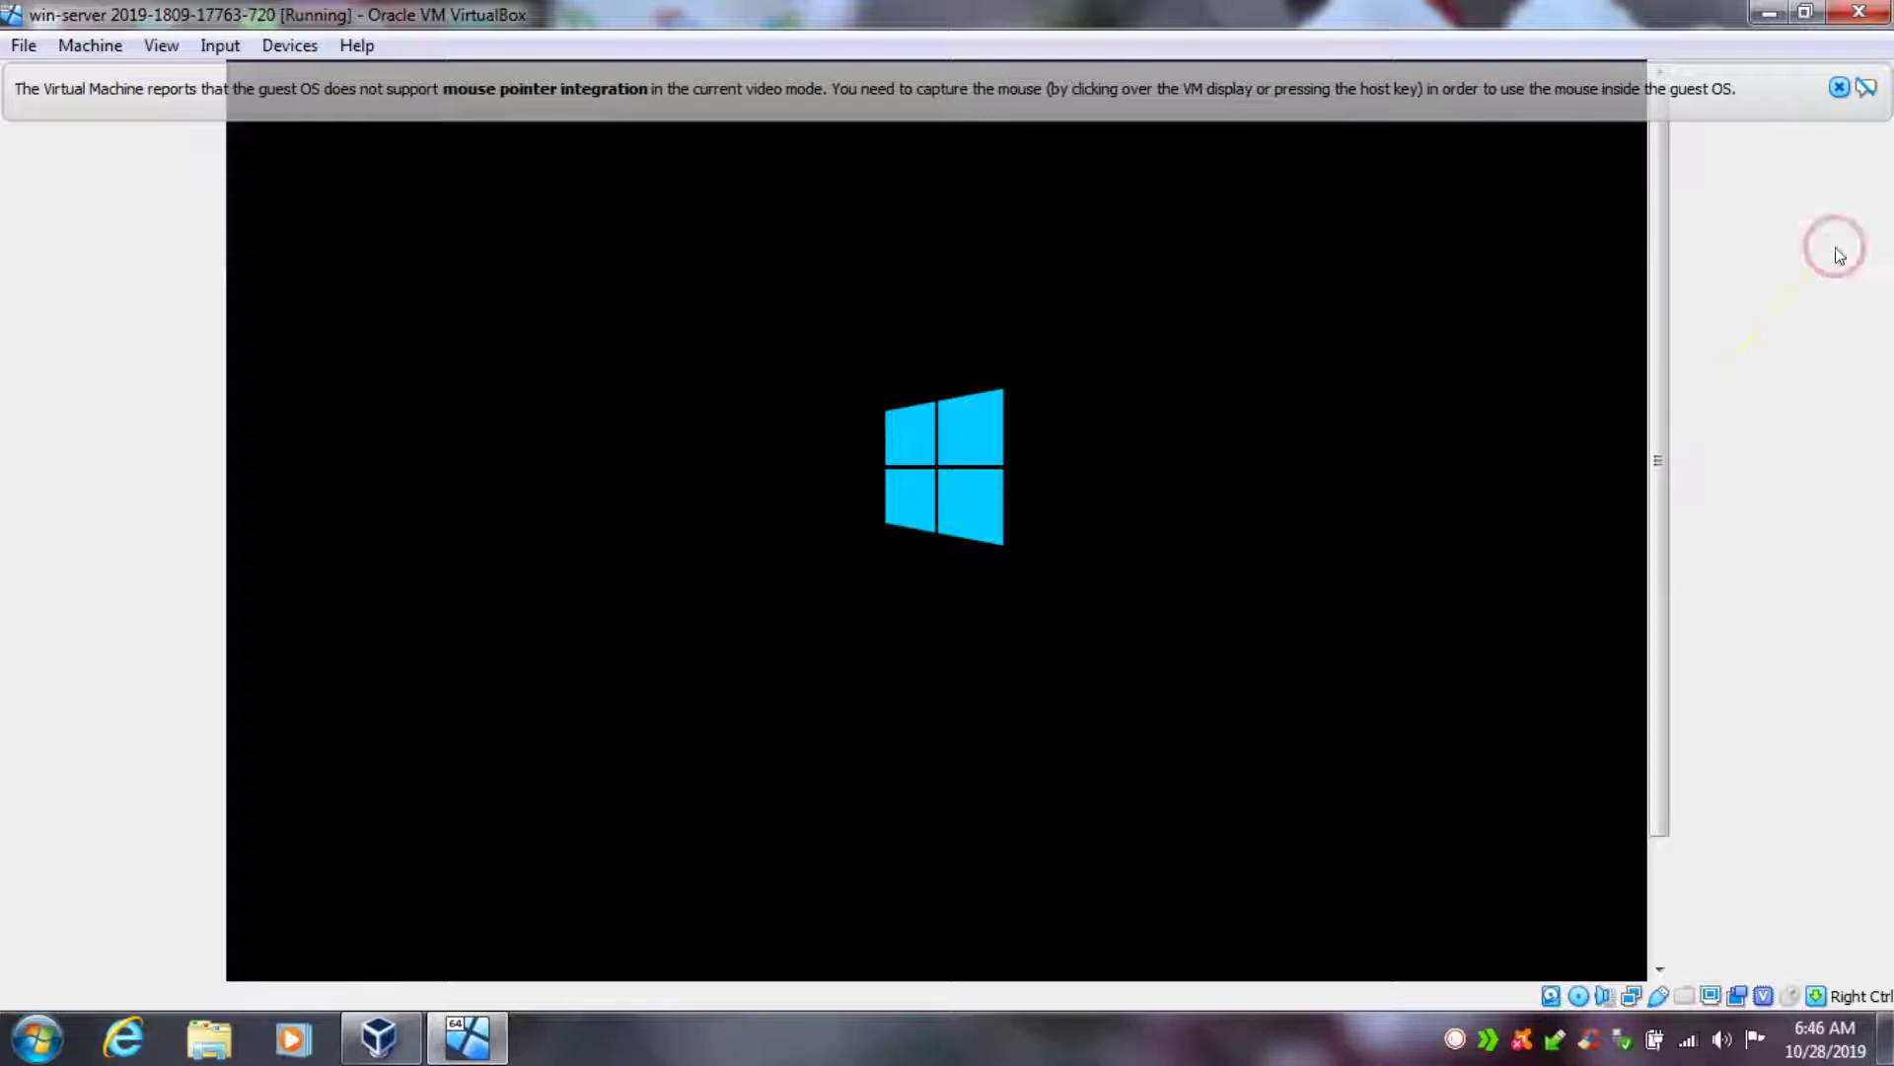
Dismiss both mouse pointer integration notices while Windows loads
click(1839, 92)
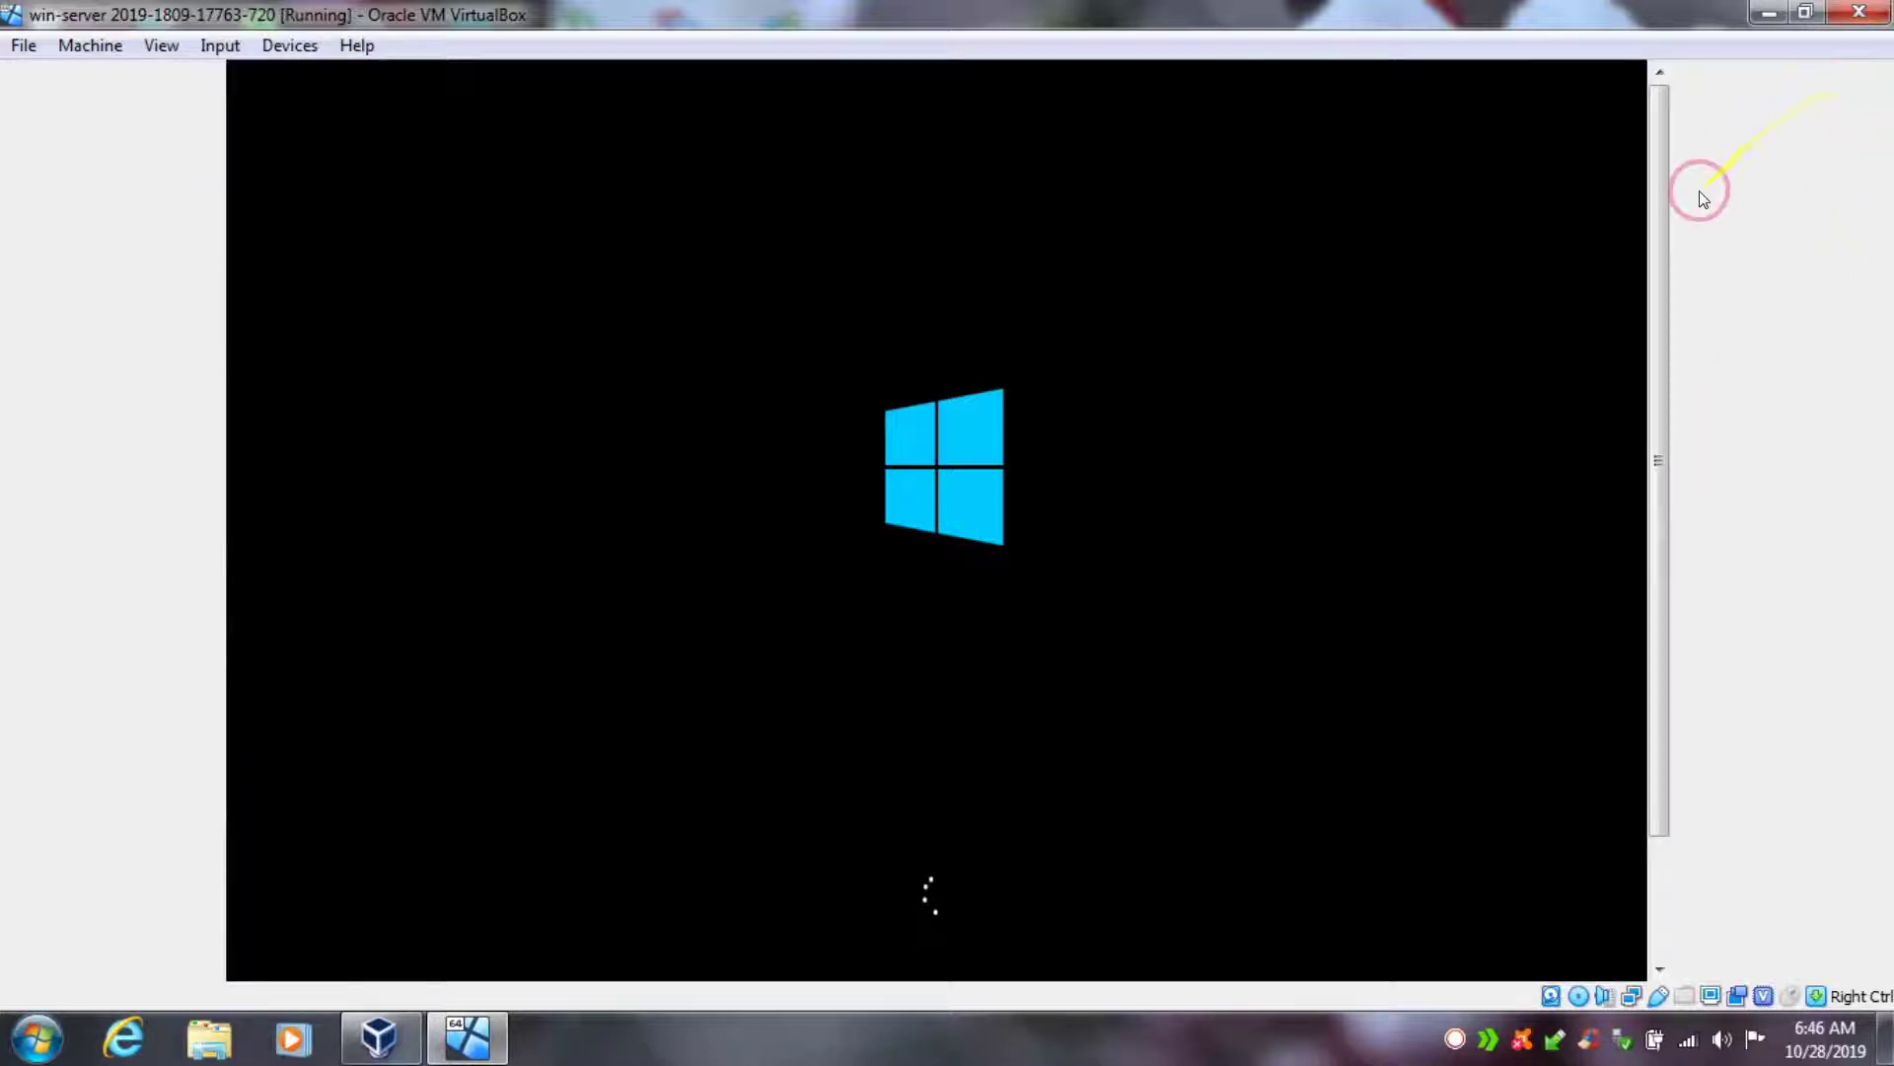
drag(1655, 287, 1662, 369)
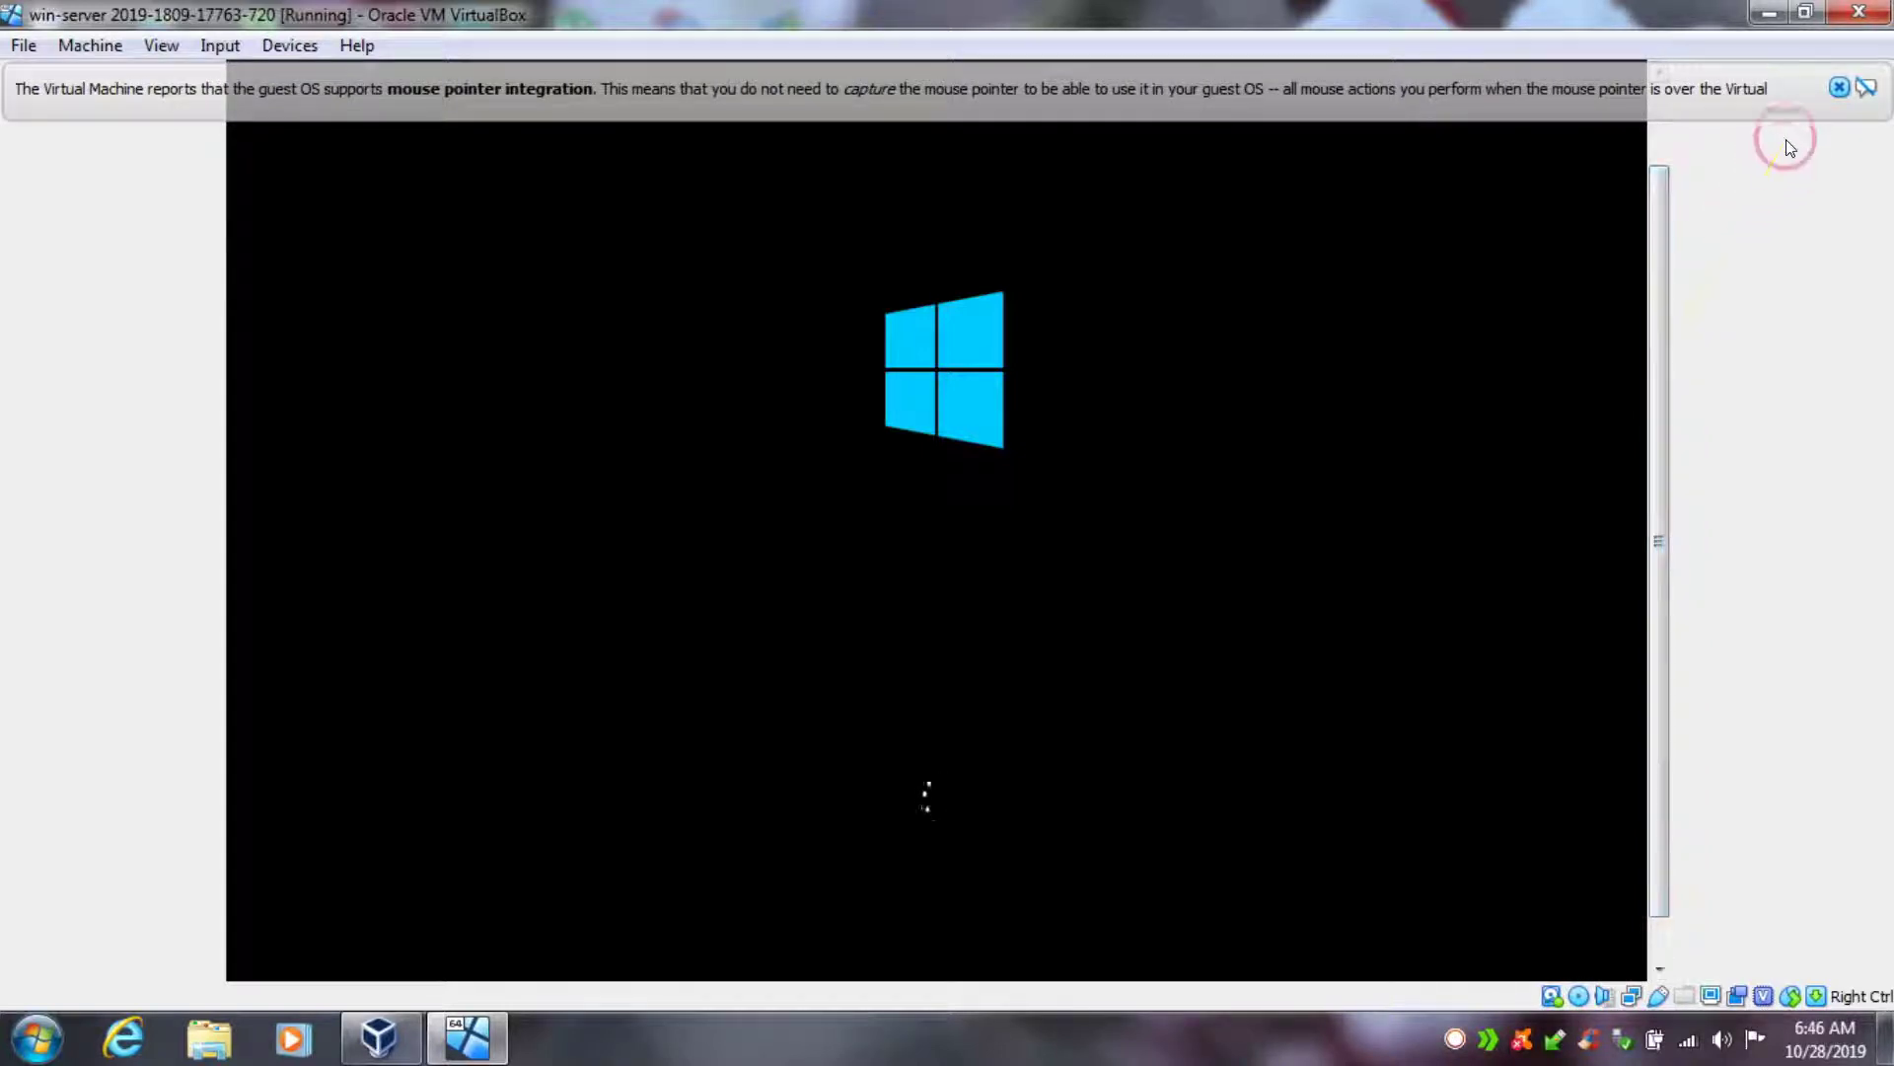
click(1837, 87)
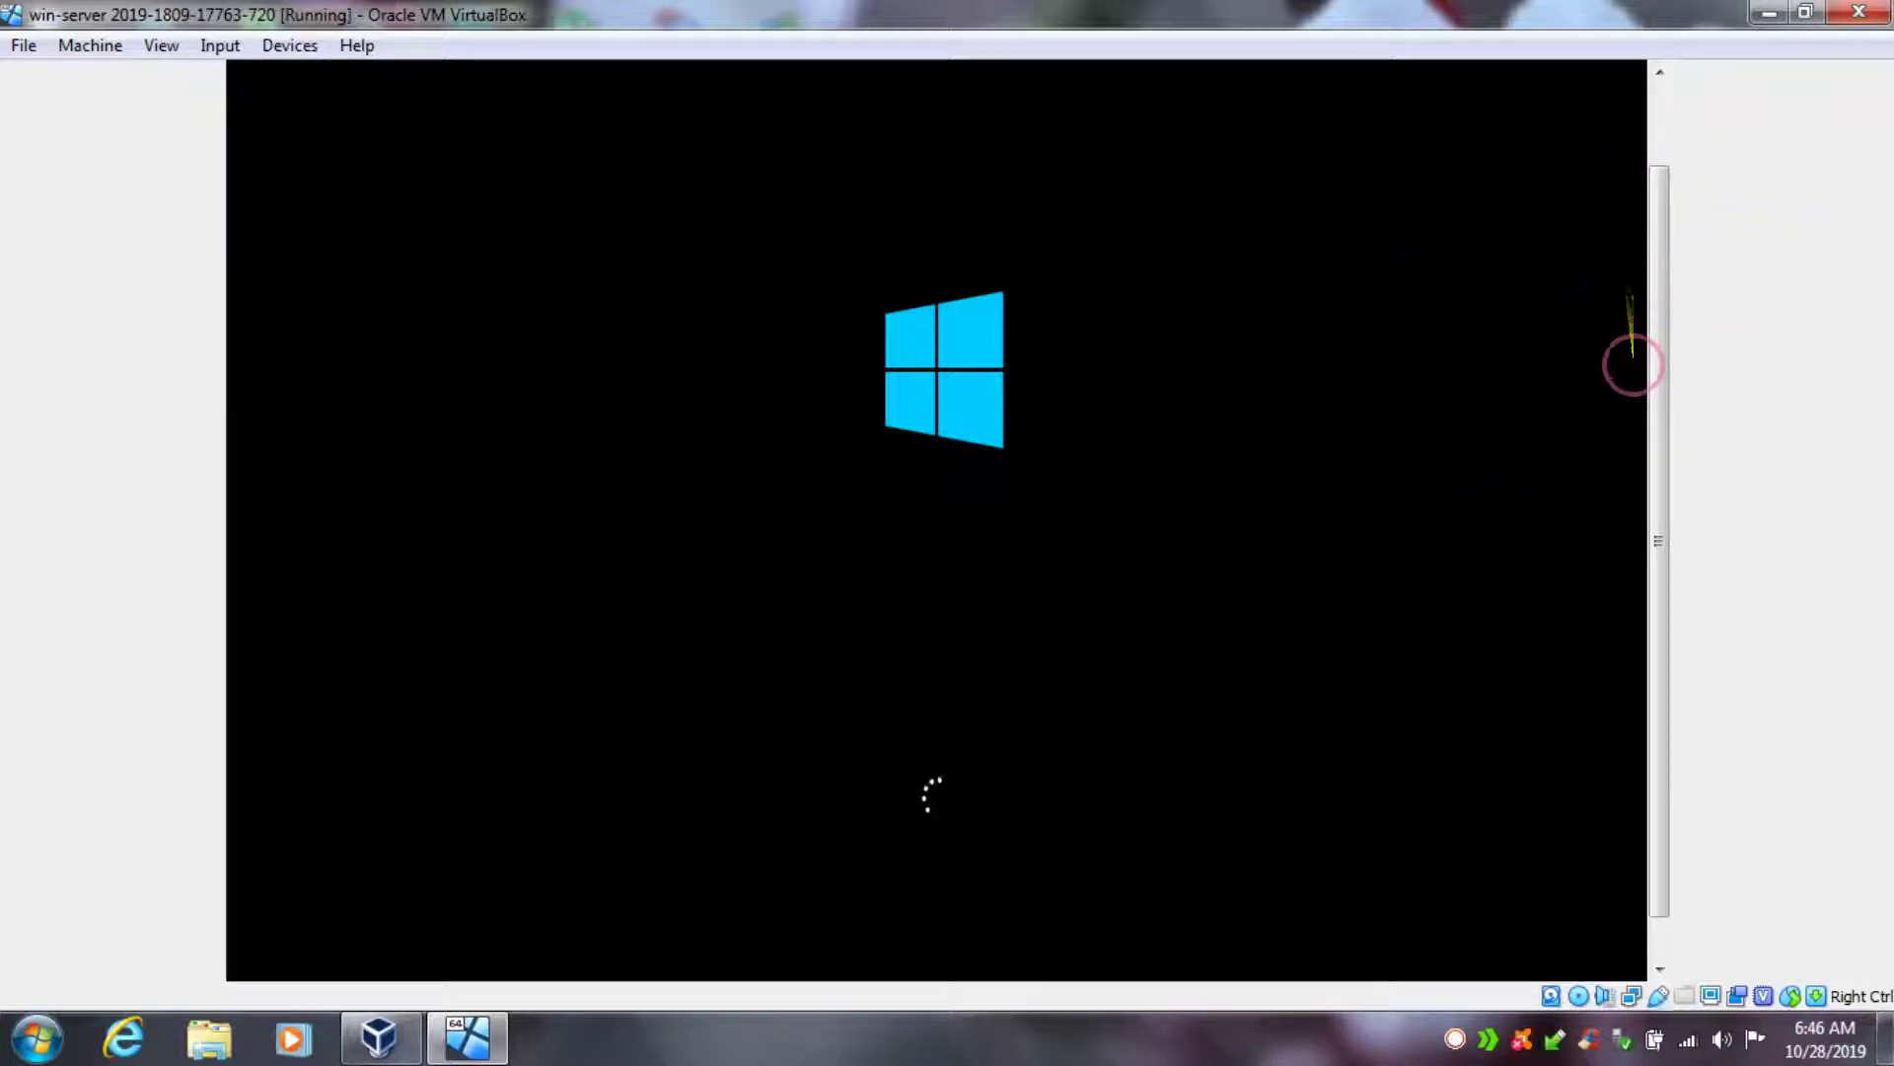
drag(1653, 266, 1654, 399)
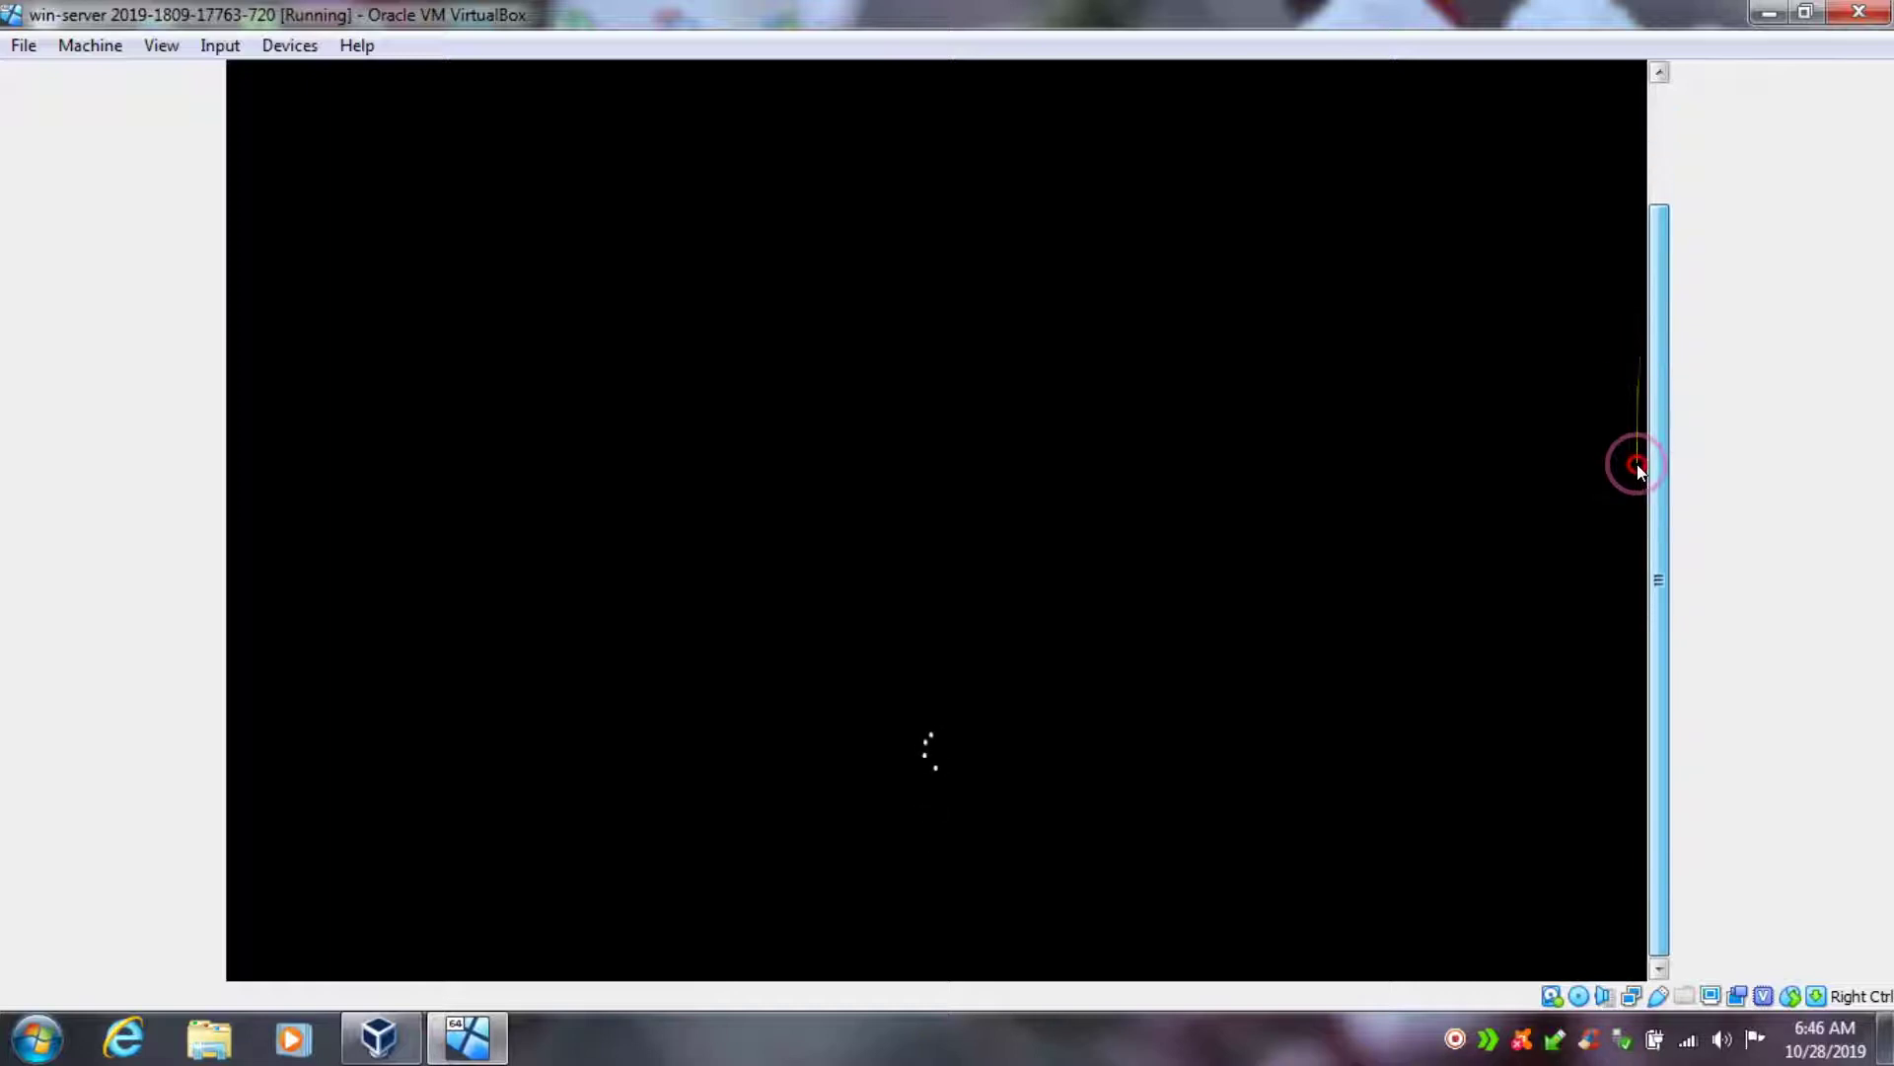
drag(1636, 402, 1638, 329)
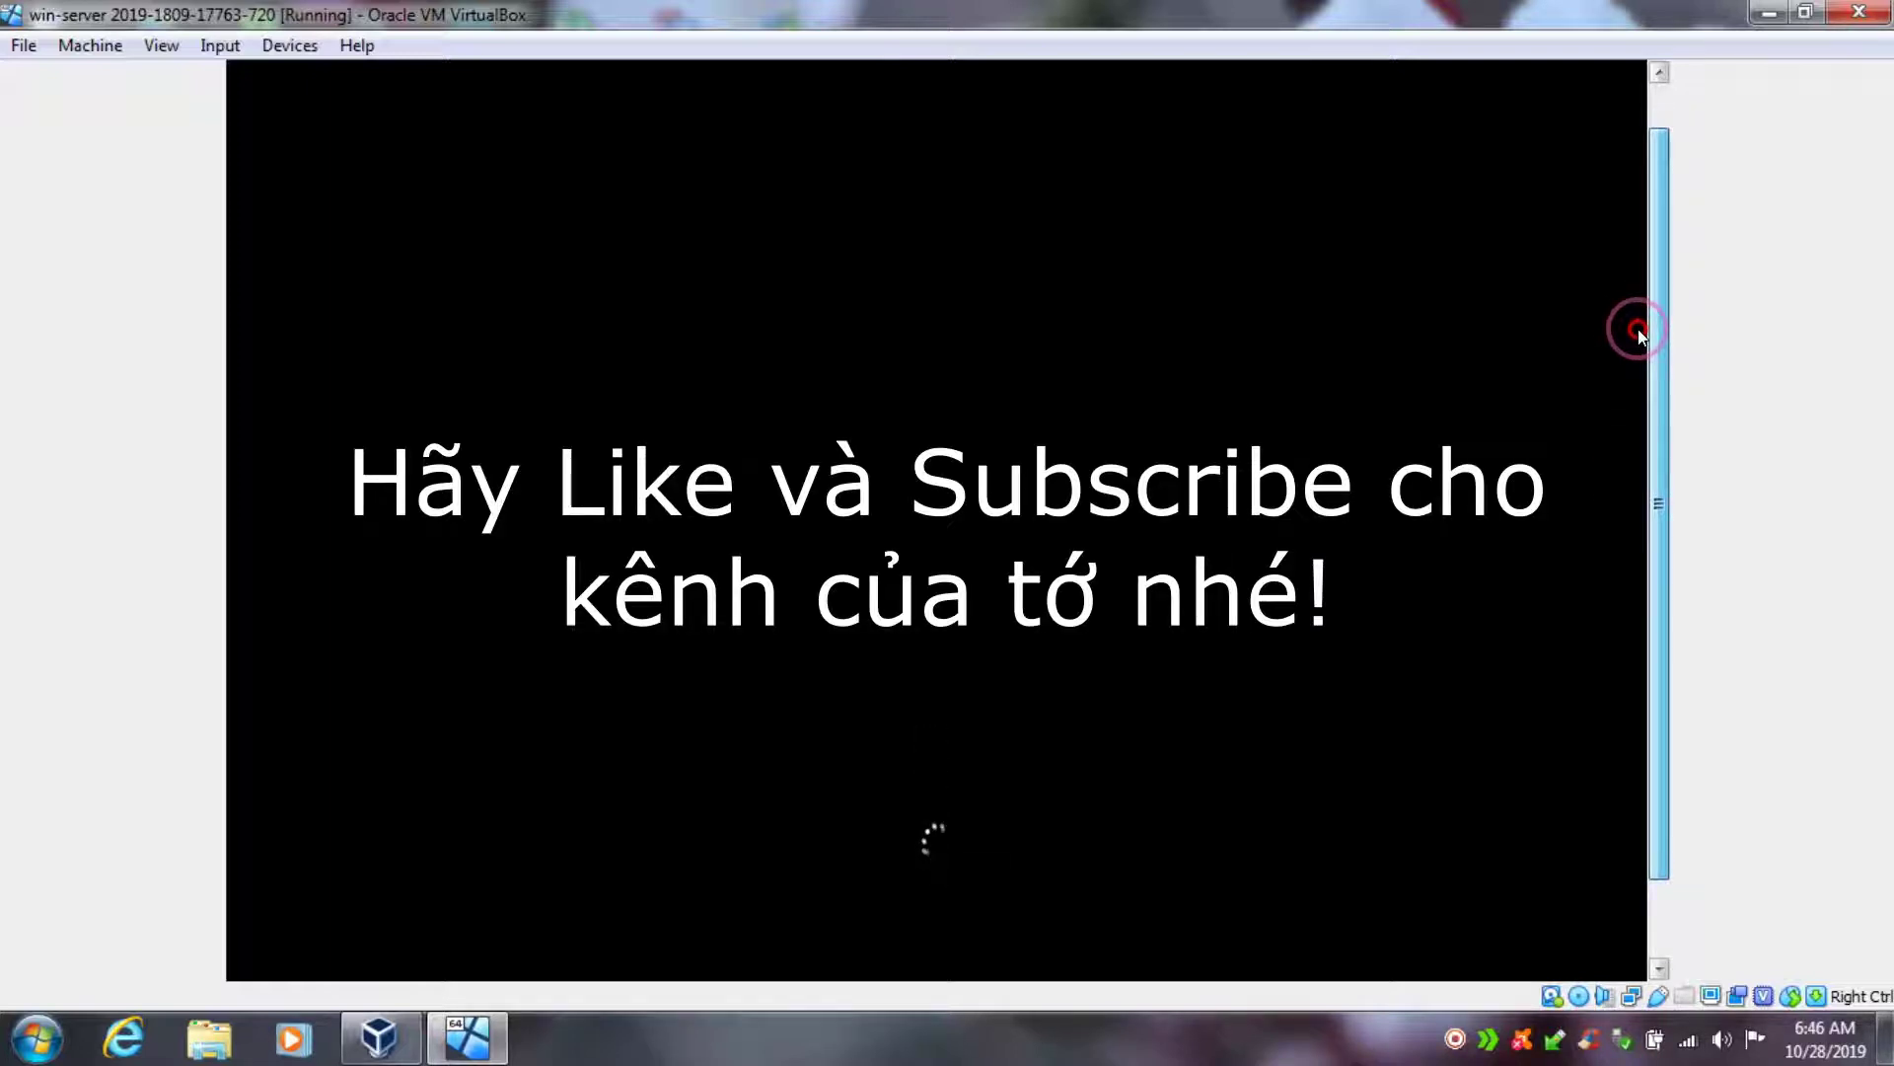
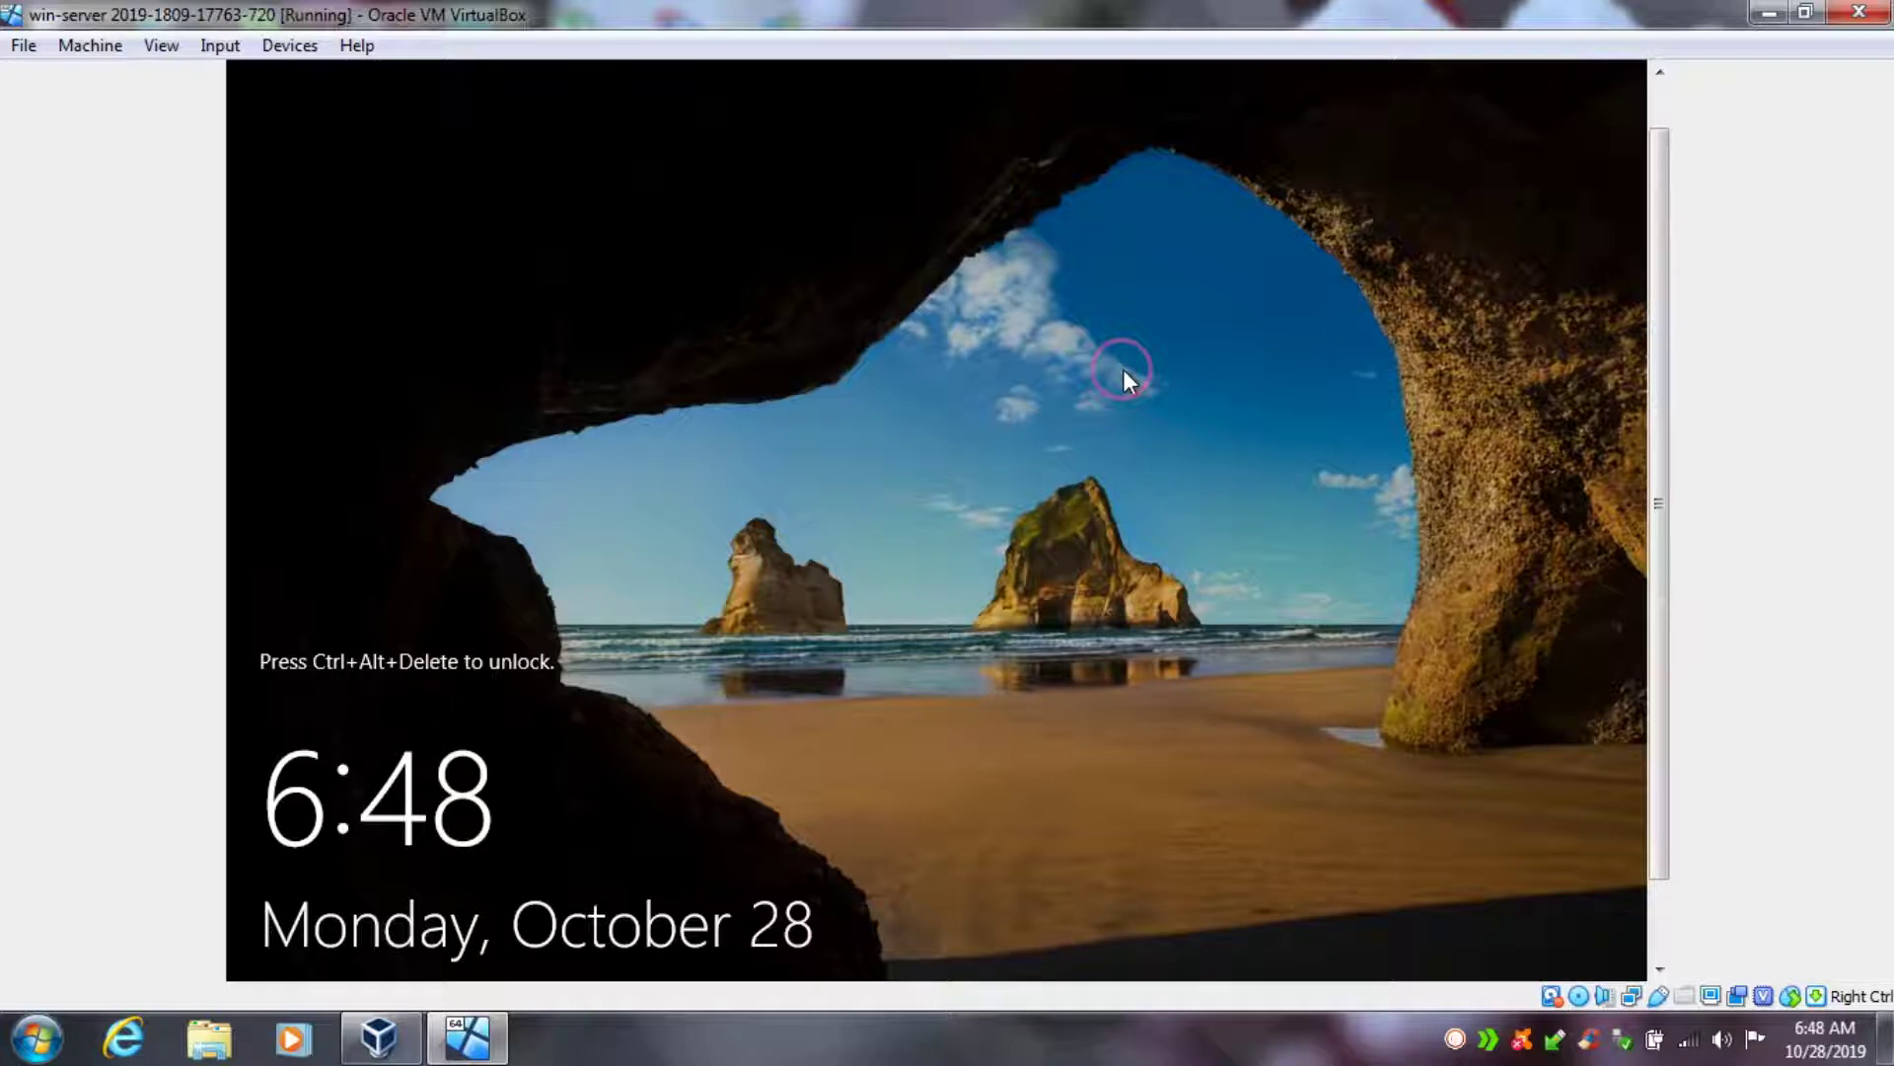
Sign in to the Windows Server guest as Administrator by entering the account password
key(ctrl+Delete)
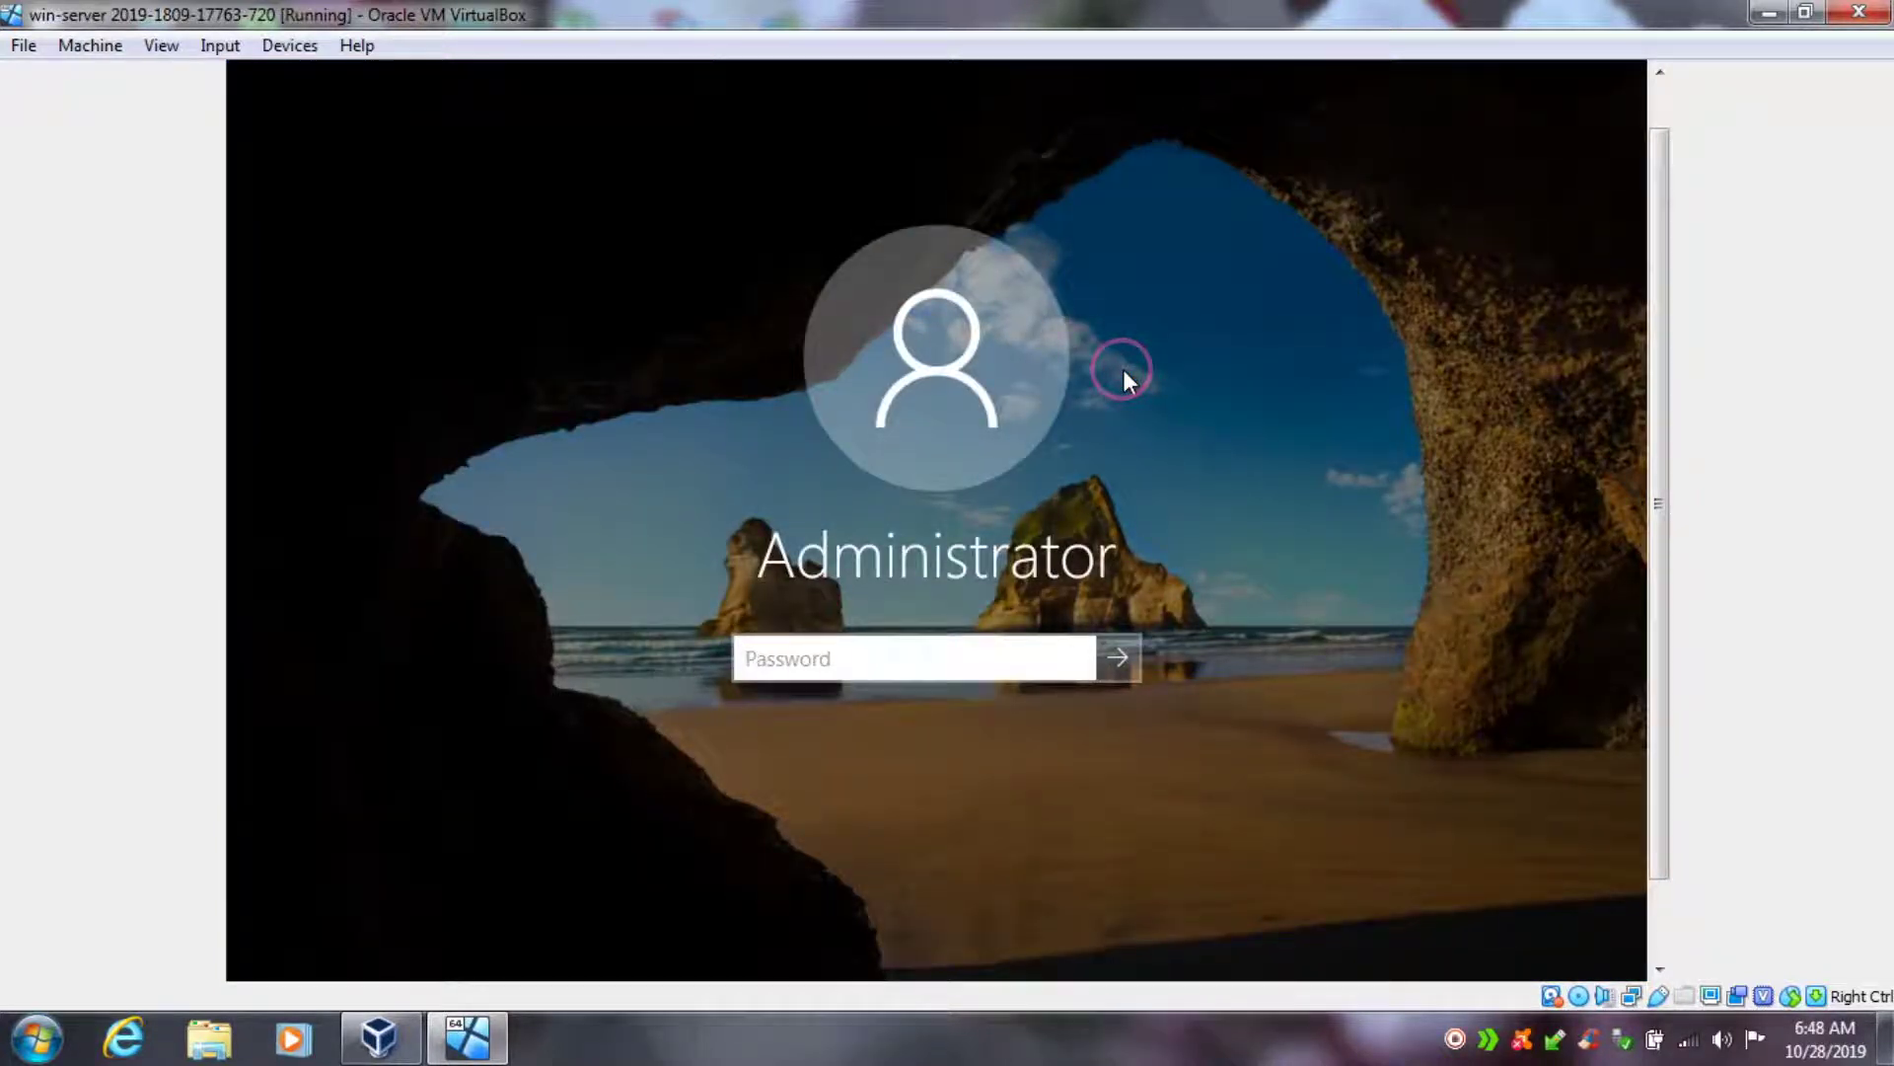
text(••••••••)
key(Return)
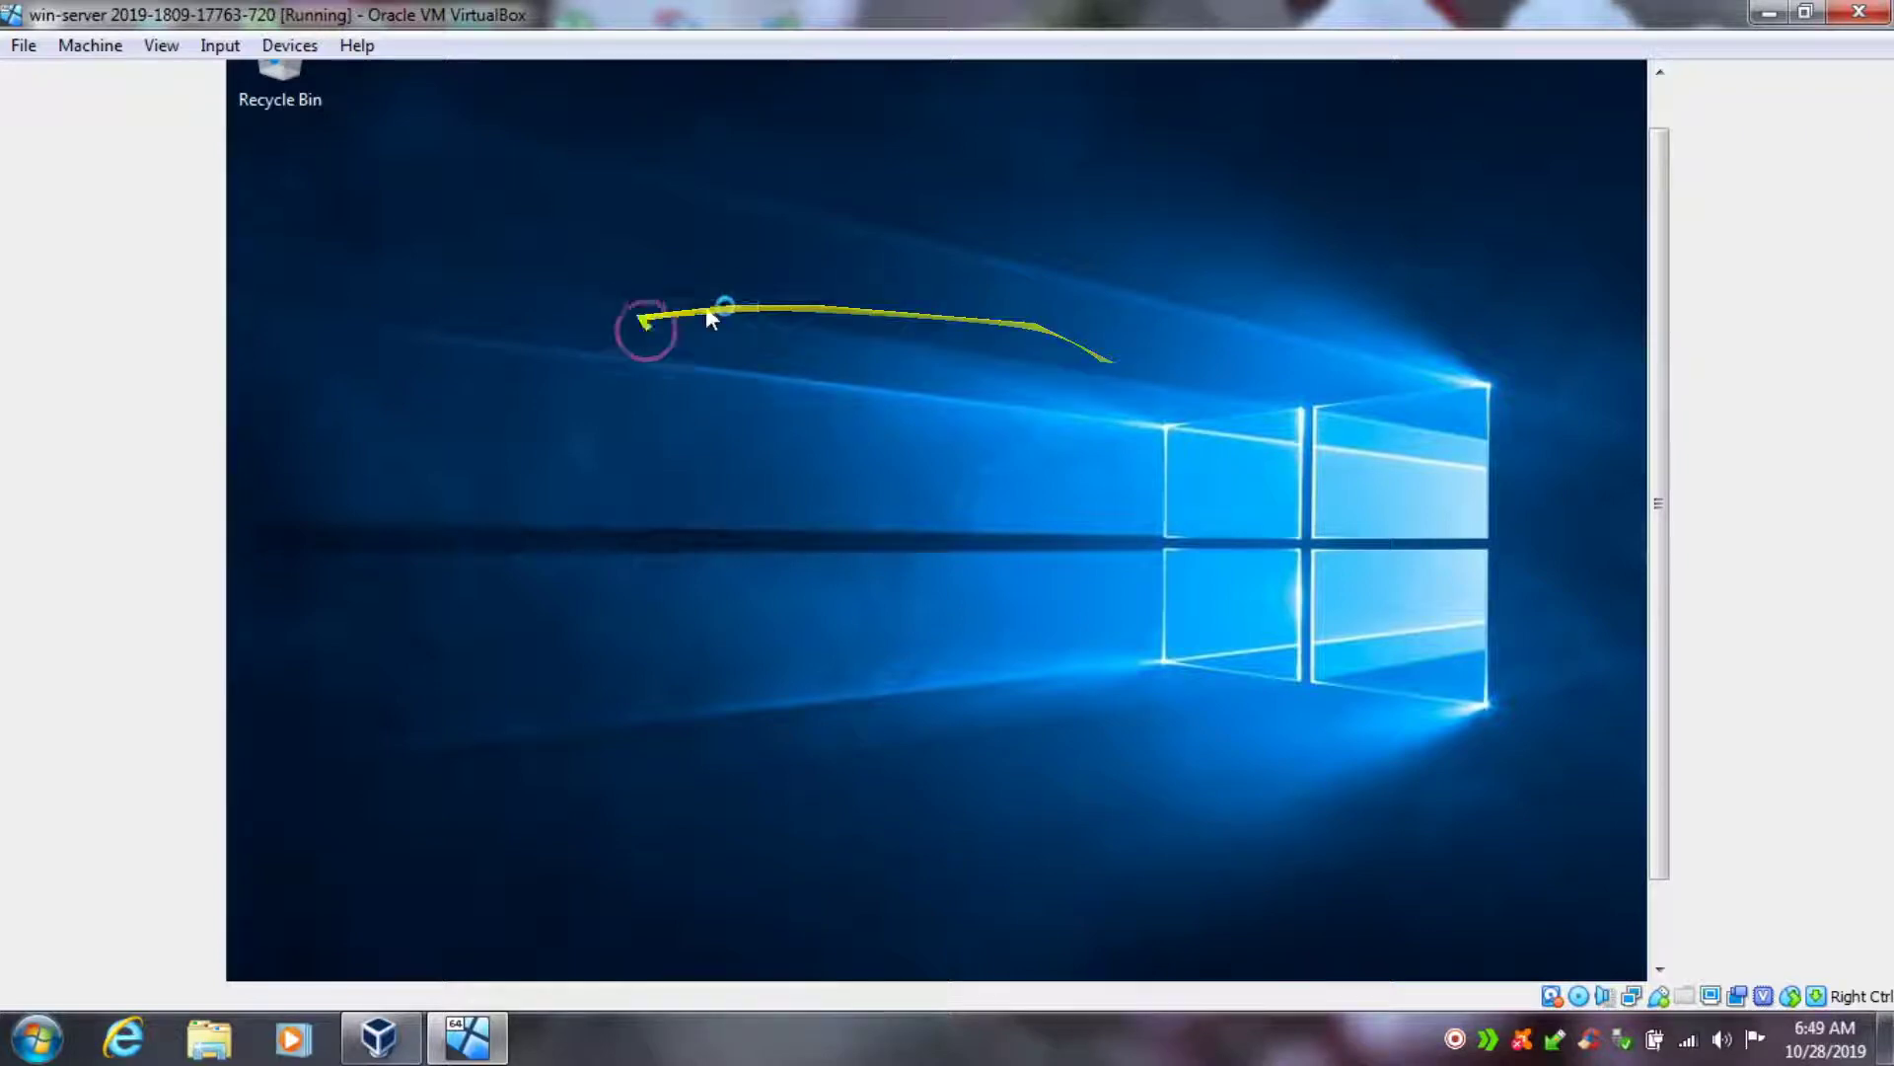
Refresh the guest desktop from its right-click menu and let Server Manager start up
drag(1657, 312, 1663, 505)
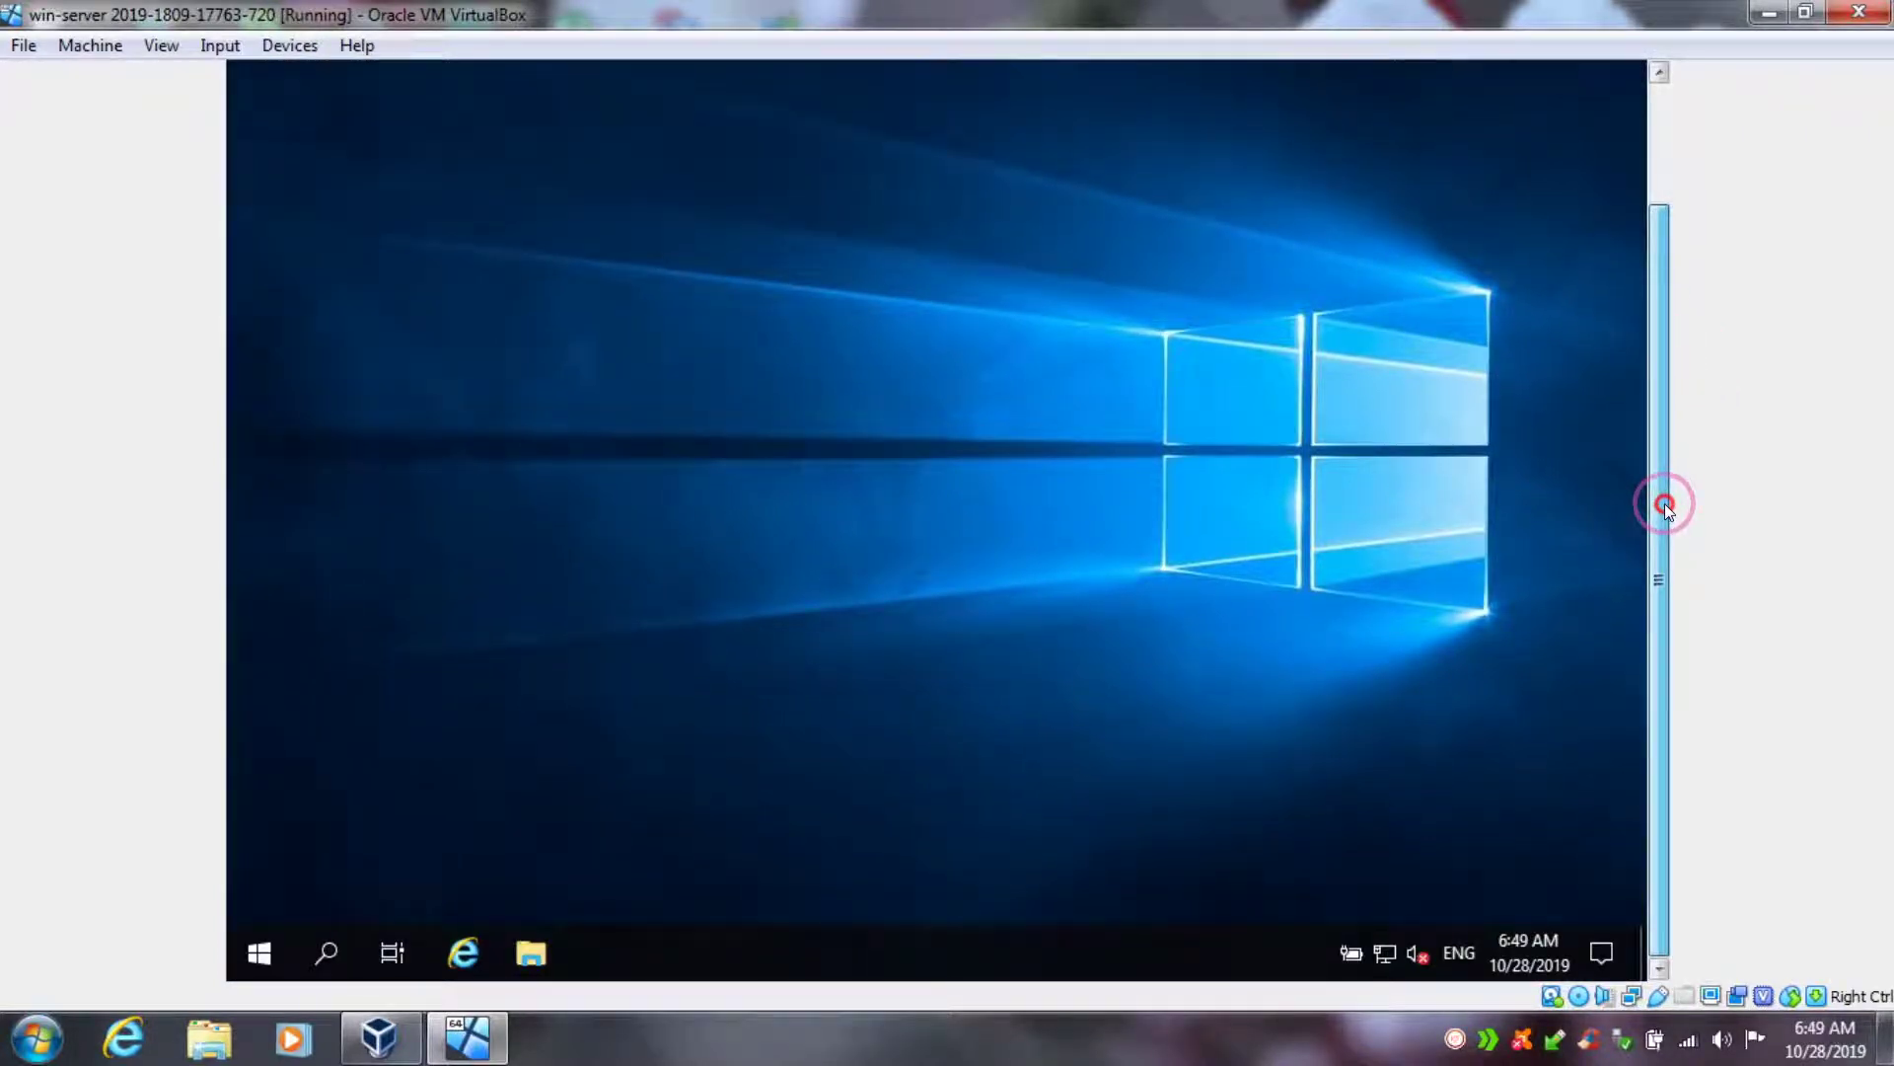
drag(1665, 503, 1683, 278)
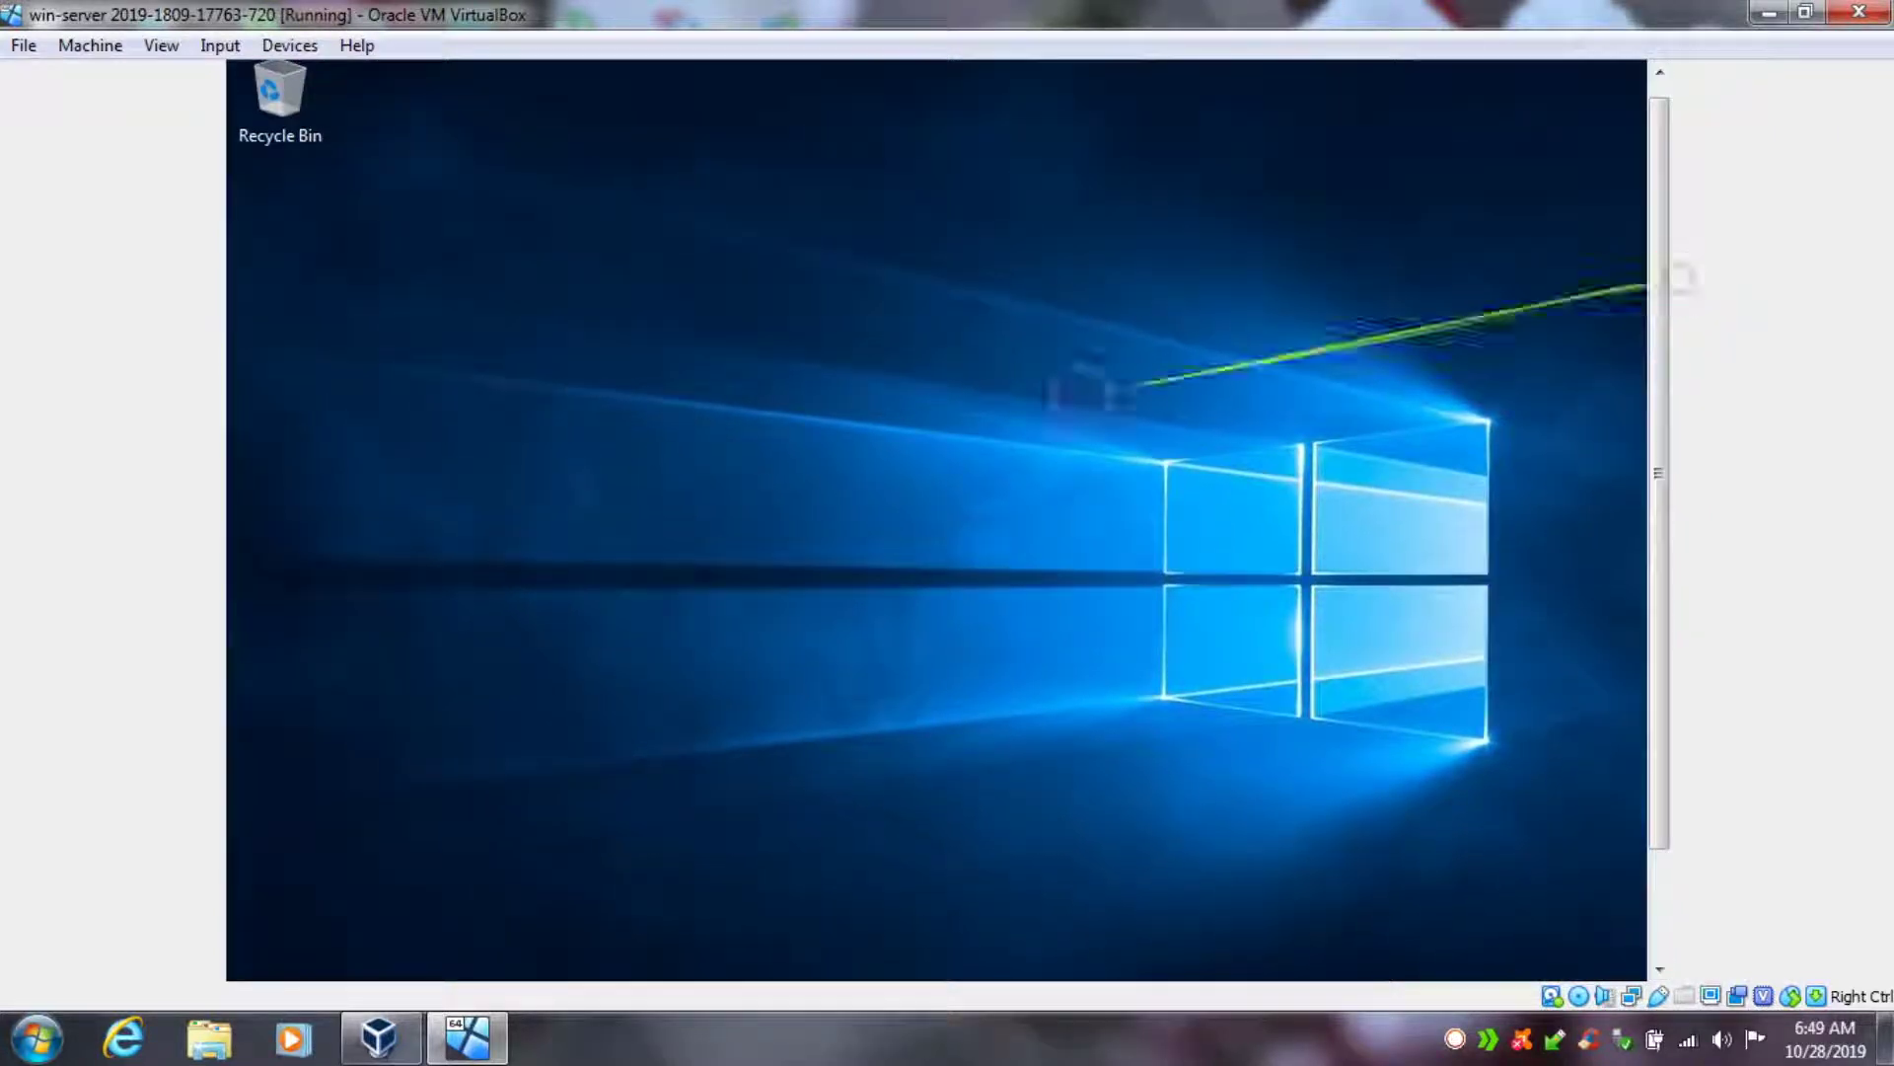
right_click(678, 547)
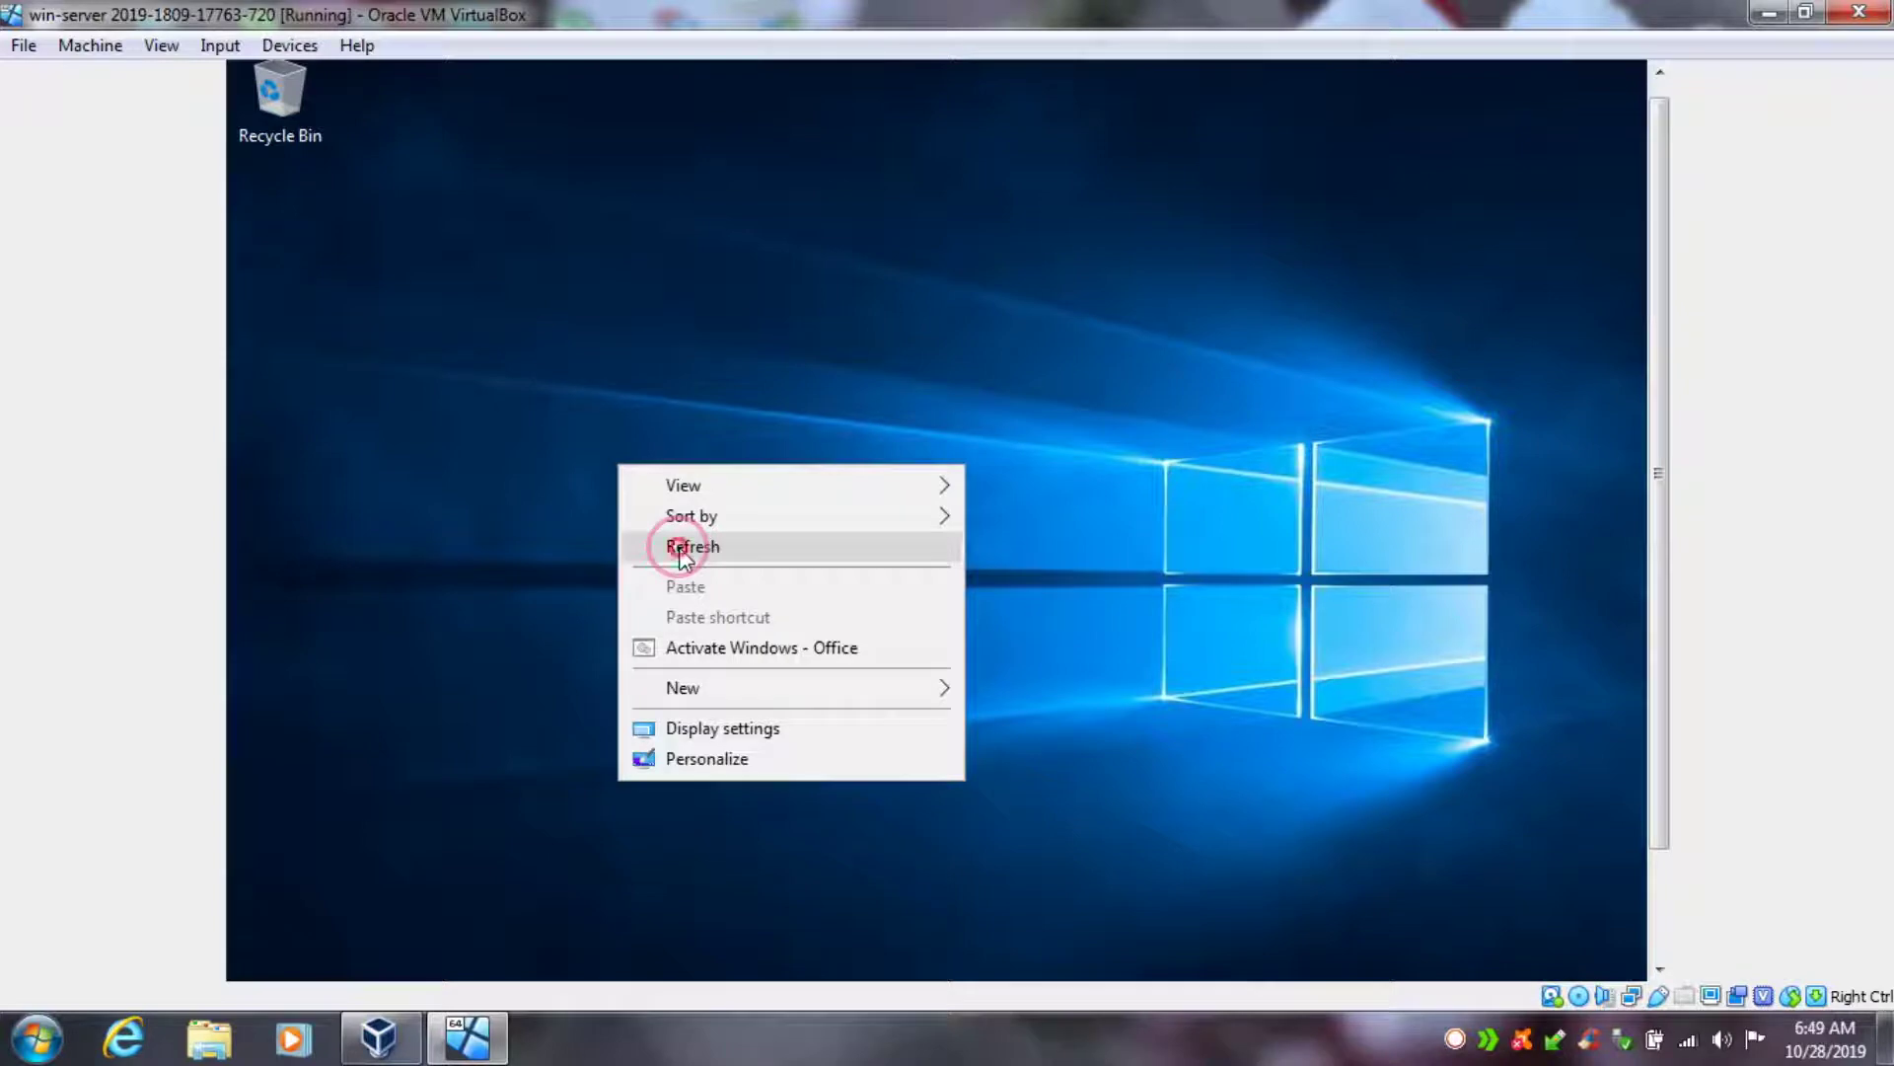
click(680, 551)
click(682, 548)
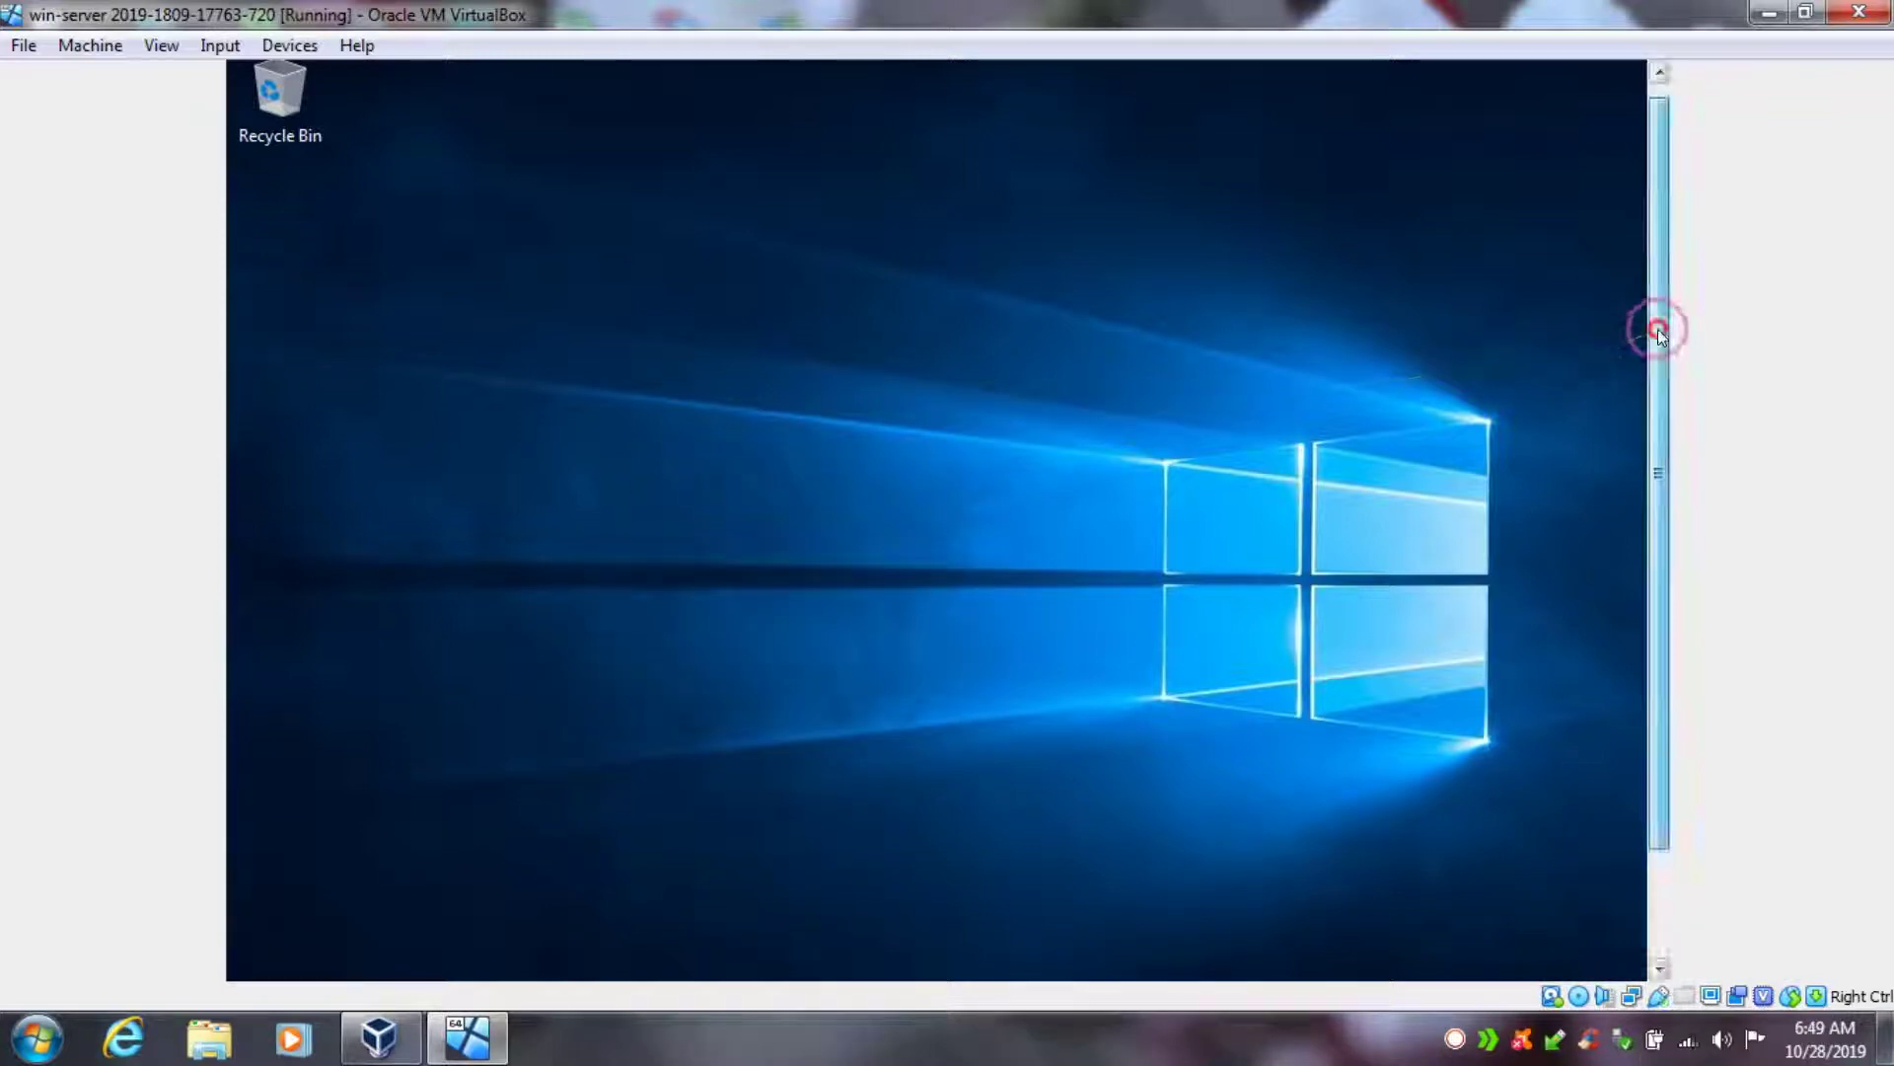
drag(1657, 329, 1658, 437)
right_click(931, 515)
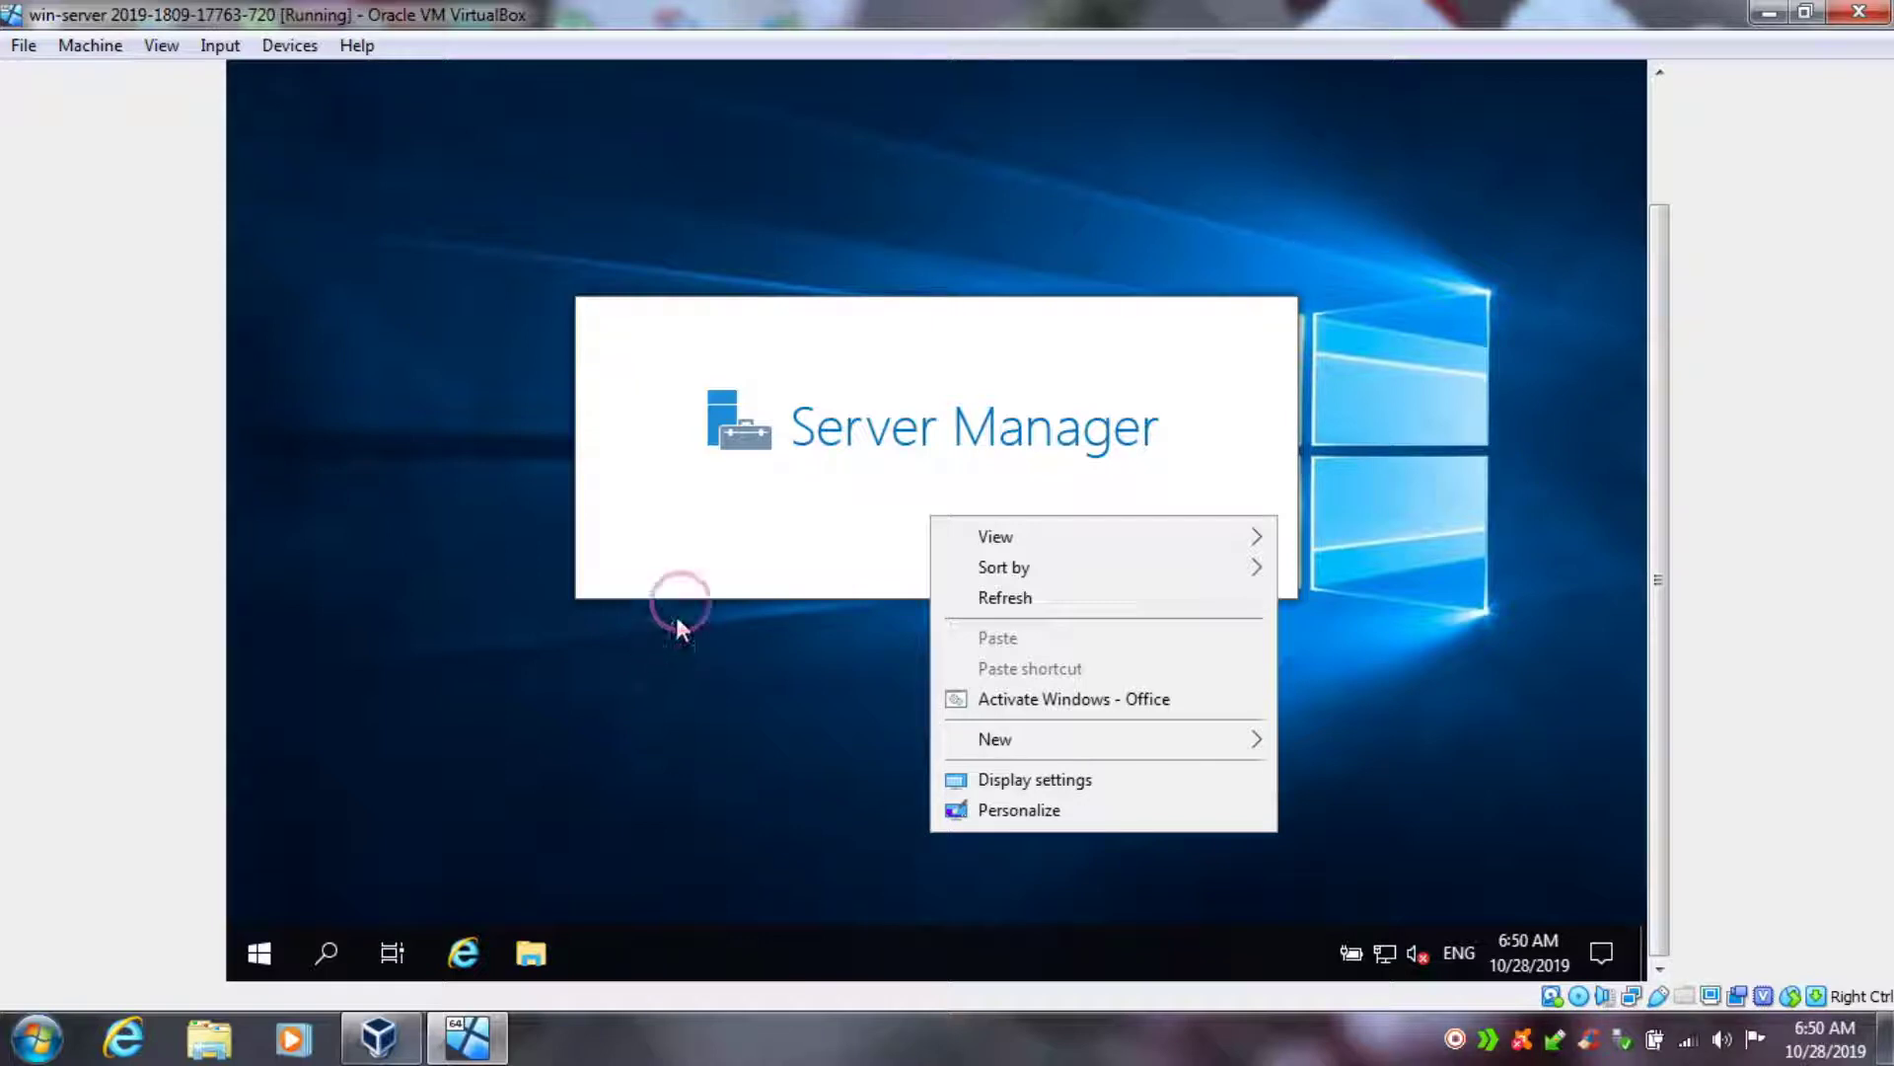
right_click(1341, 272)
right_click(1341, 271)
click(1397, 352)
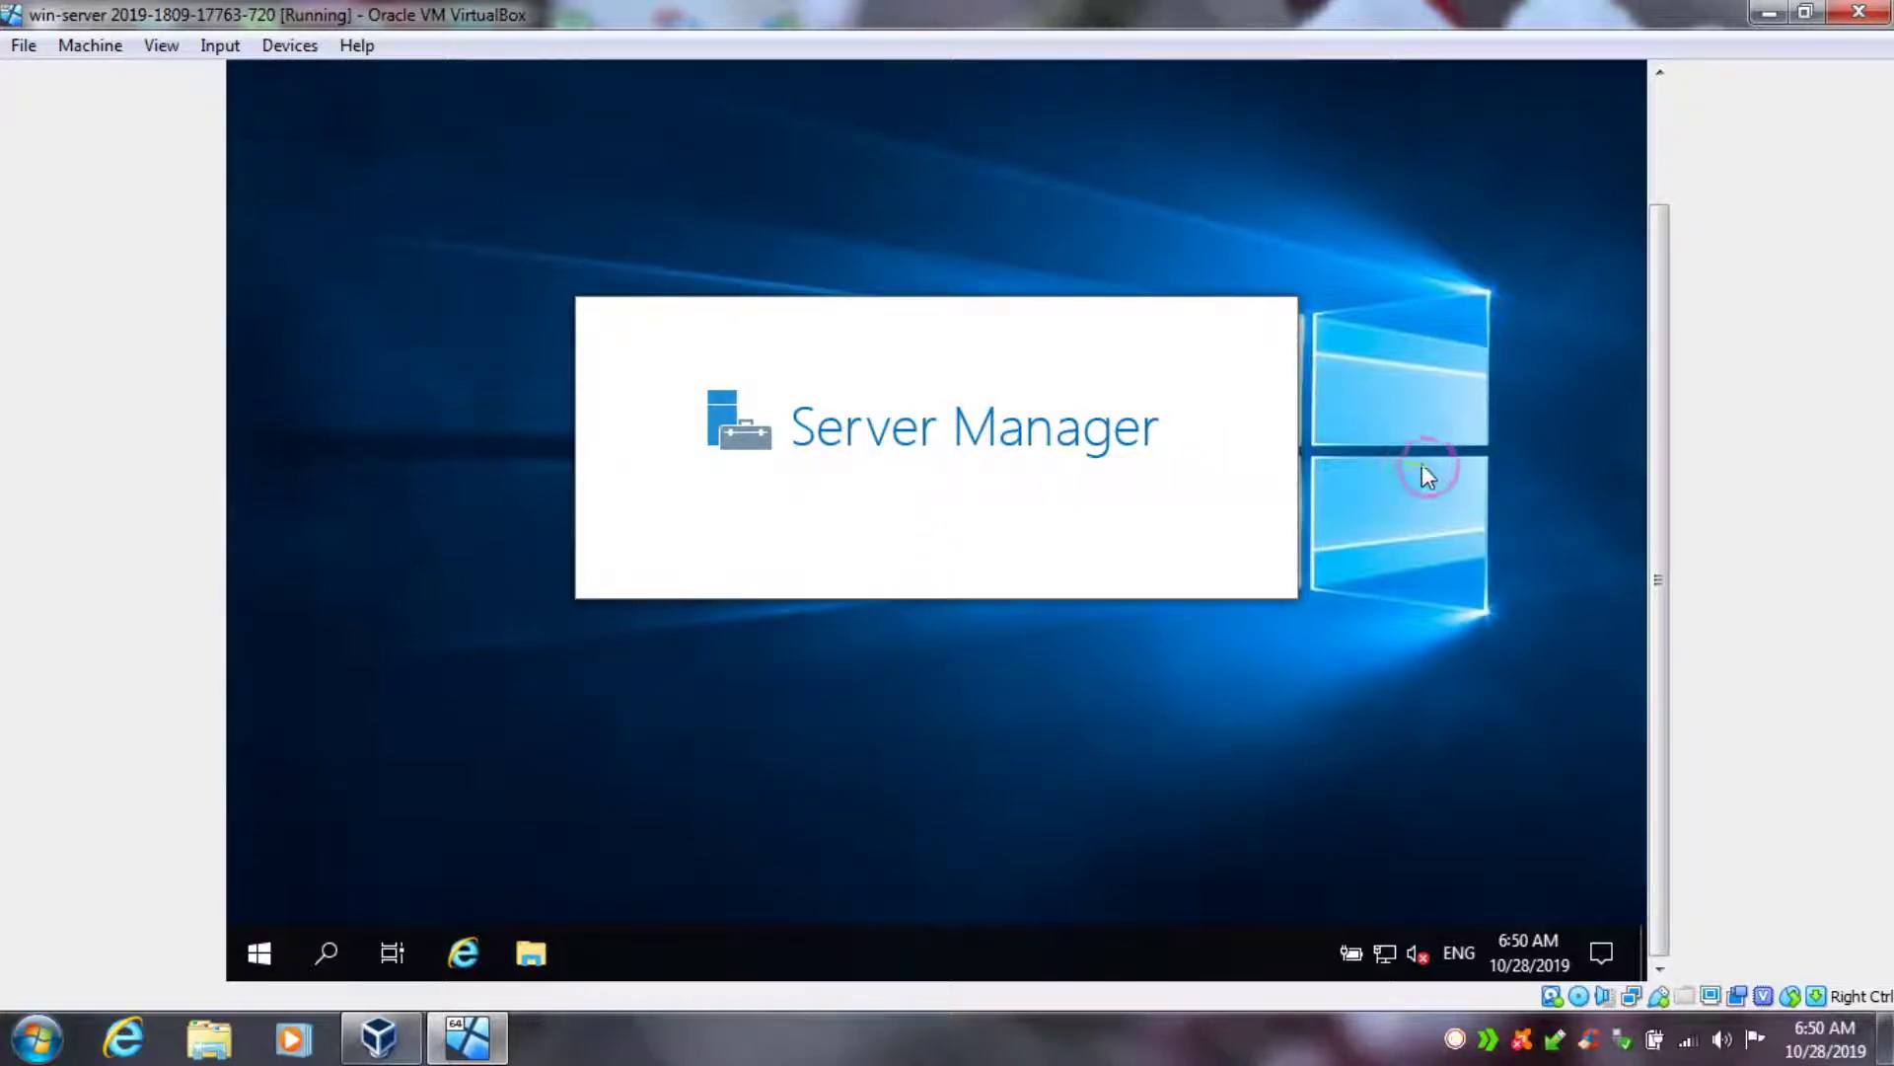
drag(1661, 546, 1613, 604)
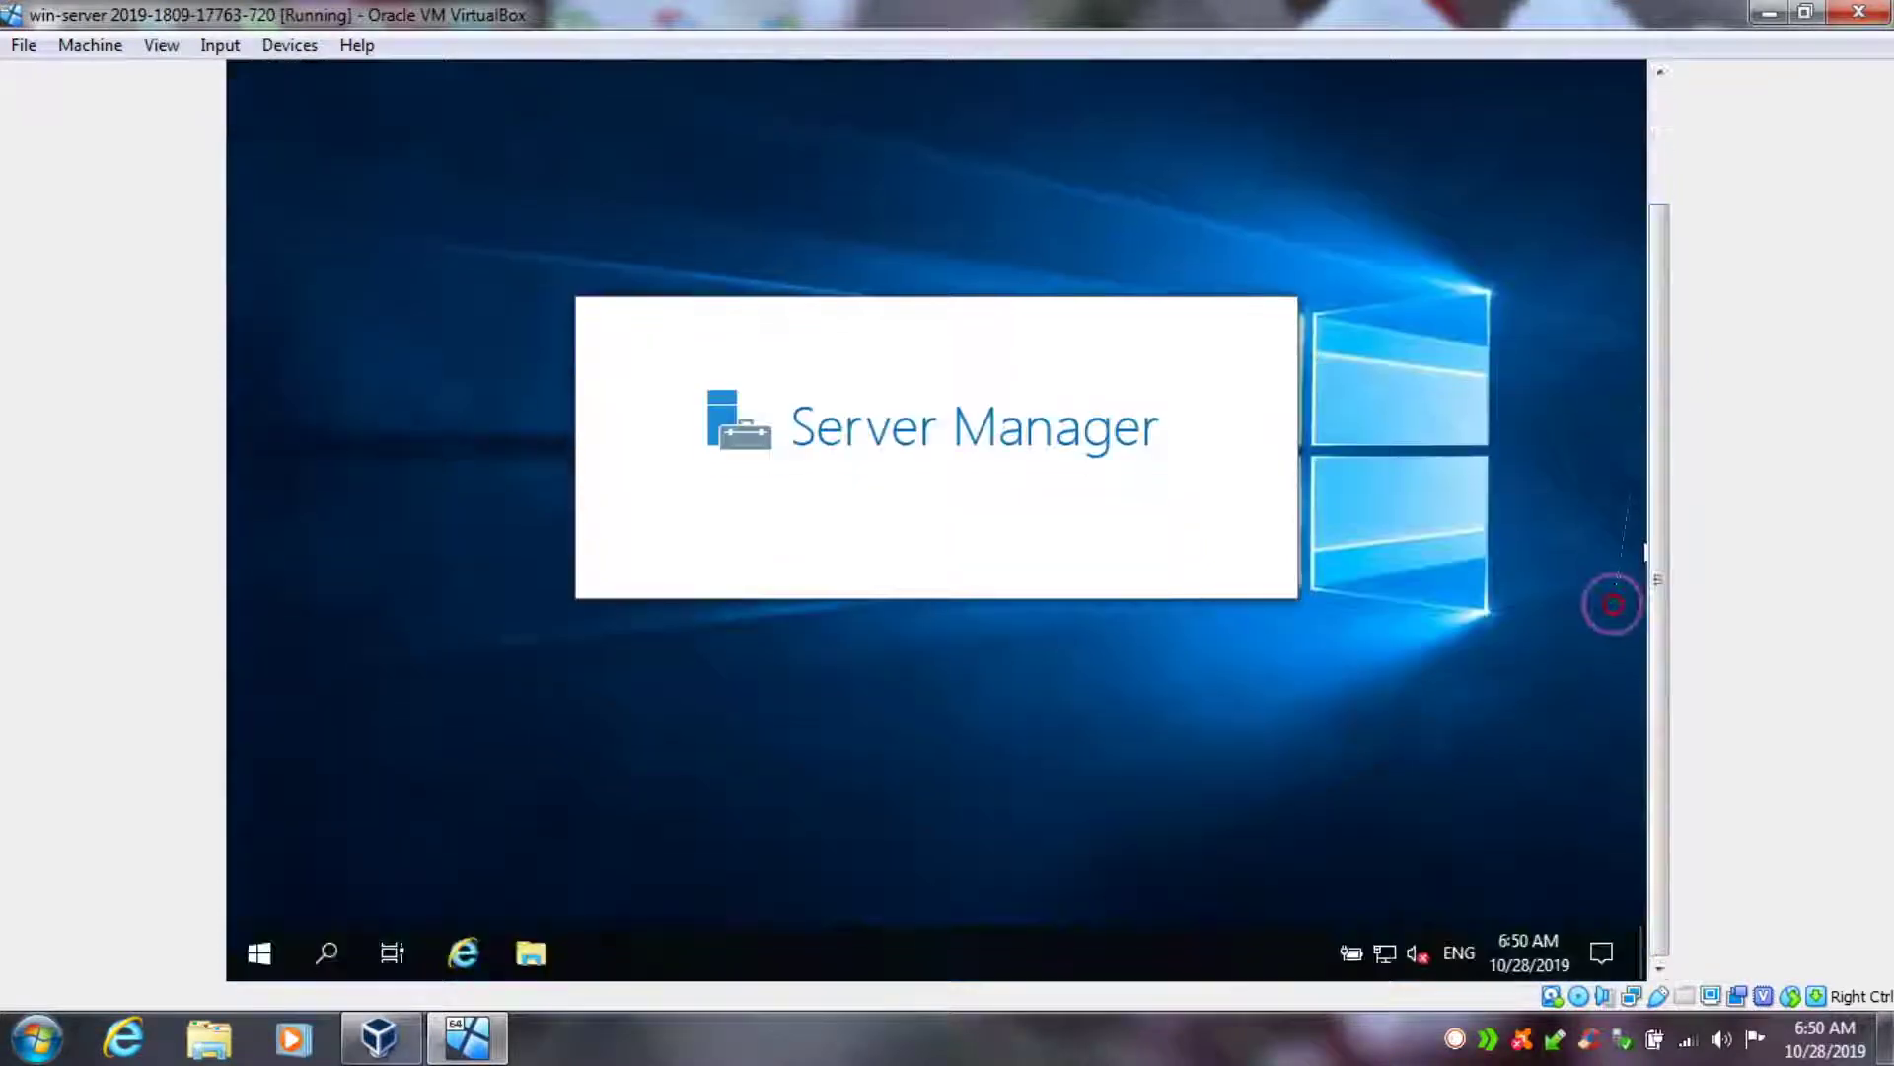
Open This PC from the Start menu's Windows System folder
click(260, 954)
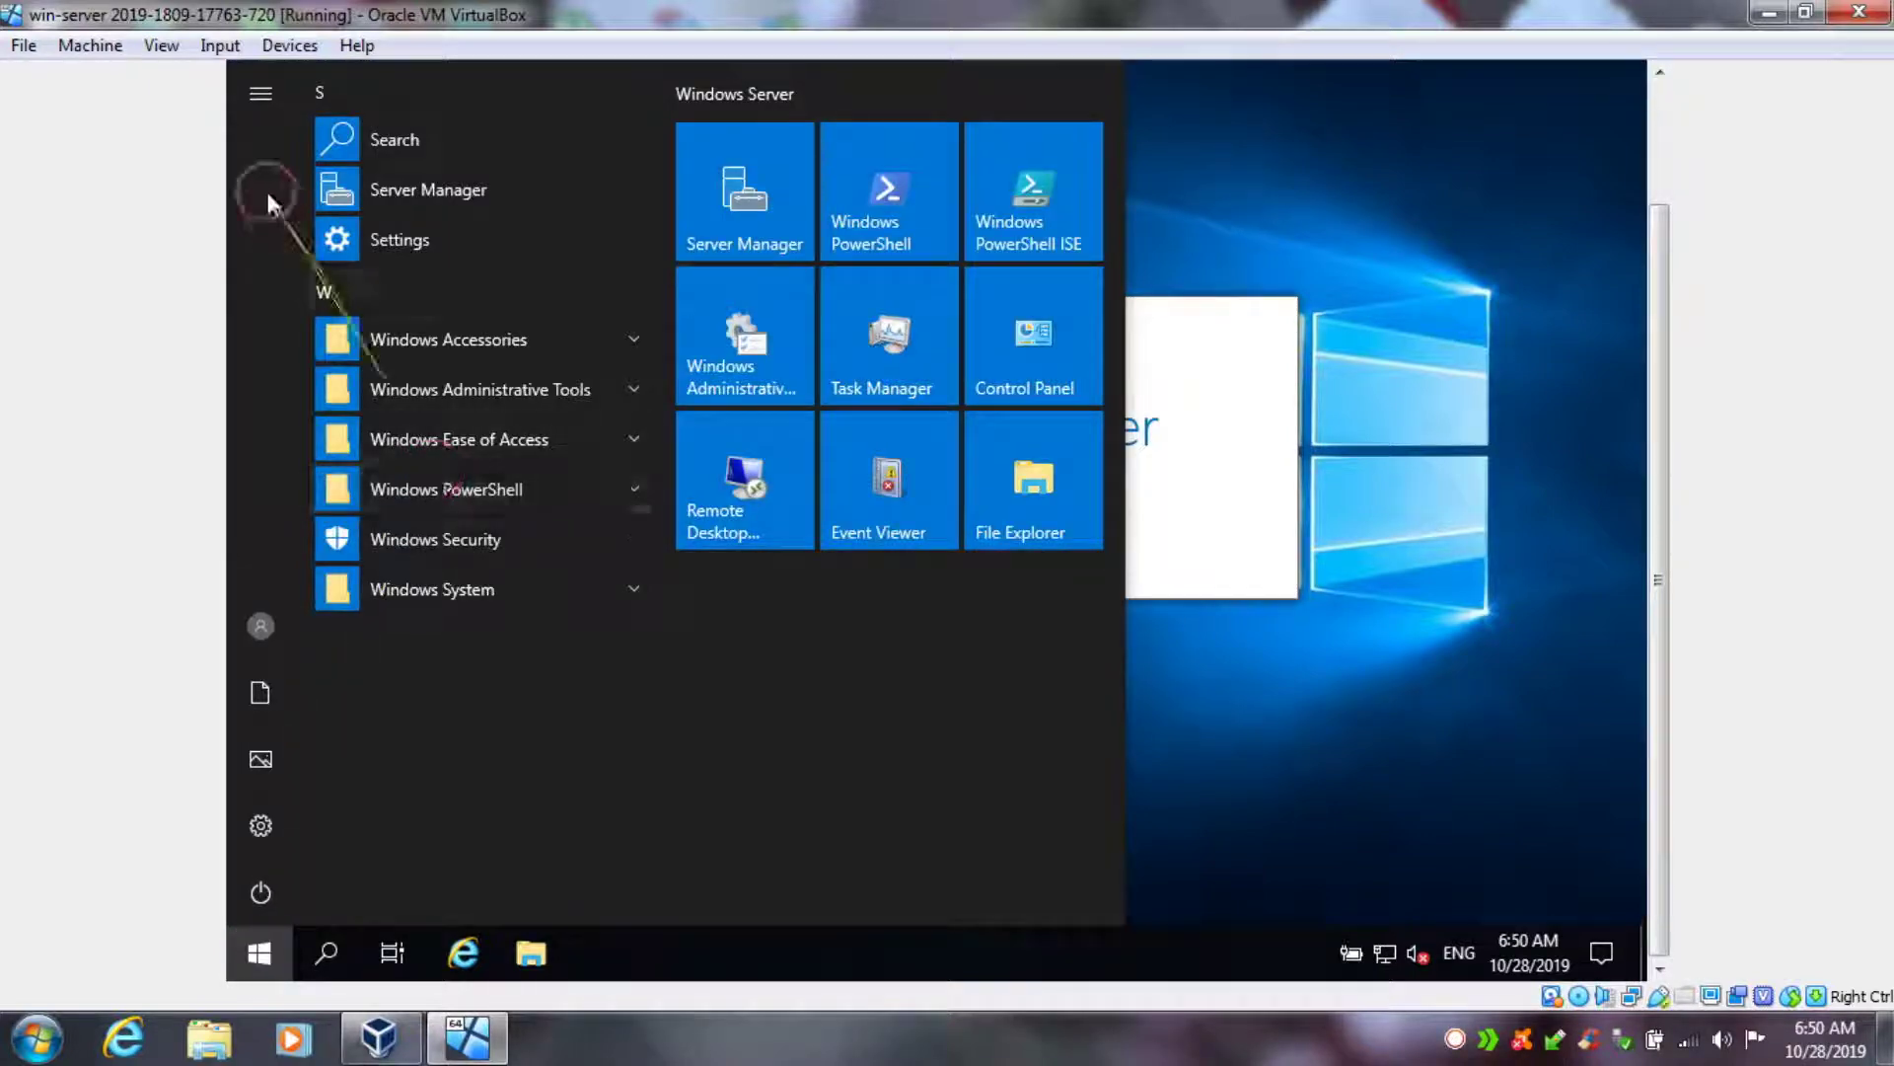
click(637, 583)
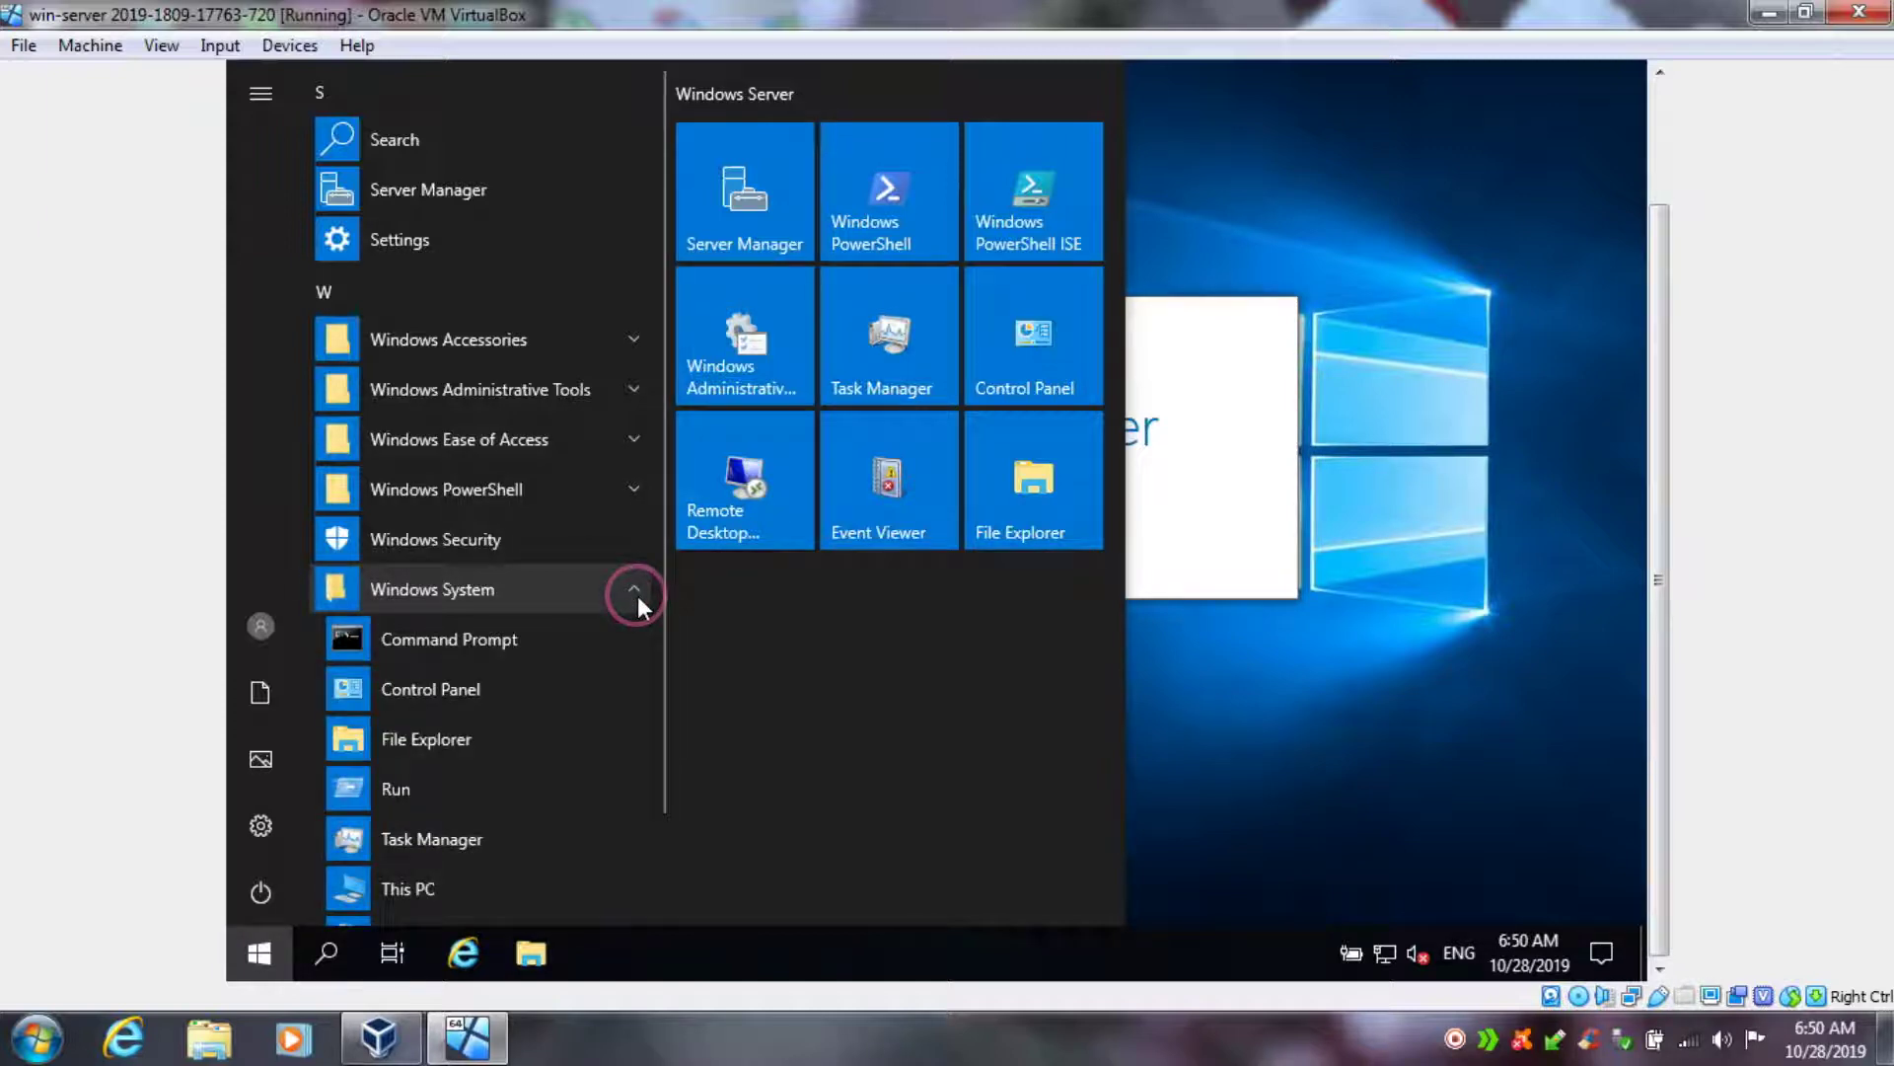
drag(655, 605, 653, 760)
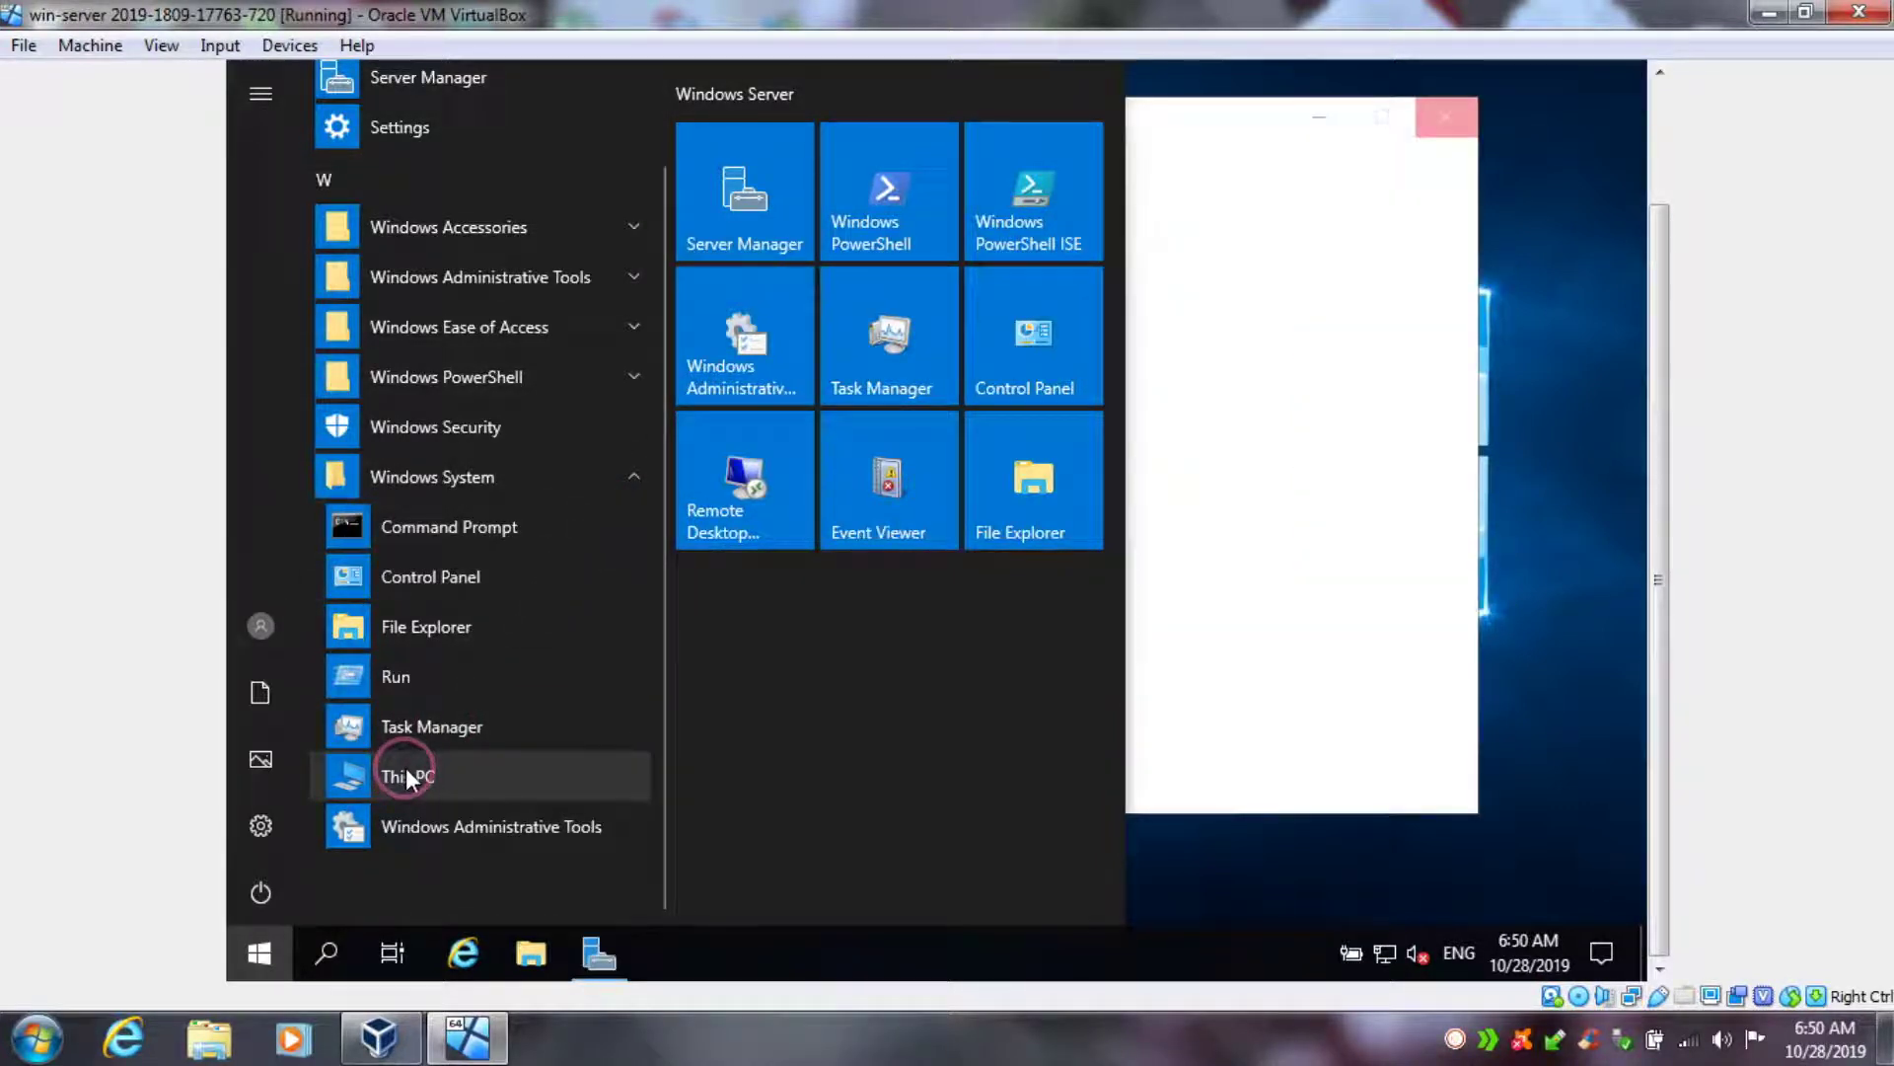
click(406, 776)
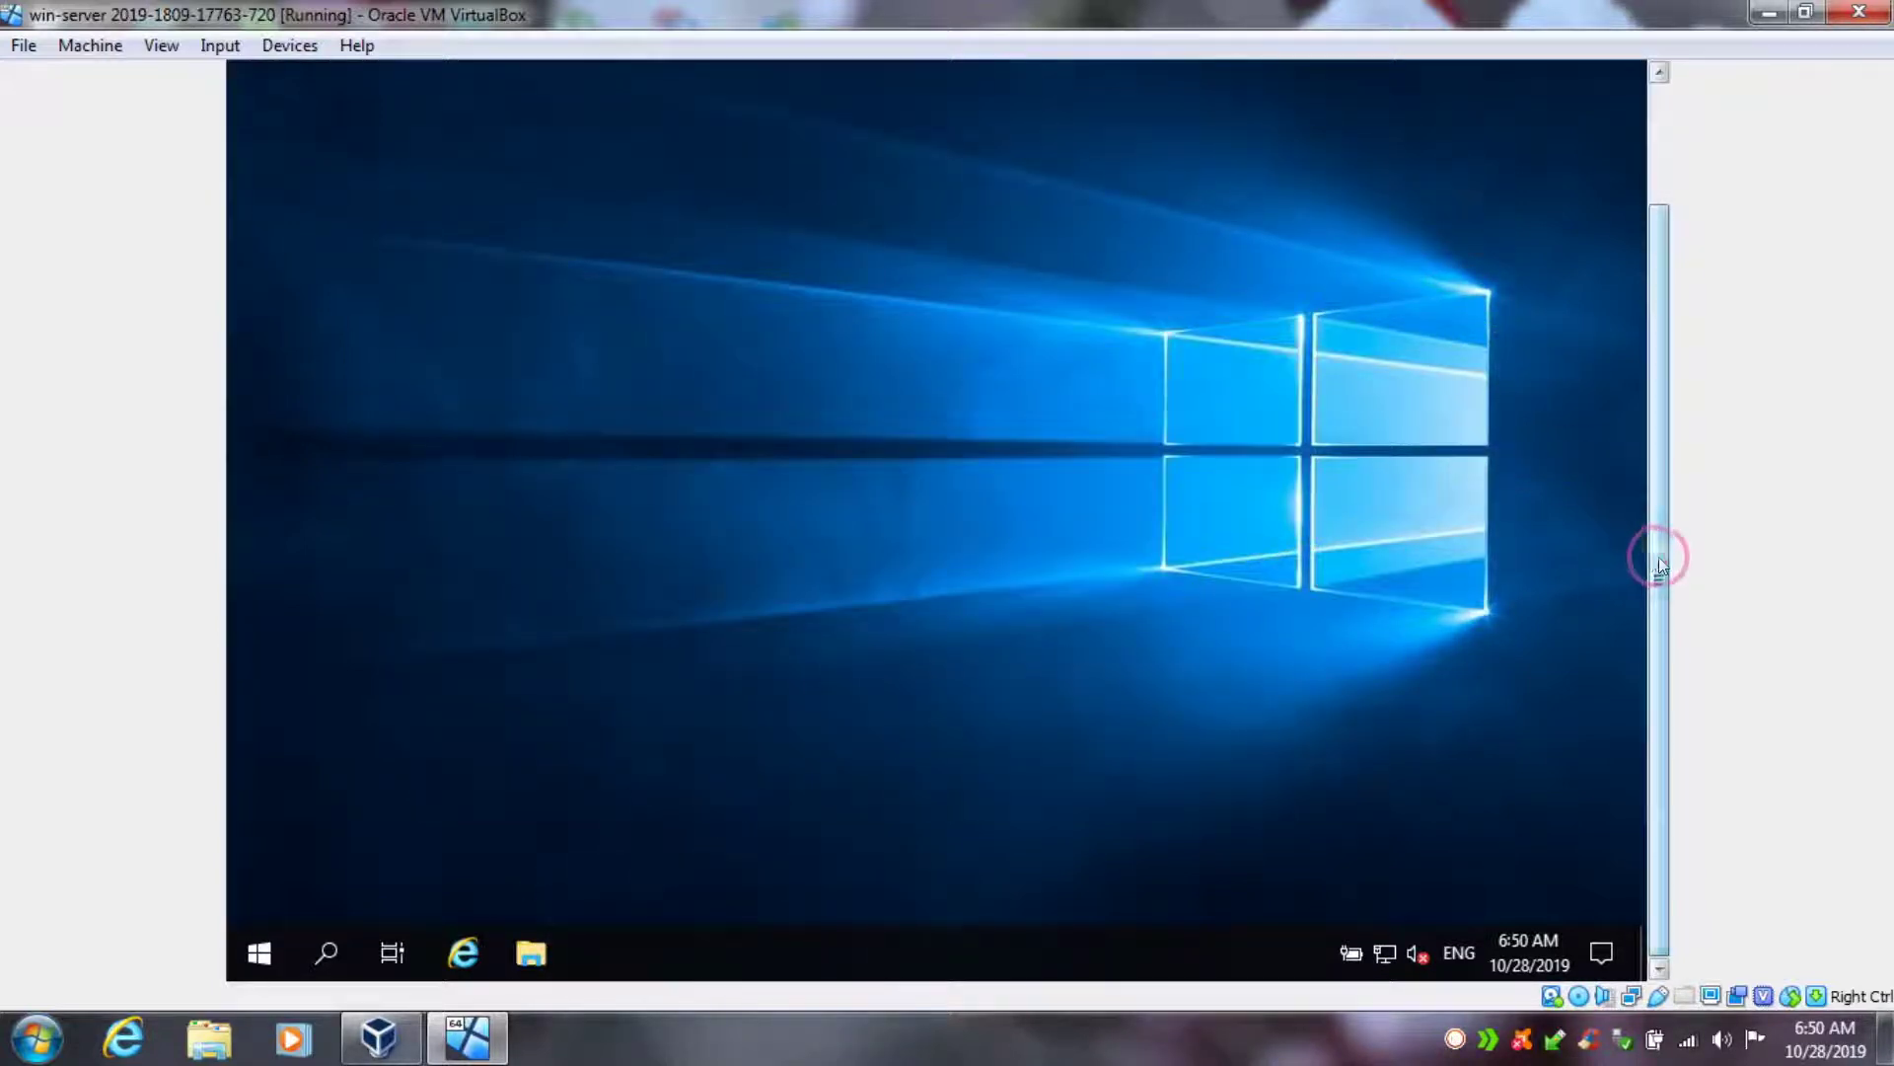
Look through Windows Accessories in Start, then open File Explorer at This PC with Win+E
drag(1658, 562, 1628, 631)
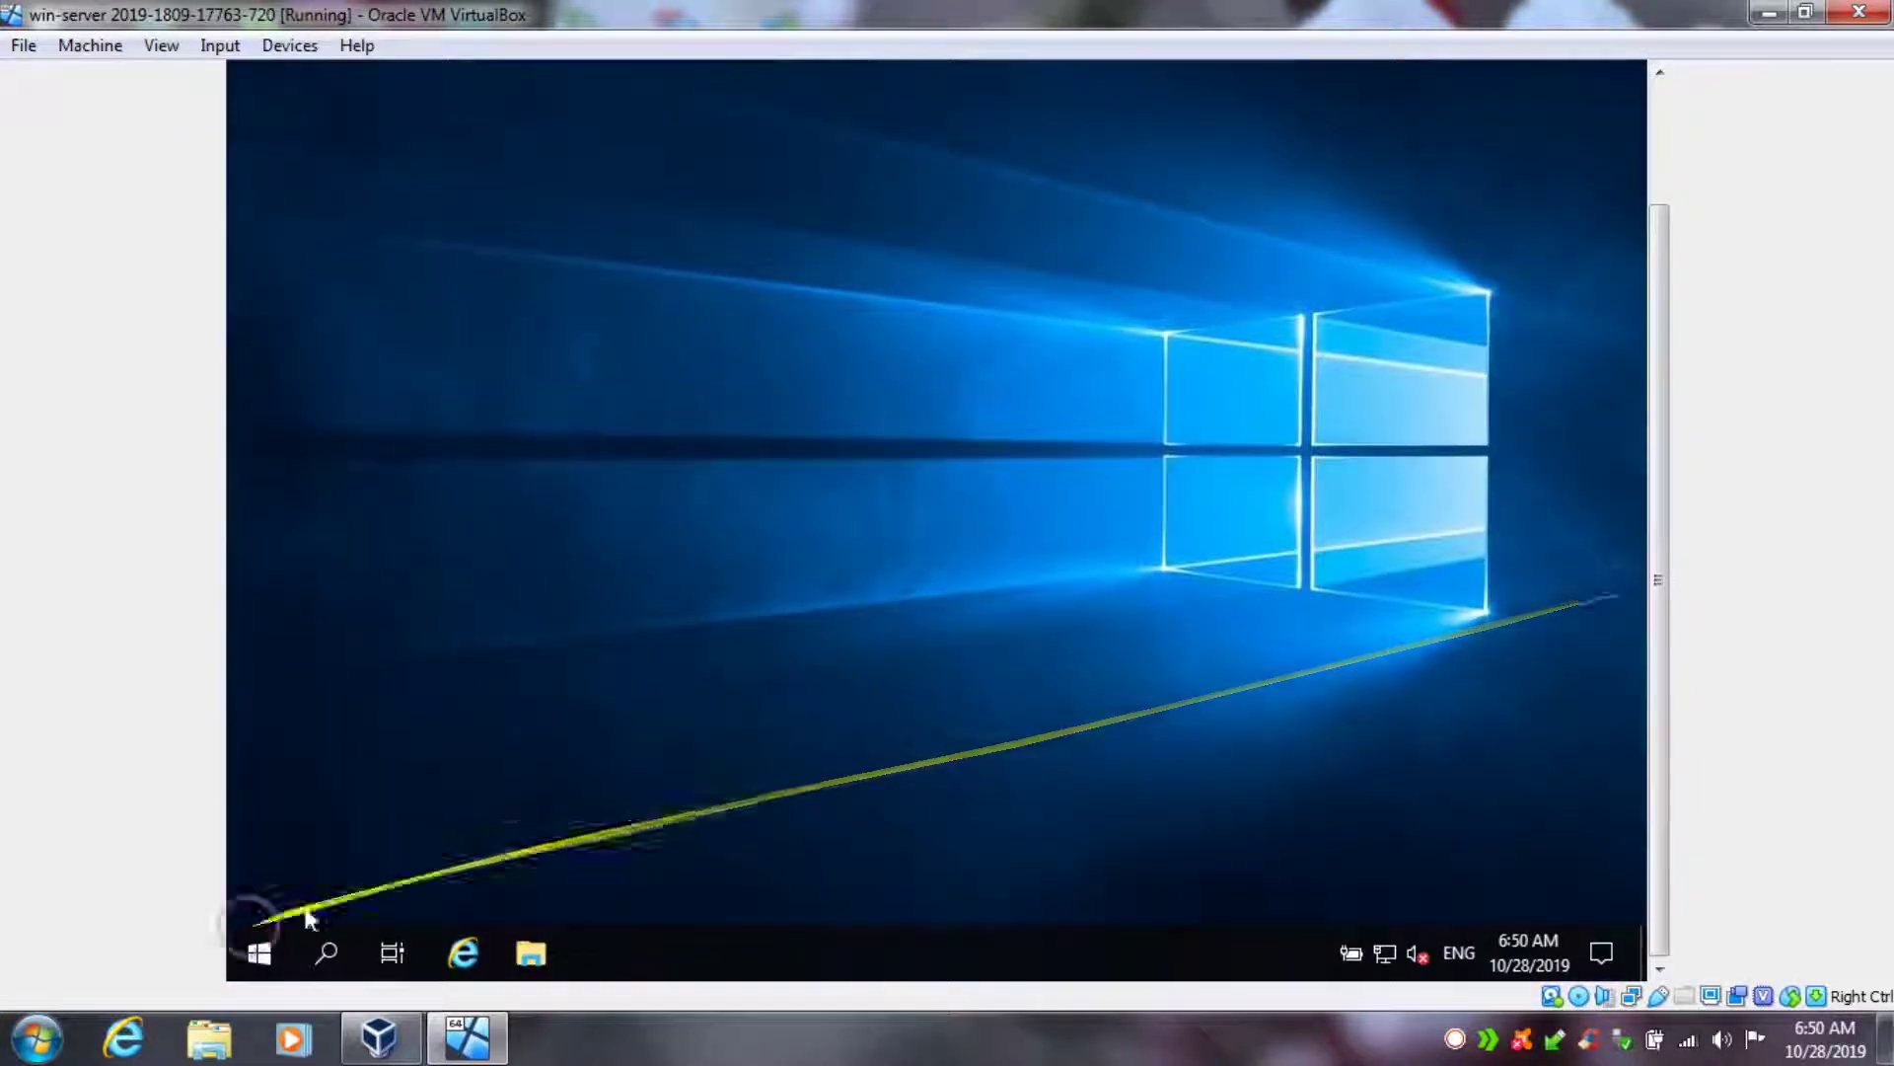
click(255, 953)
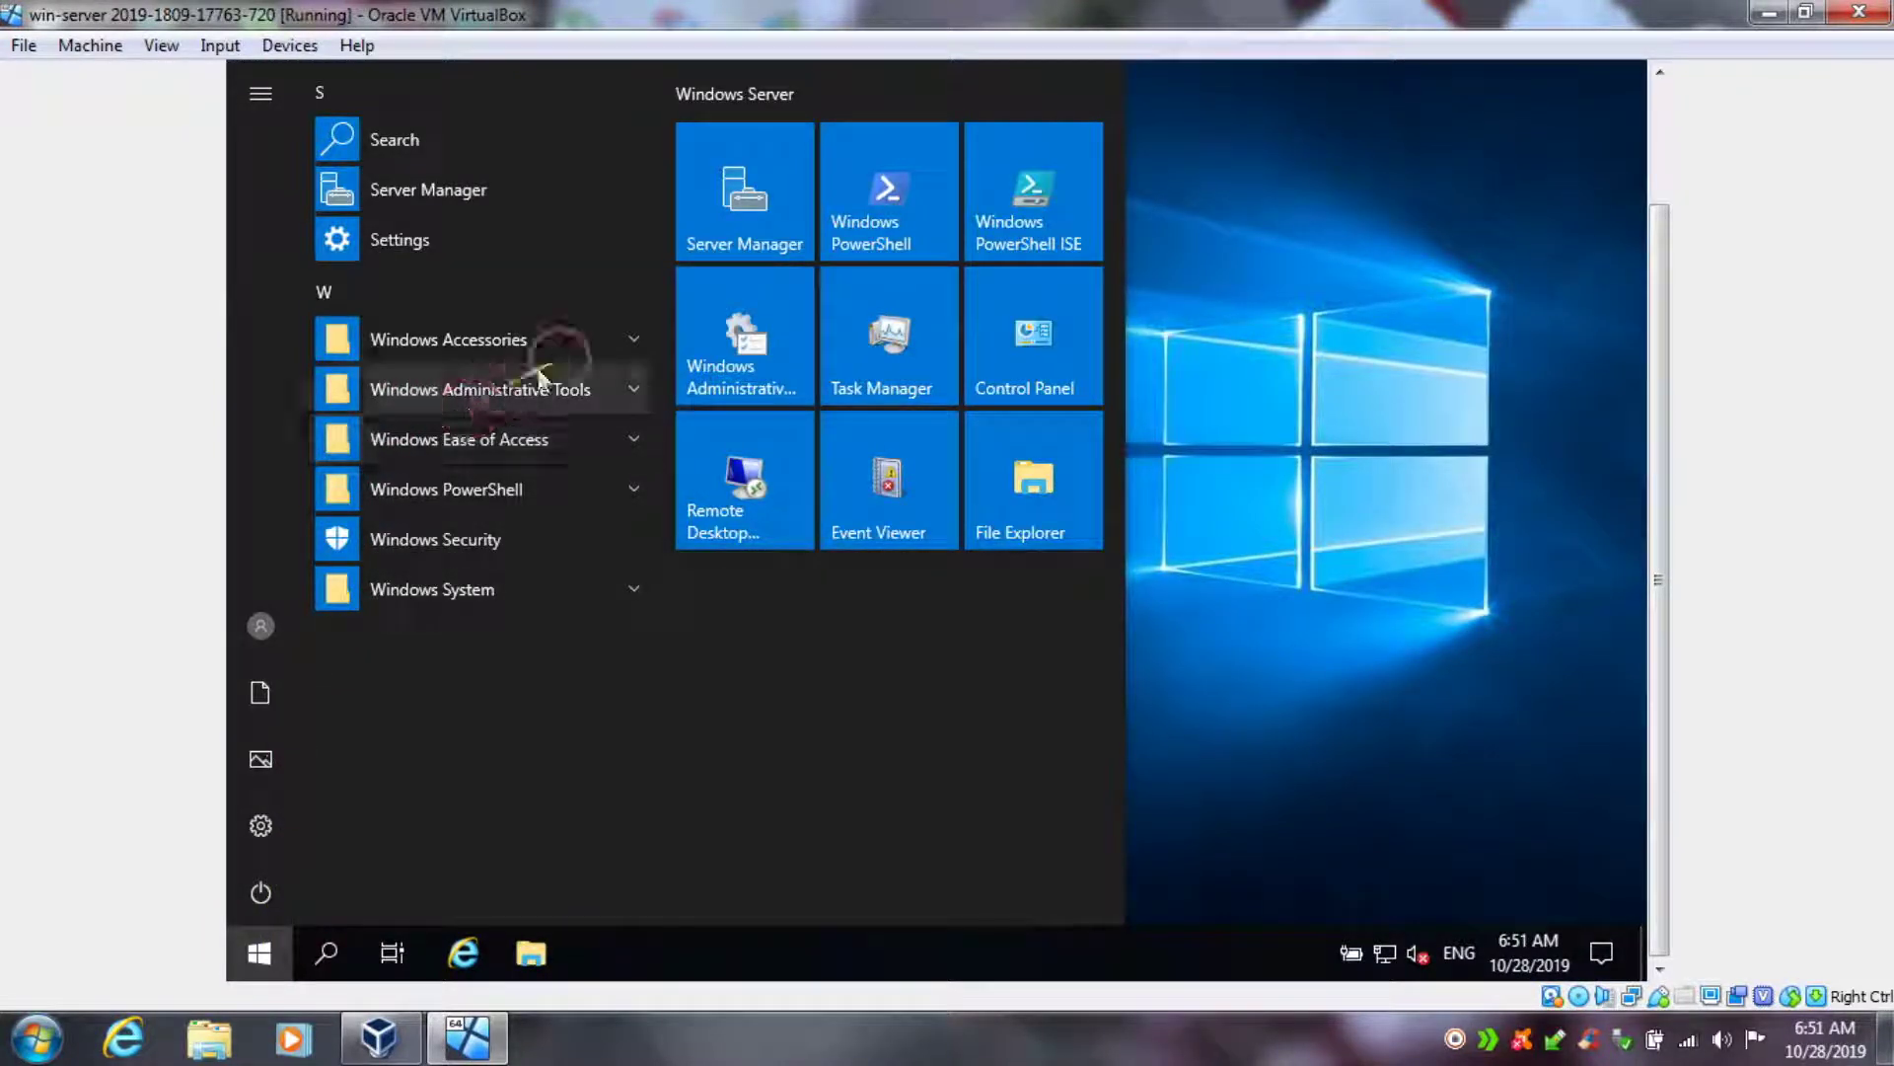
click(646, 337)
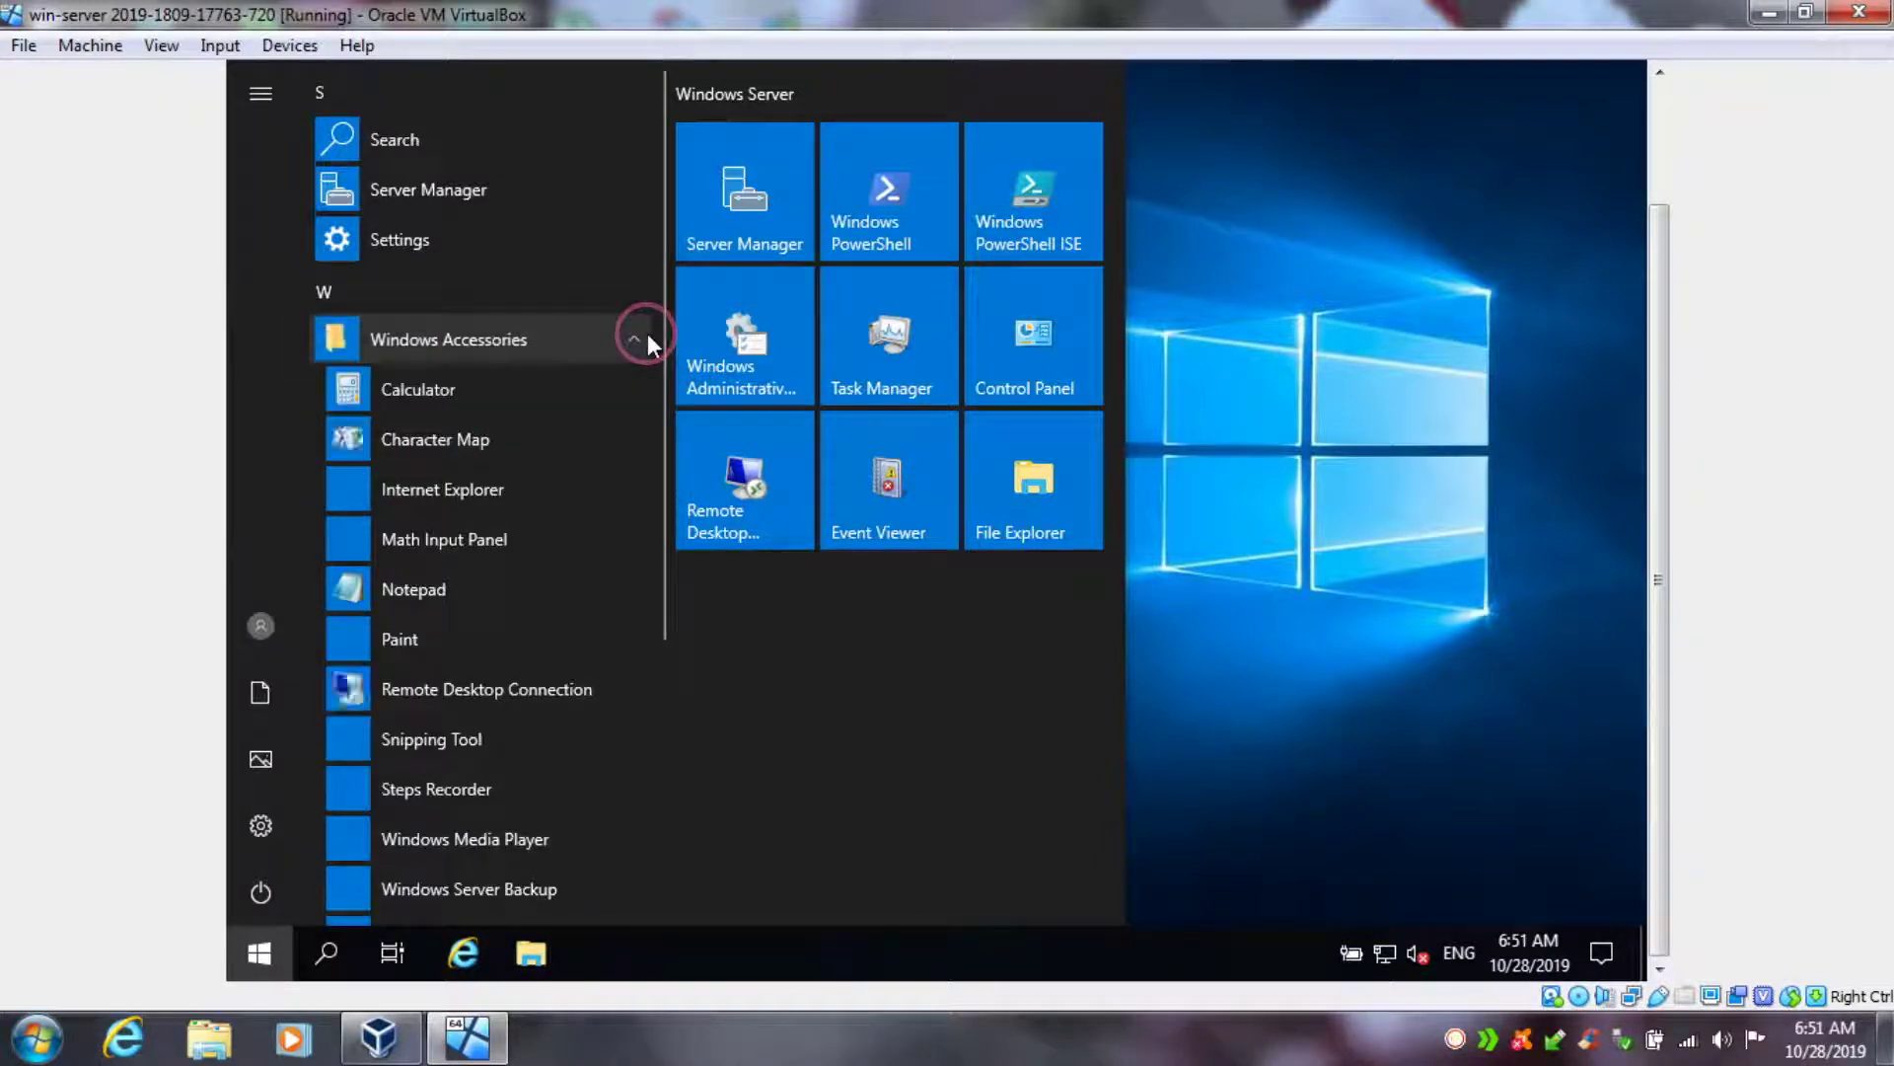
scroll(500, 525, down, 4)
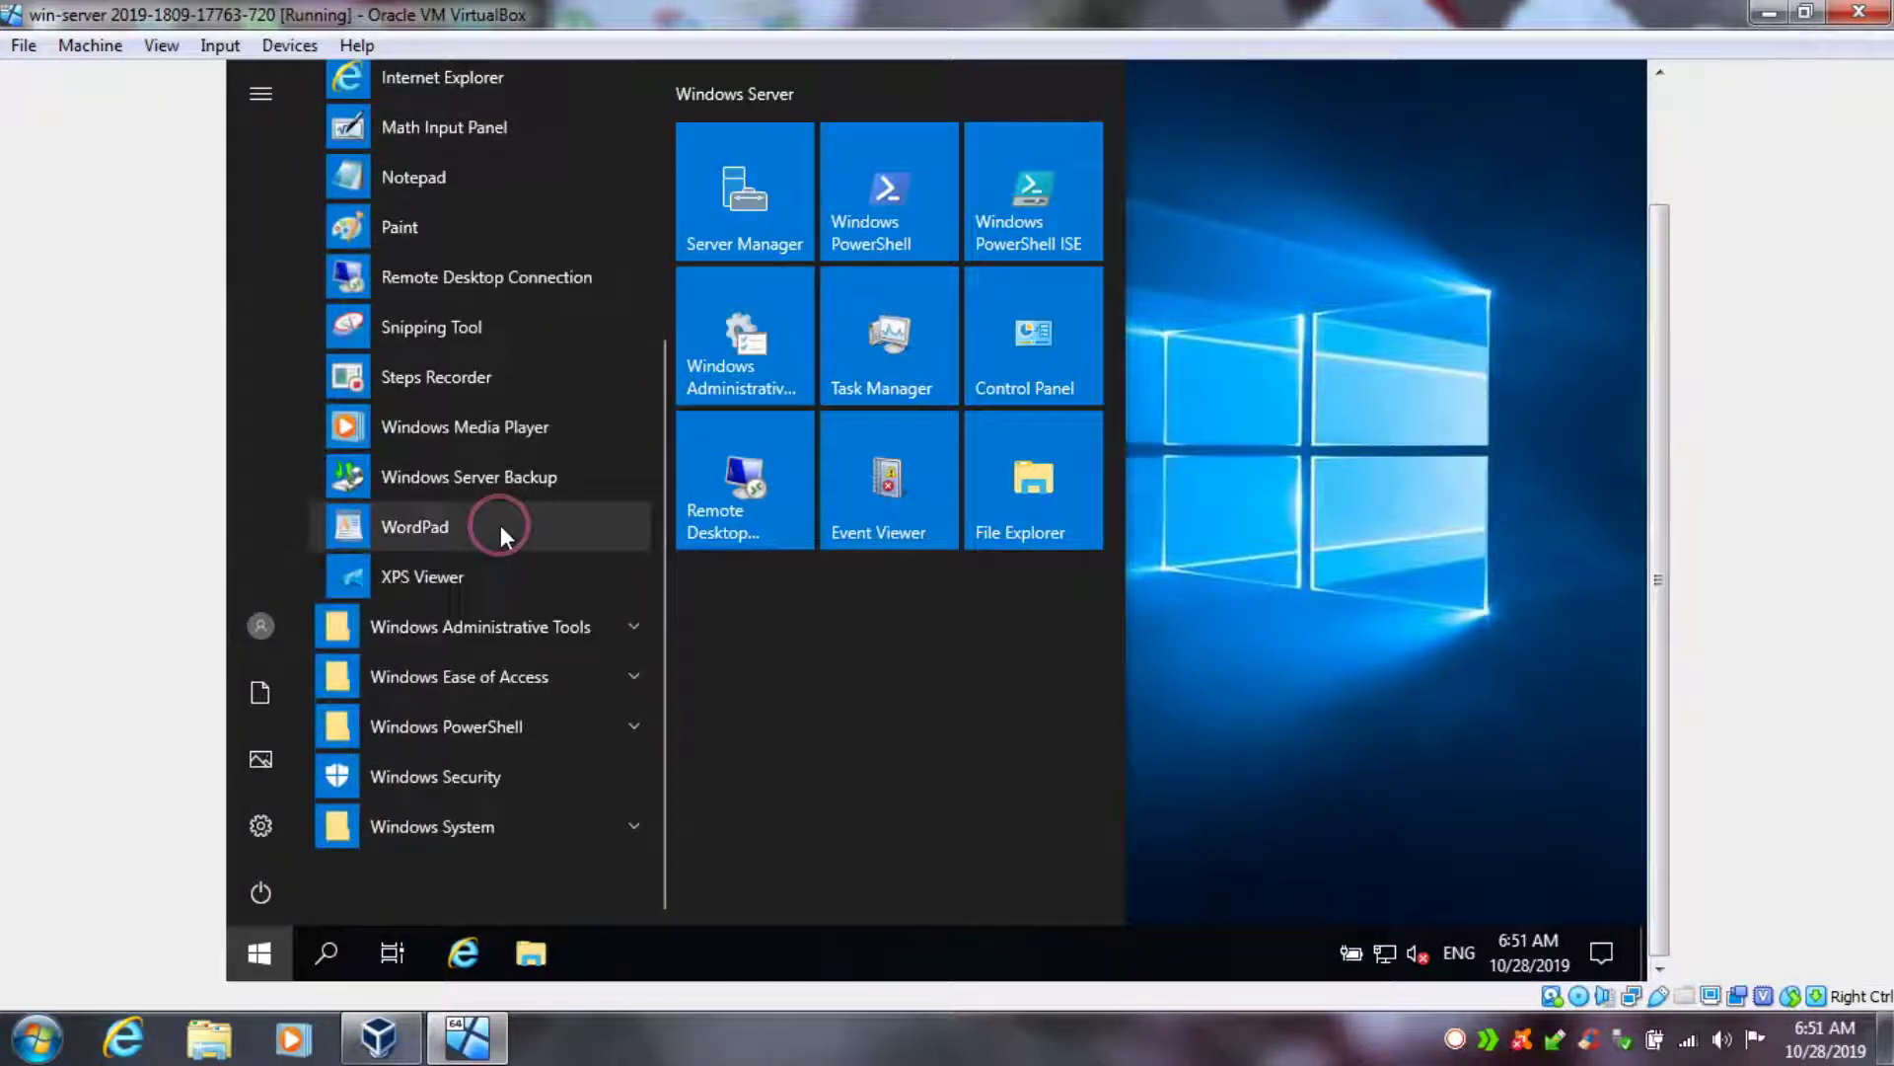
scroll(500, 524, up, 2)
key(super+e)
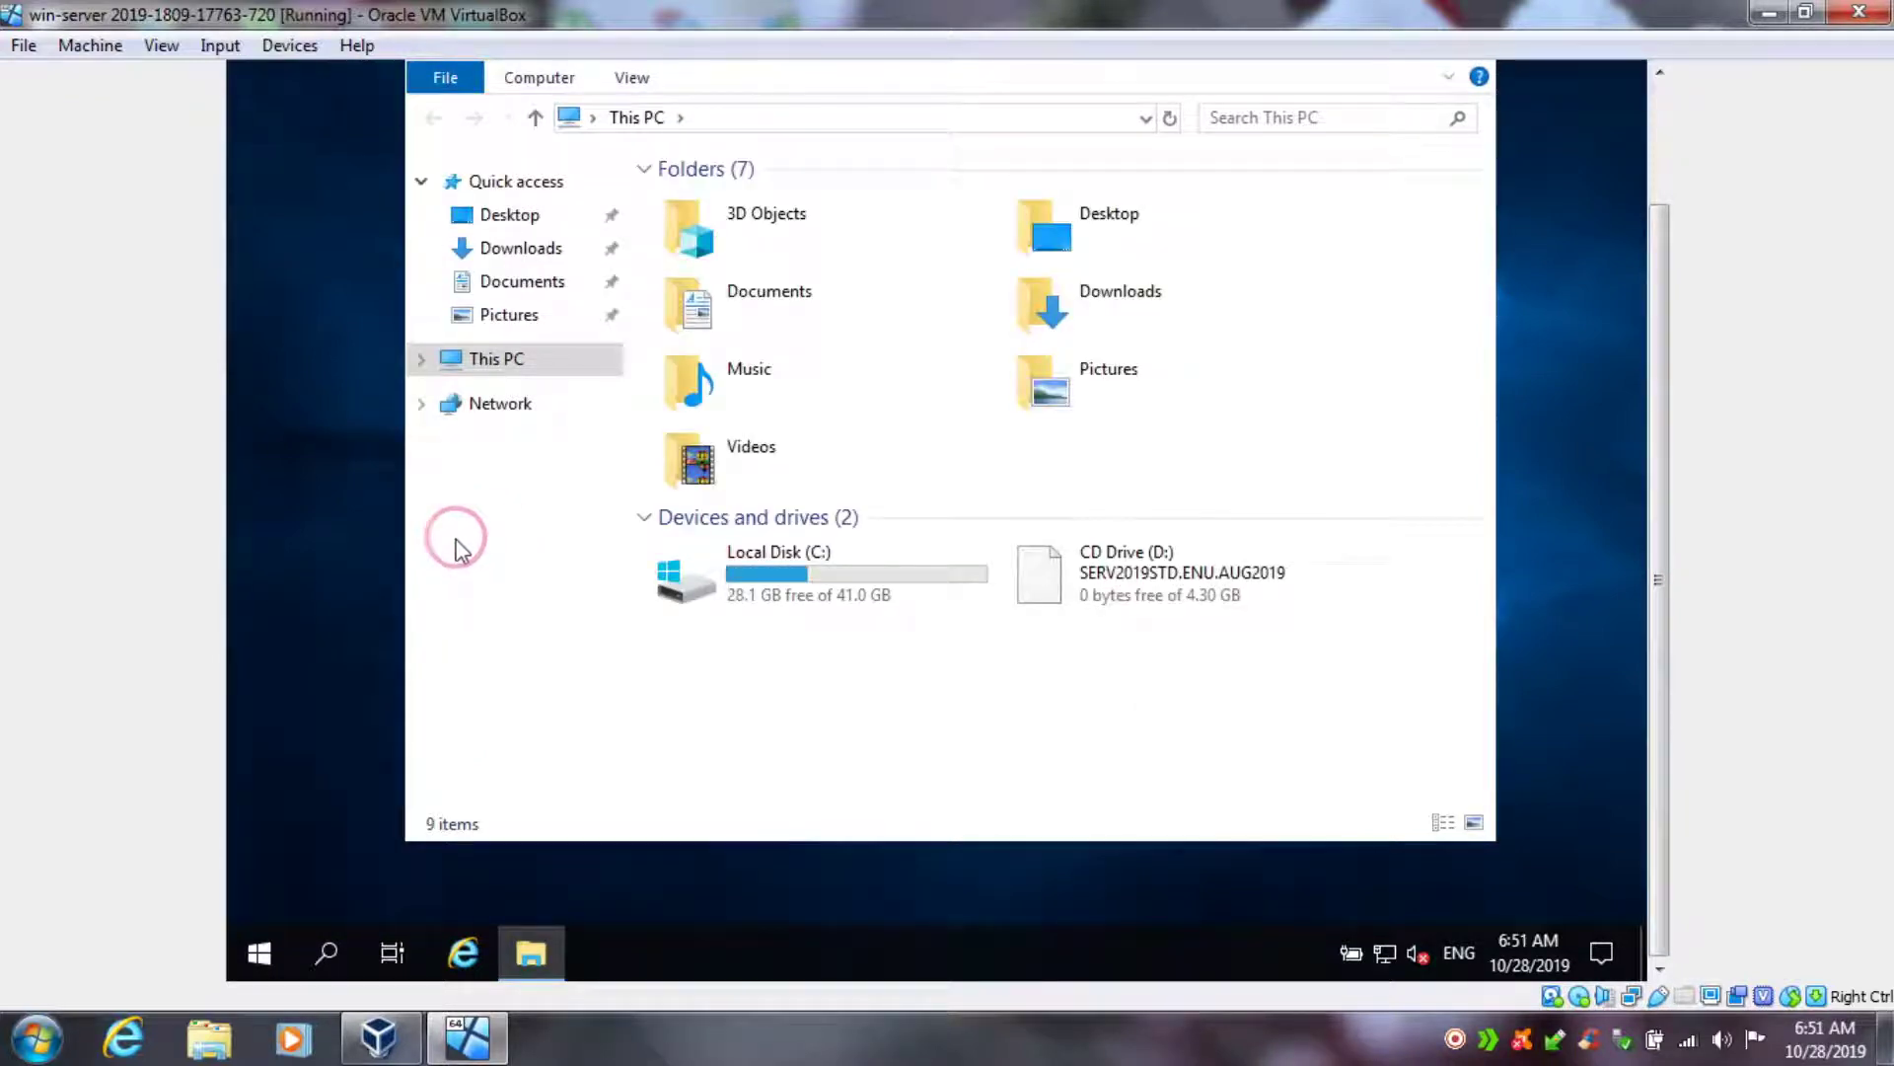
Eject the SERV2019STD installation disc from CD Drive (D:), leaving the drive empty
right_click(1071, 584)
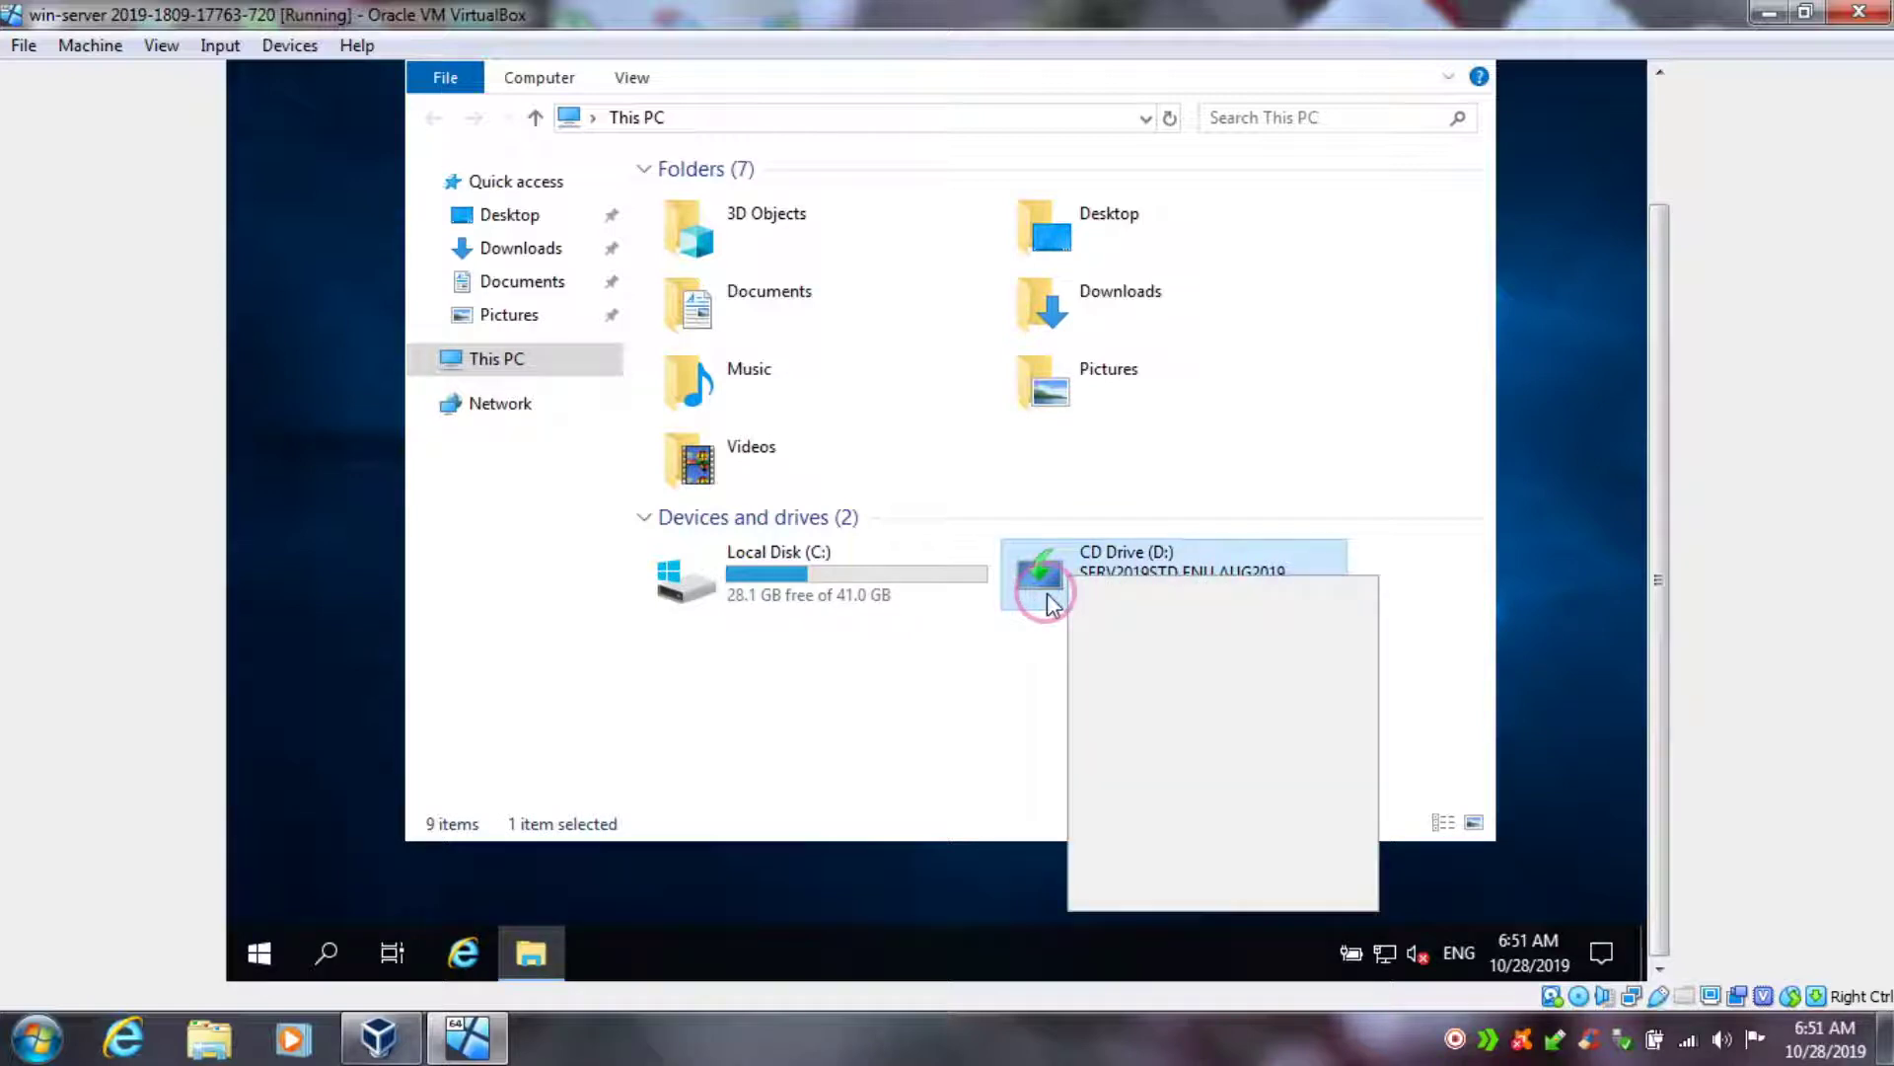
click(1170, 771)
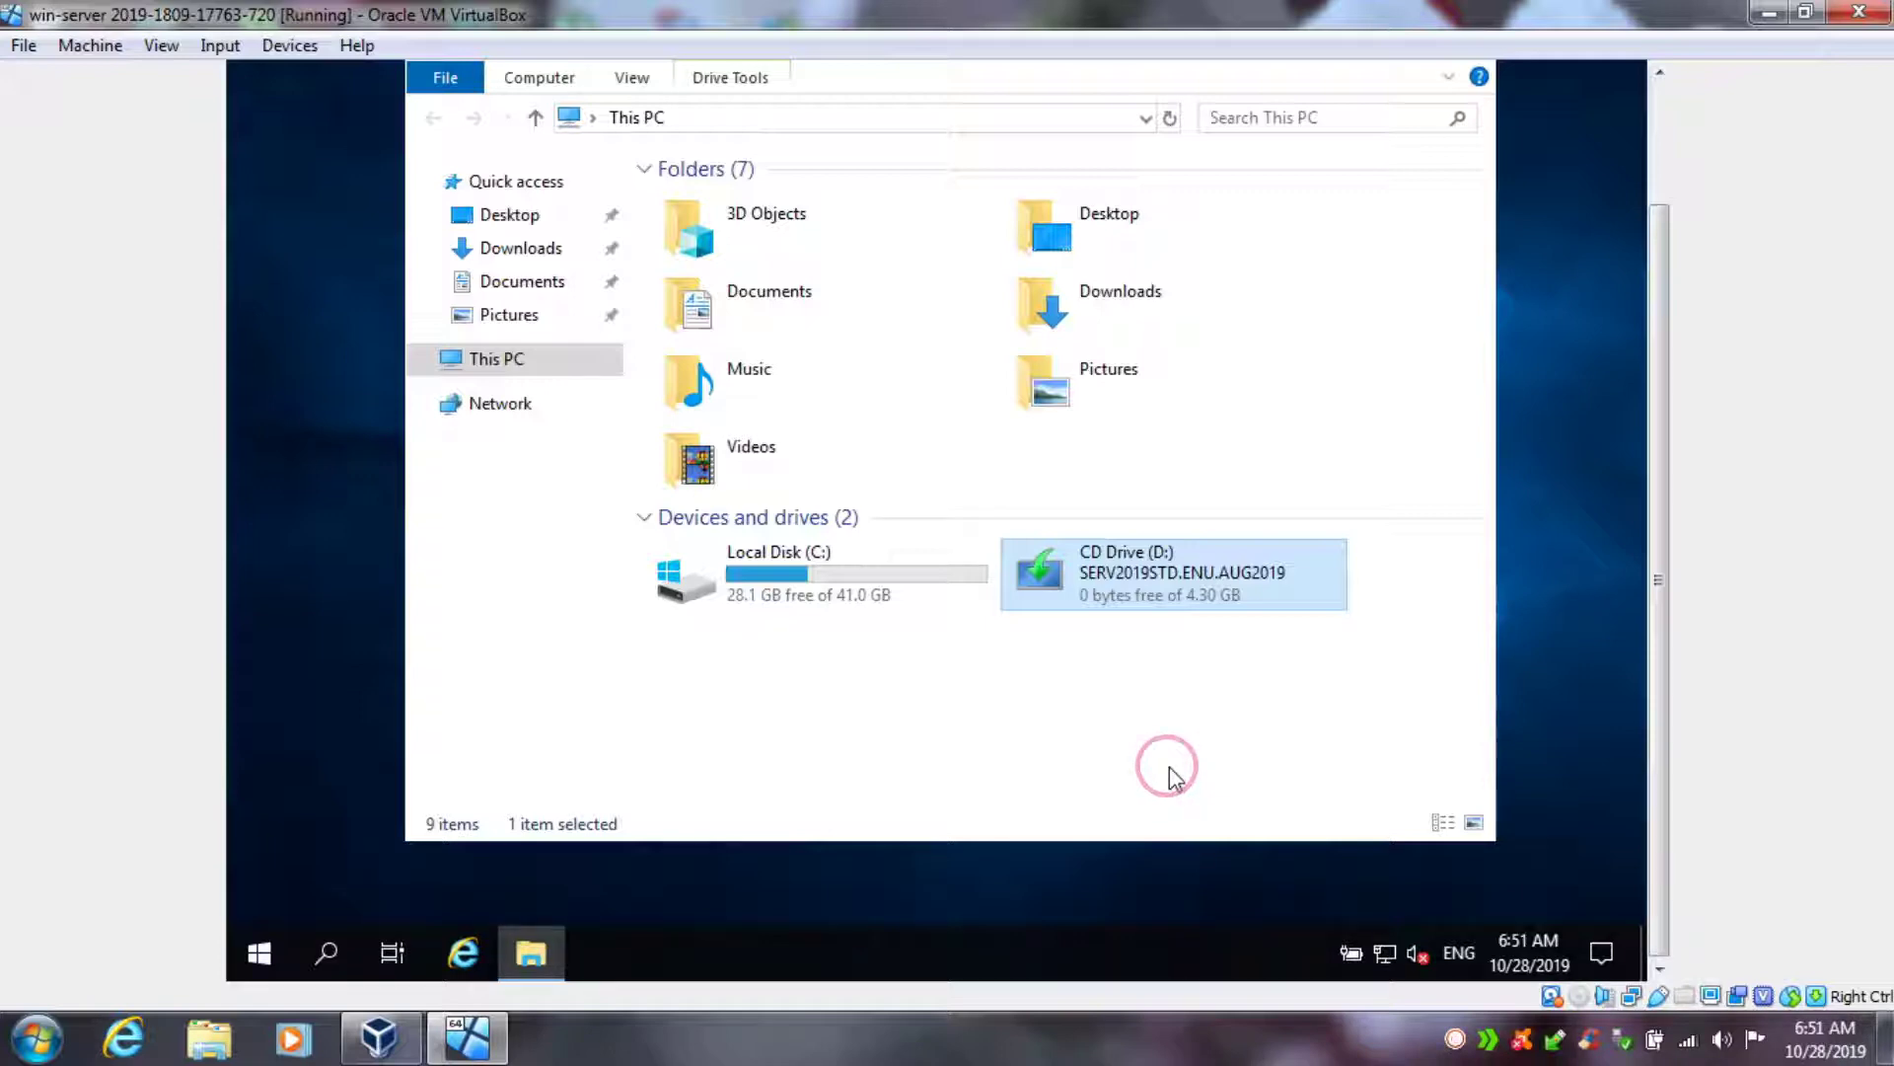
click(1133, 595)
click(1133, 586)
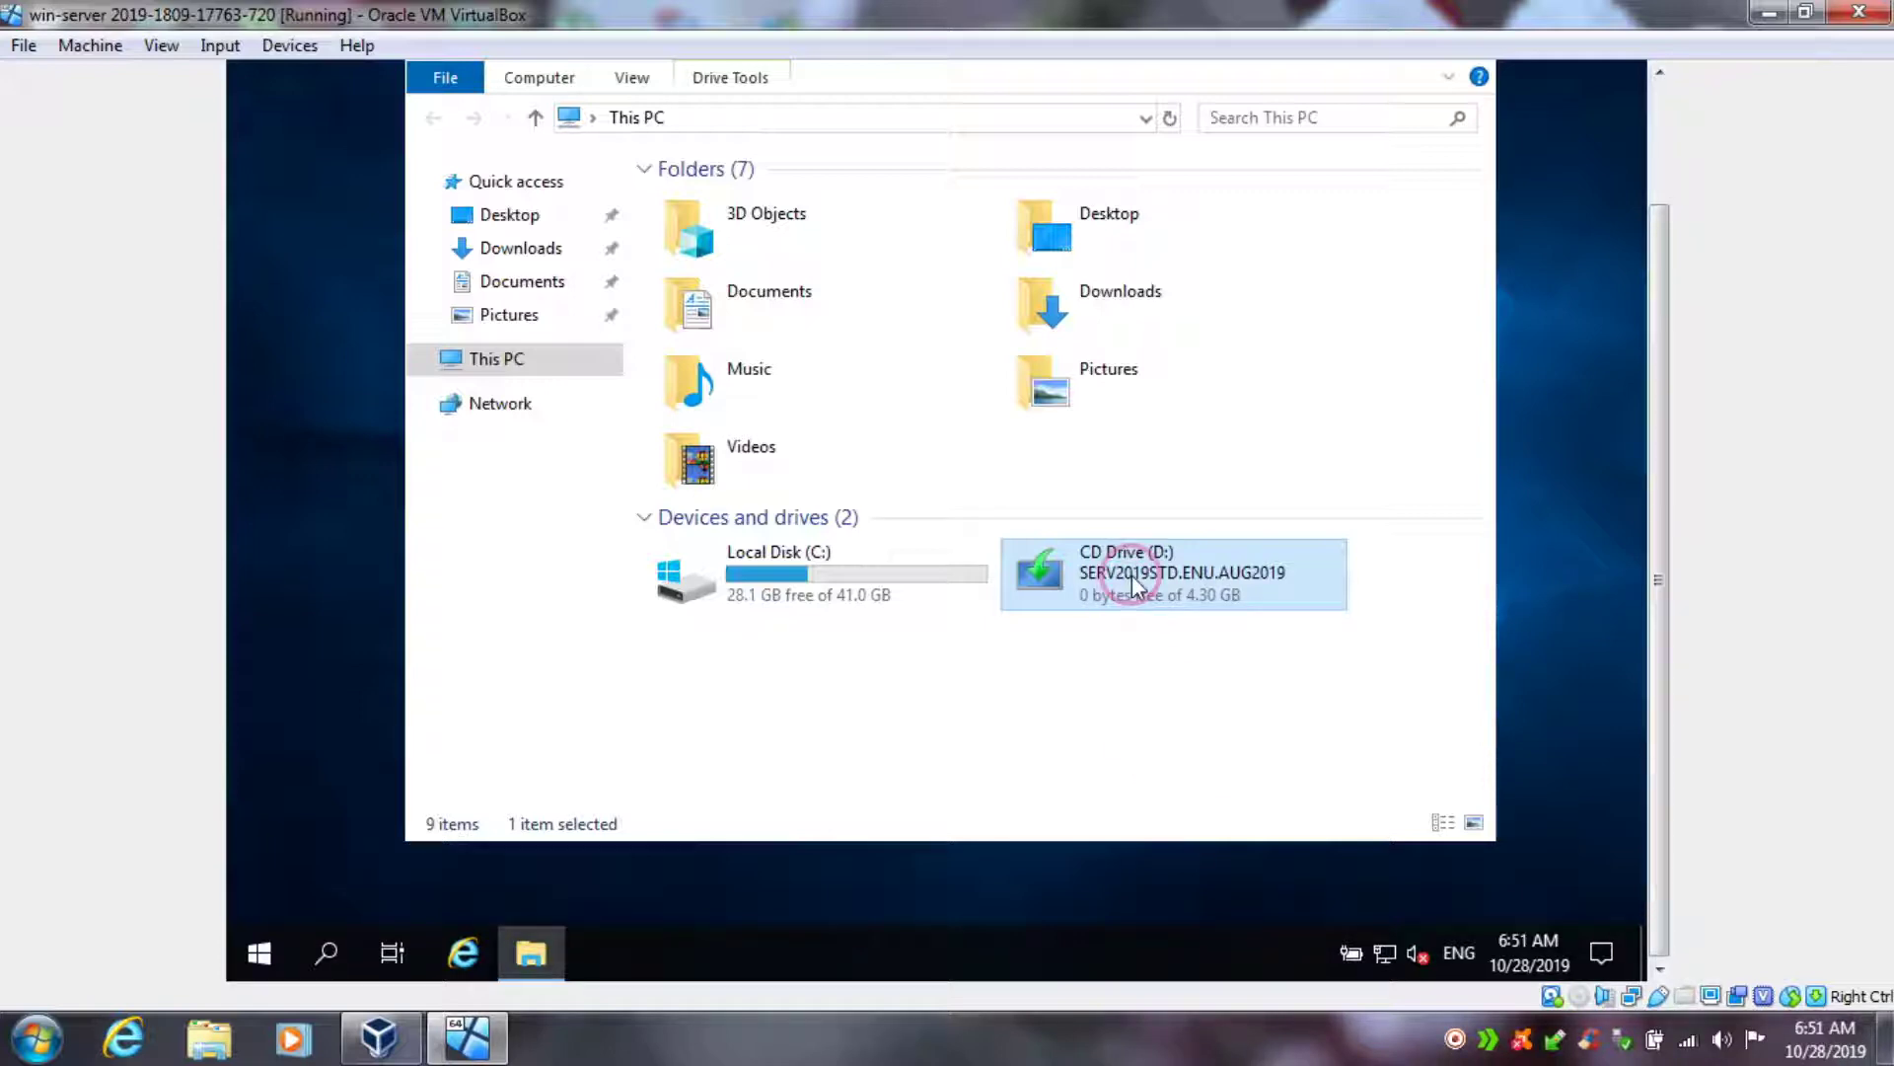
click(1179, 572)
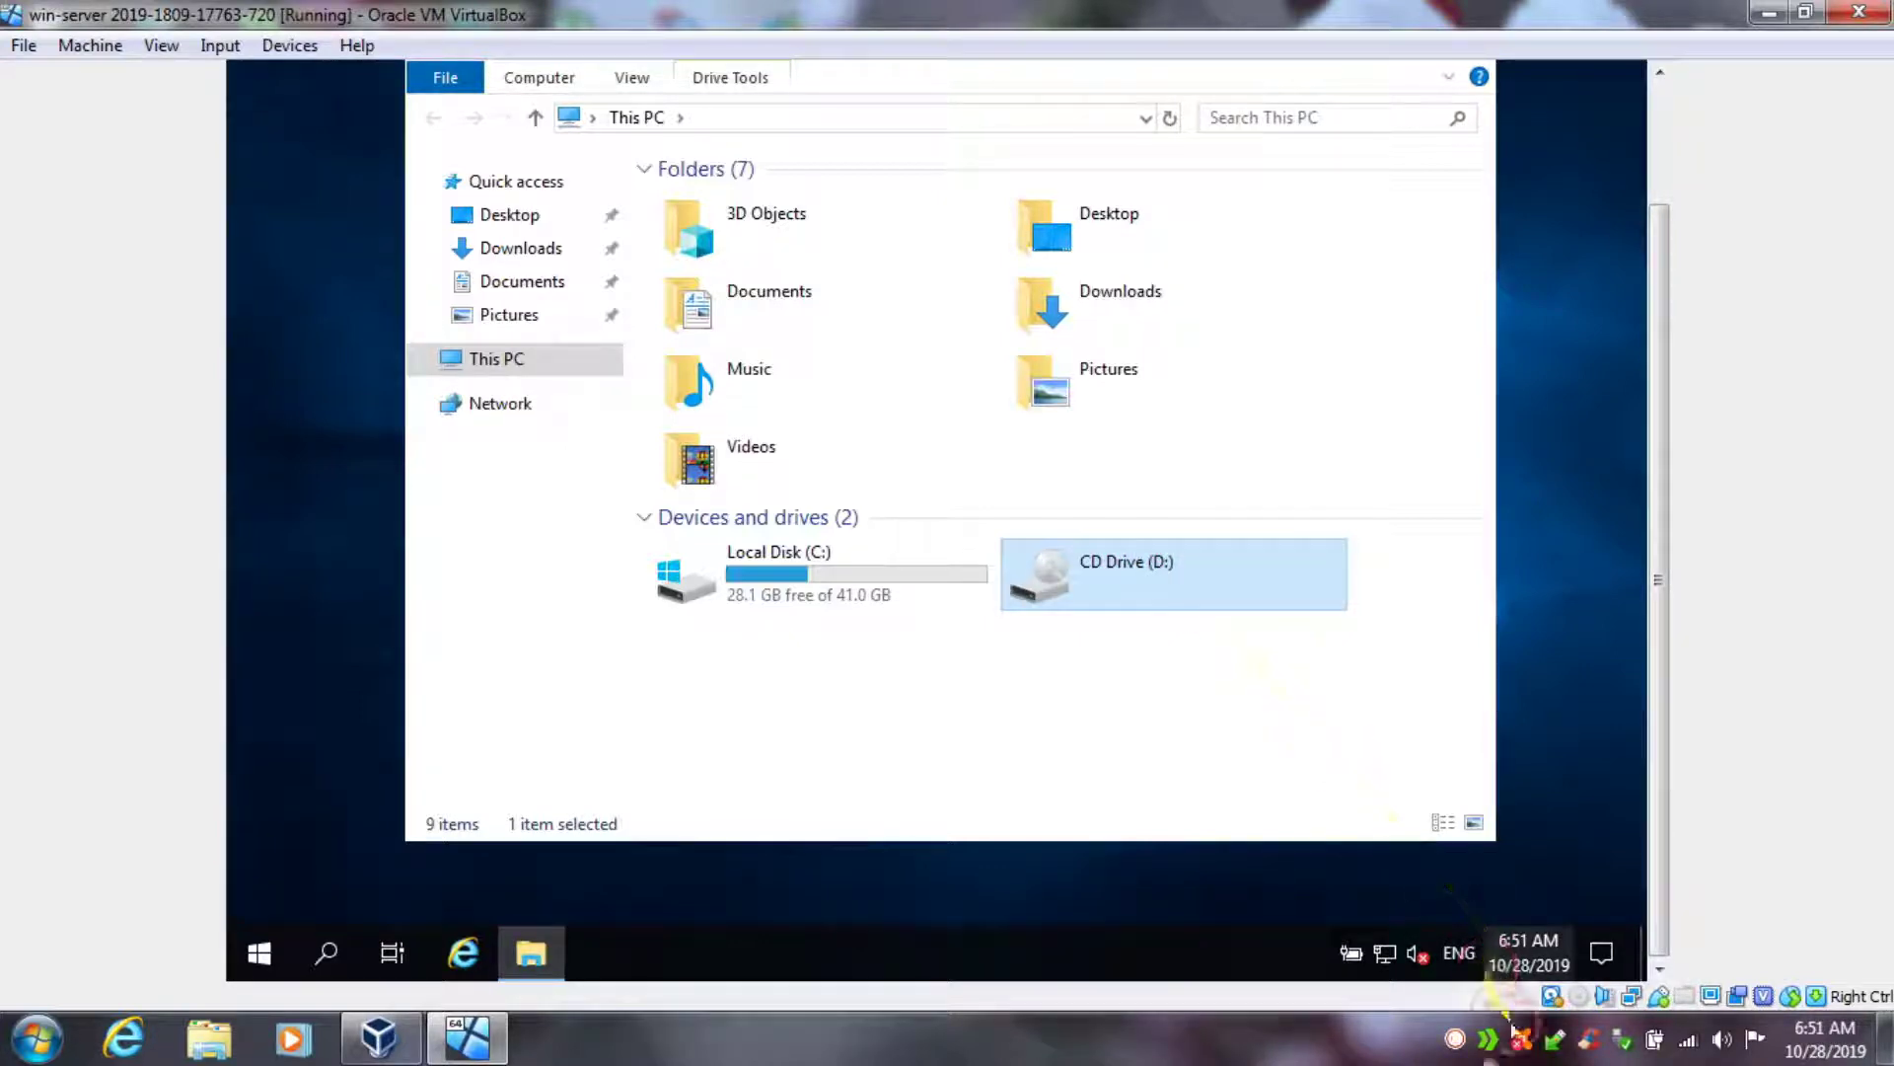
click(1546, 1043)
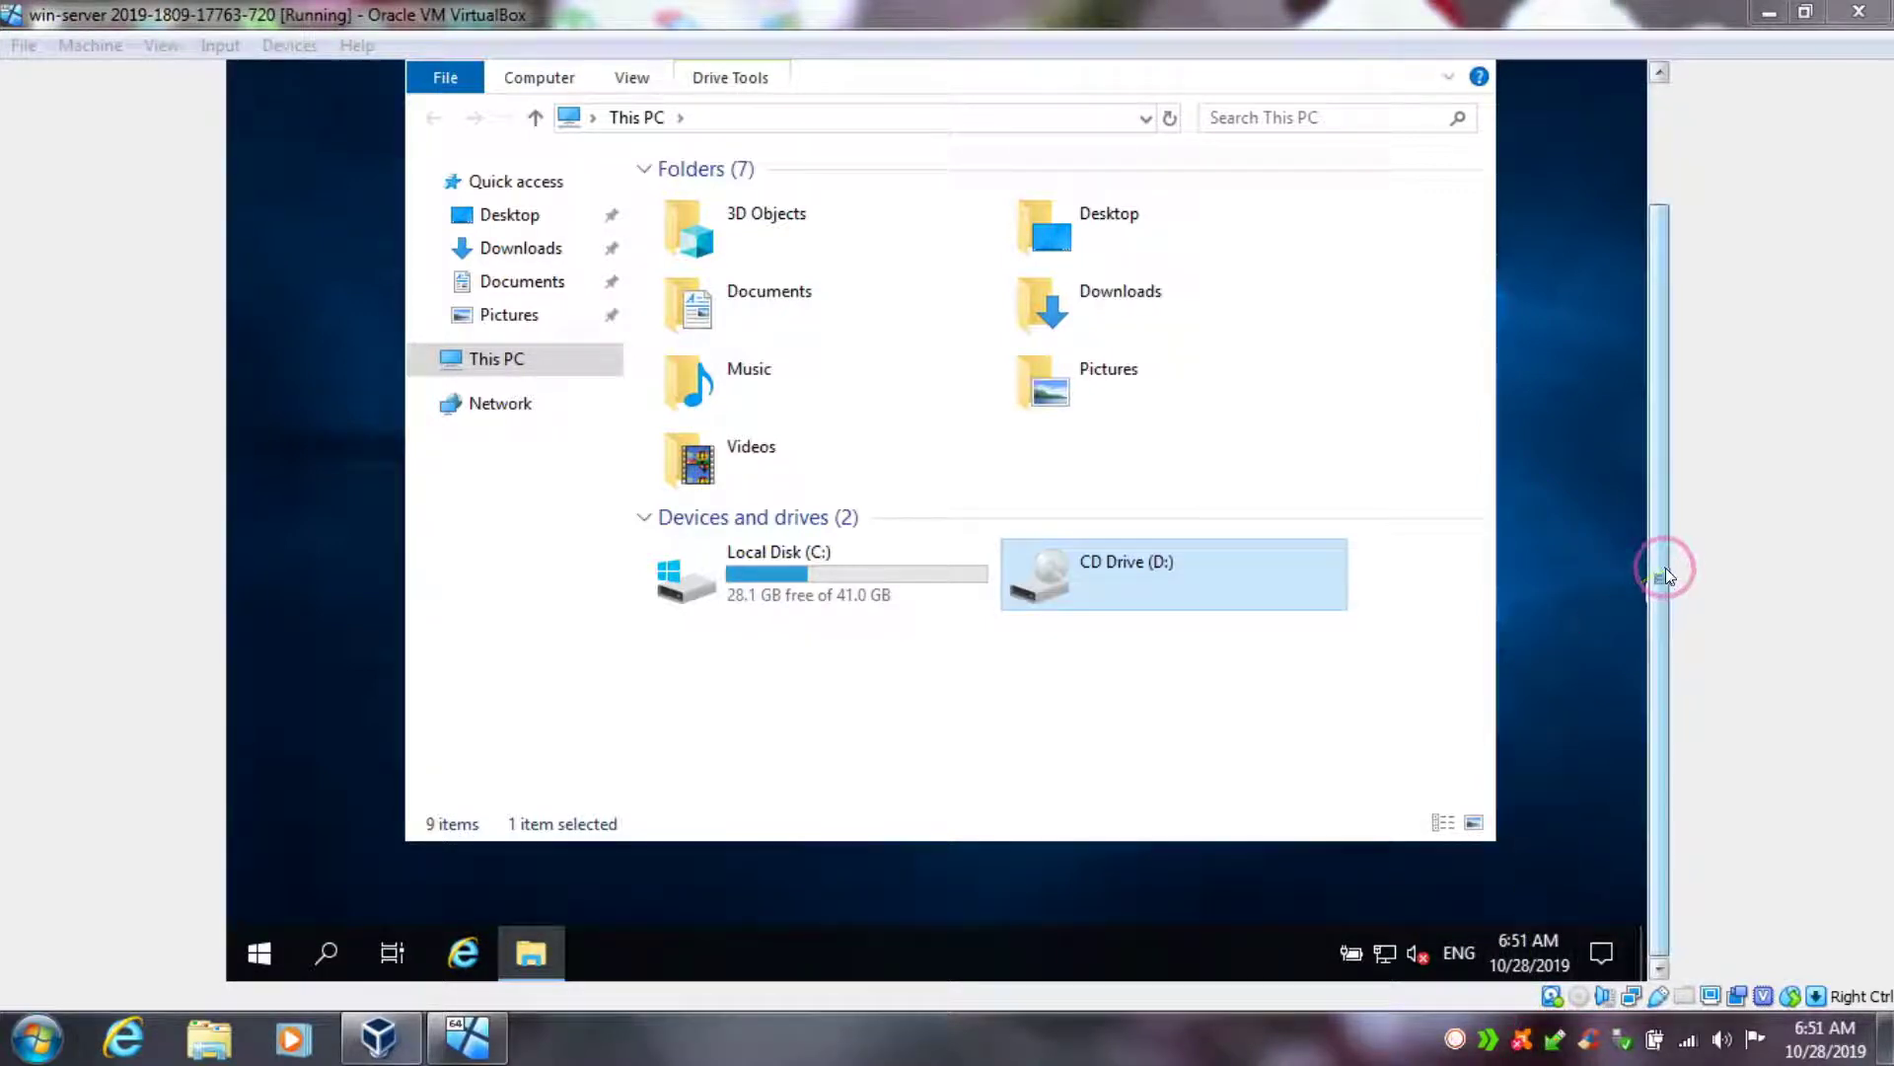
Request a stop of the WD Elements USB drive in USB Safely Remove, then return to the VM
drag(1658, 595, 1653, 668)
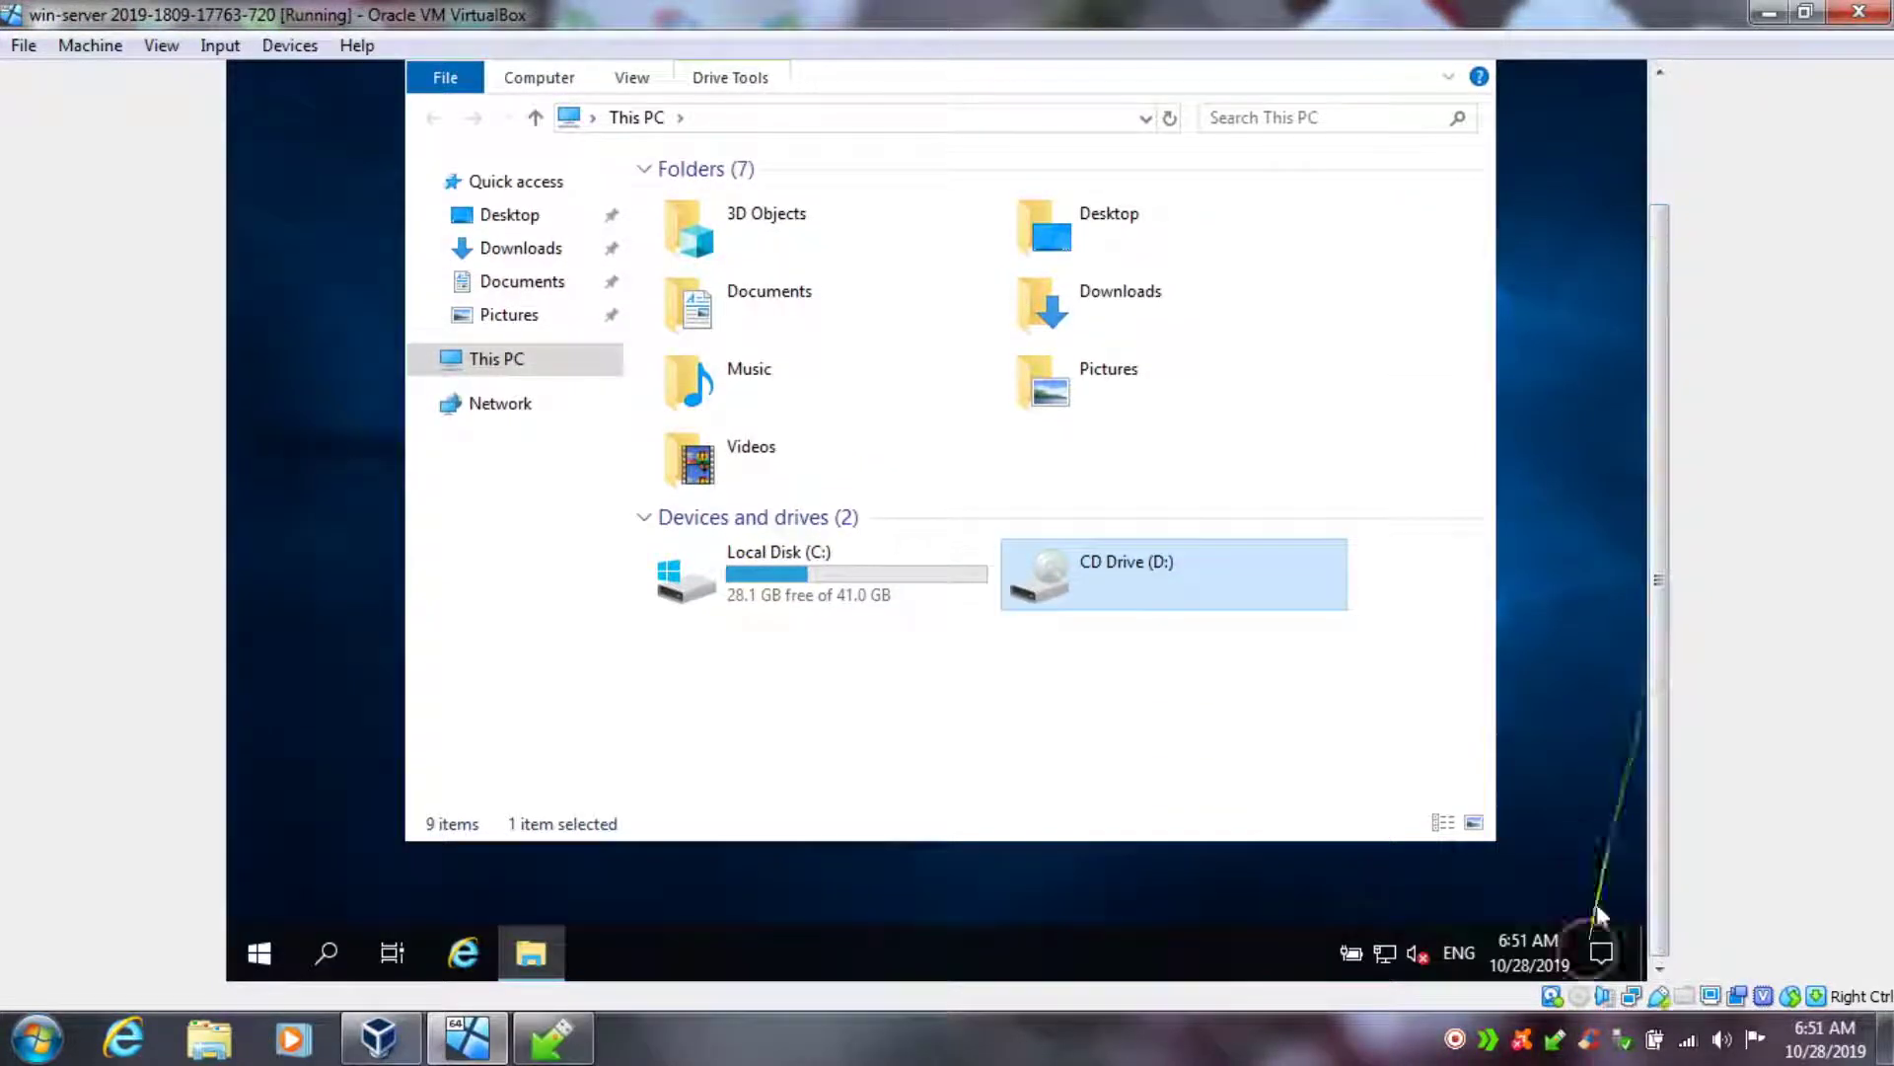
click(1555, 1038)
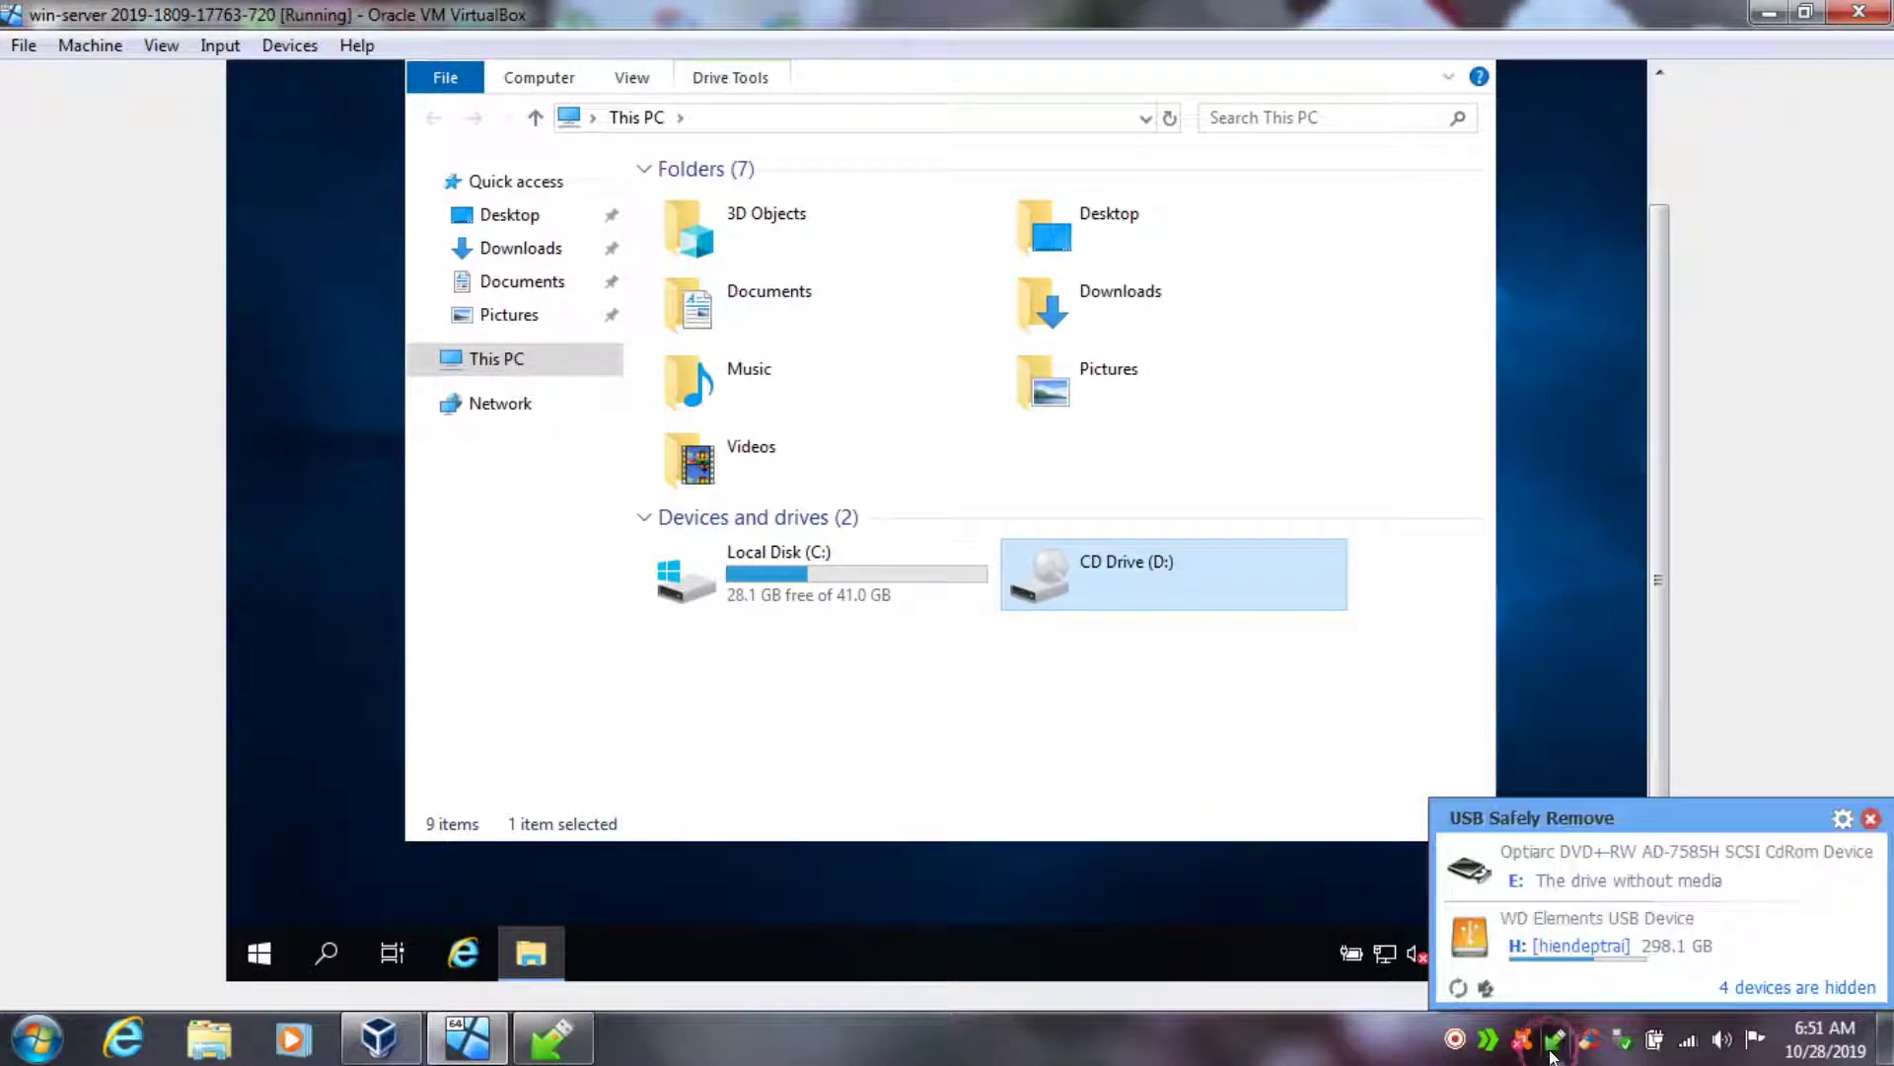
click(1561, 952)
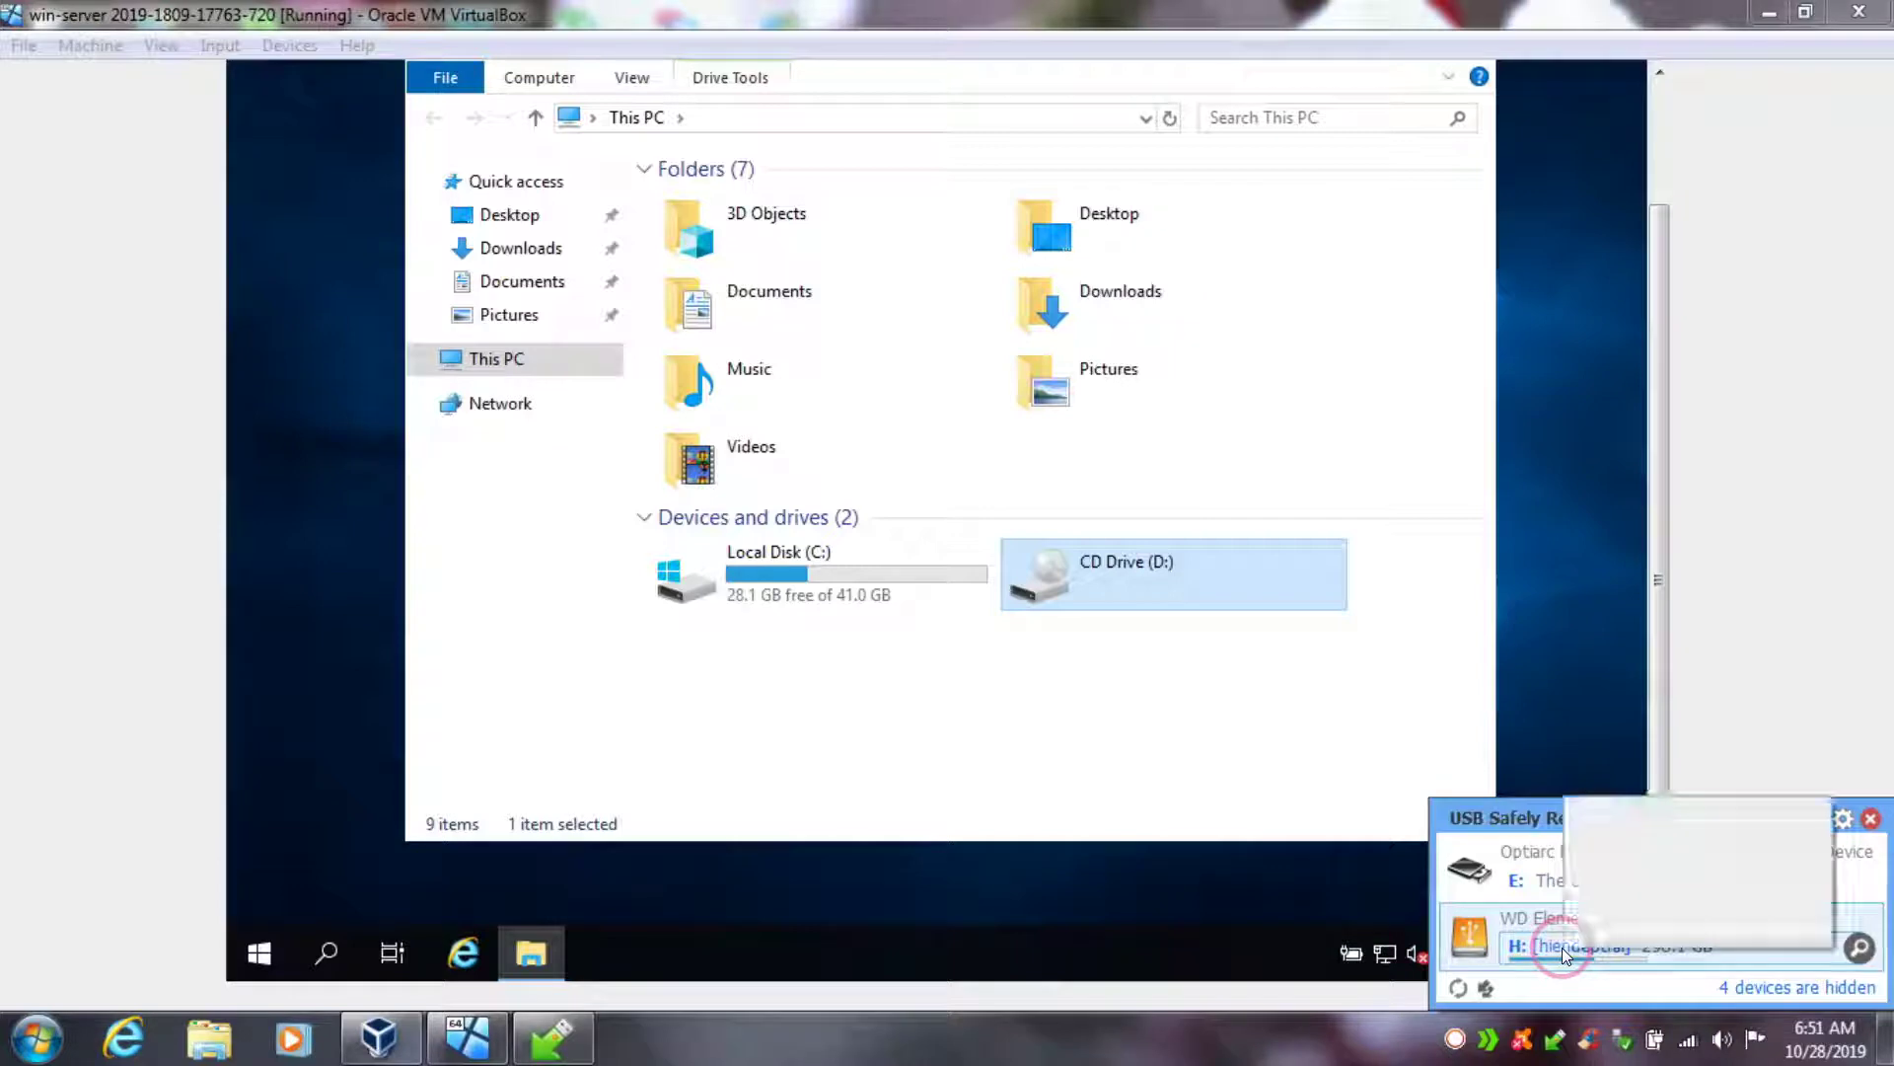
click(1598, 837)
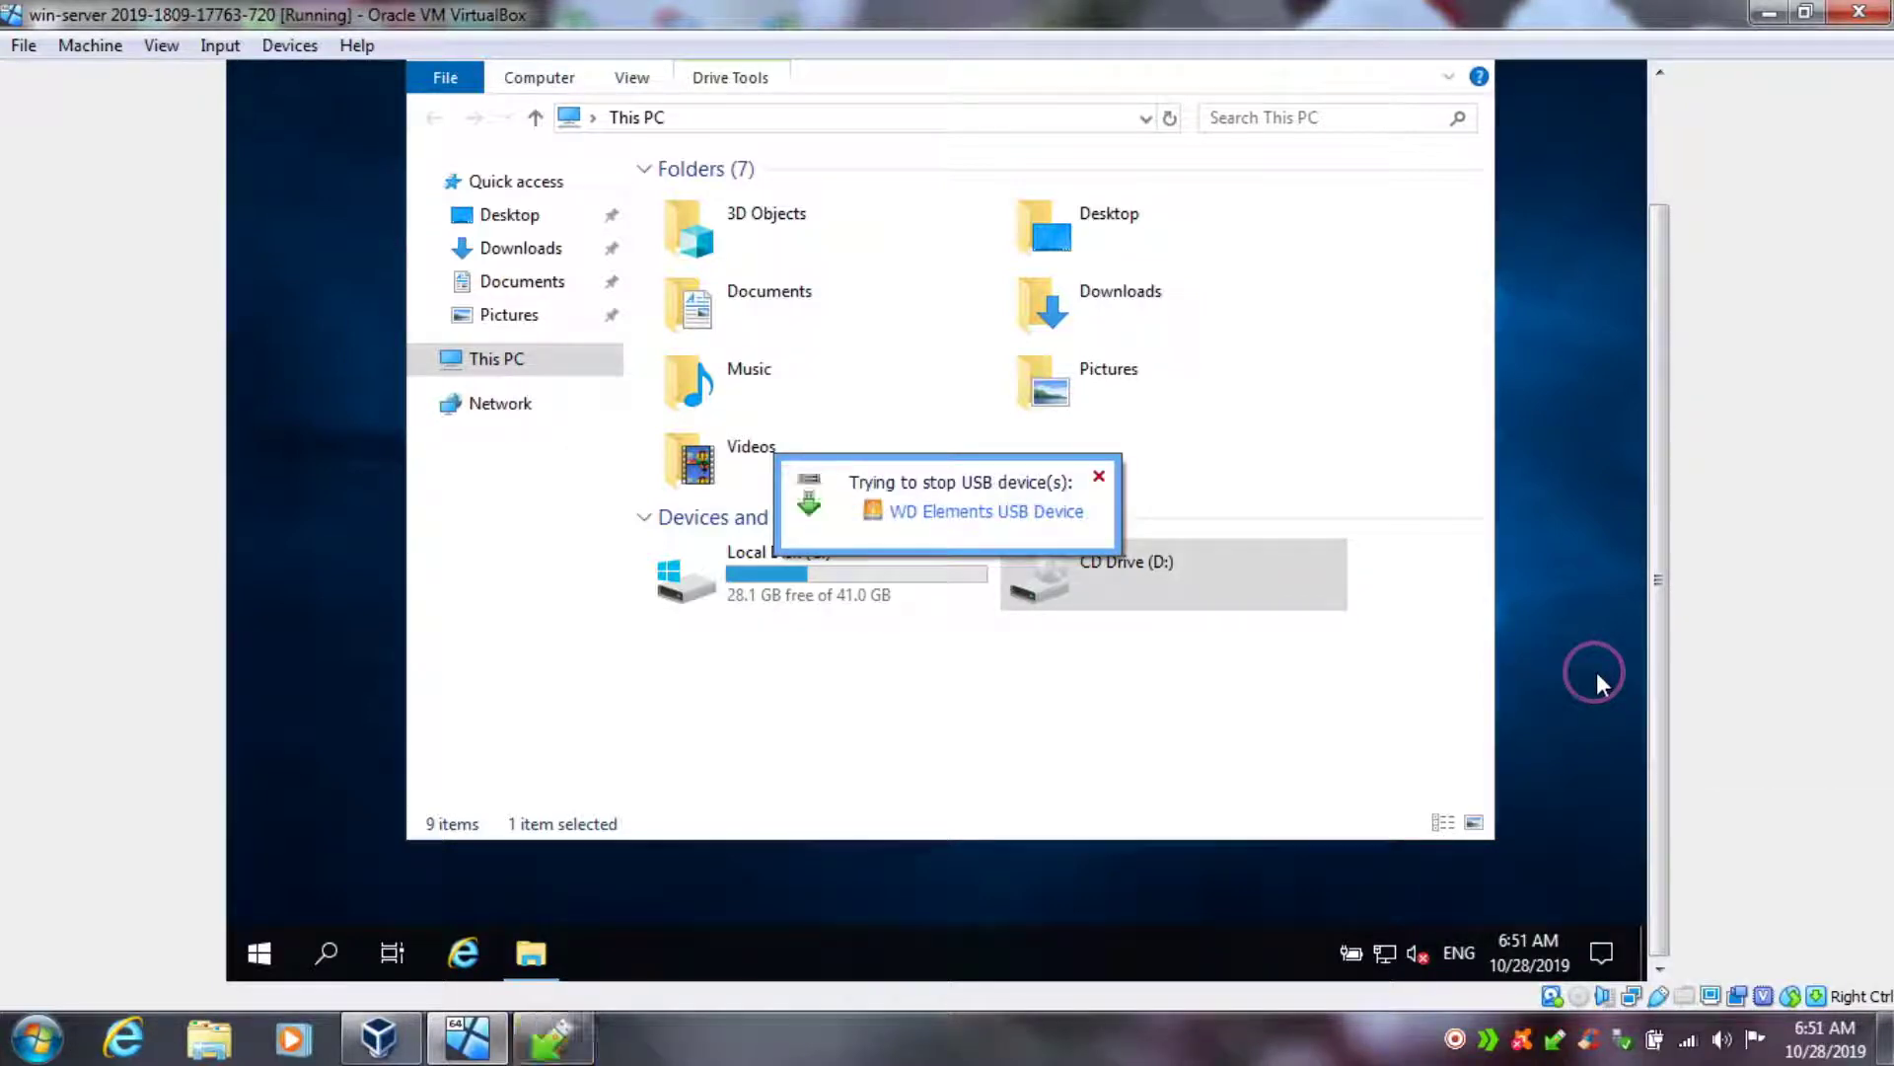
click(565, 1038)
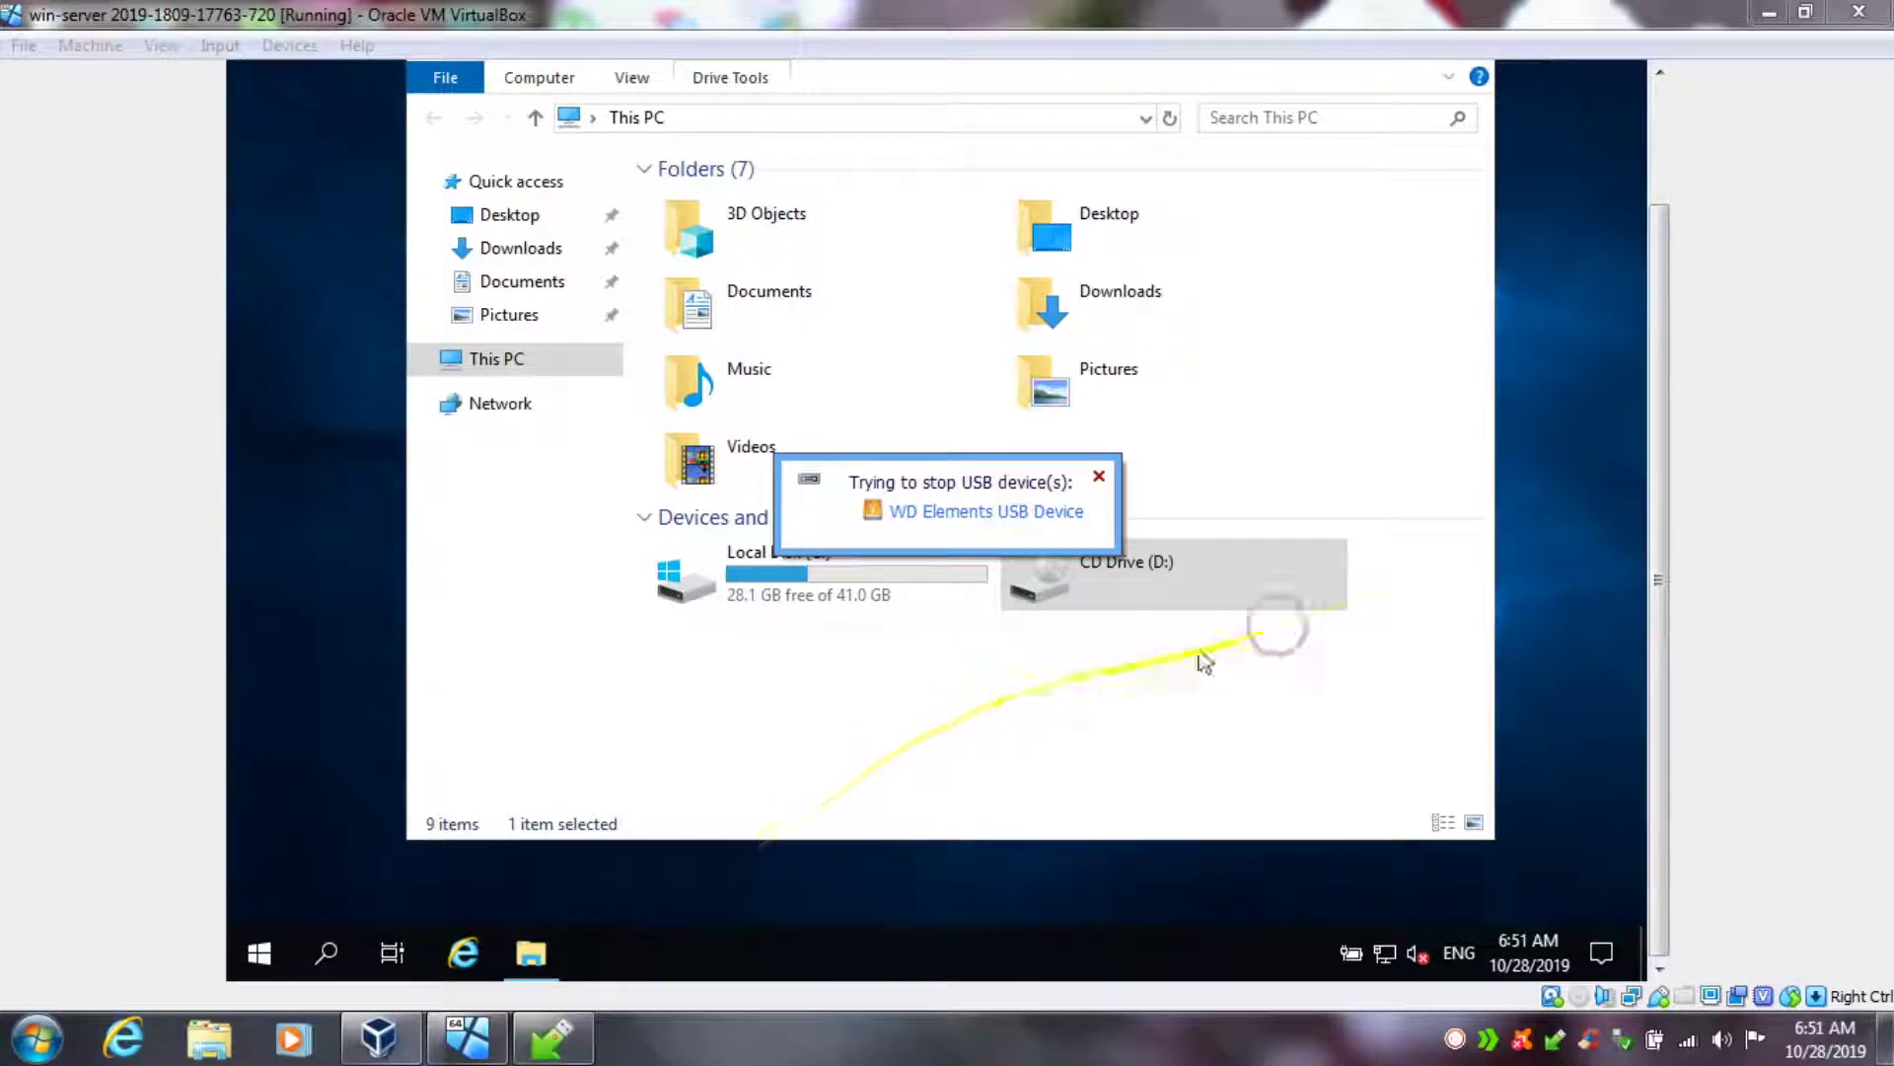
click(1544, 558)
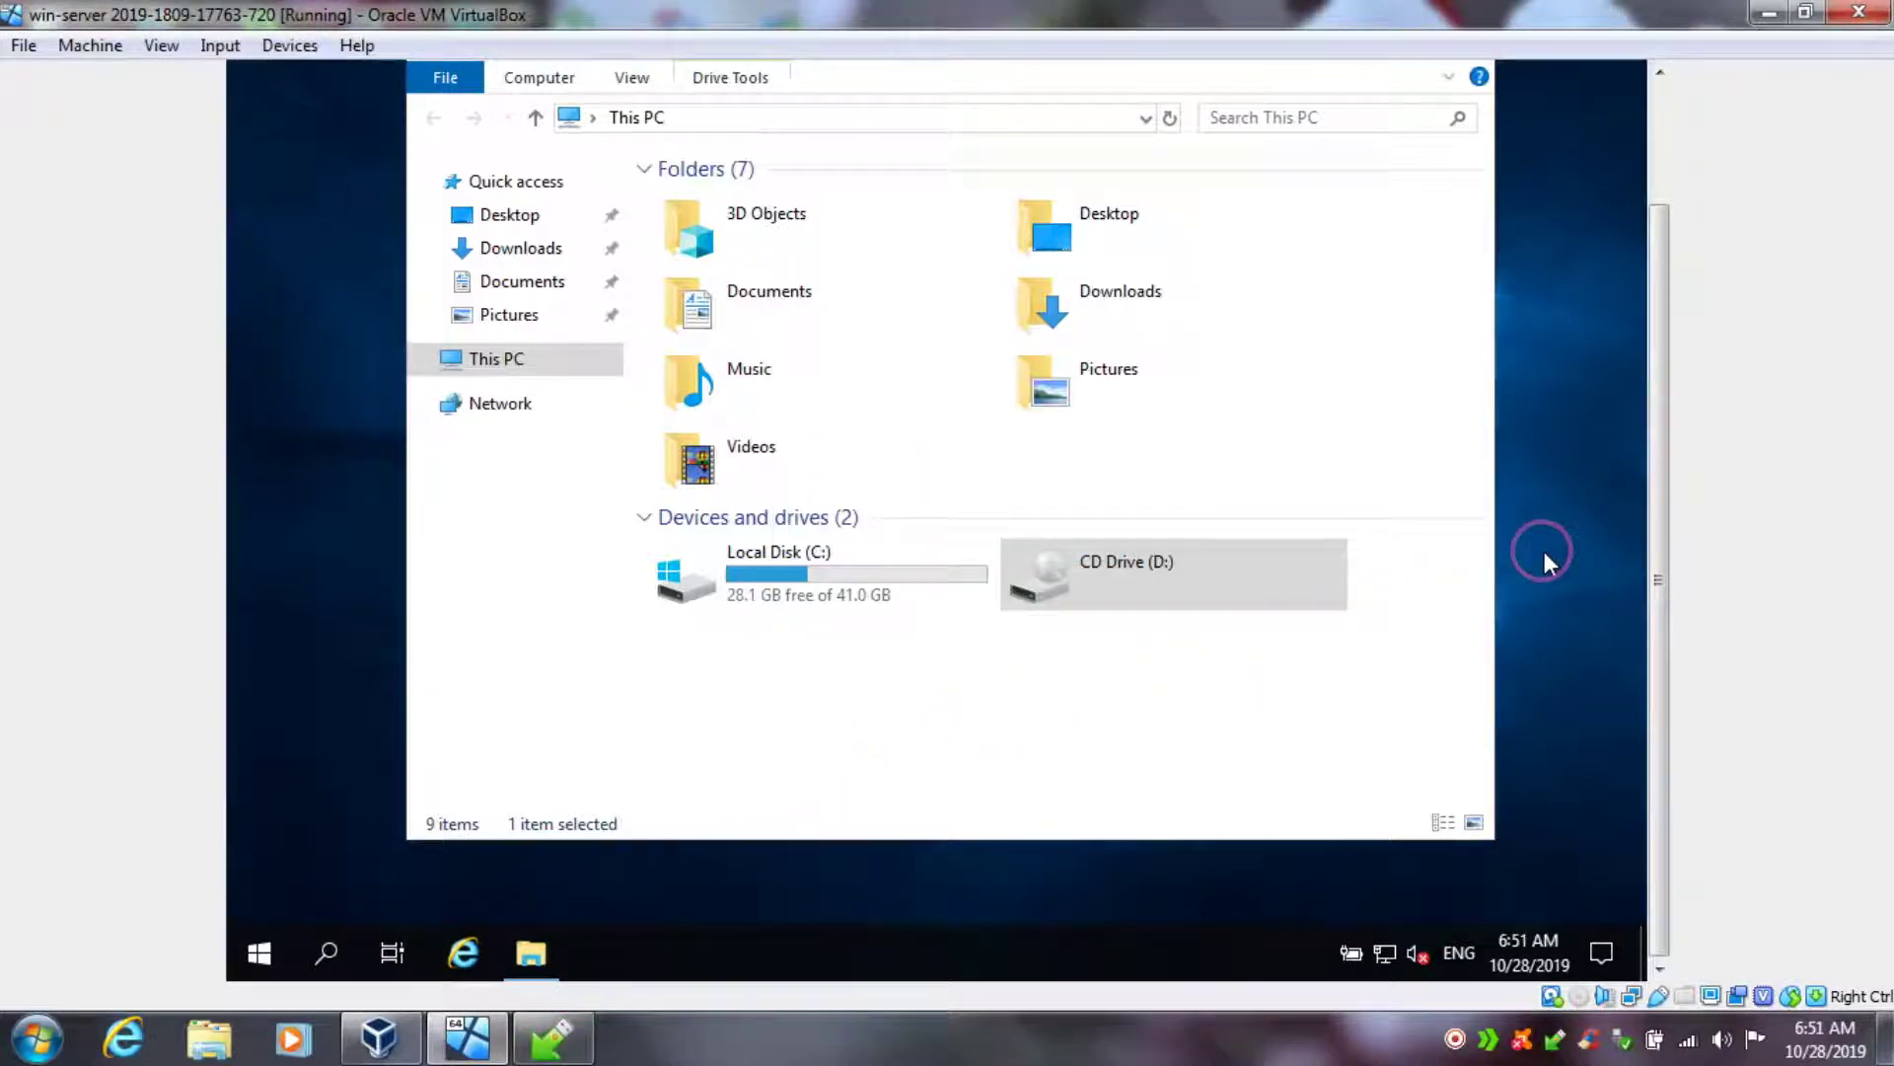
Open Local Disk (C:) and bring up Explorer's folder view Options
double_click(735, 604)
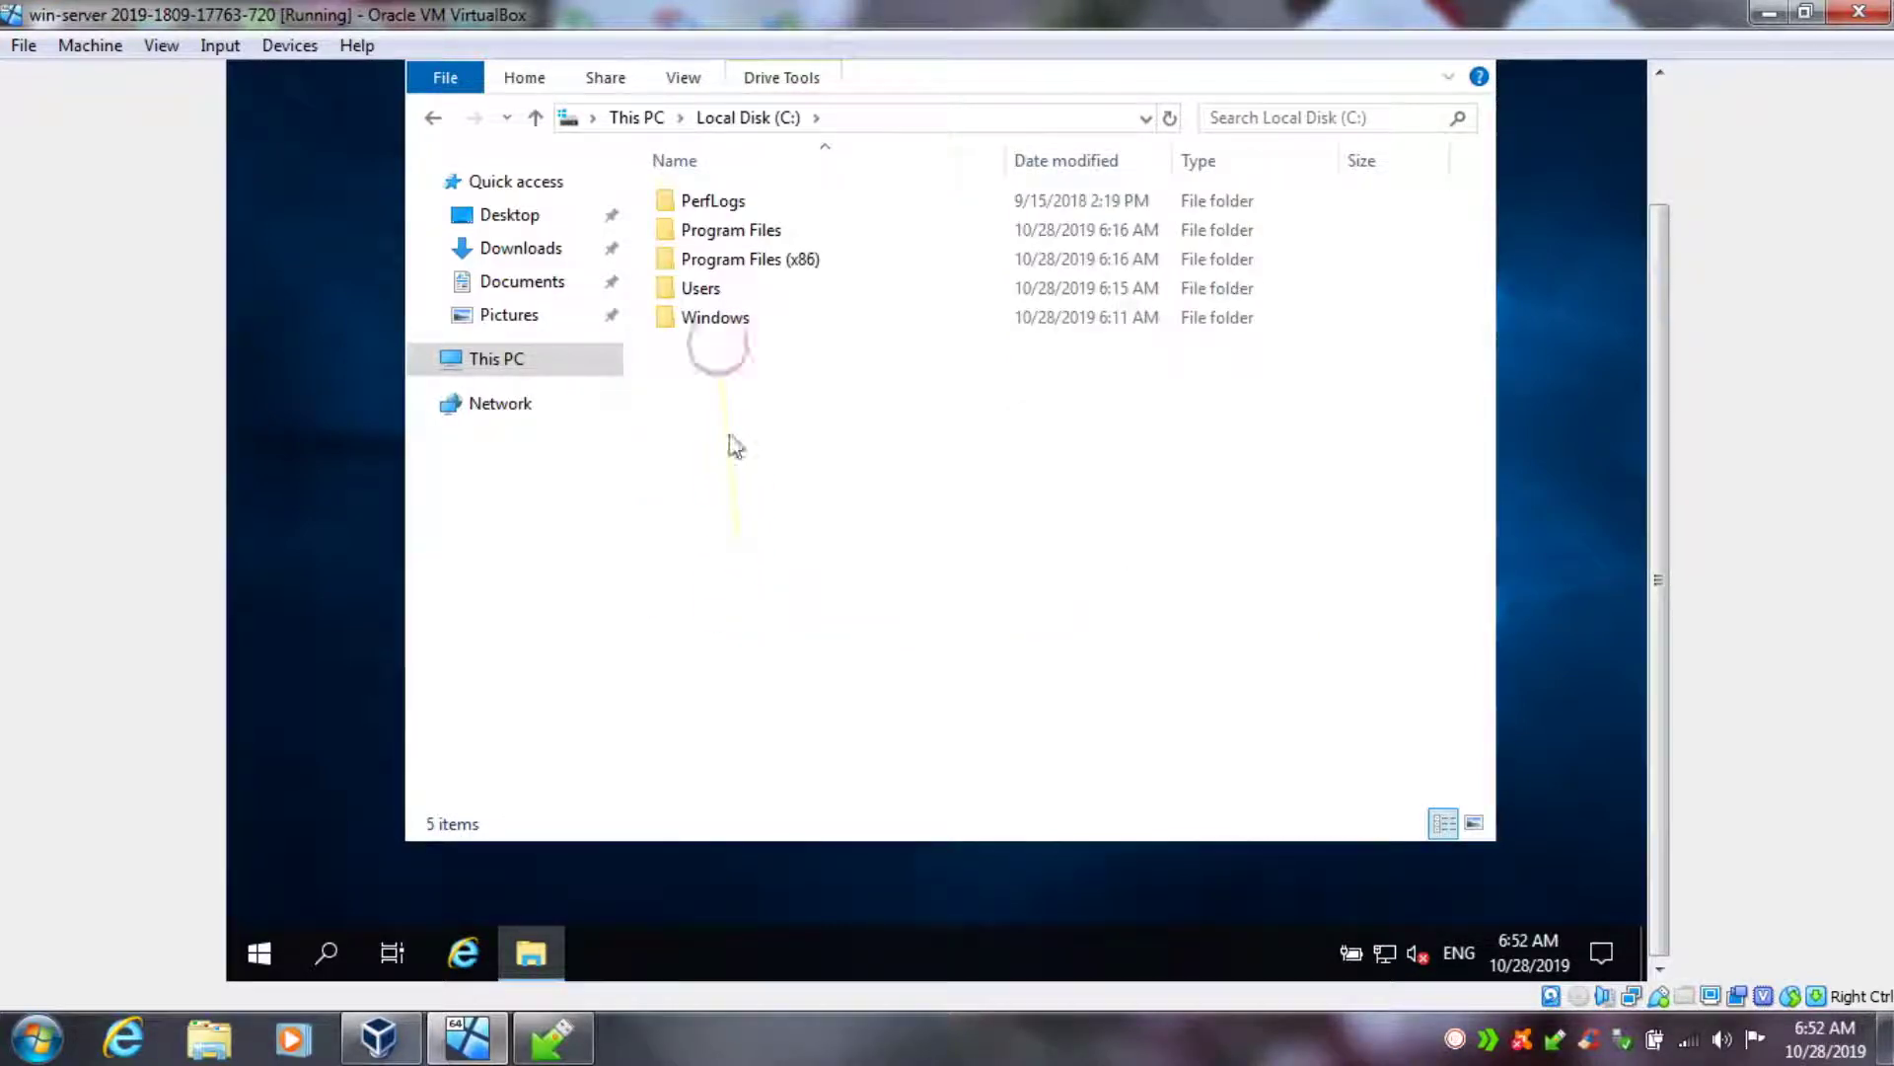
click(680, 78)
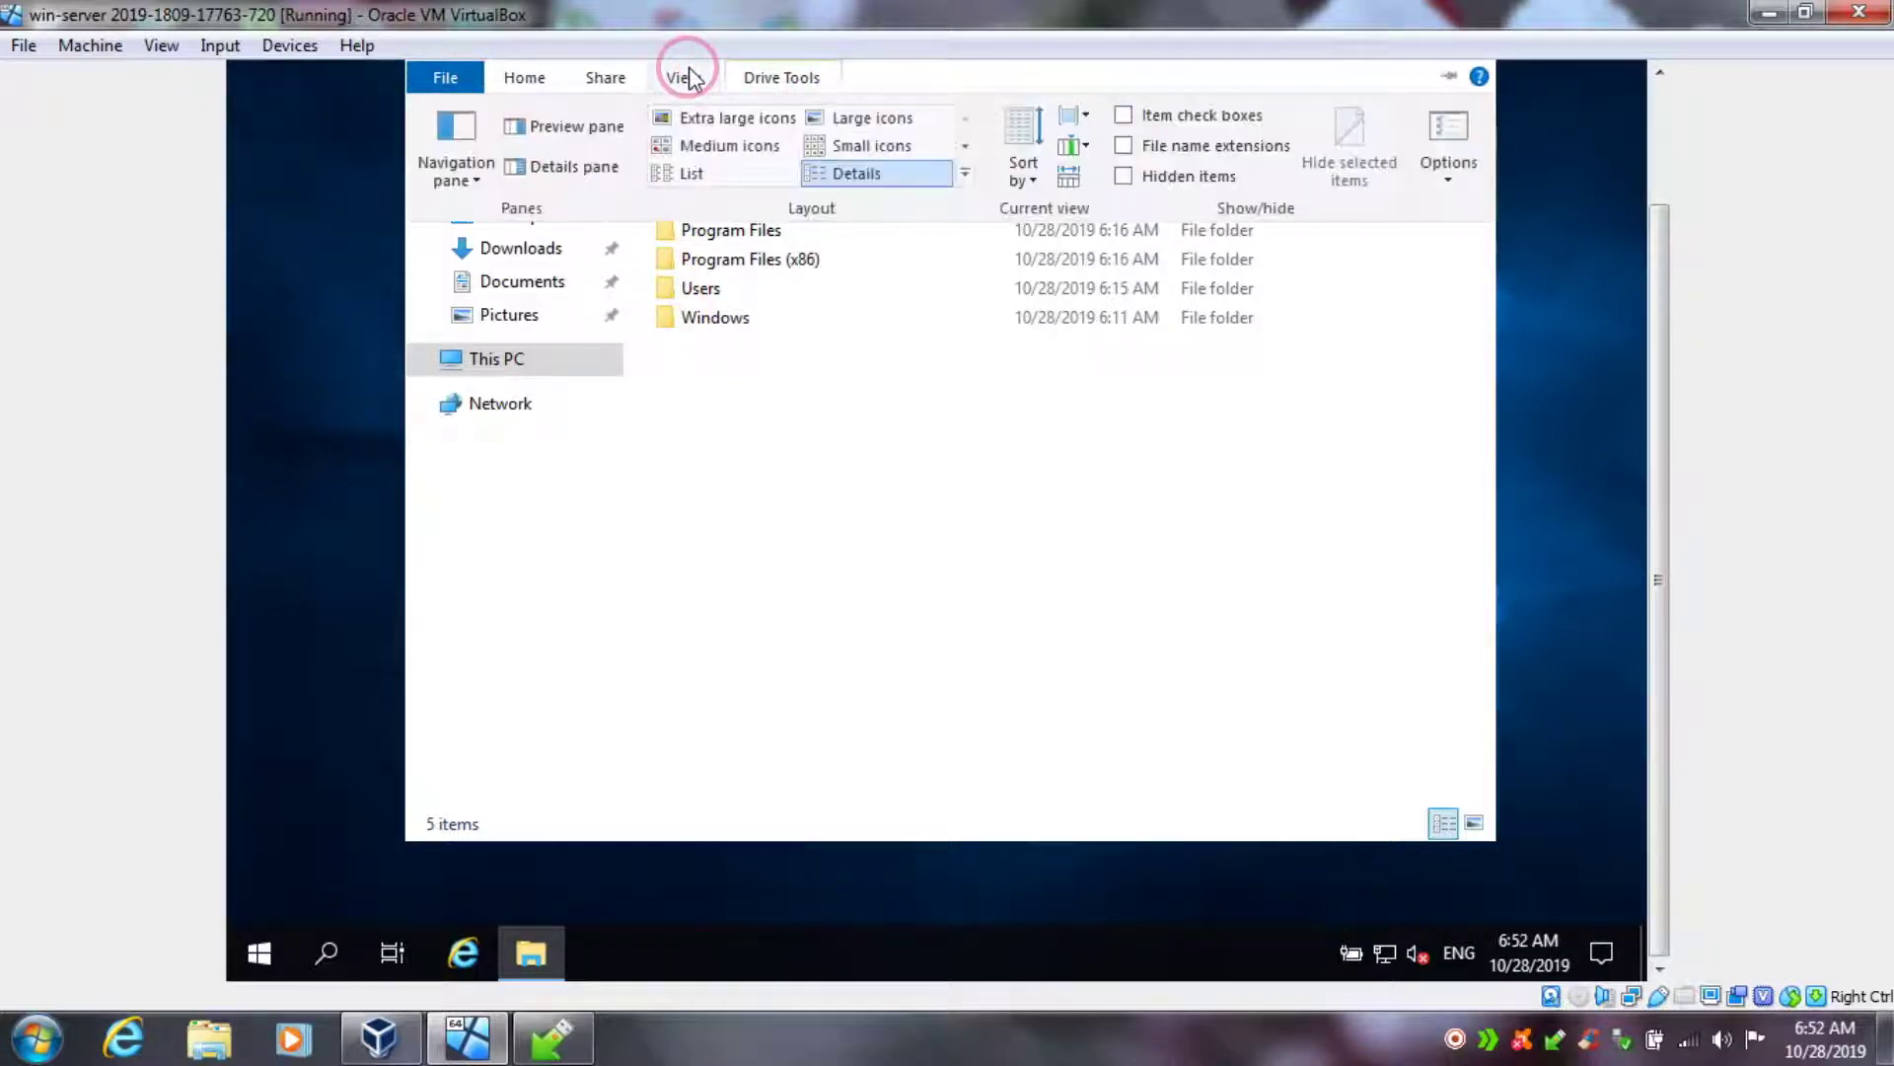
click(1468, 174)
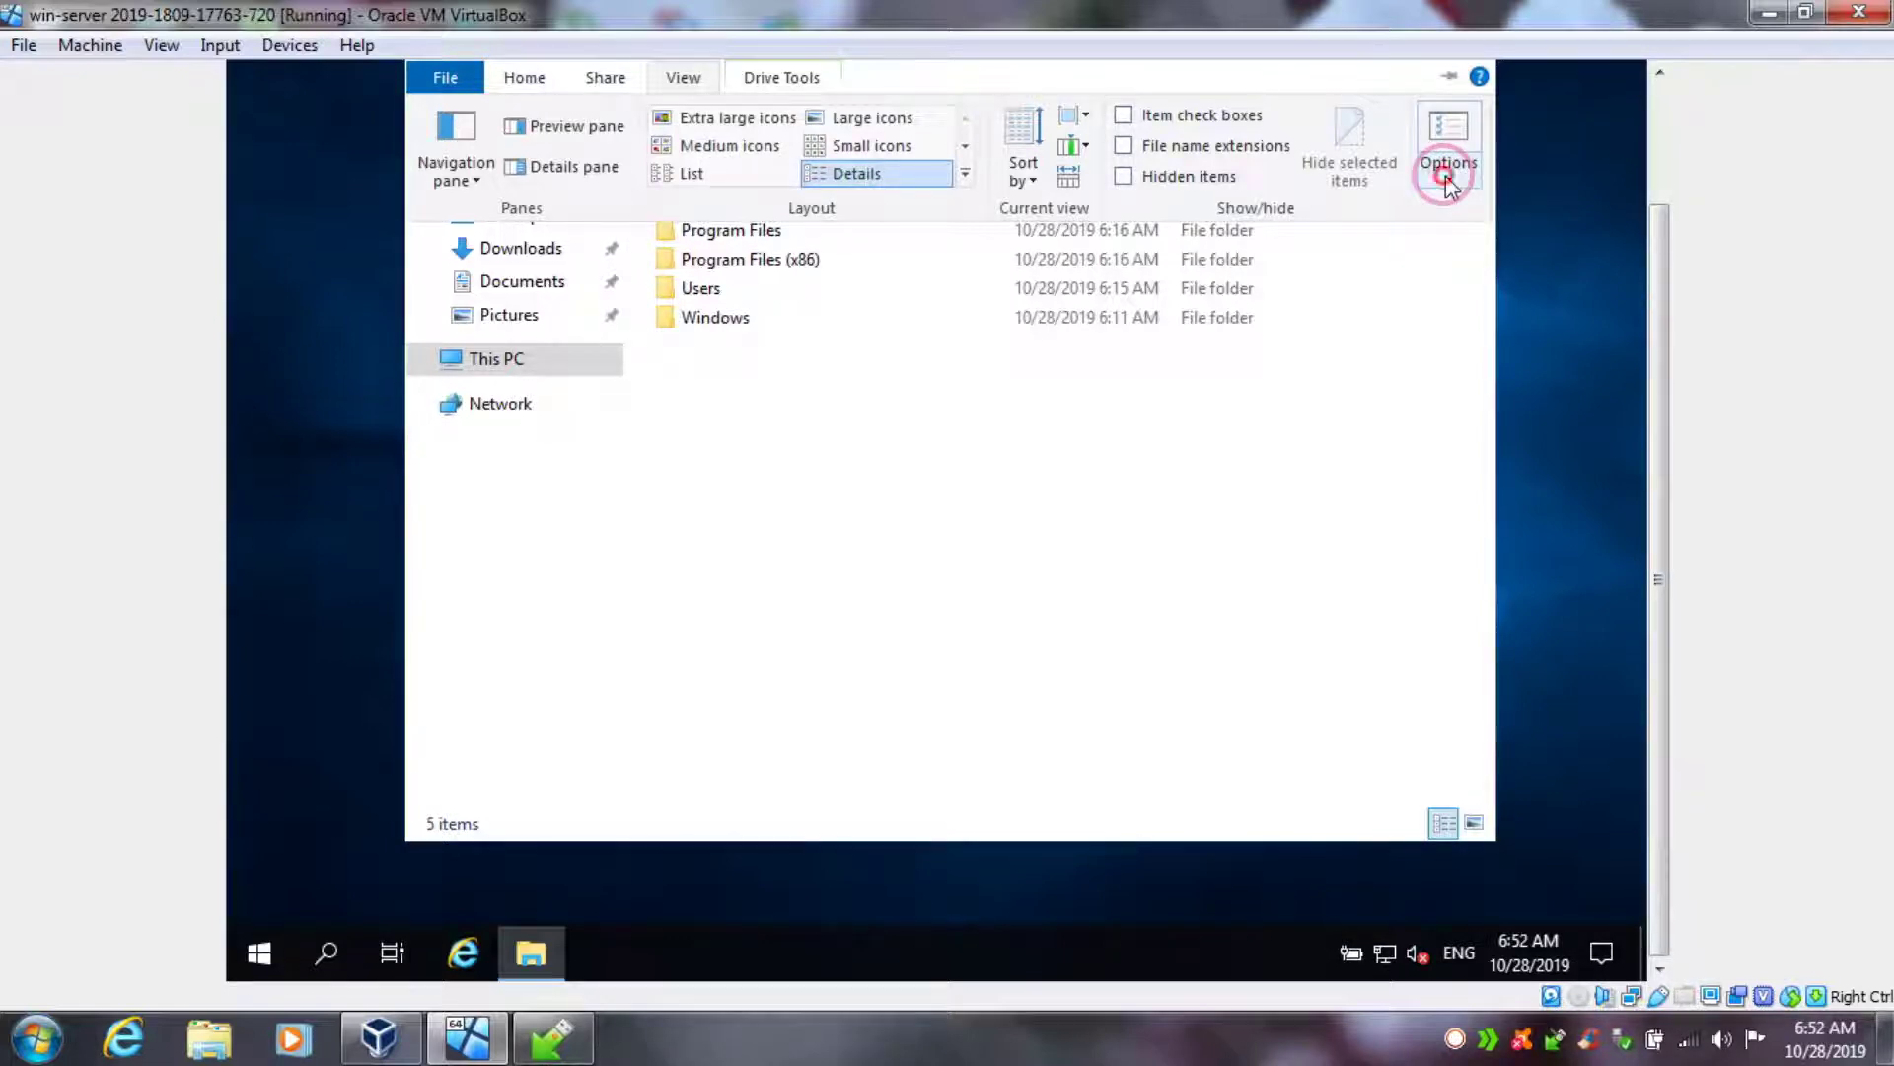
drag(1659, 338, 1549, 232)
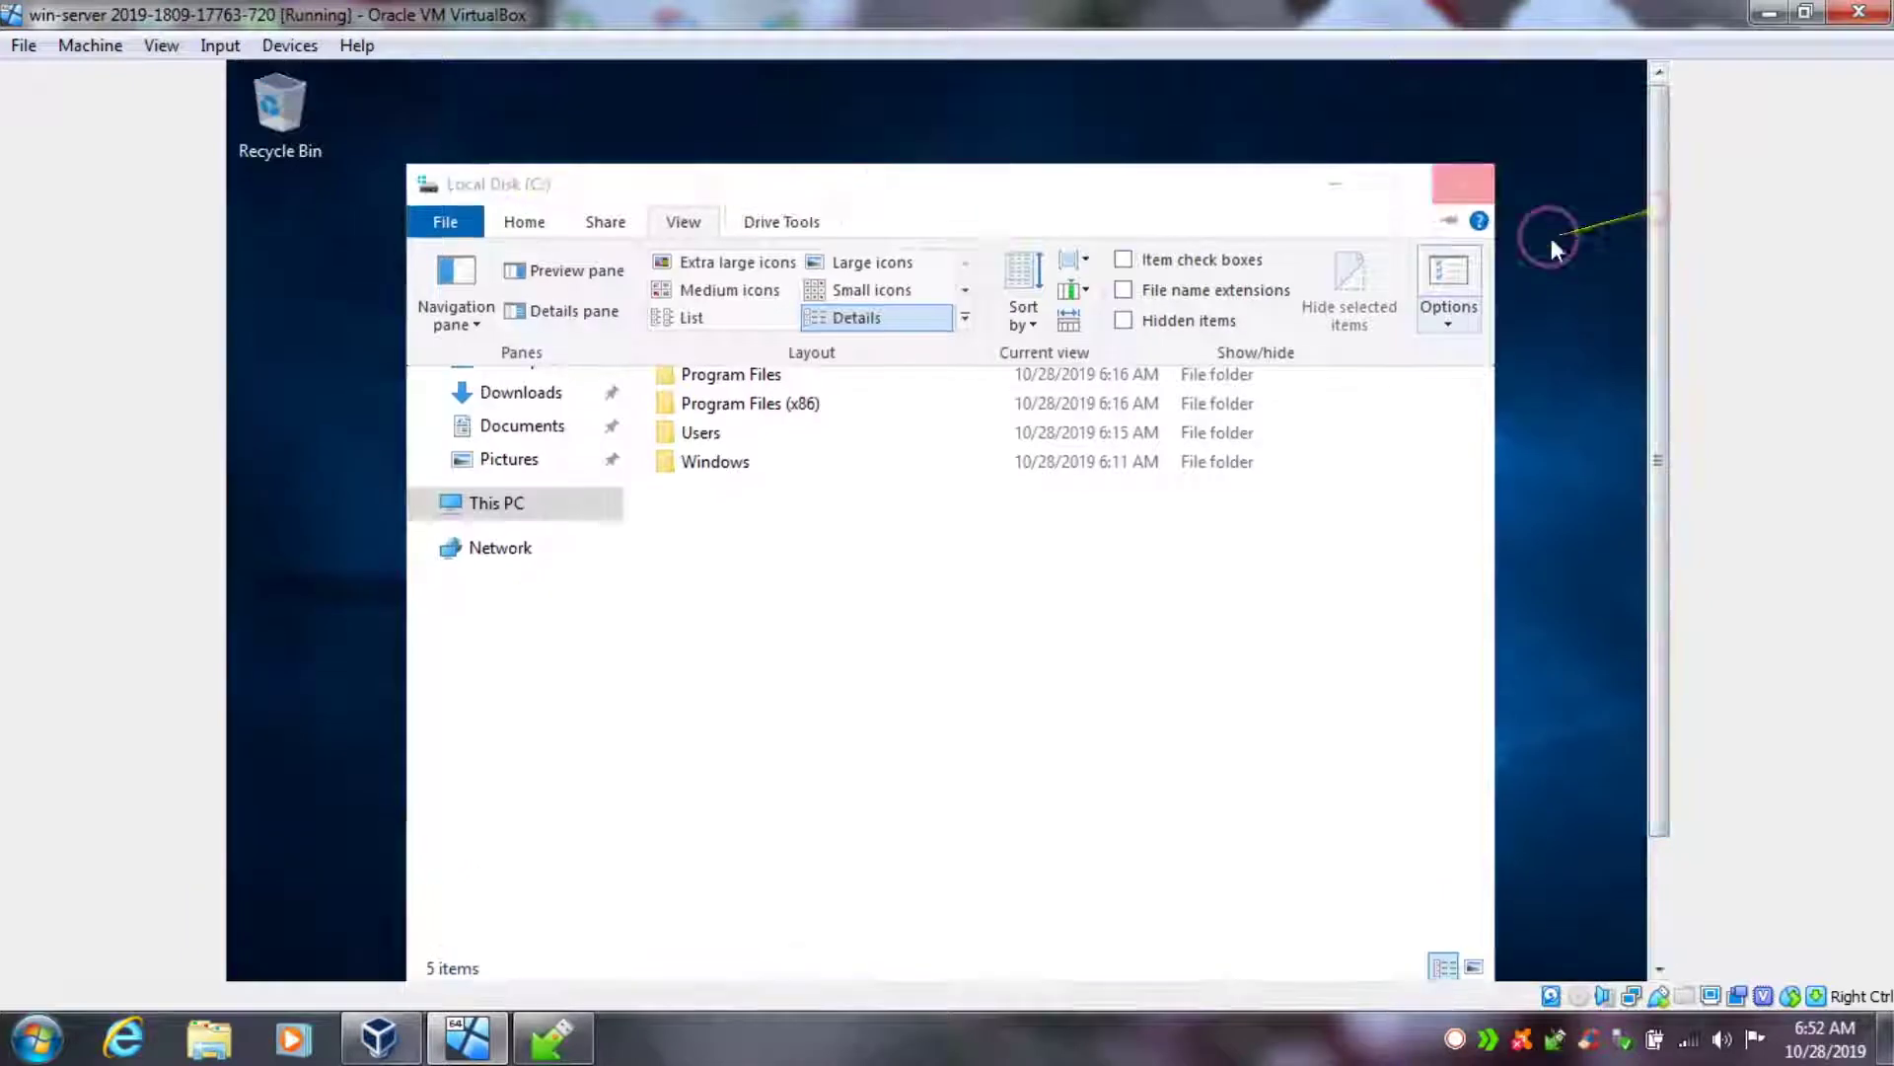
click(1428, 298)
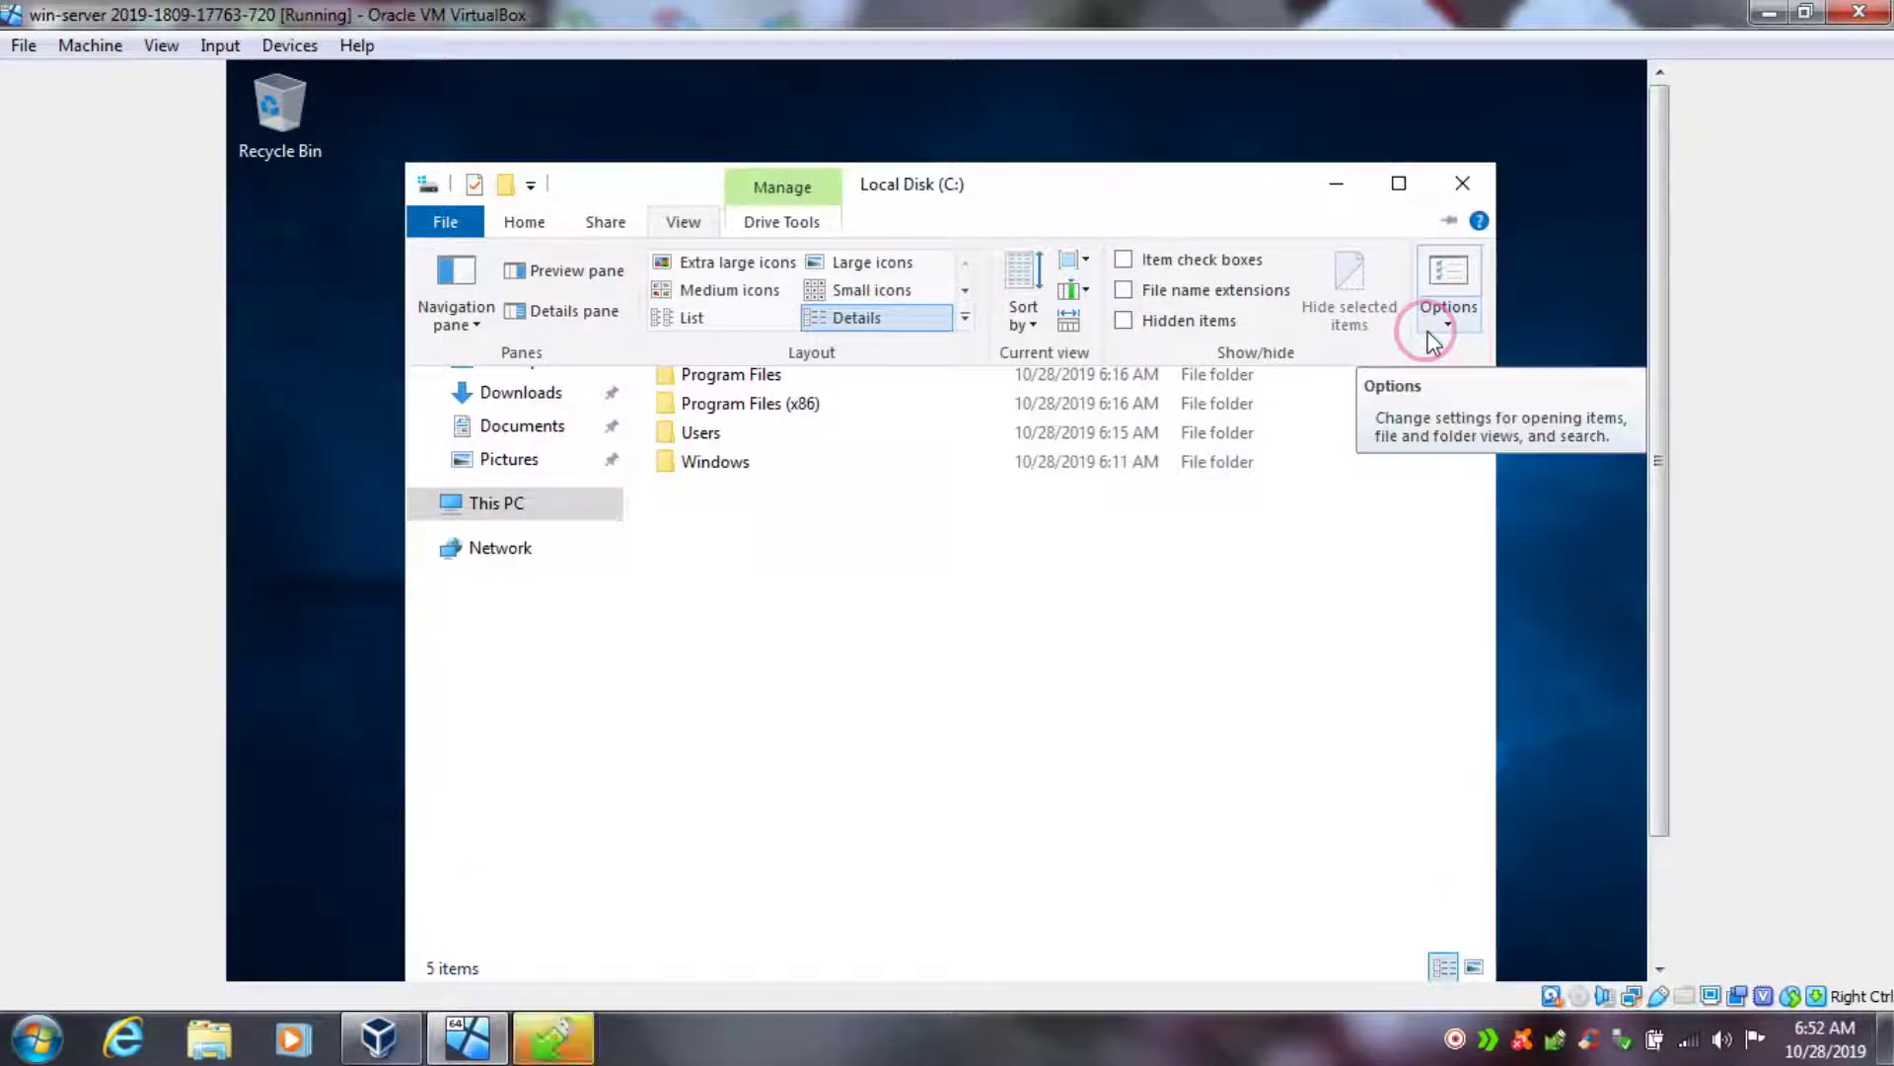
Try a Forced Stop on WD Elements USB Device (H:), then cancel the warning
click(550, 1036)
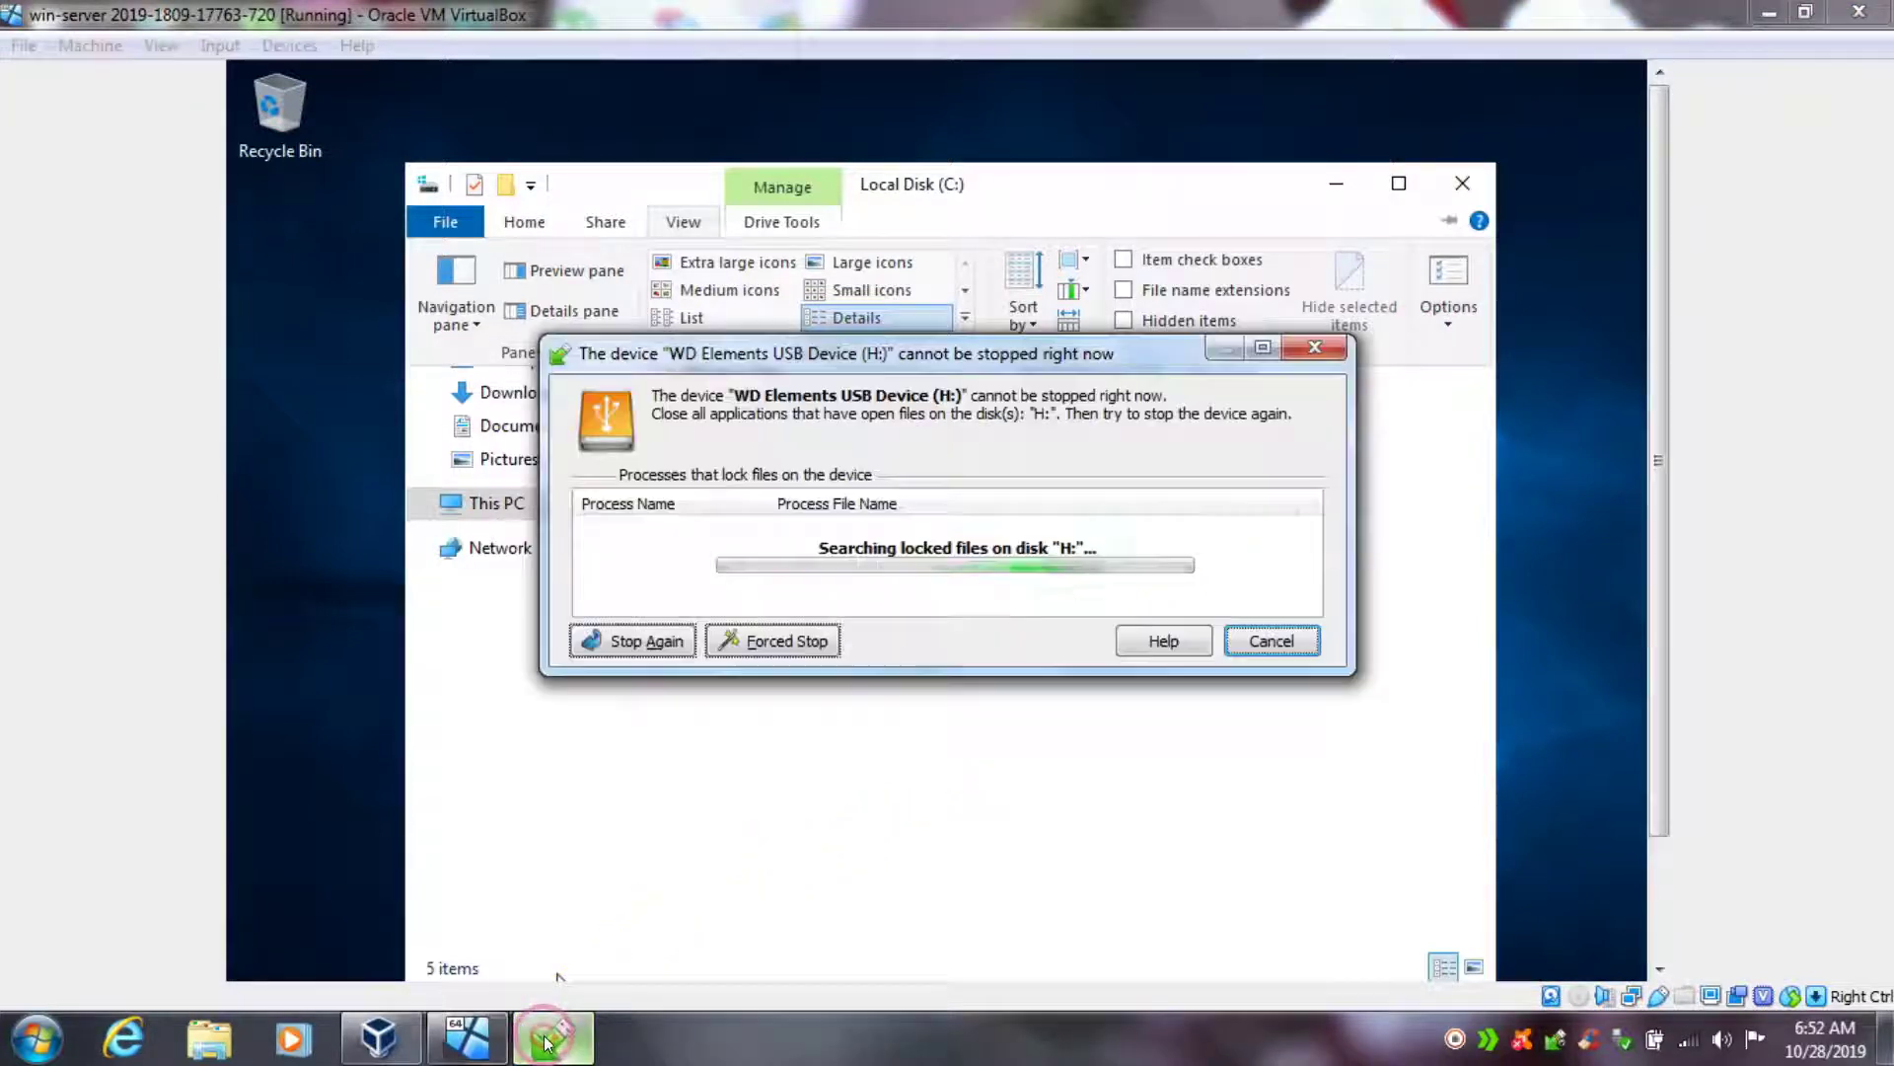
click(735, 642)
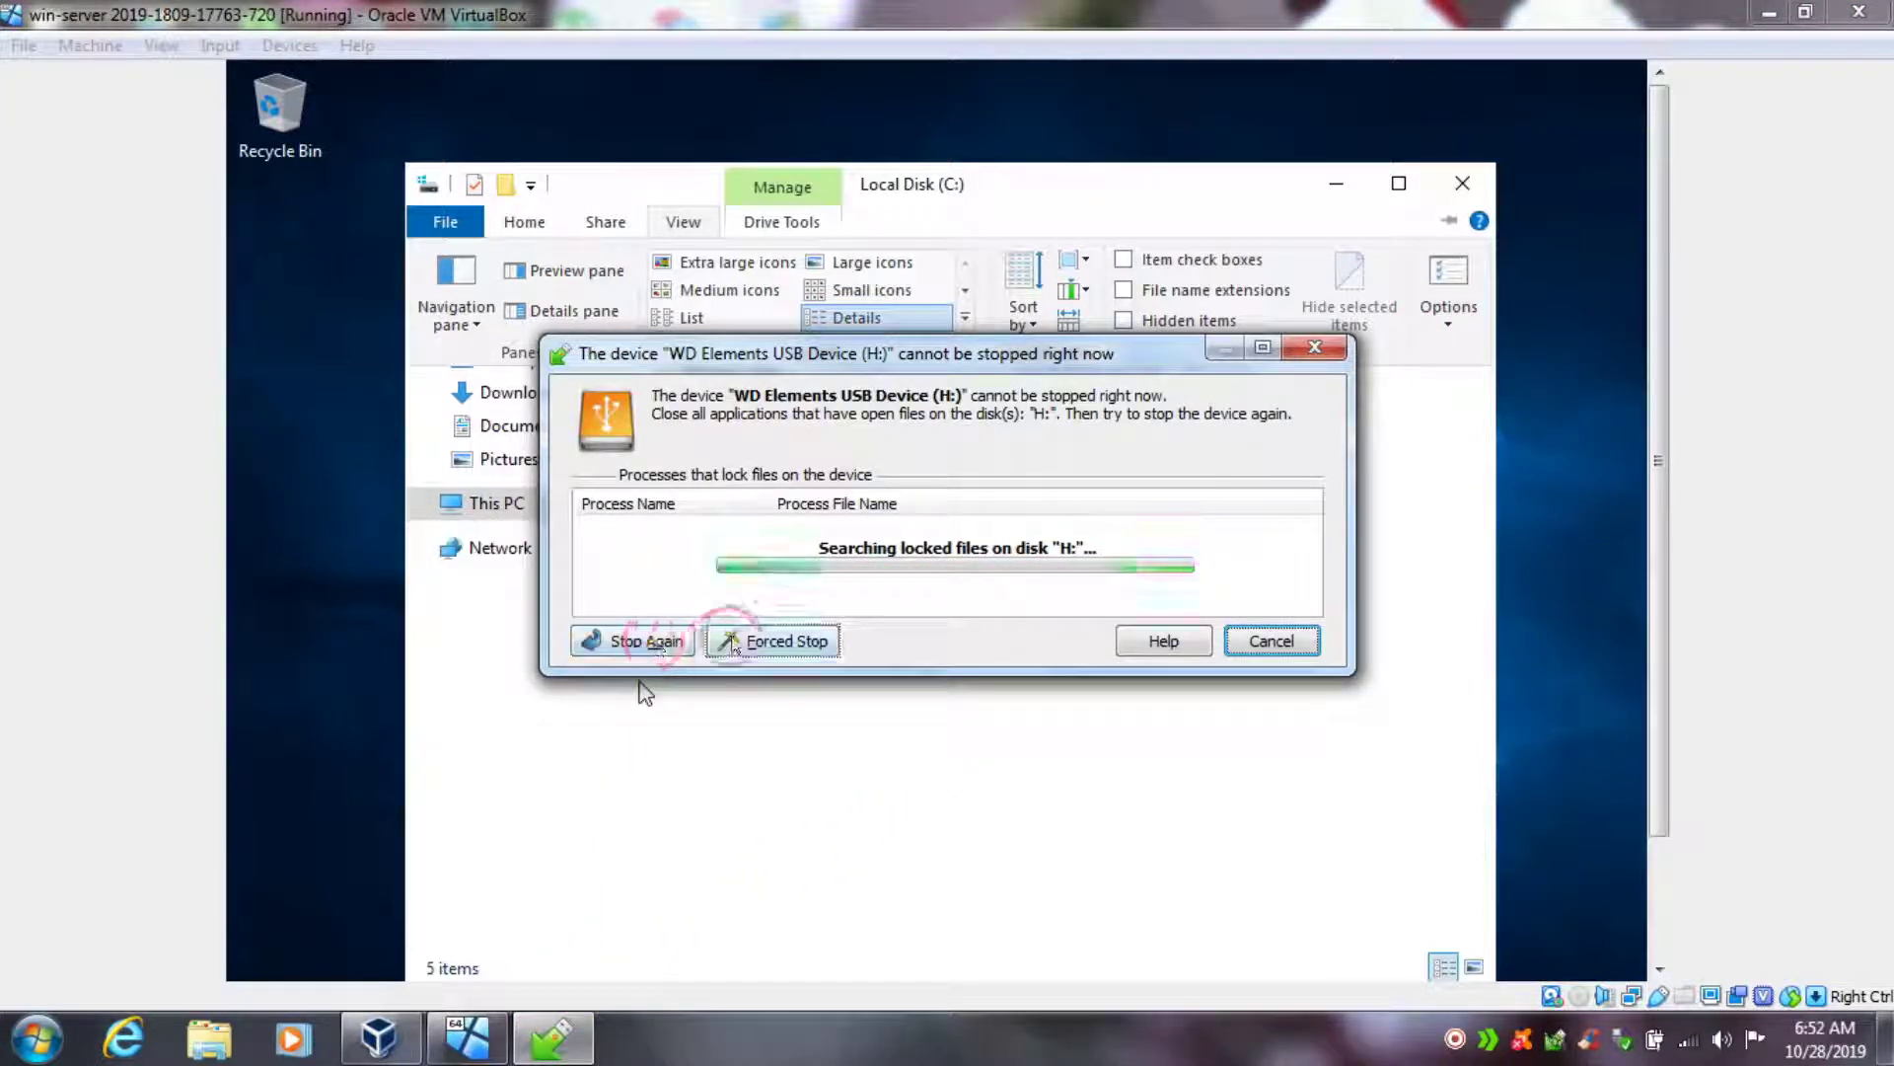
click(1271, 653)
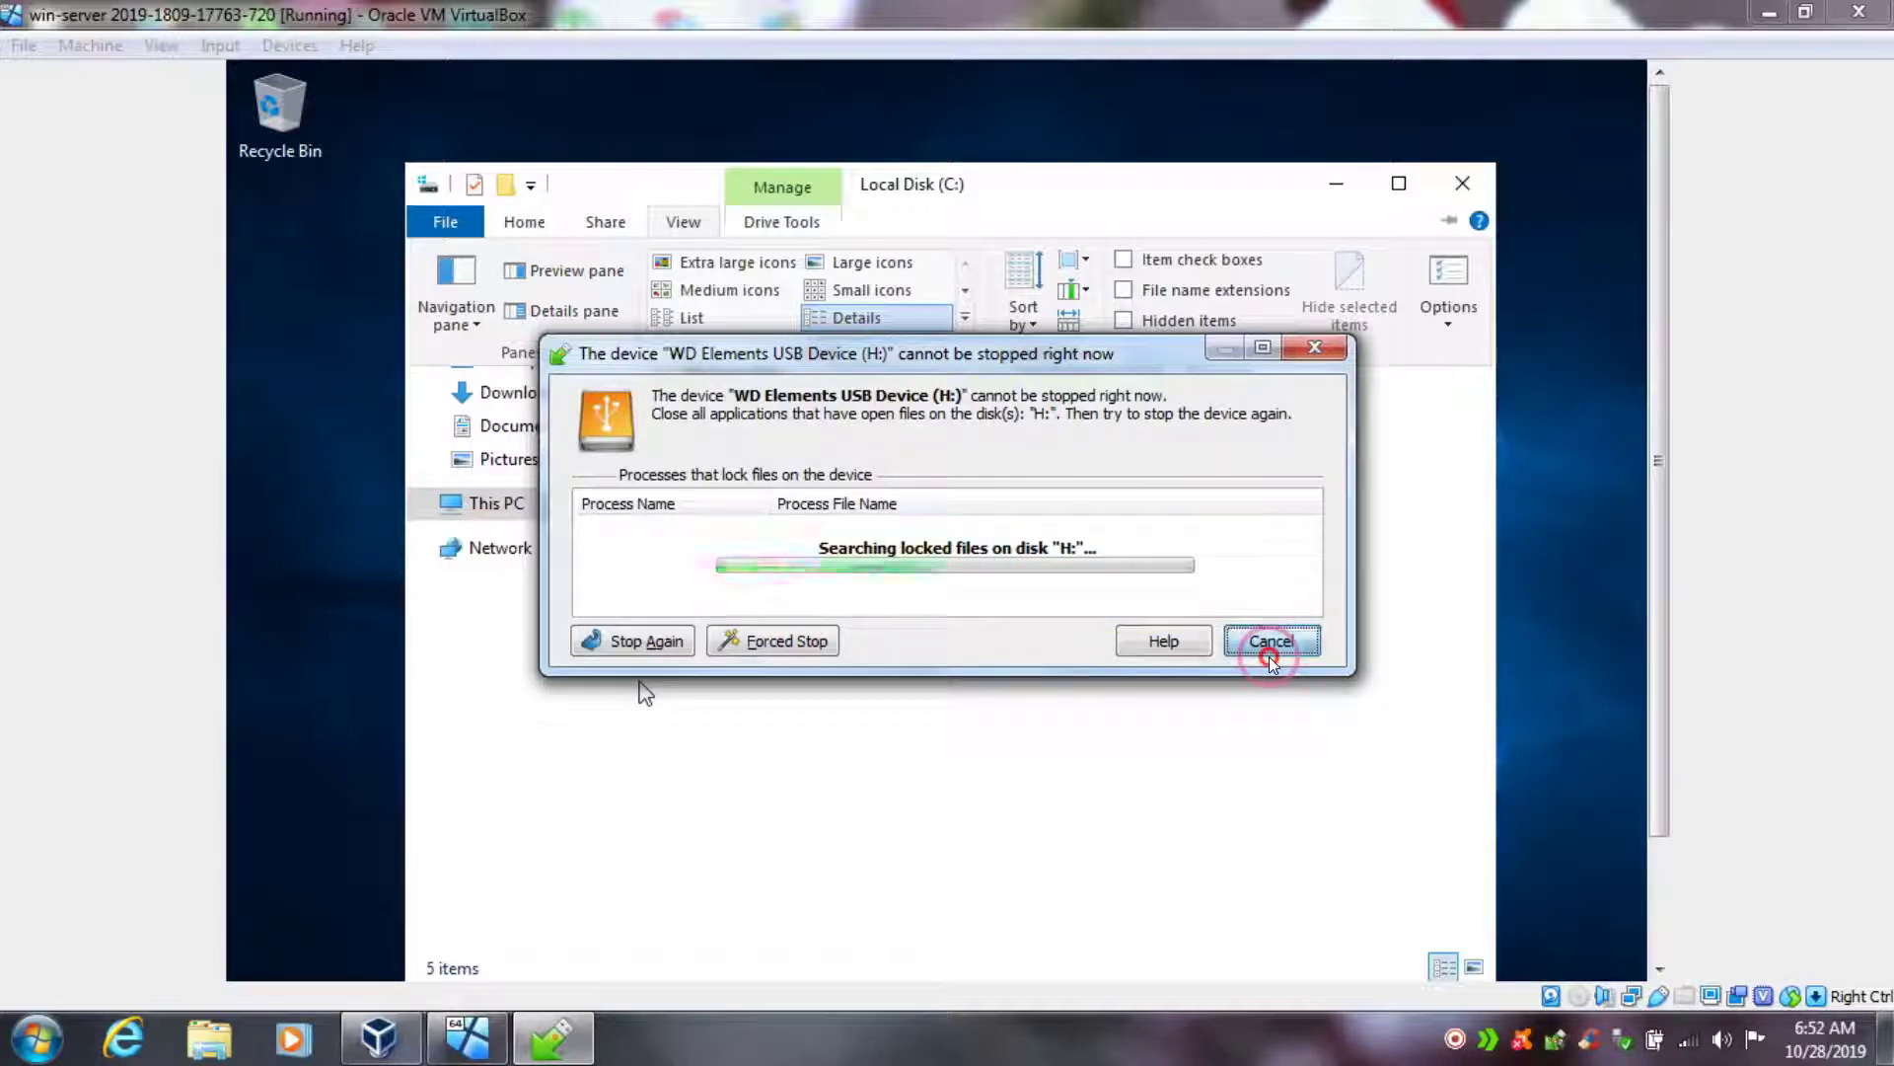
click(1271, 659)
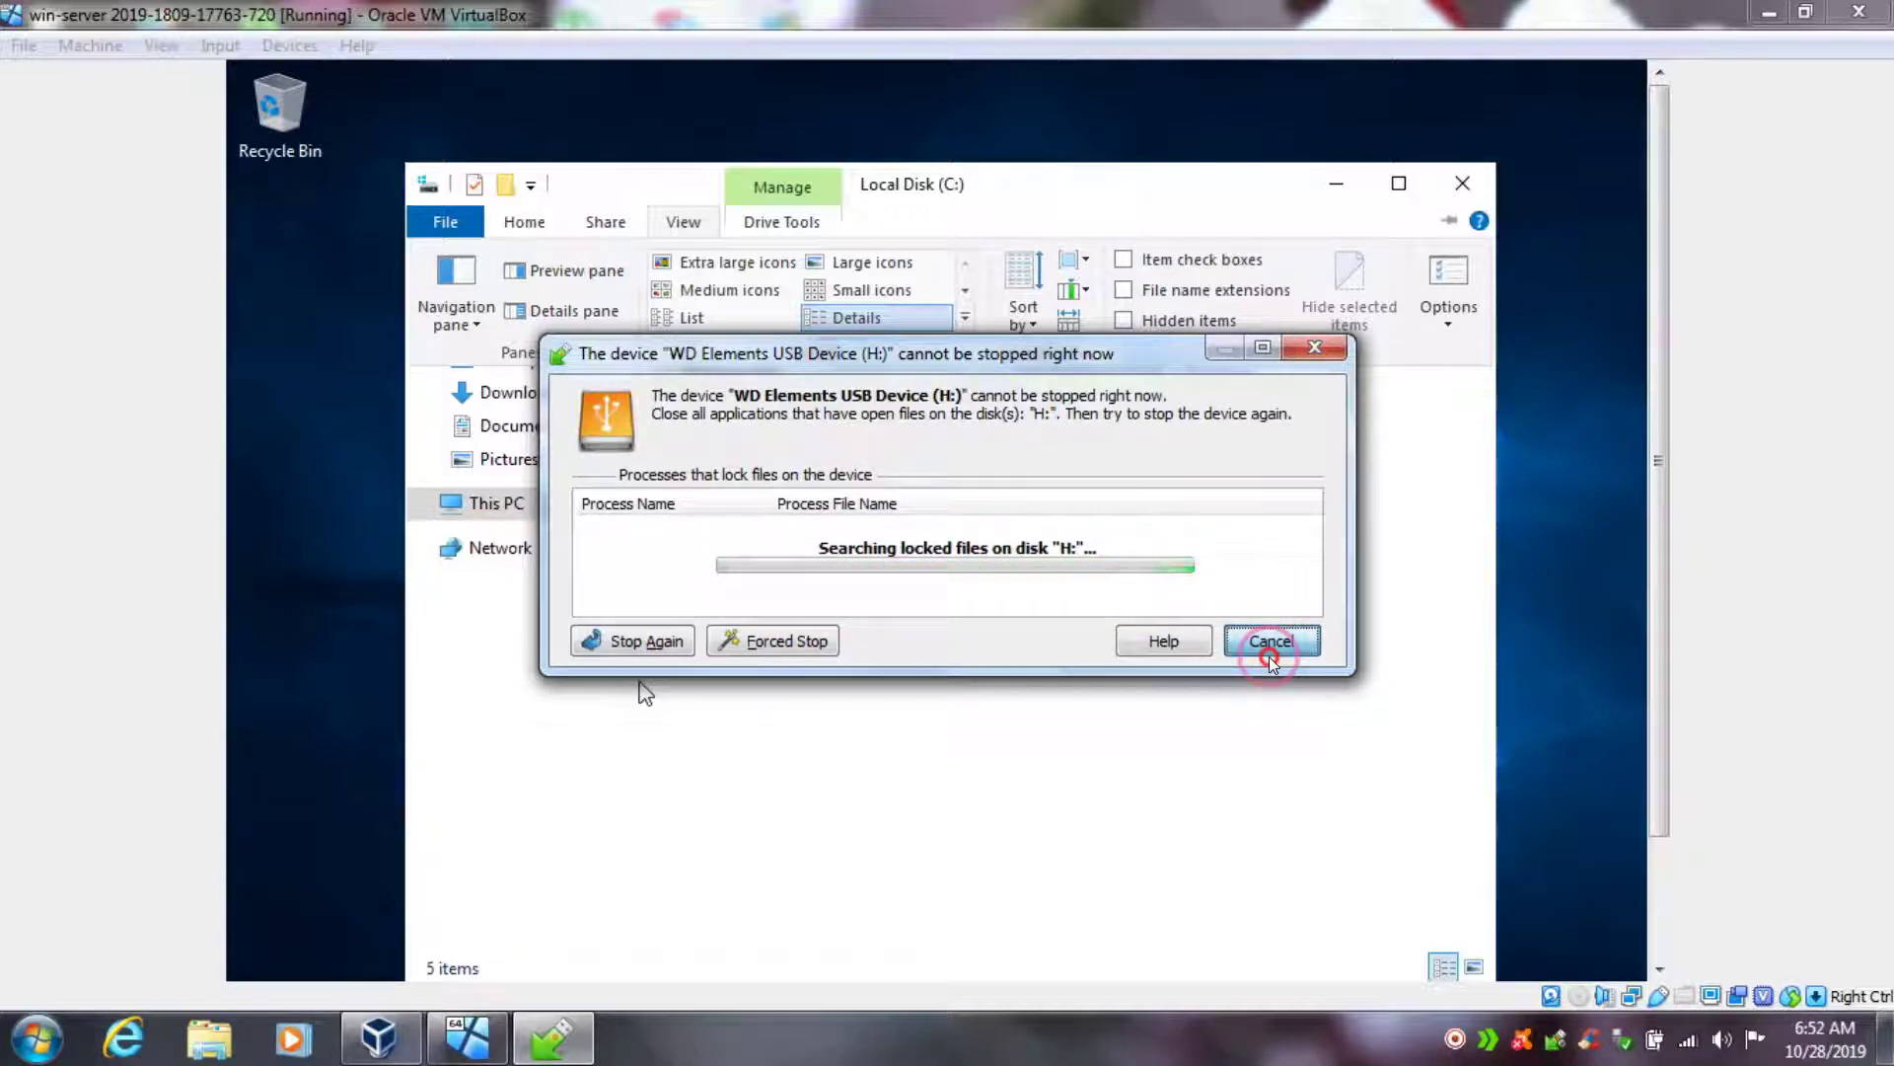
Show hidden files, empty drives, extensions, merge conflicts and protected OS files in Folder Options
click(1270, 656)
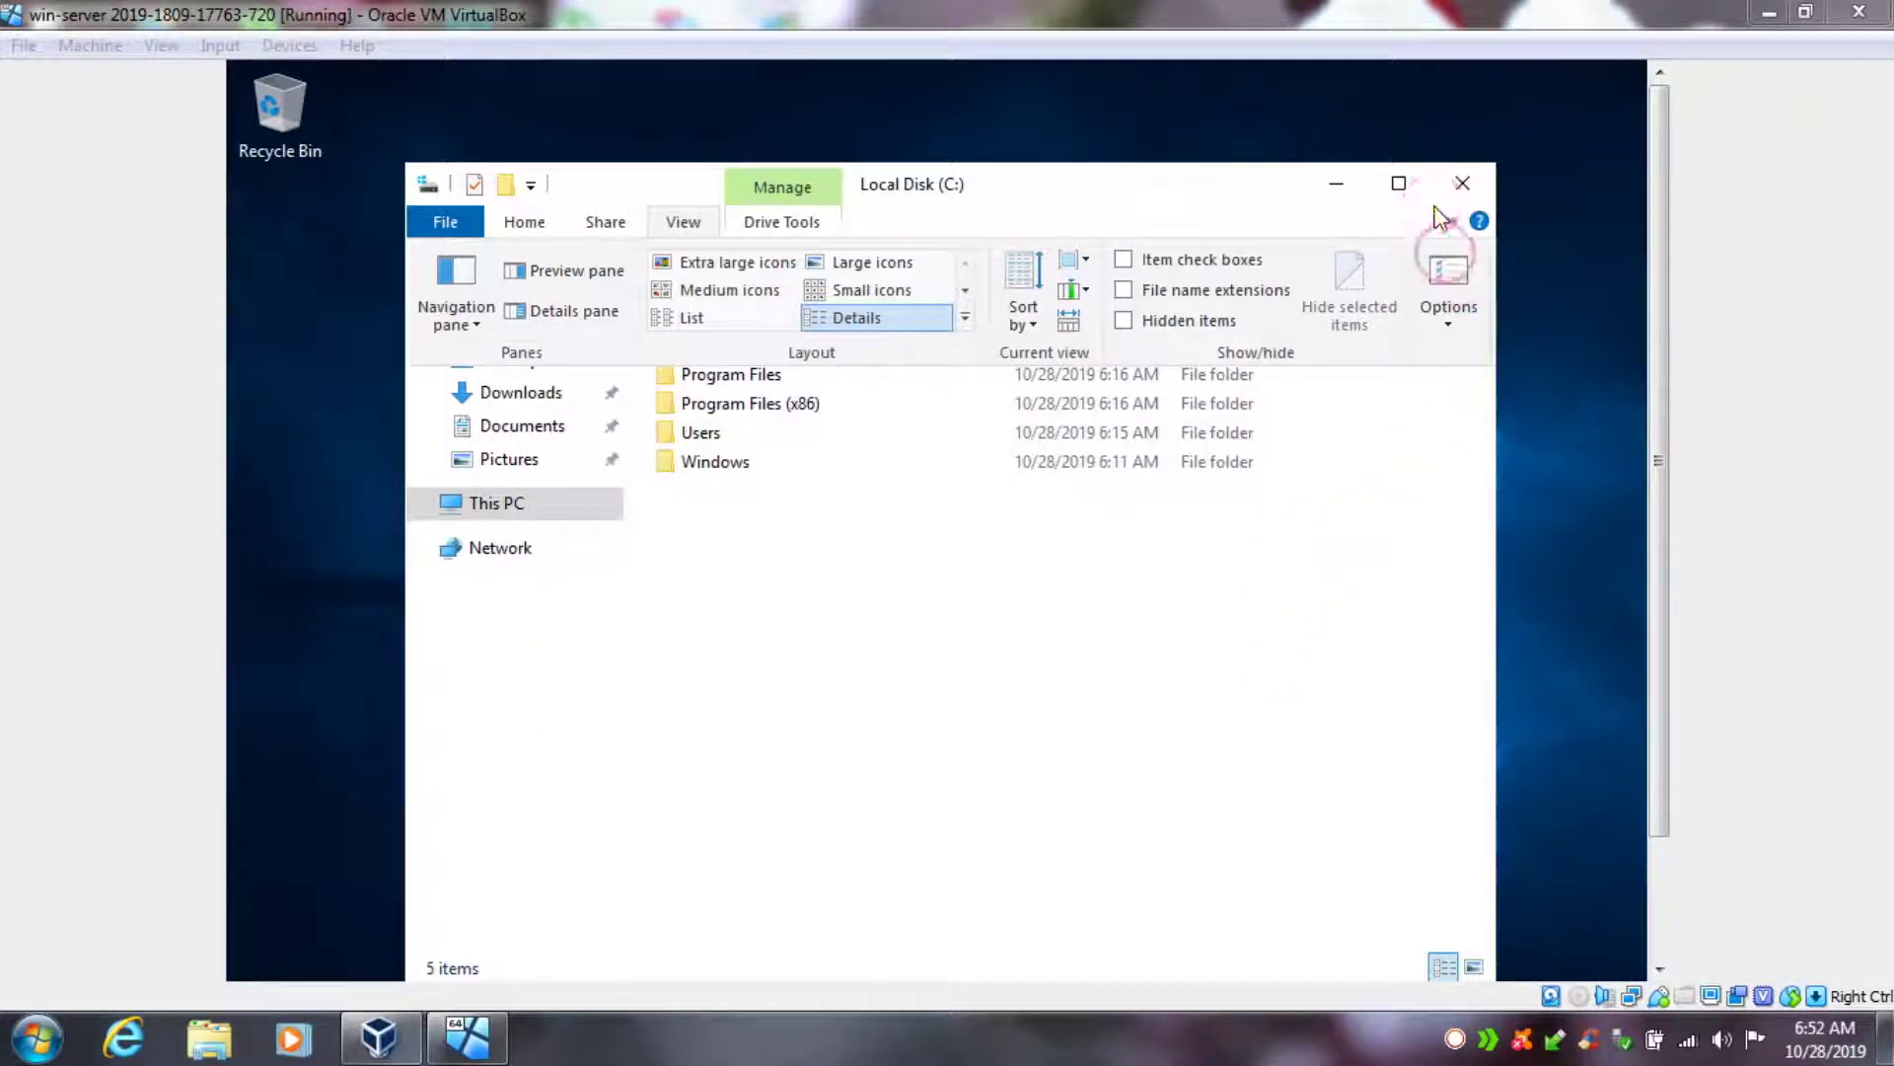
click(1449, 279)
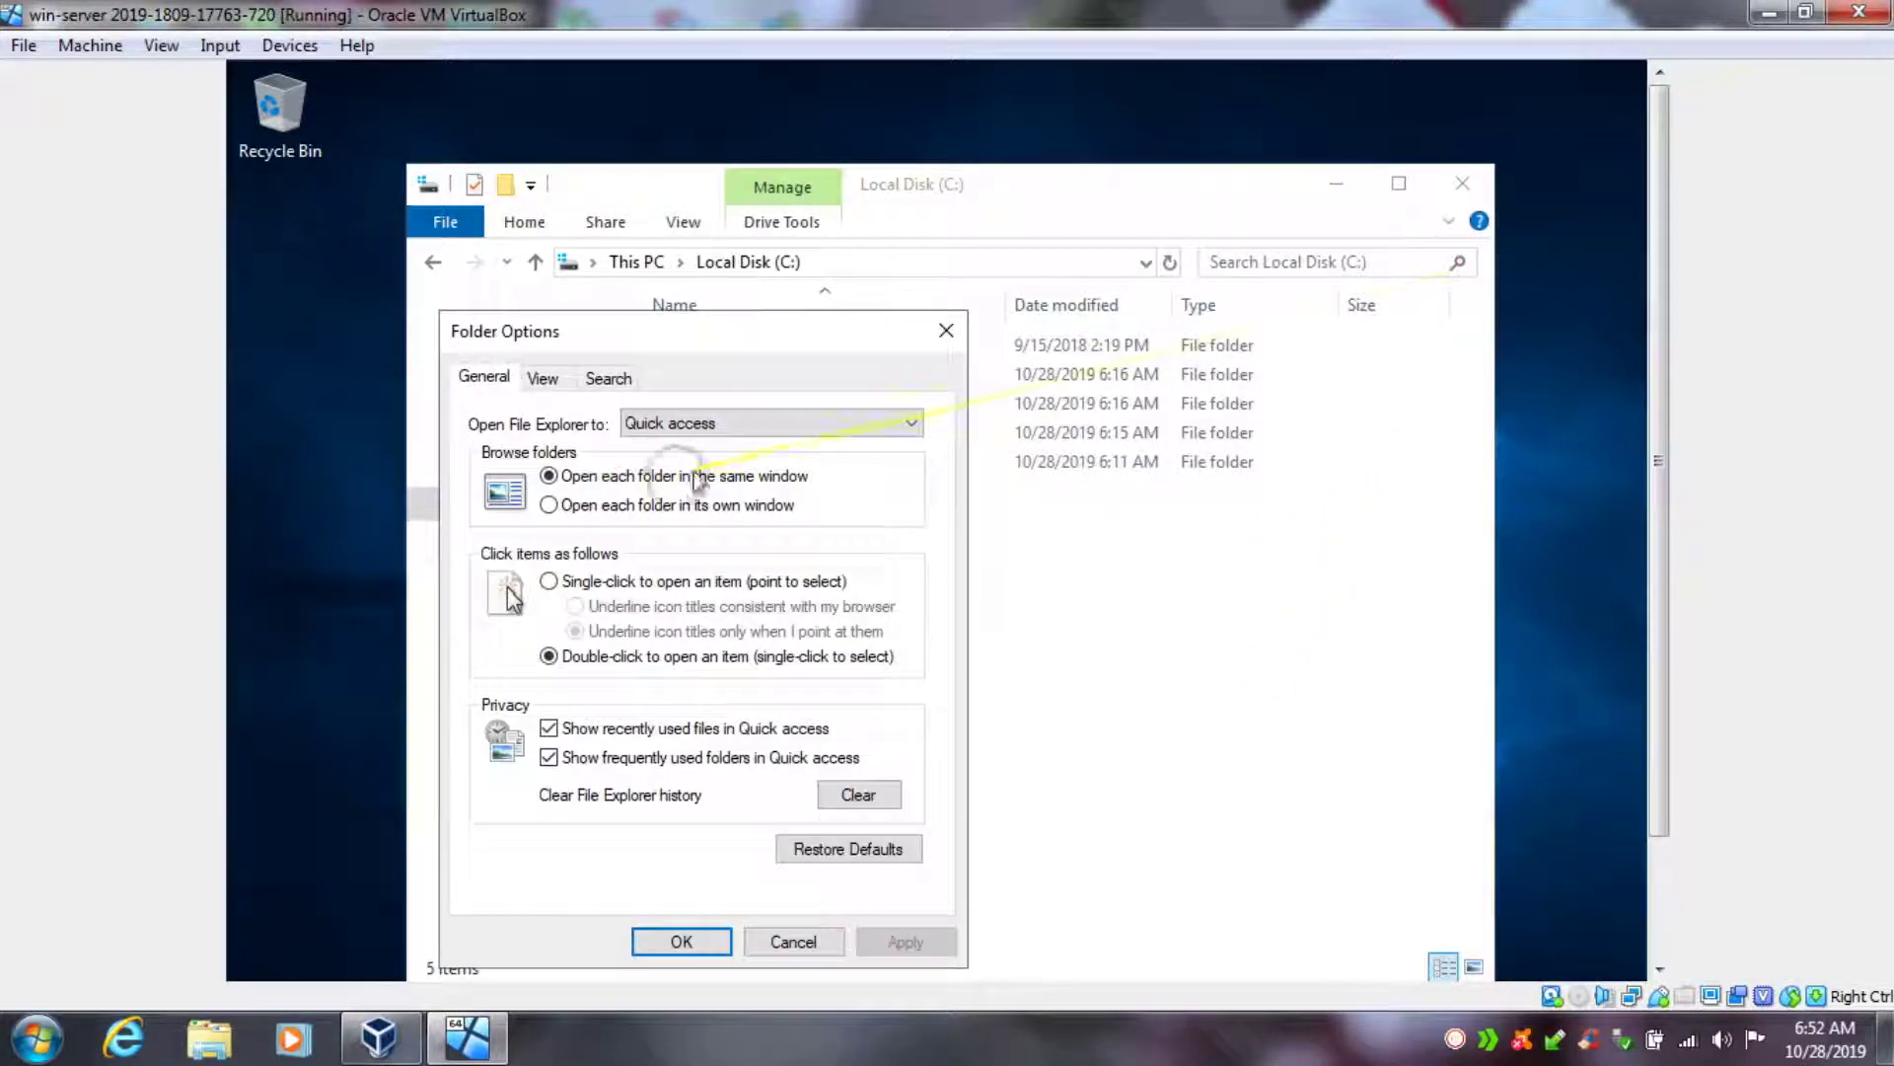
click(545, 378)
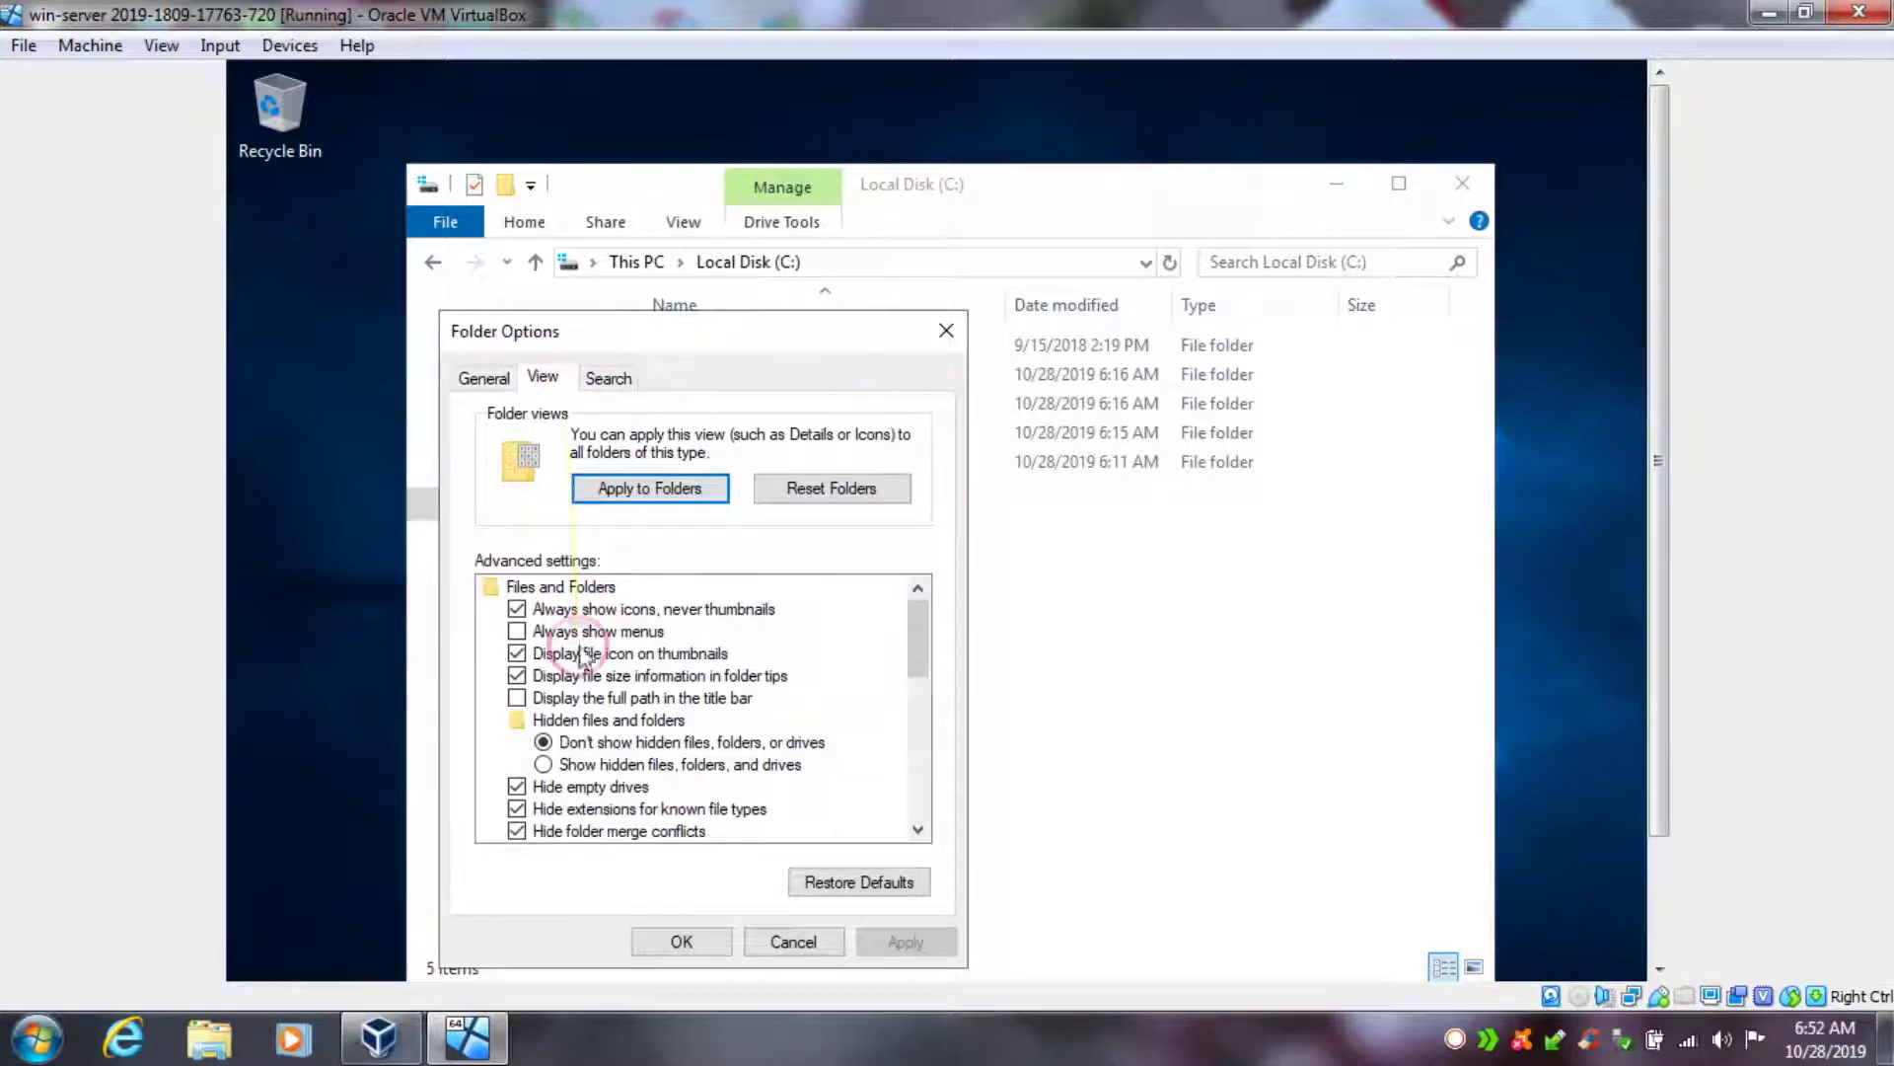
click(544, 764)
click(517, 786)
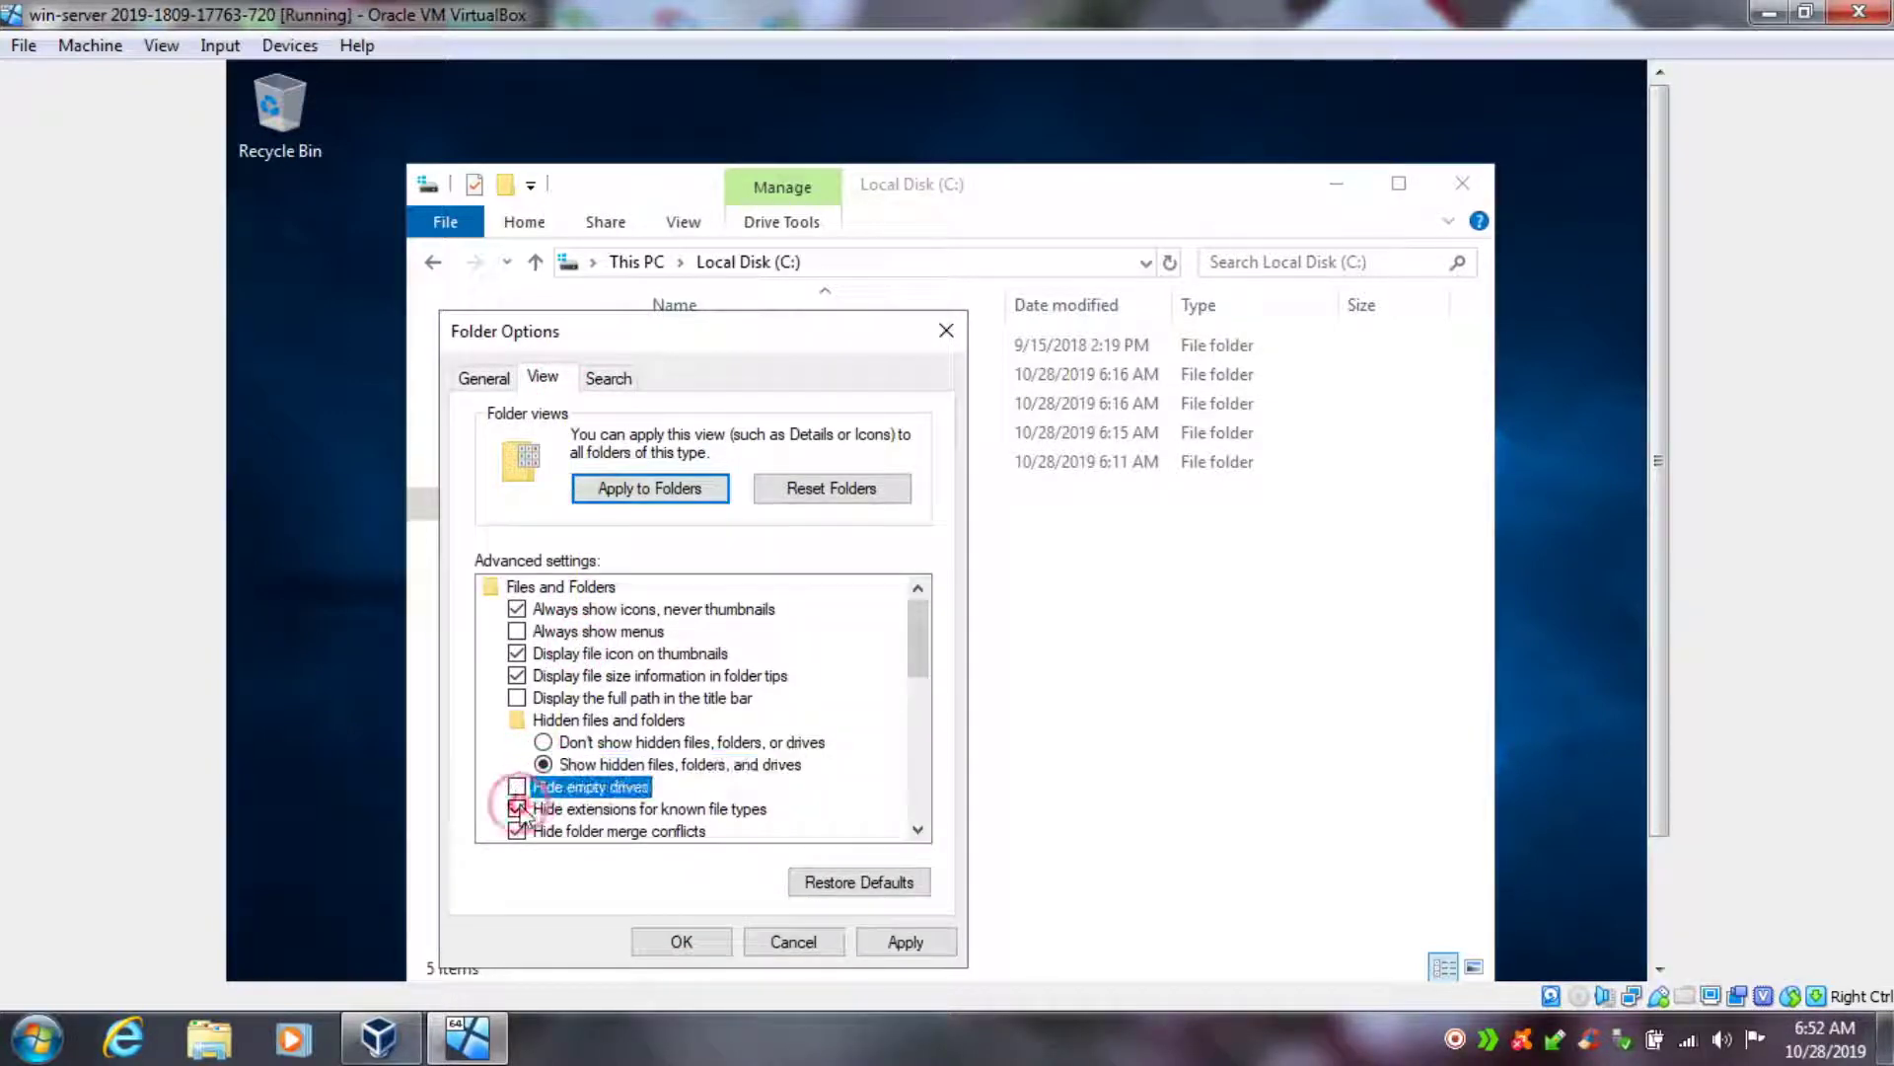
click(517, 808)
click(517, 831)
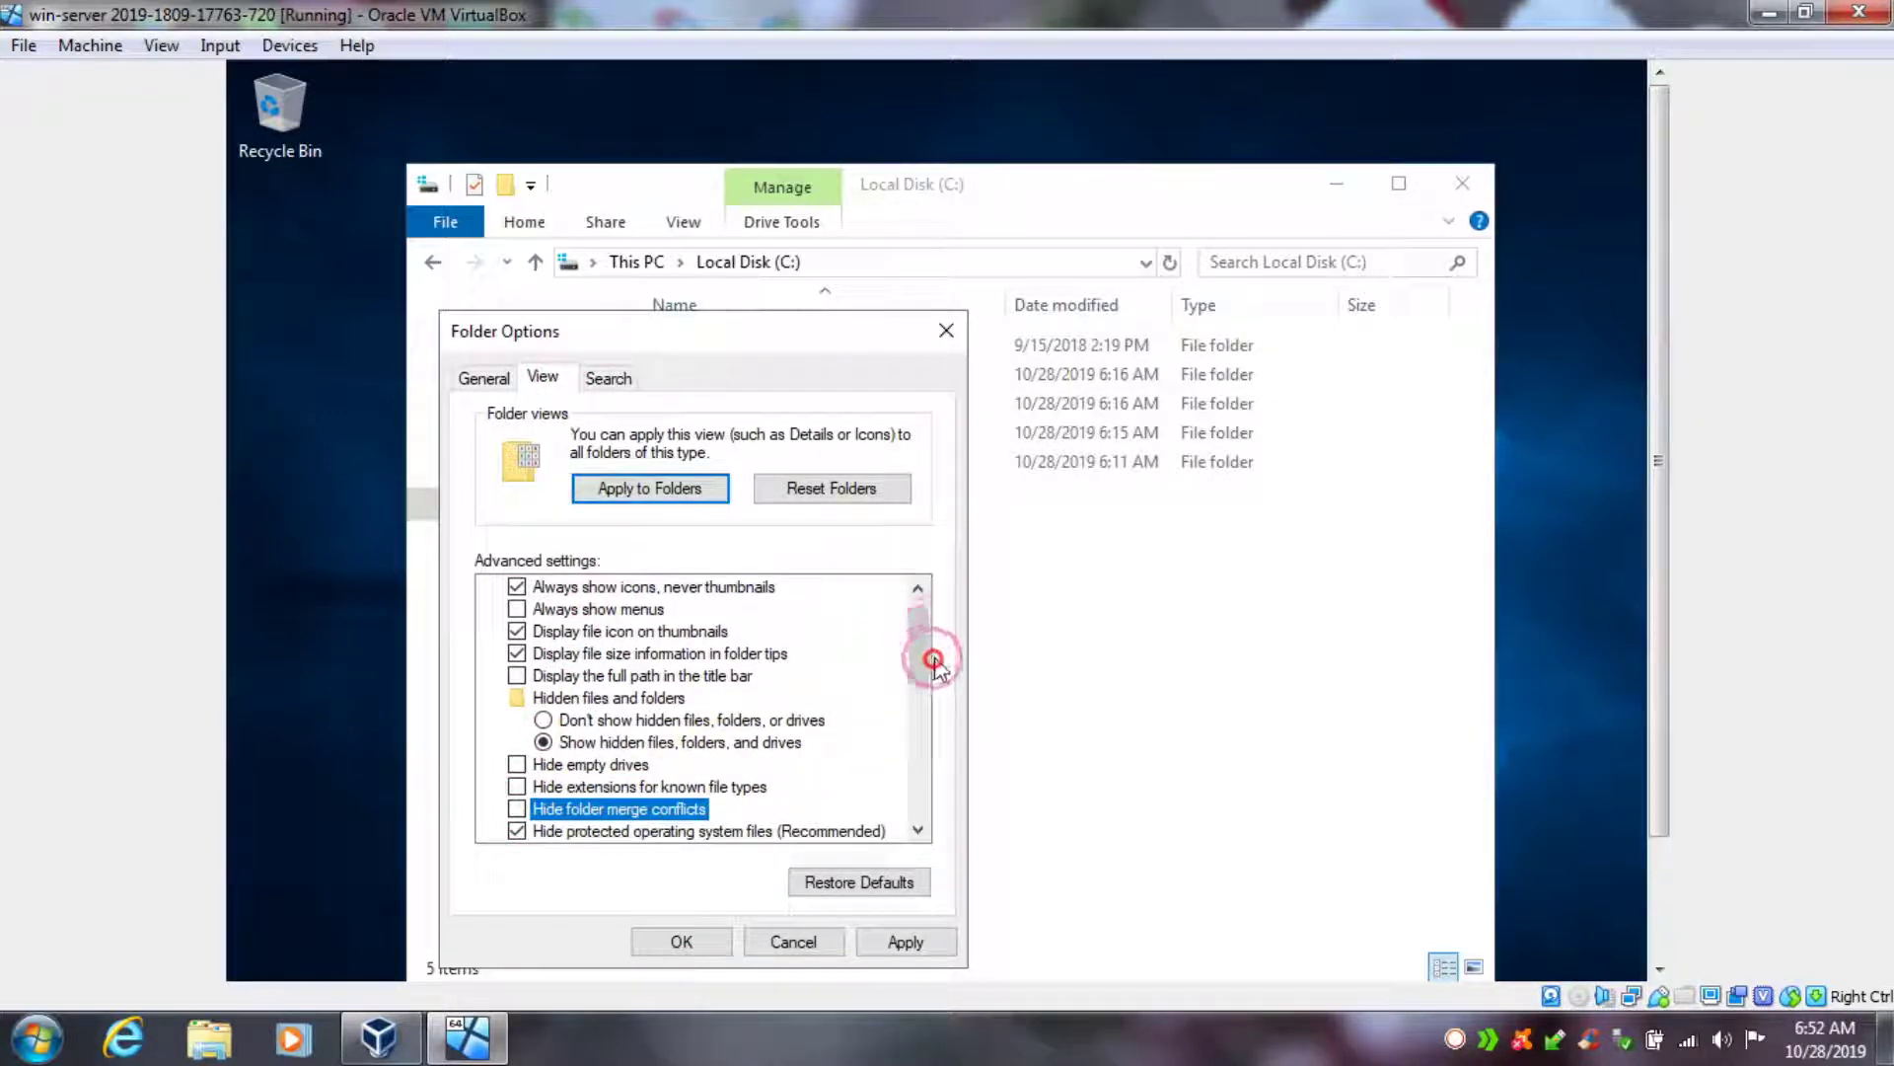
drag(933, 661, 922, 698)
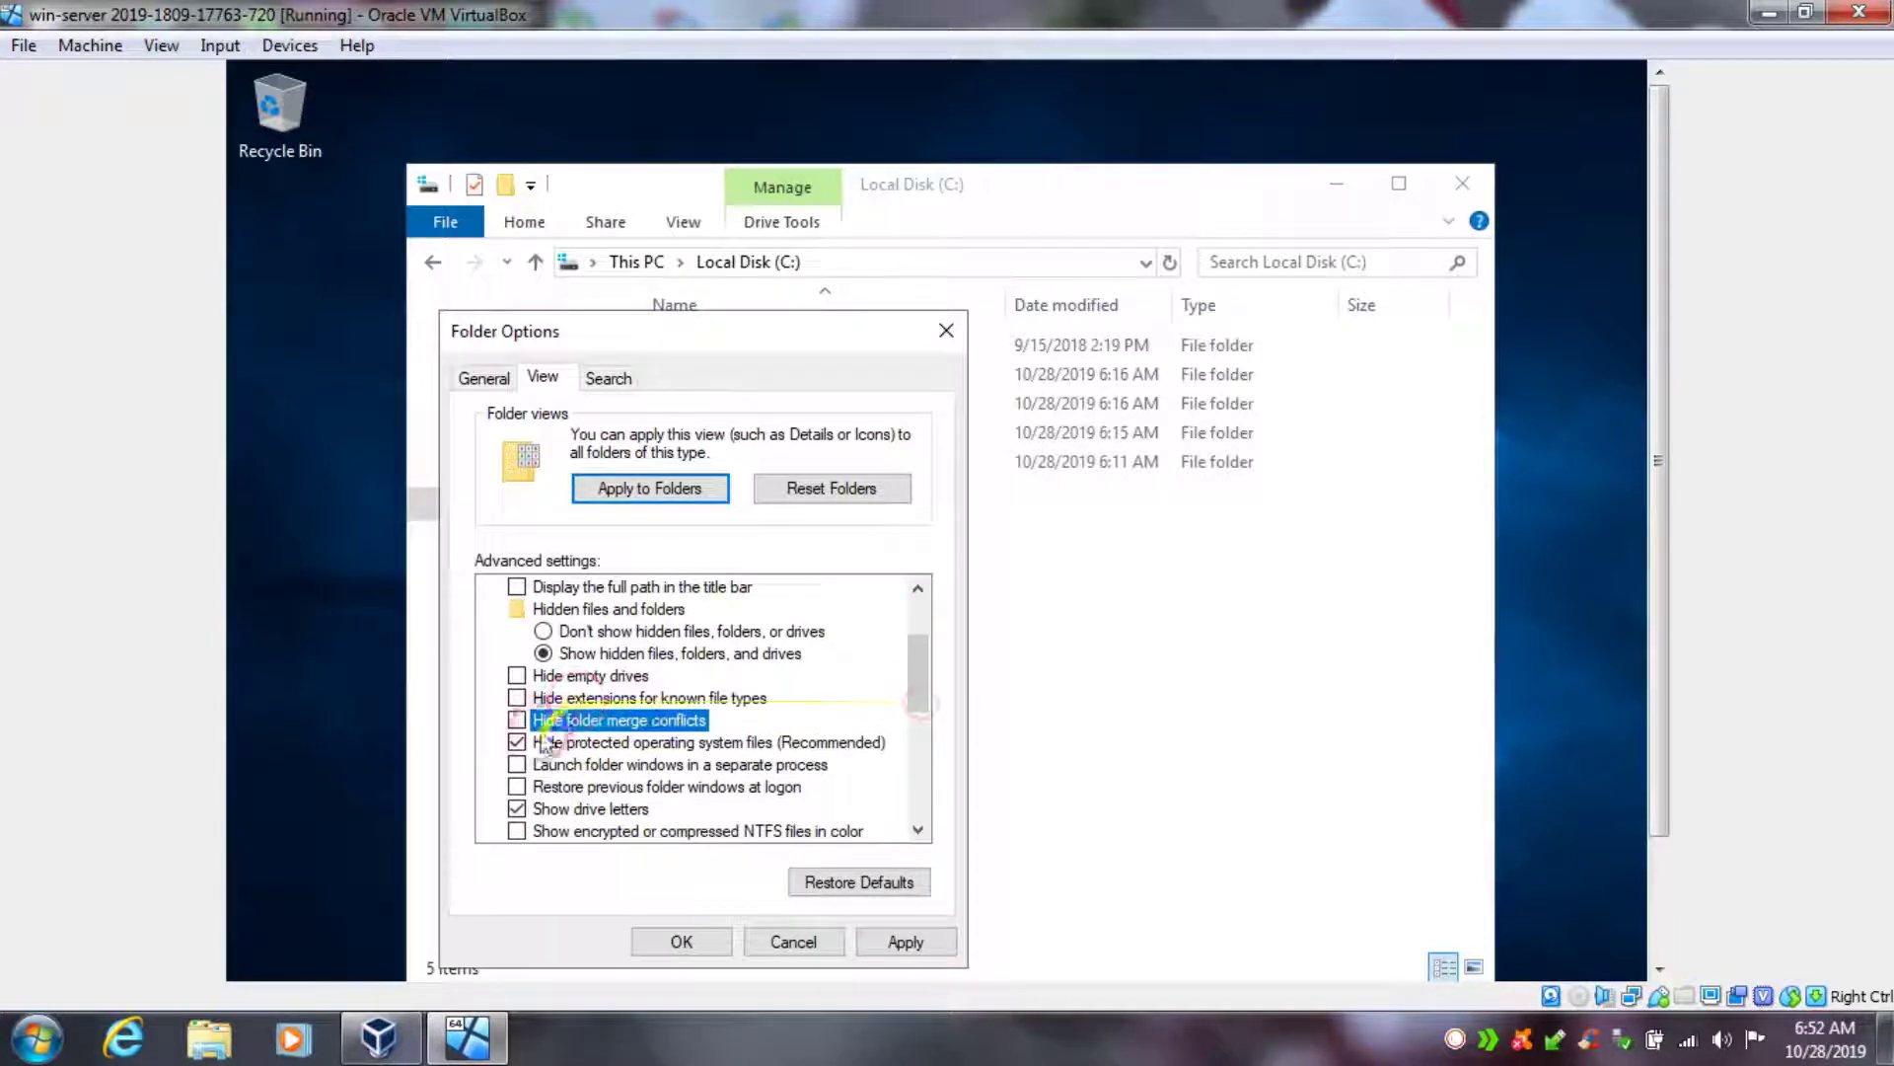
click(544, 741)
click(1167, 621)
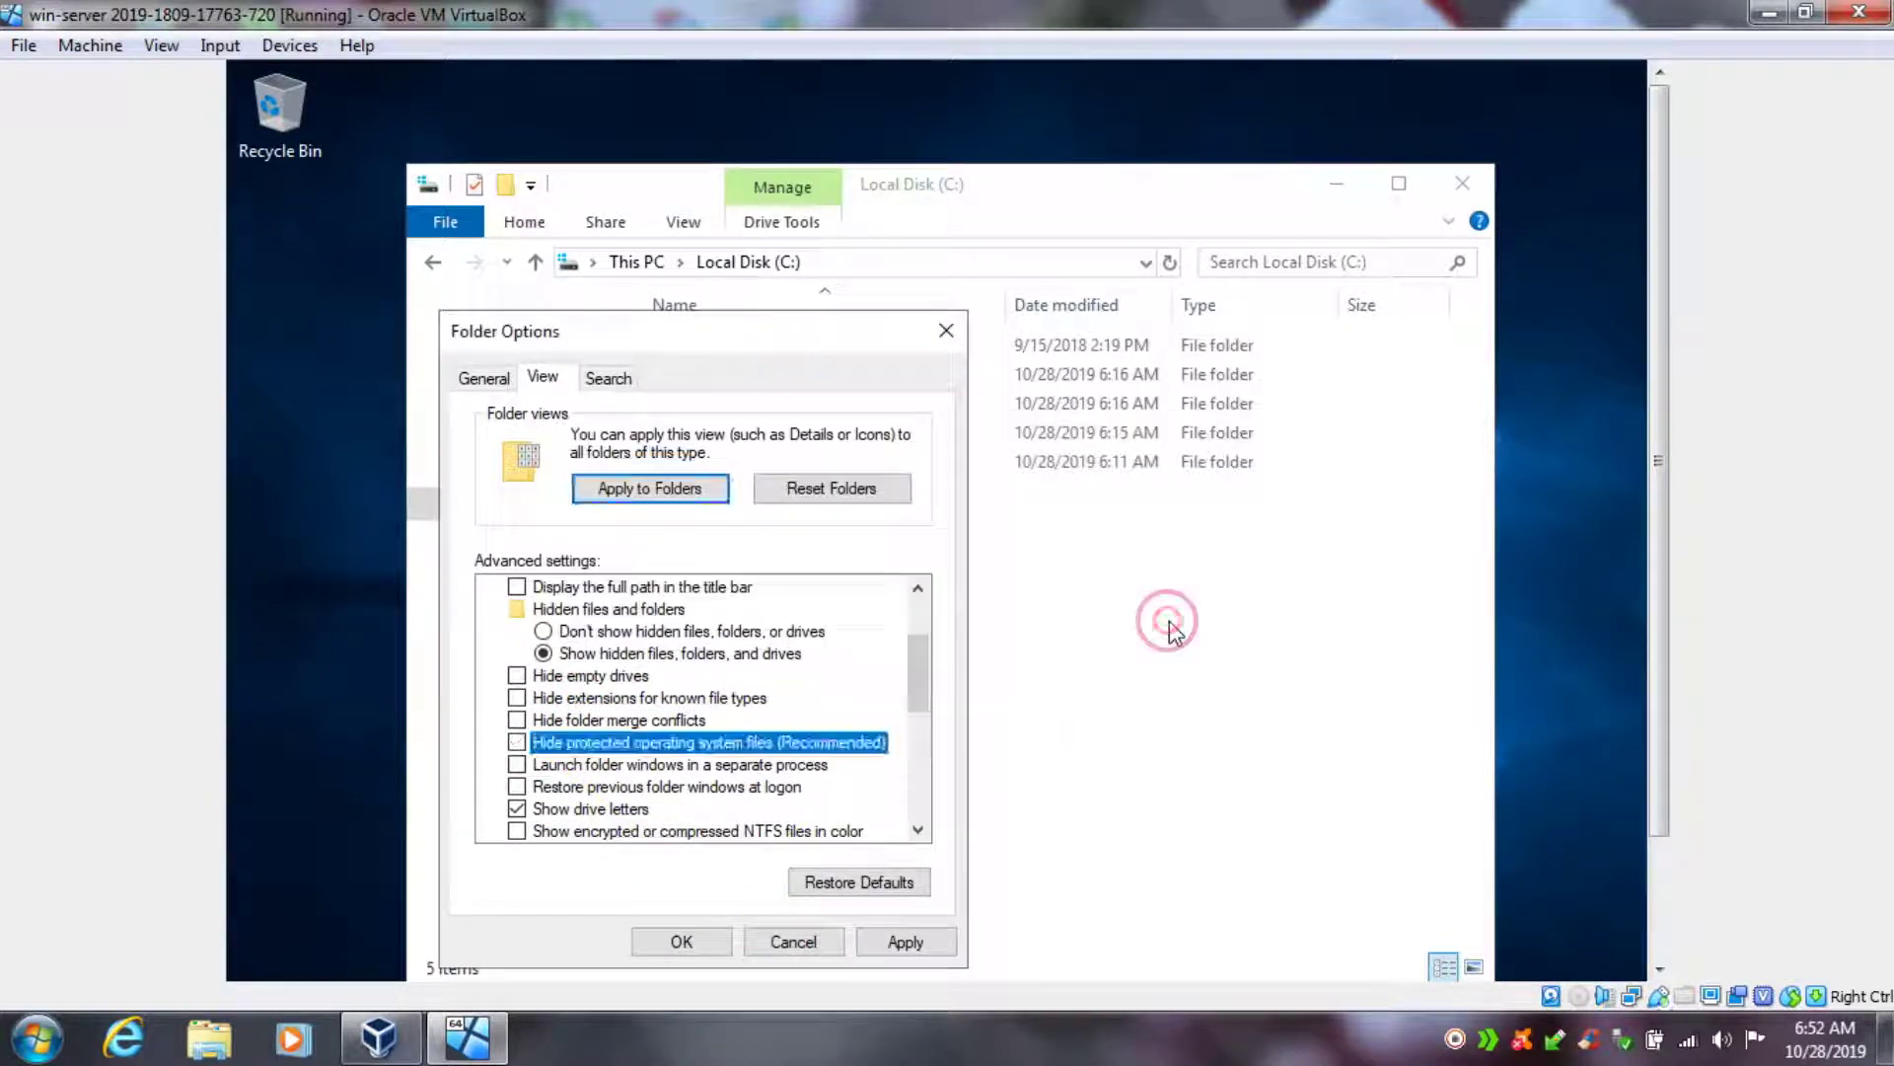
click(905, 941)
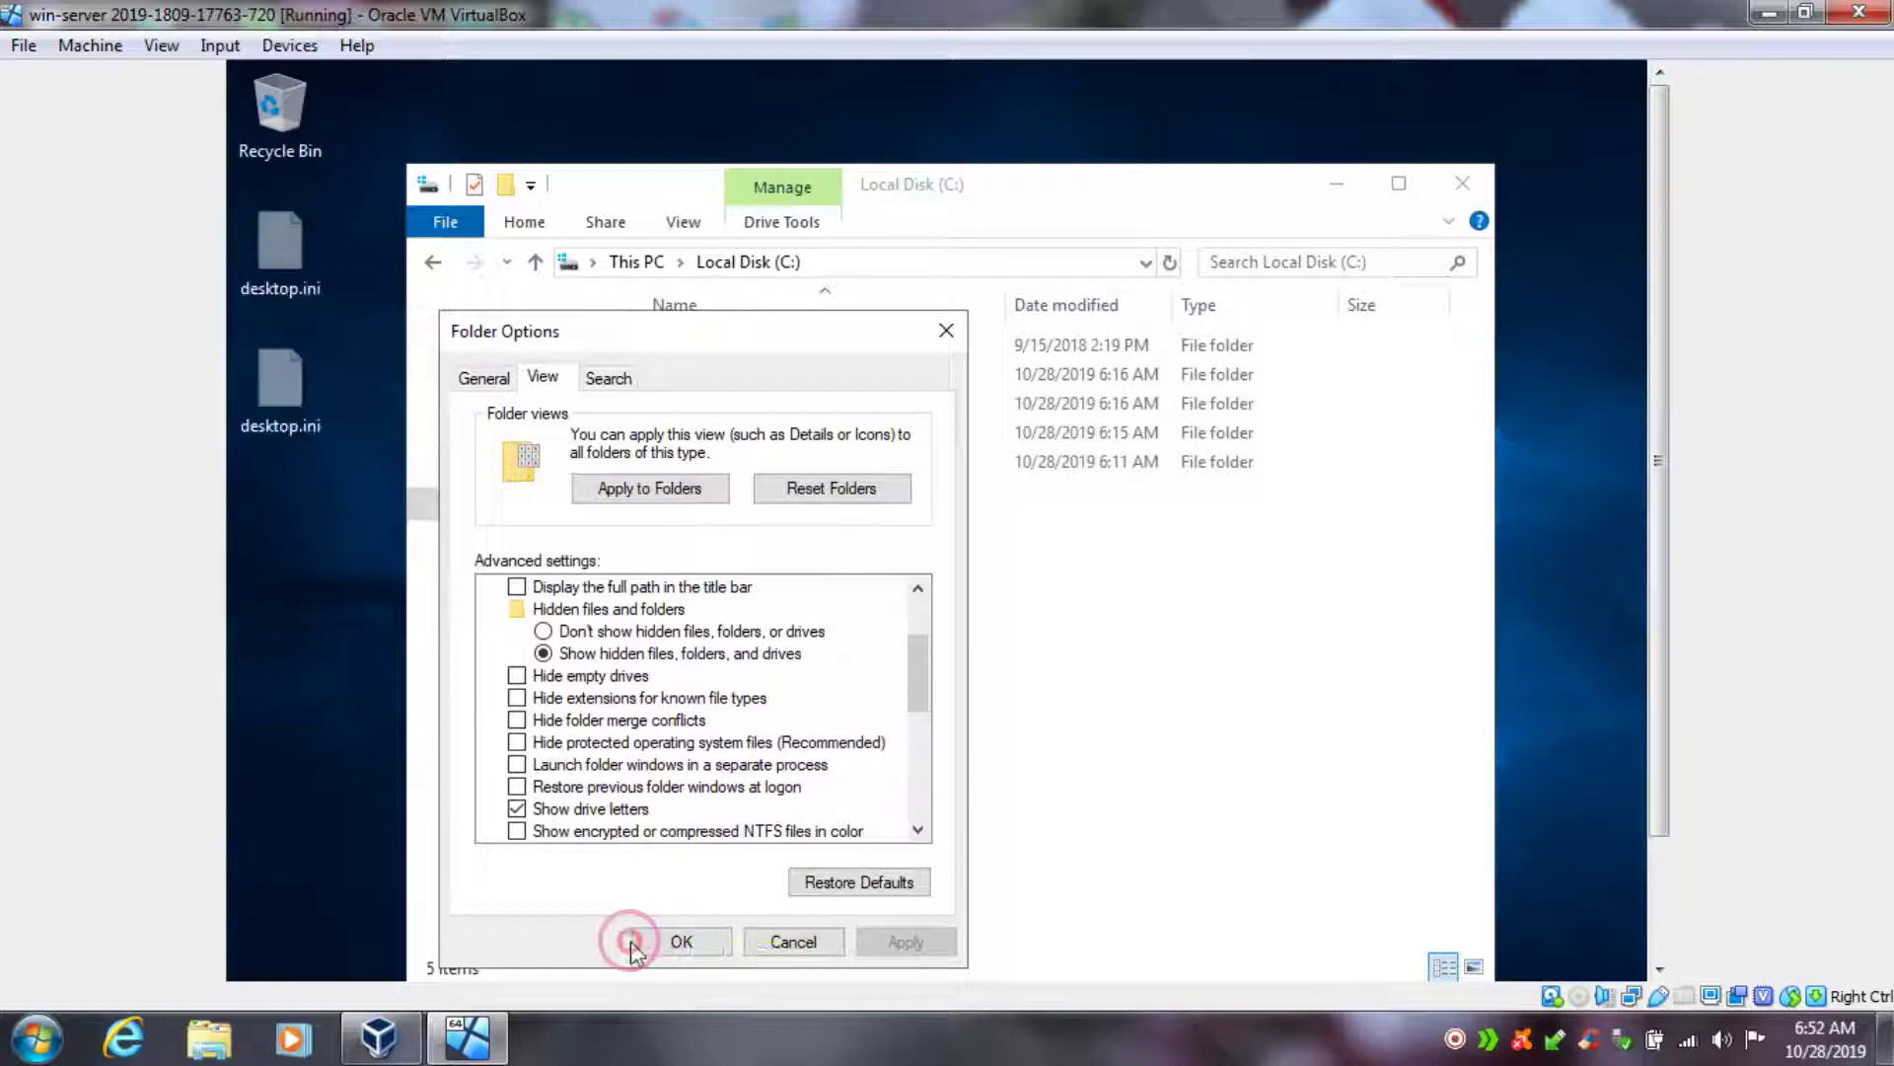
click(631, 947)
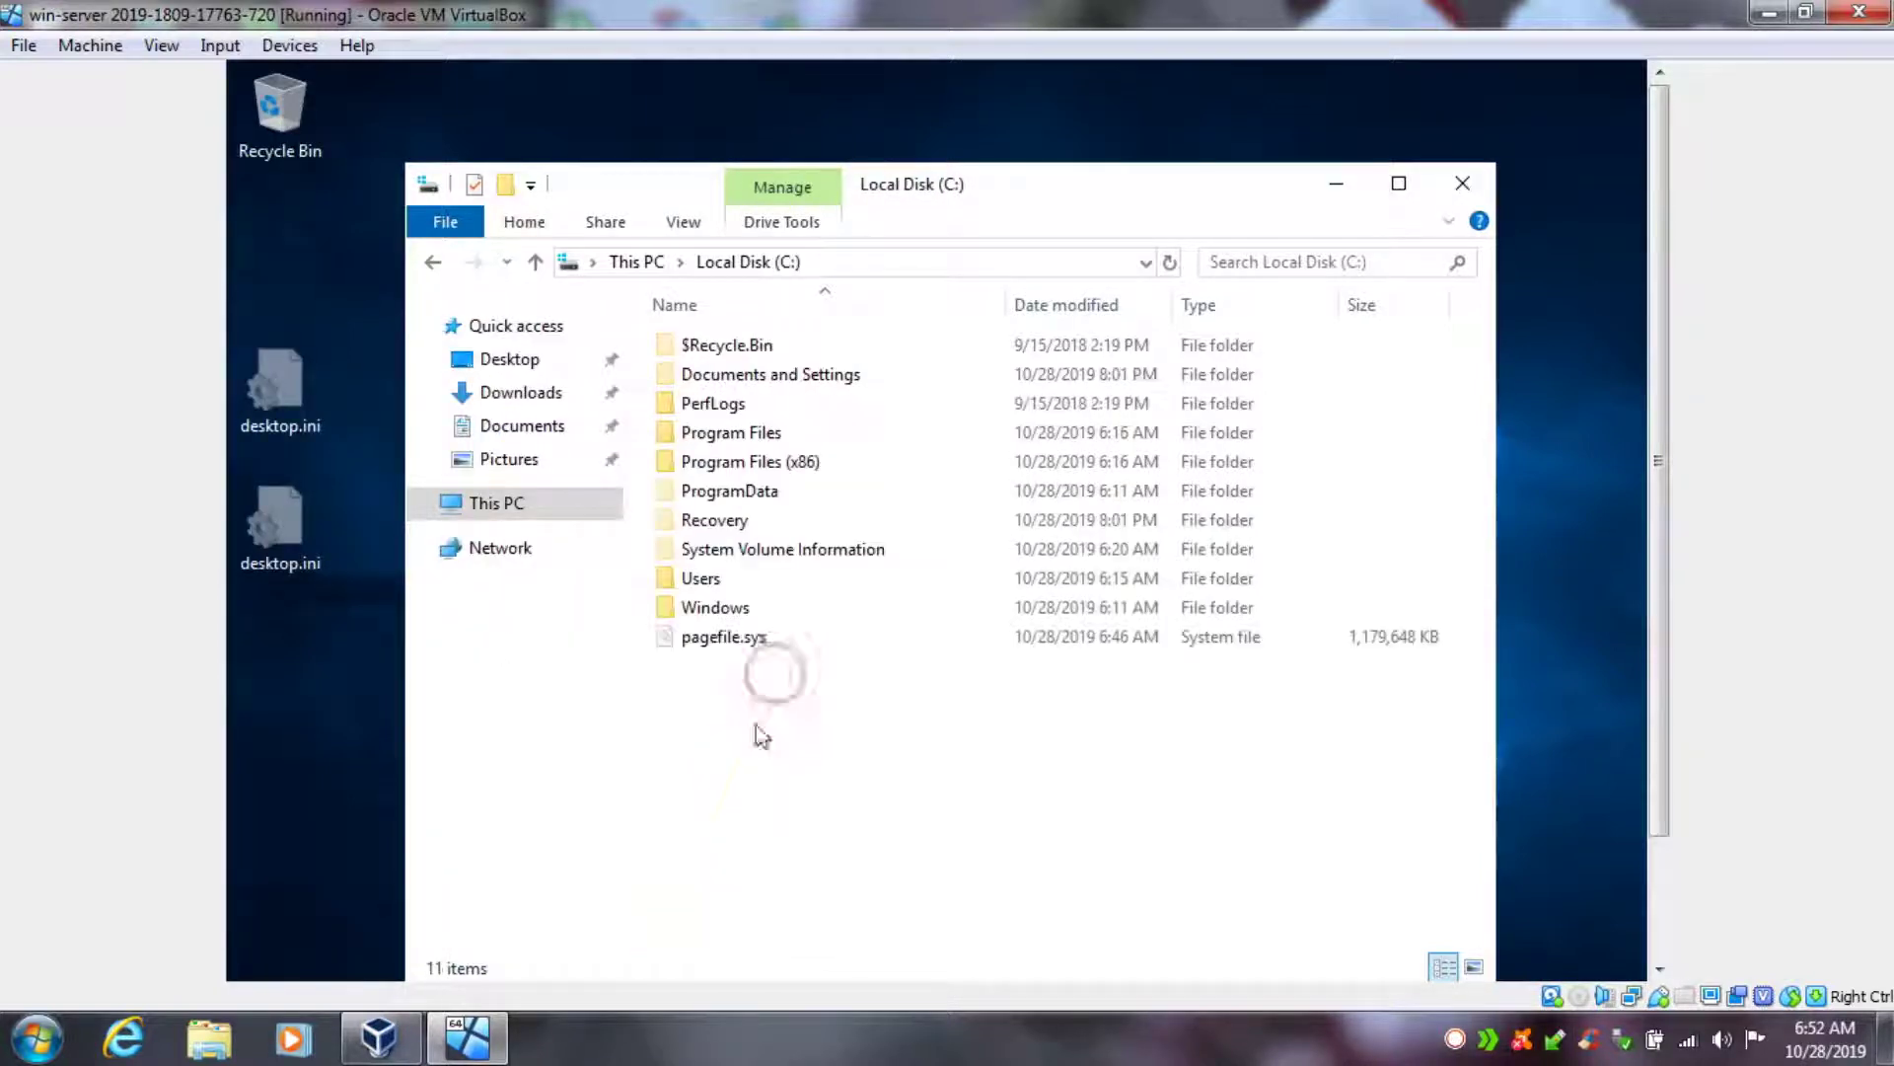
Open Program Files, then go via This PC and Local Disk (C:) into Program Files (x86)
click(738, 436)
double_click(738, 435)
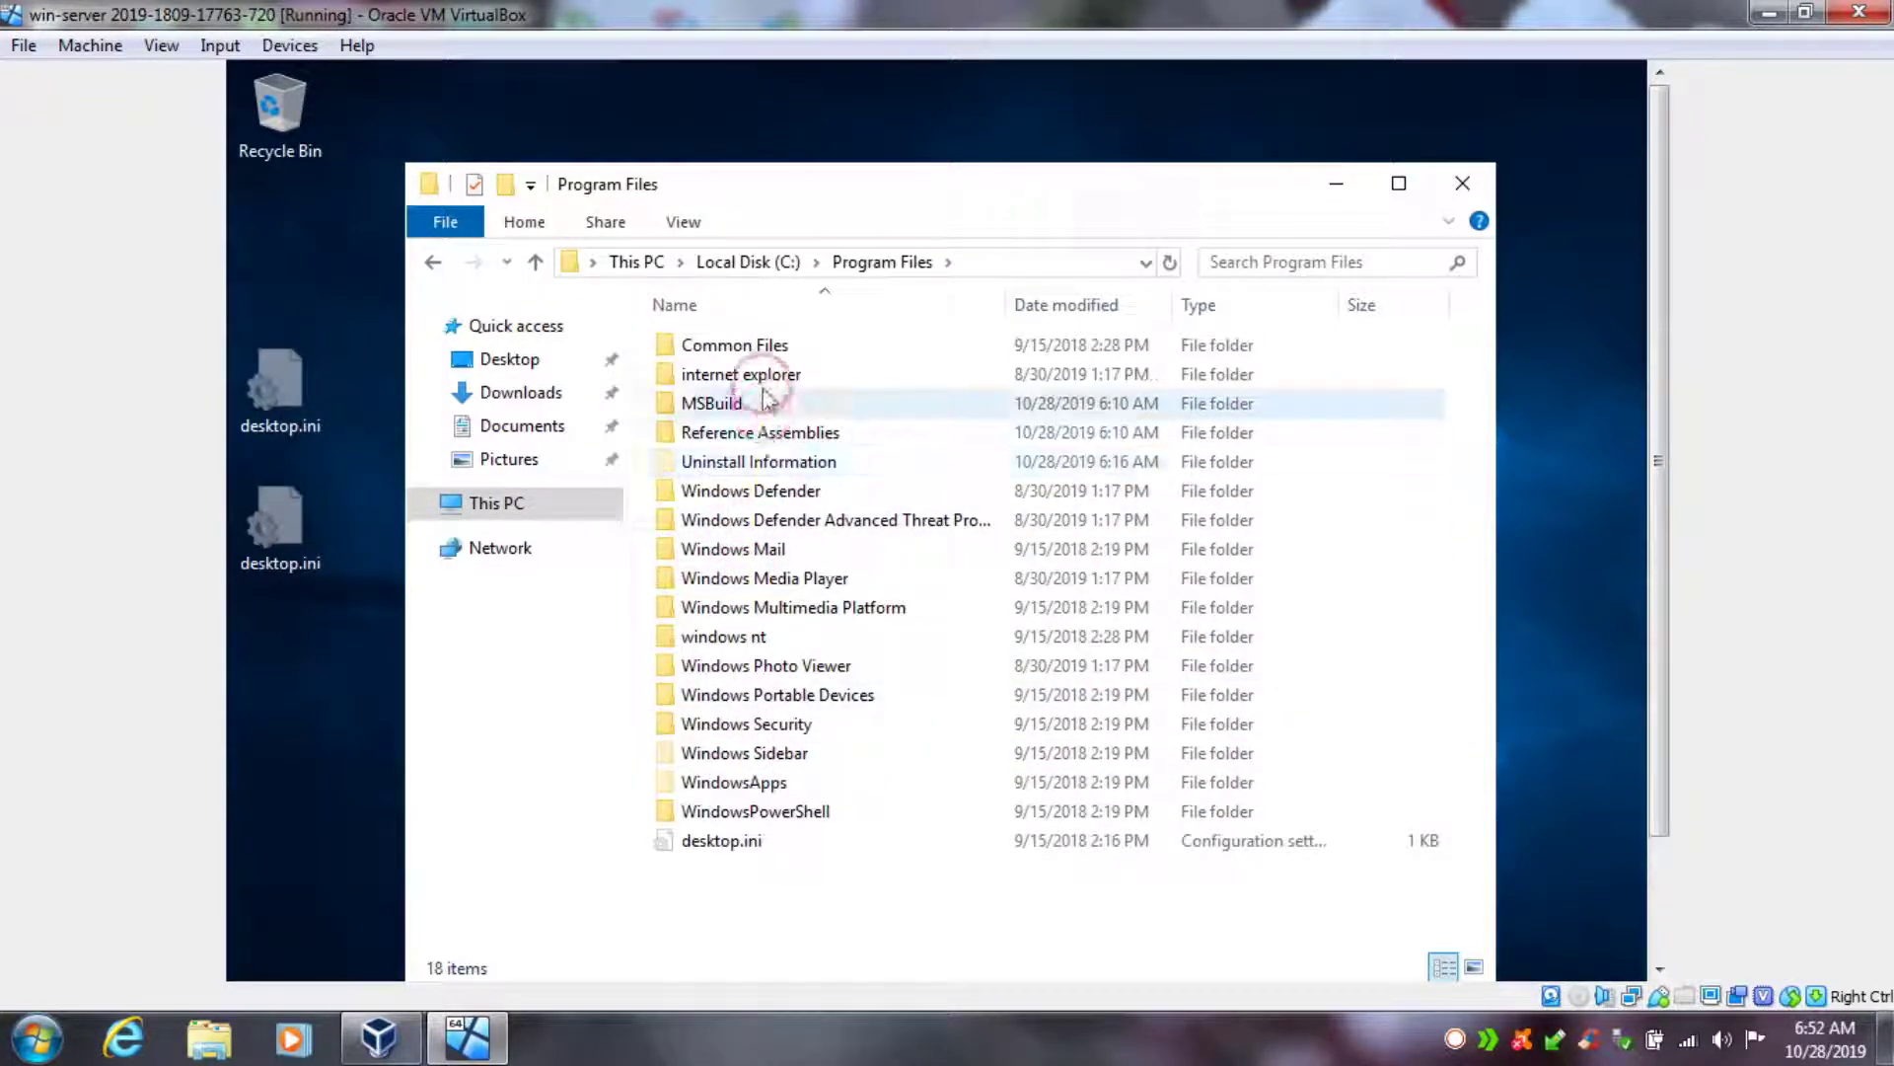
click(506, 518)
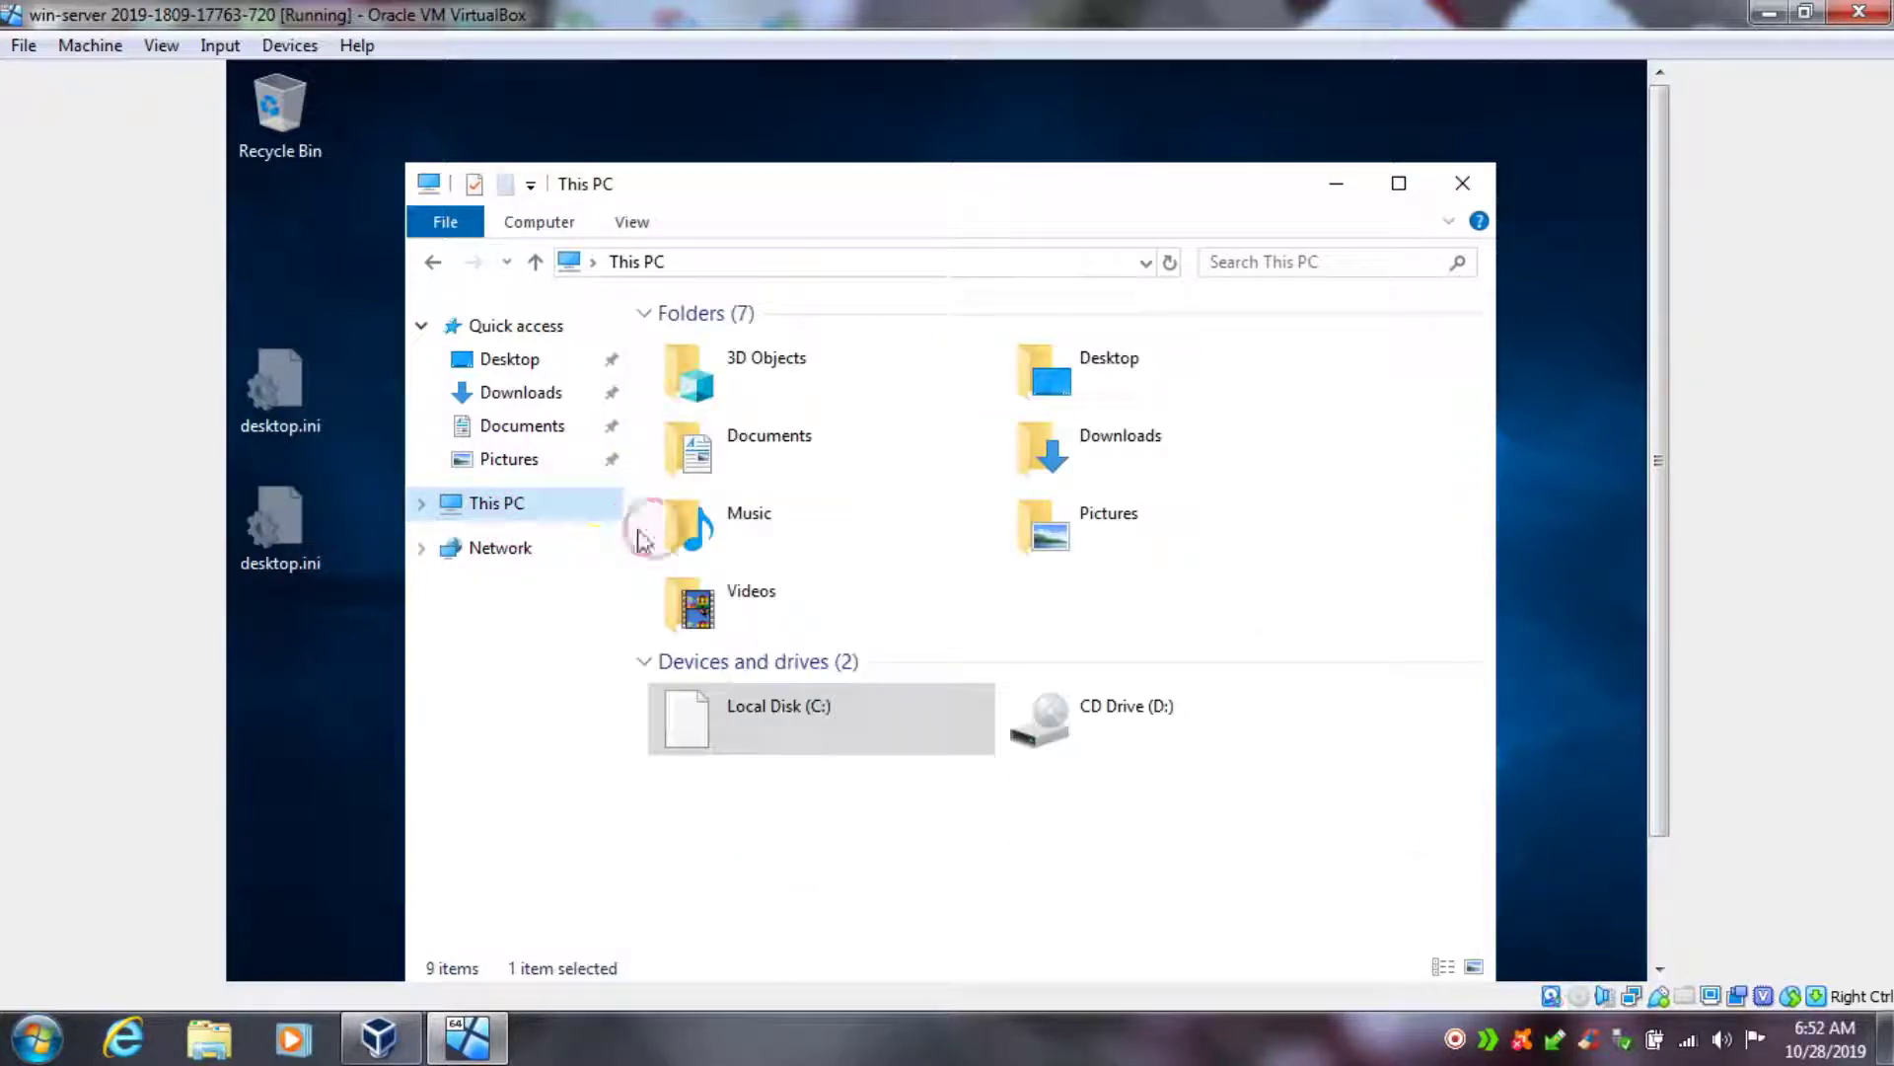
click(731, 748)
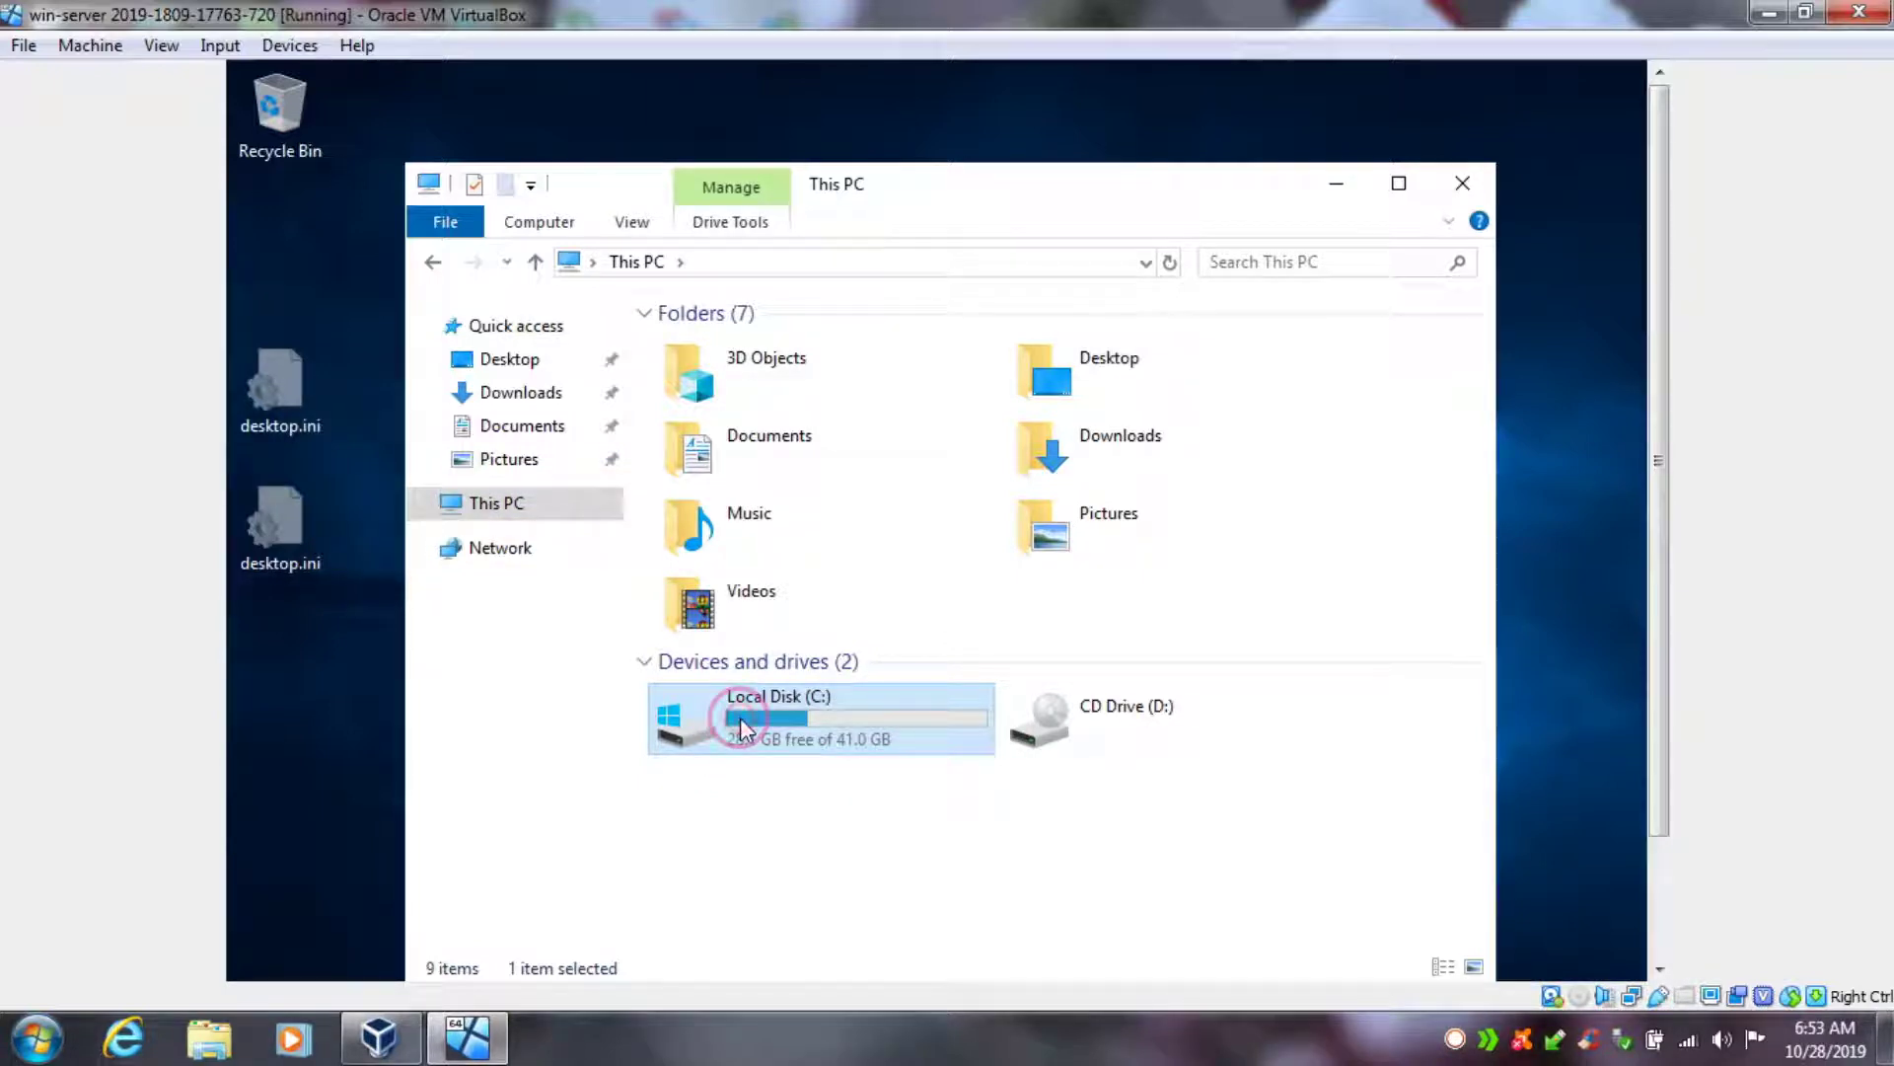
double_click(740, 723)
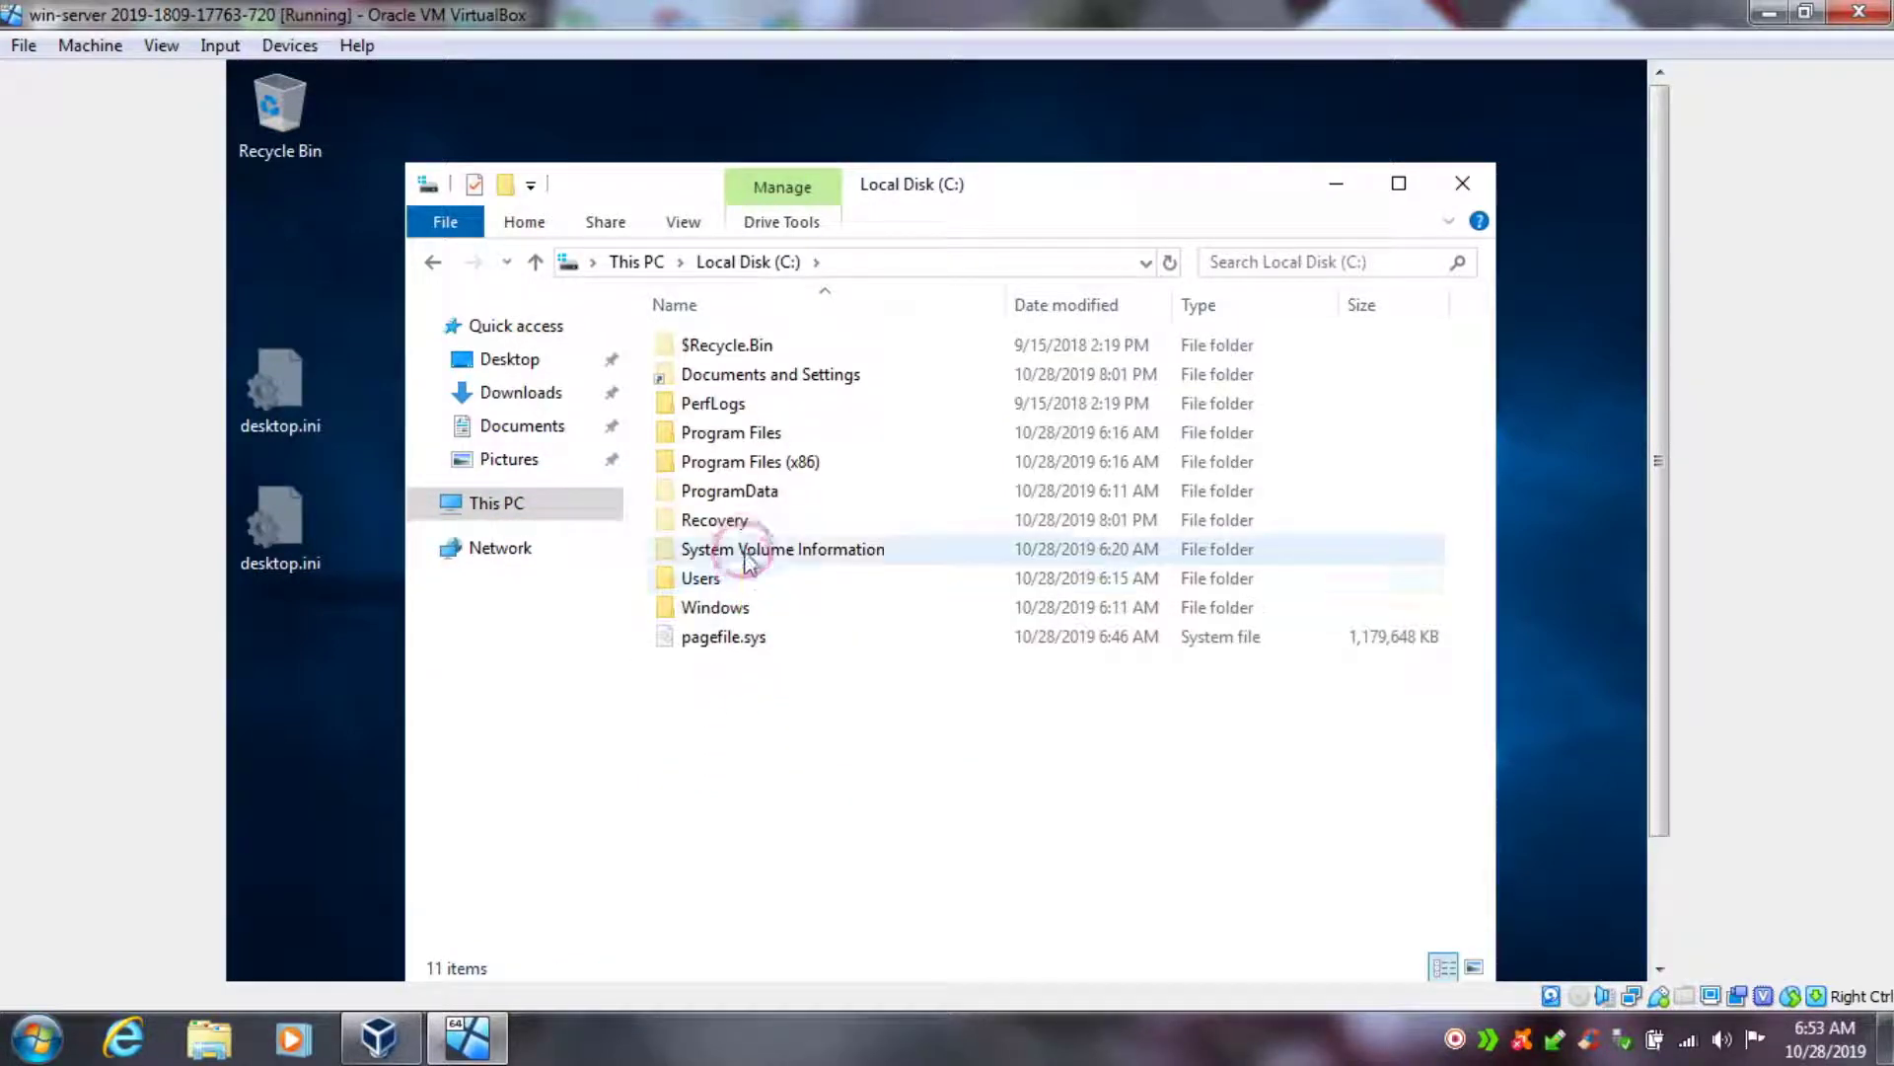
double_click(764, 472)
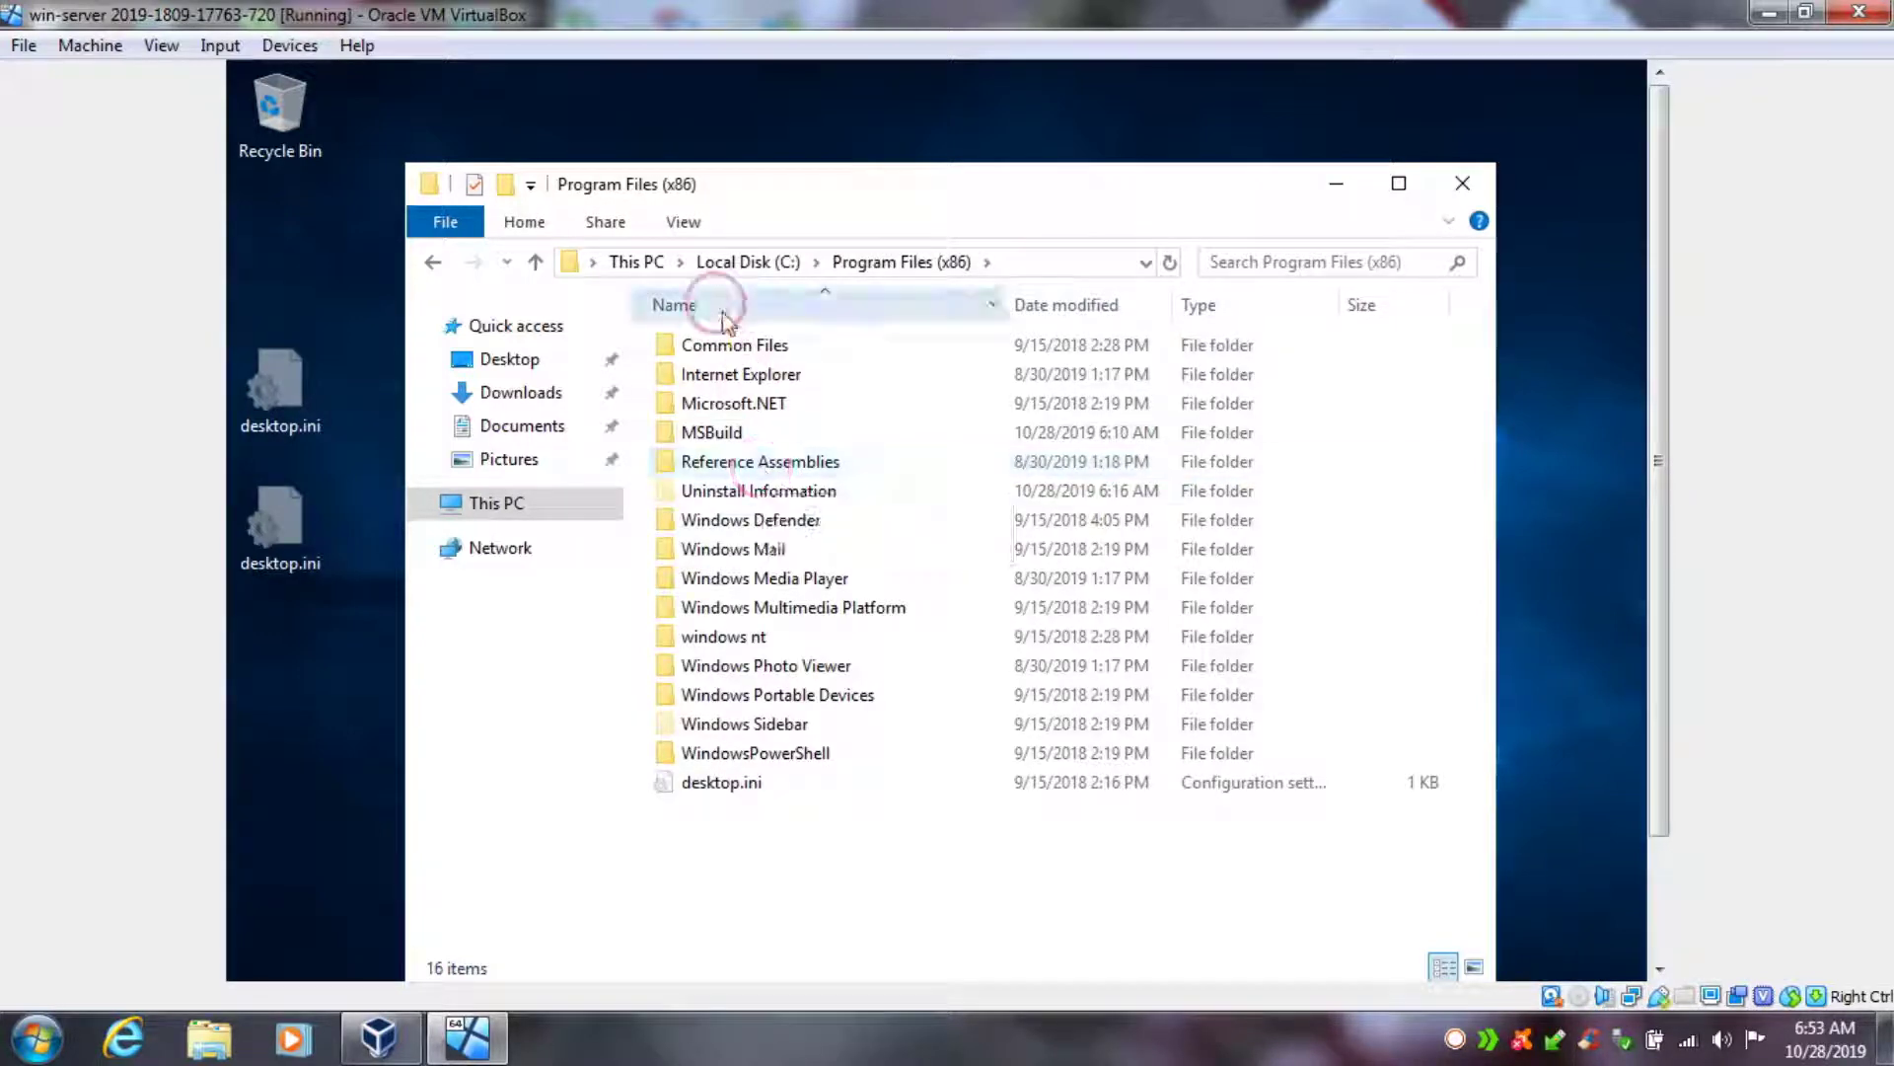
Return via This PC and Local Disk (C:) to Program Files, then close Explorer
click(499, 504)
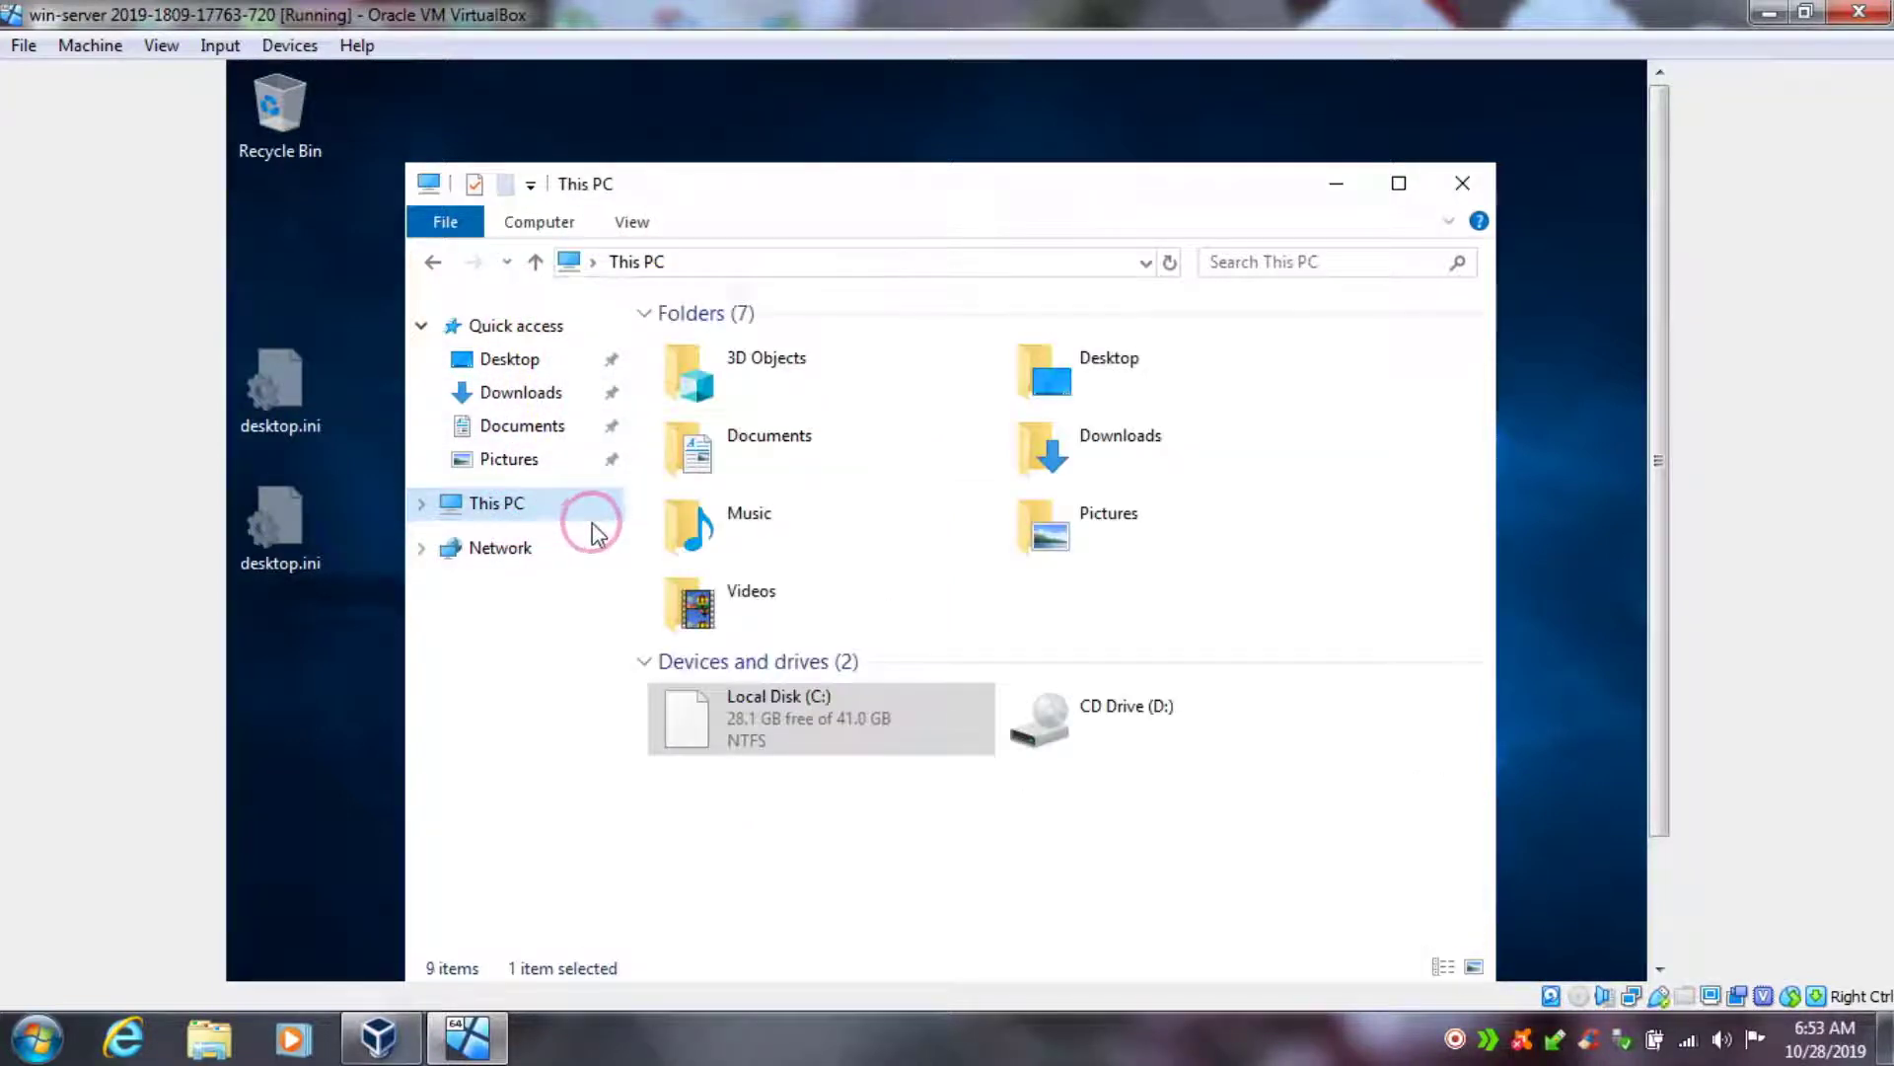
click(705, 730)
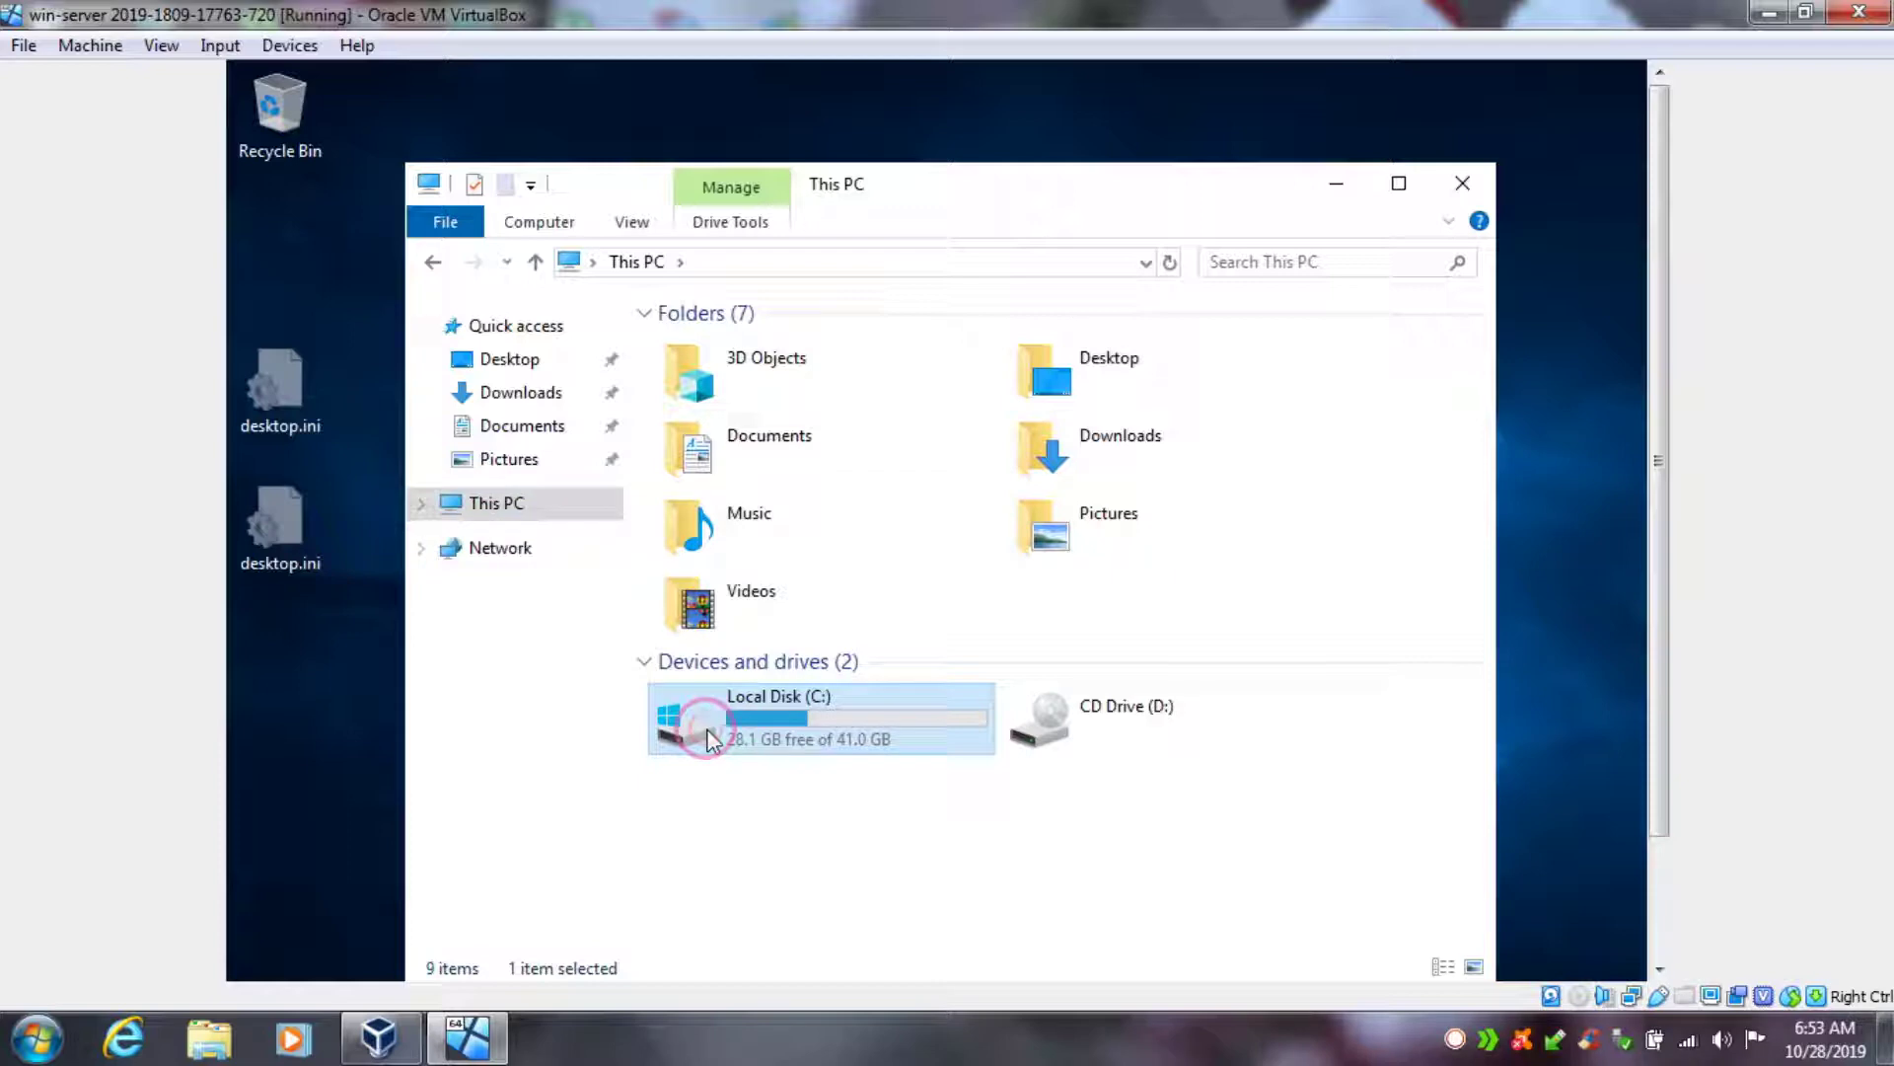
double_click(707, 735)
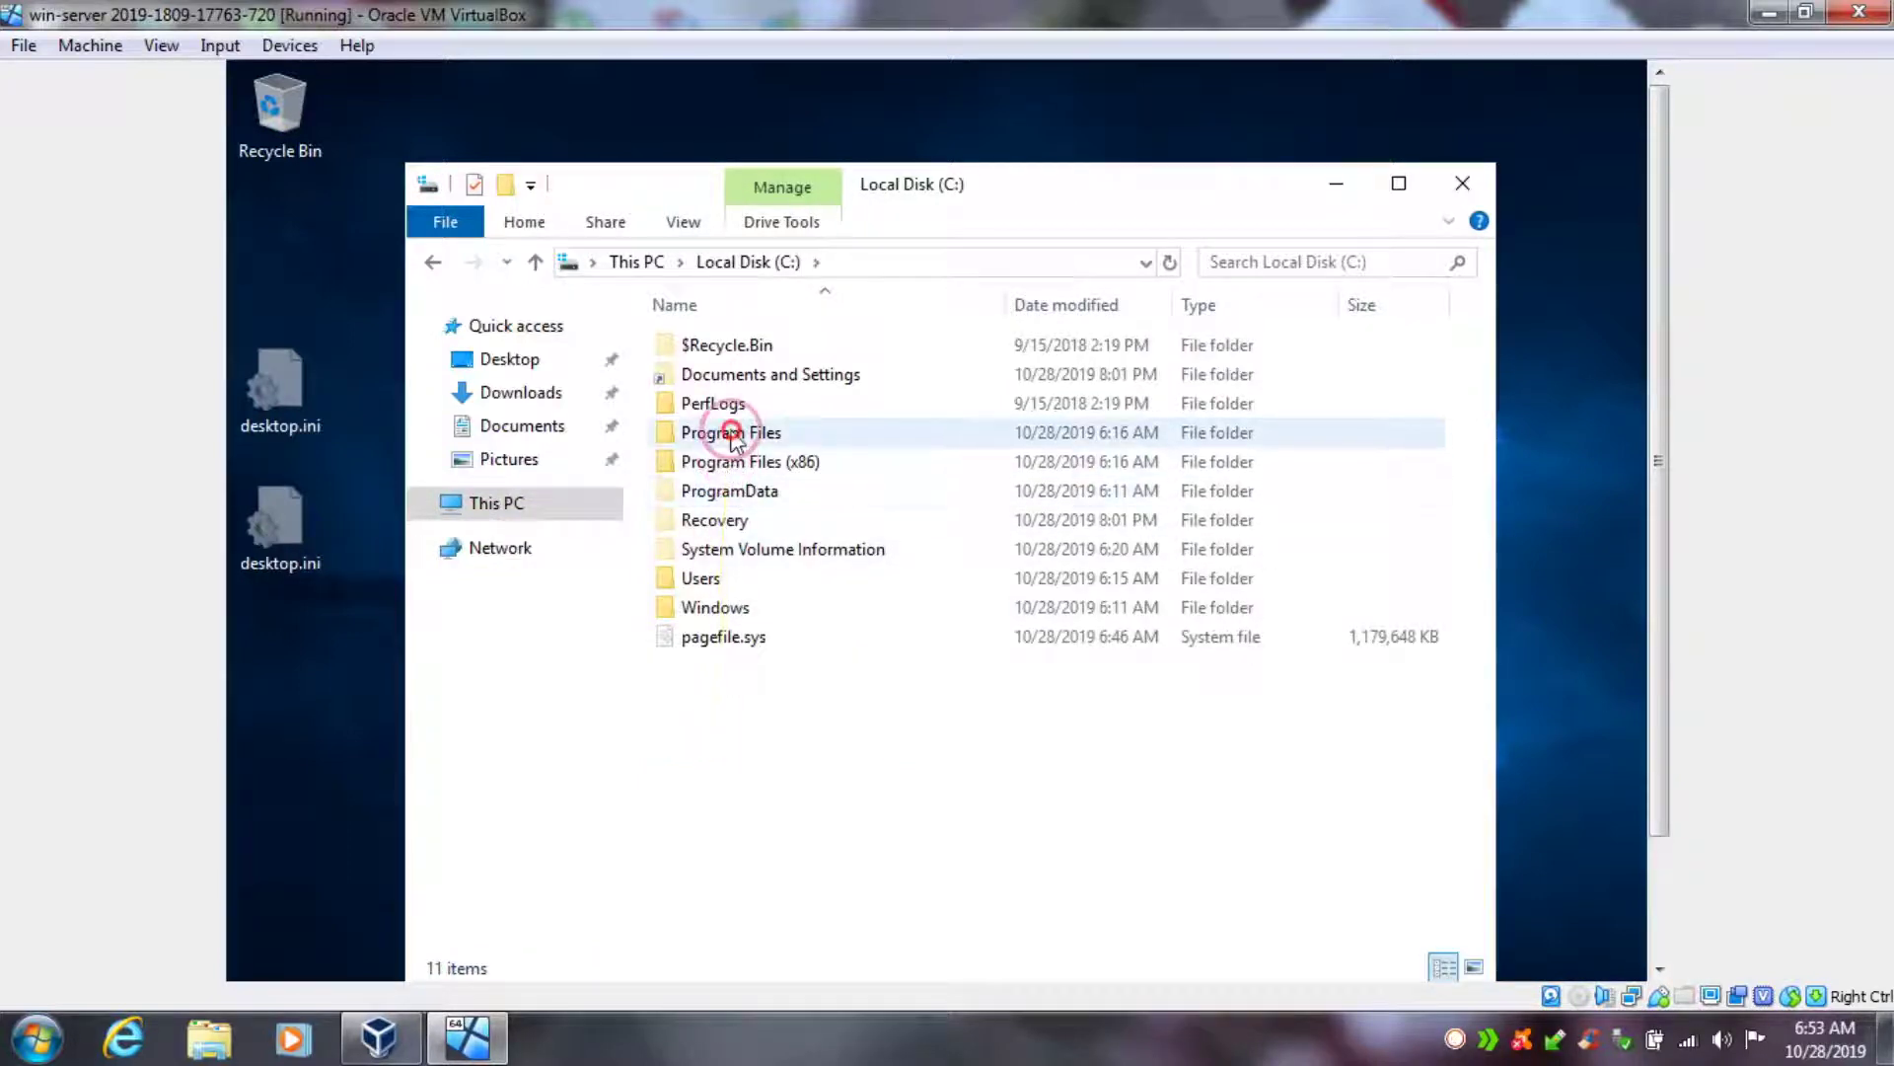
double_click(731, 434)
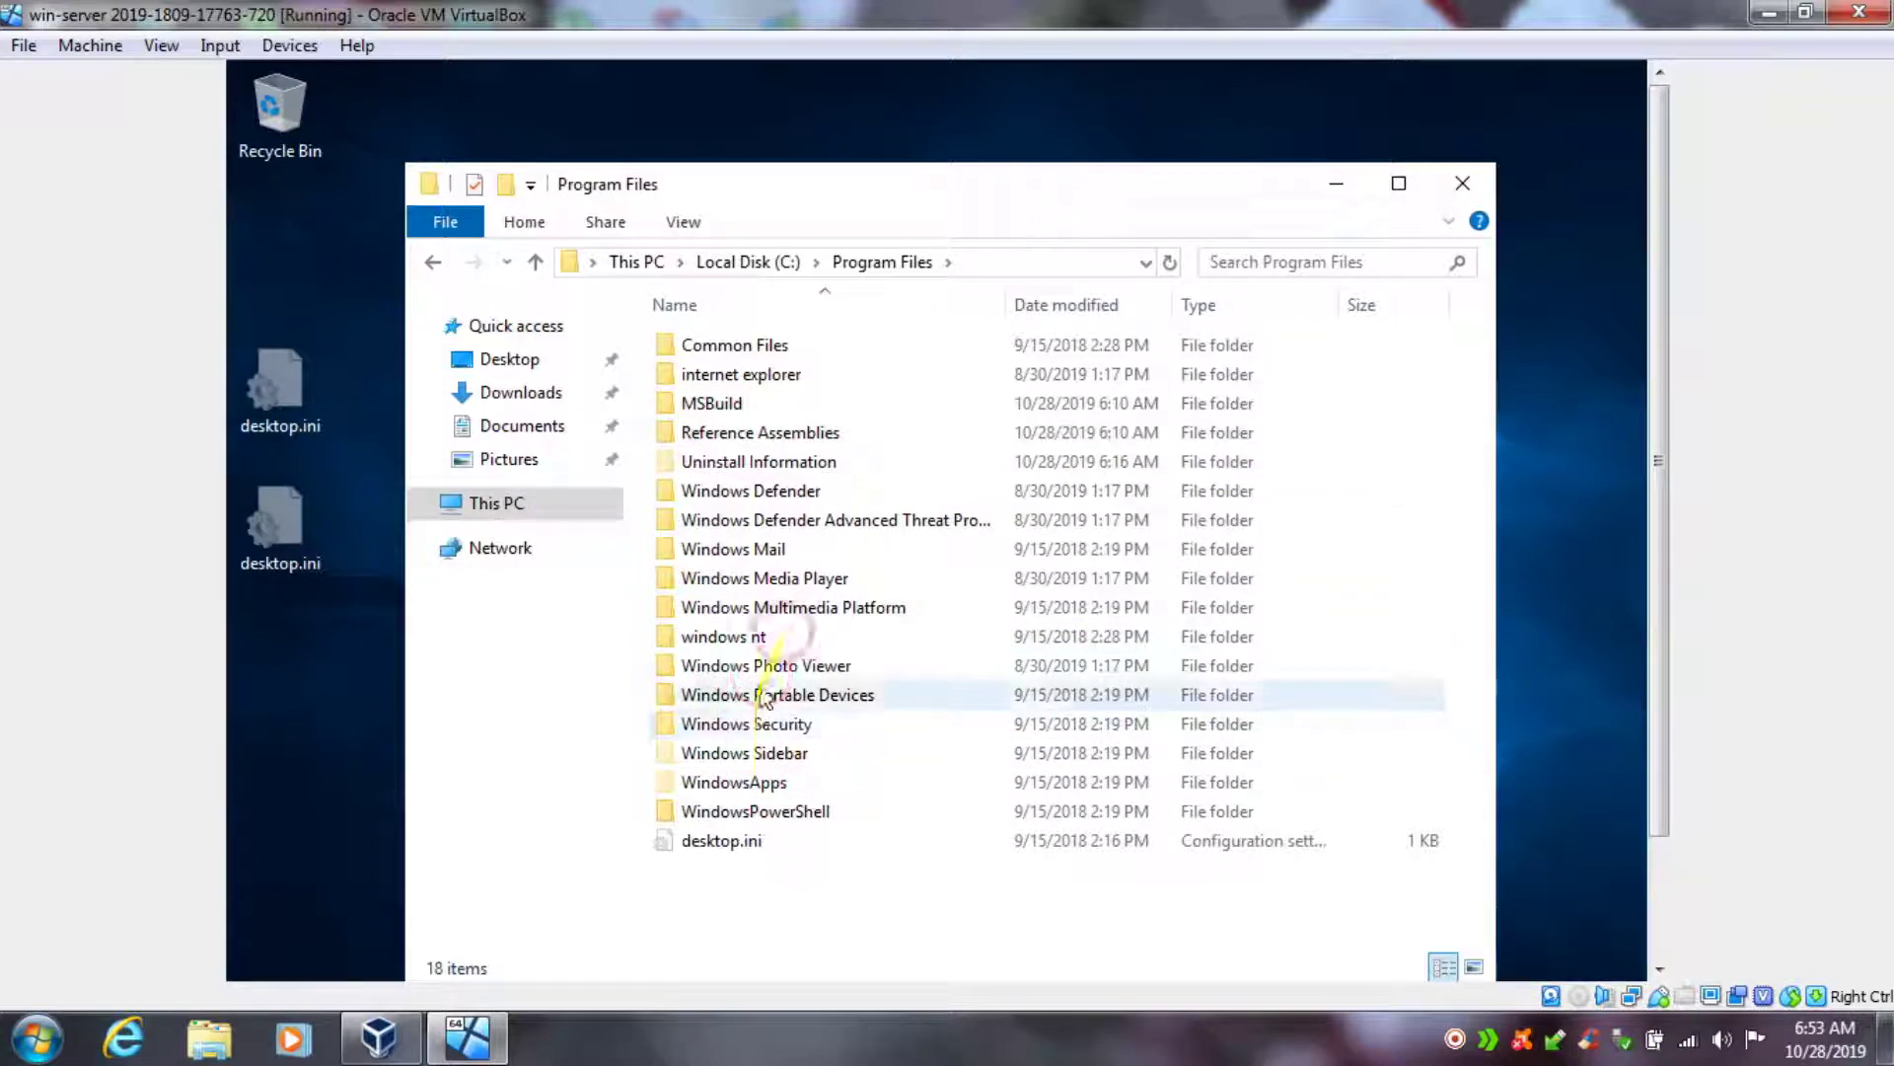
click(1468, 185)
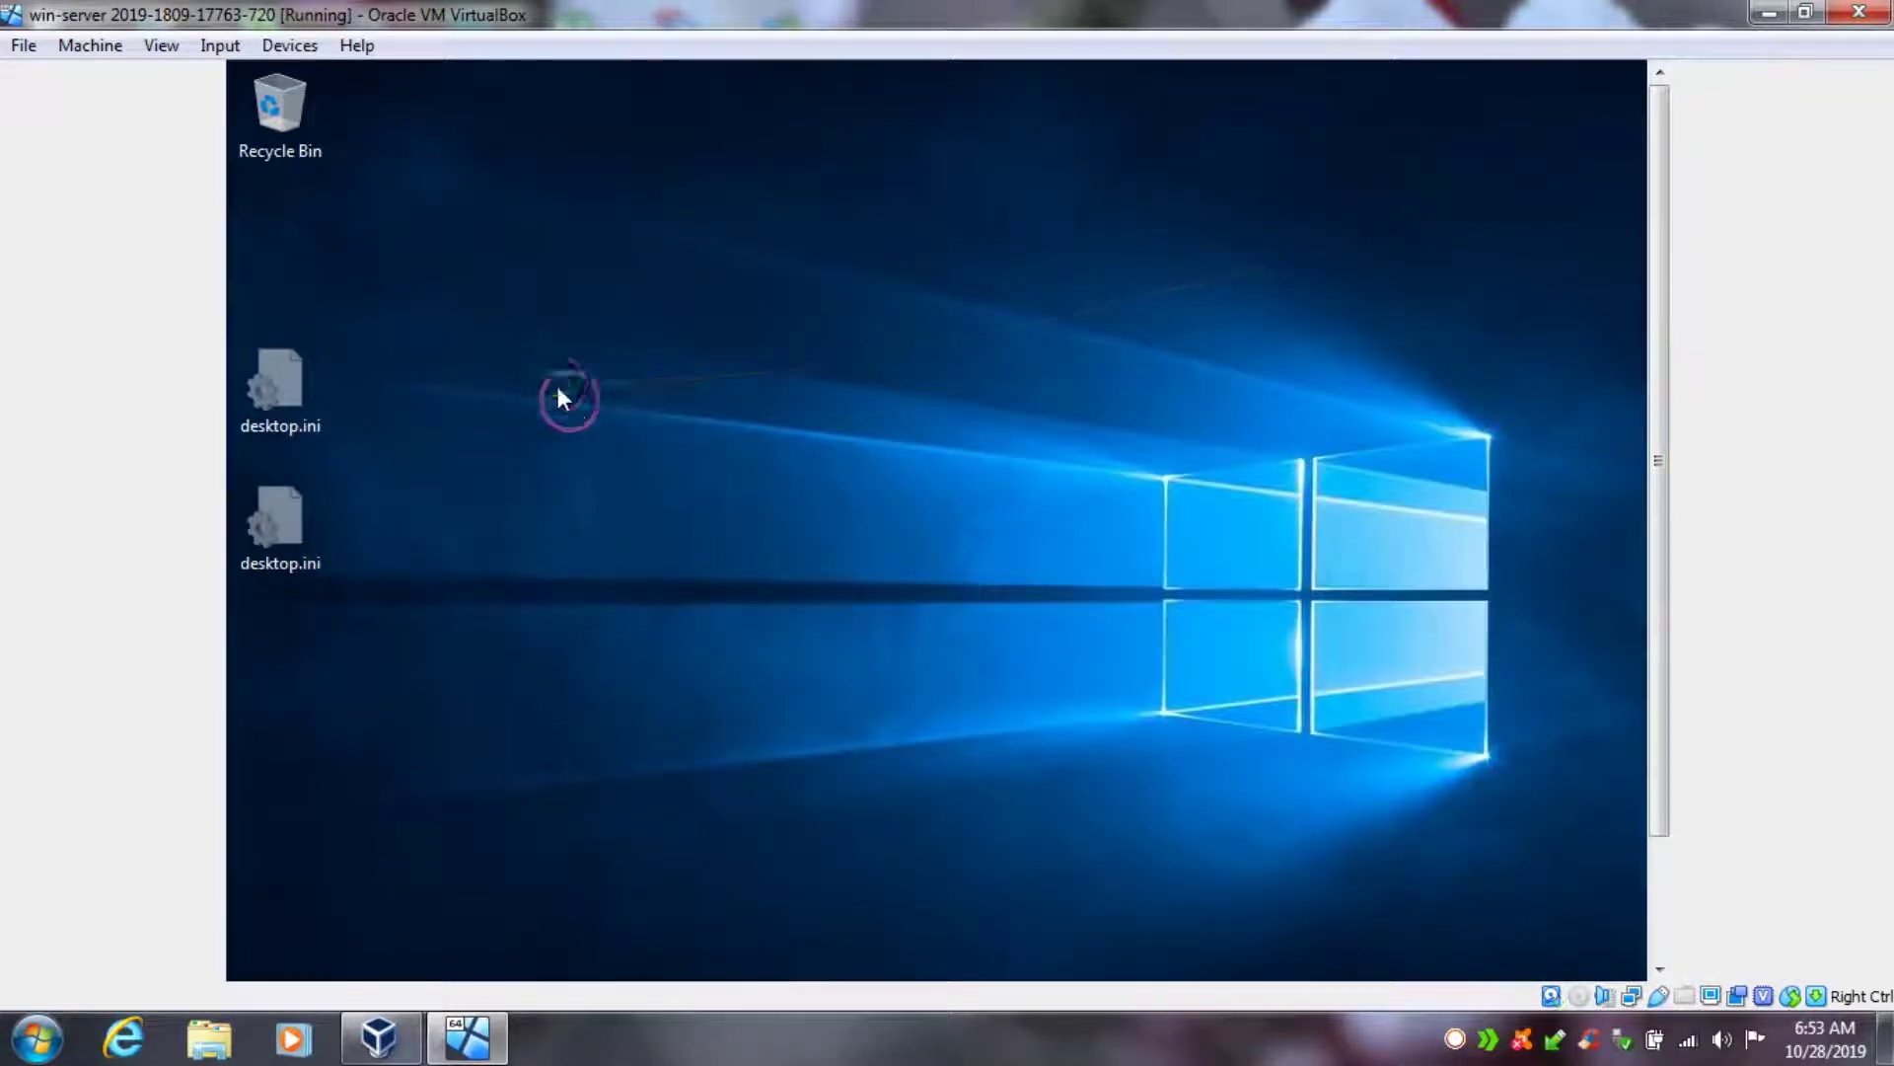
Refresh the guest desktop from its right-click menu
right_click(555, 381)
click(608, 468)
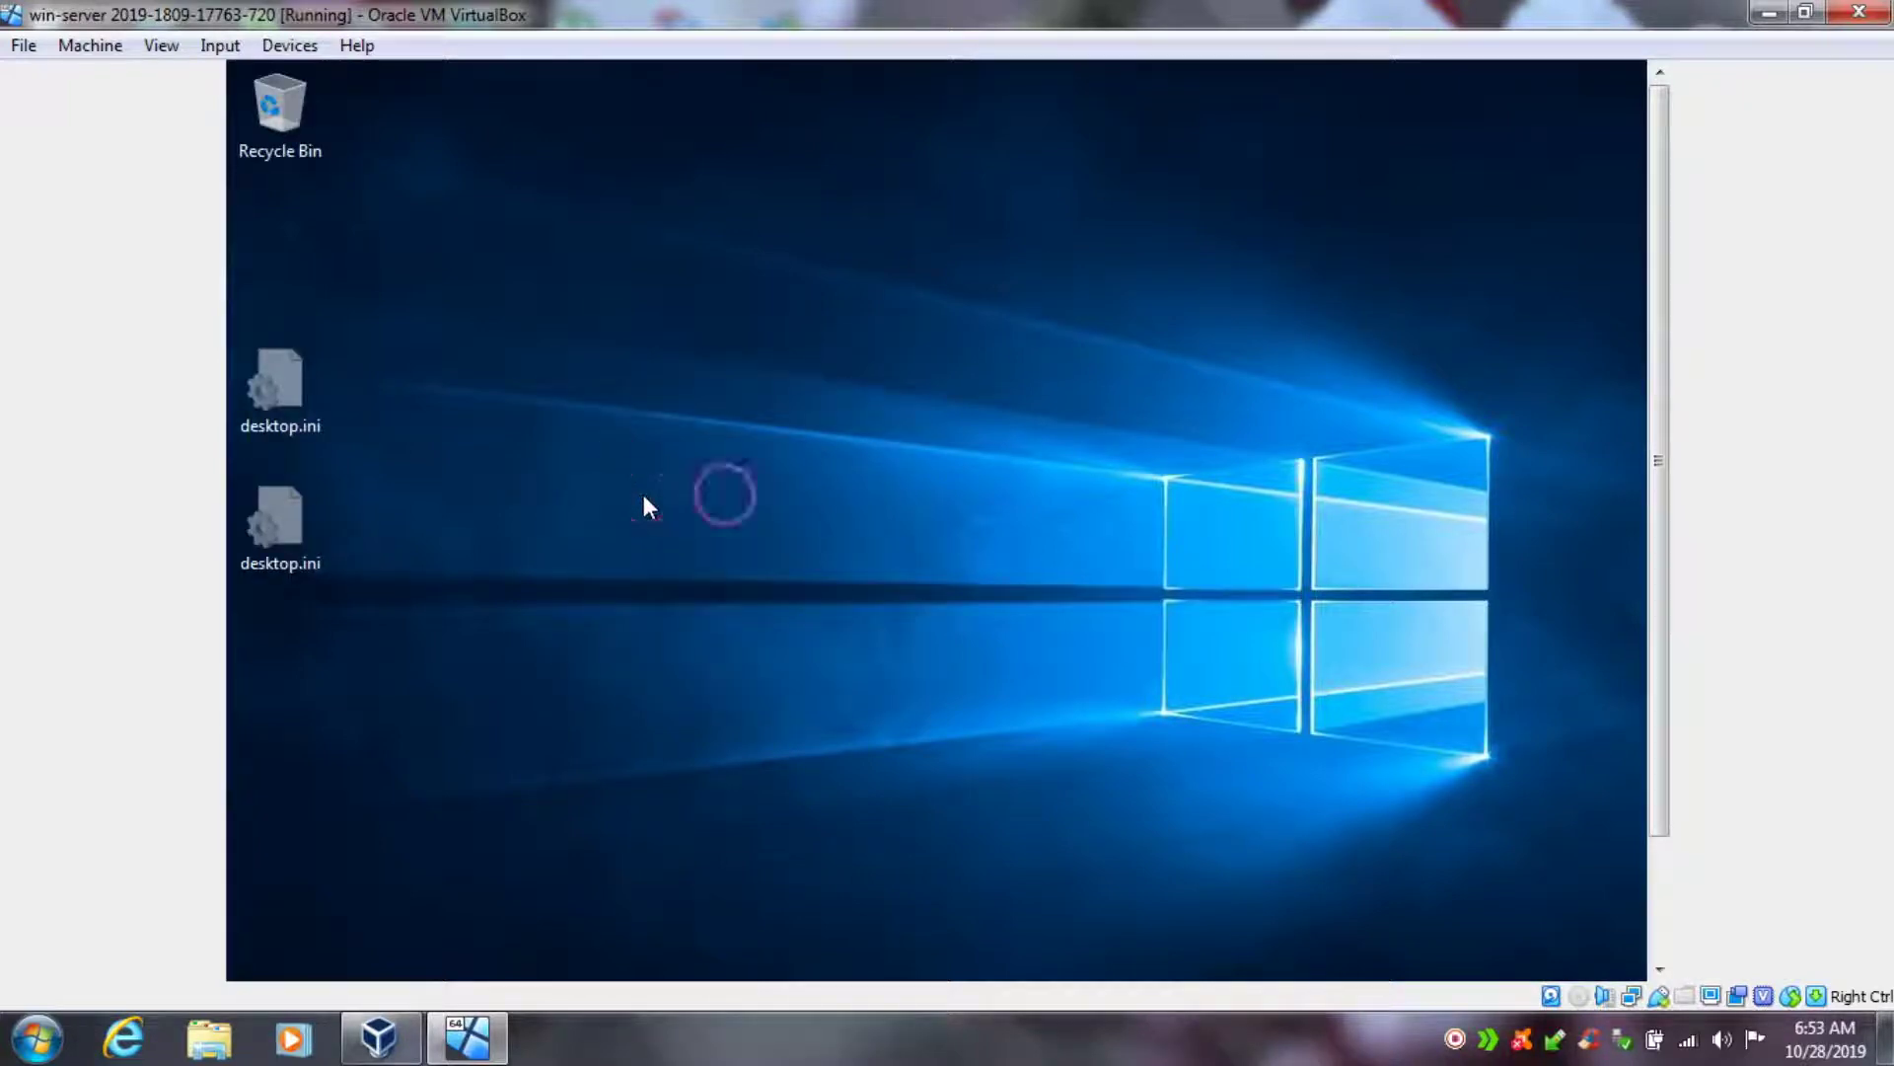
drag(1657, 353, 1625, 634)
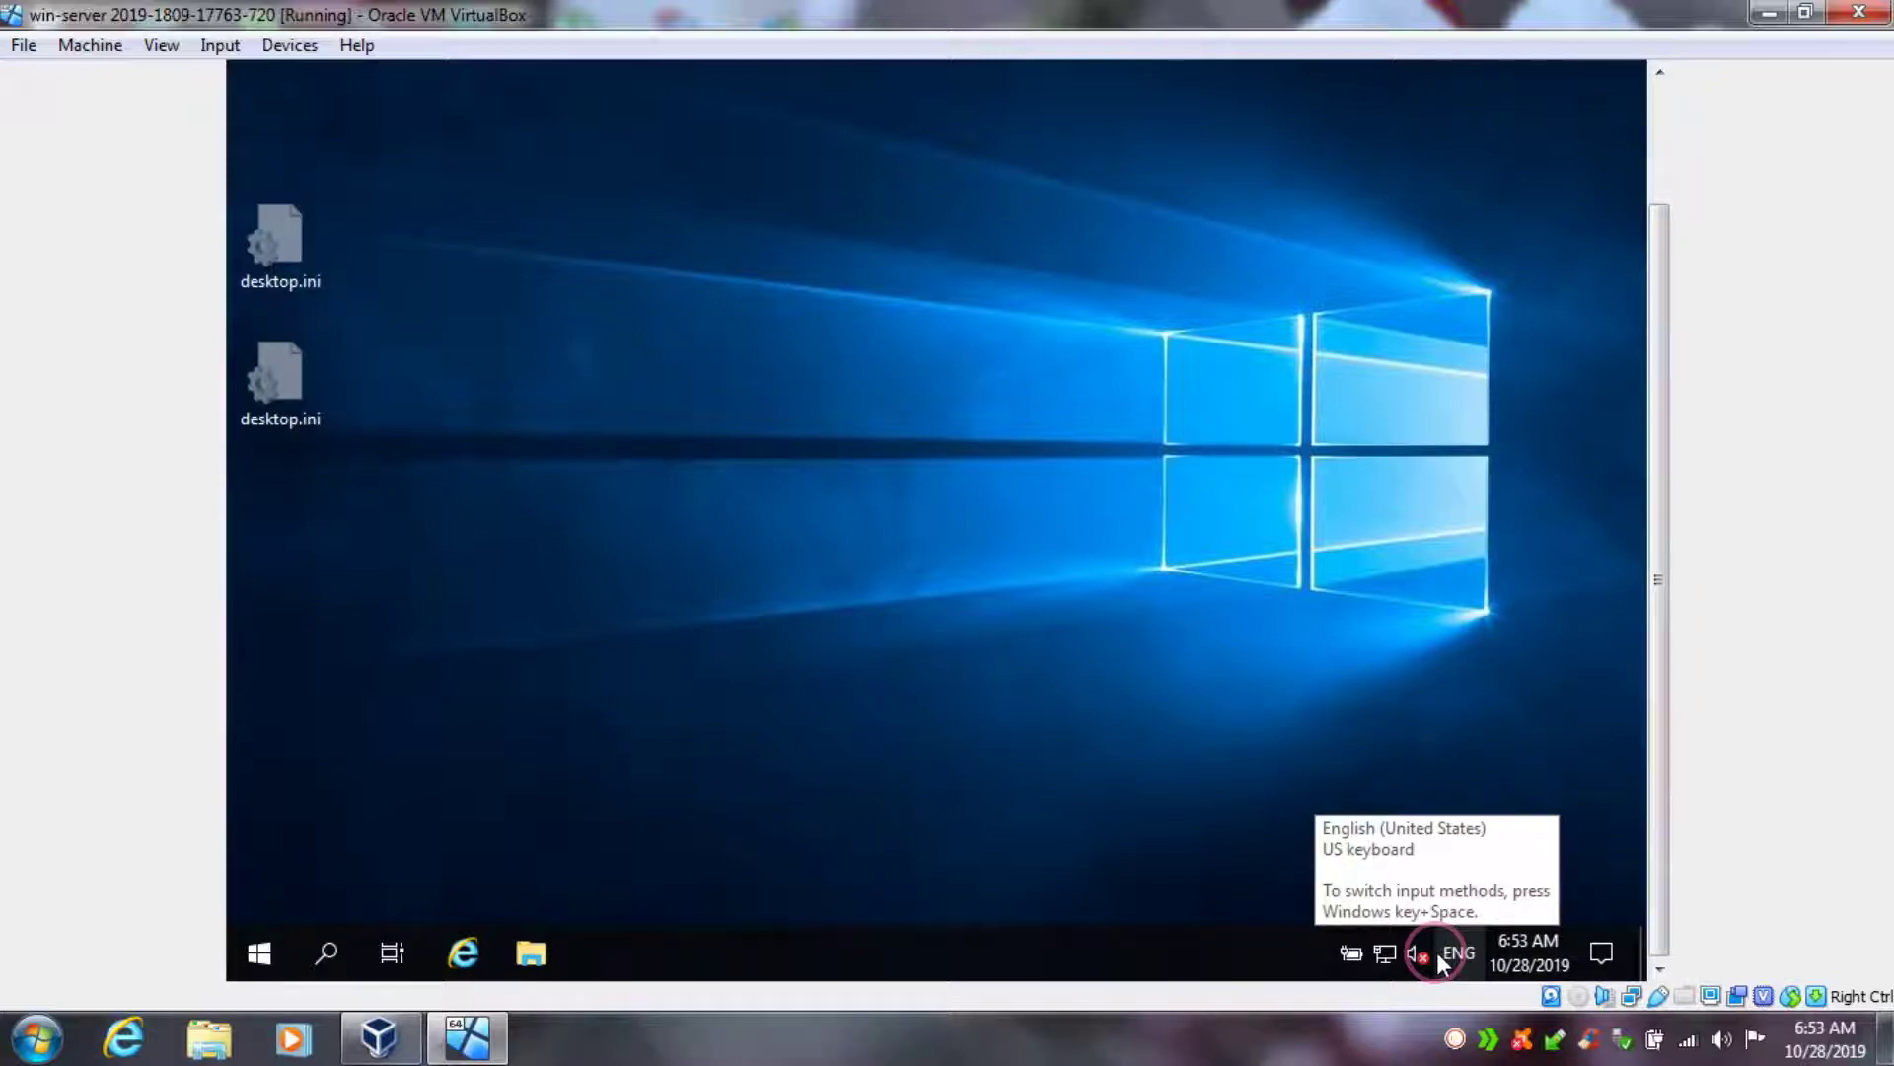
Search the Start menu for 'icon' and open Themes and related settings
click(260, 953)
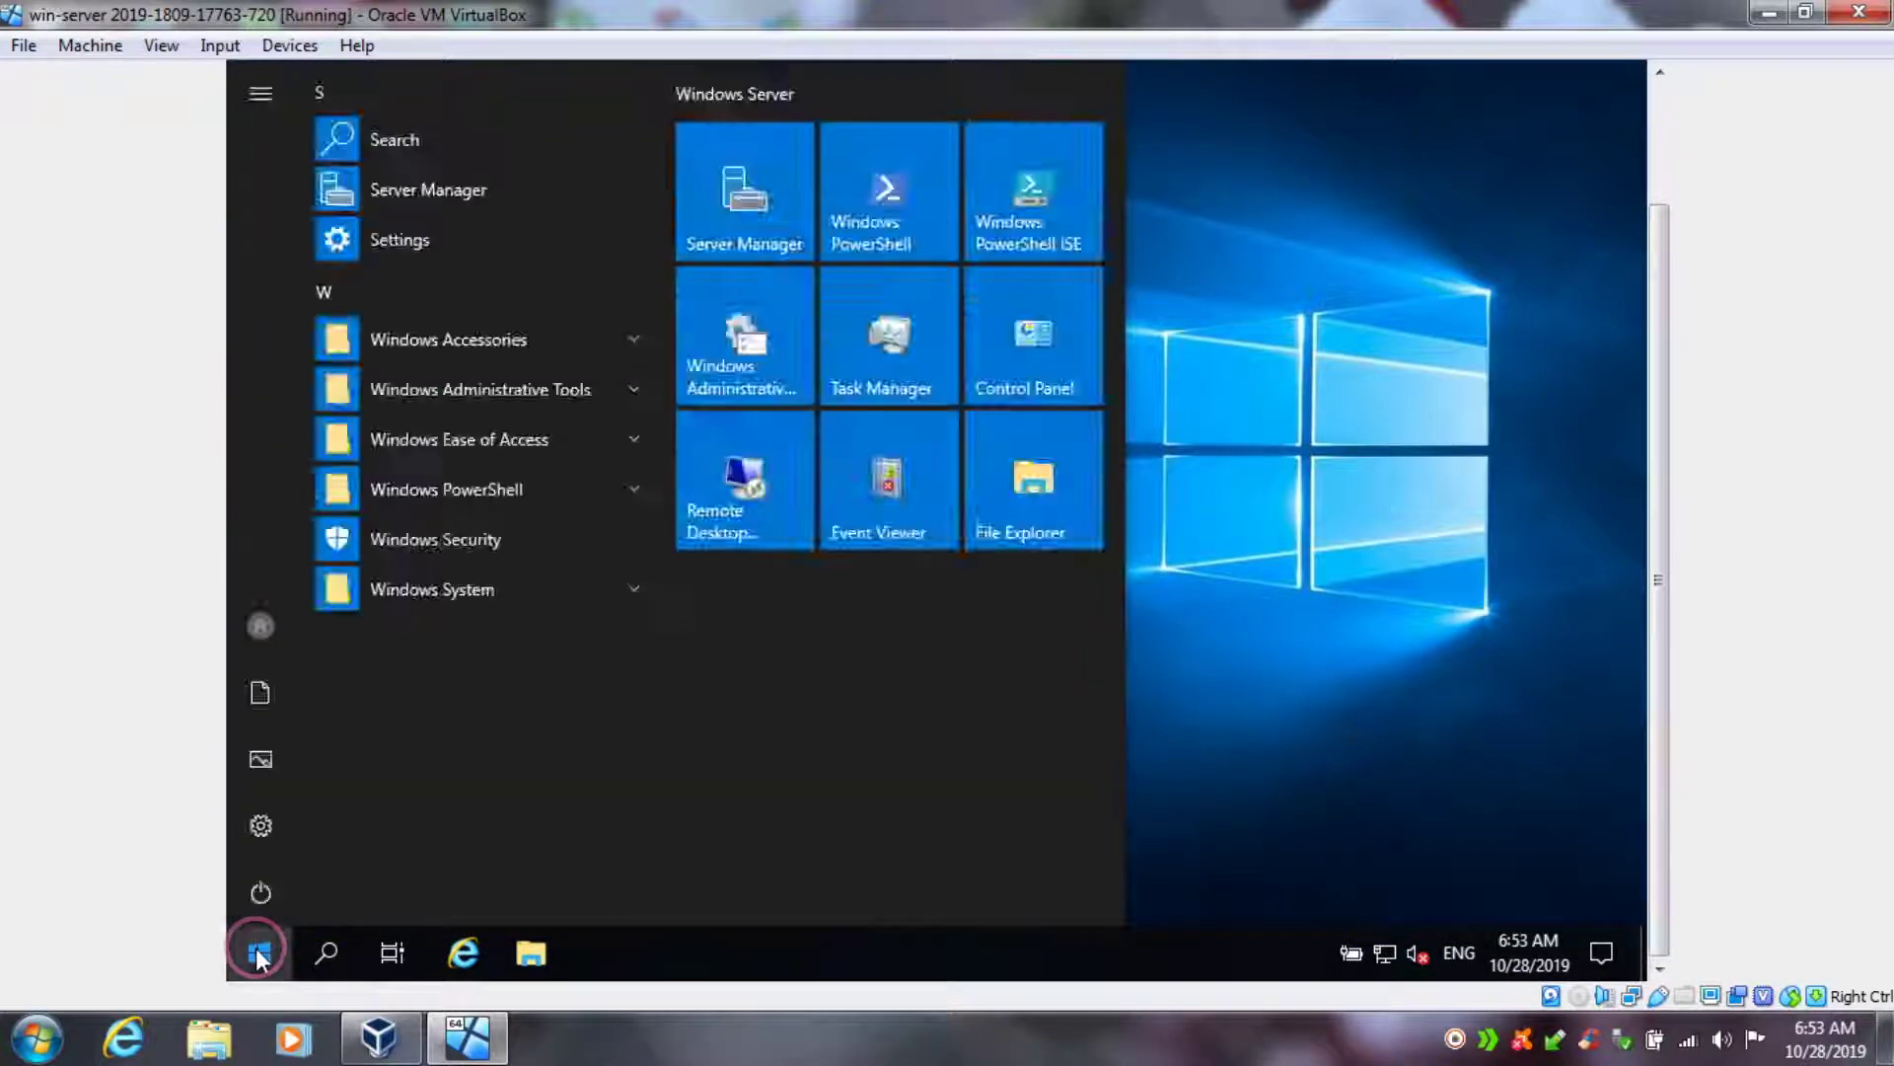
click(331, 949)
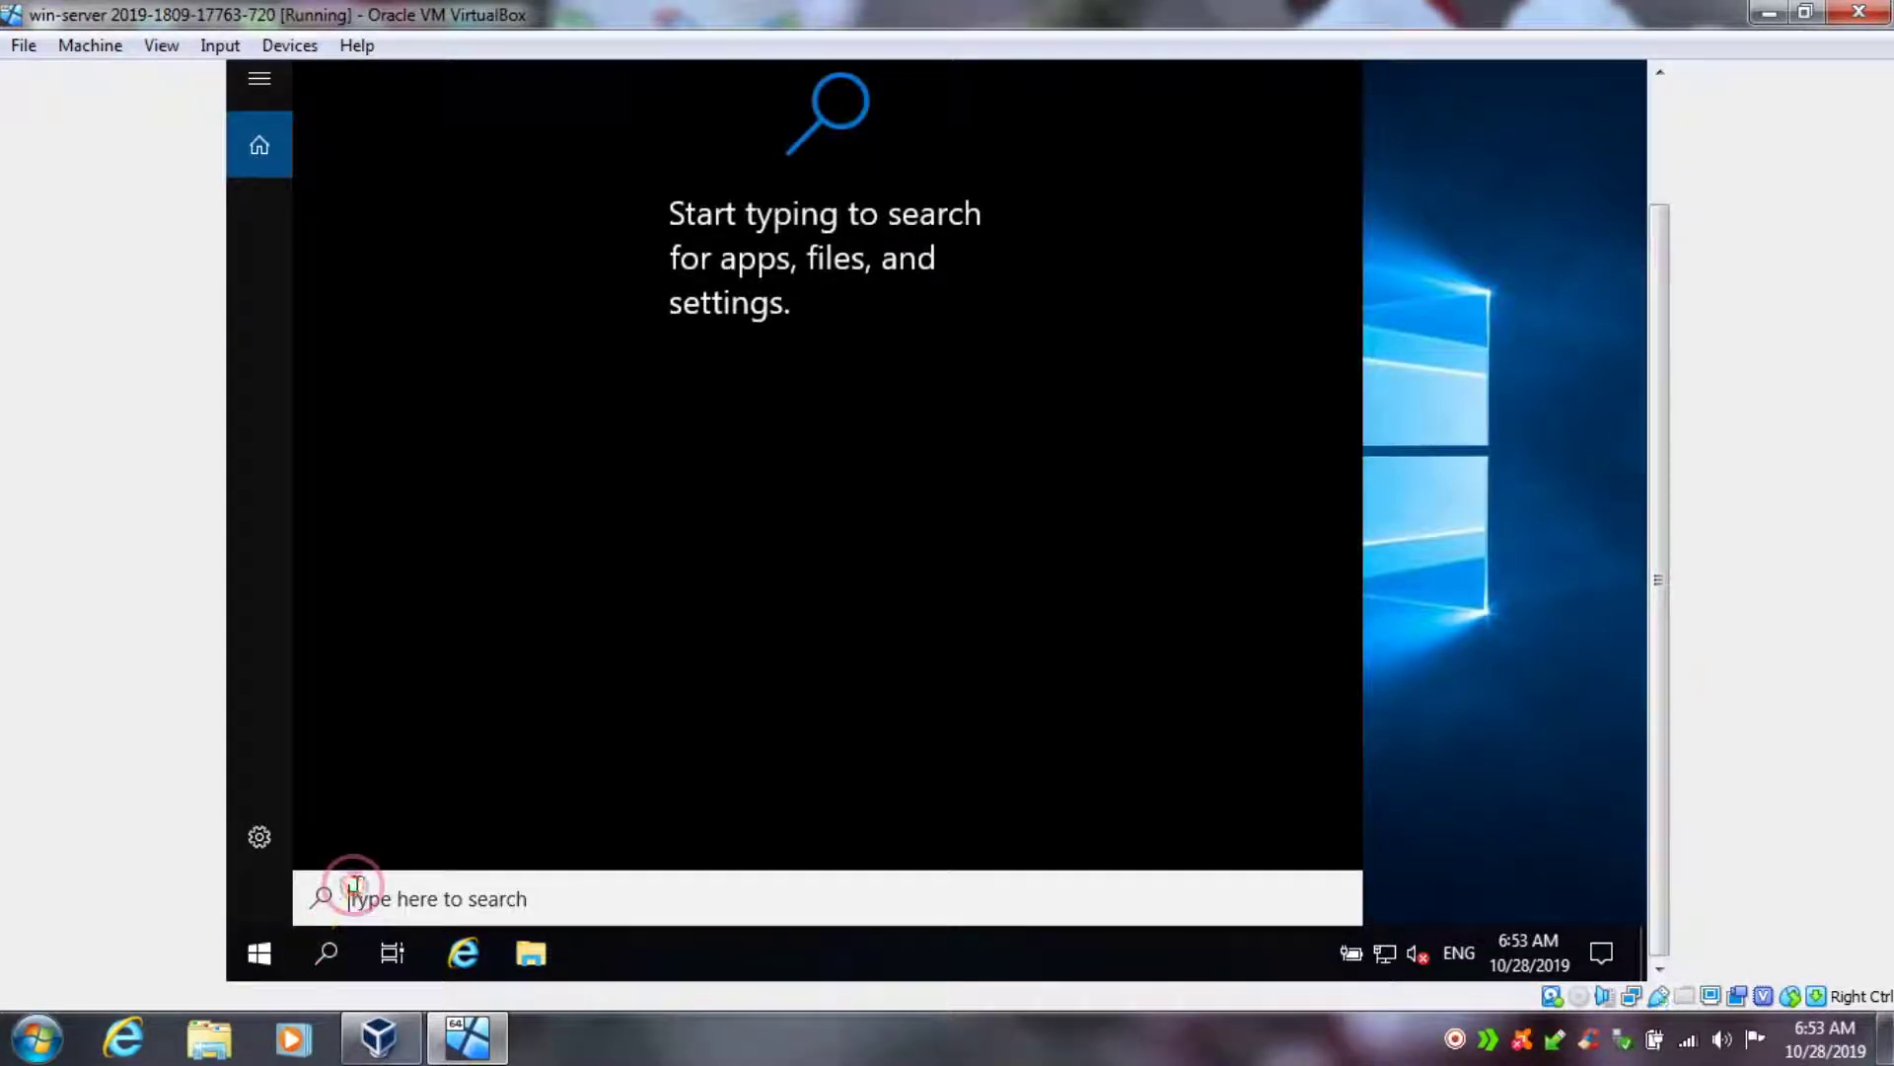
click(356, 893)
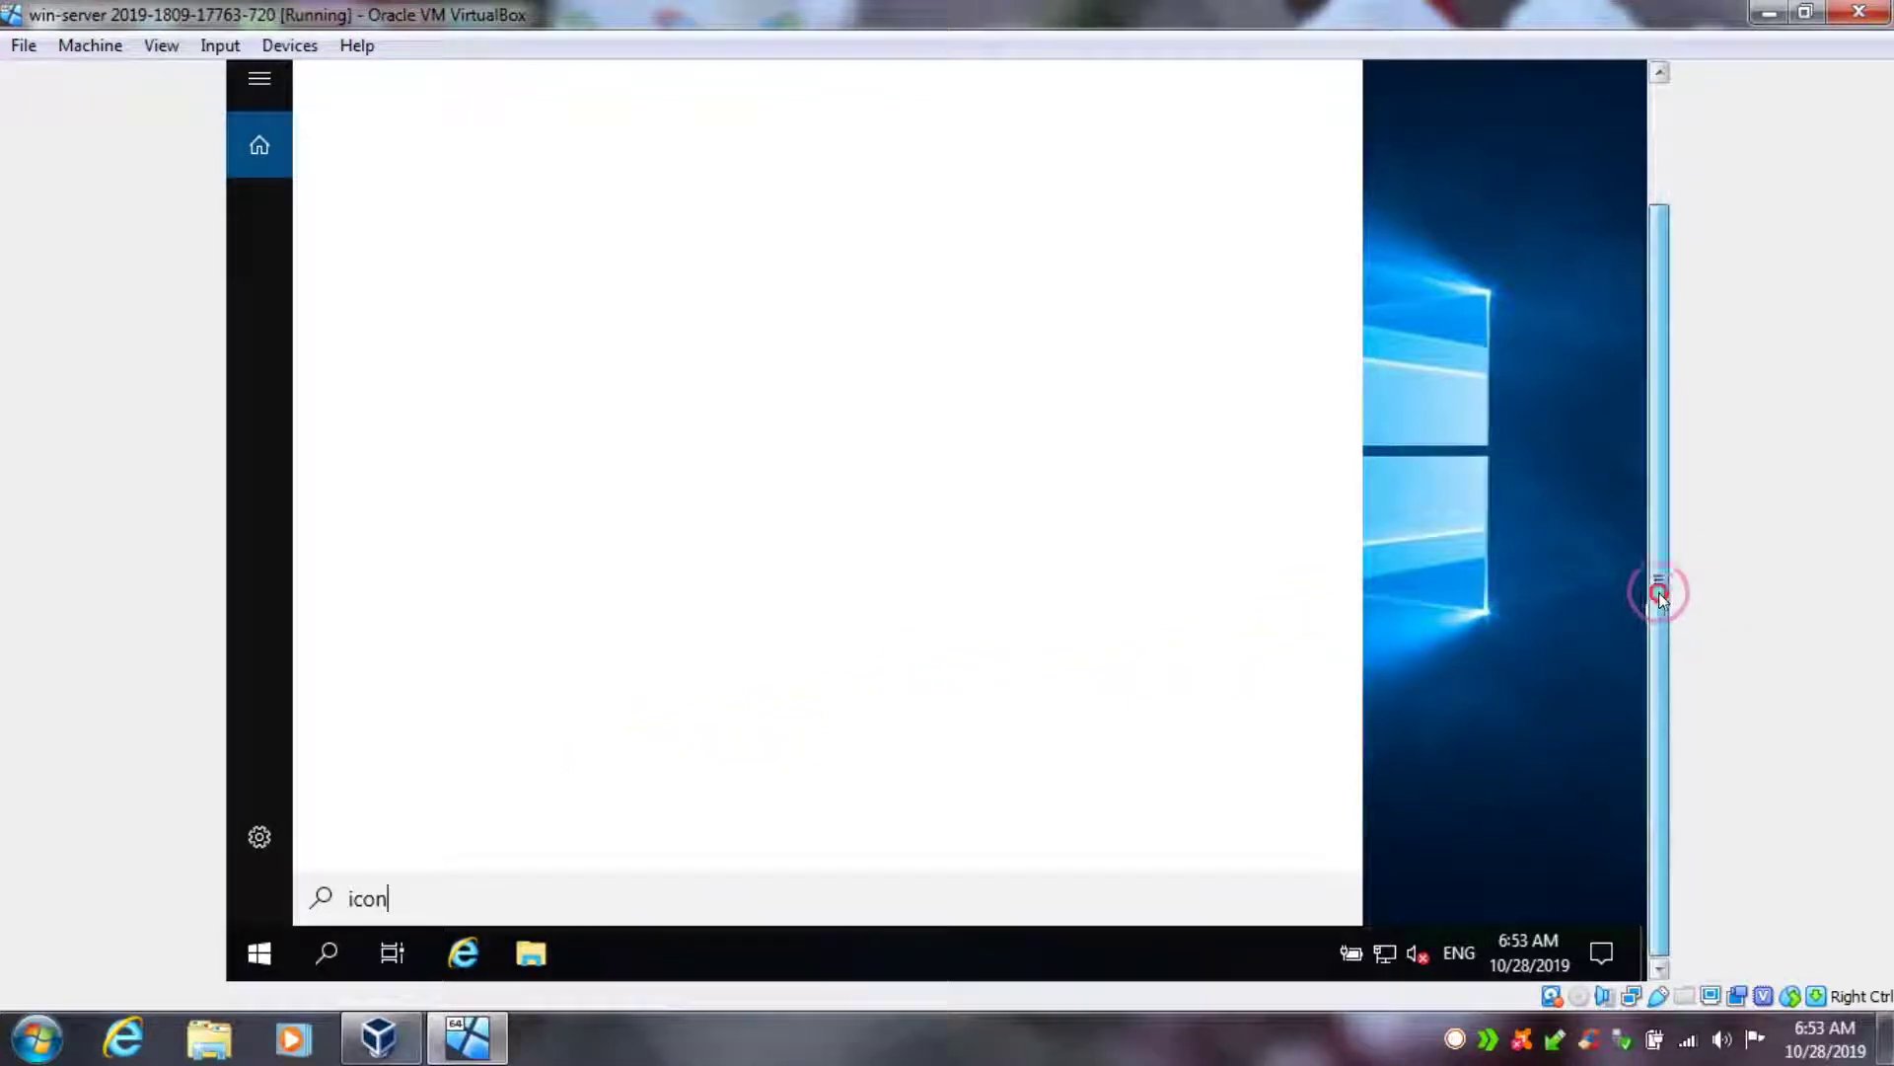
mouse_move(1660, 592)
mouse_down()
mouse_move(1642, 459)
mouse_move(1634, 570)
mouse_up()
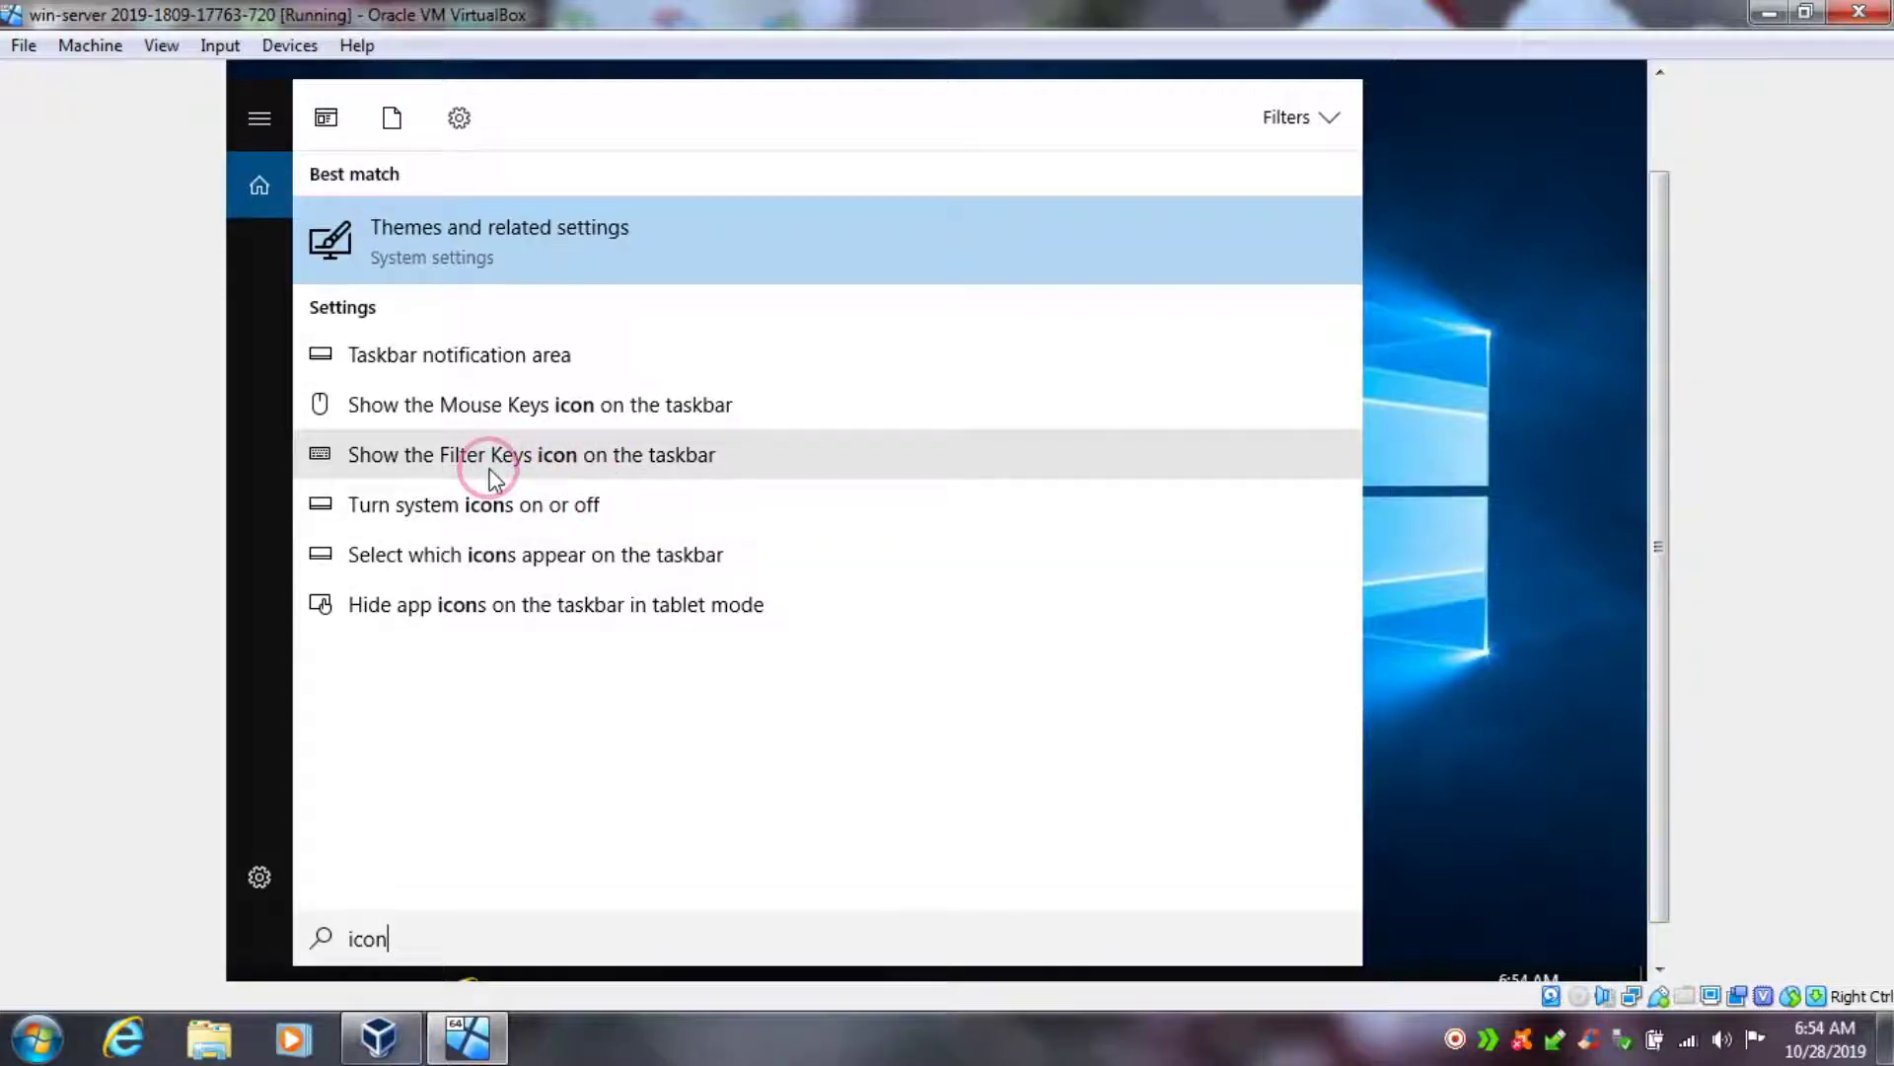
click(446, 247)
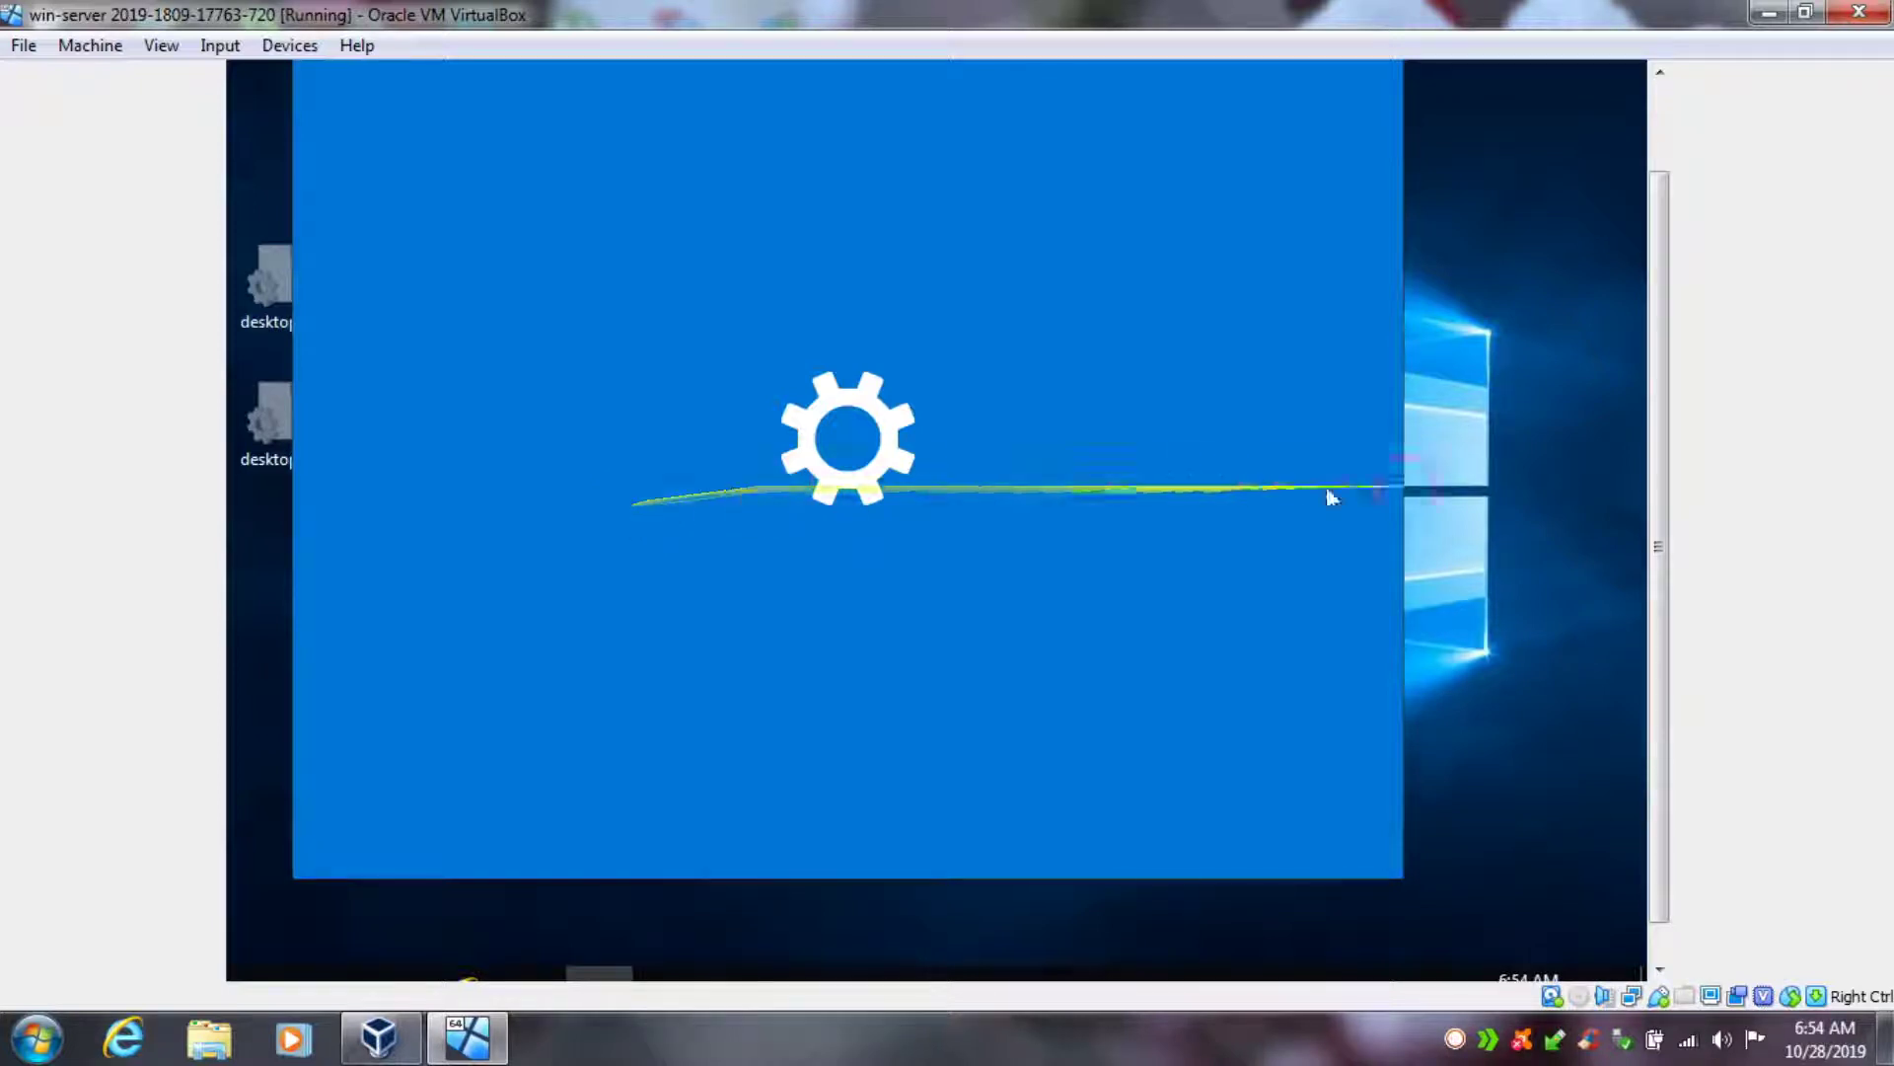
drag(1666, 447, 1643, 589)
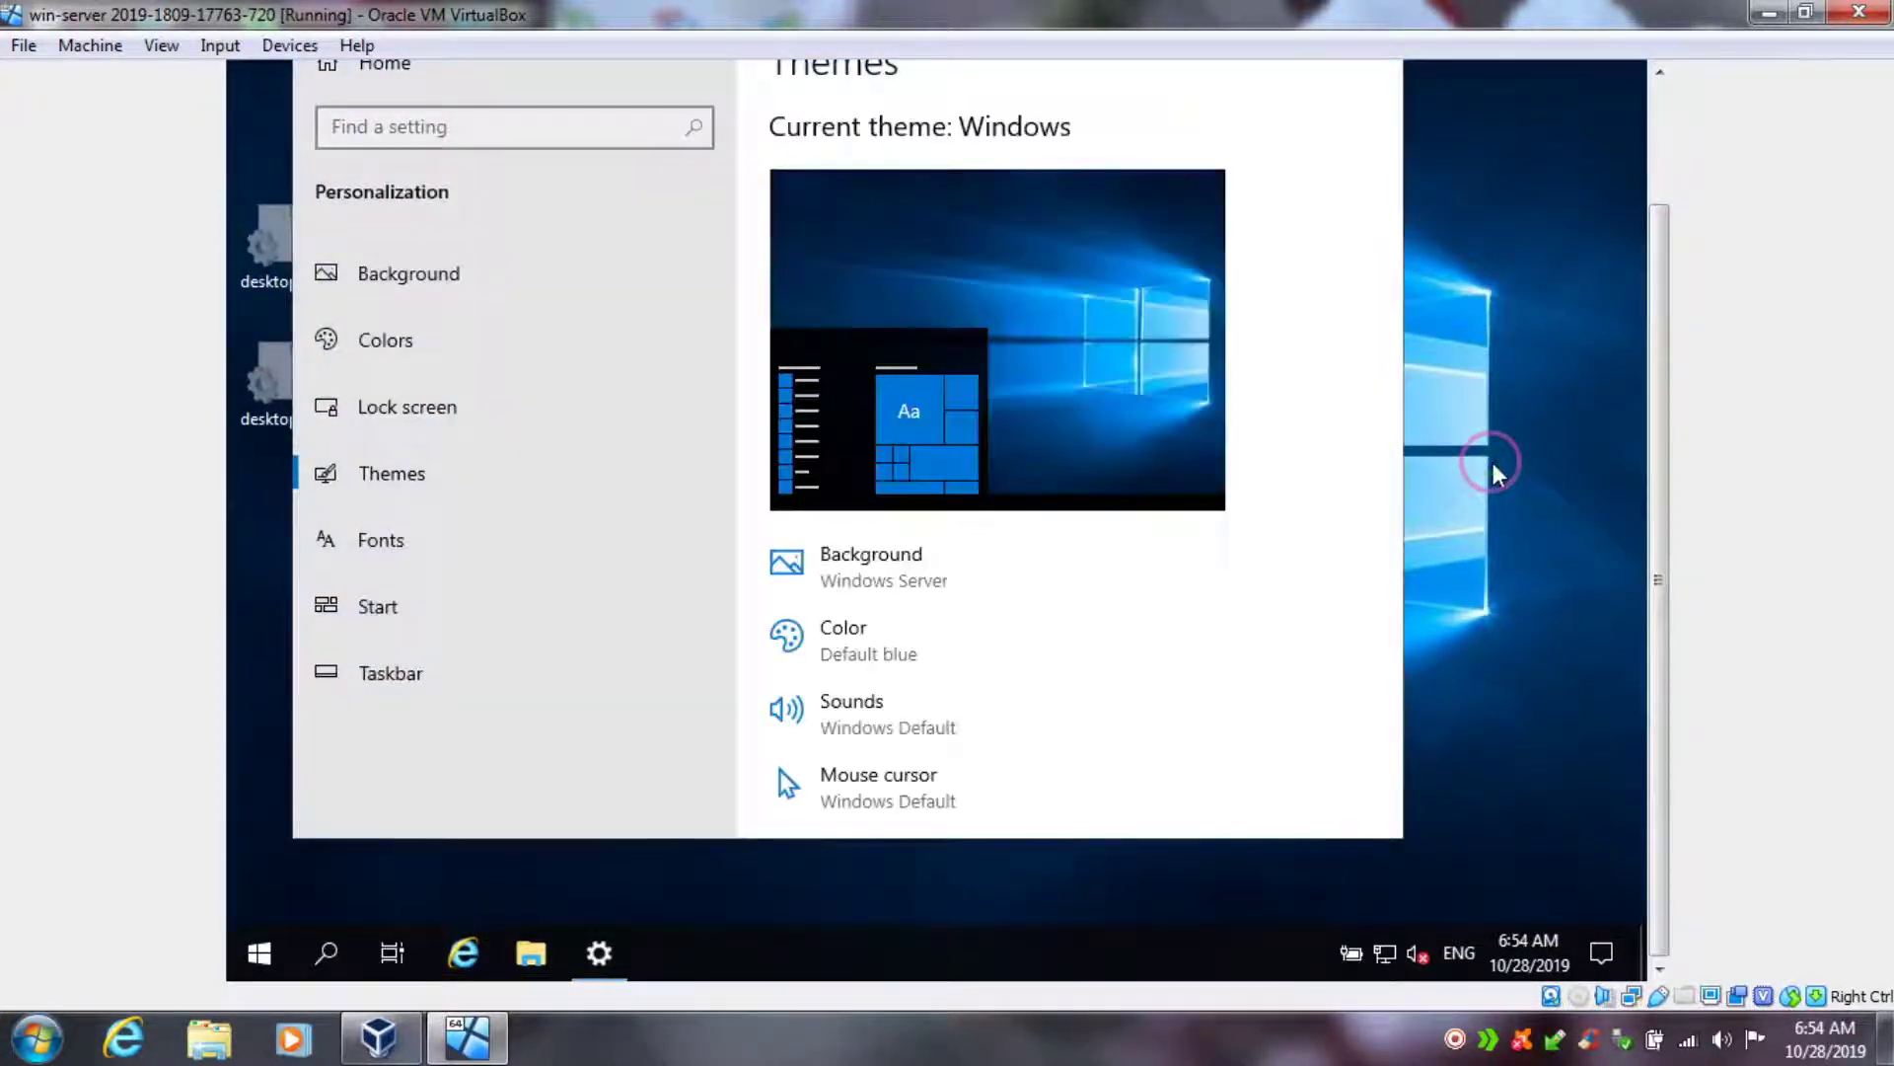
Dismiss the guest desktop menu and go back to the Settings window's Themes page
right_click(1494, 471)
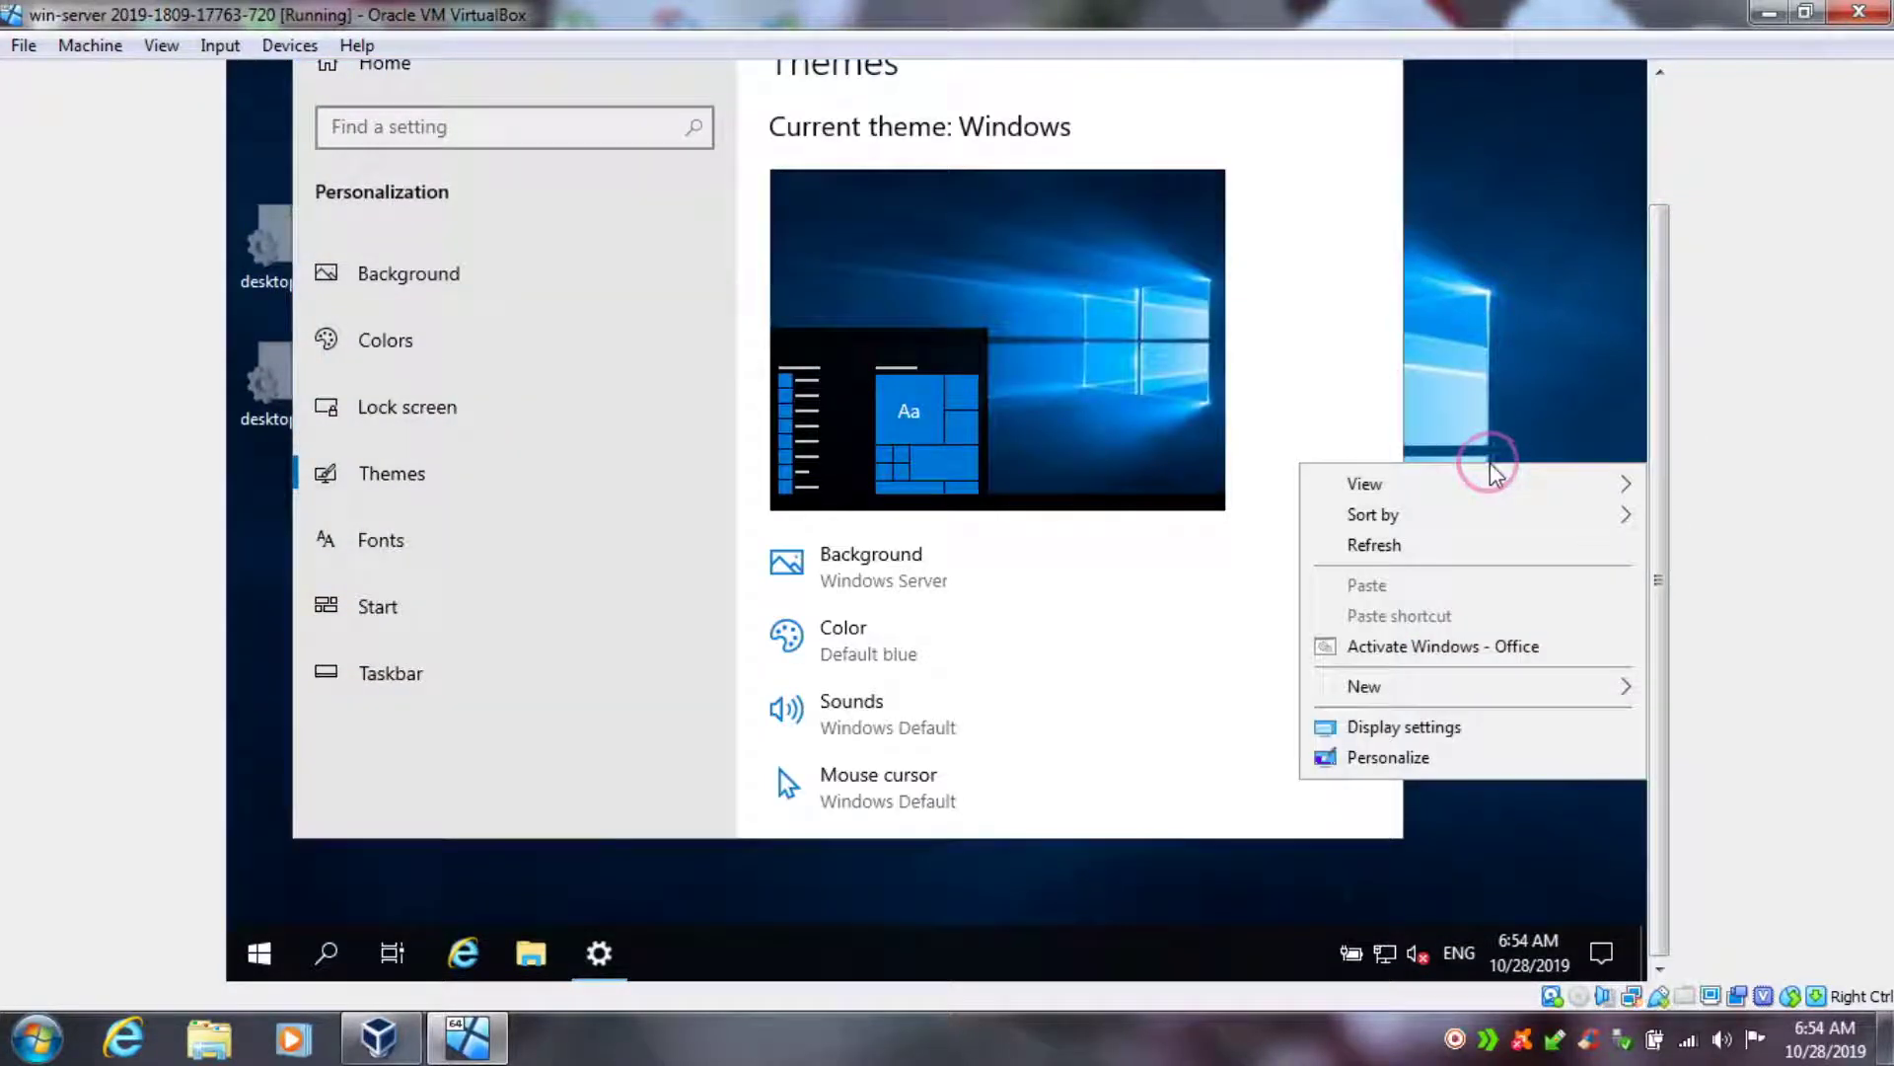
click(1480, 277)
click(1350, 383)
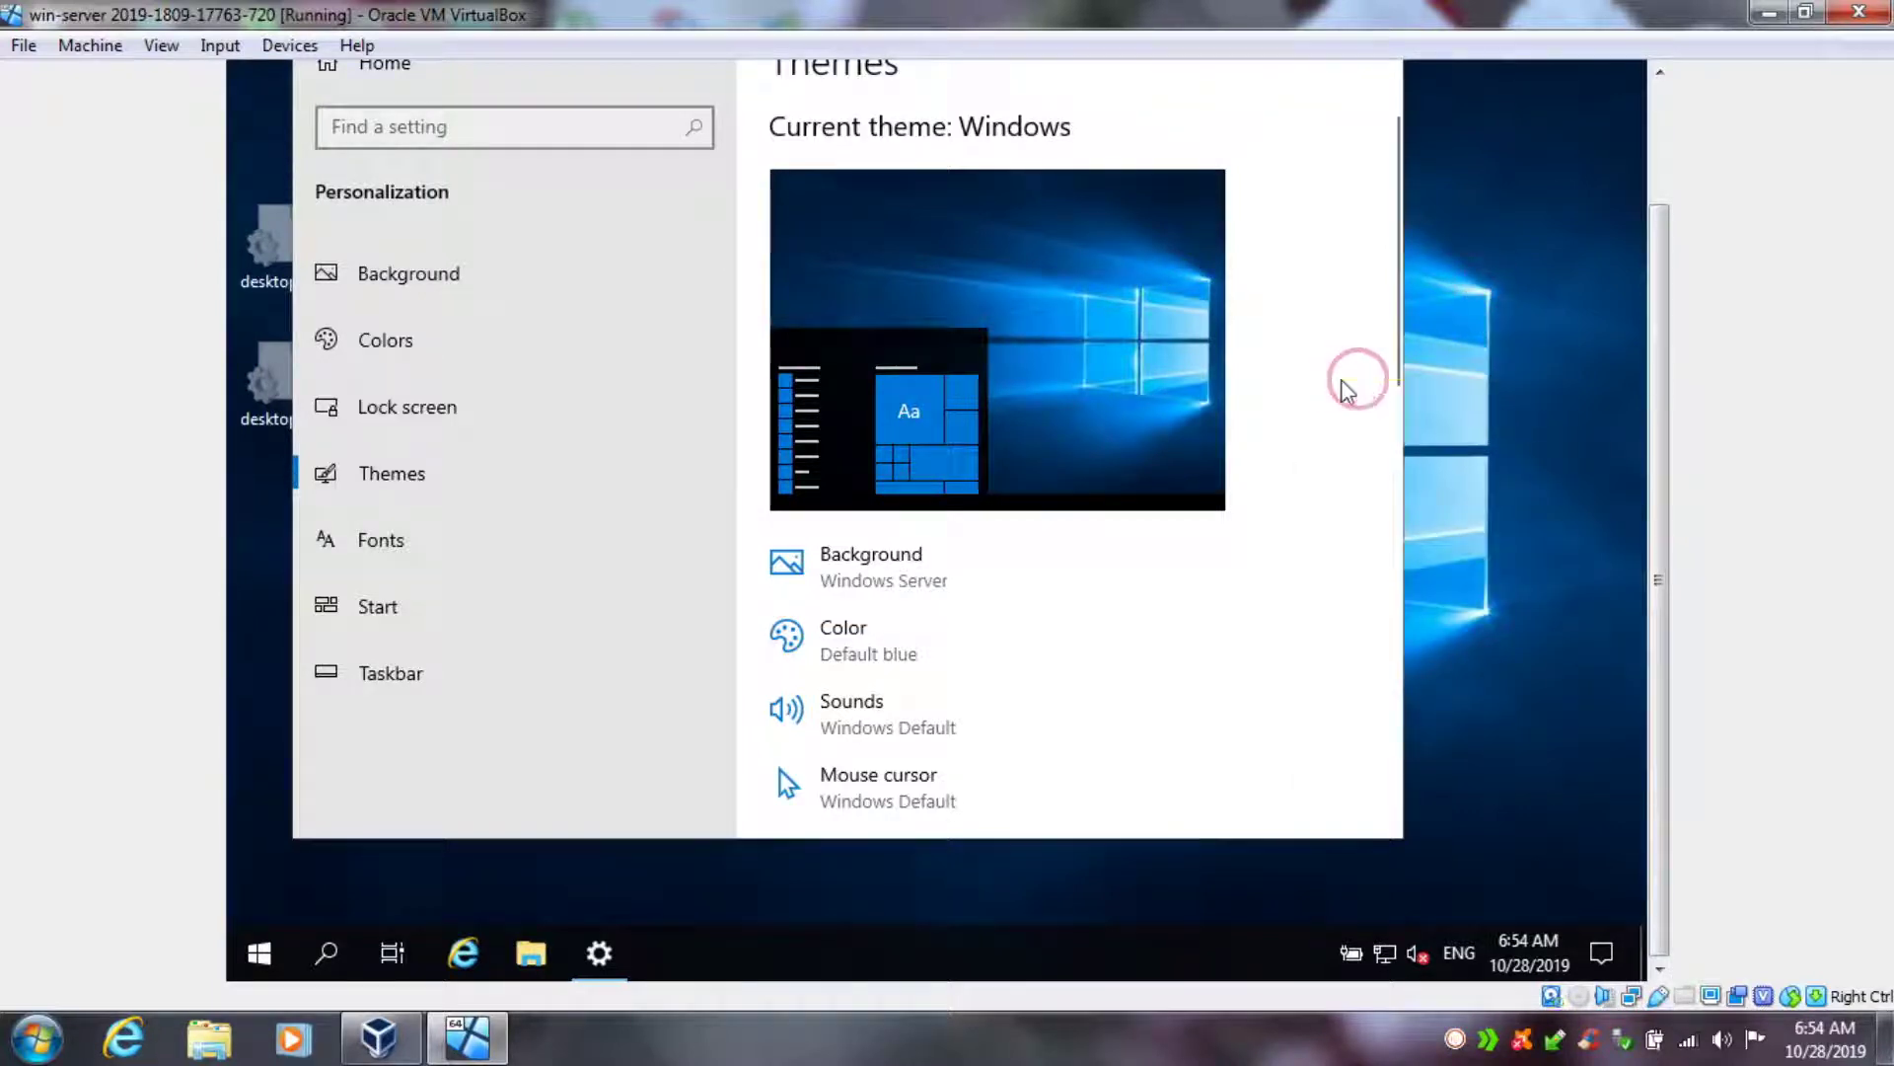
drag(1391, 345, 1399, 811)
In Desktop icon settings, enable Computer, User's Files, Control Panel and Network icons and confirm
click(825, 621)
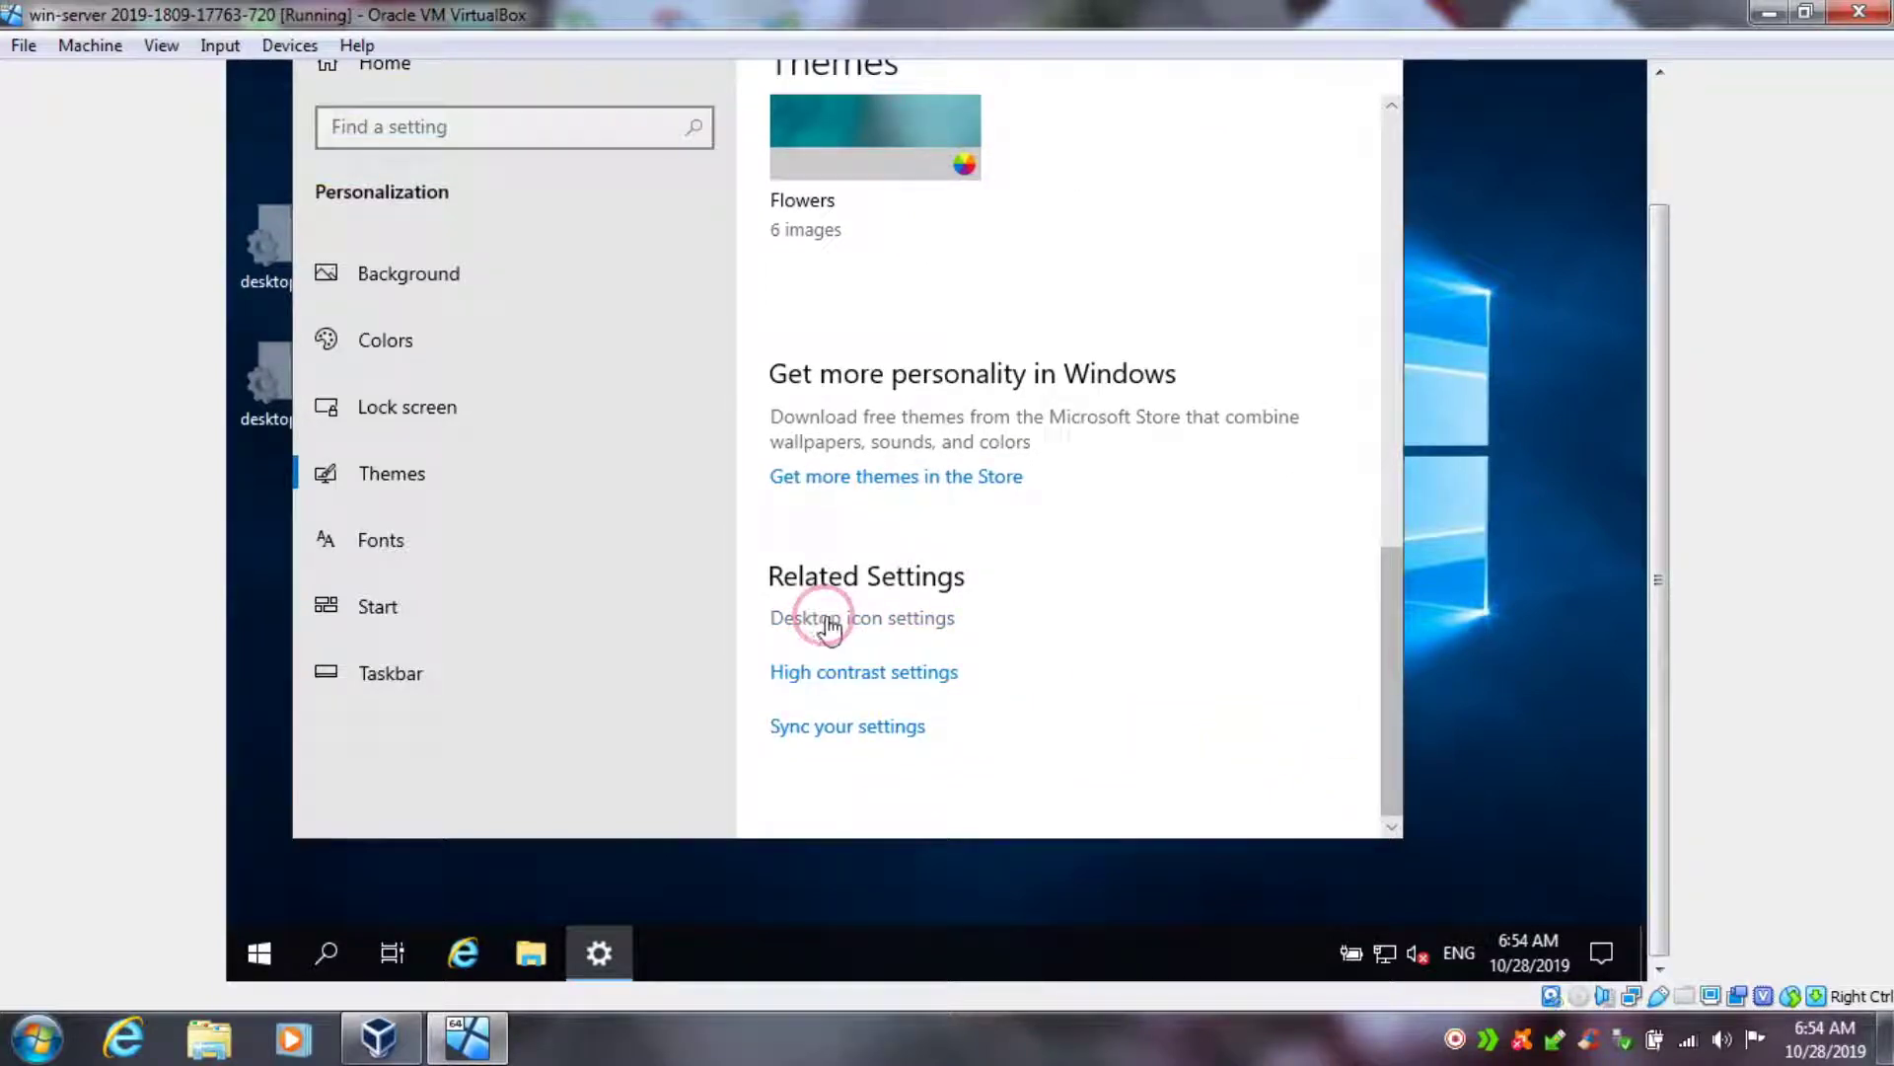
click(460, 233)
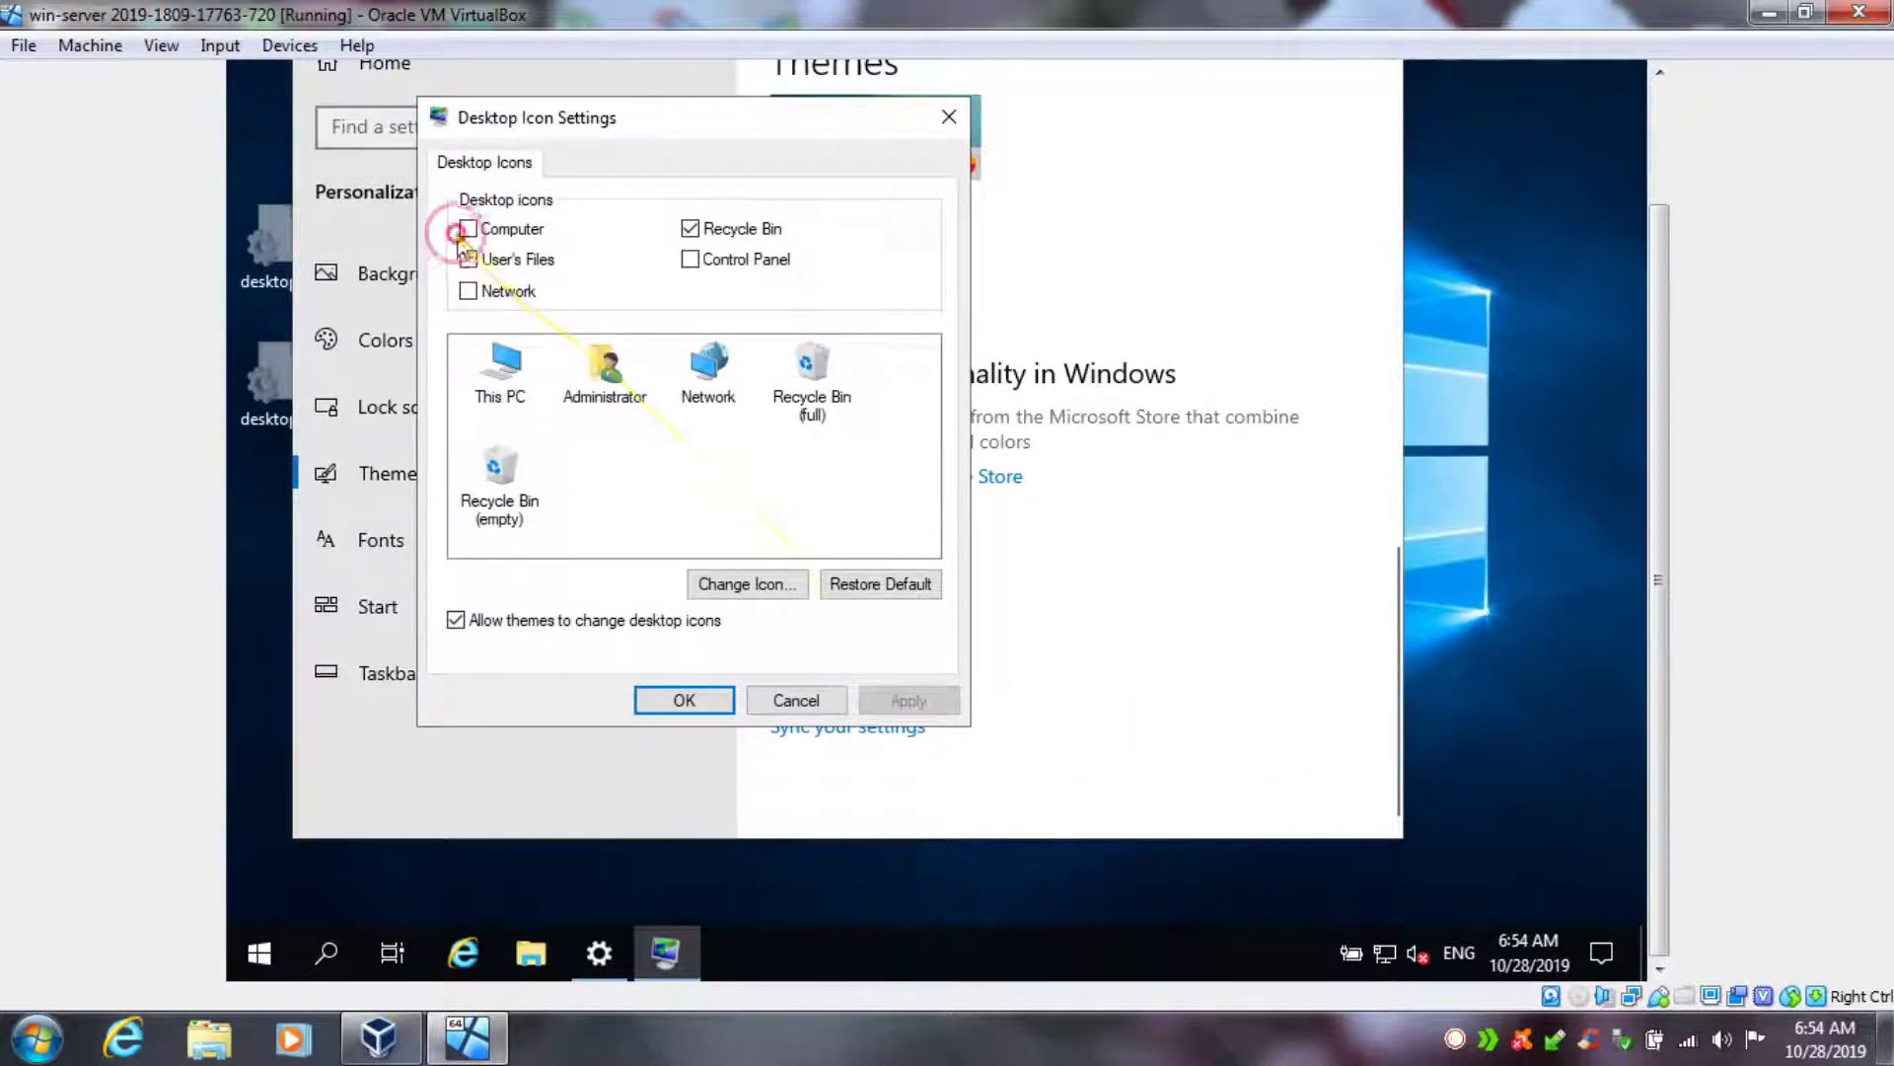
click(469, 229)
click(468, 259)
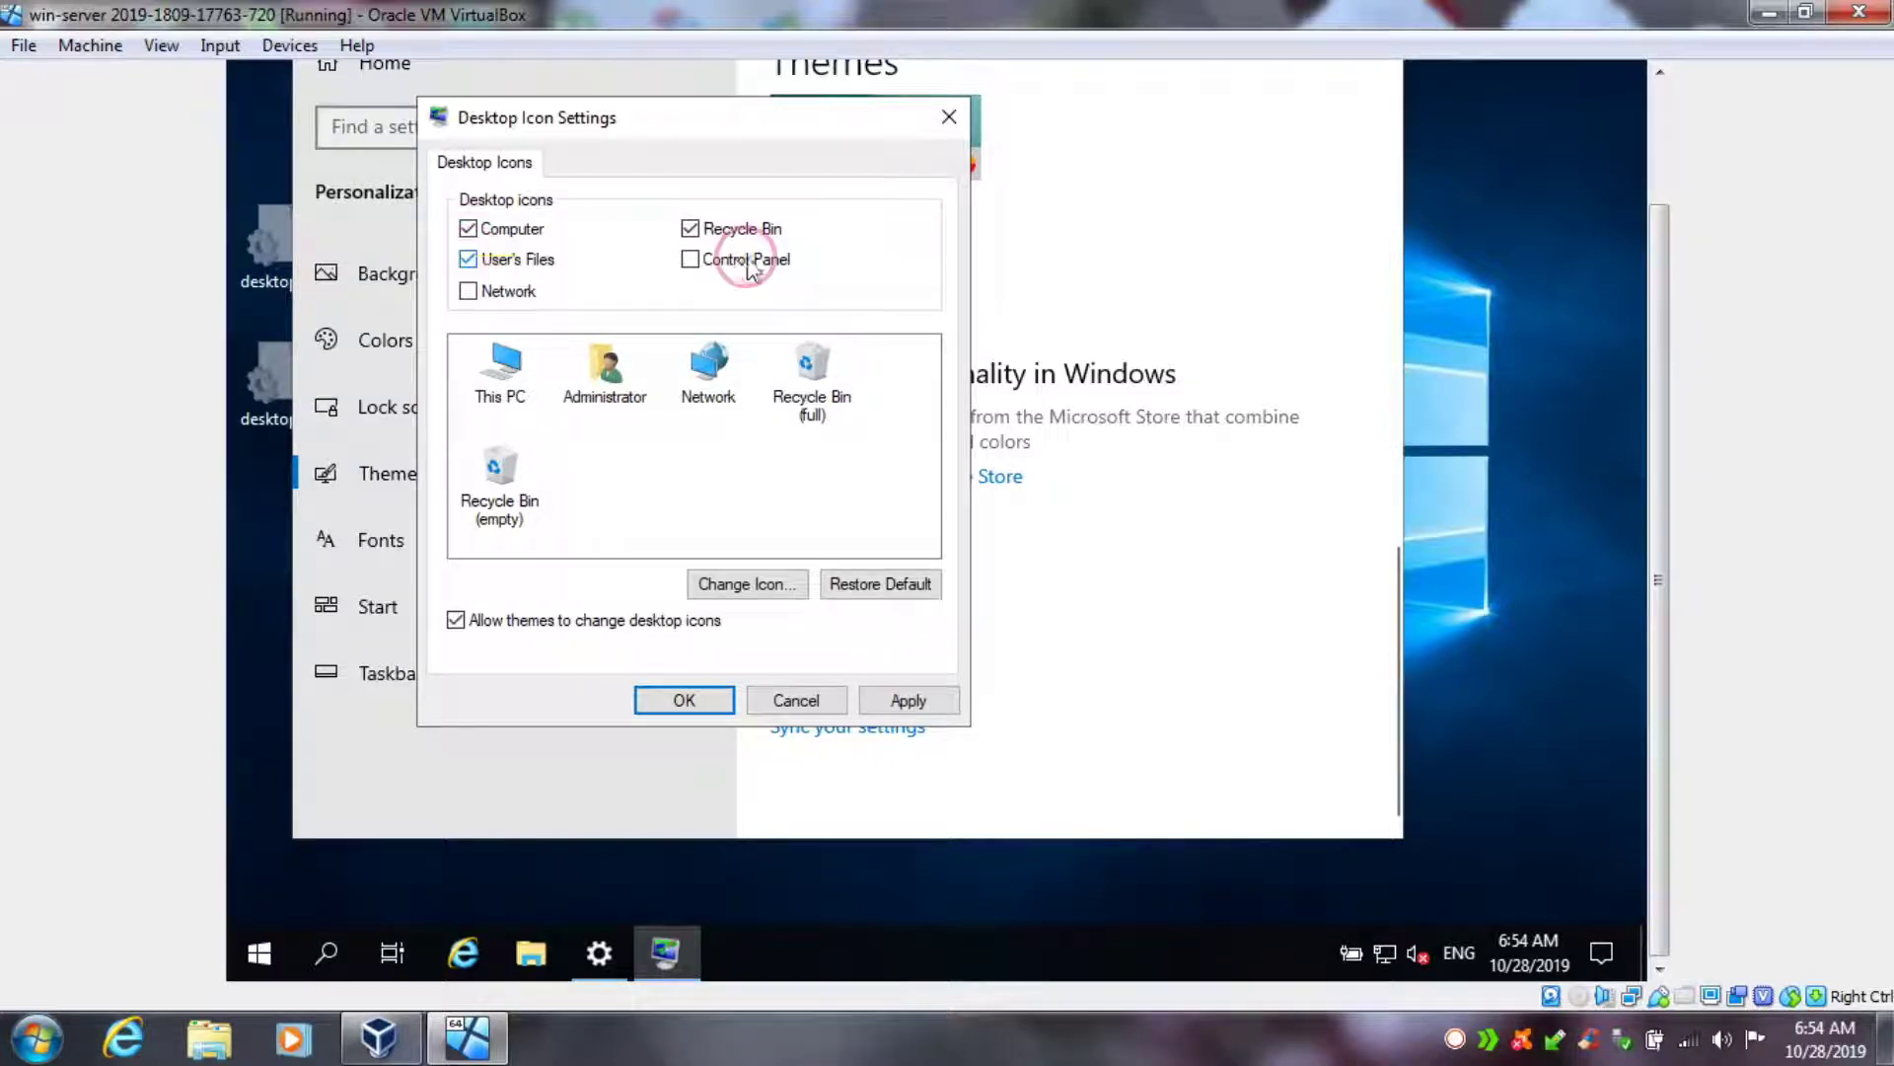
click(749, 264)
click(691, 259)
click(496, 294)
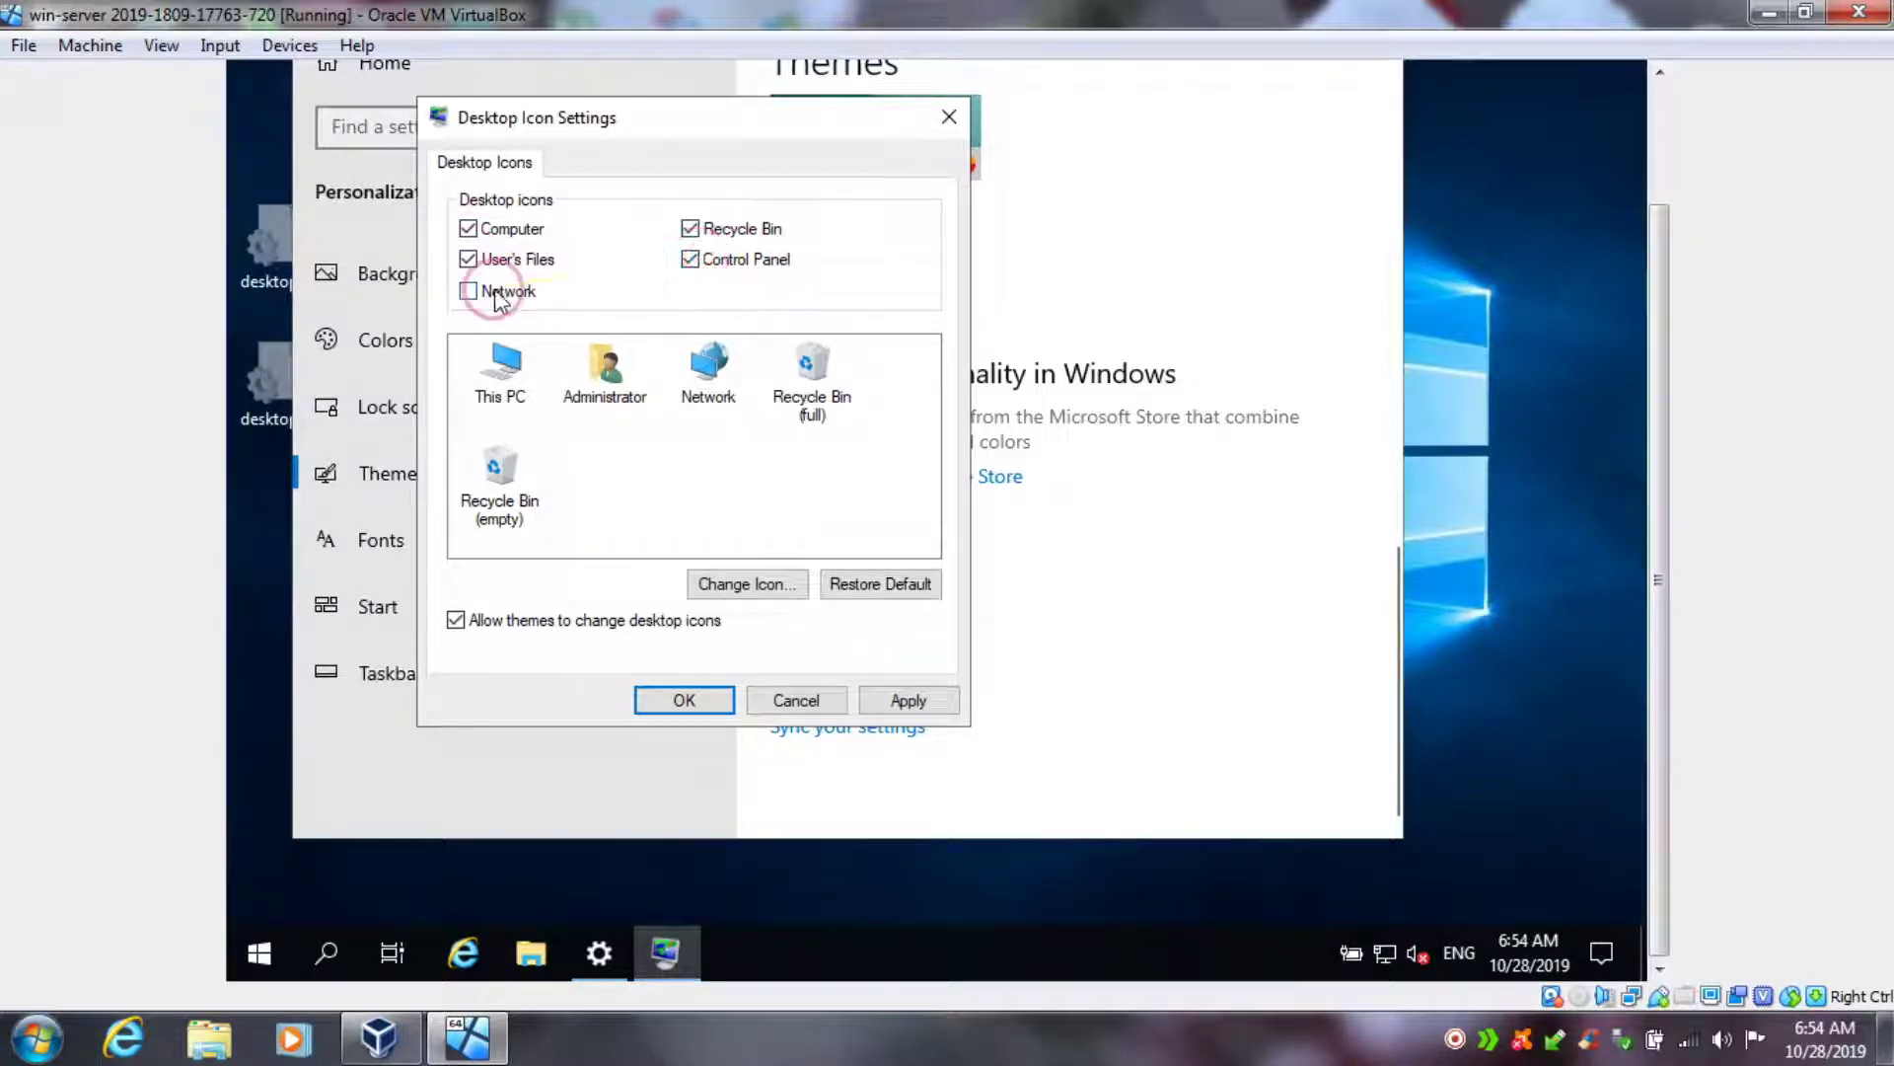
click(667, 708)
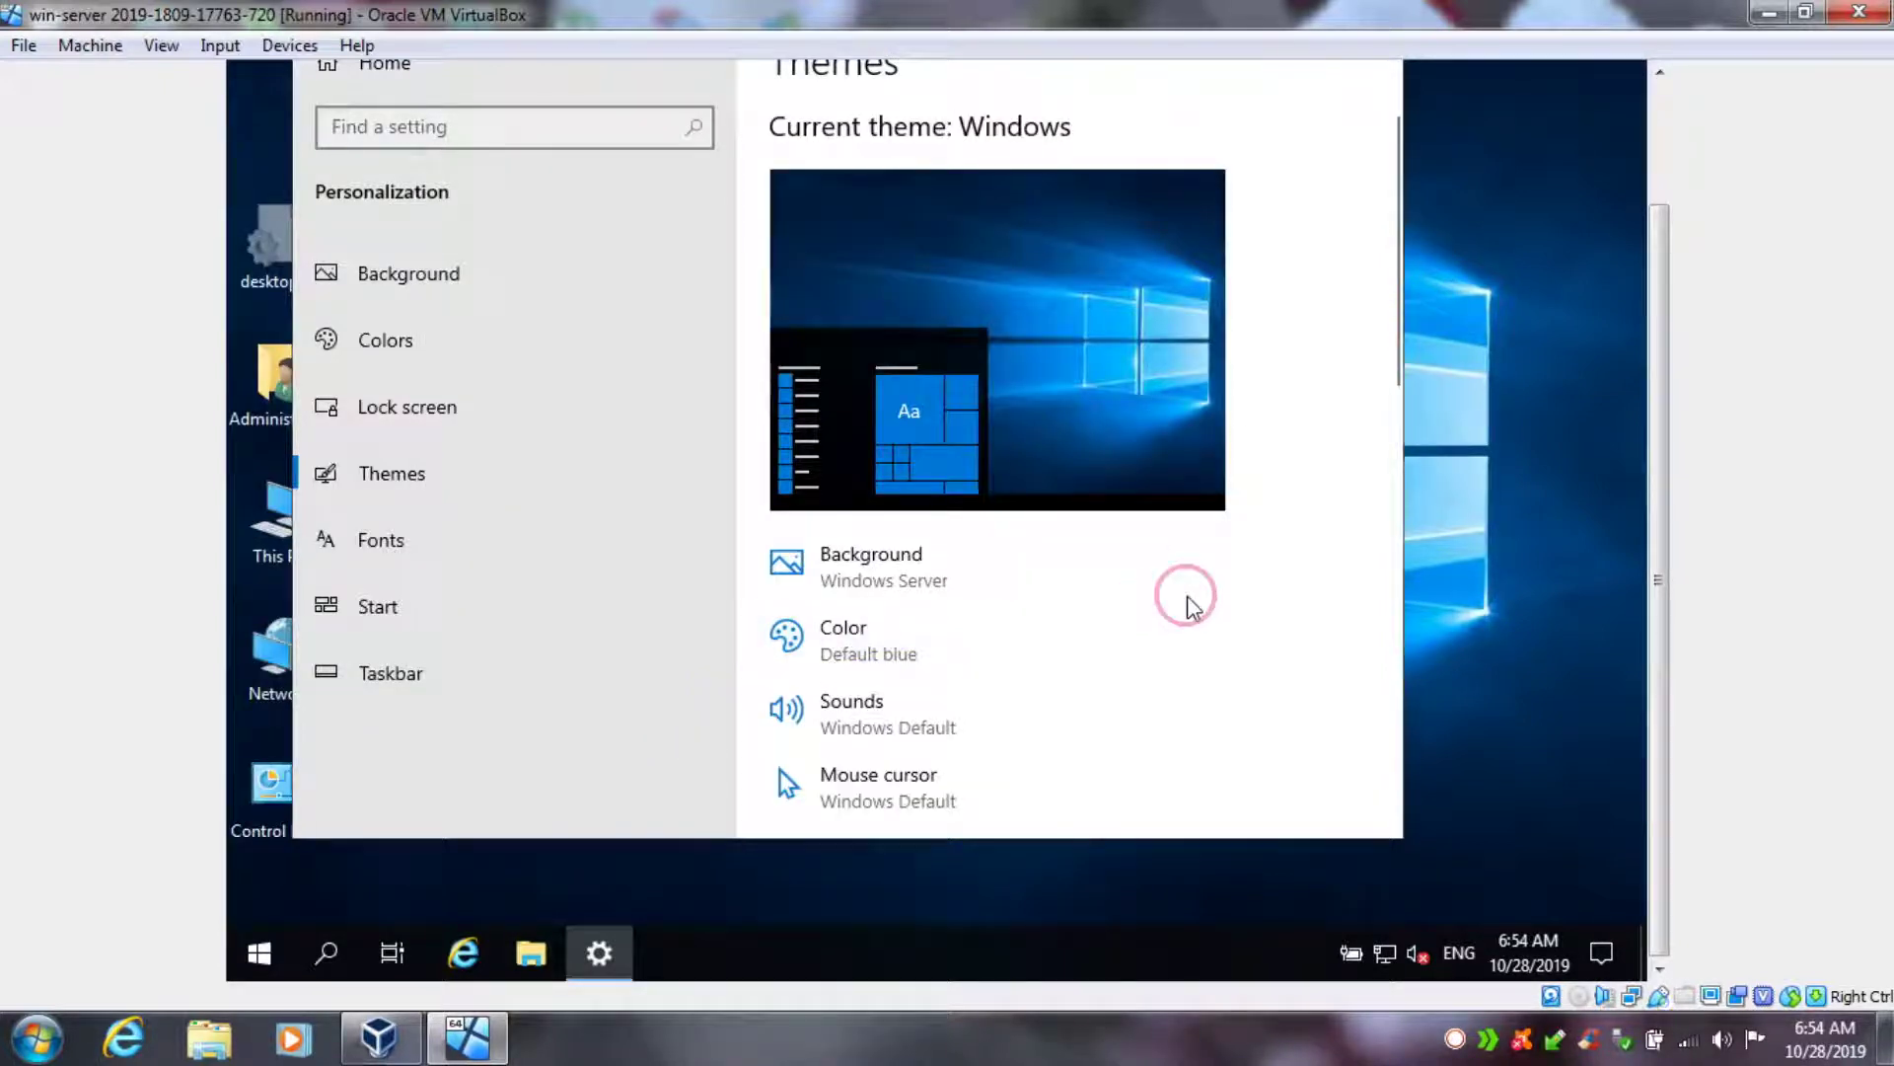
drag(1666, 580, 1658, 460)
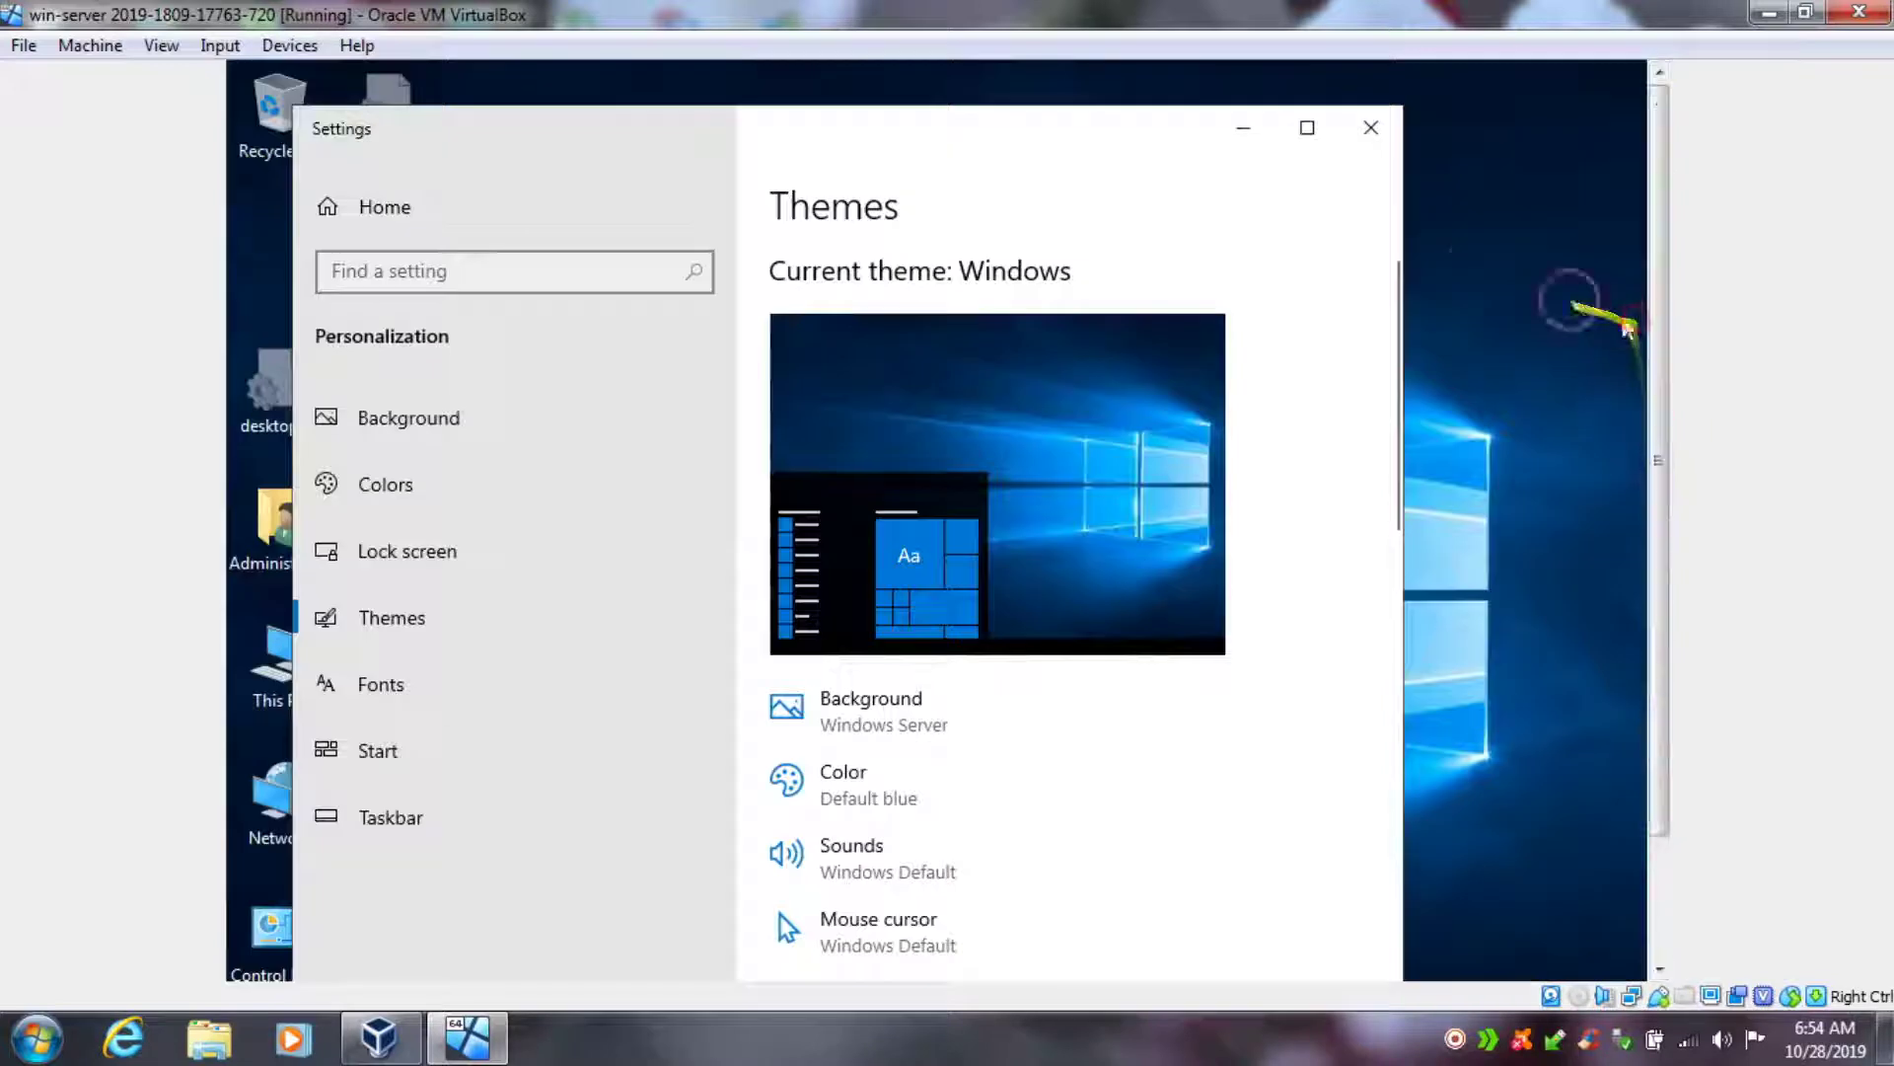
Close Settings and open This PC's Properties, showing Windows Server 2019 Standard with 1.90 GB RAM
click(1370, 135)
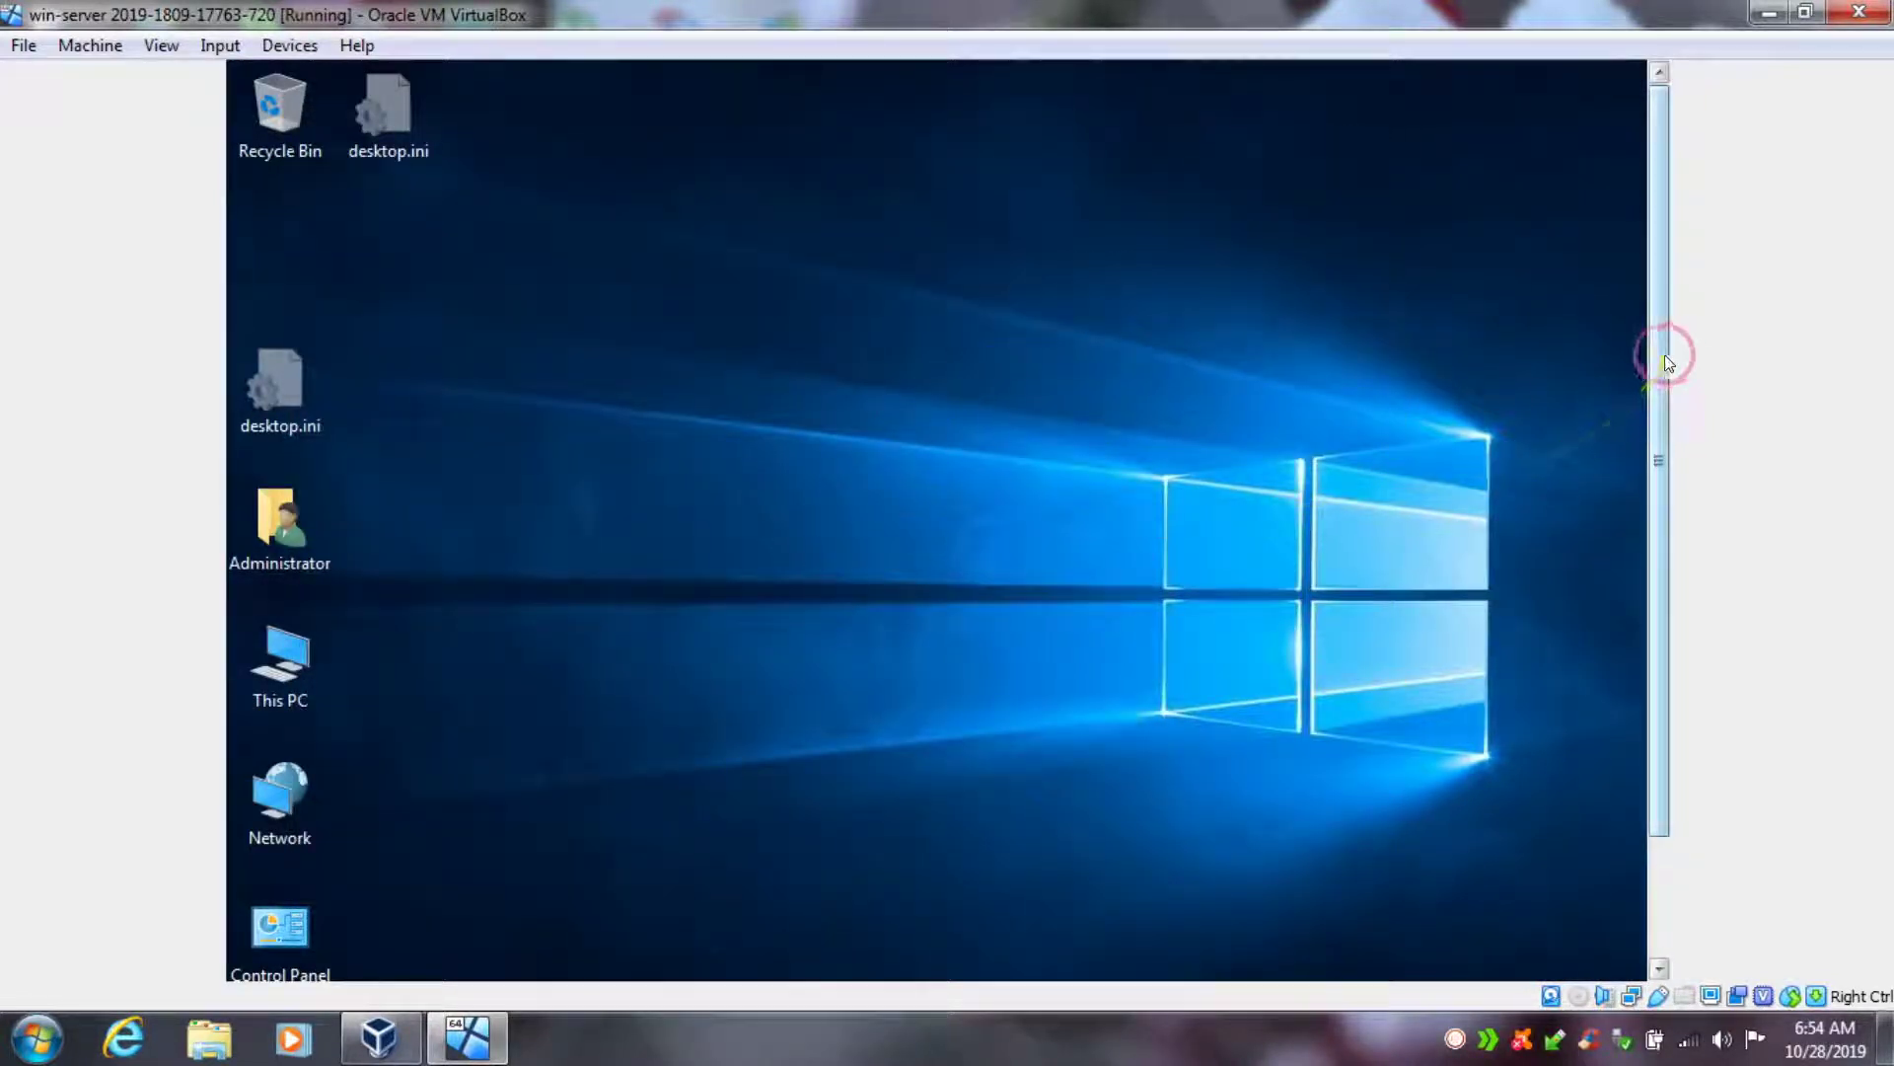
drag(1661, 357, 1661, 478)
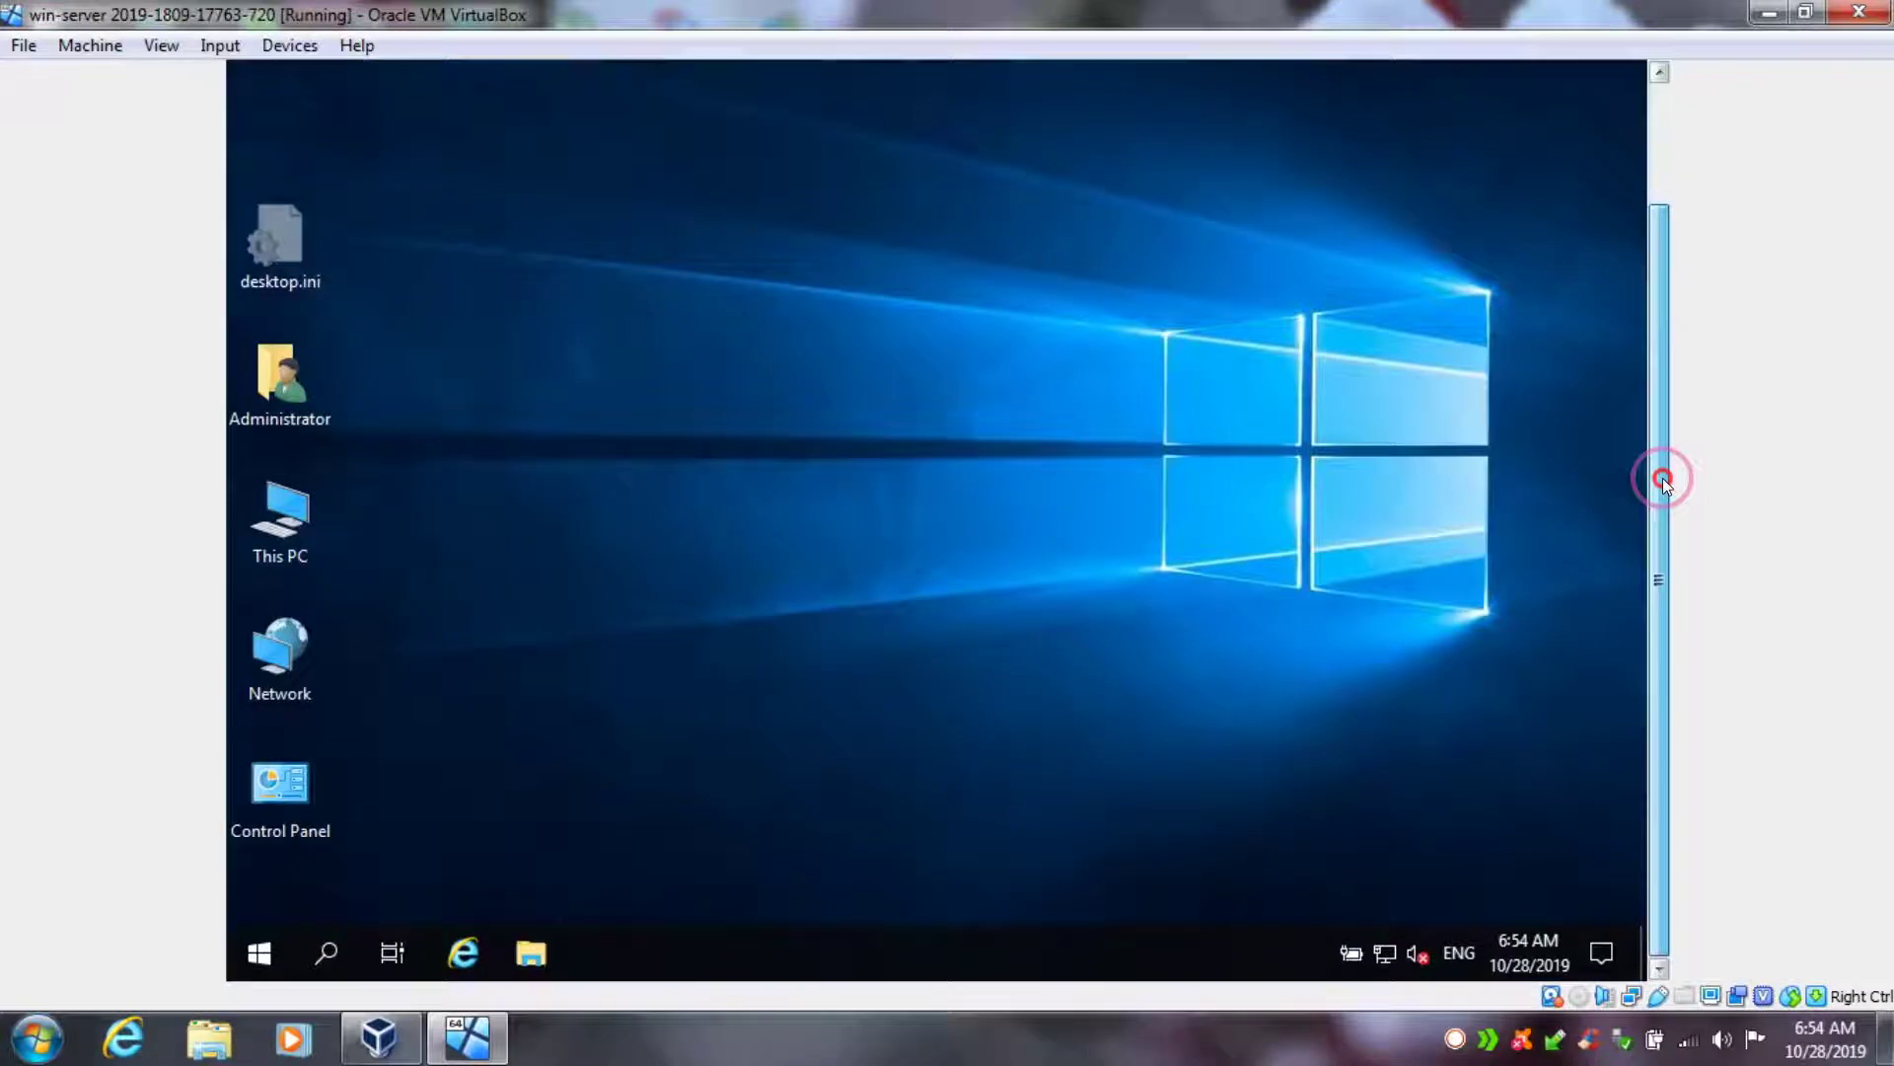
right_click(311, 541)
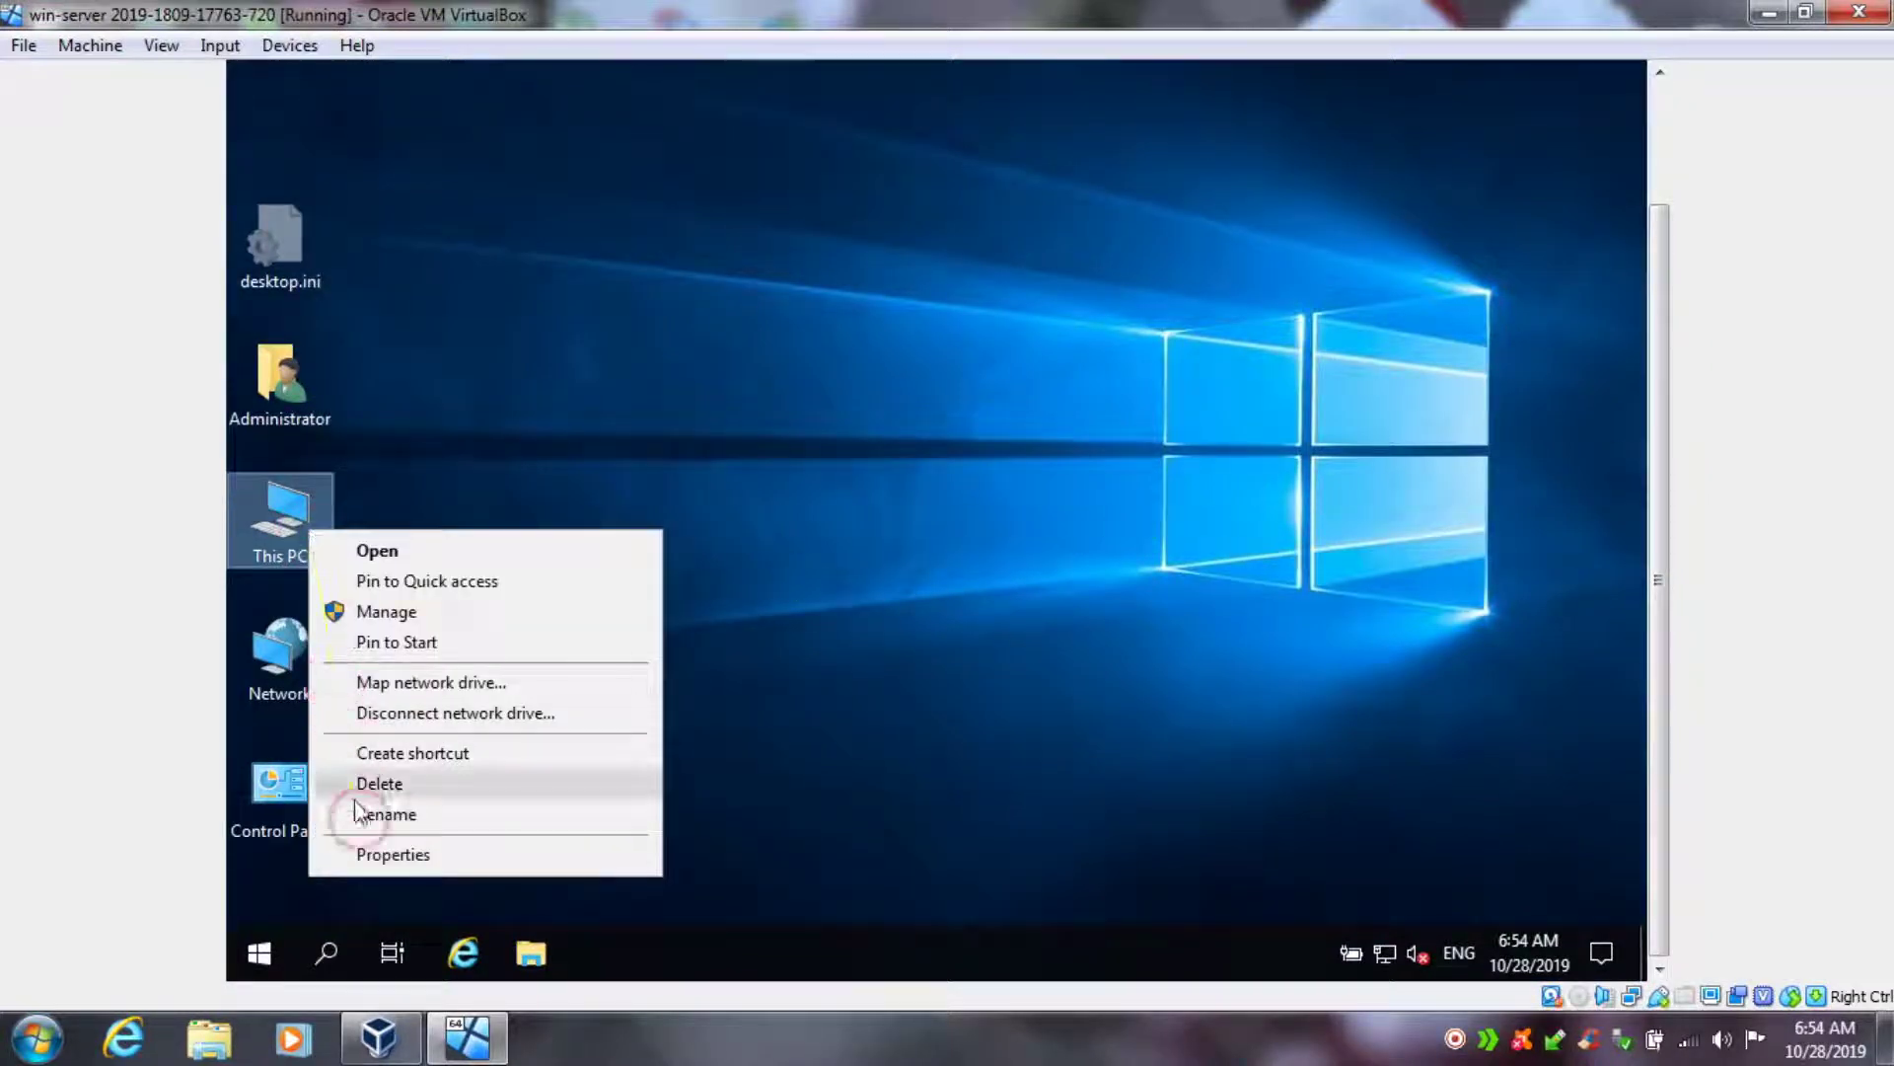
click(364, 852)
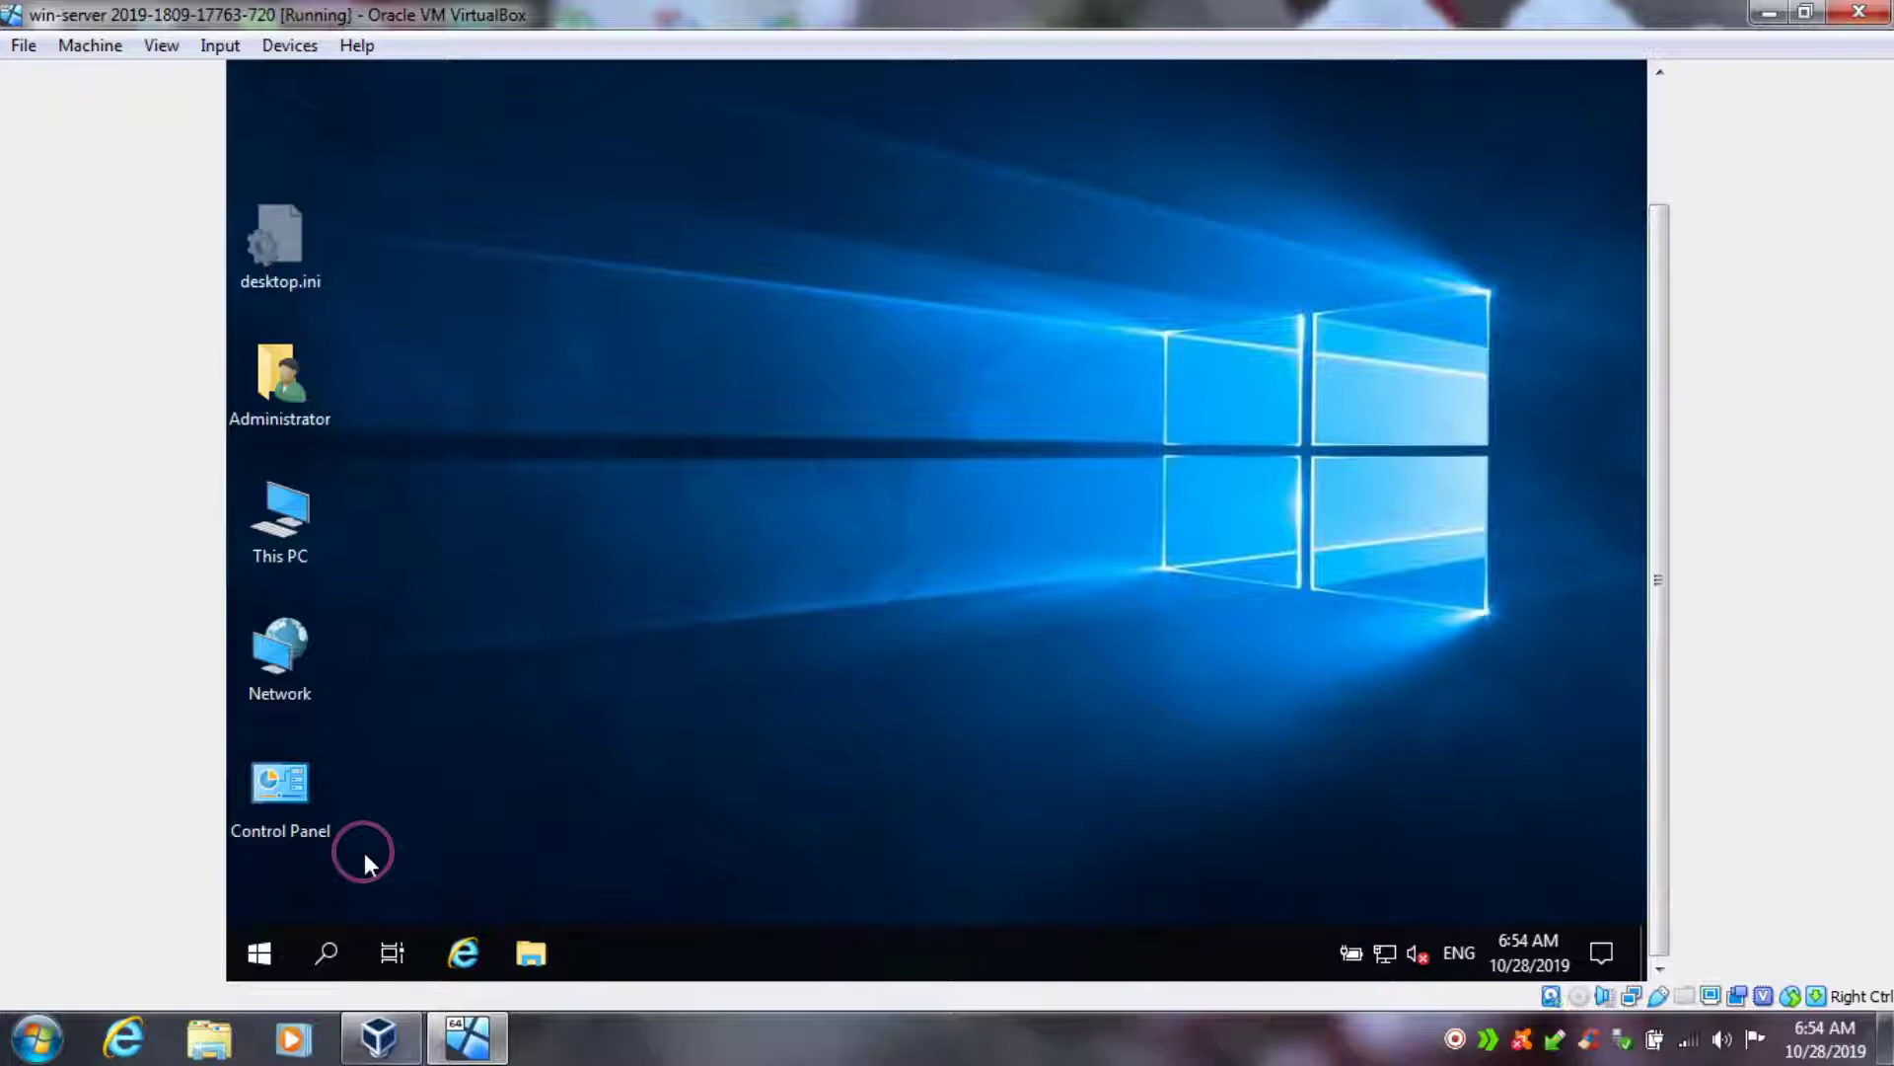
key(super+Pause)
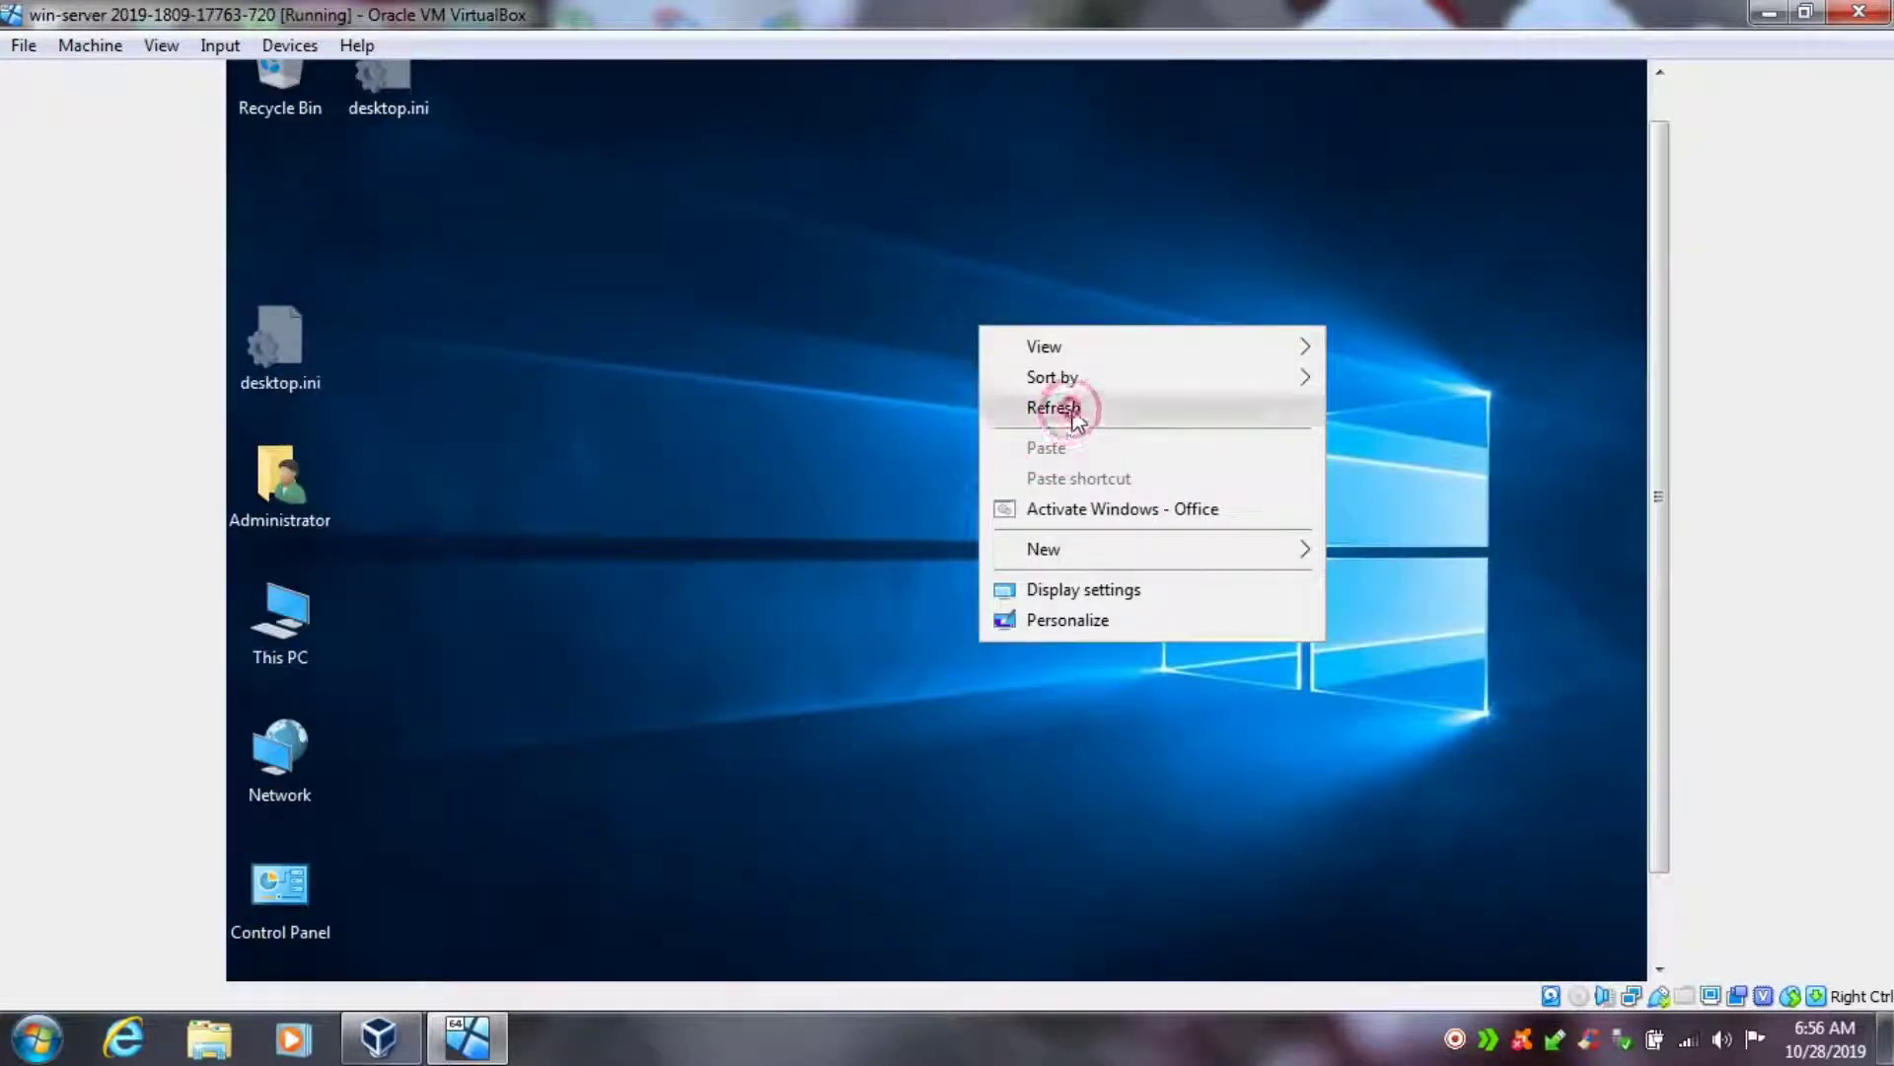
Refresh the guest desktop and select its Control Panel icon
click(1074, 412)
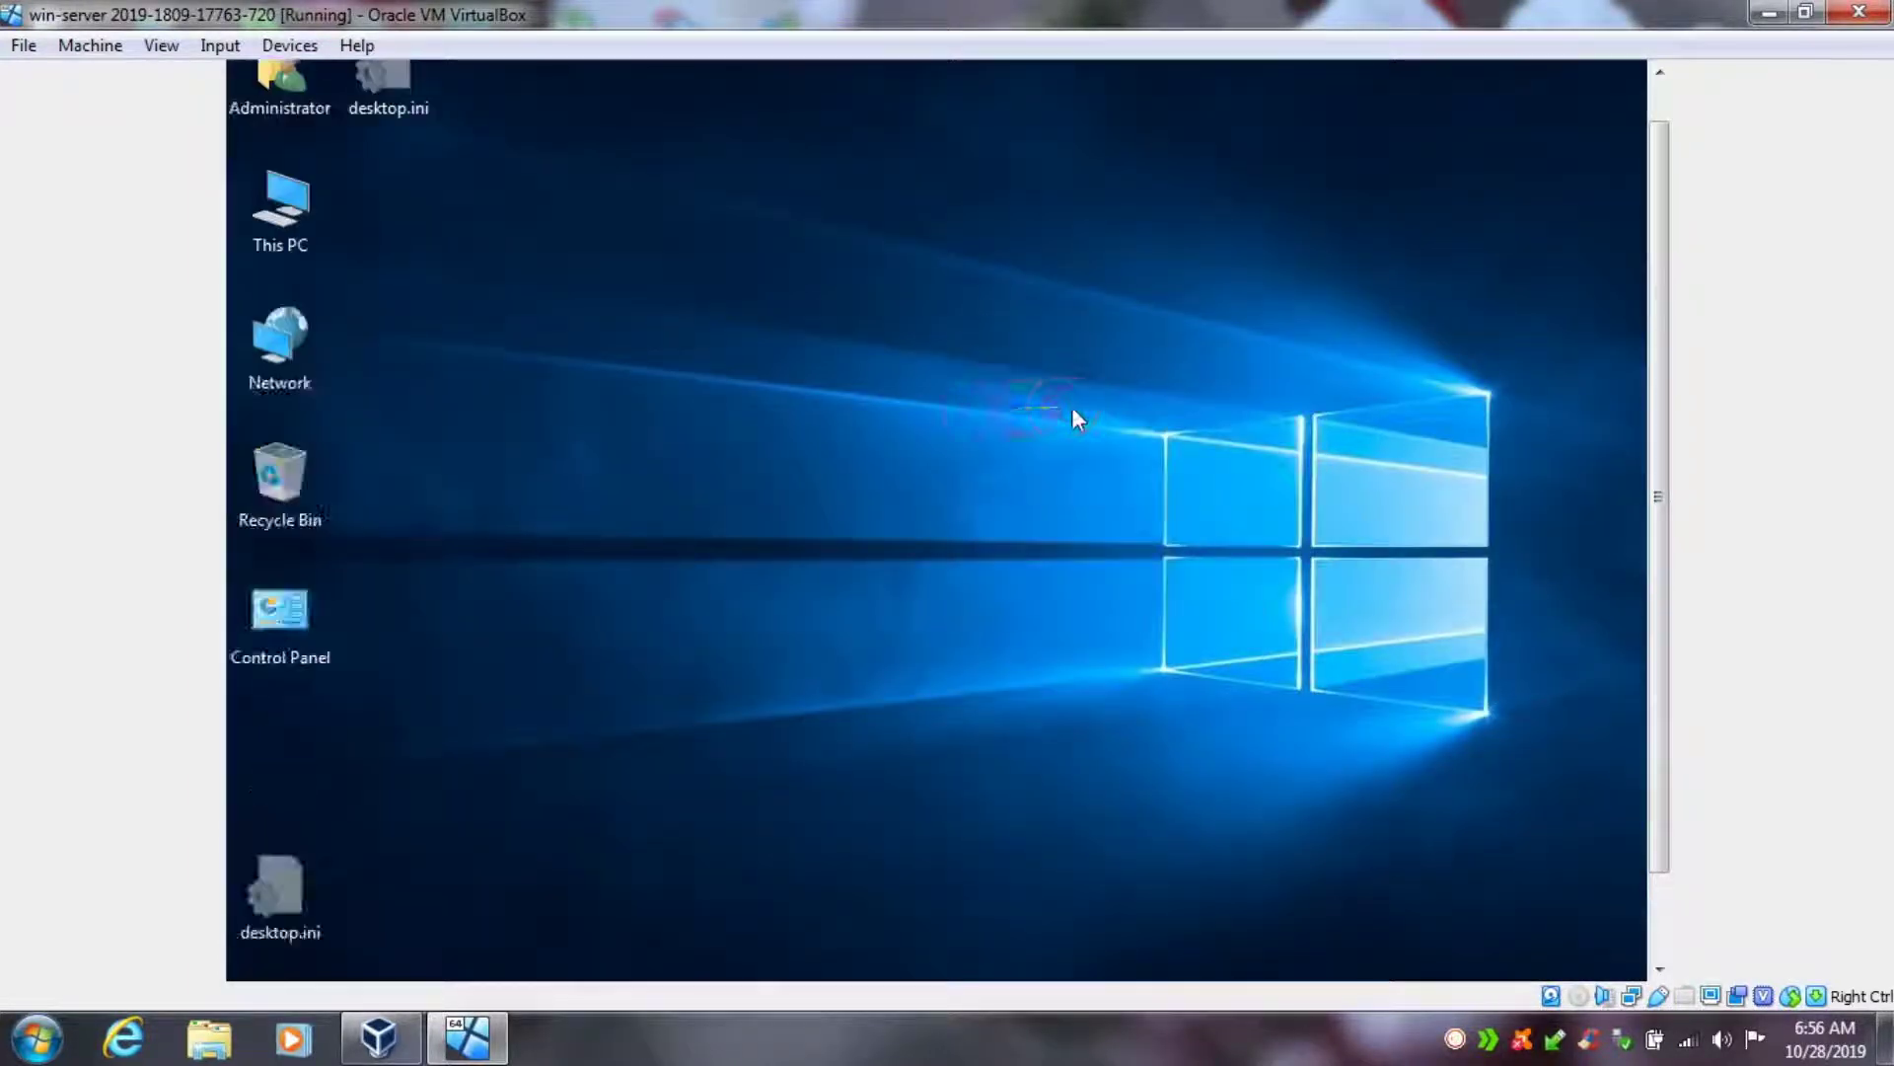
click(312, 621)
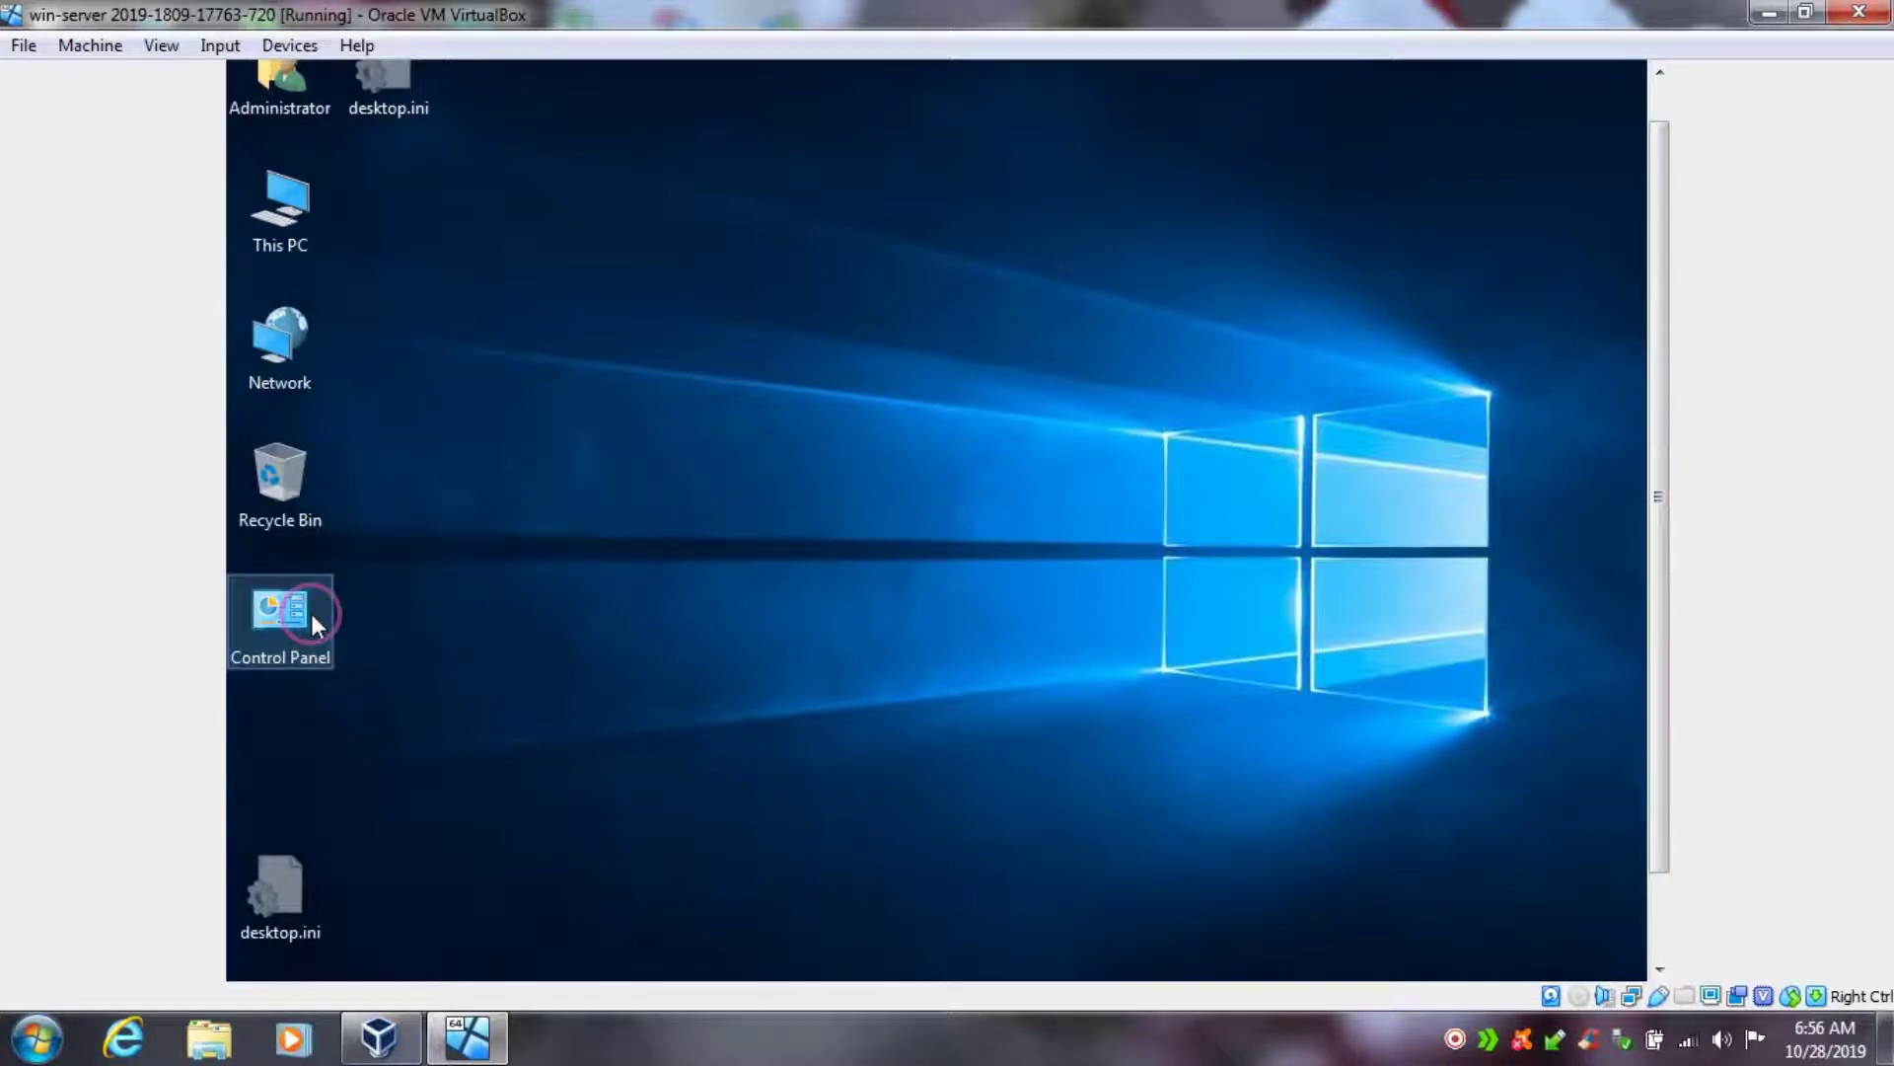
Open Control Panel > Programs > Programs and Features, which lists no installed programs
double_click(312, 615)
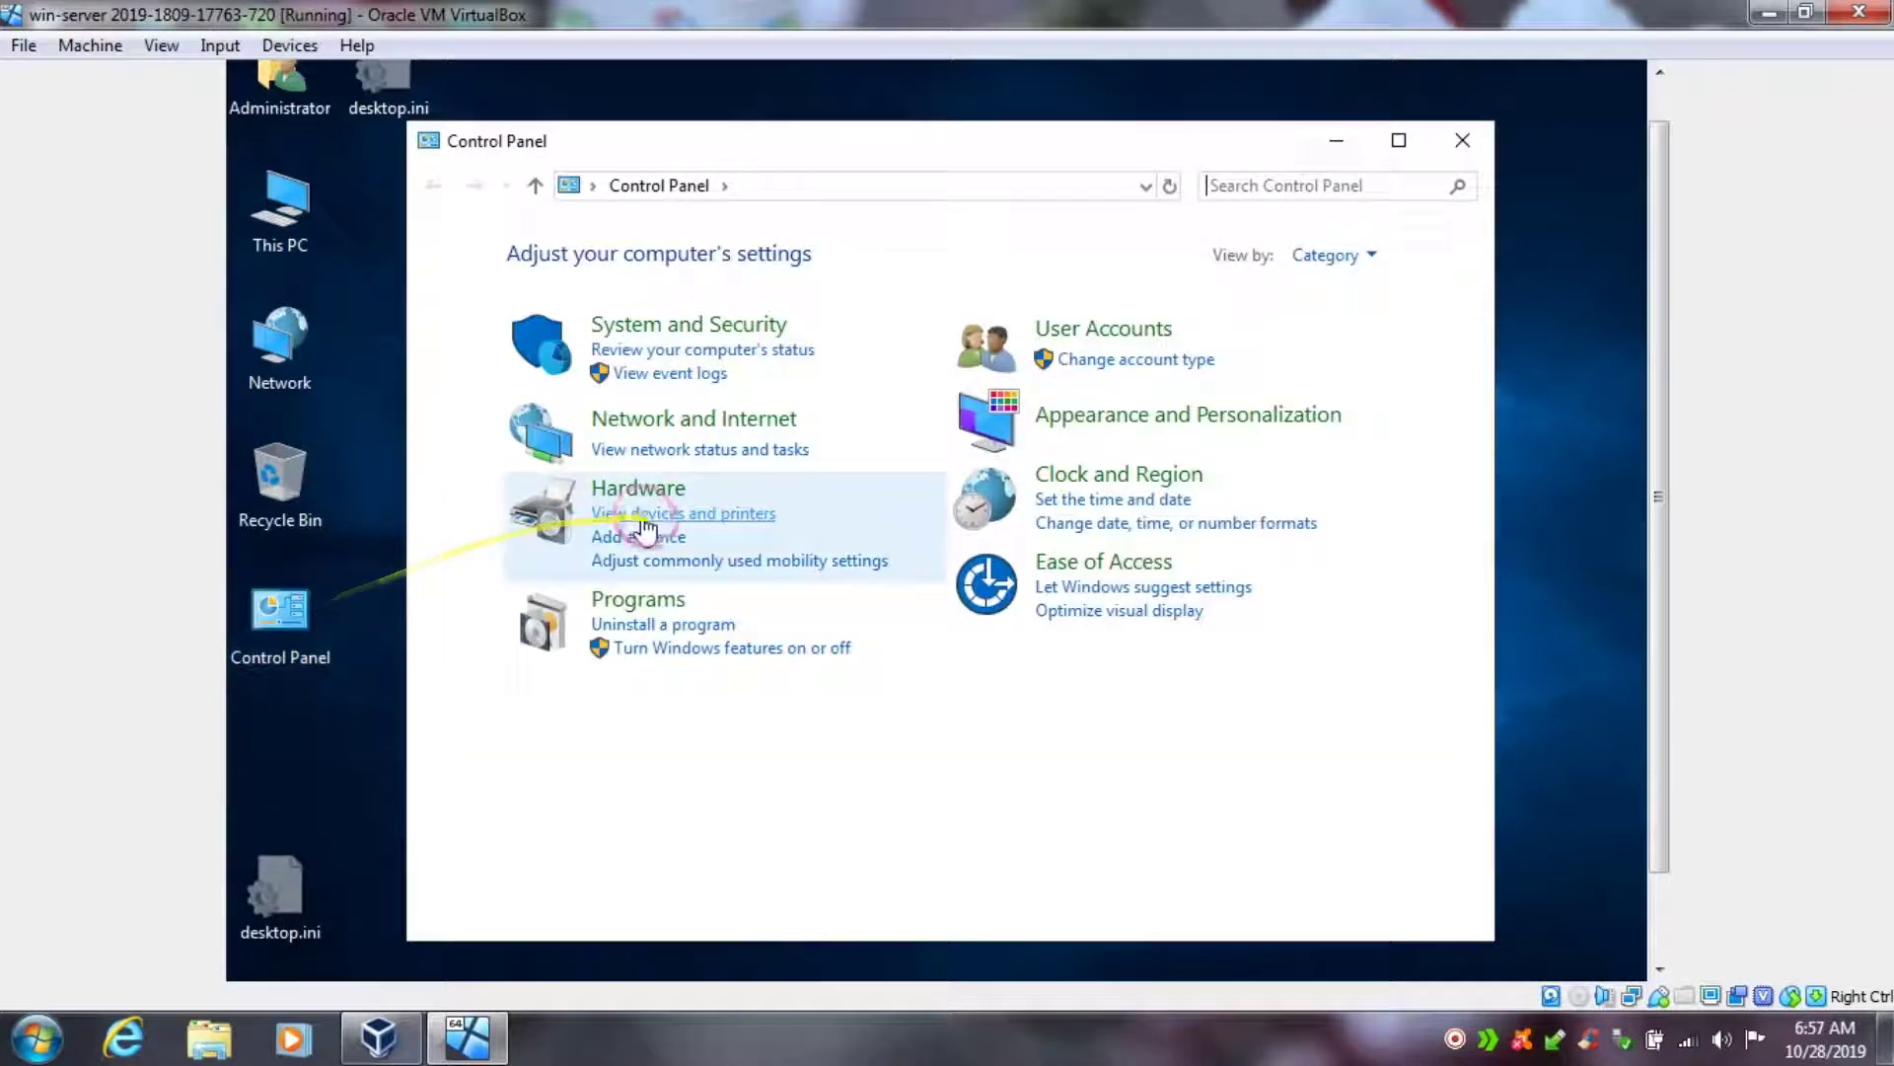
click(653, 604)
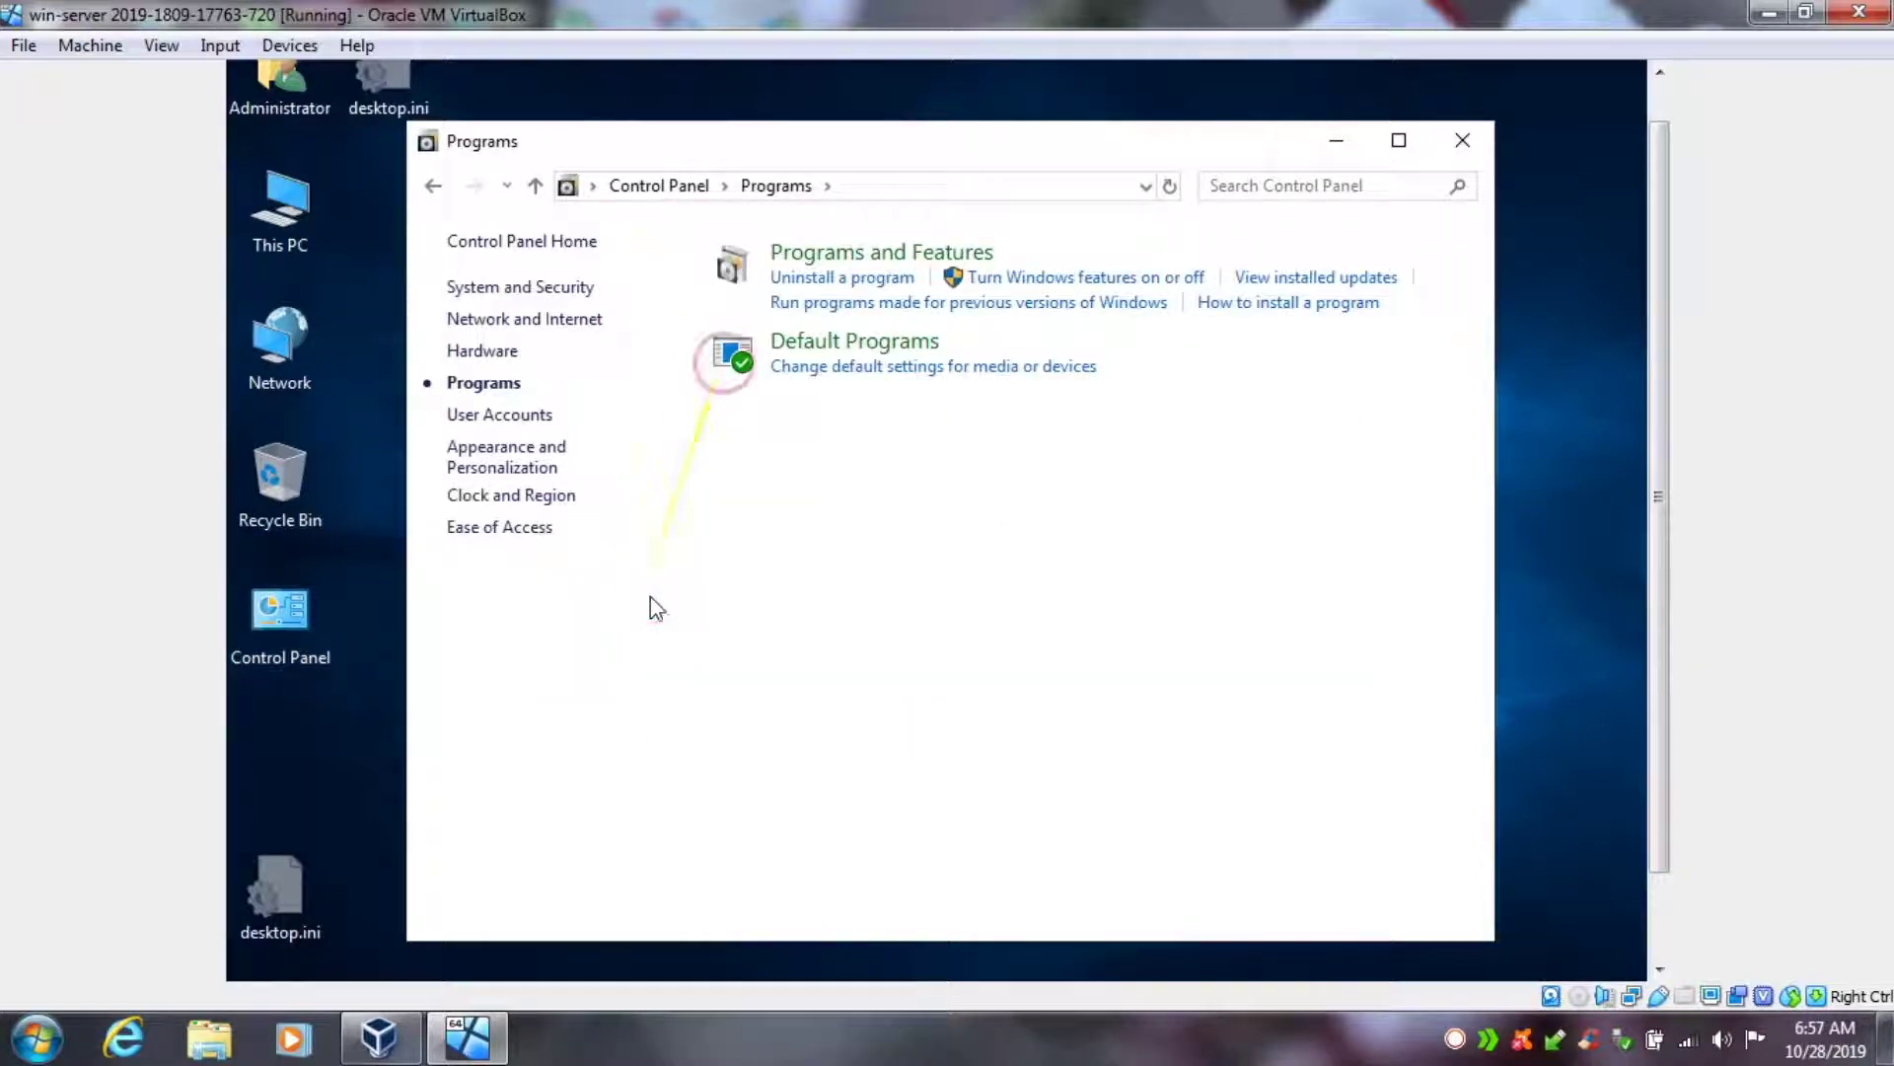
click(811, 251)
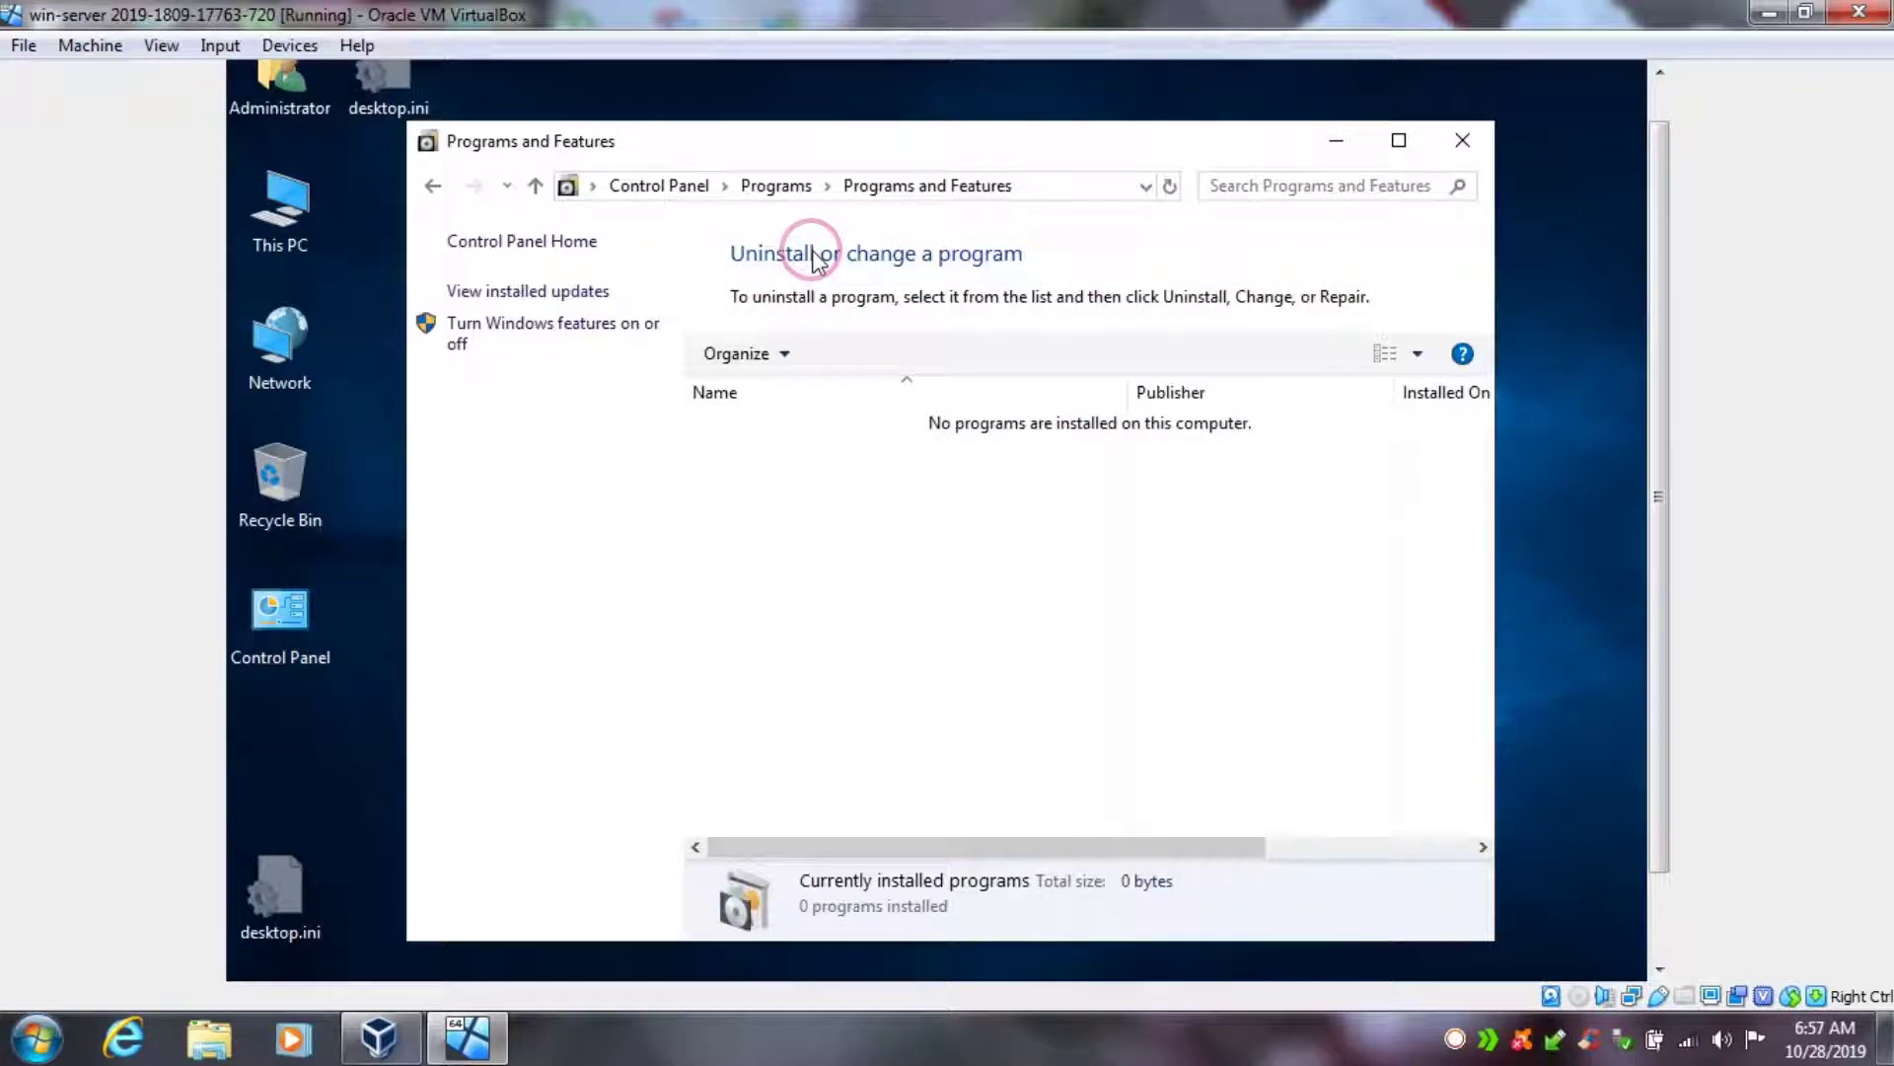
View the installed updates list of 5 Microsoft Windows updates and refresh the guest desktop
click(527, 293)
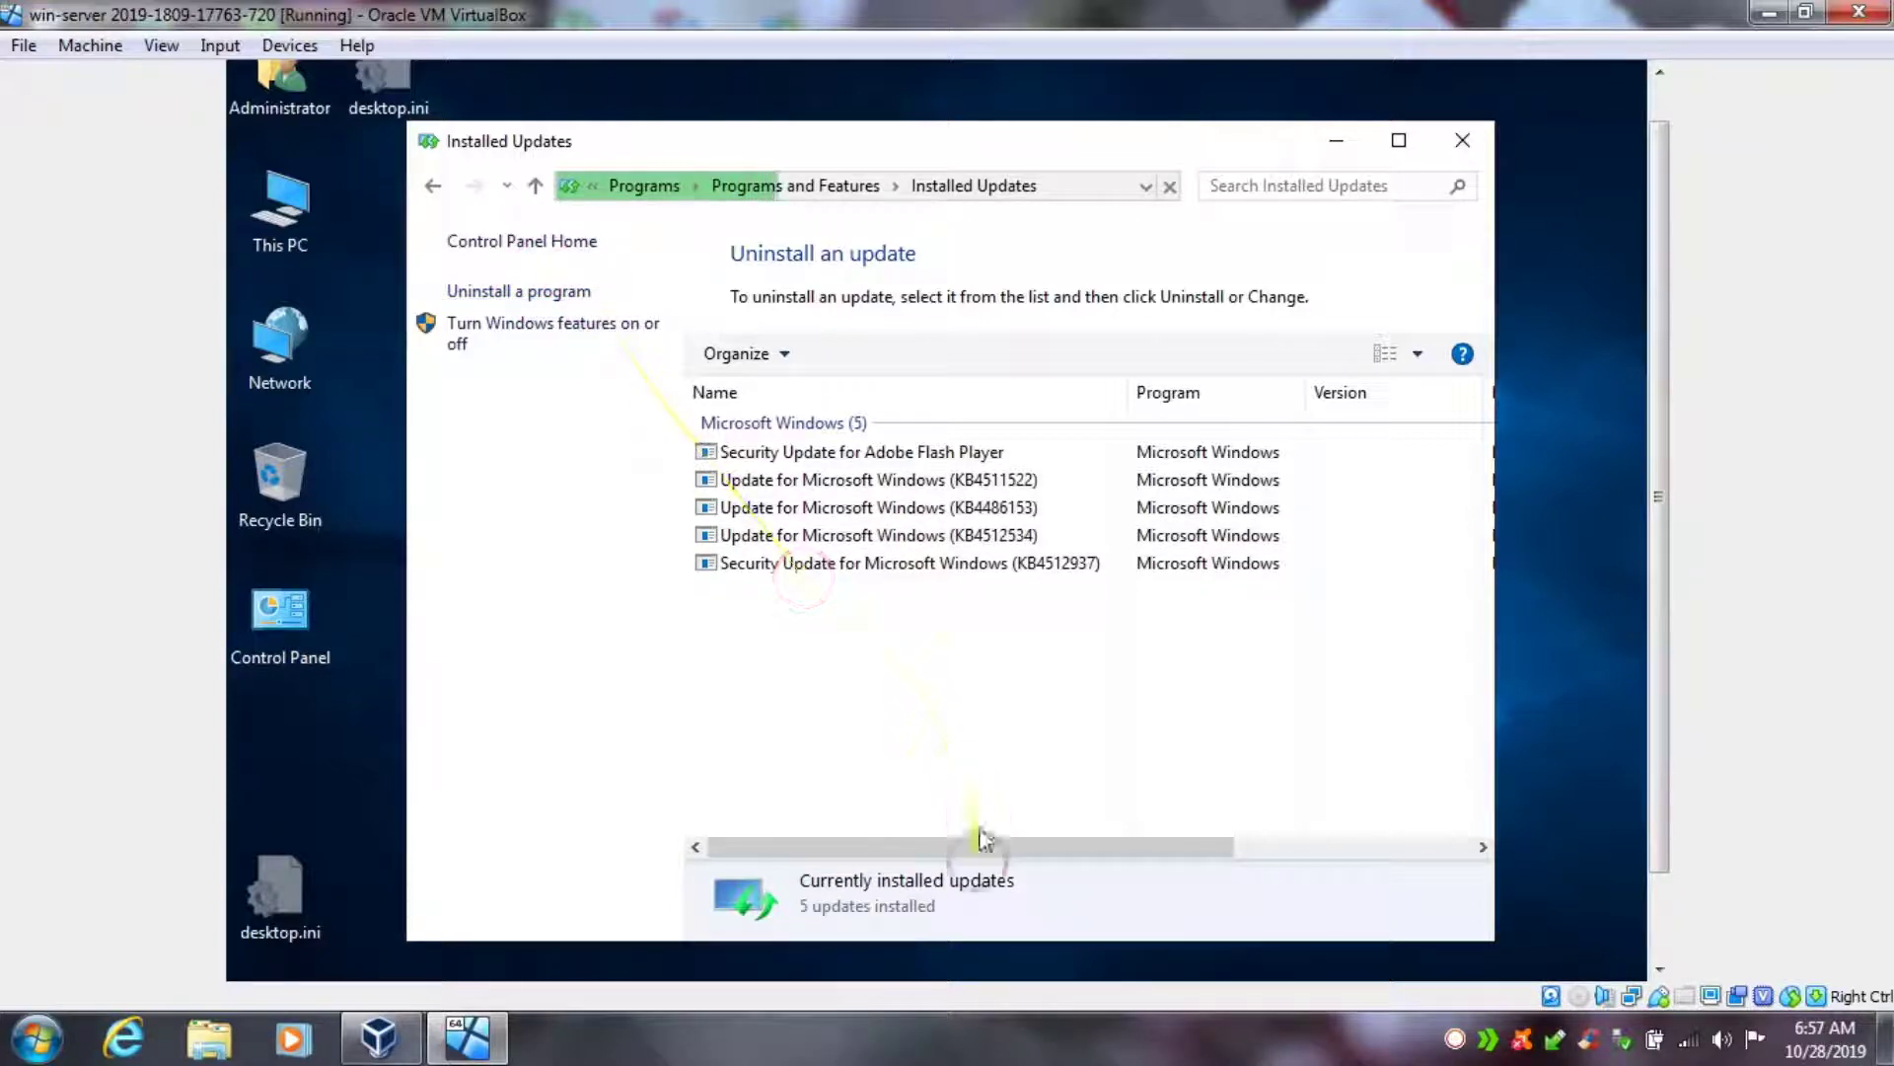
click(990, 849)
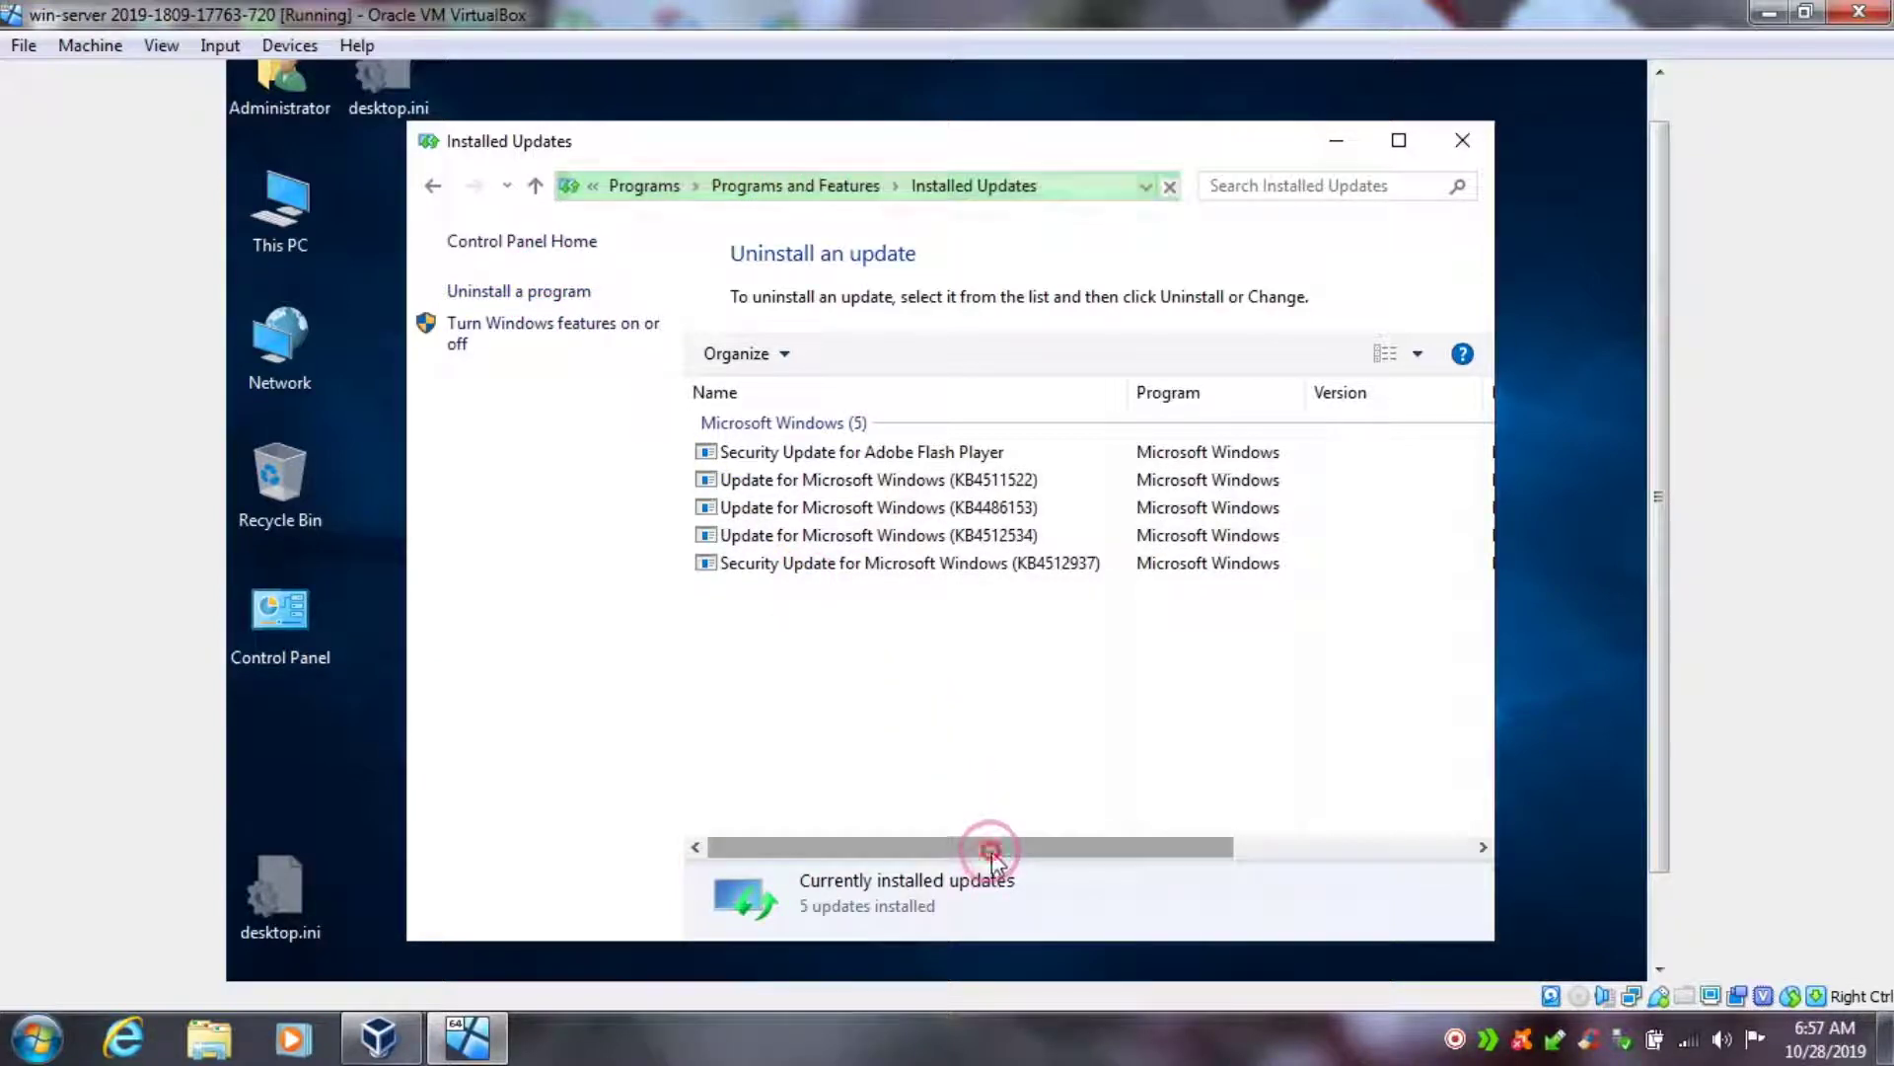
drag(990, 848, 829, 718)
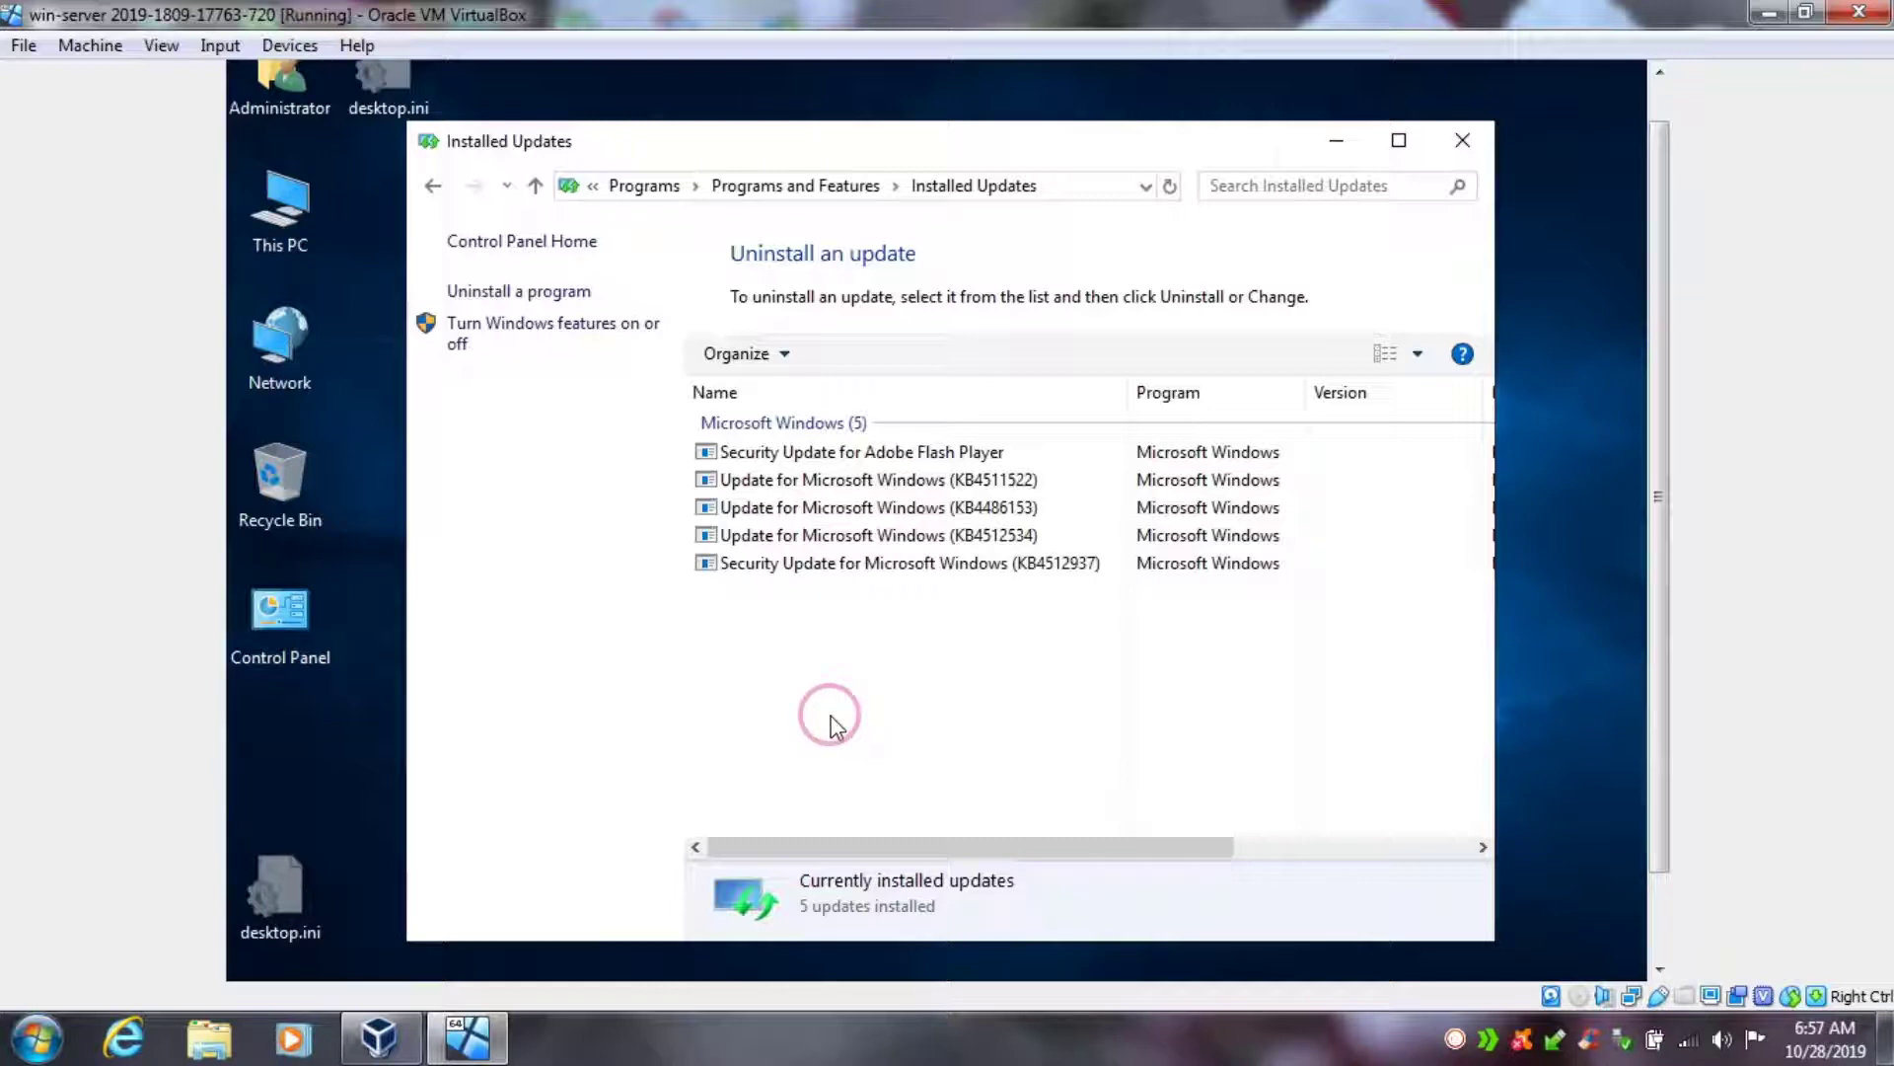
right_click(1559, 300)
click(1506, 388)
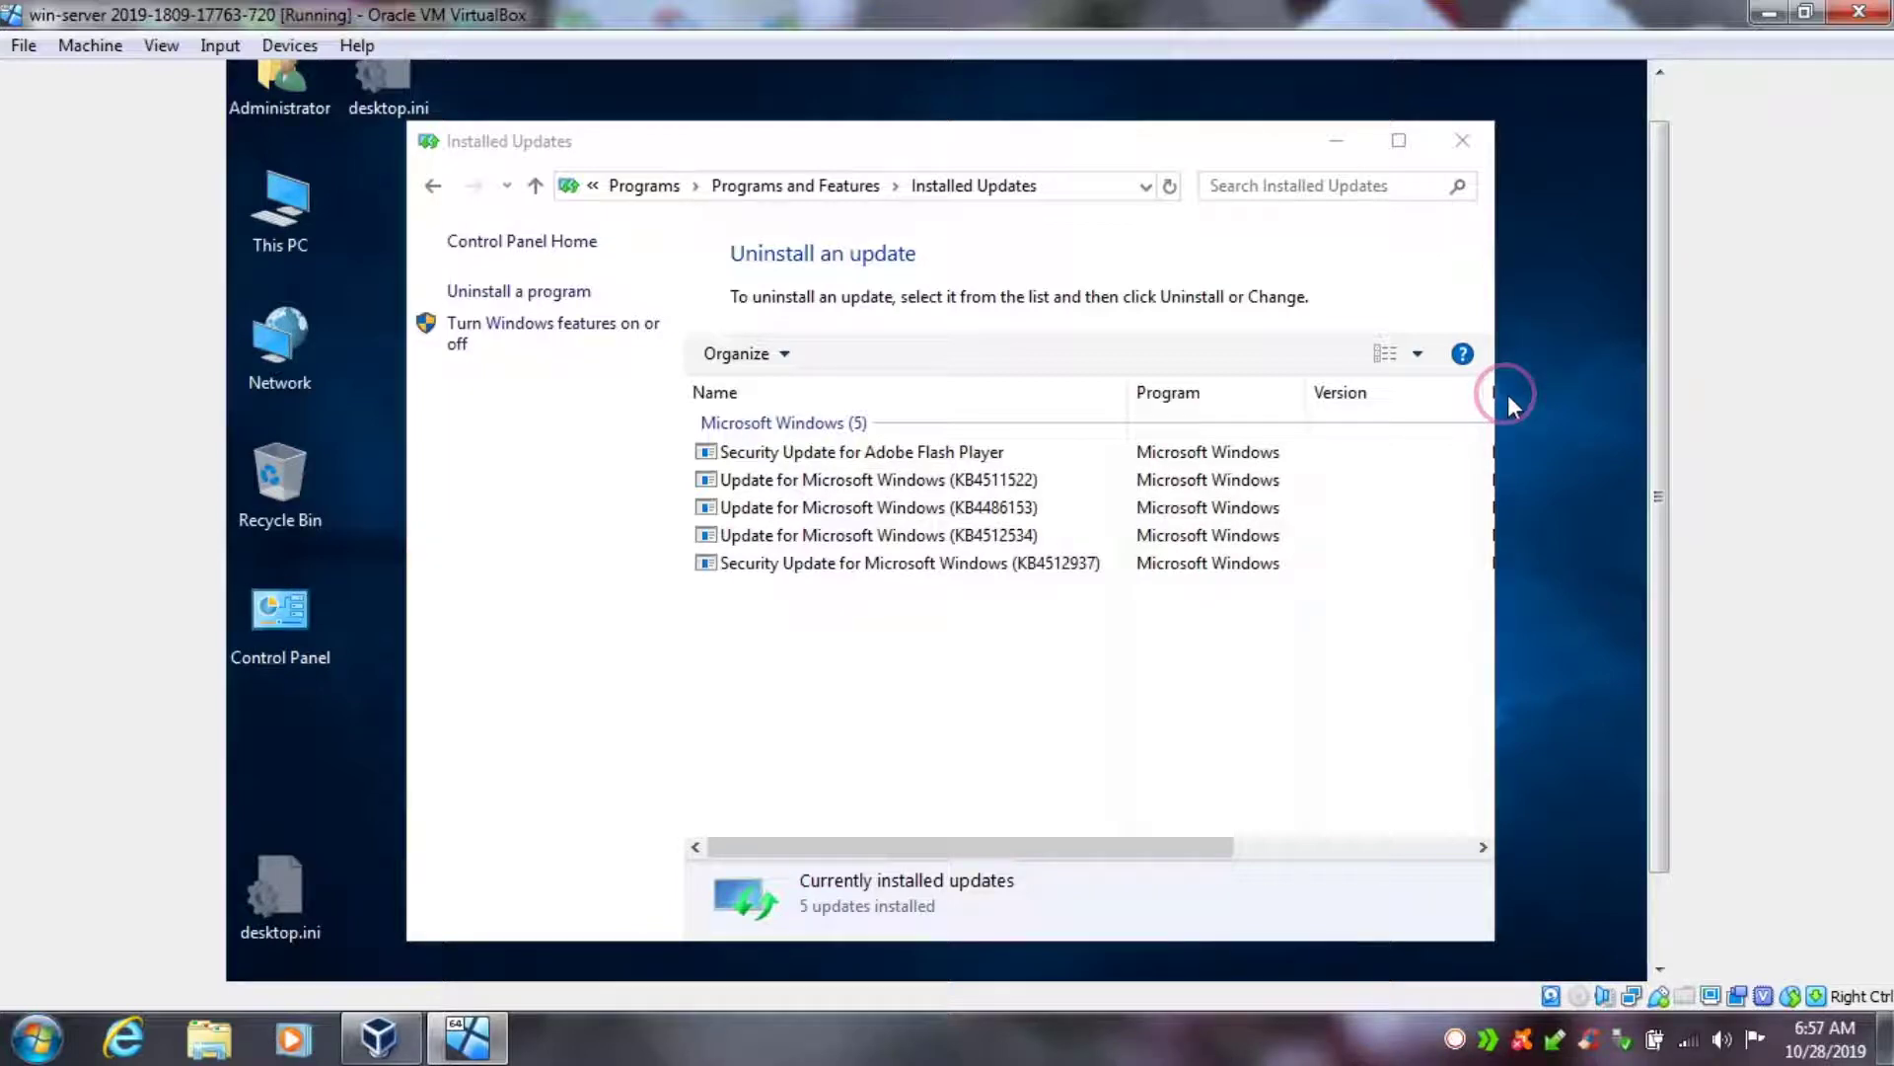
drag(1090, 846, 945, 870)
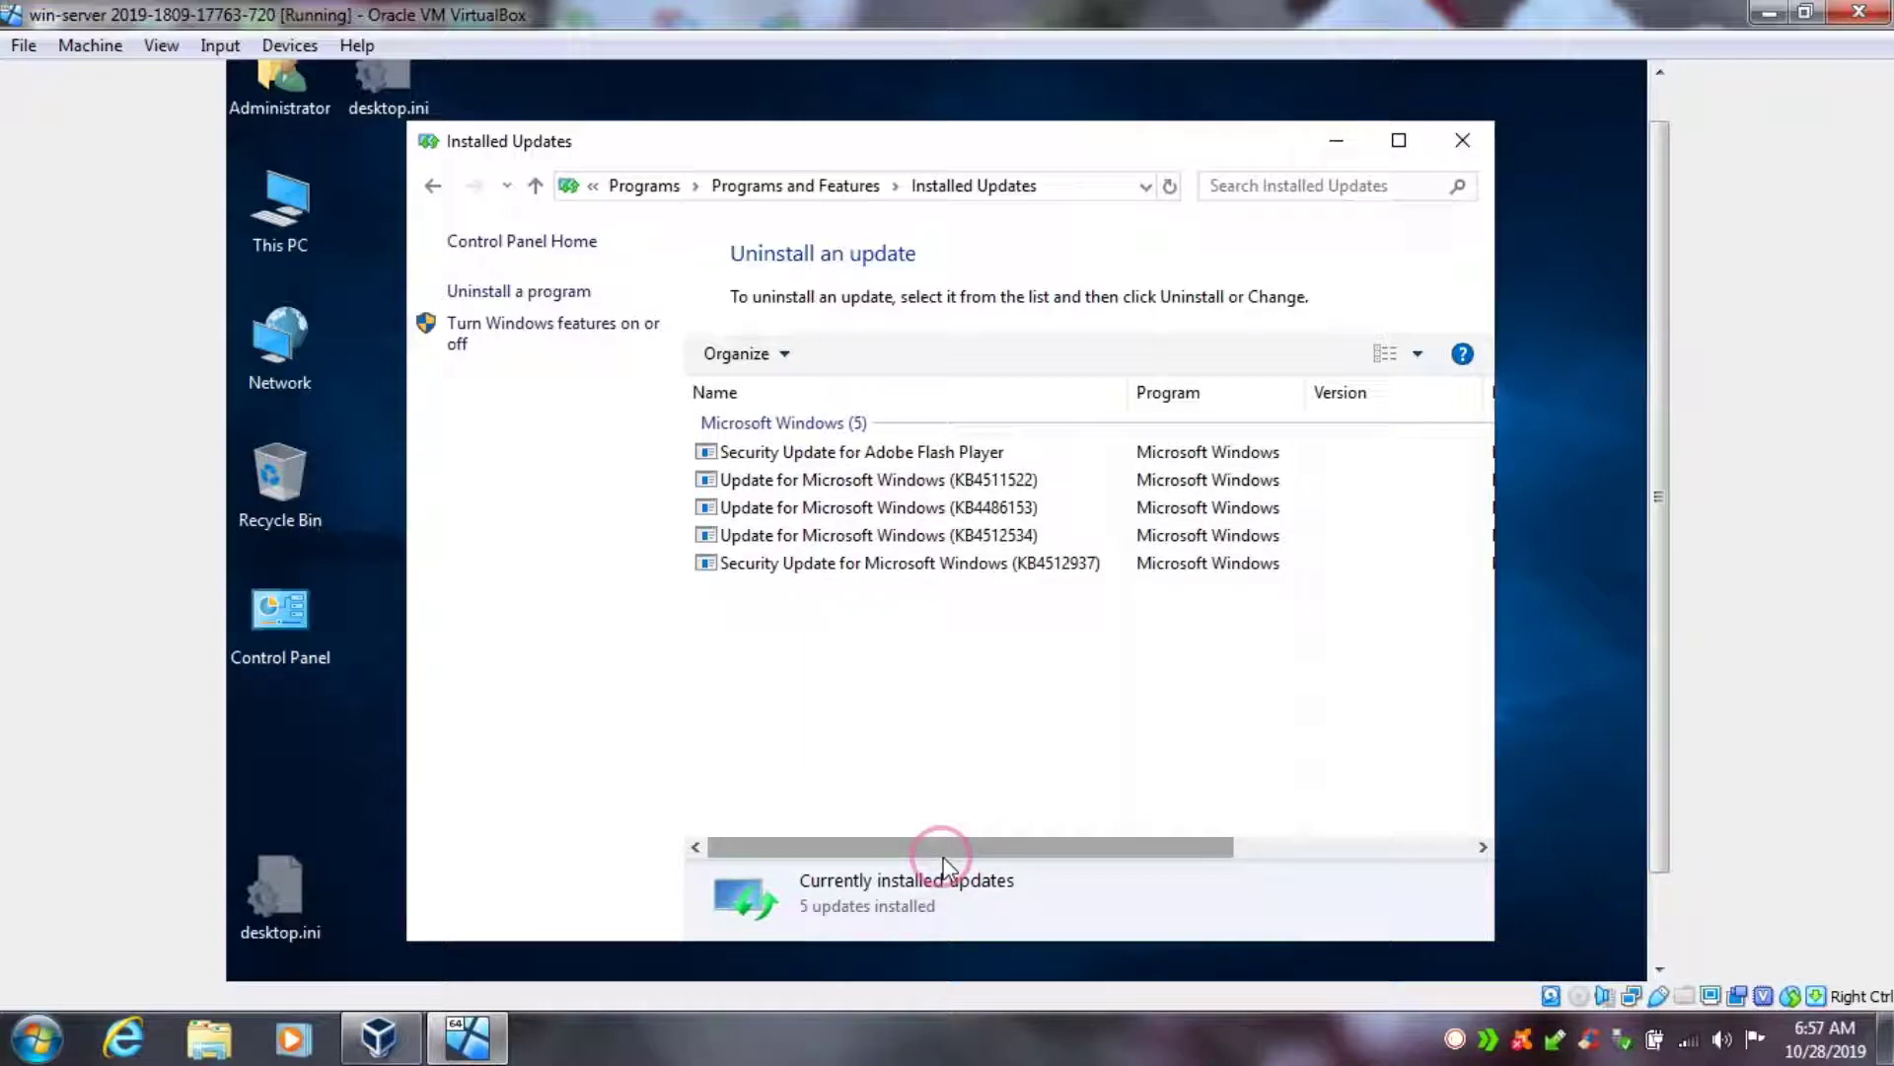
Save a PNG screenshot of the VM screen to the host Desktop with Host+E
key(Control_R+e)
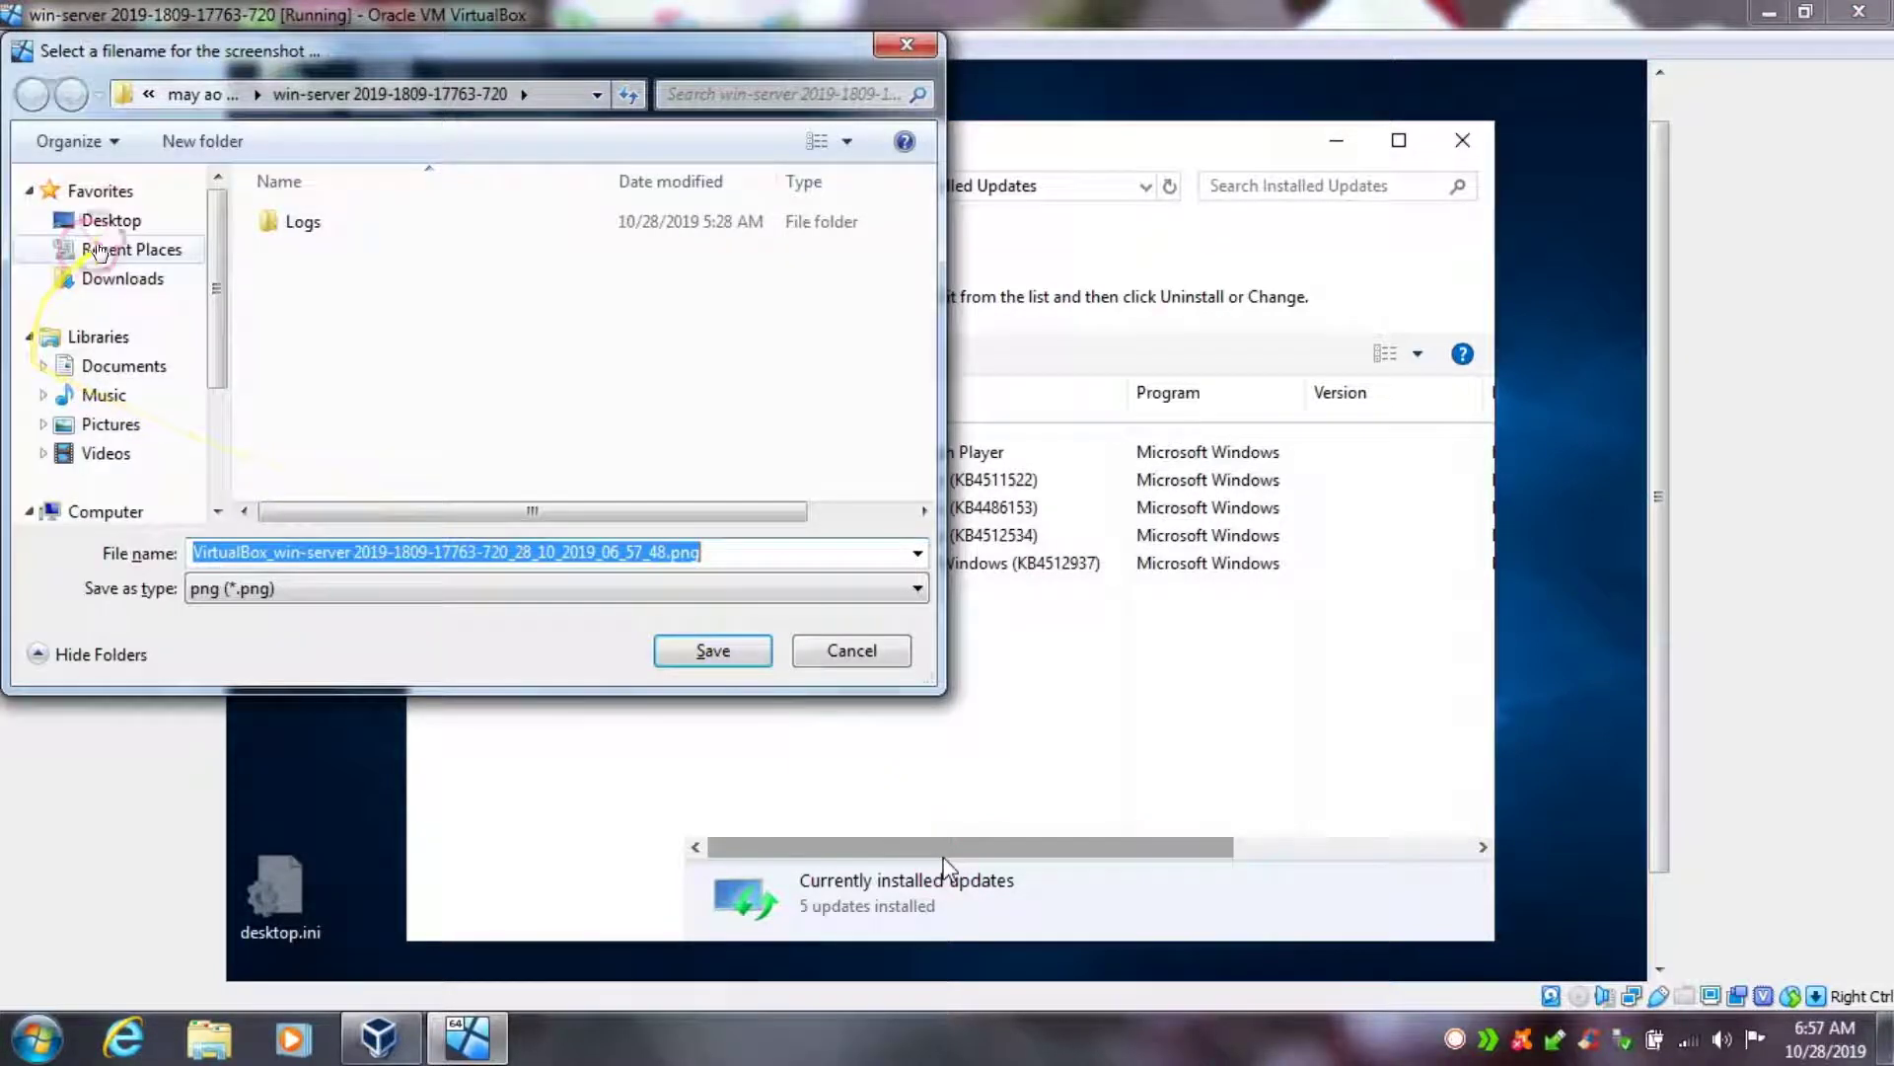
click(114, 223)
click(711, 652)
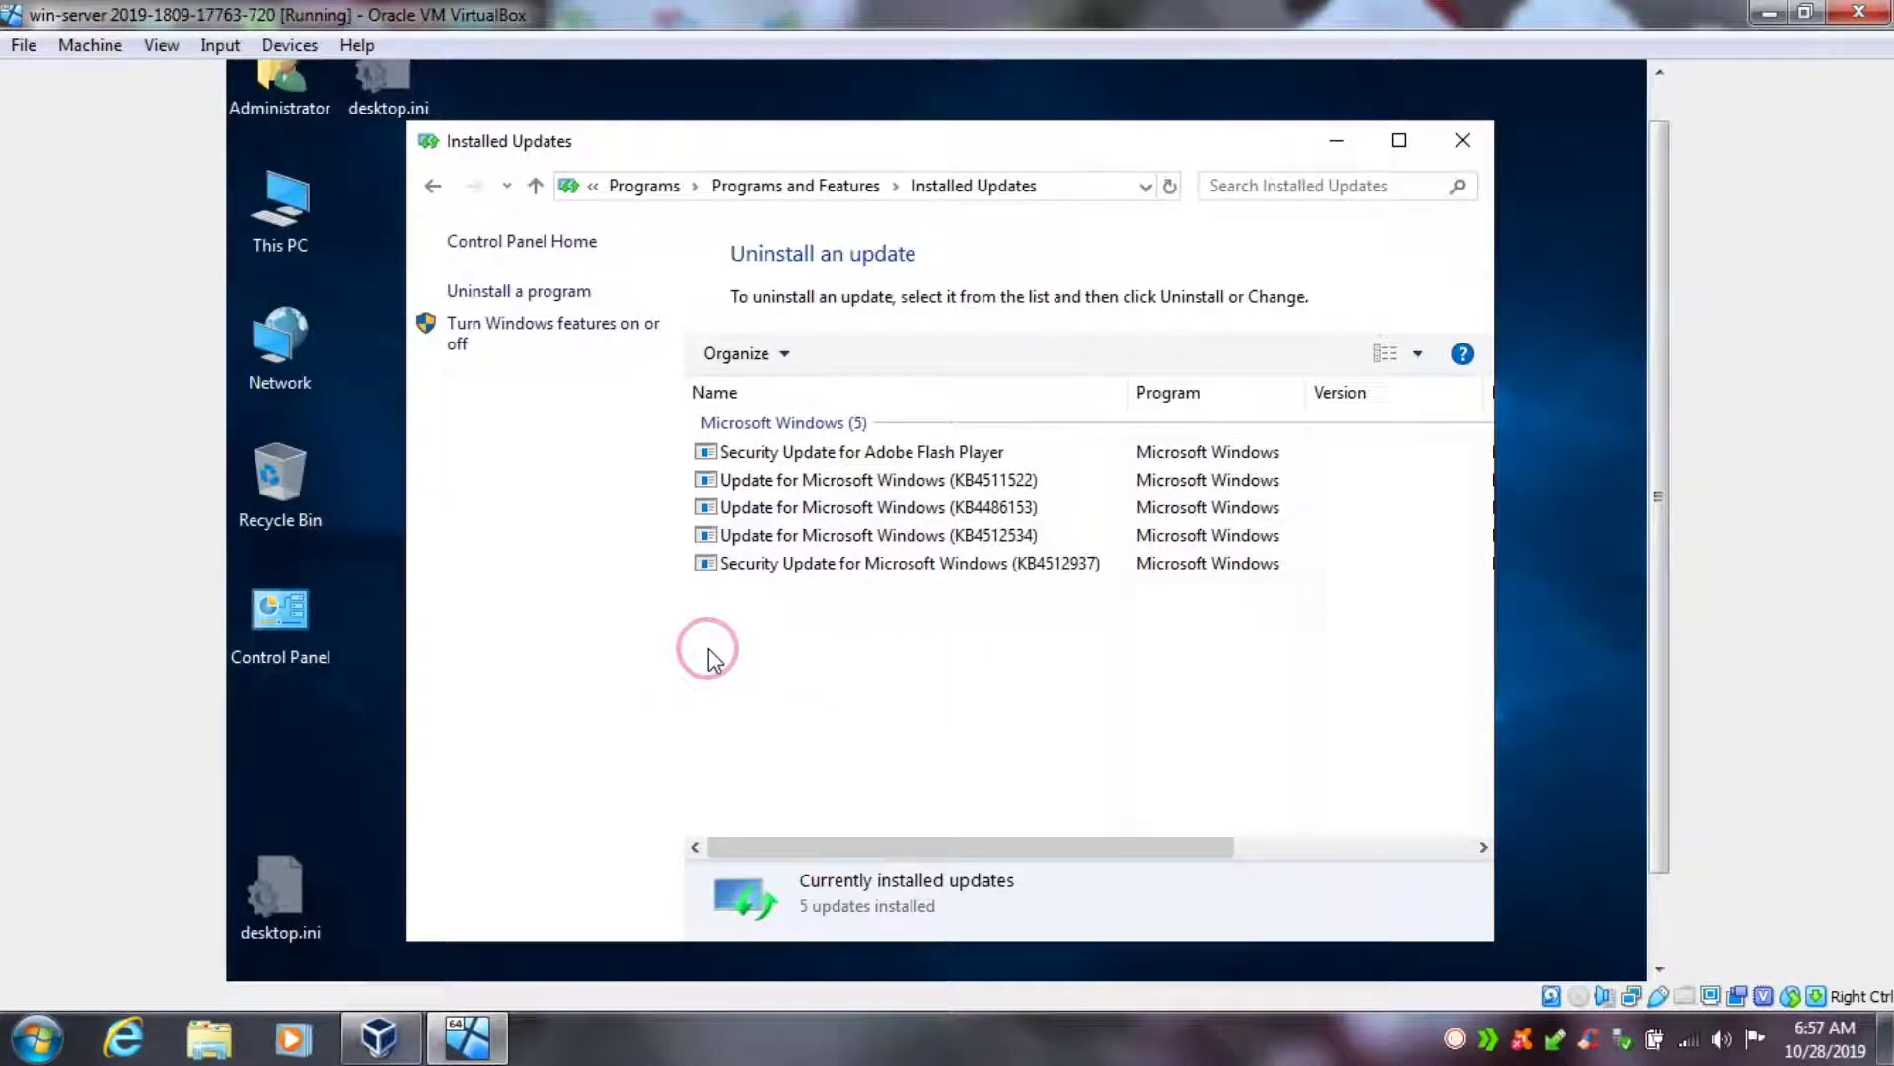
click(480, 296)
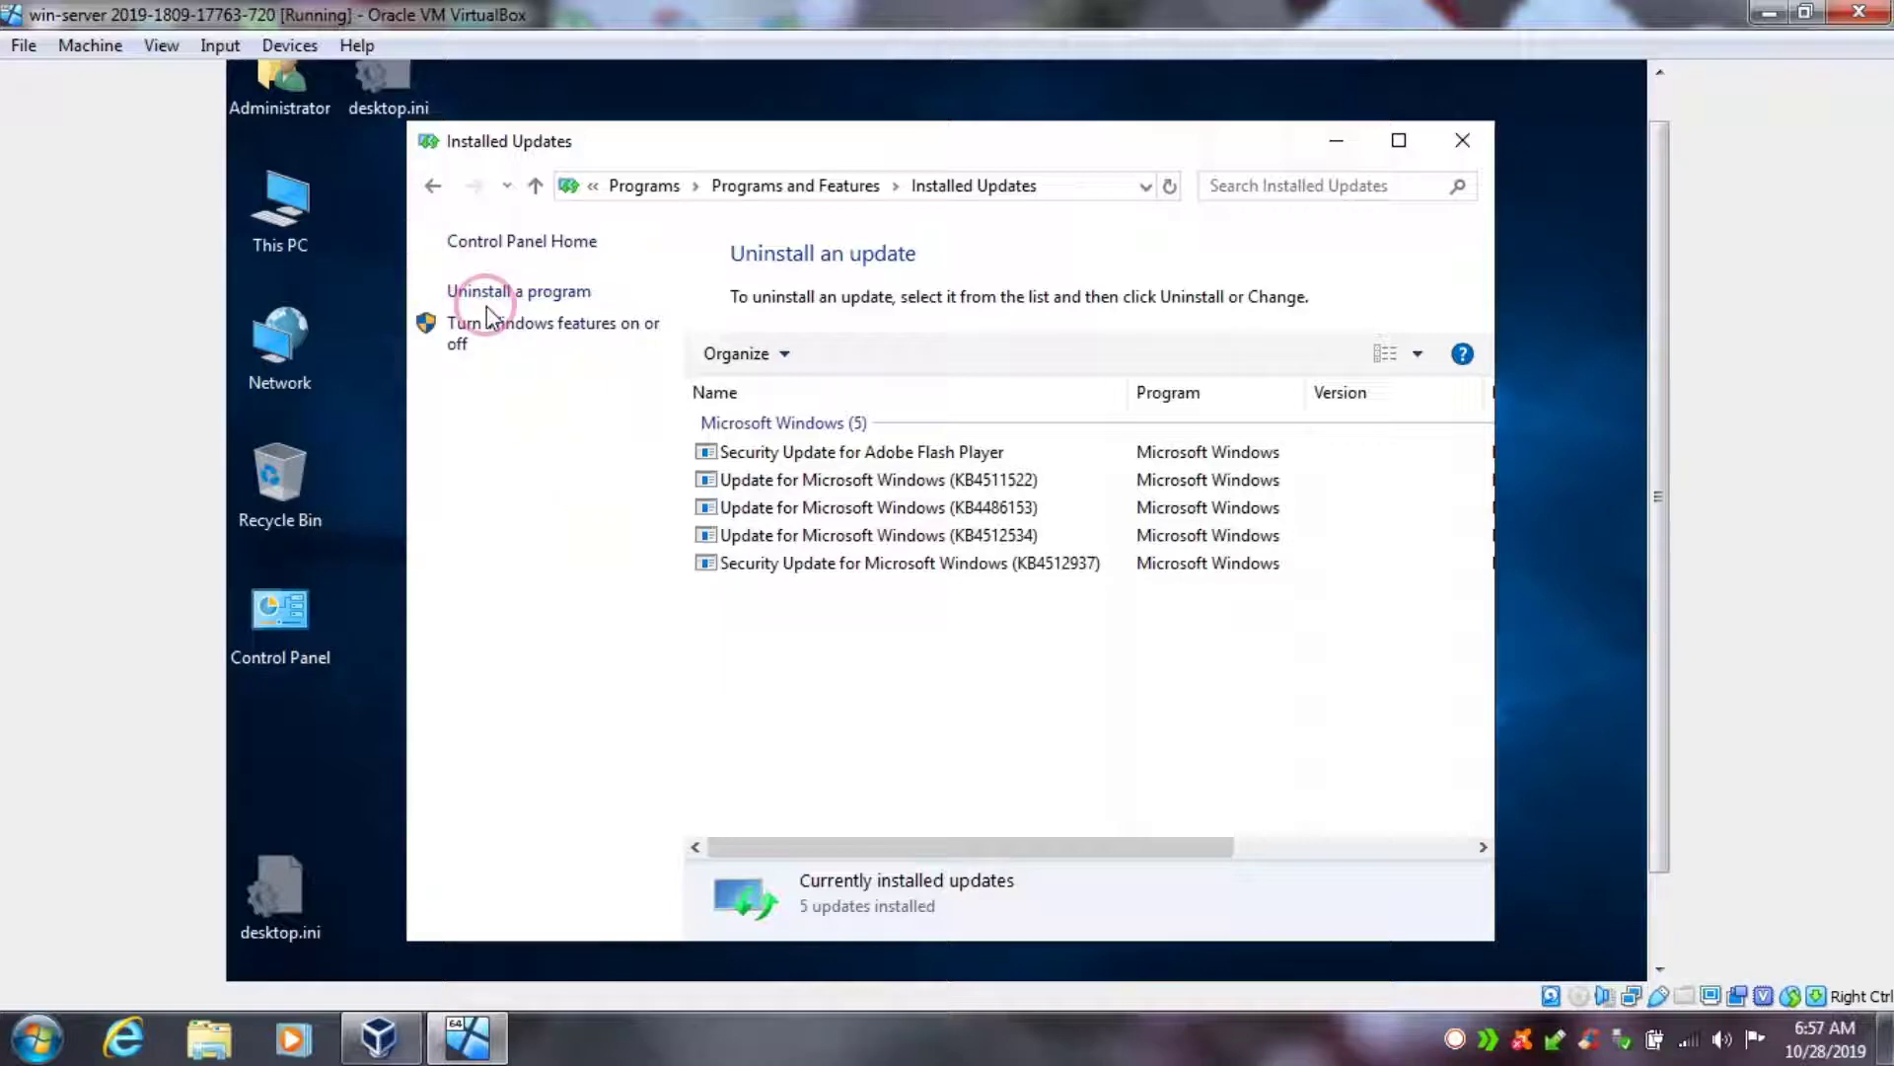
Return to the installed programs list and start Server Manager via 'Turn Windows features on or off'
click(495, 293)
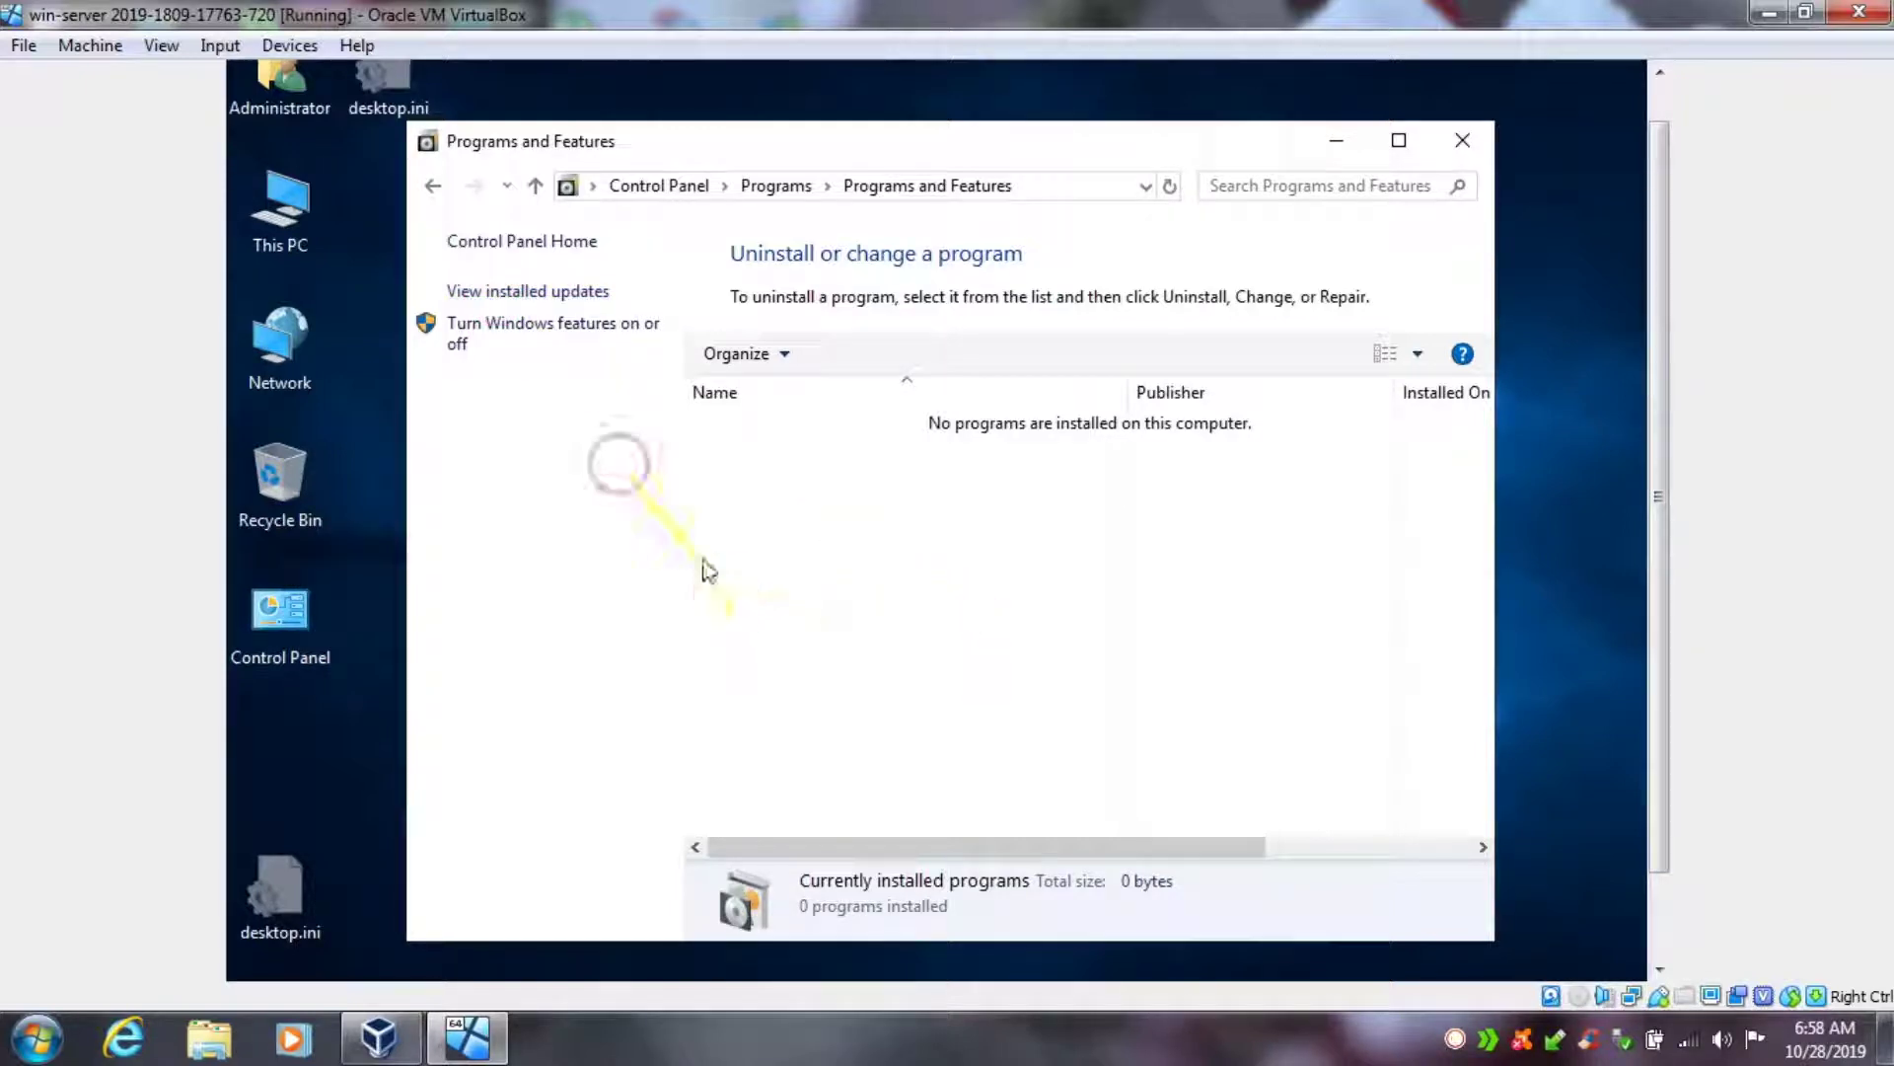
click(483, 336)
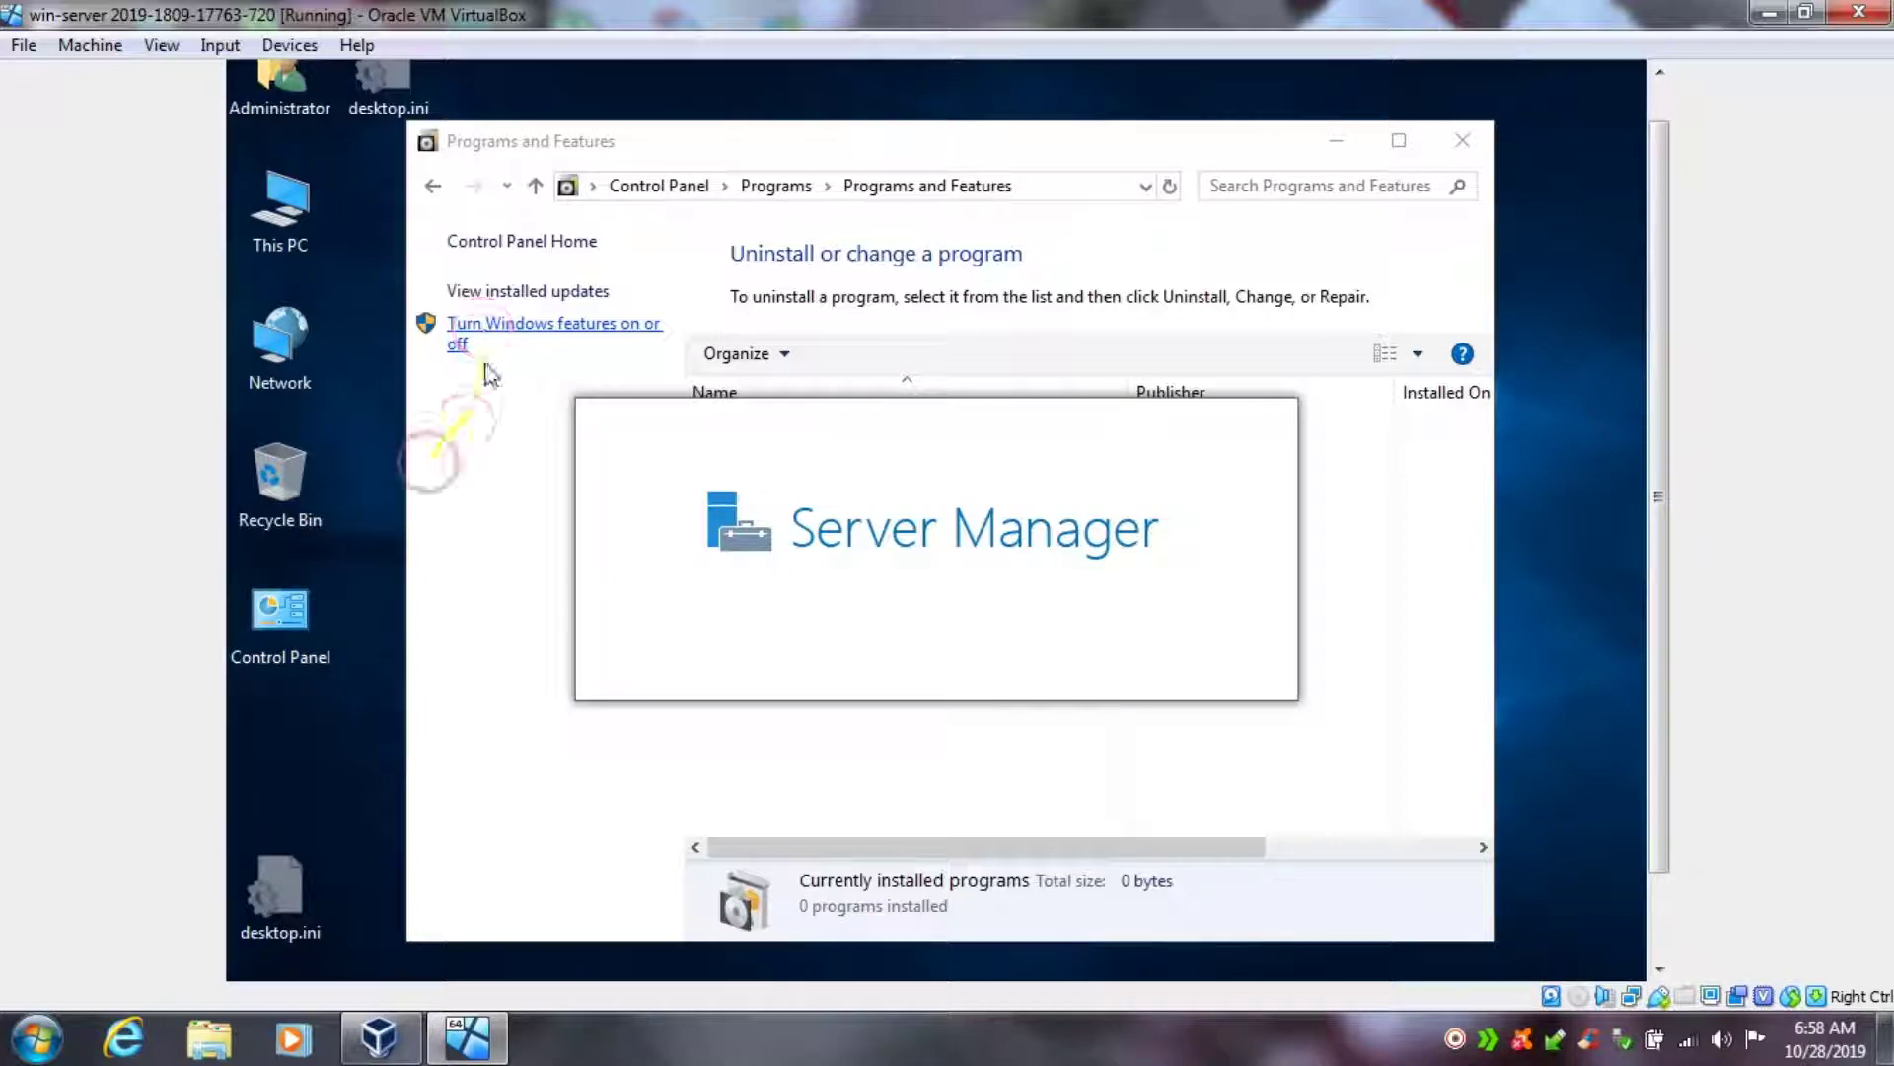
Bring Server Manager forward, dismiss the Windows Admin Center notice, look through Tools, then close it
click(474, 486)
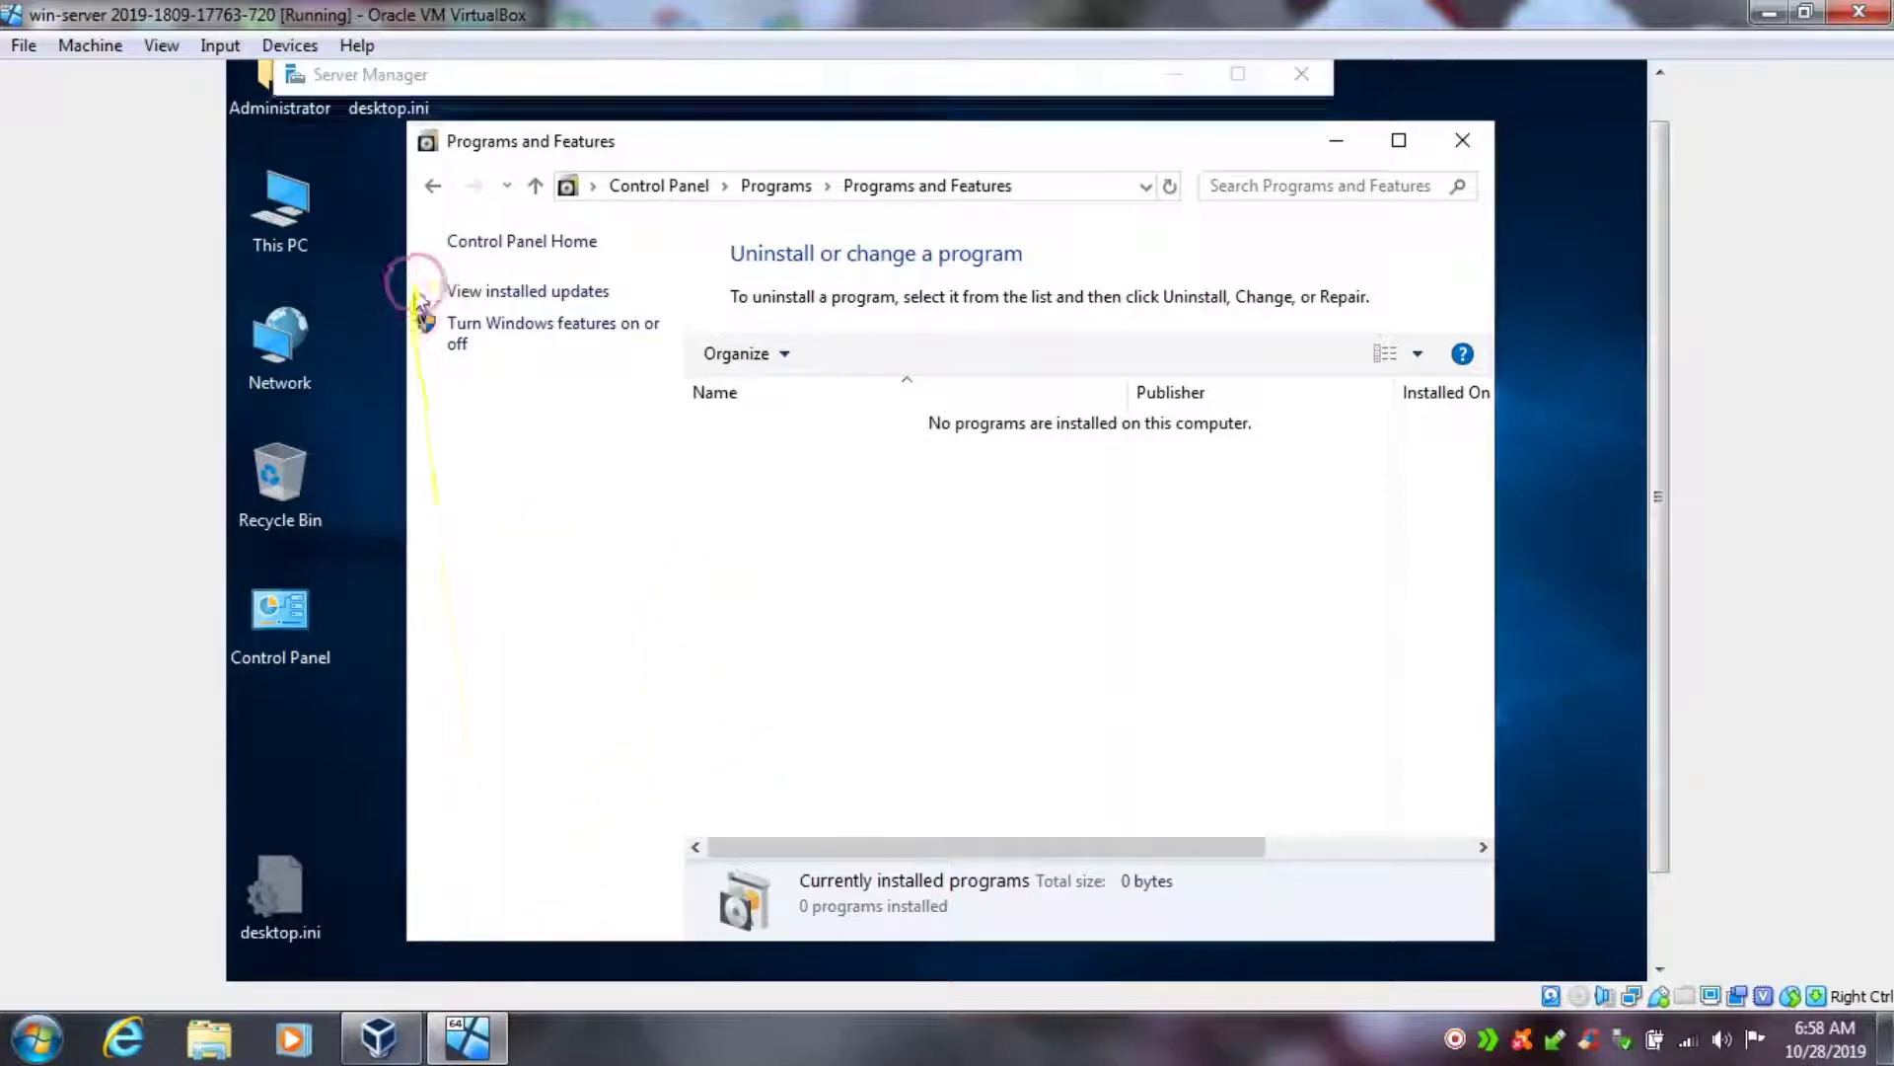
click(336, 231)
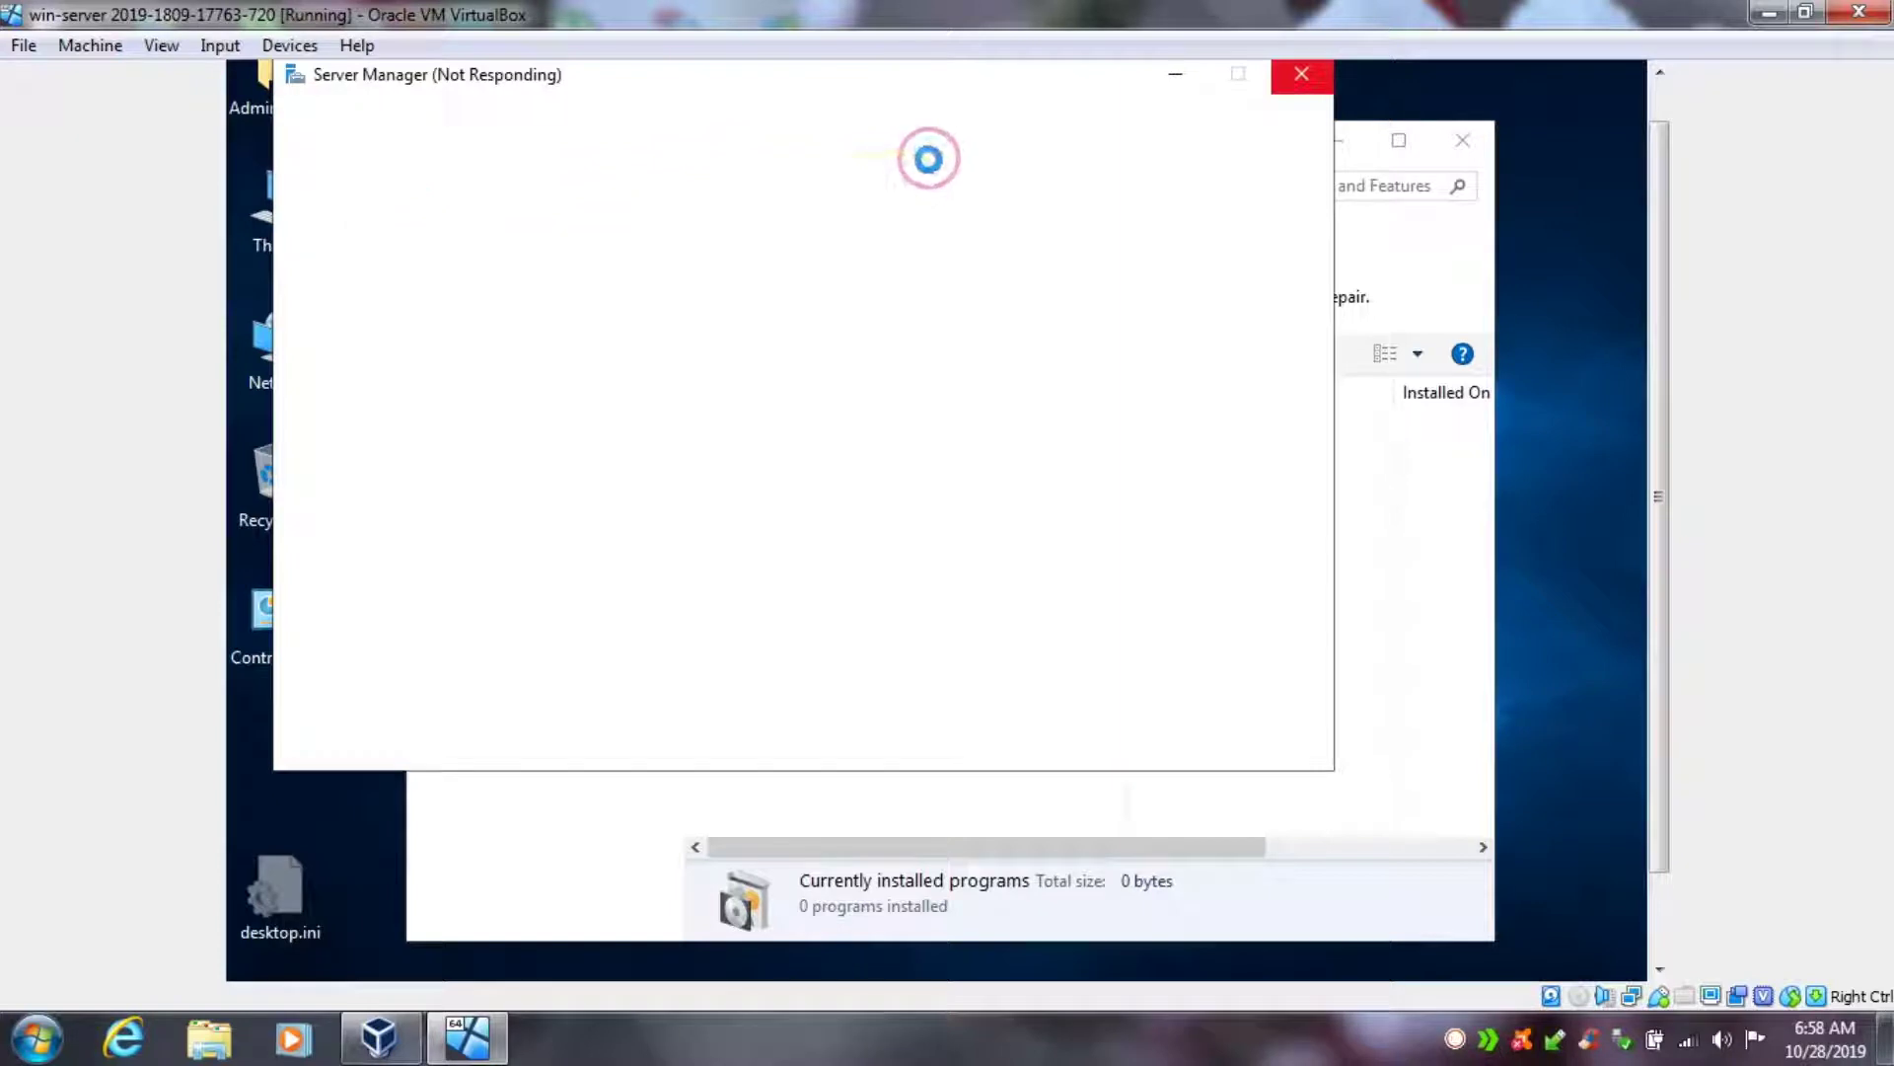
click(1300, 75)
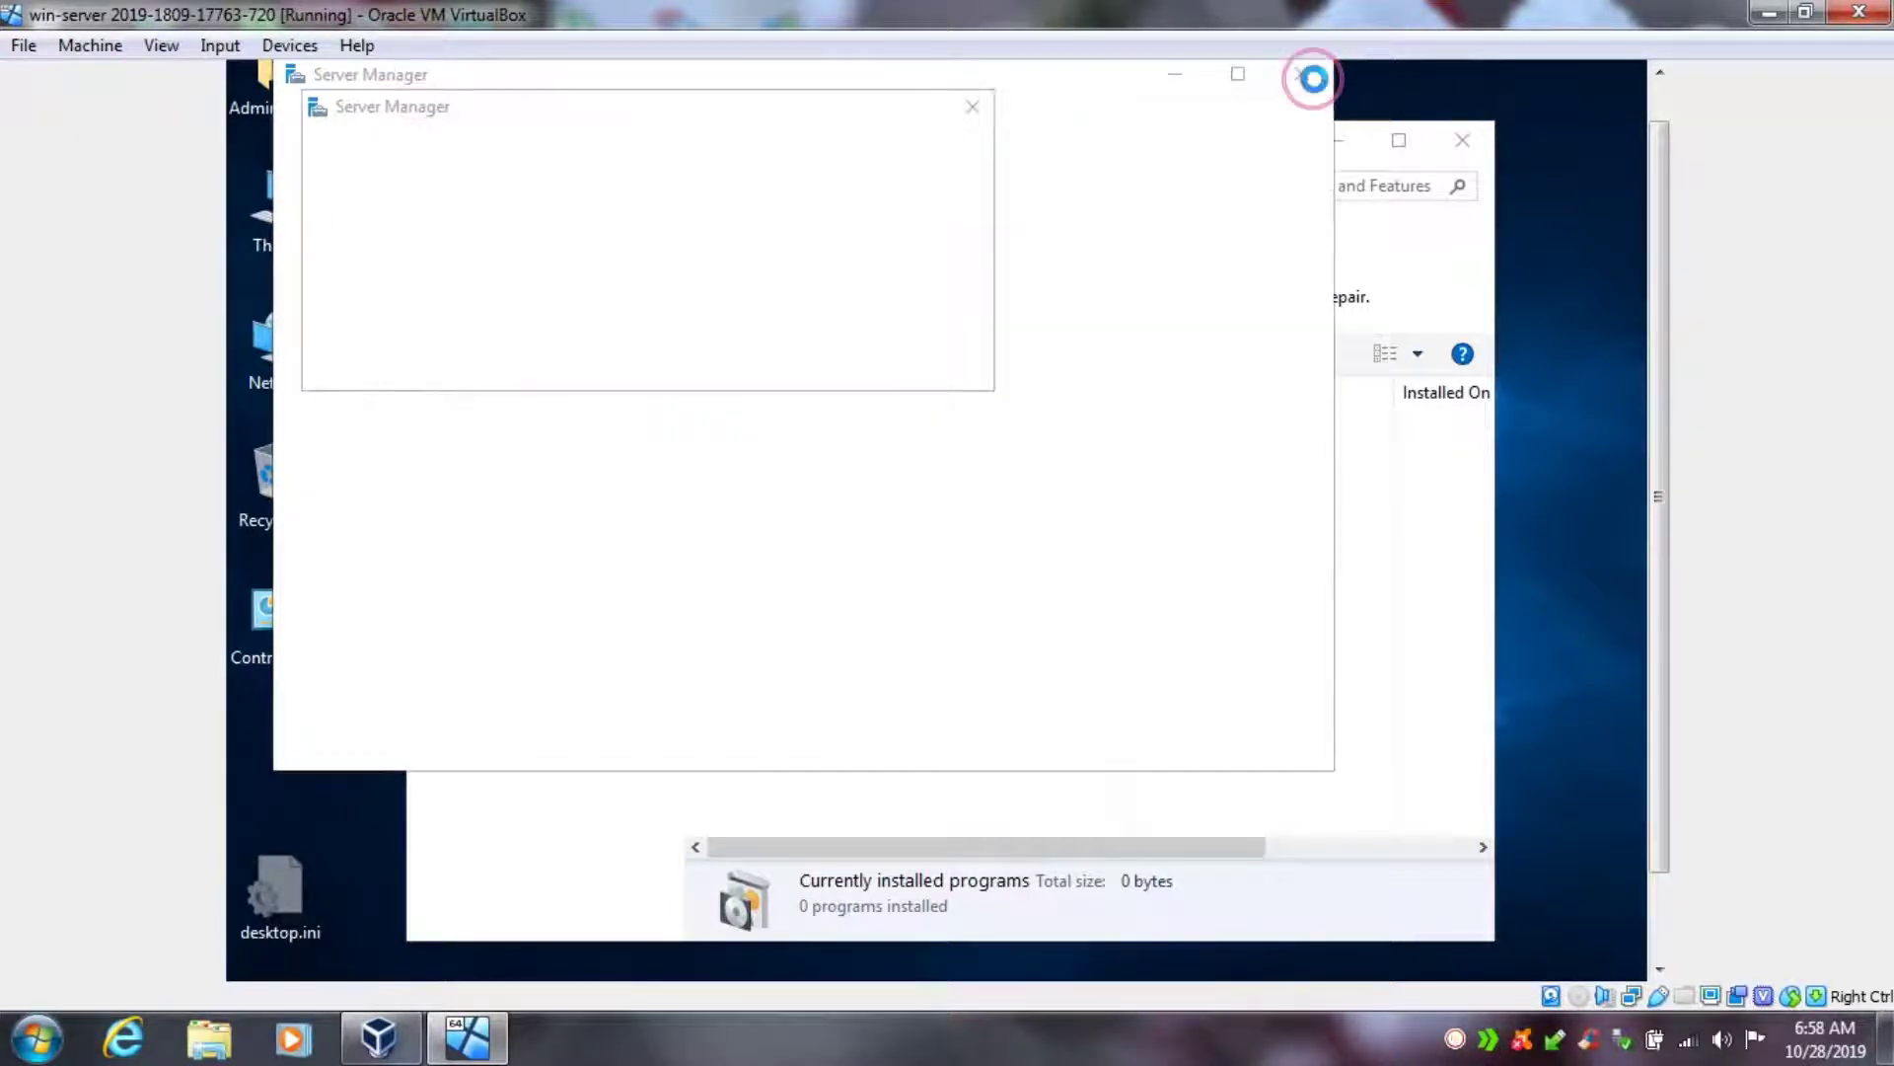
click(1098, 150)
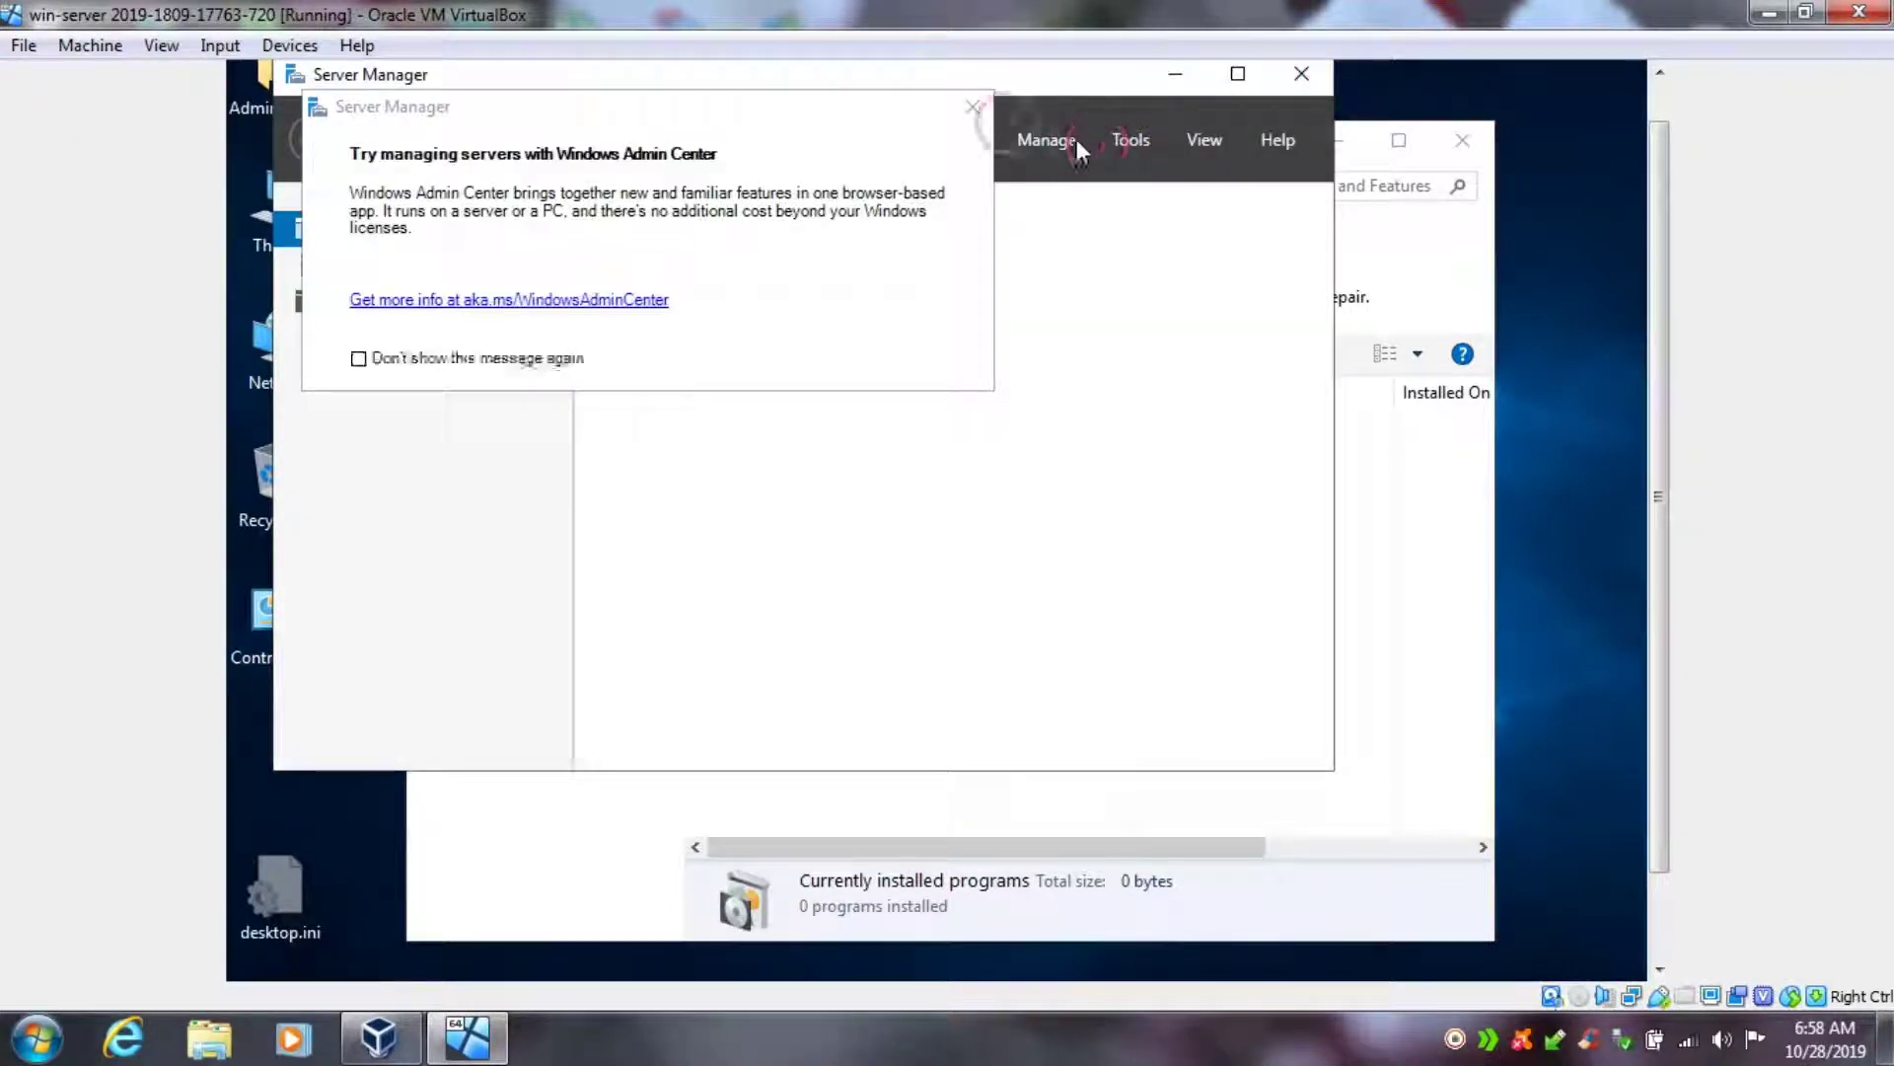
click(976, 109)
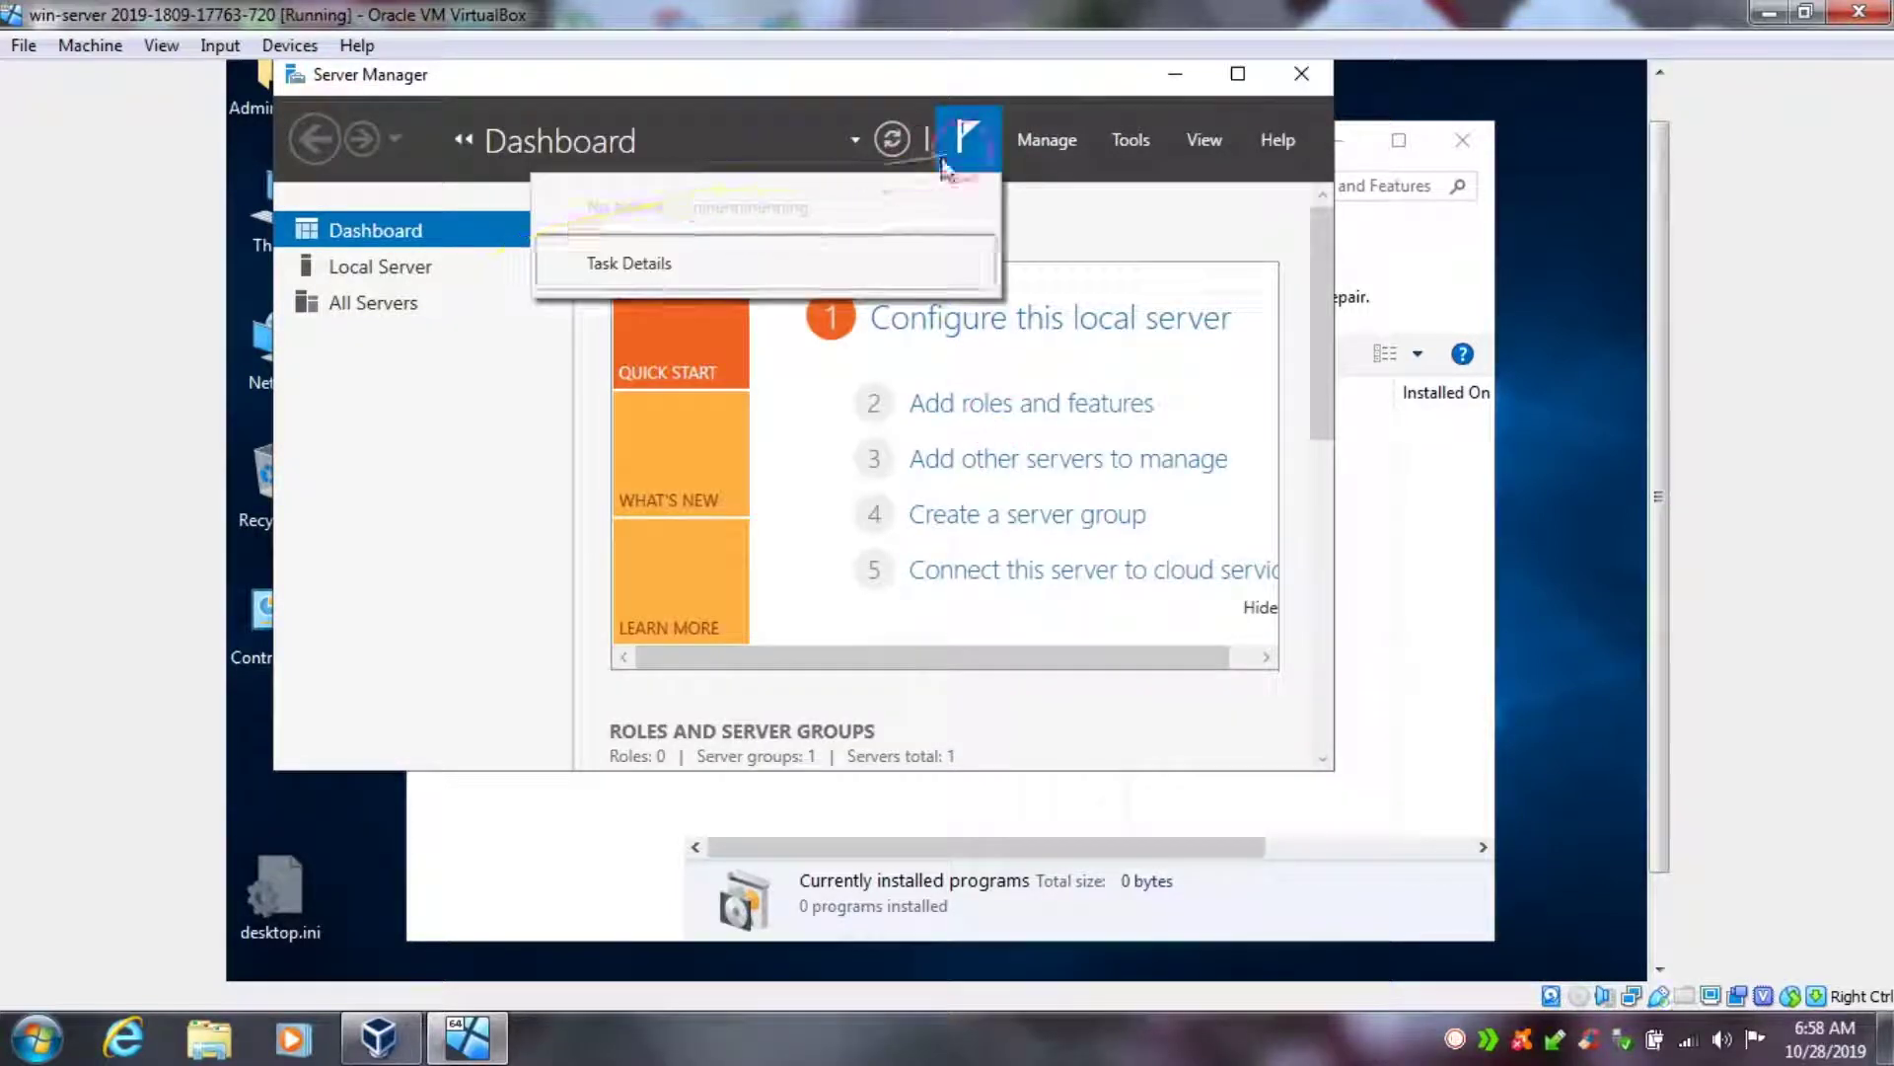
click(1135, 134)
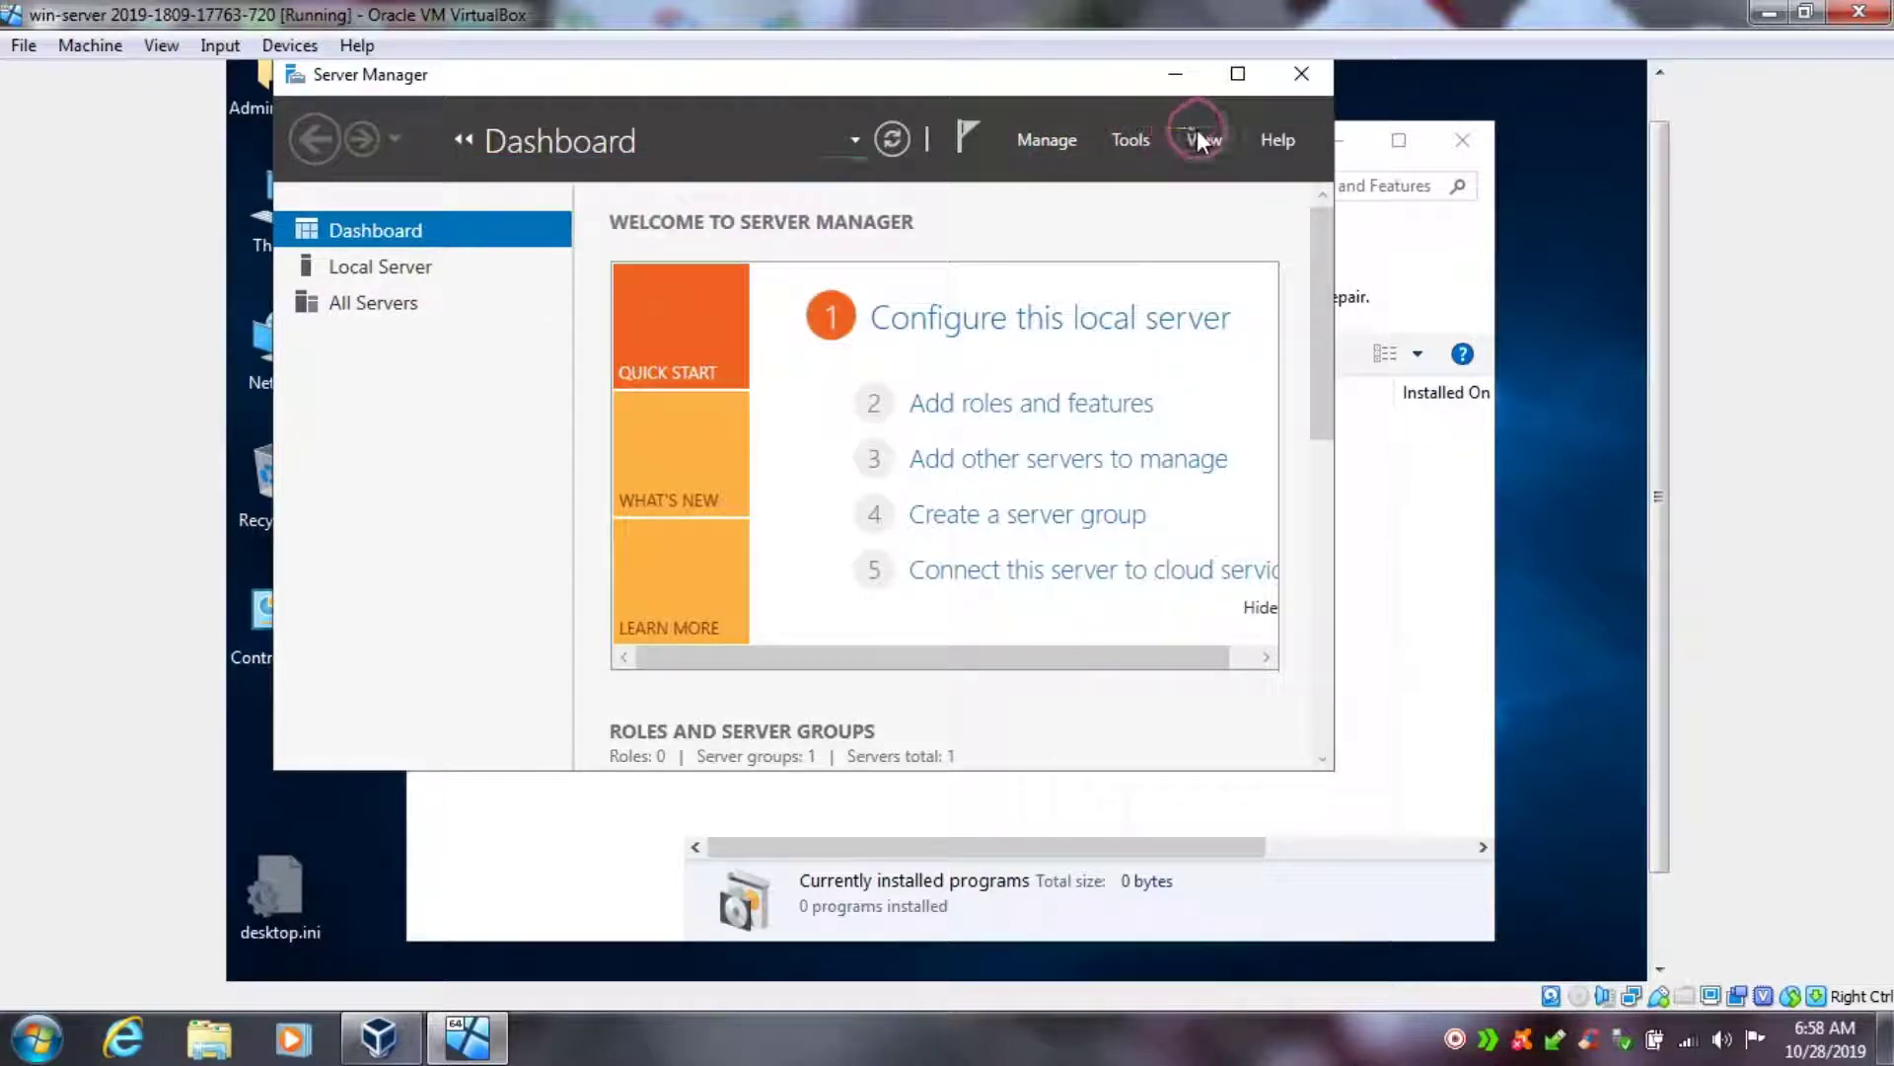
click(1135, 134)
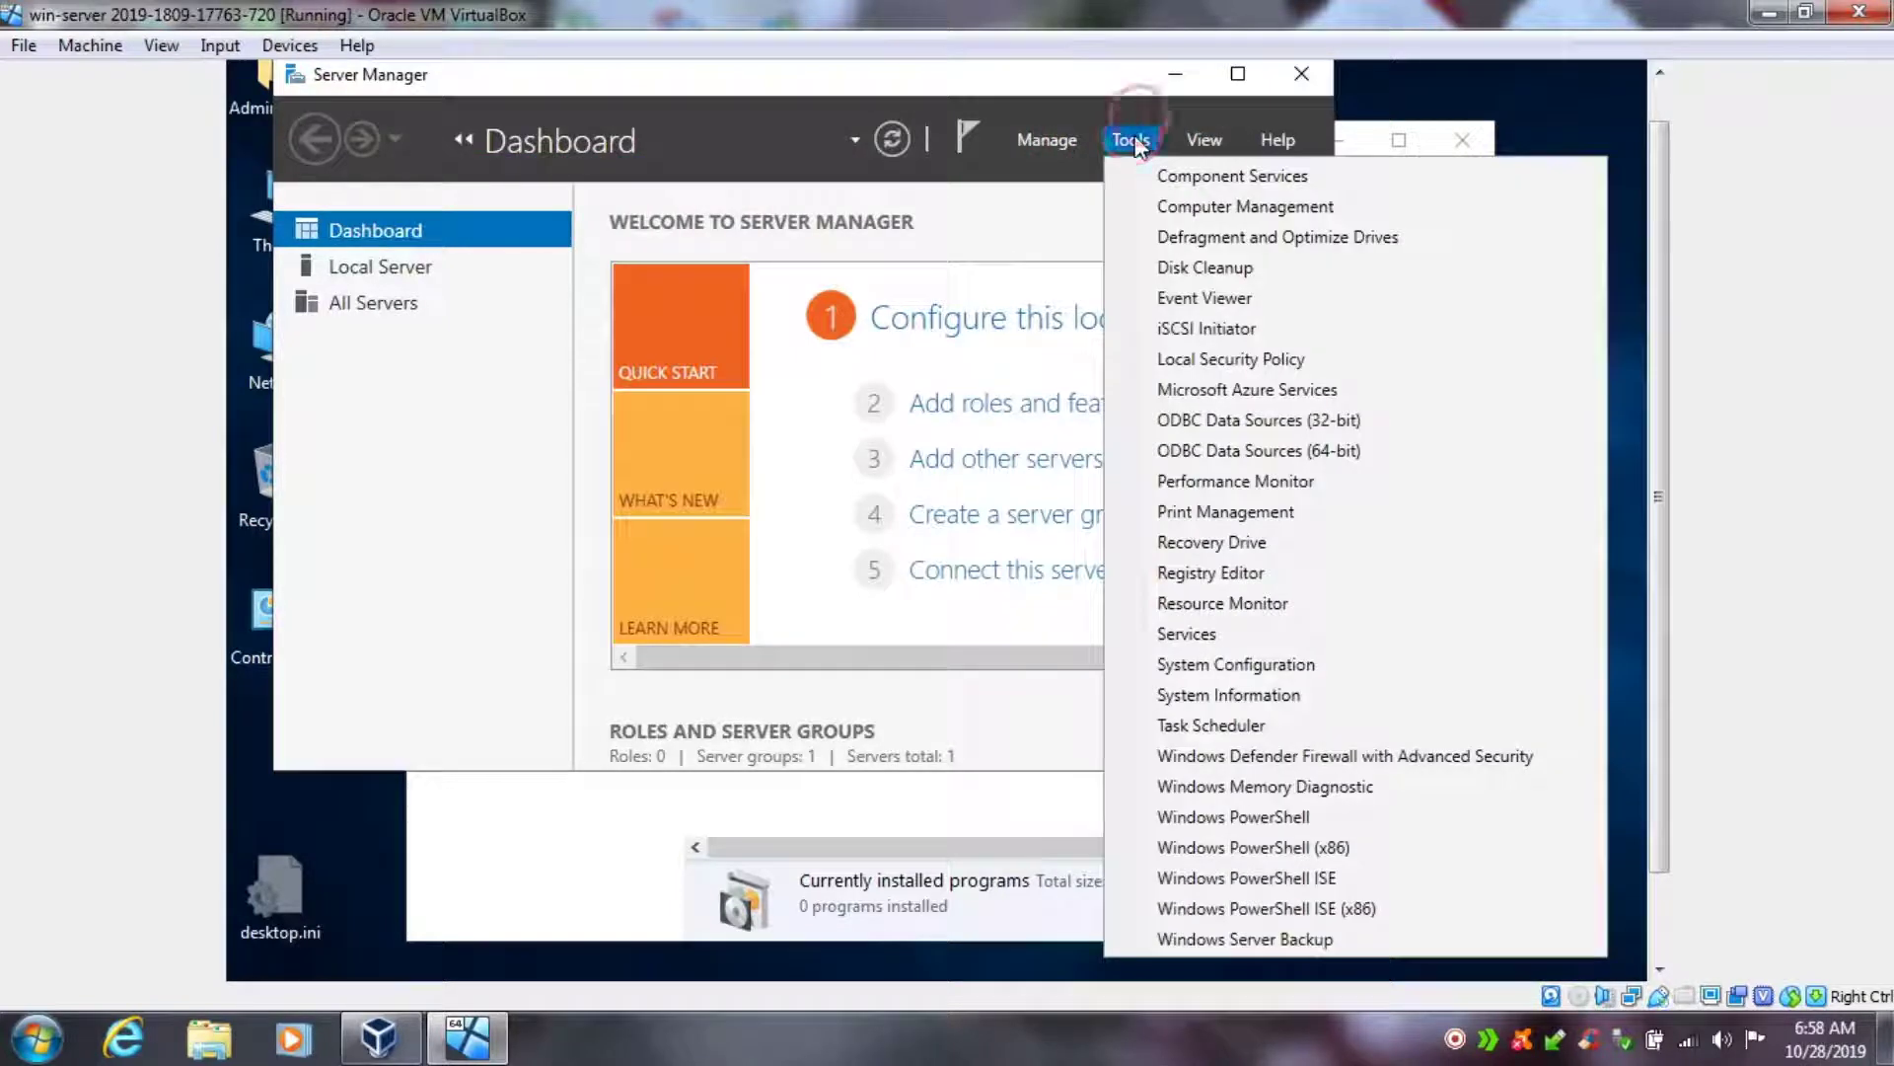
click(1288, 81)
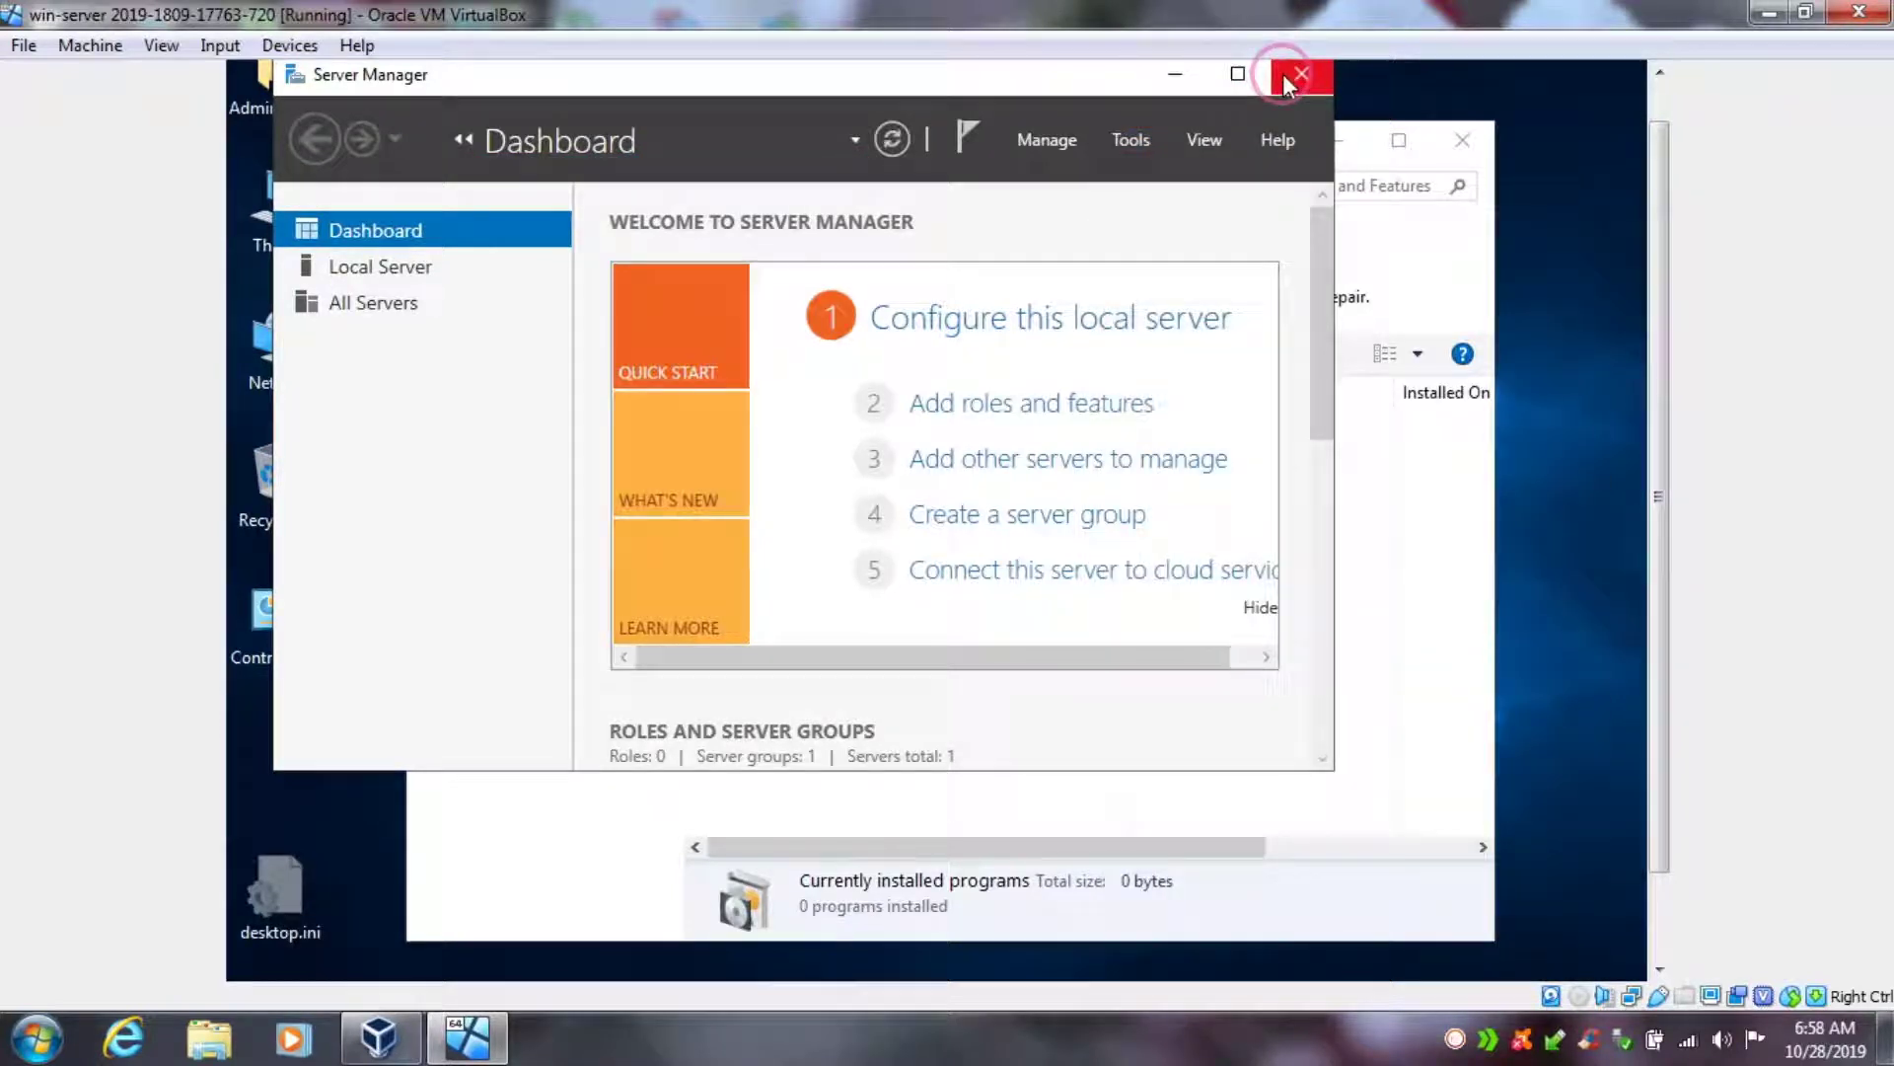
click(1297, 79)
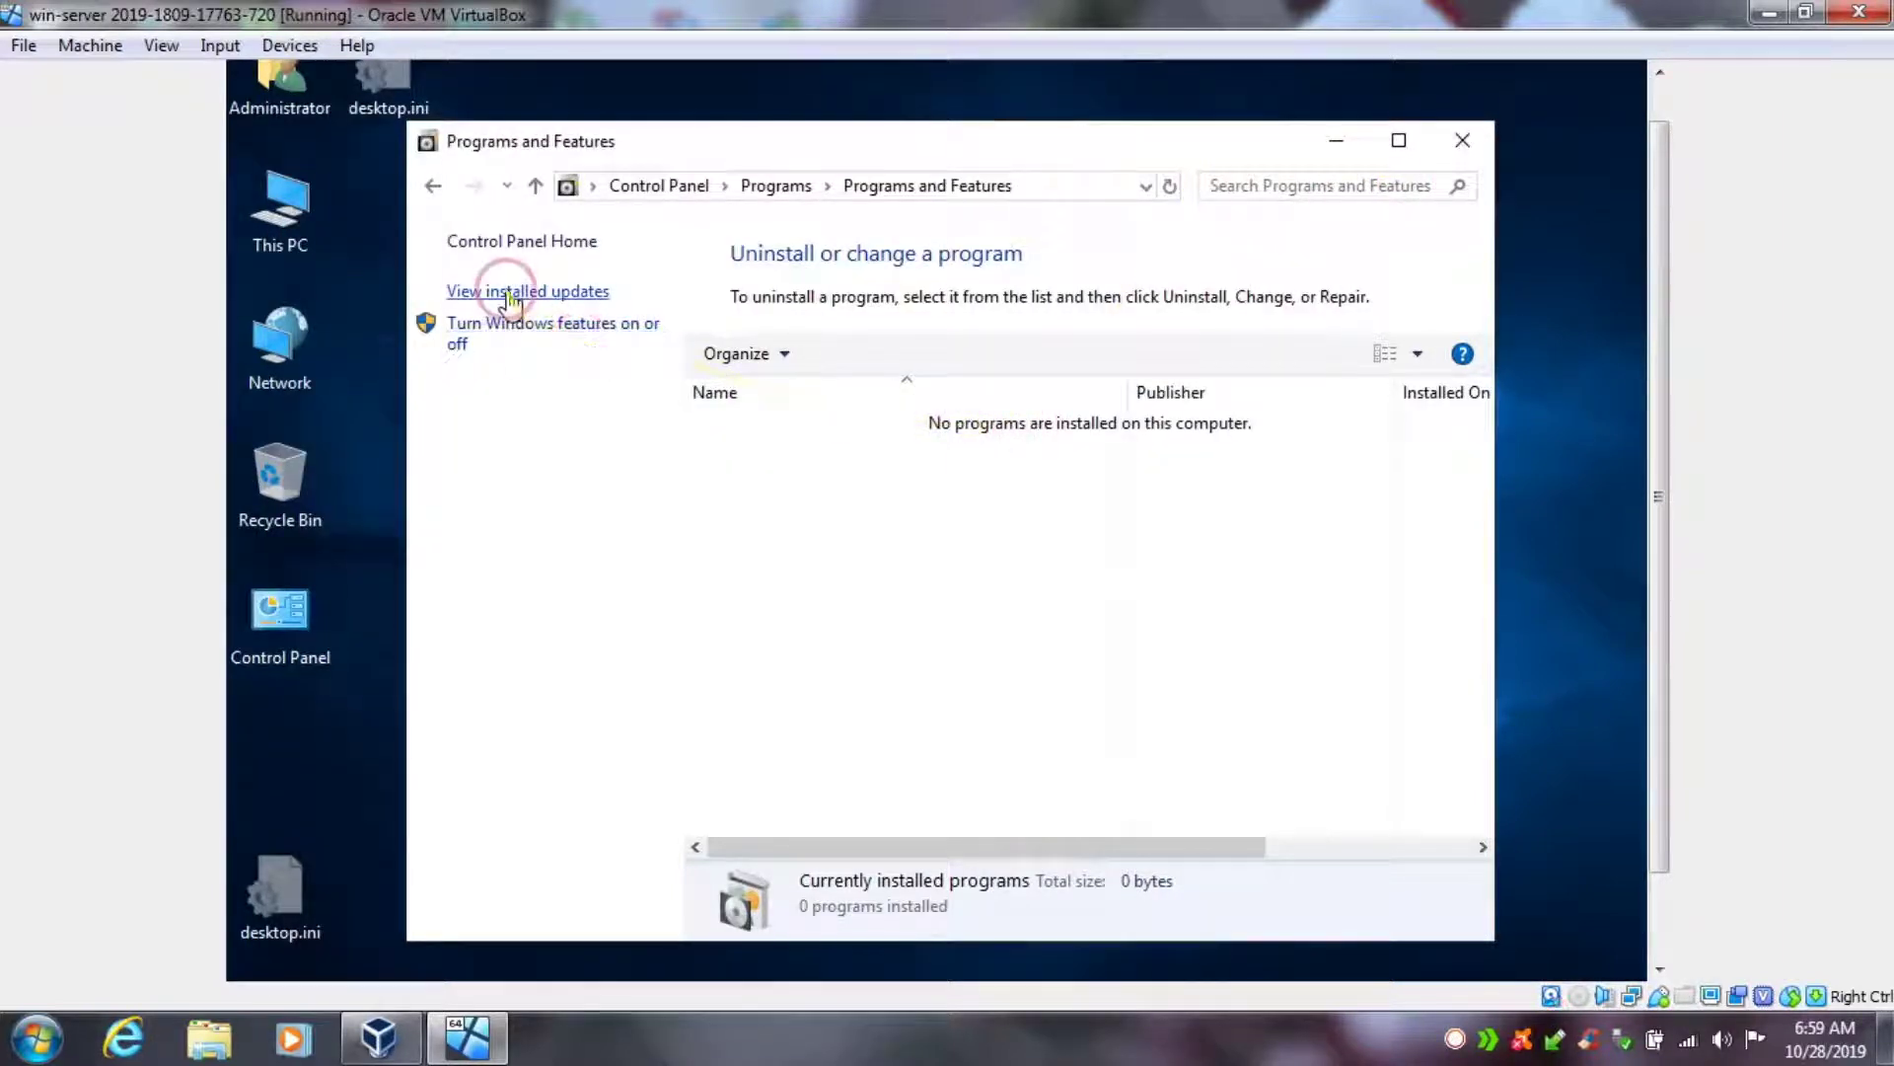
Reopen Server Manager from 'Turn Windows features on or off' in Programs and Features
click(511, 326)
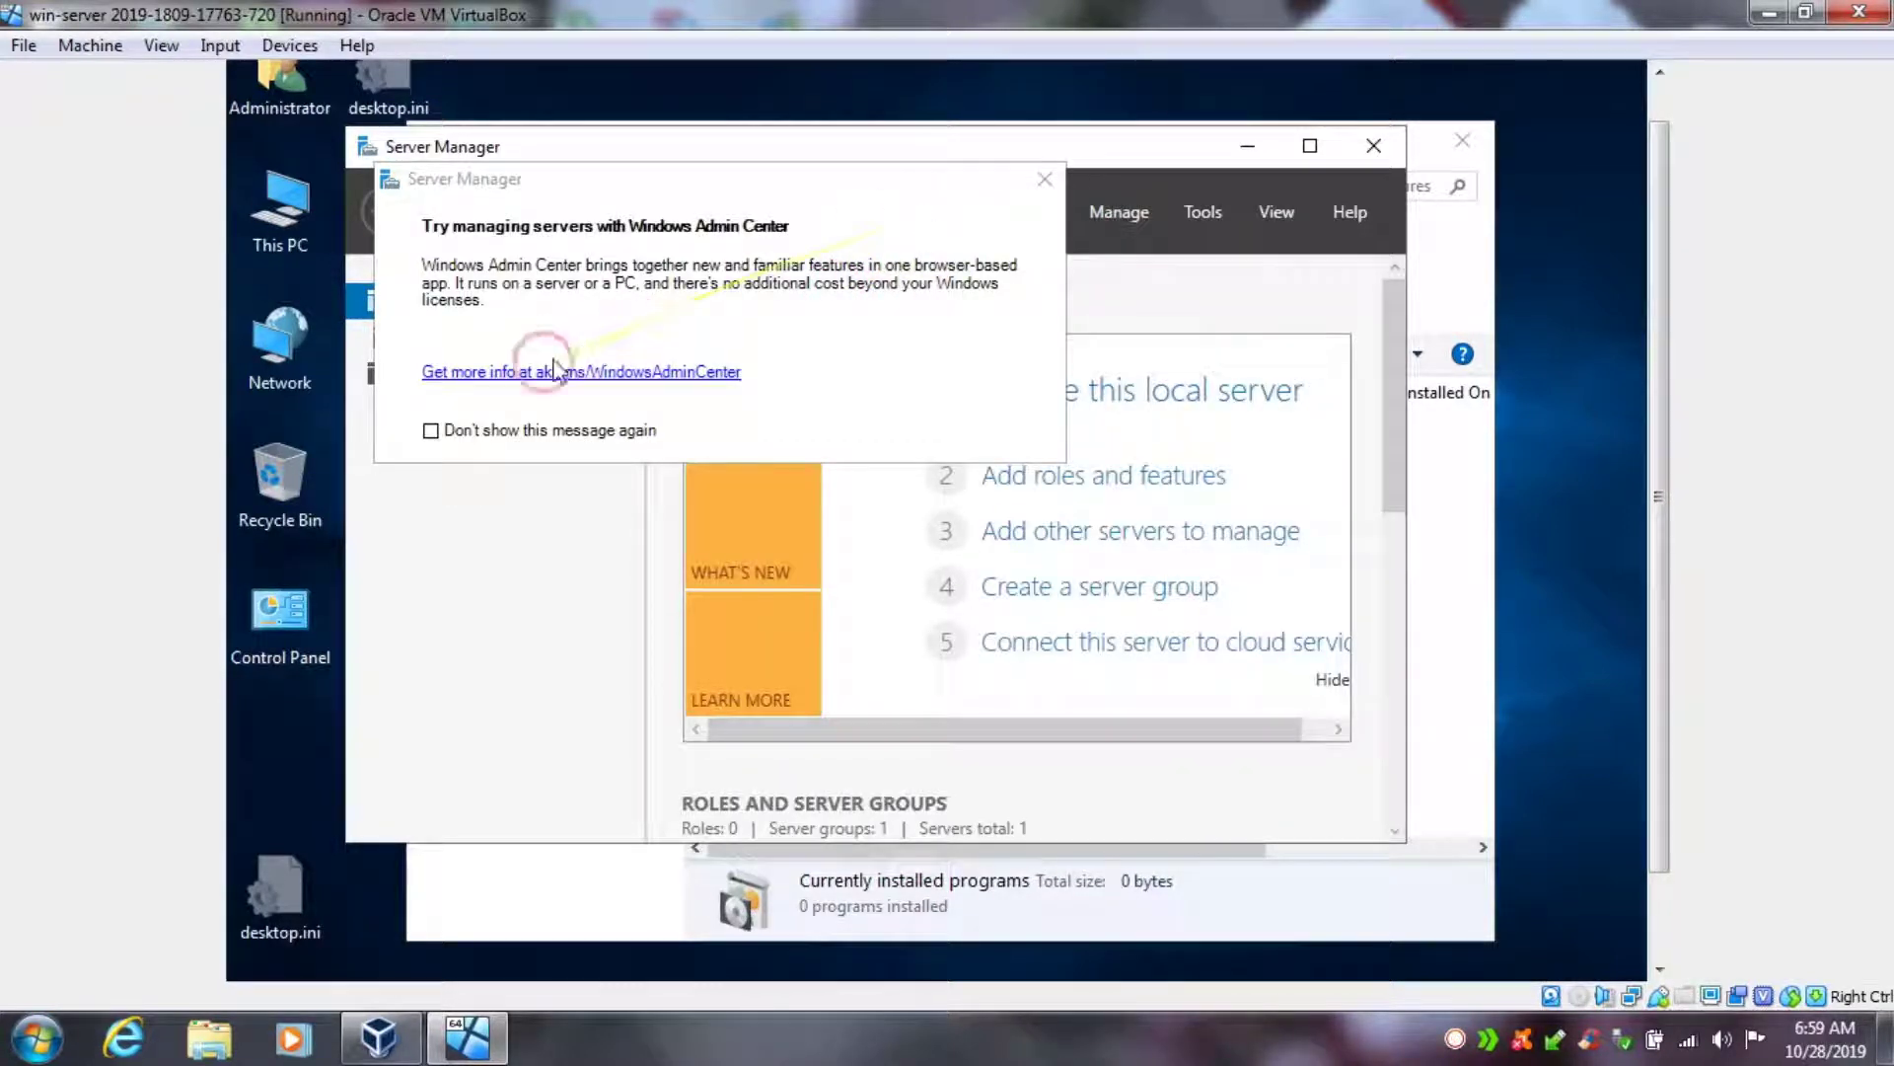
Tick 'Don't show this message again', close the Admin Center notice, and open the Manage menu
click(455, 430)
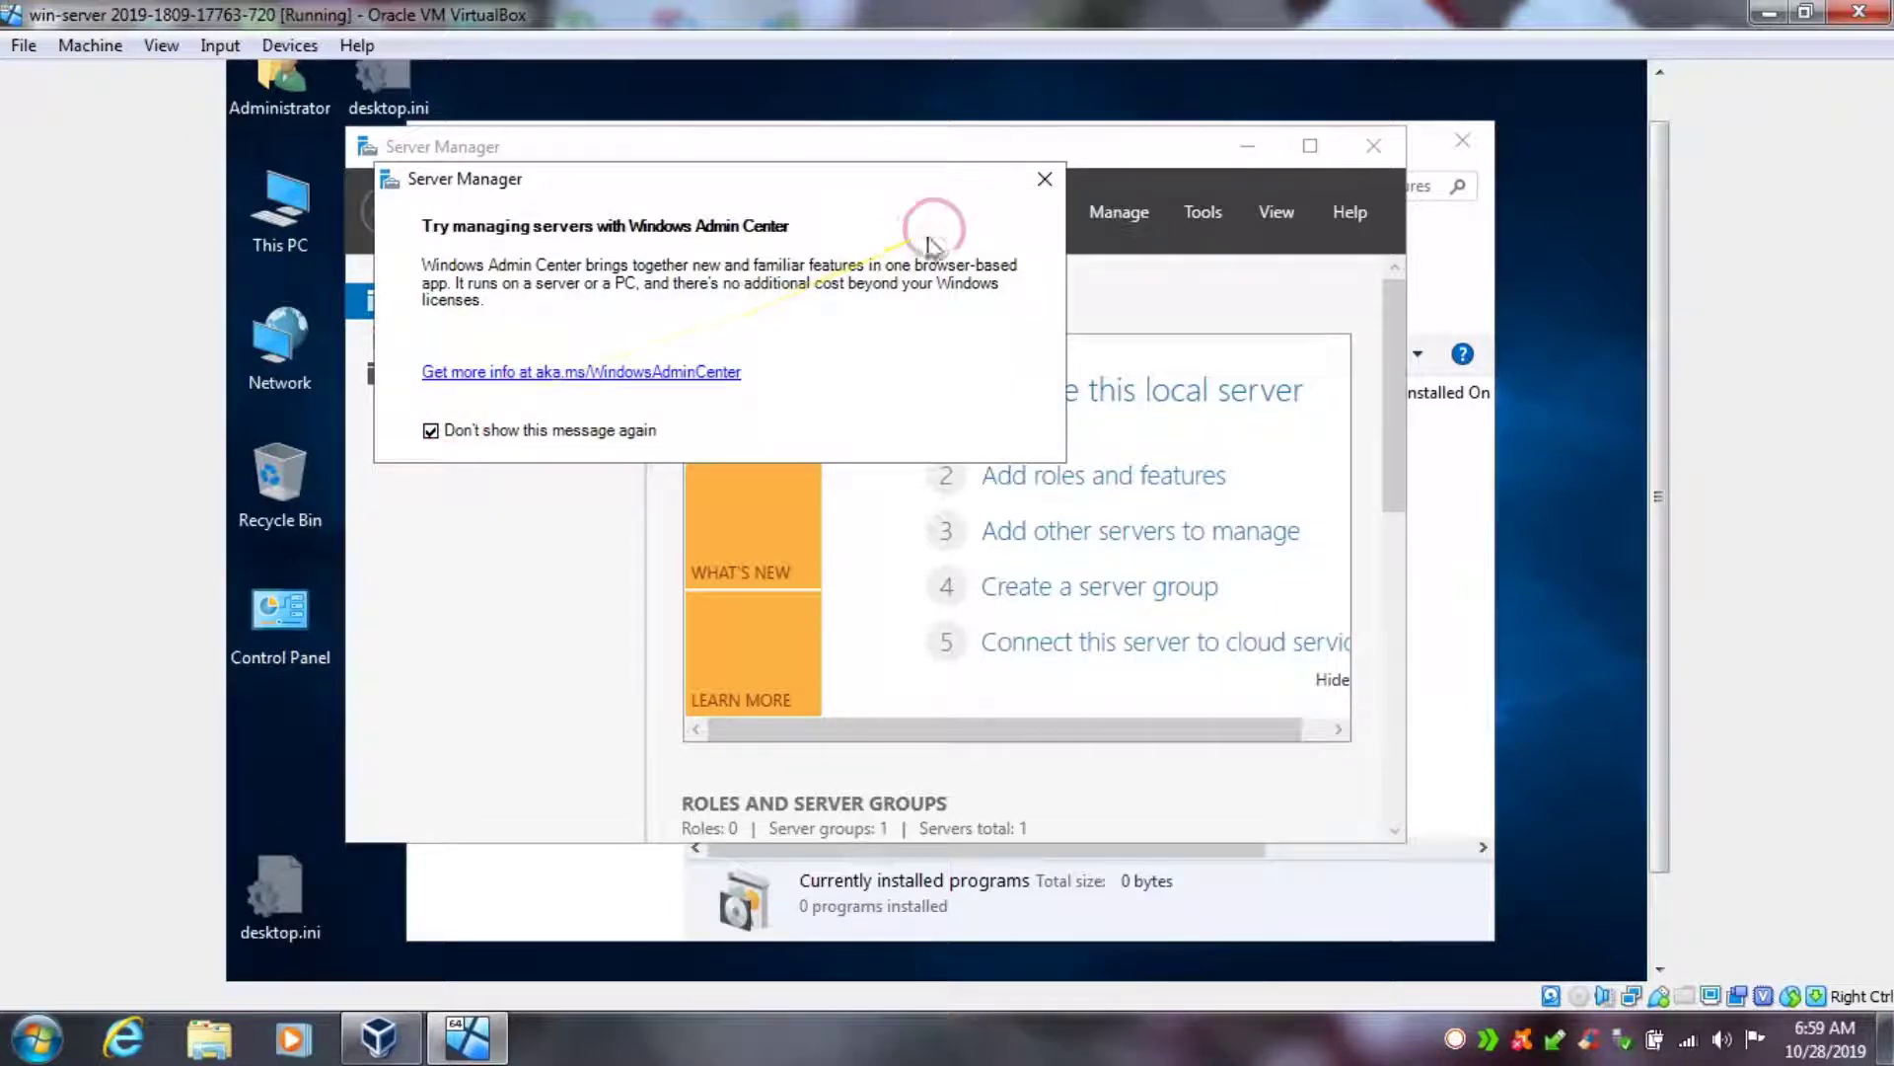
click(1042, 179)
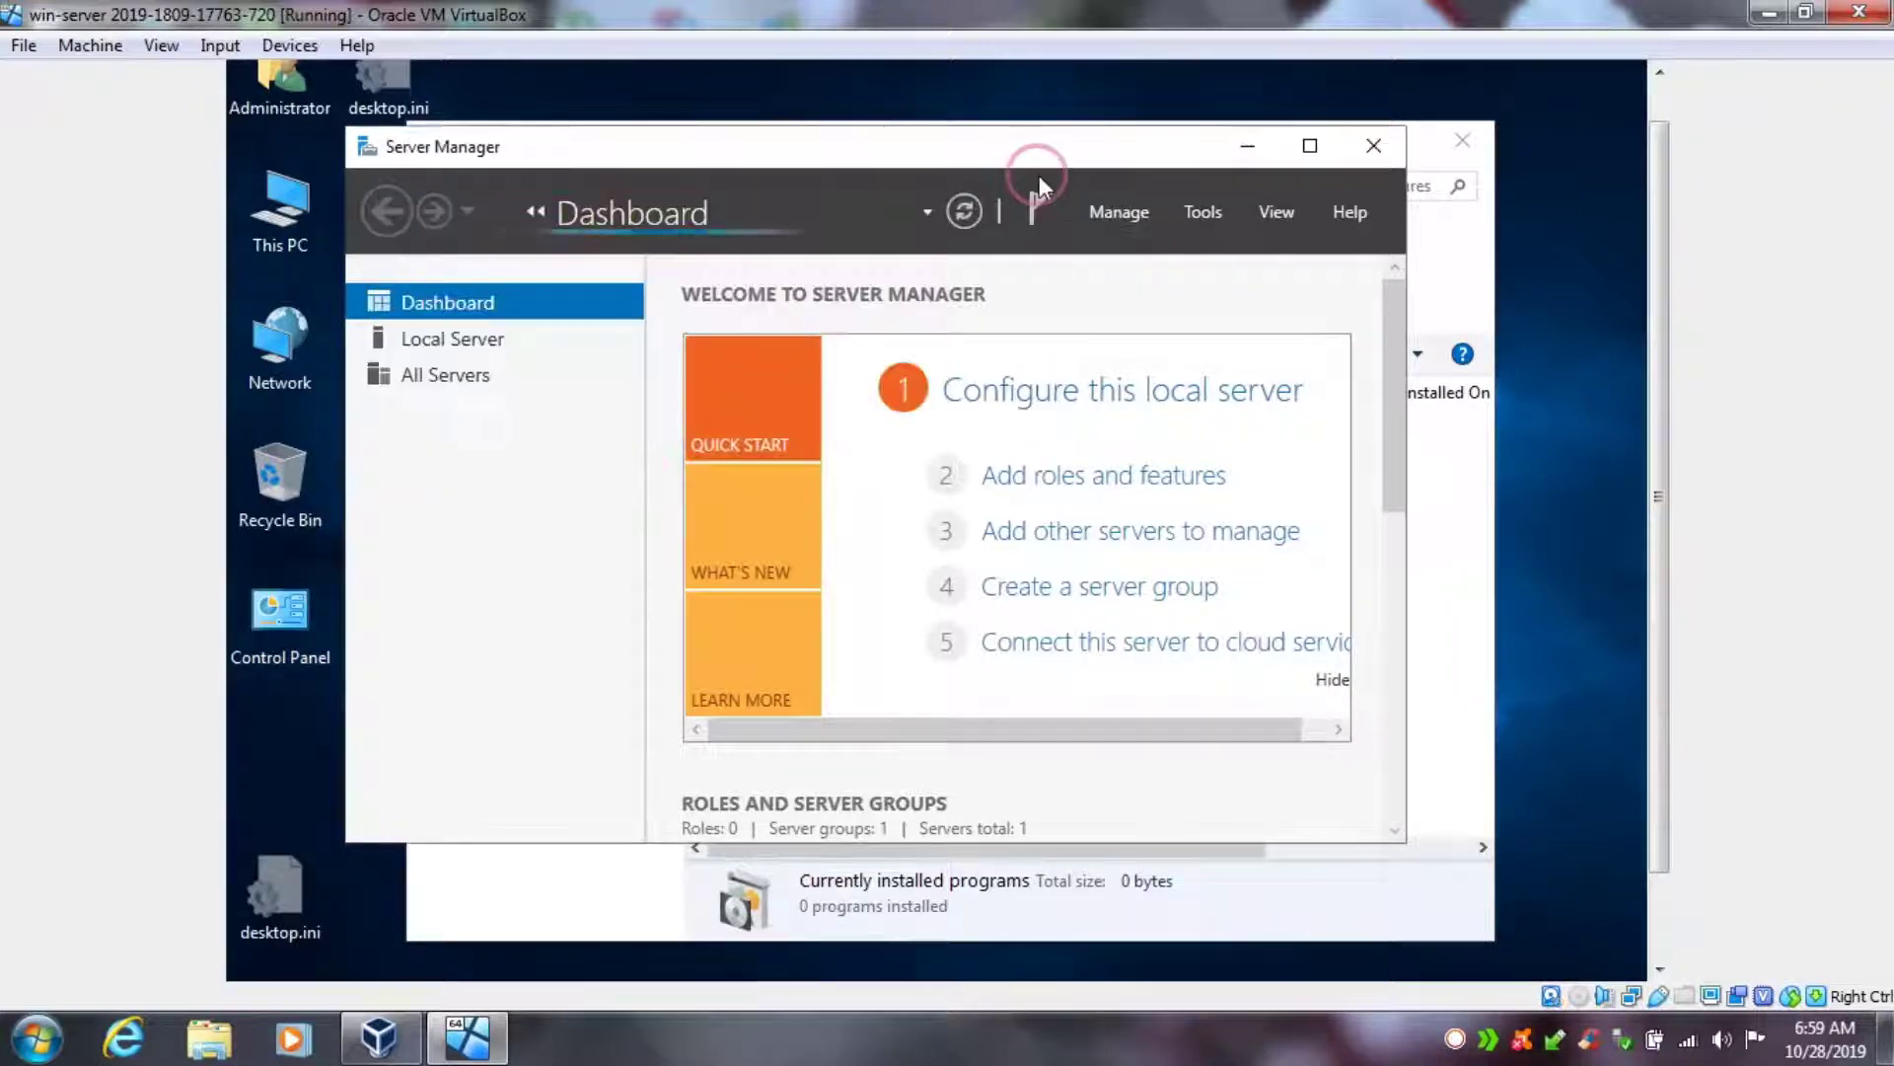
click(1109, 215)
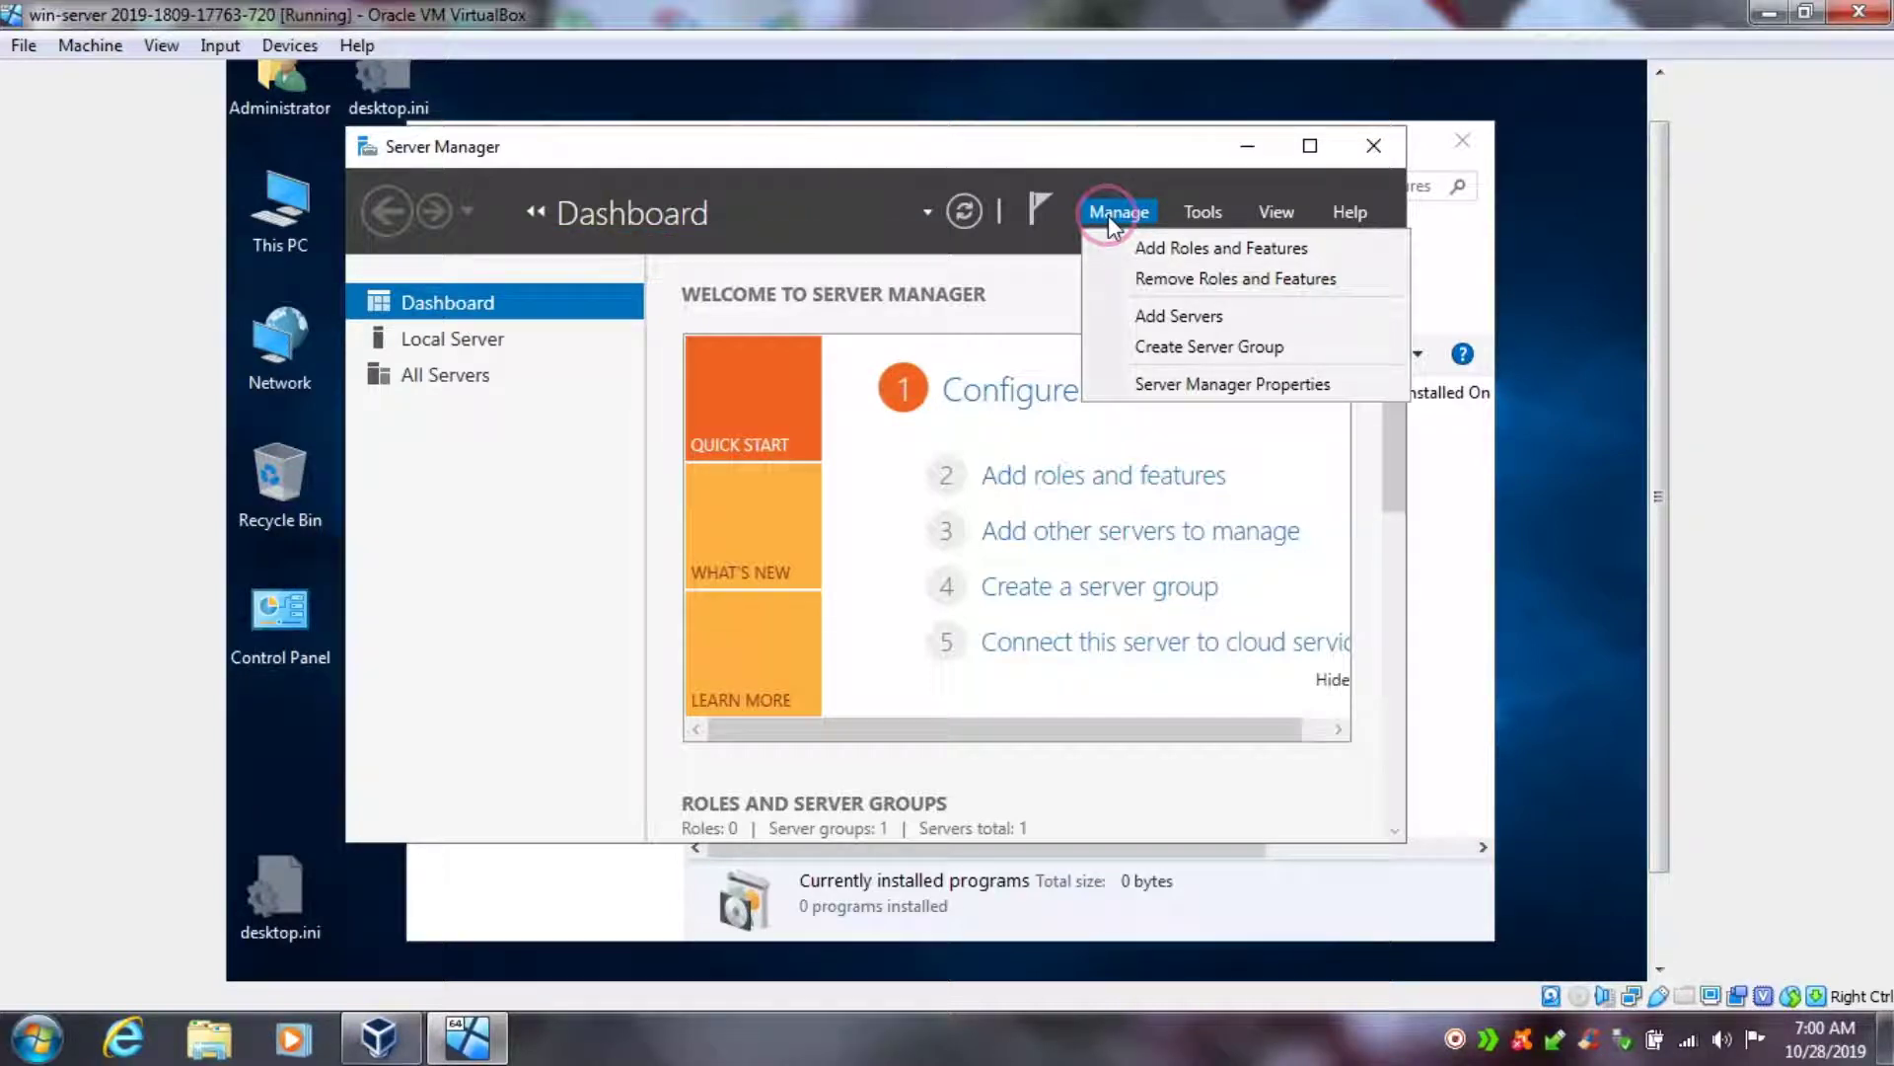
Close the Manage menu, scroll the dashboard, and click Add roles and features
click(1387, 450)
drag(1381, 474, 1363, 812)
drag(1376, 661, 1352, 372)
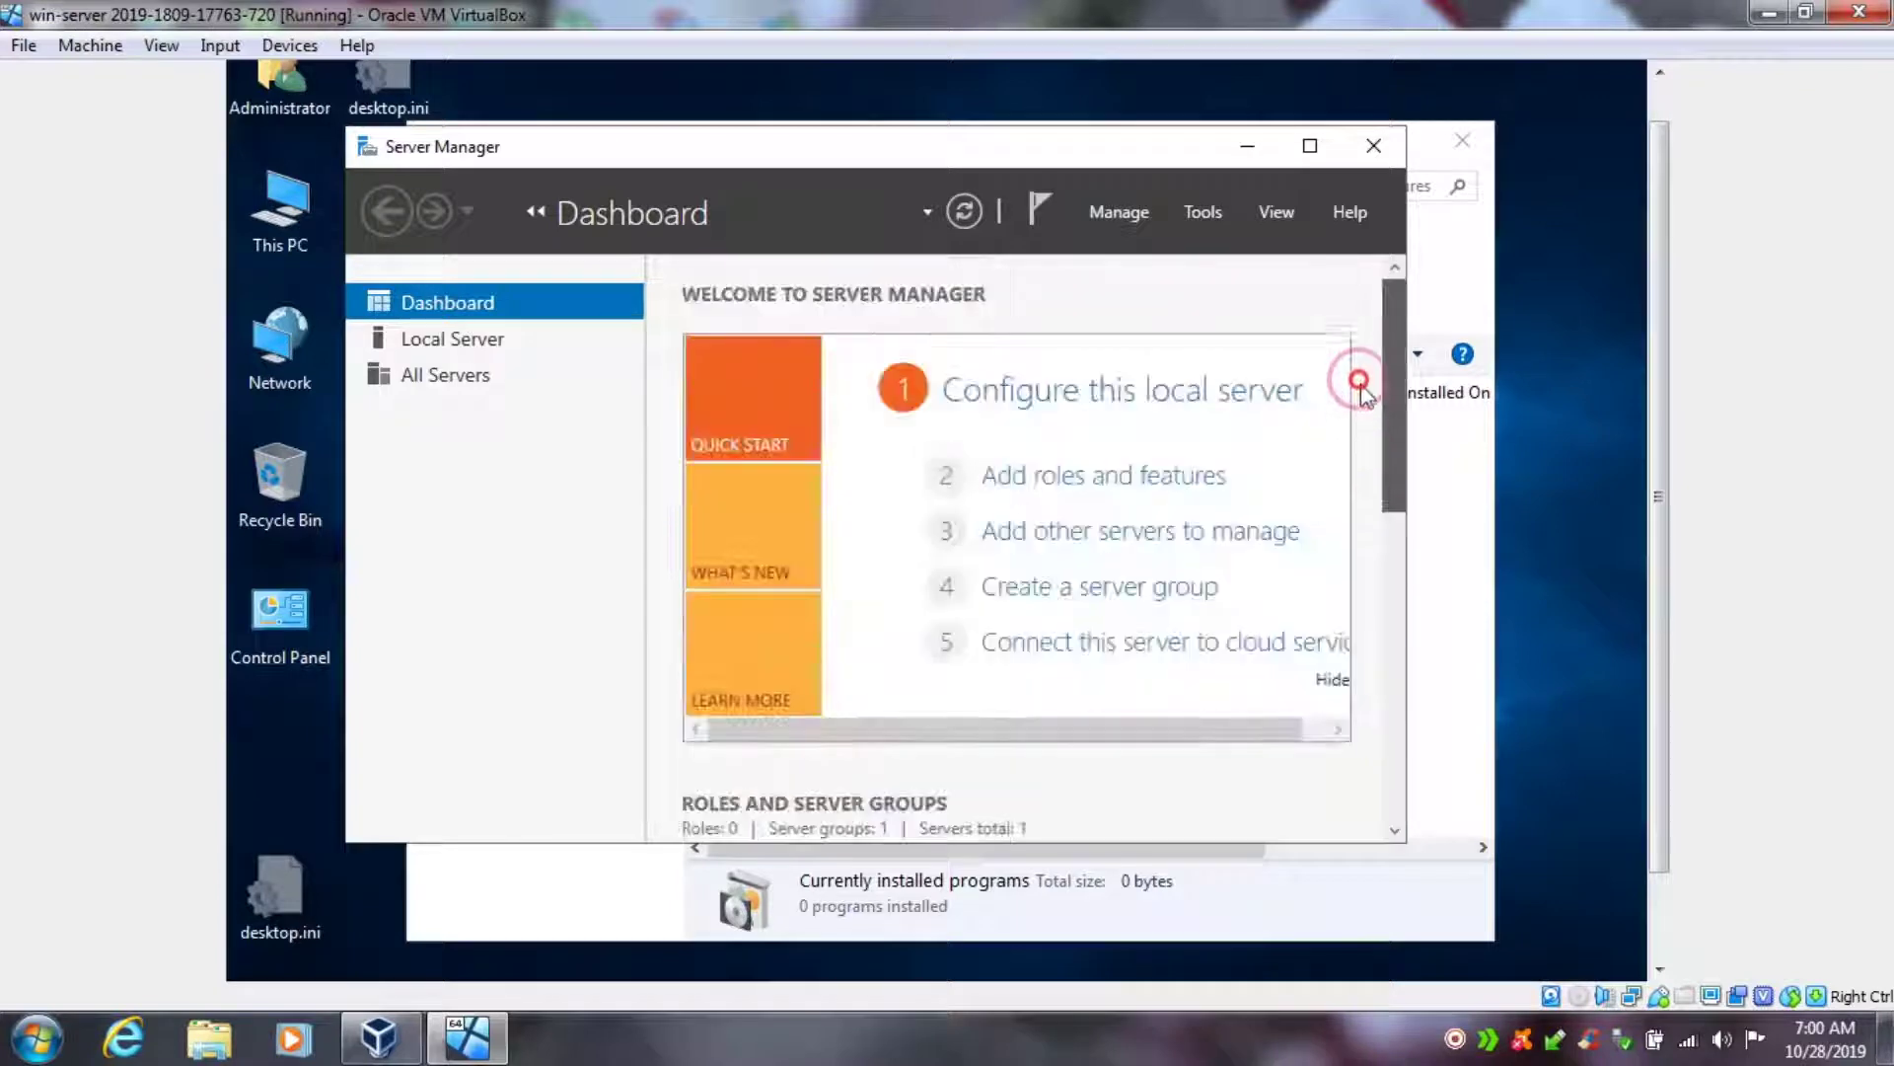
click(1016, 475)
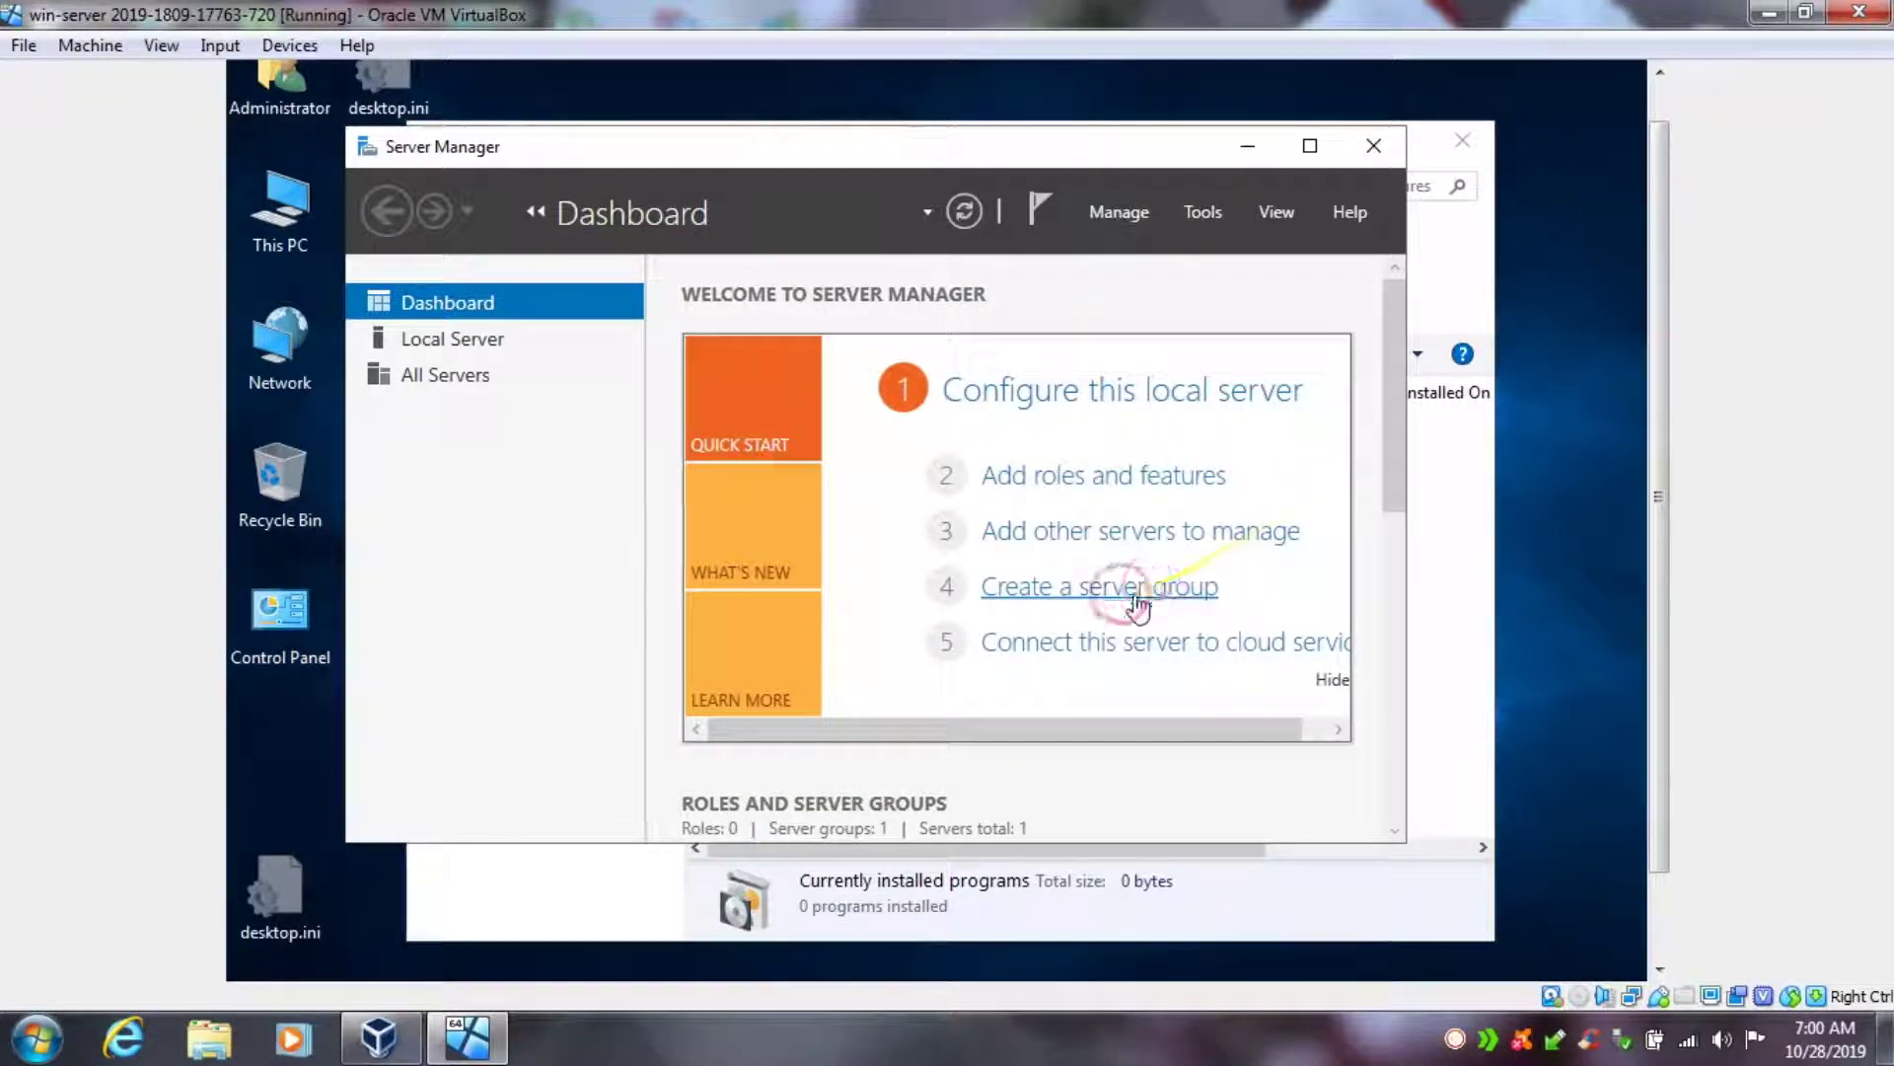
Look at the What's New tile, then switch Server Manager to the Local Server page
click(787, 565)
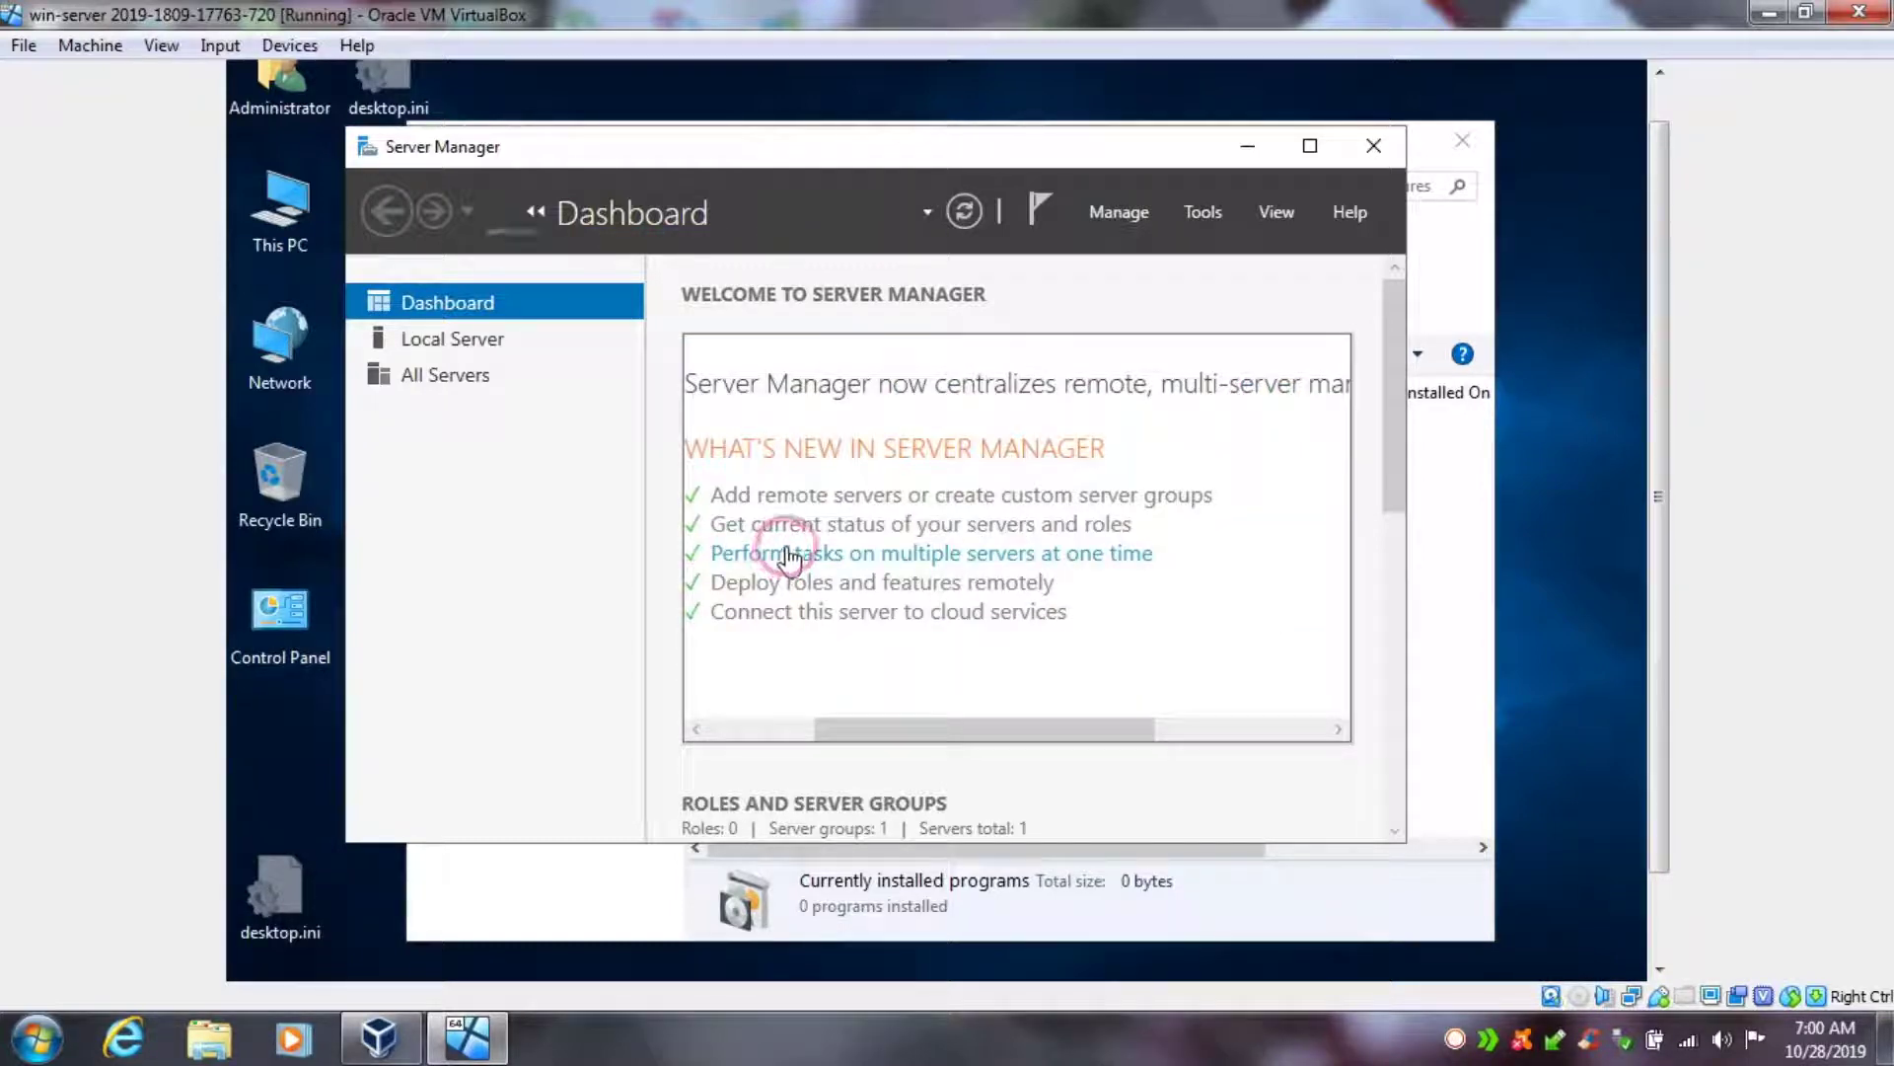
drag(953, 728, 753, 727)
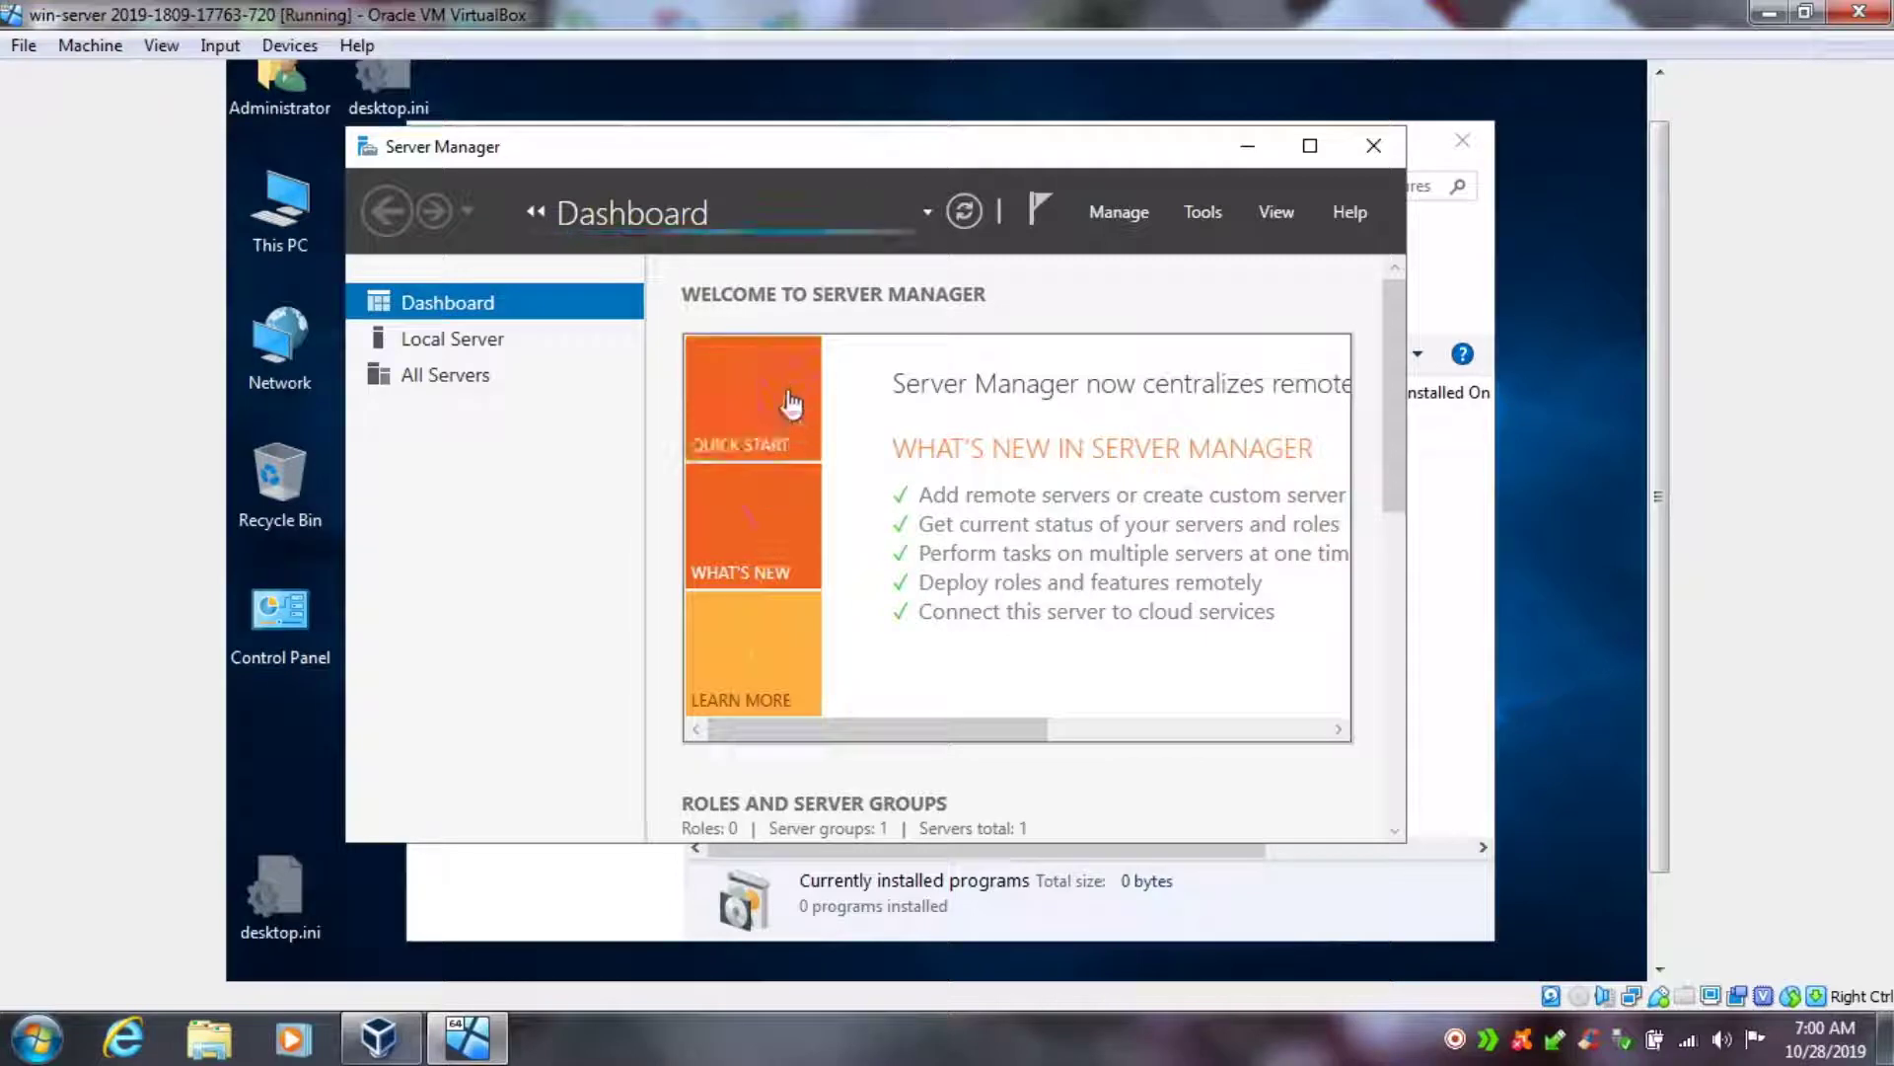
click(473, 390)
click(454, 343)
click(449, 395)
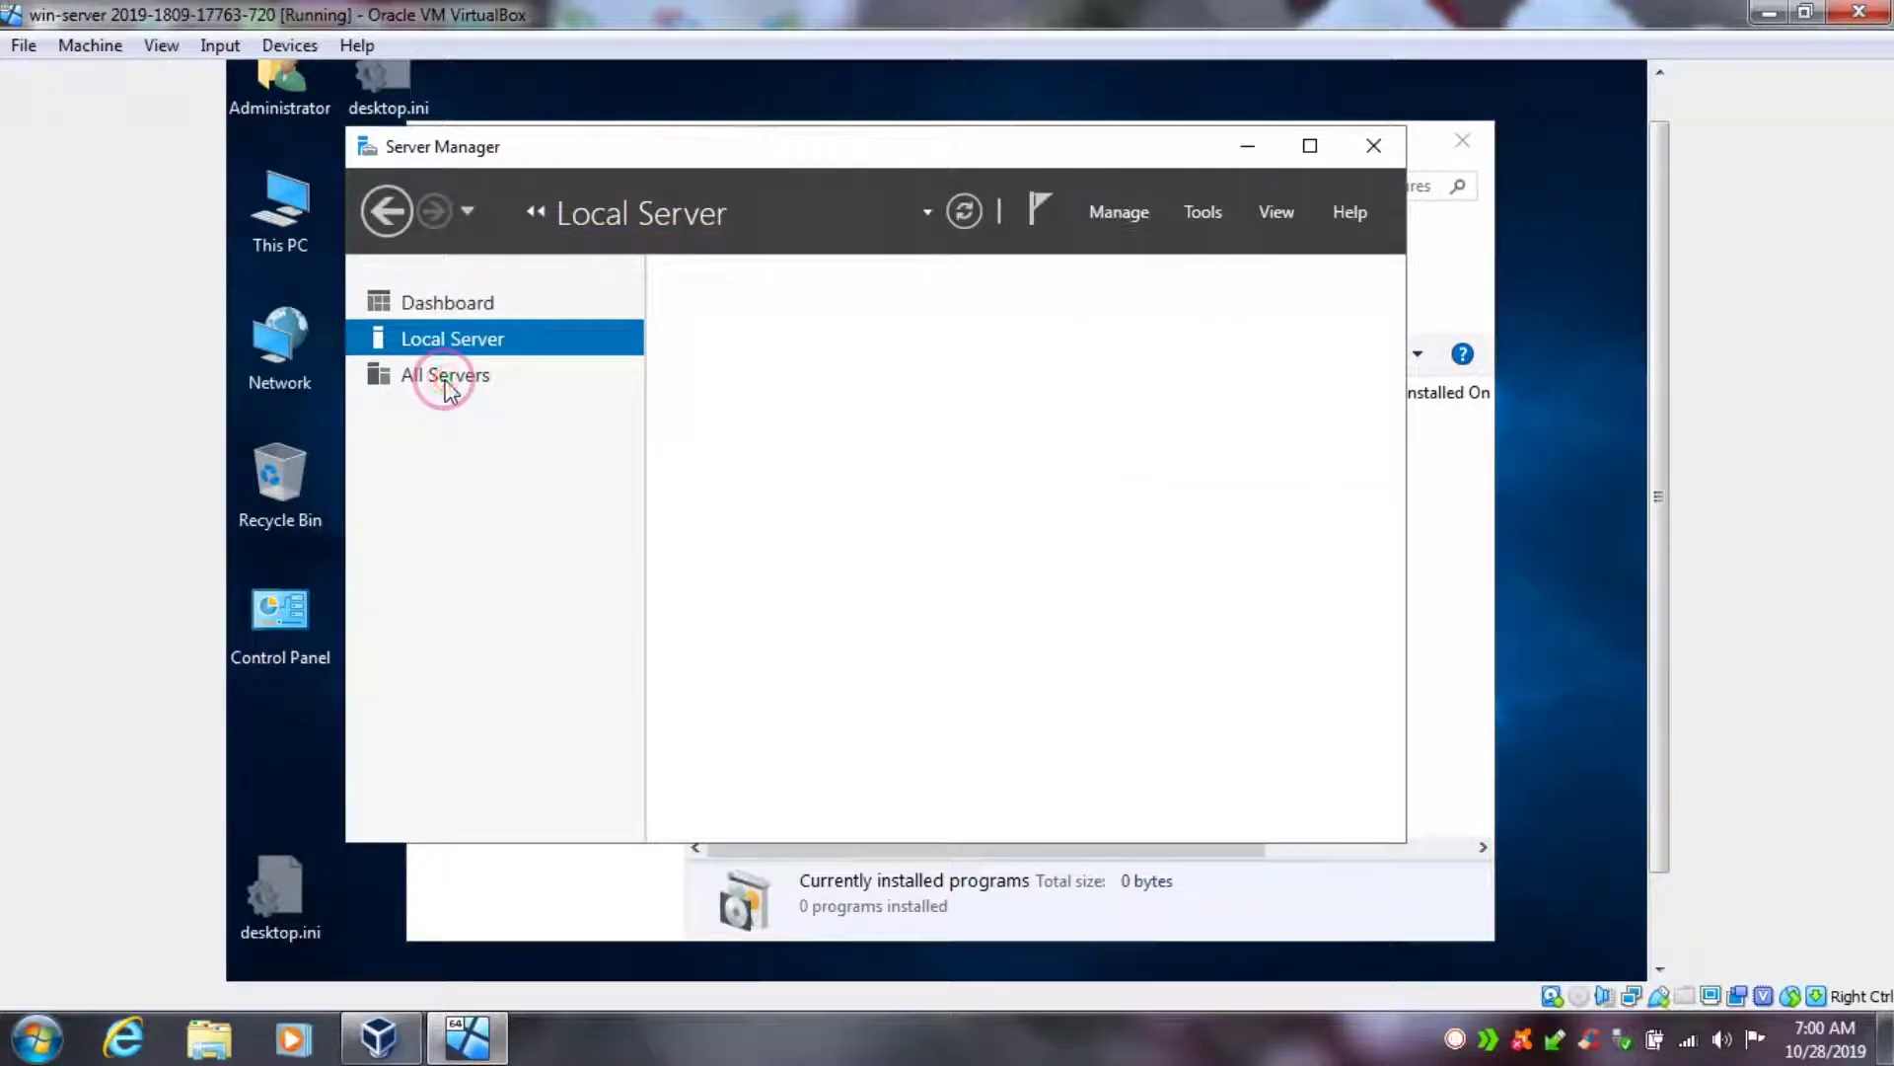
Browse the All Servers, Local Server and Dashboard pages in Server Manager
click(446, 387)
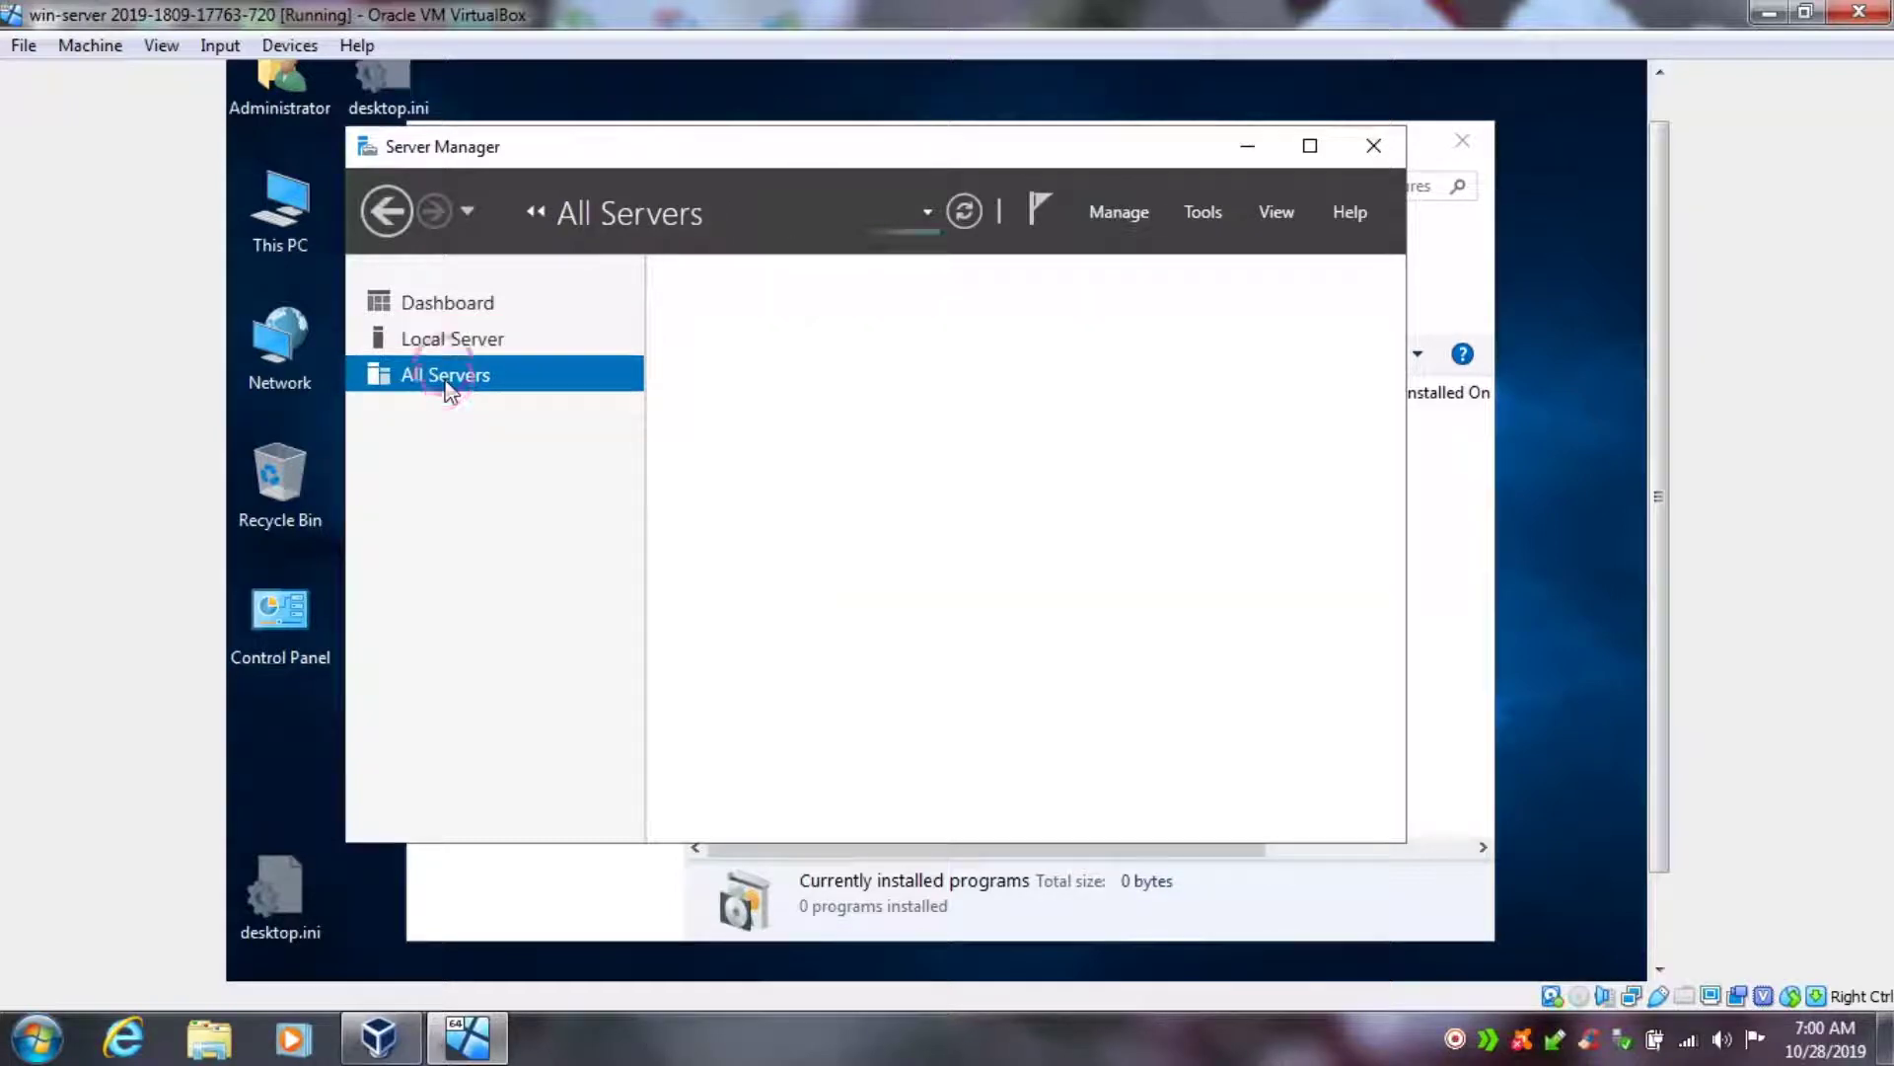
click(459, 331)
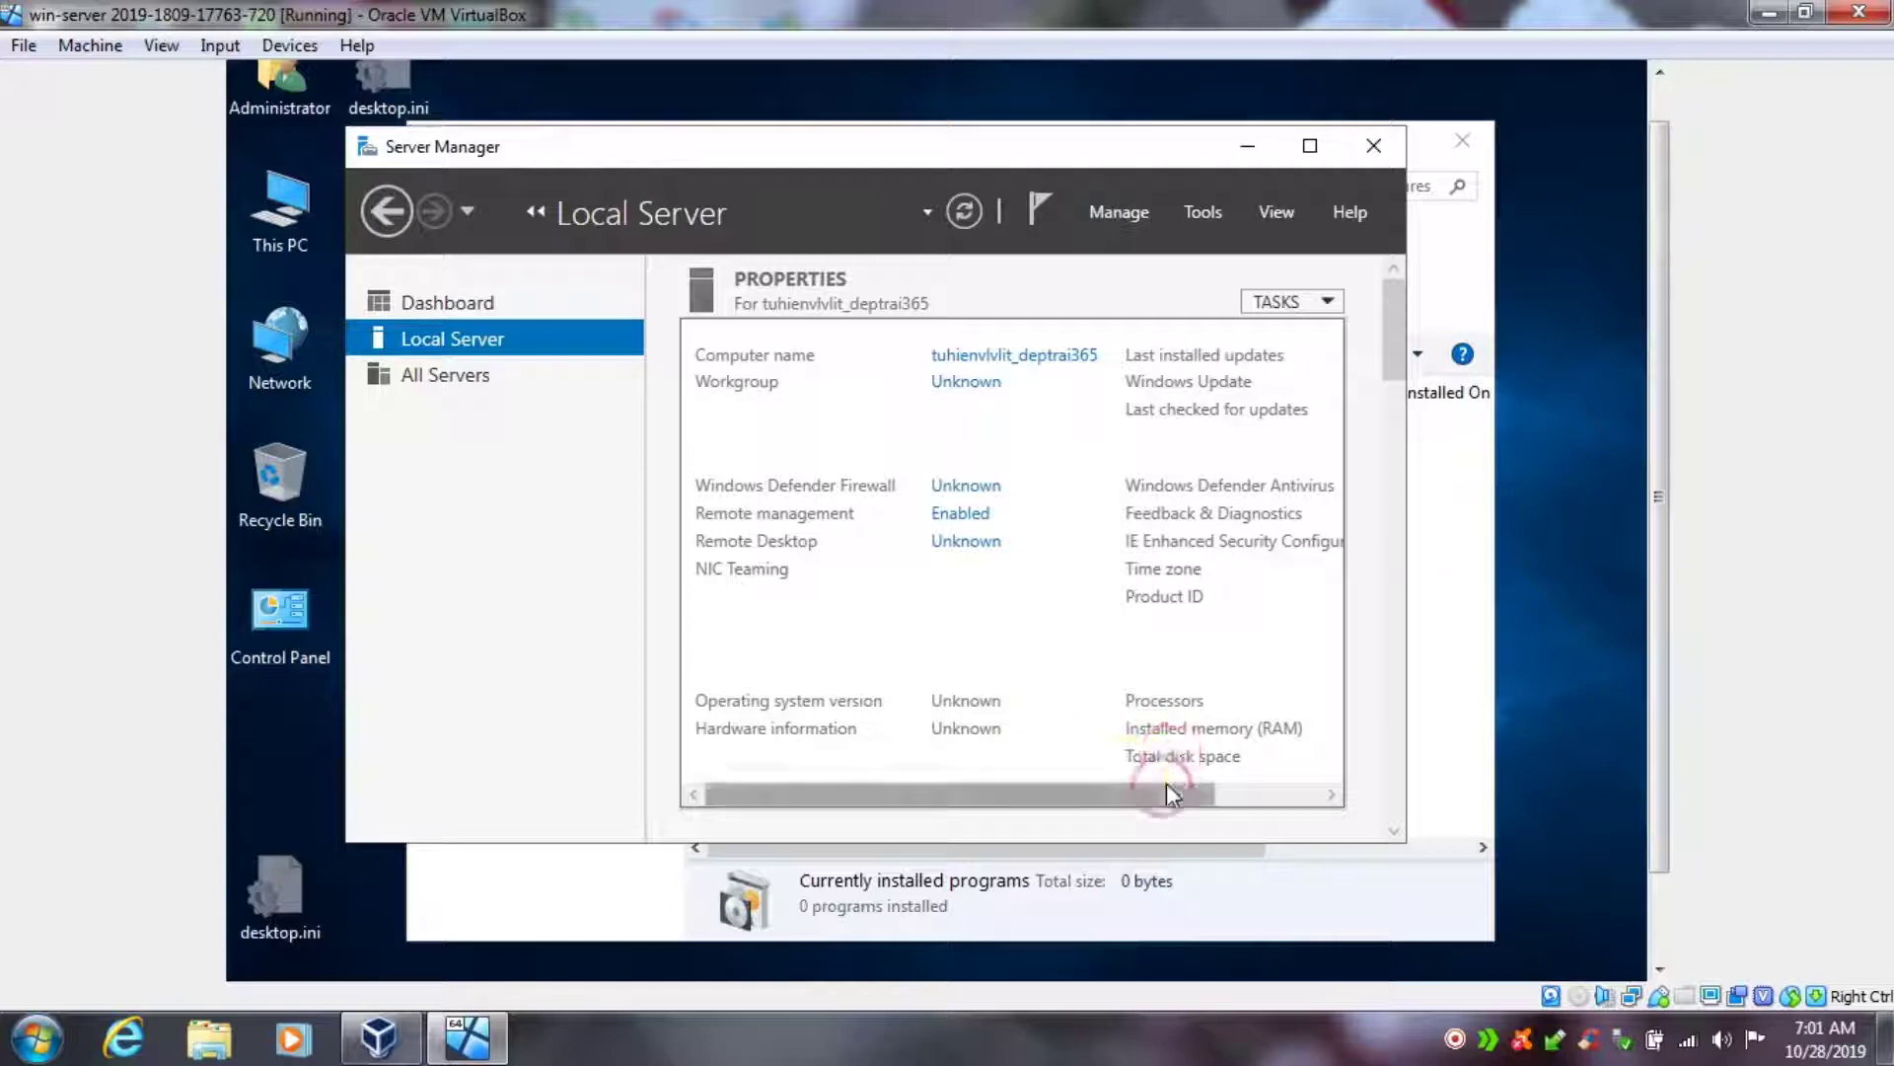
drag(1167, 792, 804, 773)
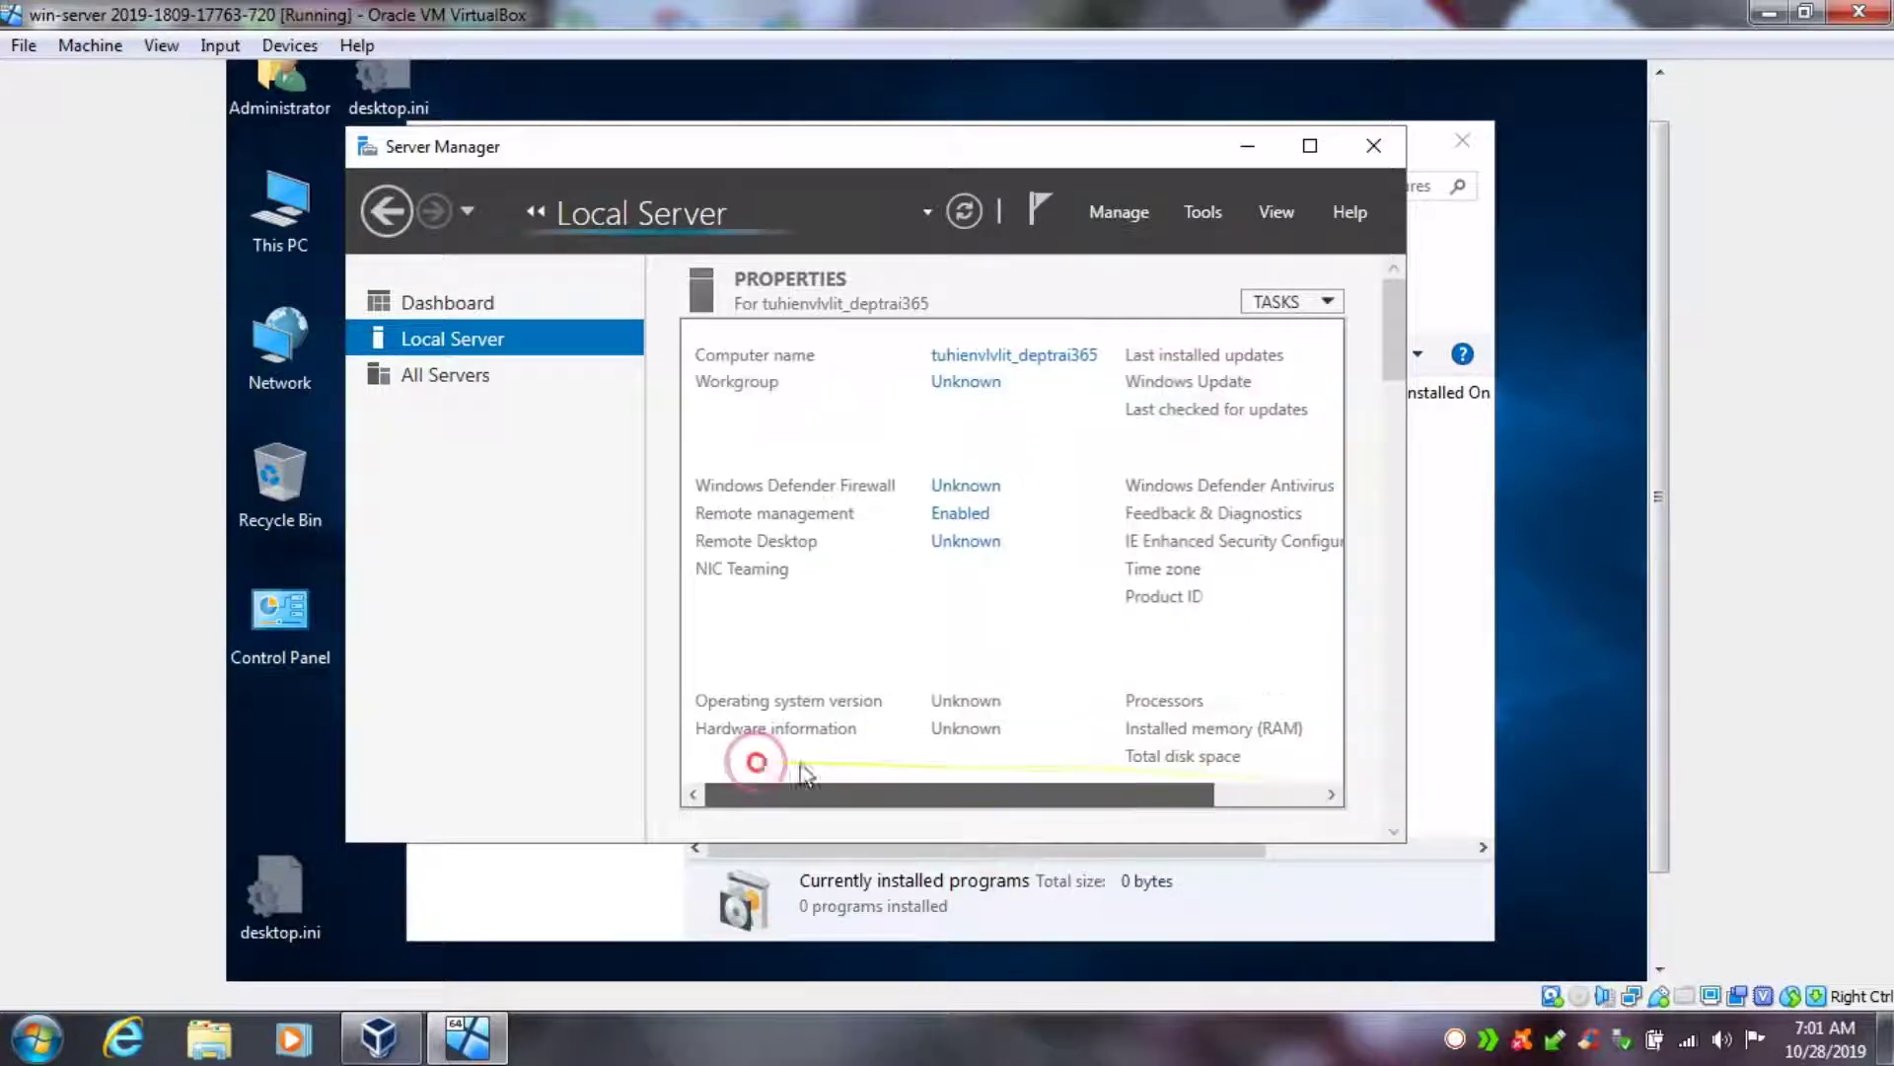
click(475, 376)
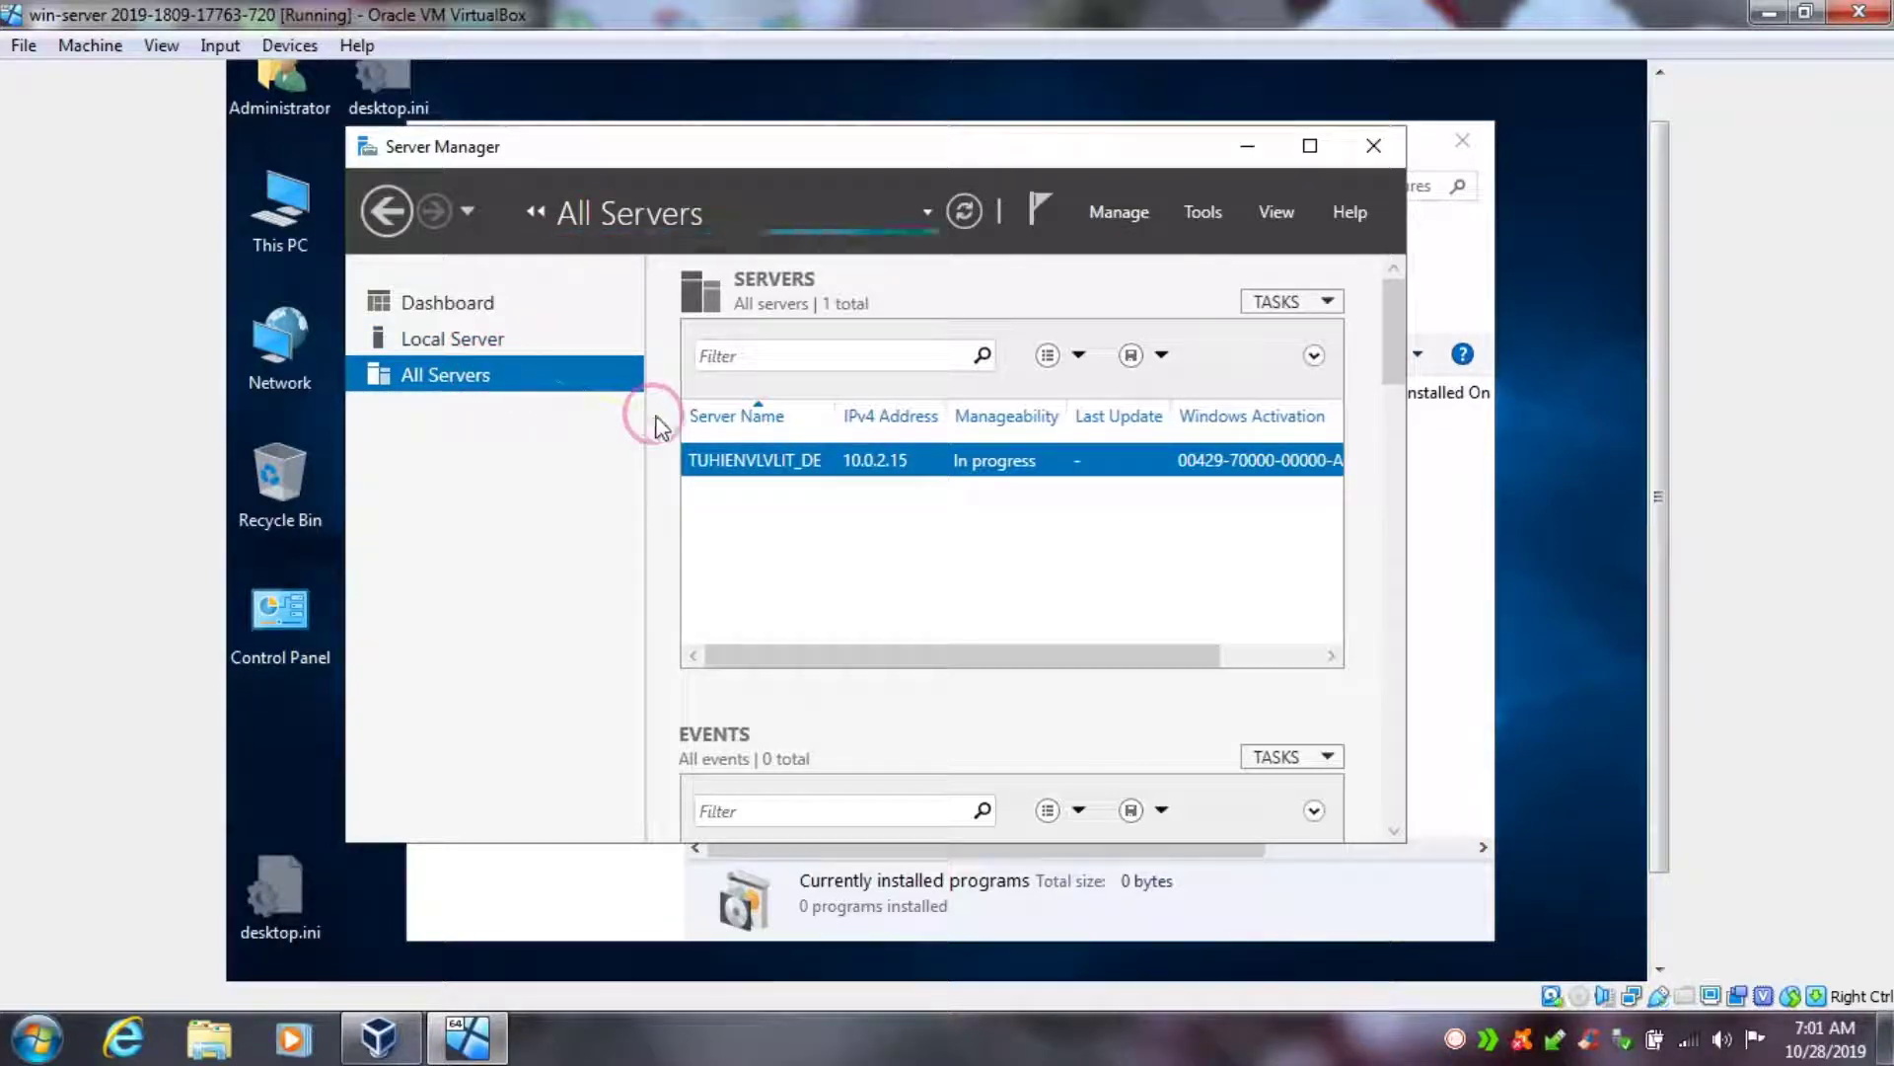
click(456, 341)
click(466, 306)
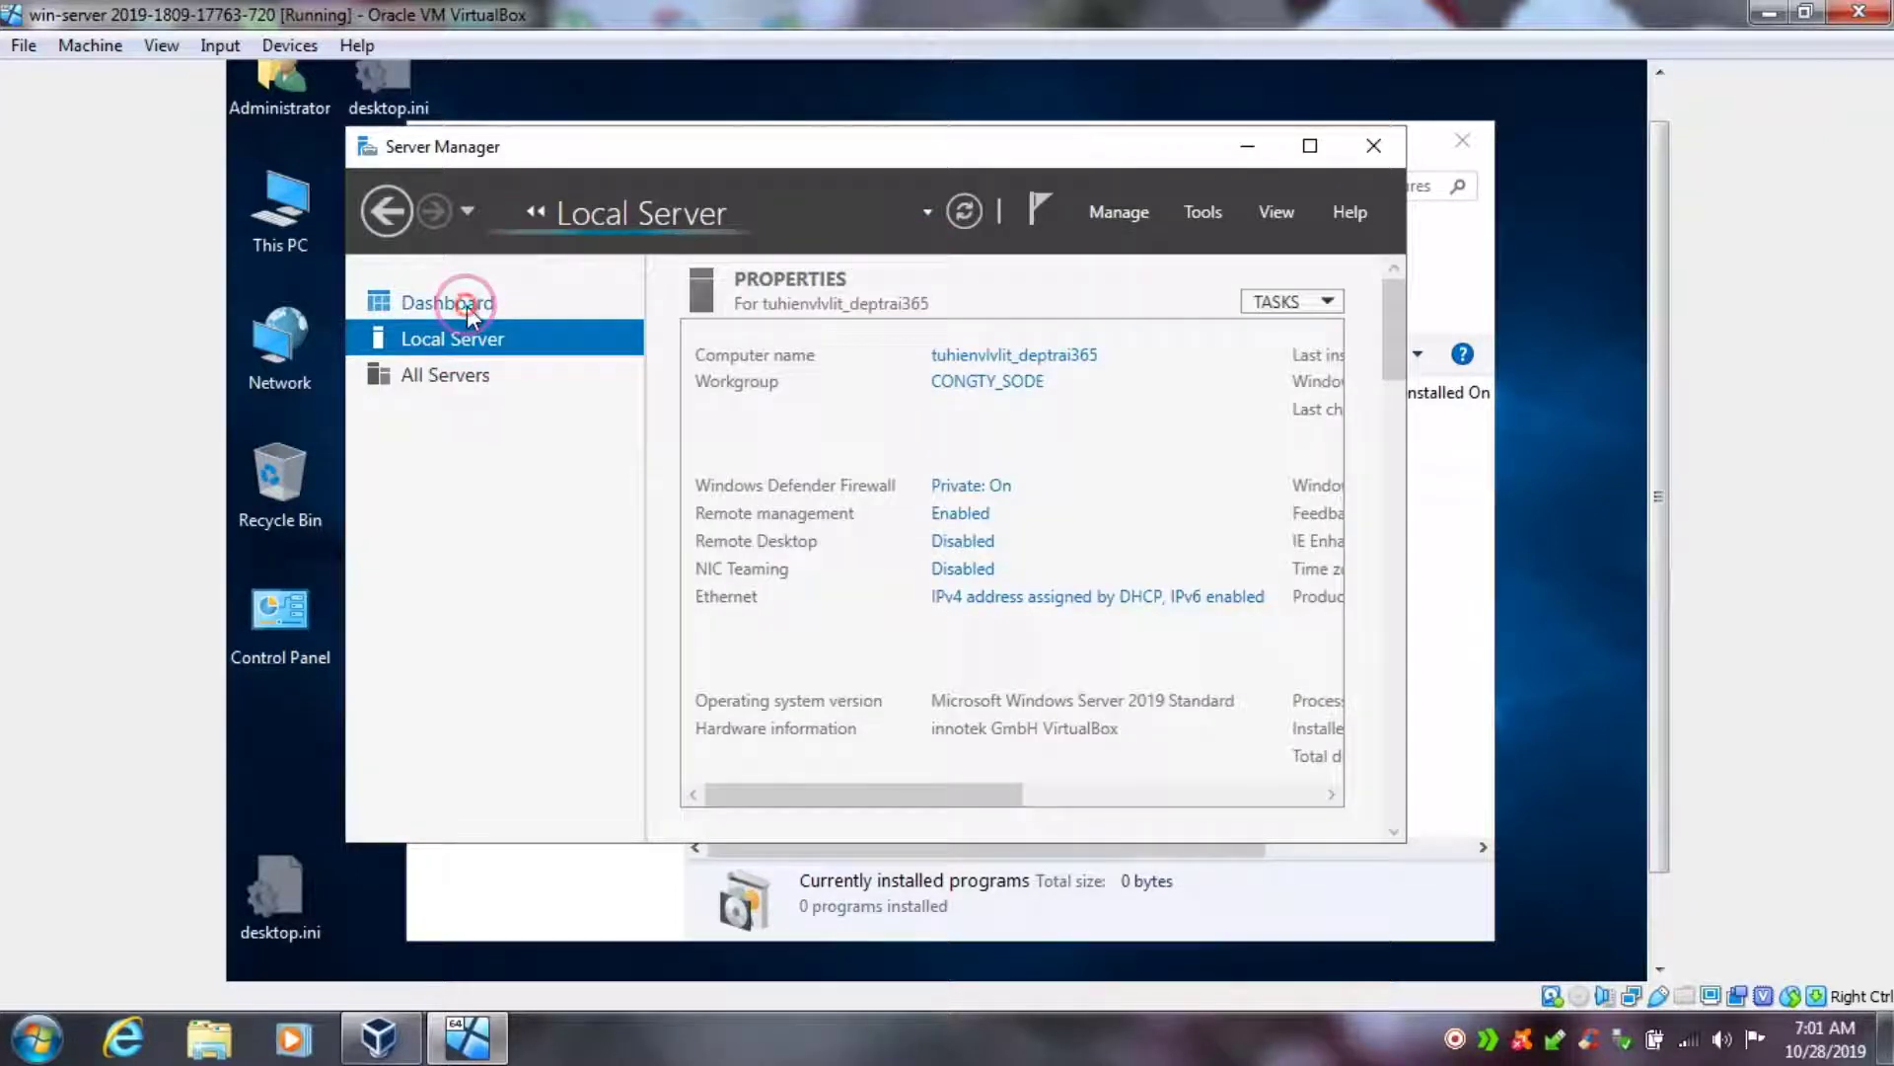
click(387, 207)
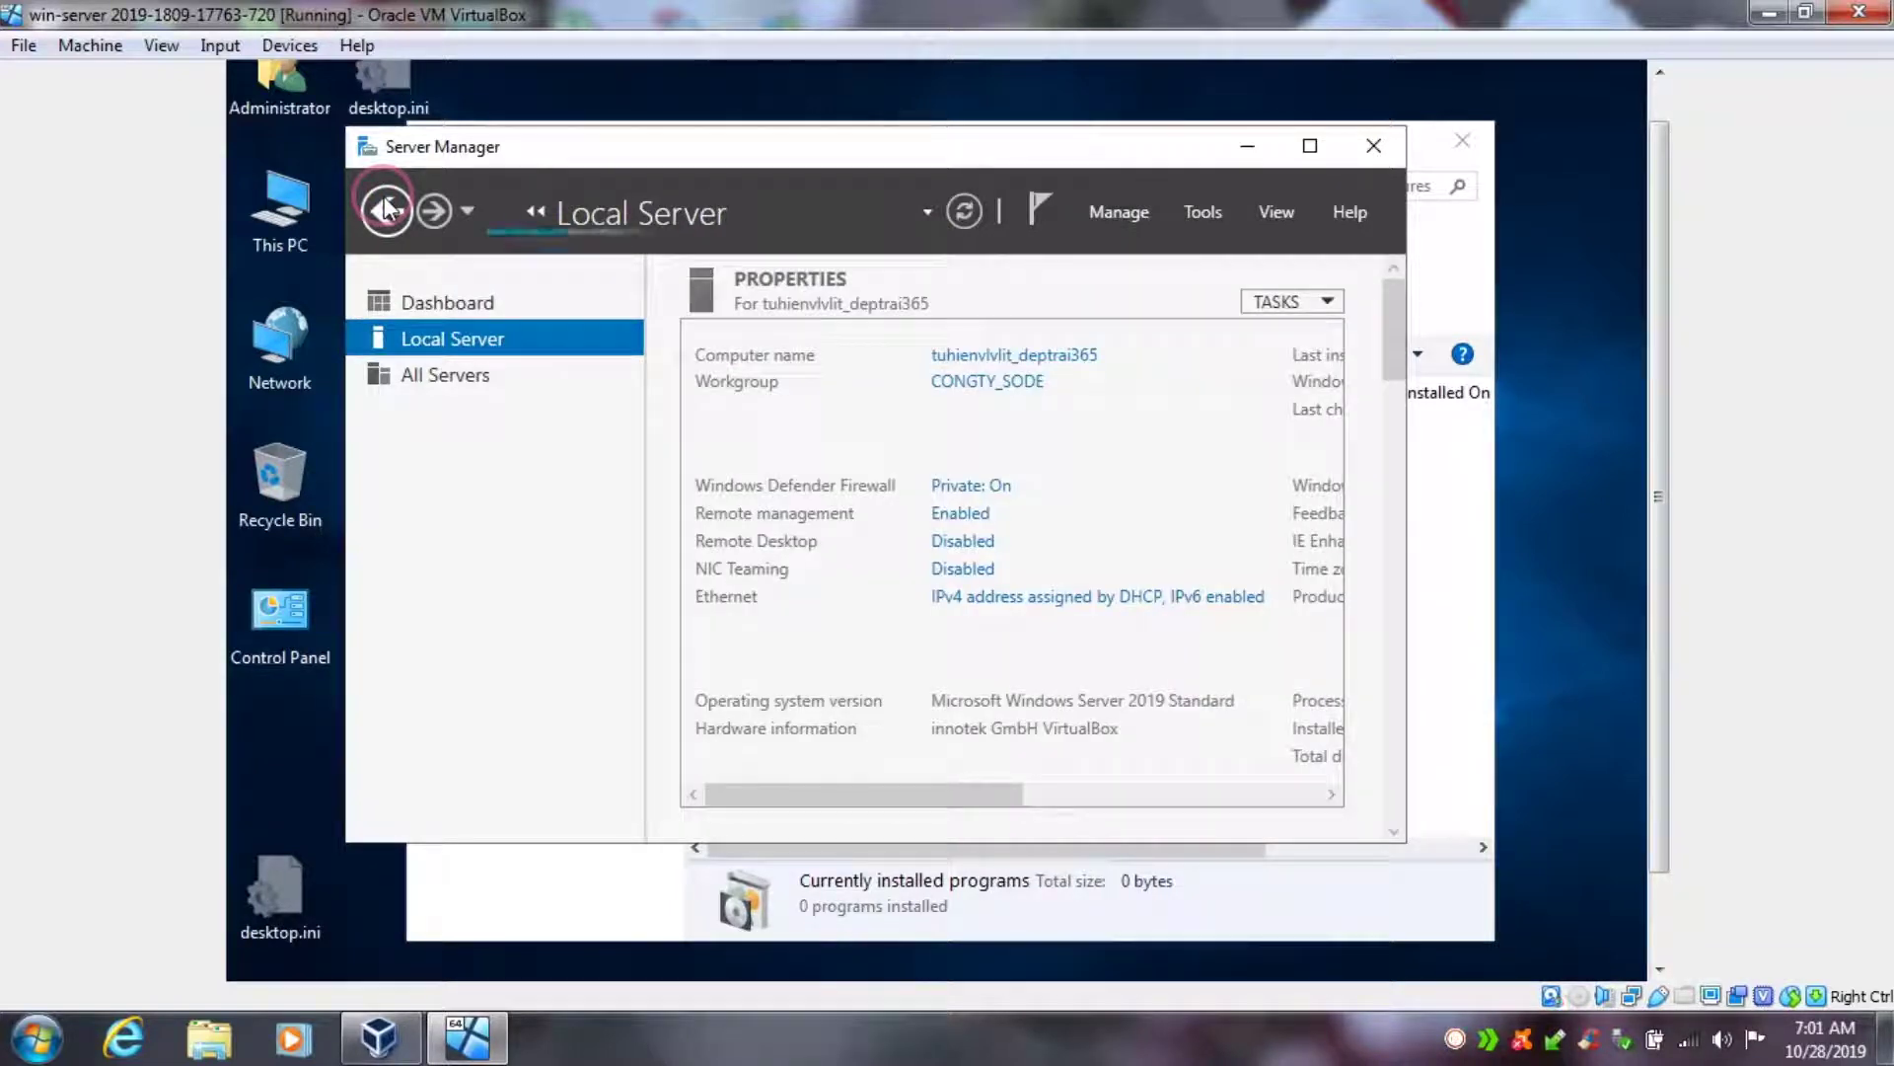
Scroll through the Local Server properties, then close Server Manager
click(810, 525)
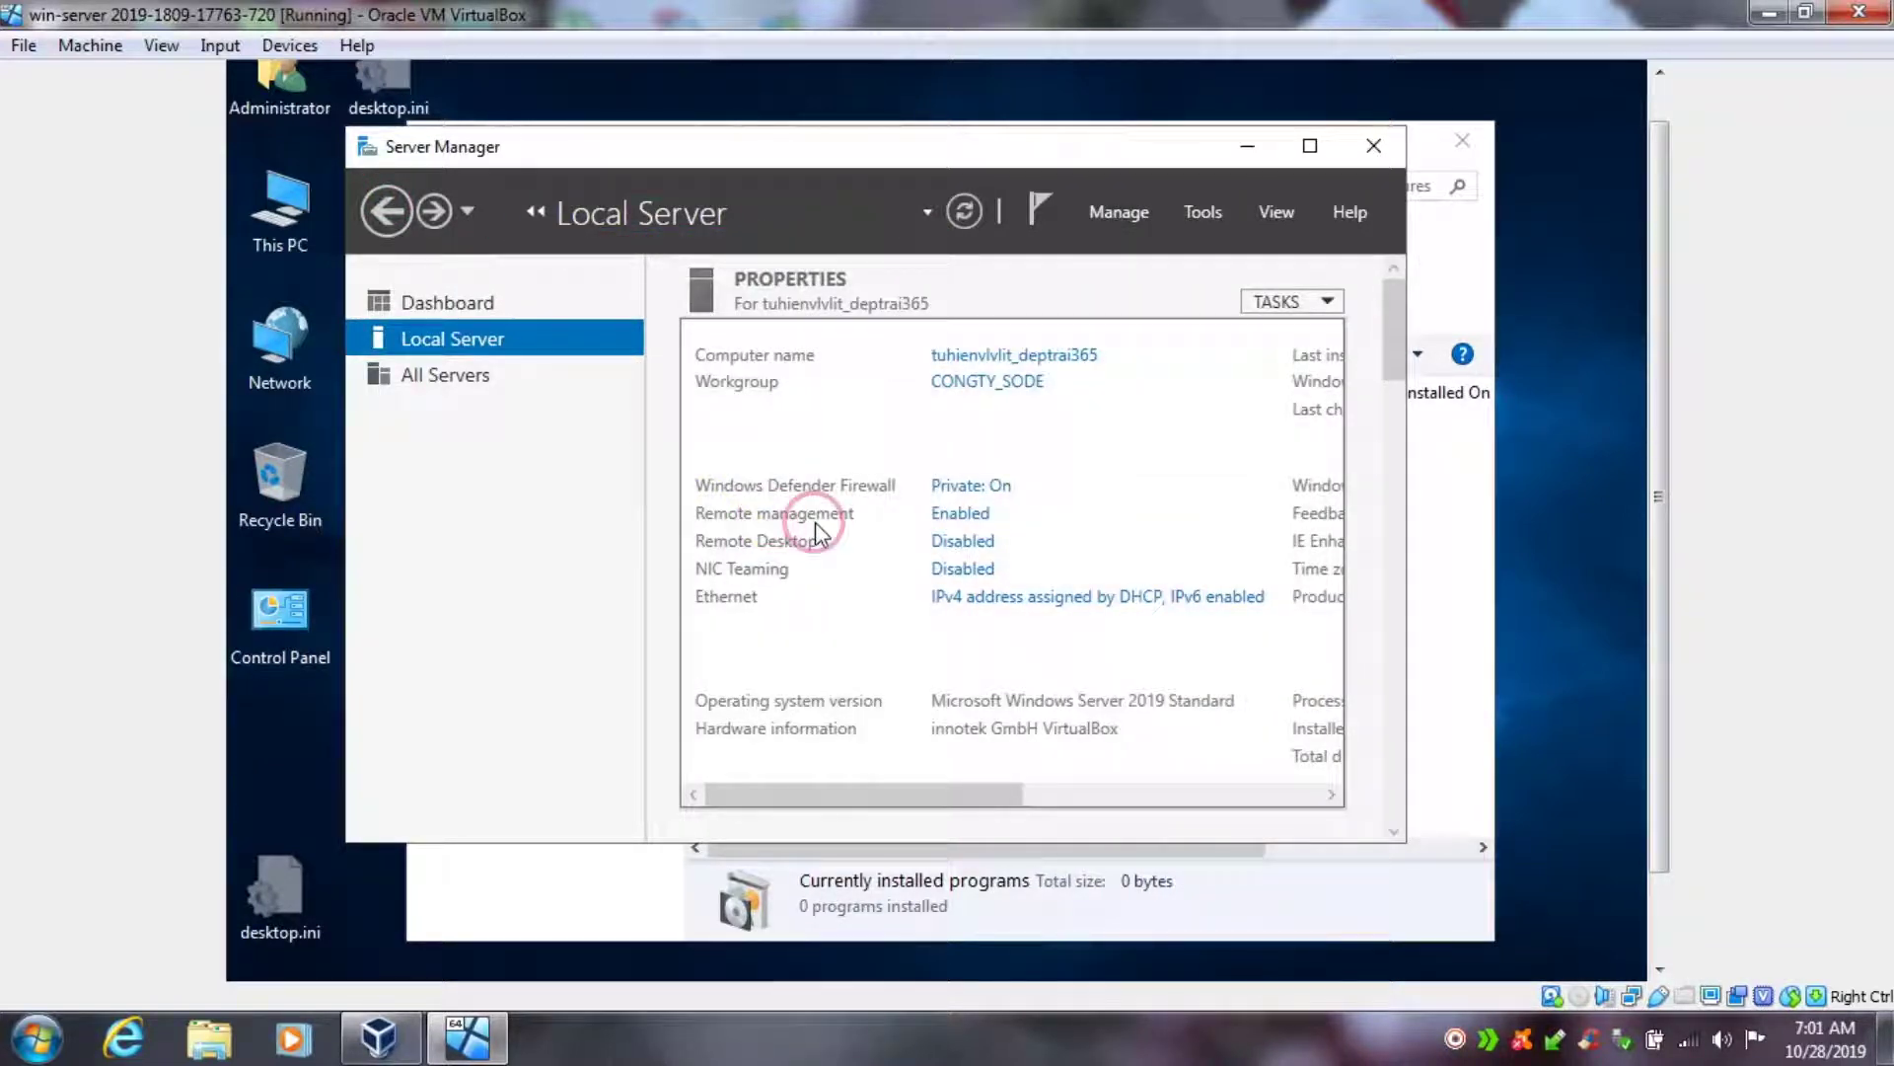
click(923, 801)
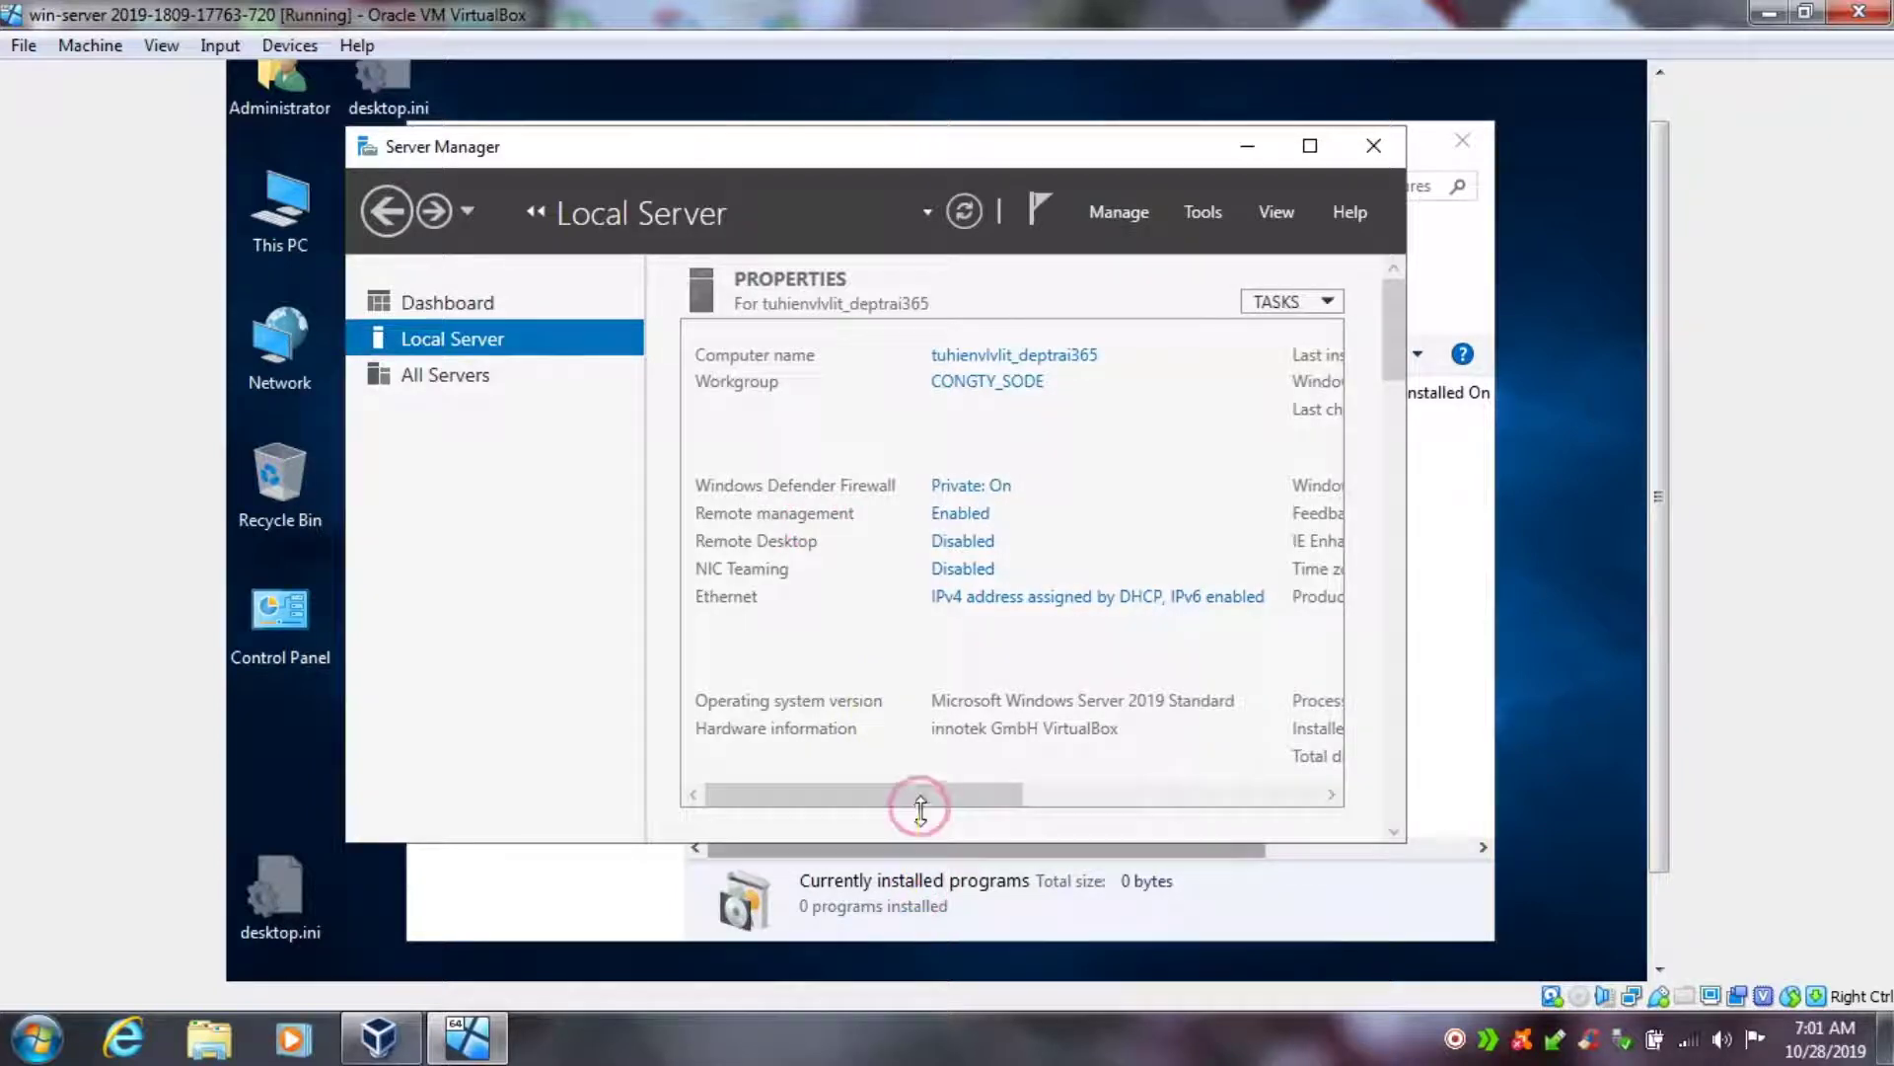
drag(922, 801, 720, 730)
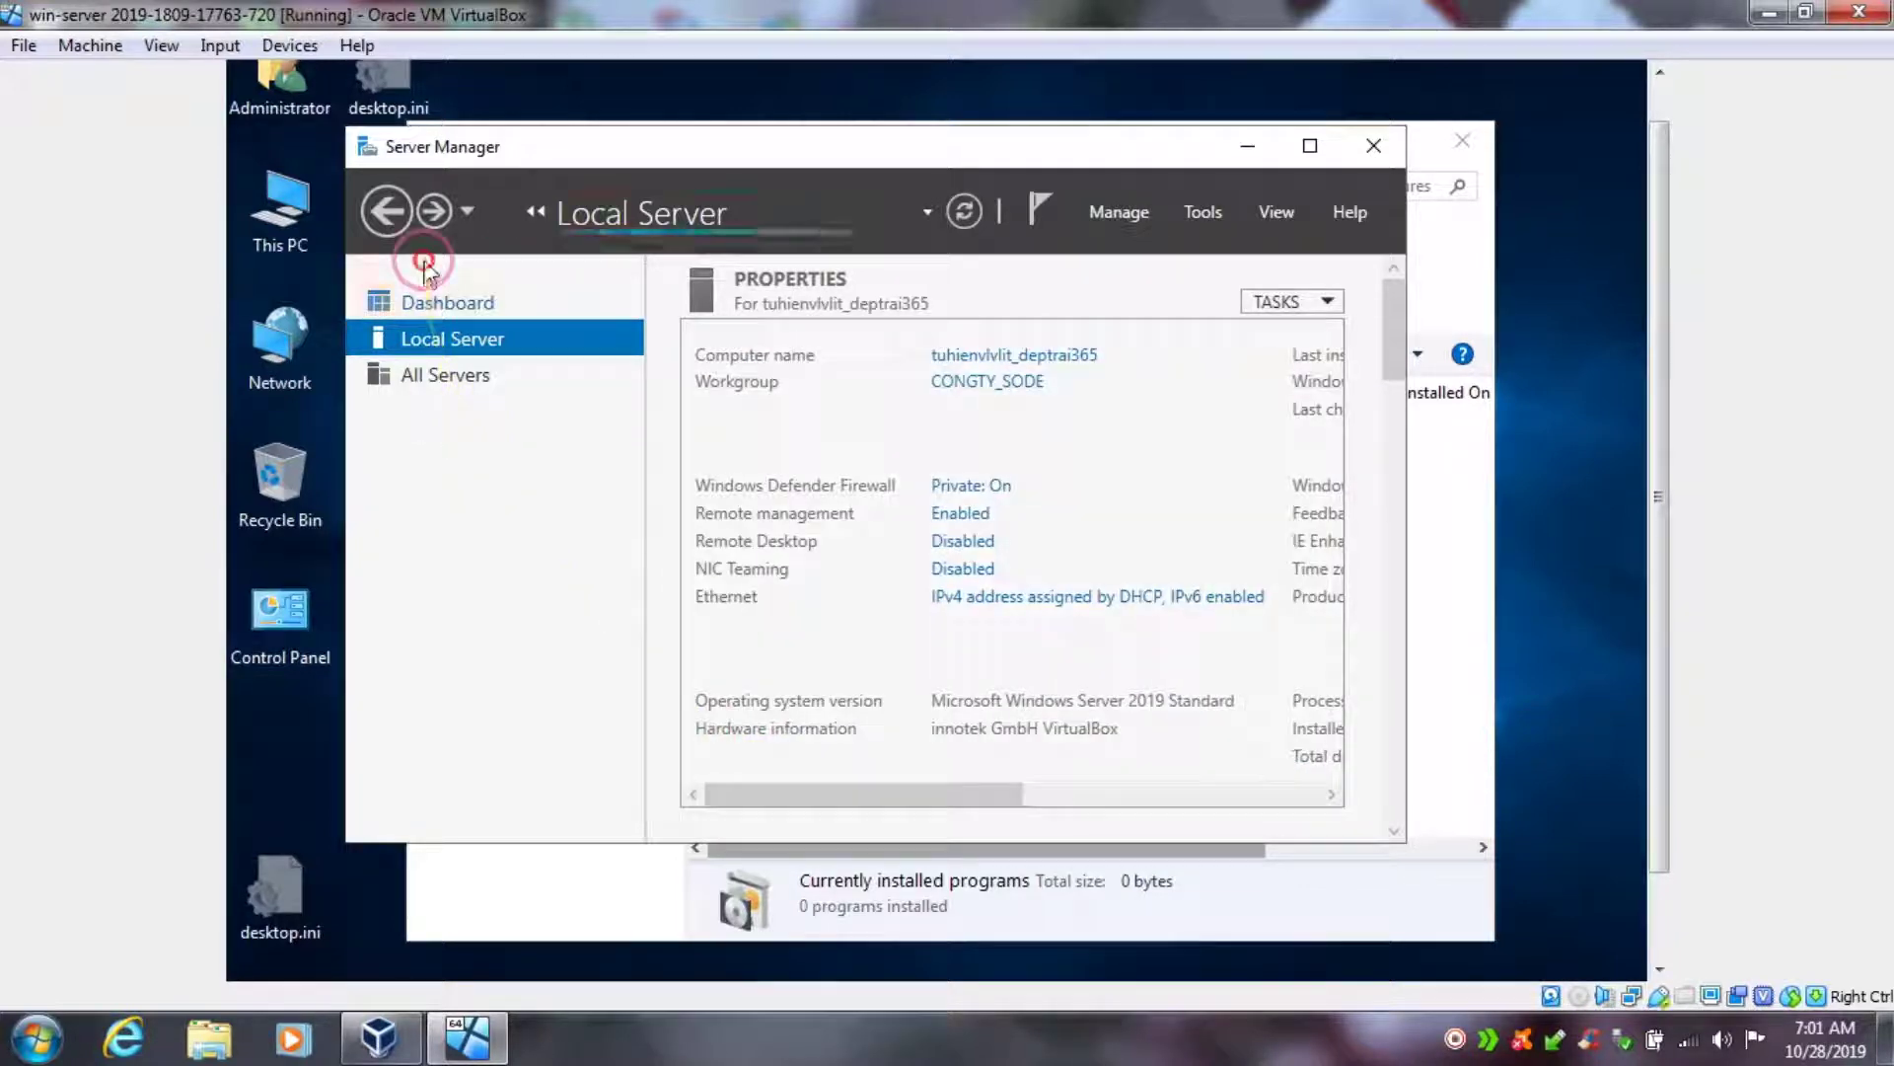
click(426, 304)
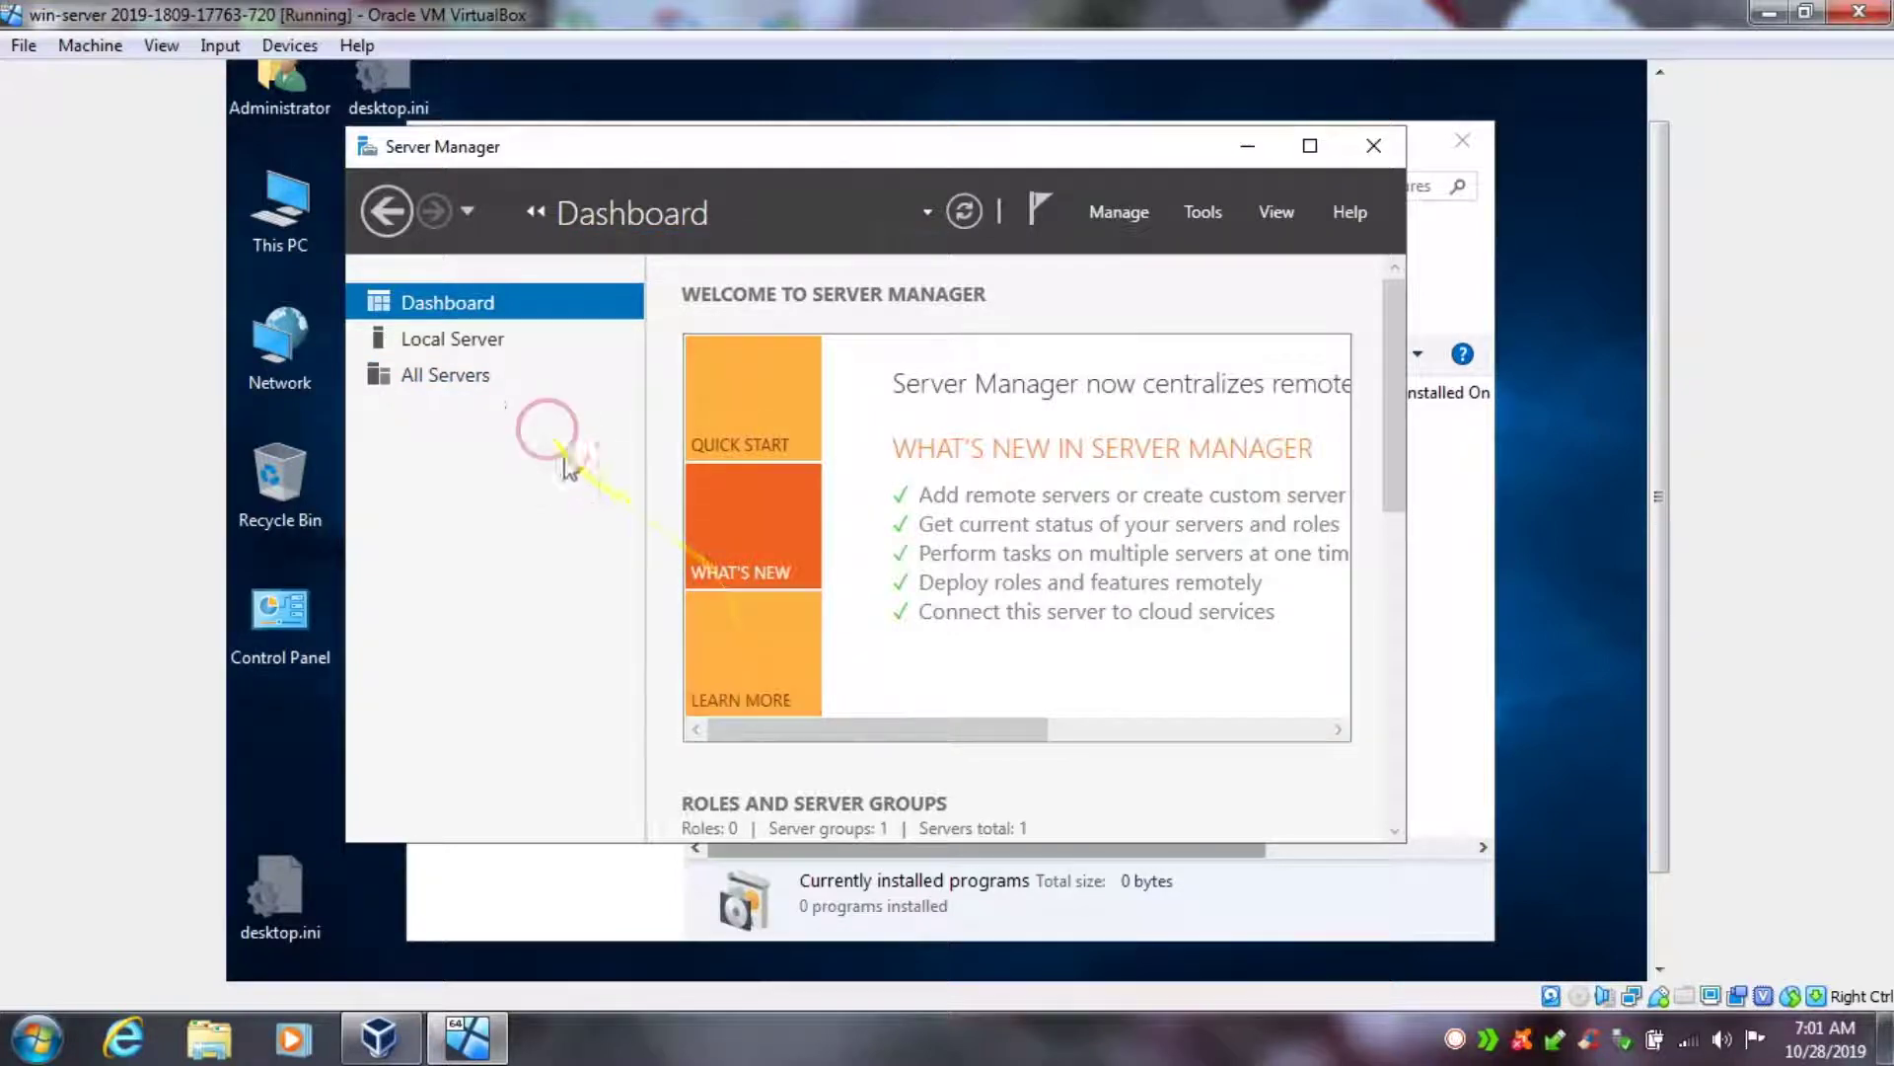
click(496, 351)
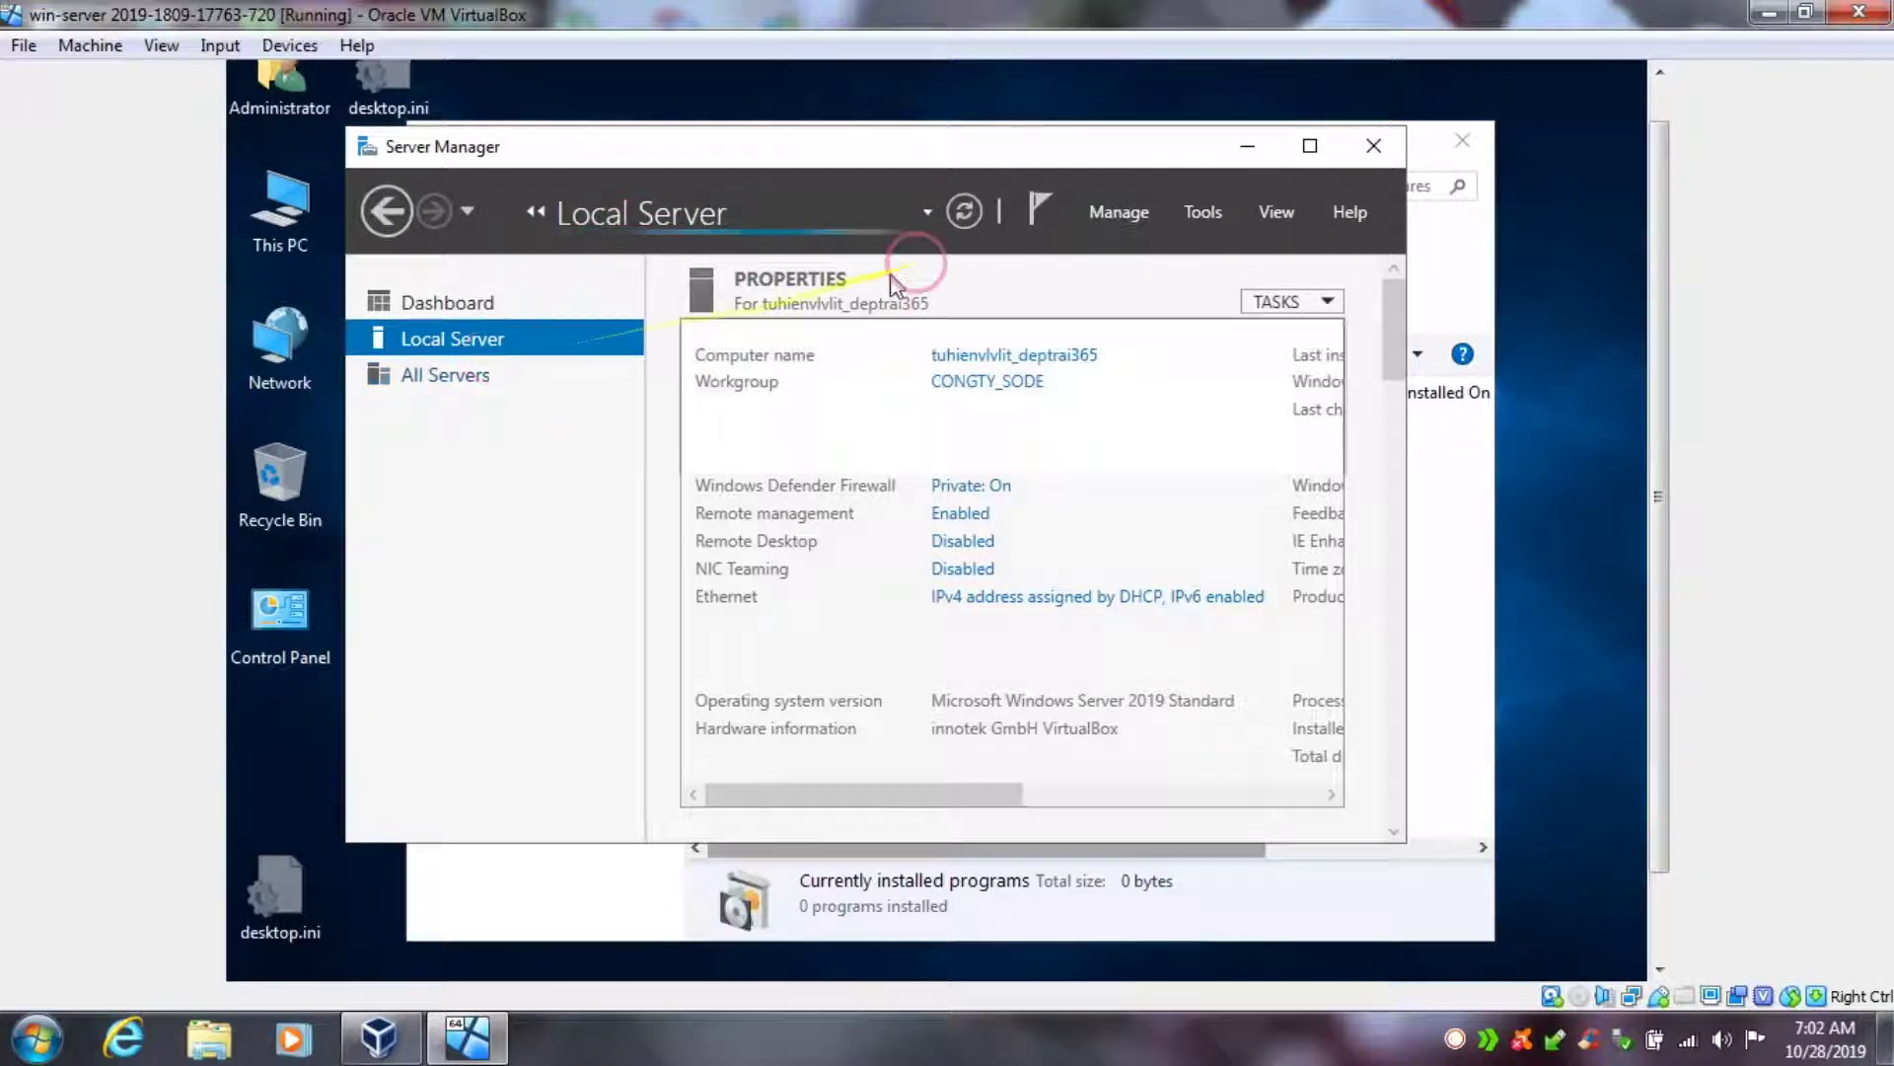
click(1374, 150)
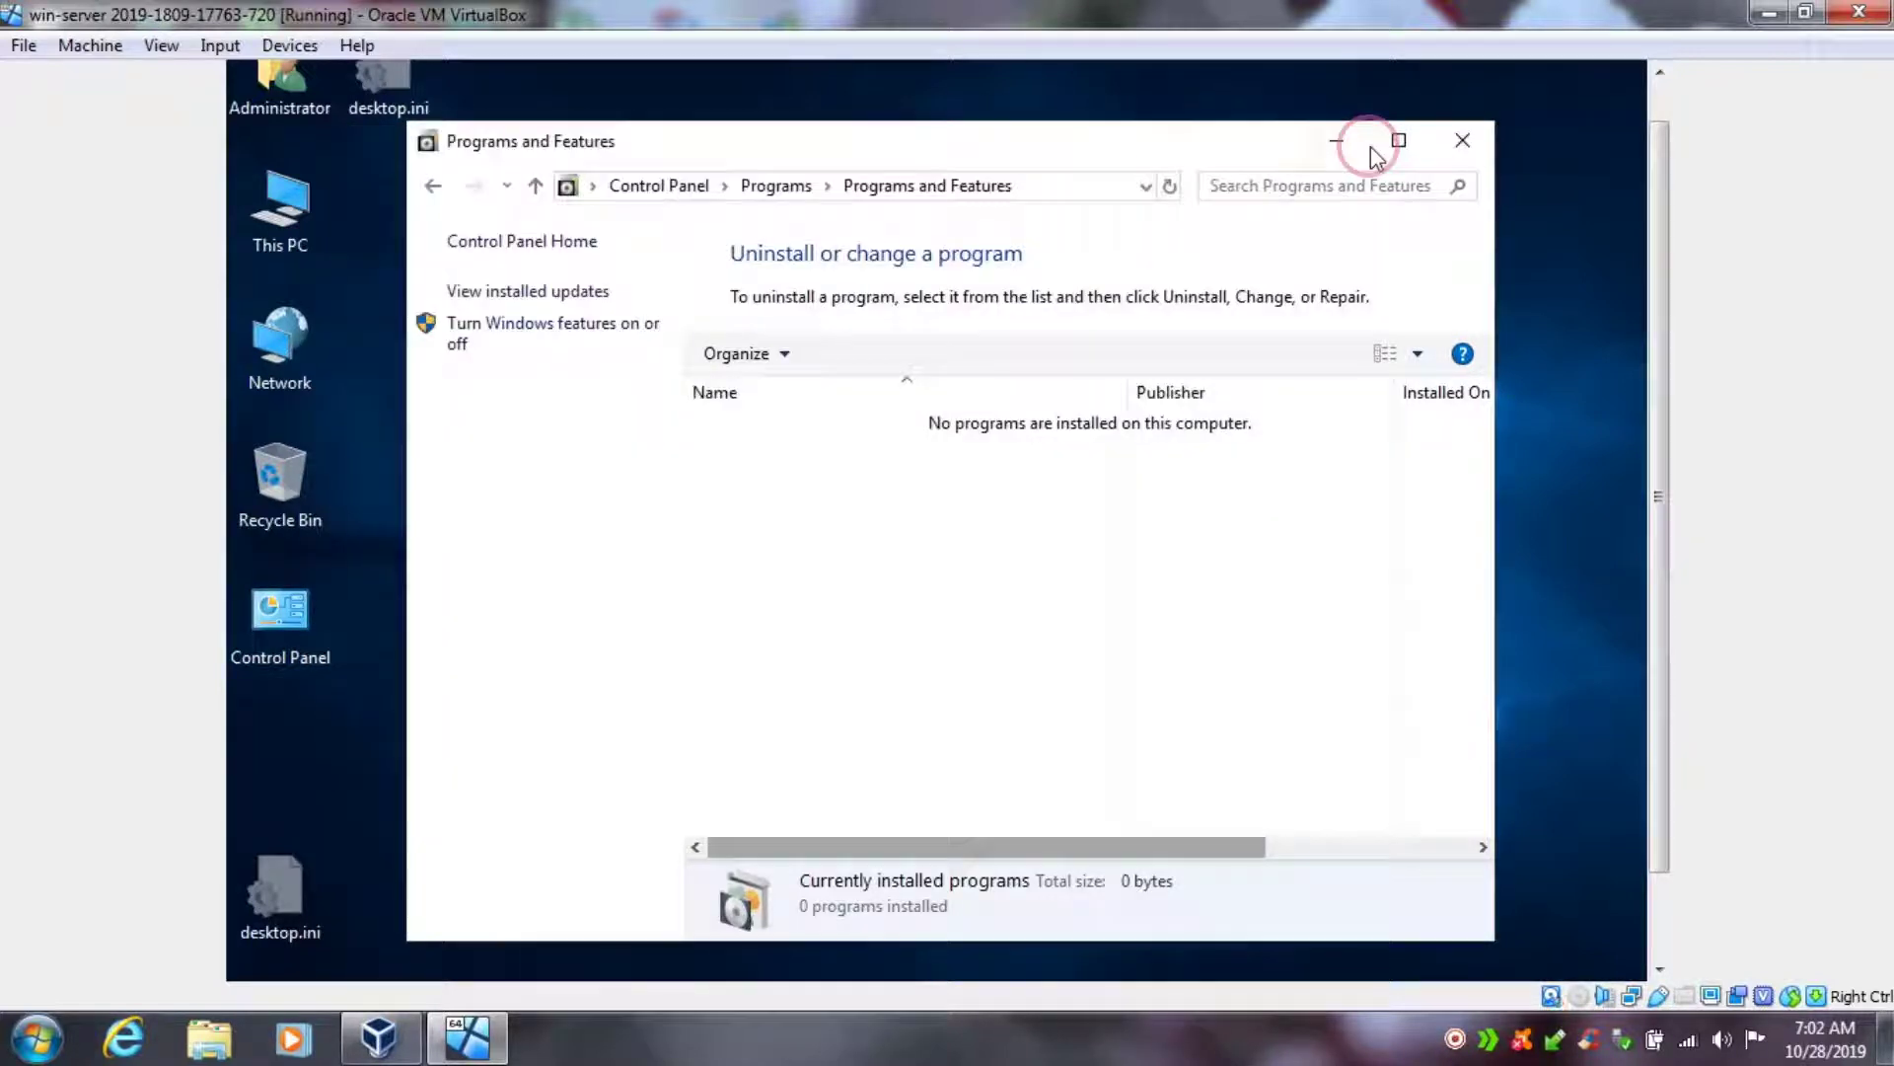
List the five installed Windows updates and dismiss the update list's context menu
click(568, 291)
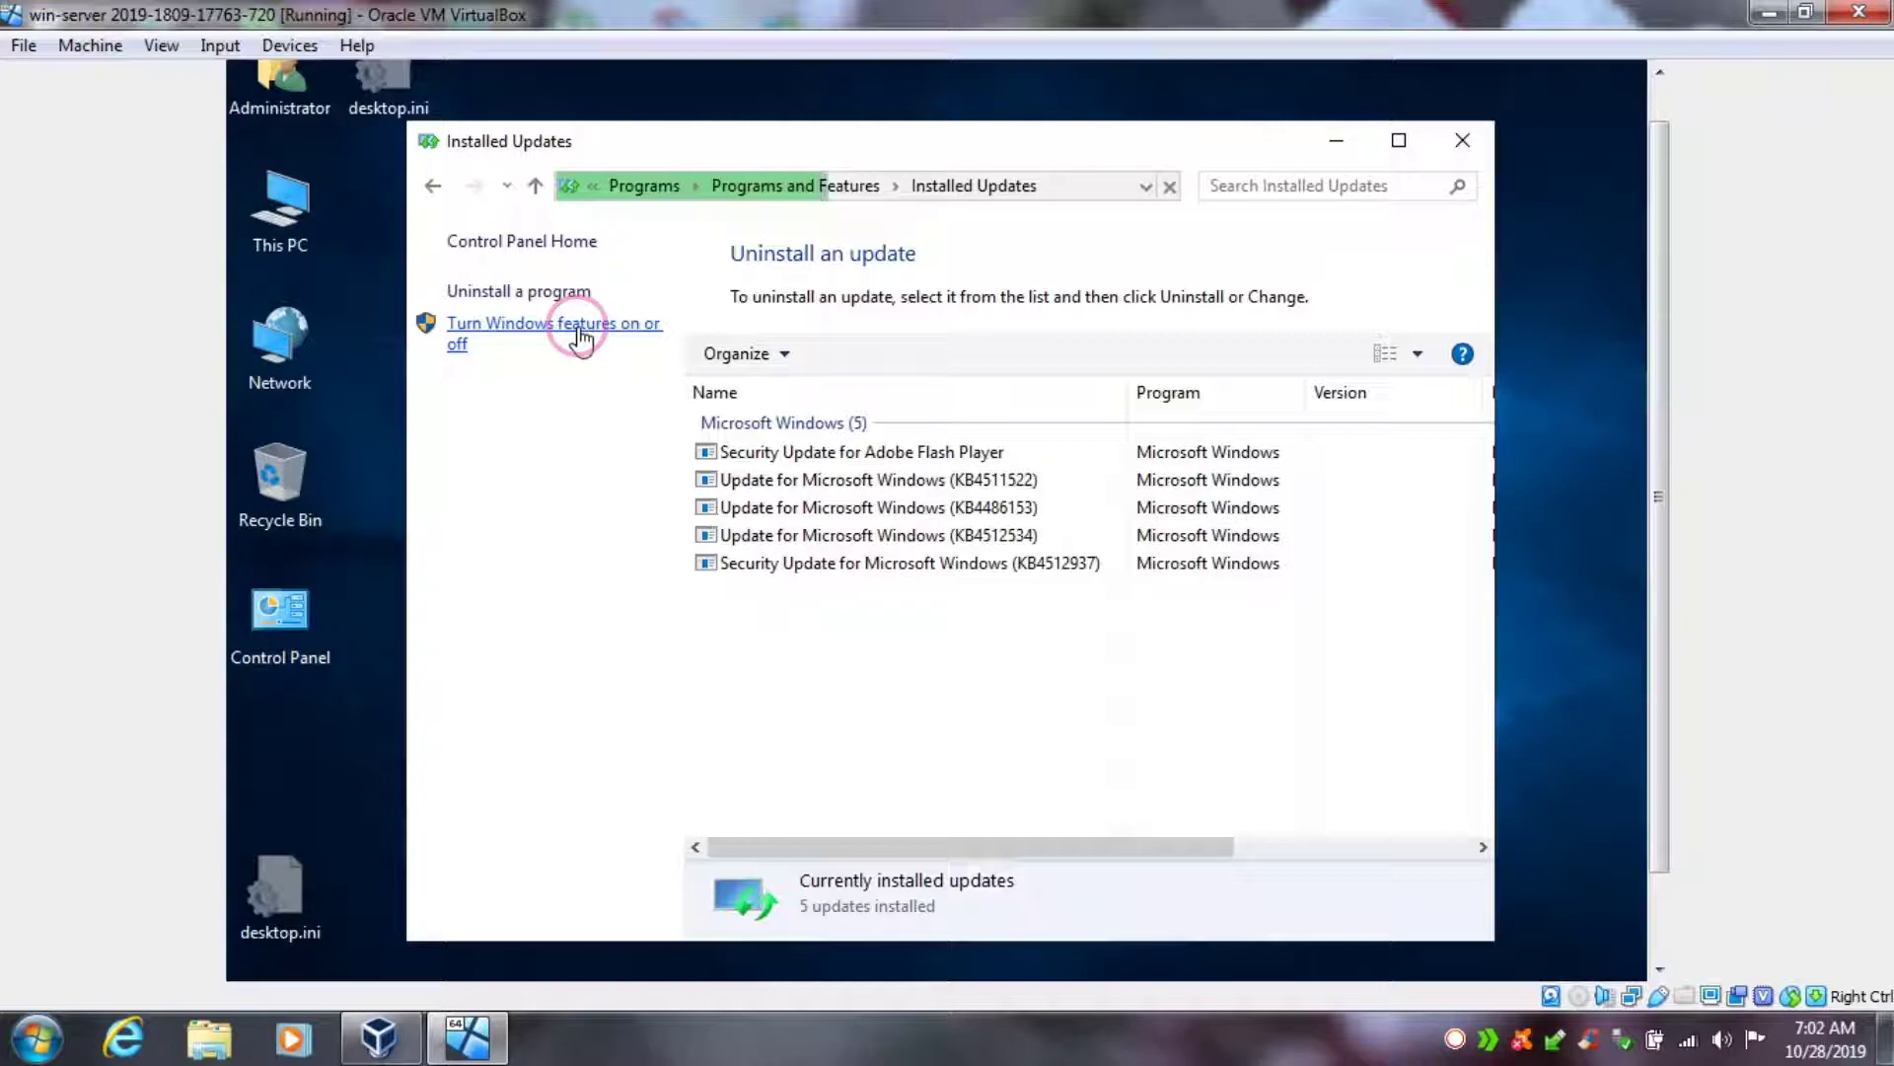
right_click(767, 634)
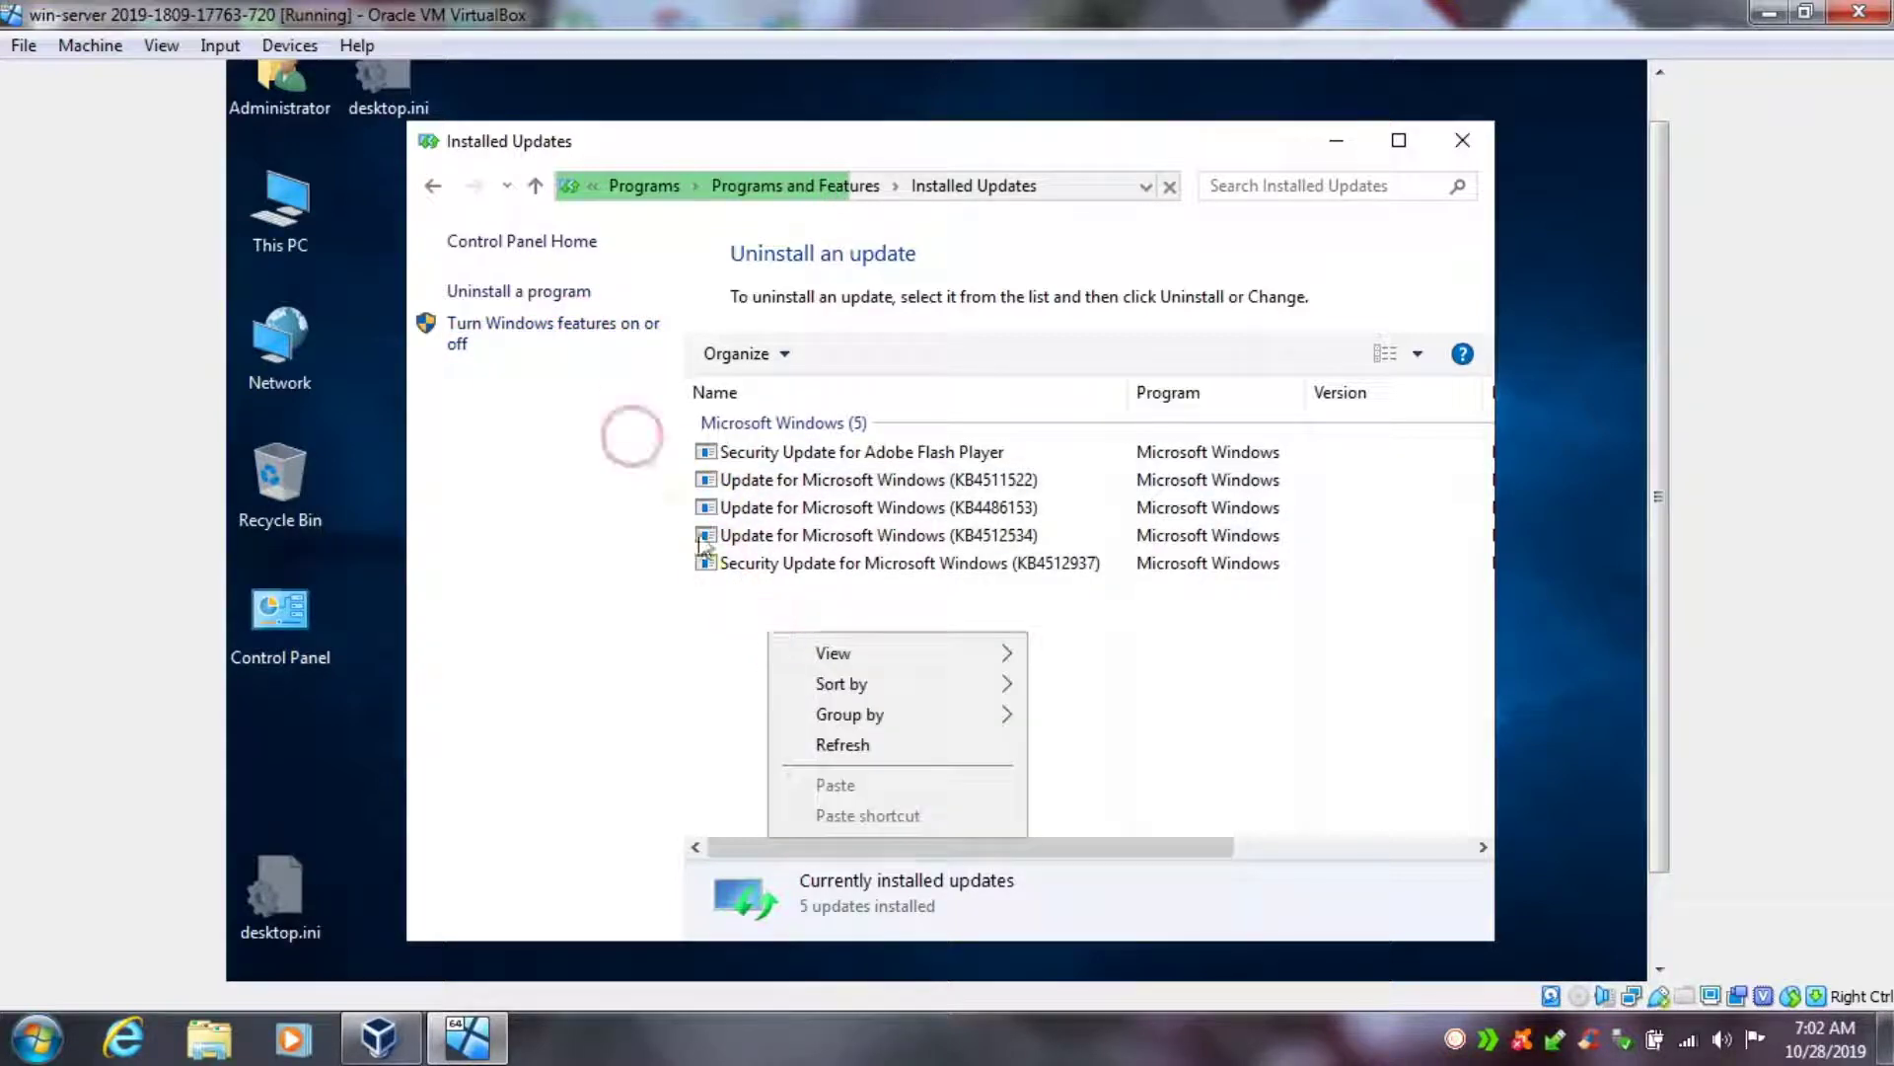
click(542, 562)
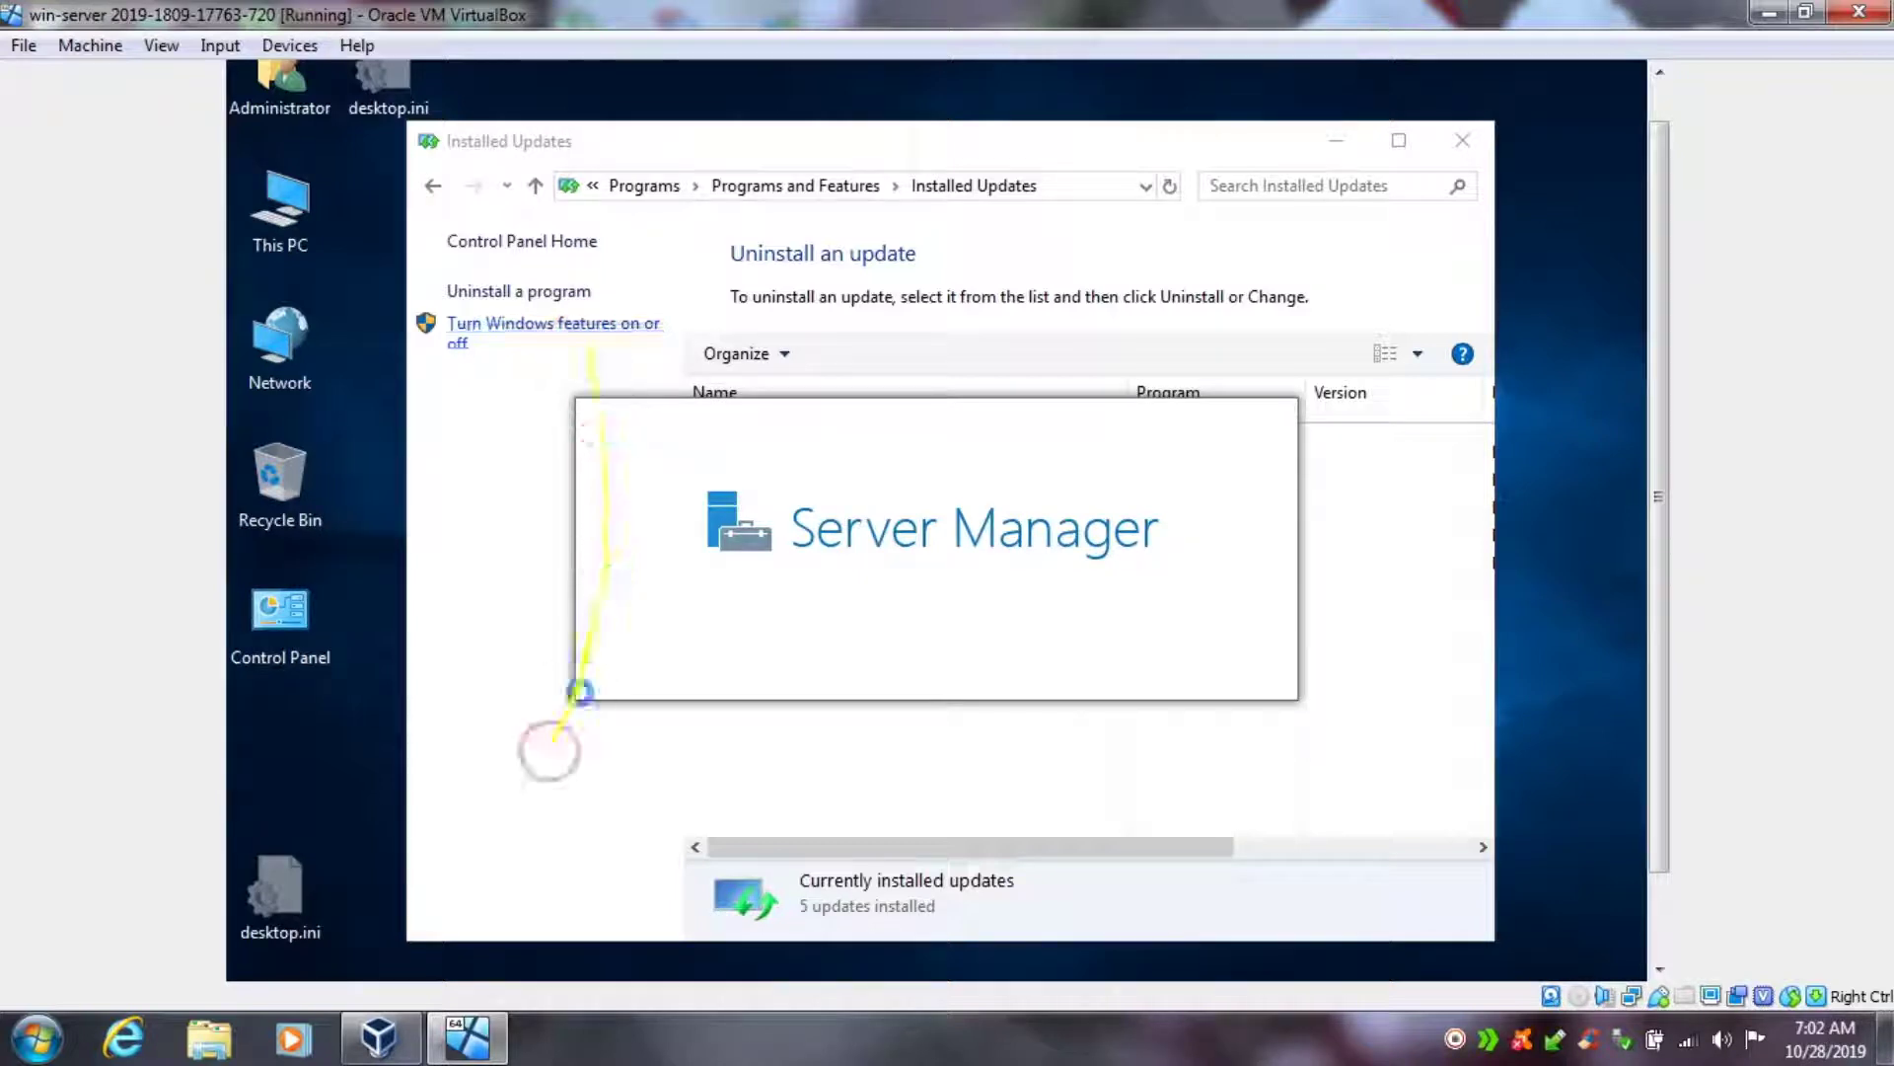
Hide the VirtualBox Manager and close the Installed Updates and Server Manager windows
click(377, 1036)
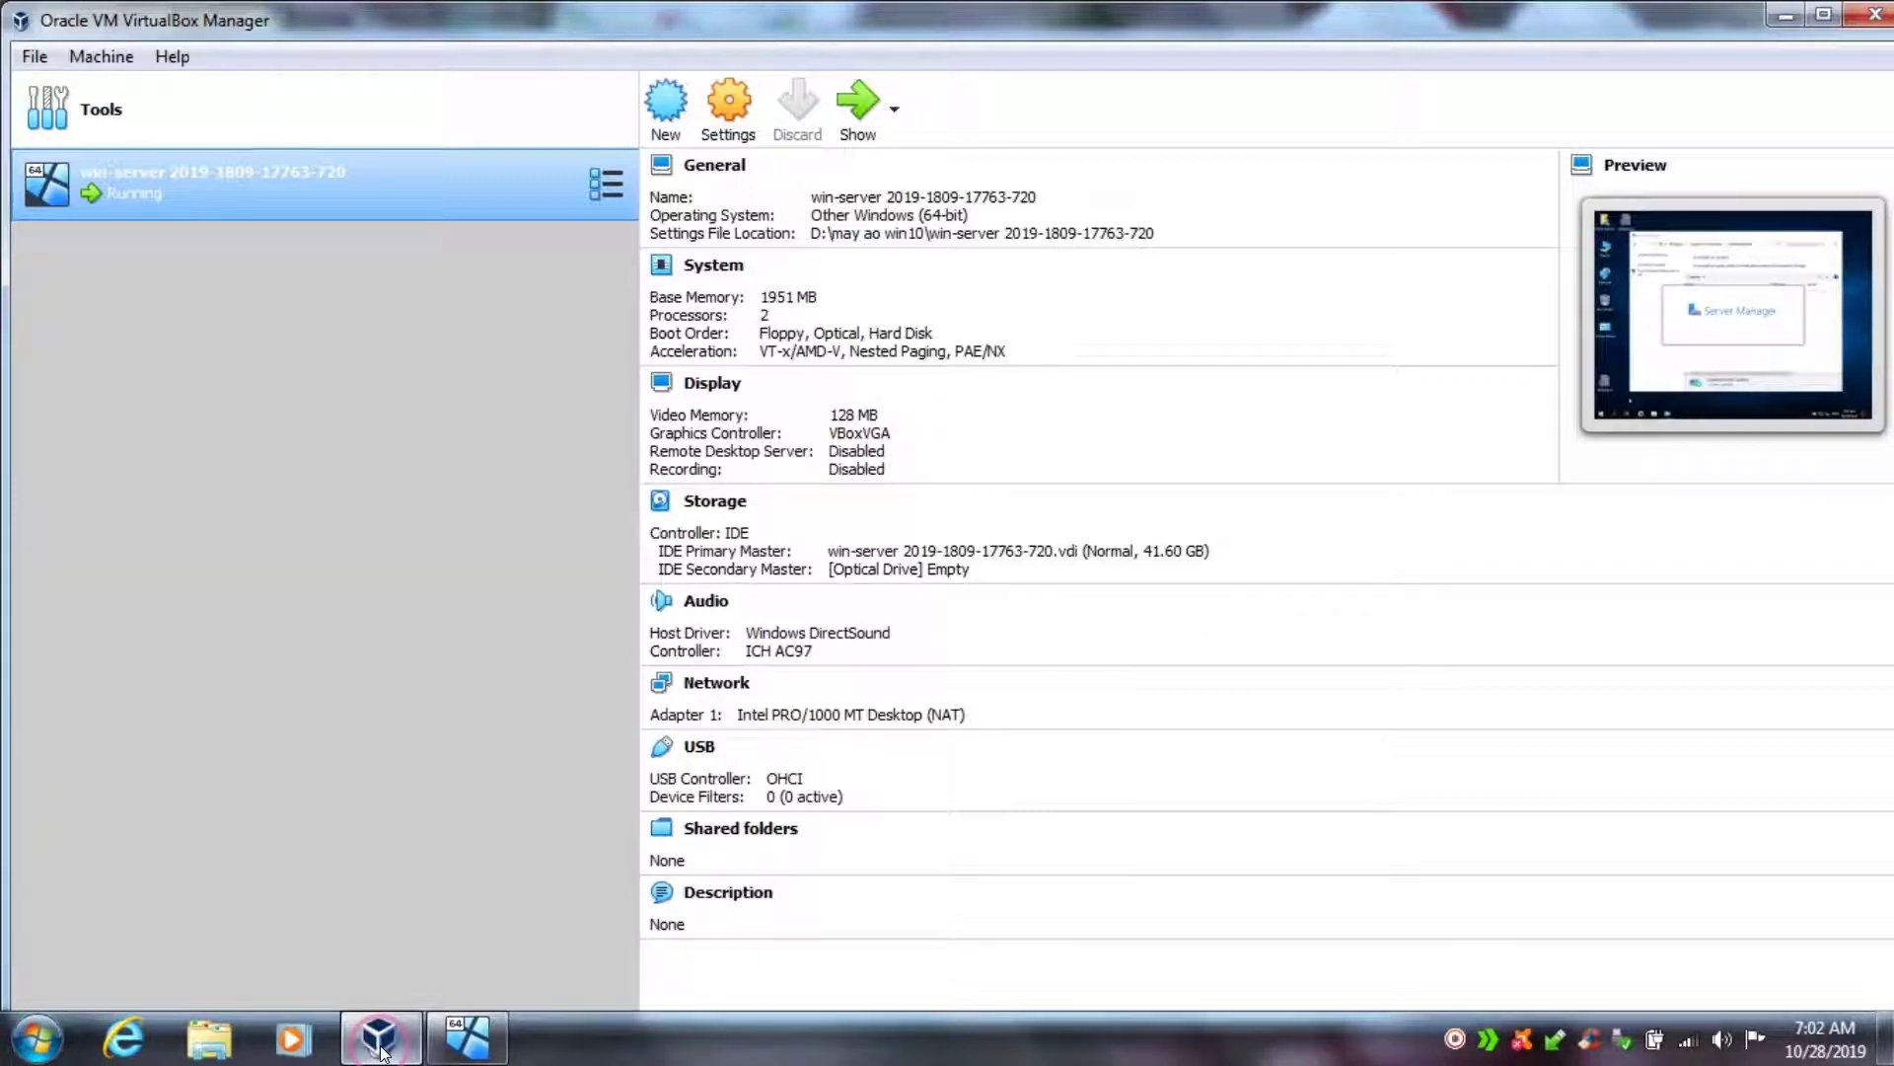
click(1786, 15)
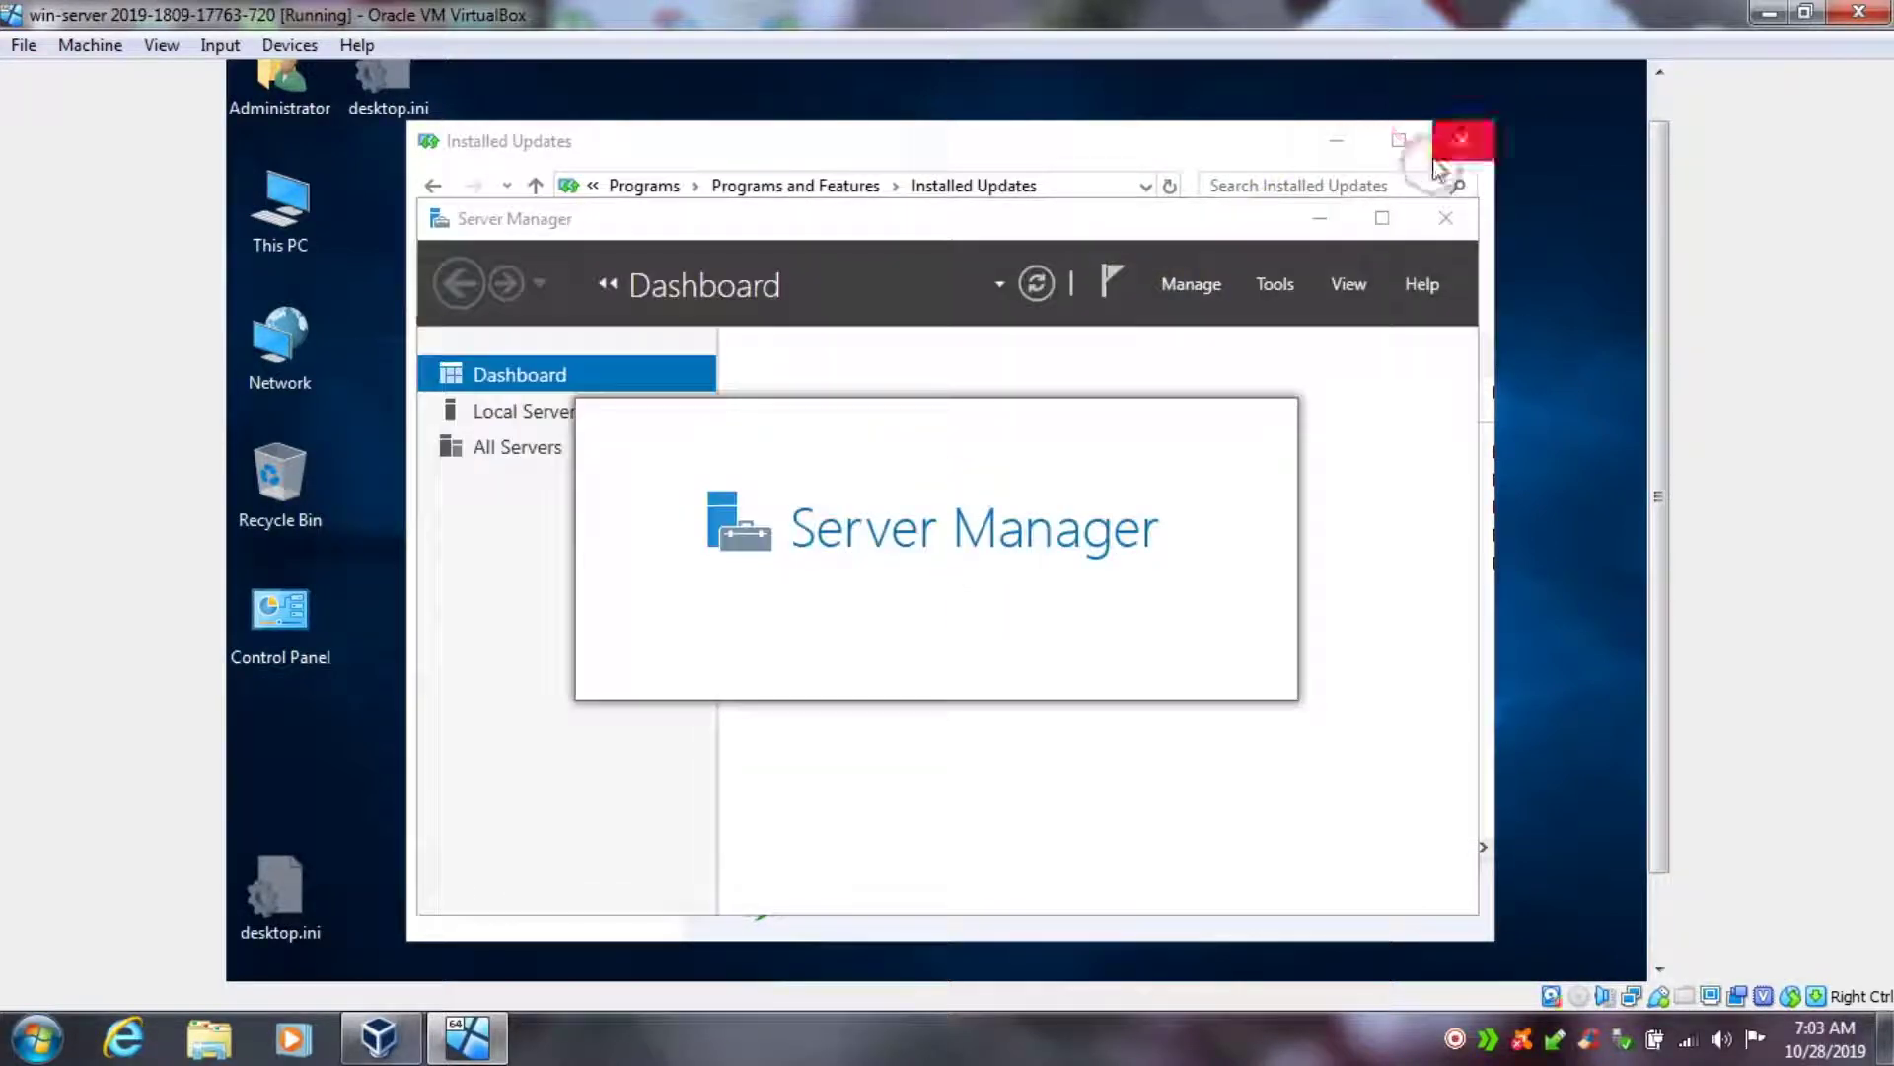
click(260, 644)
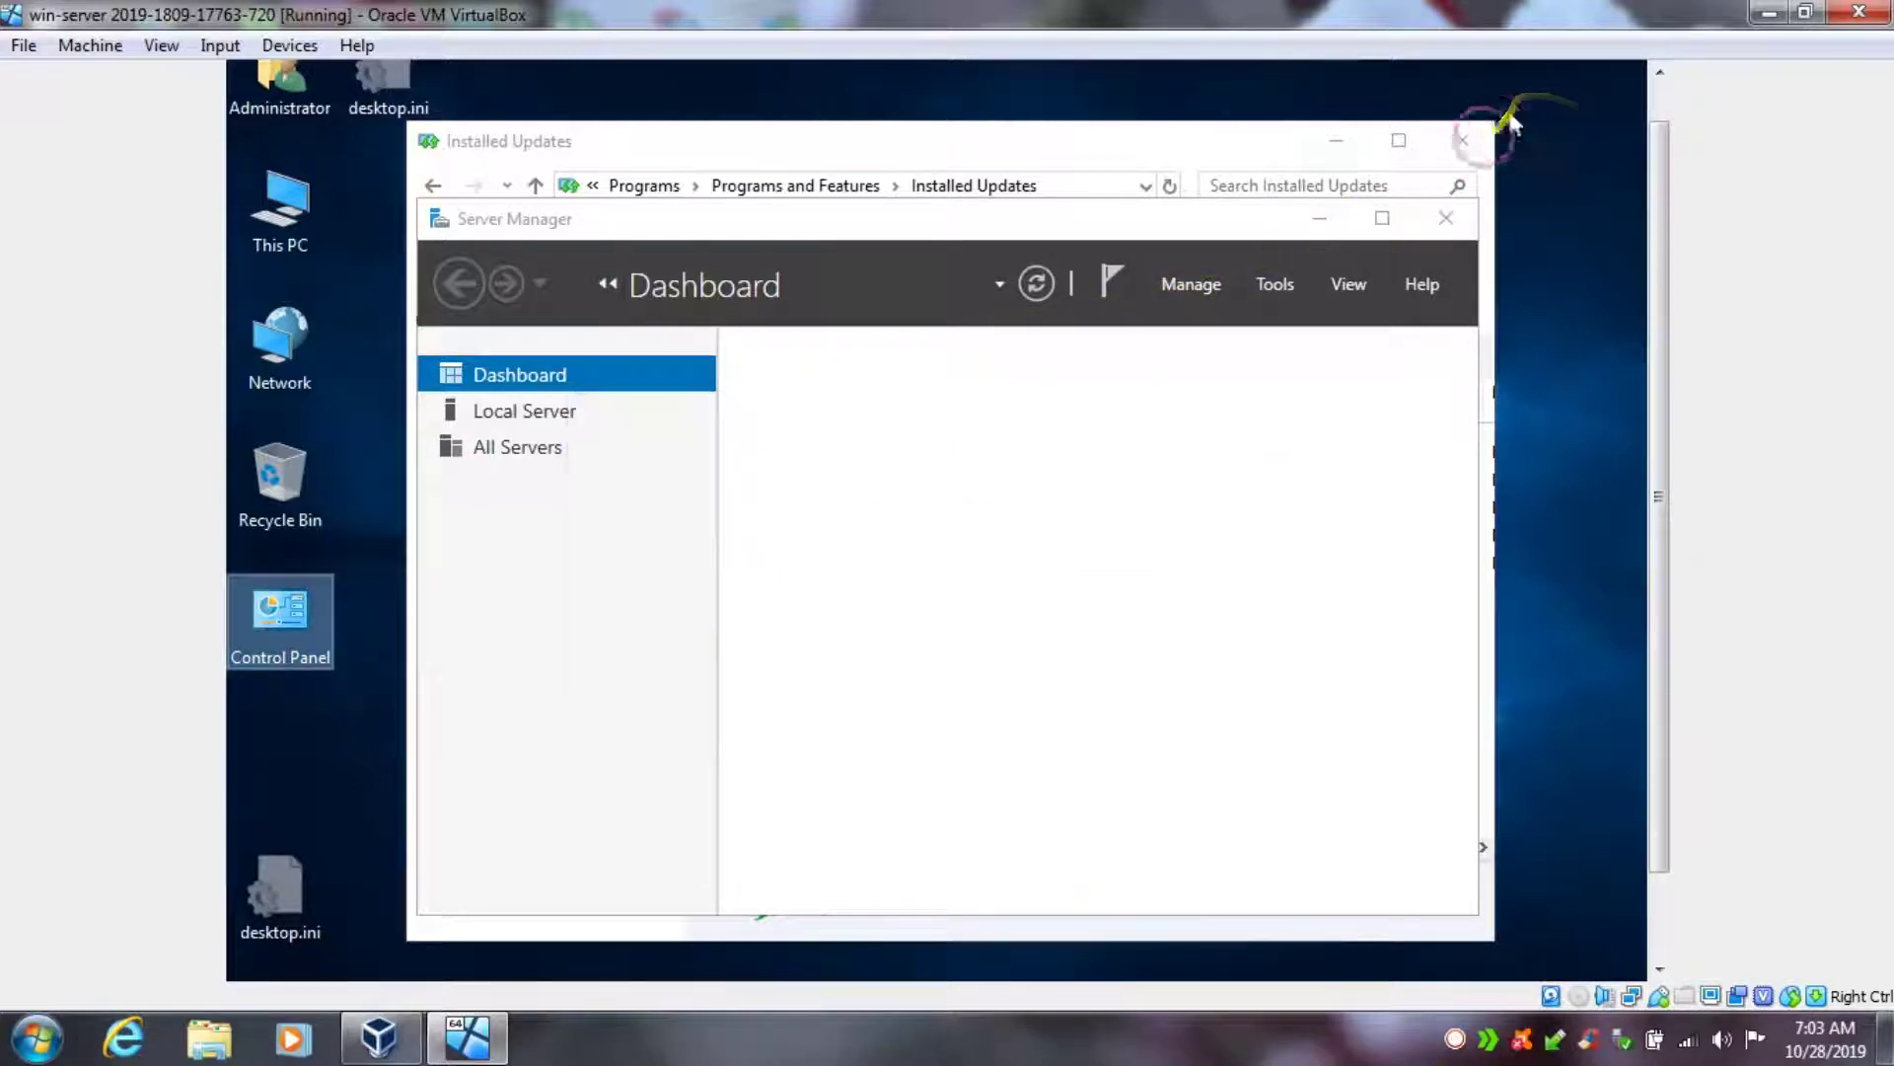
click(1460, 144)
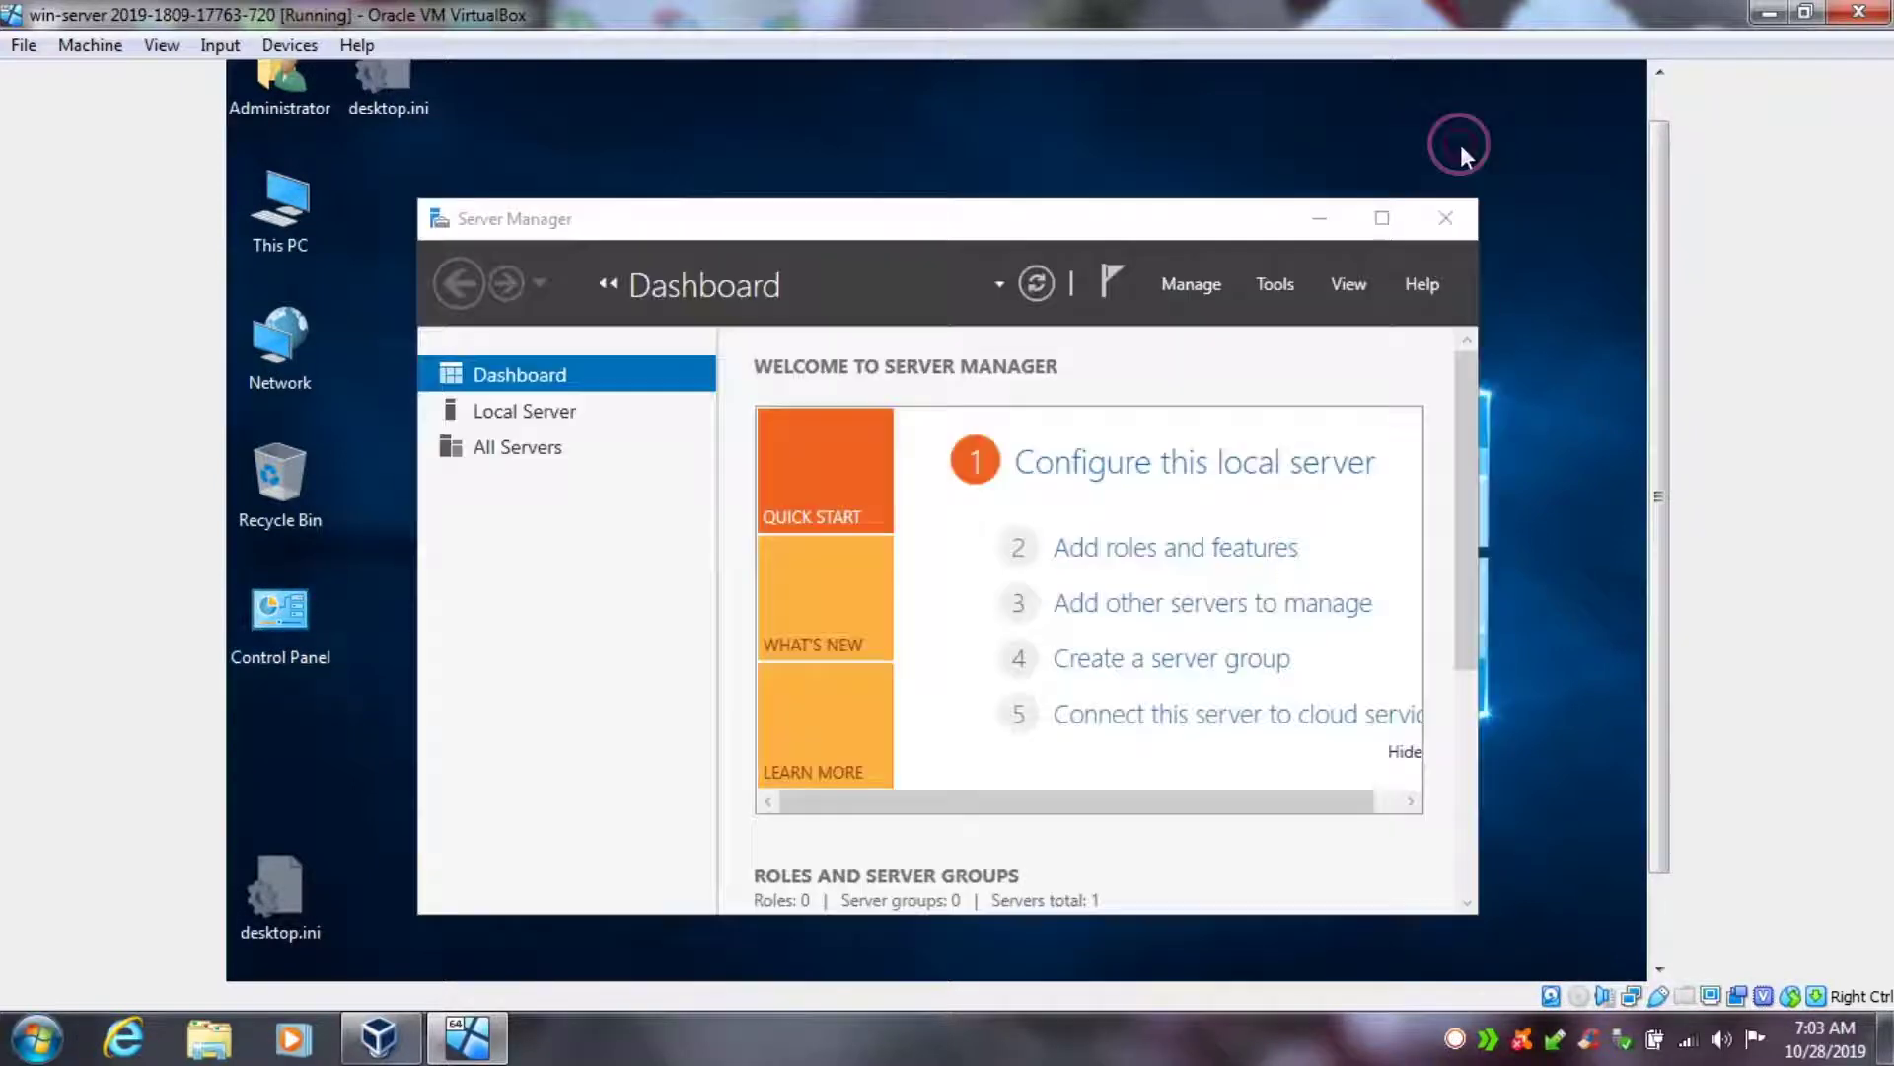
click(1442, 219)
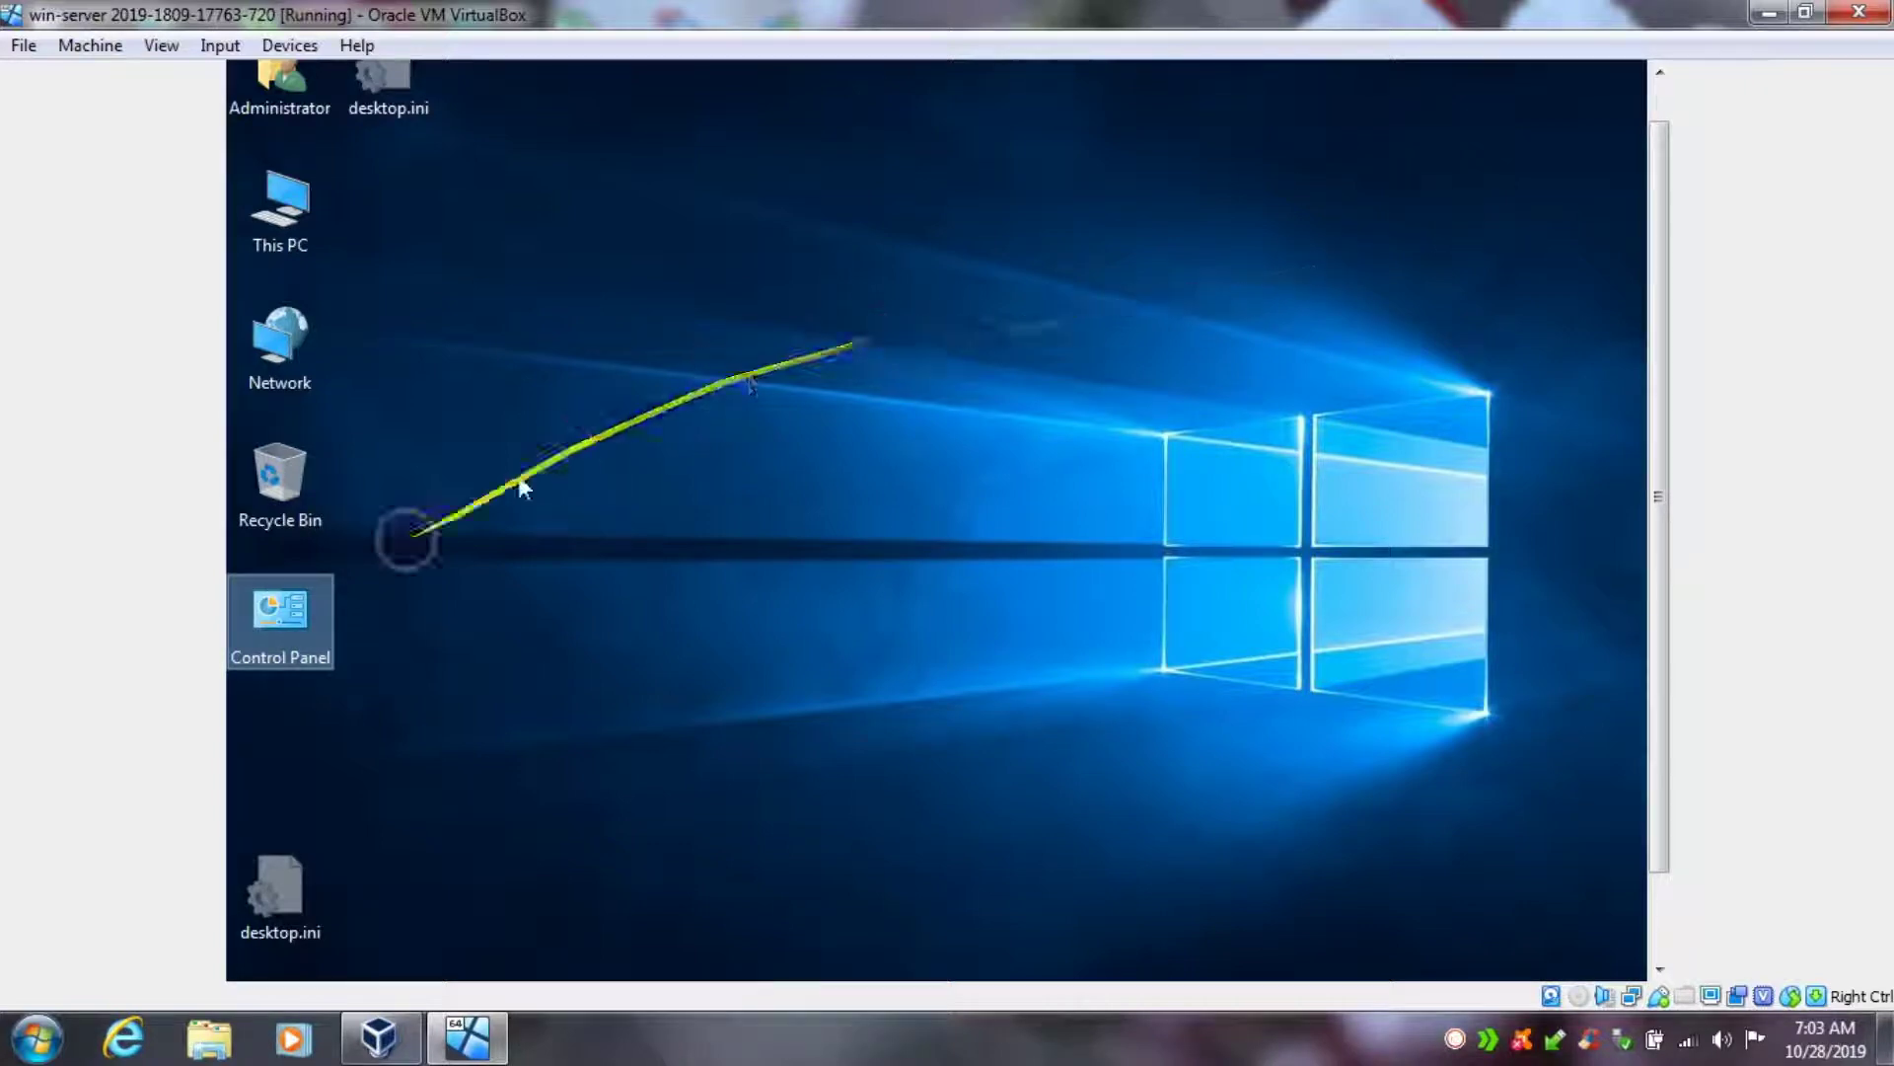
Open Control Panel's Programs page and launch Turn Windows features on or off
click(292, 641)
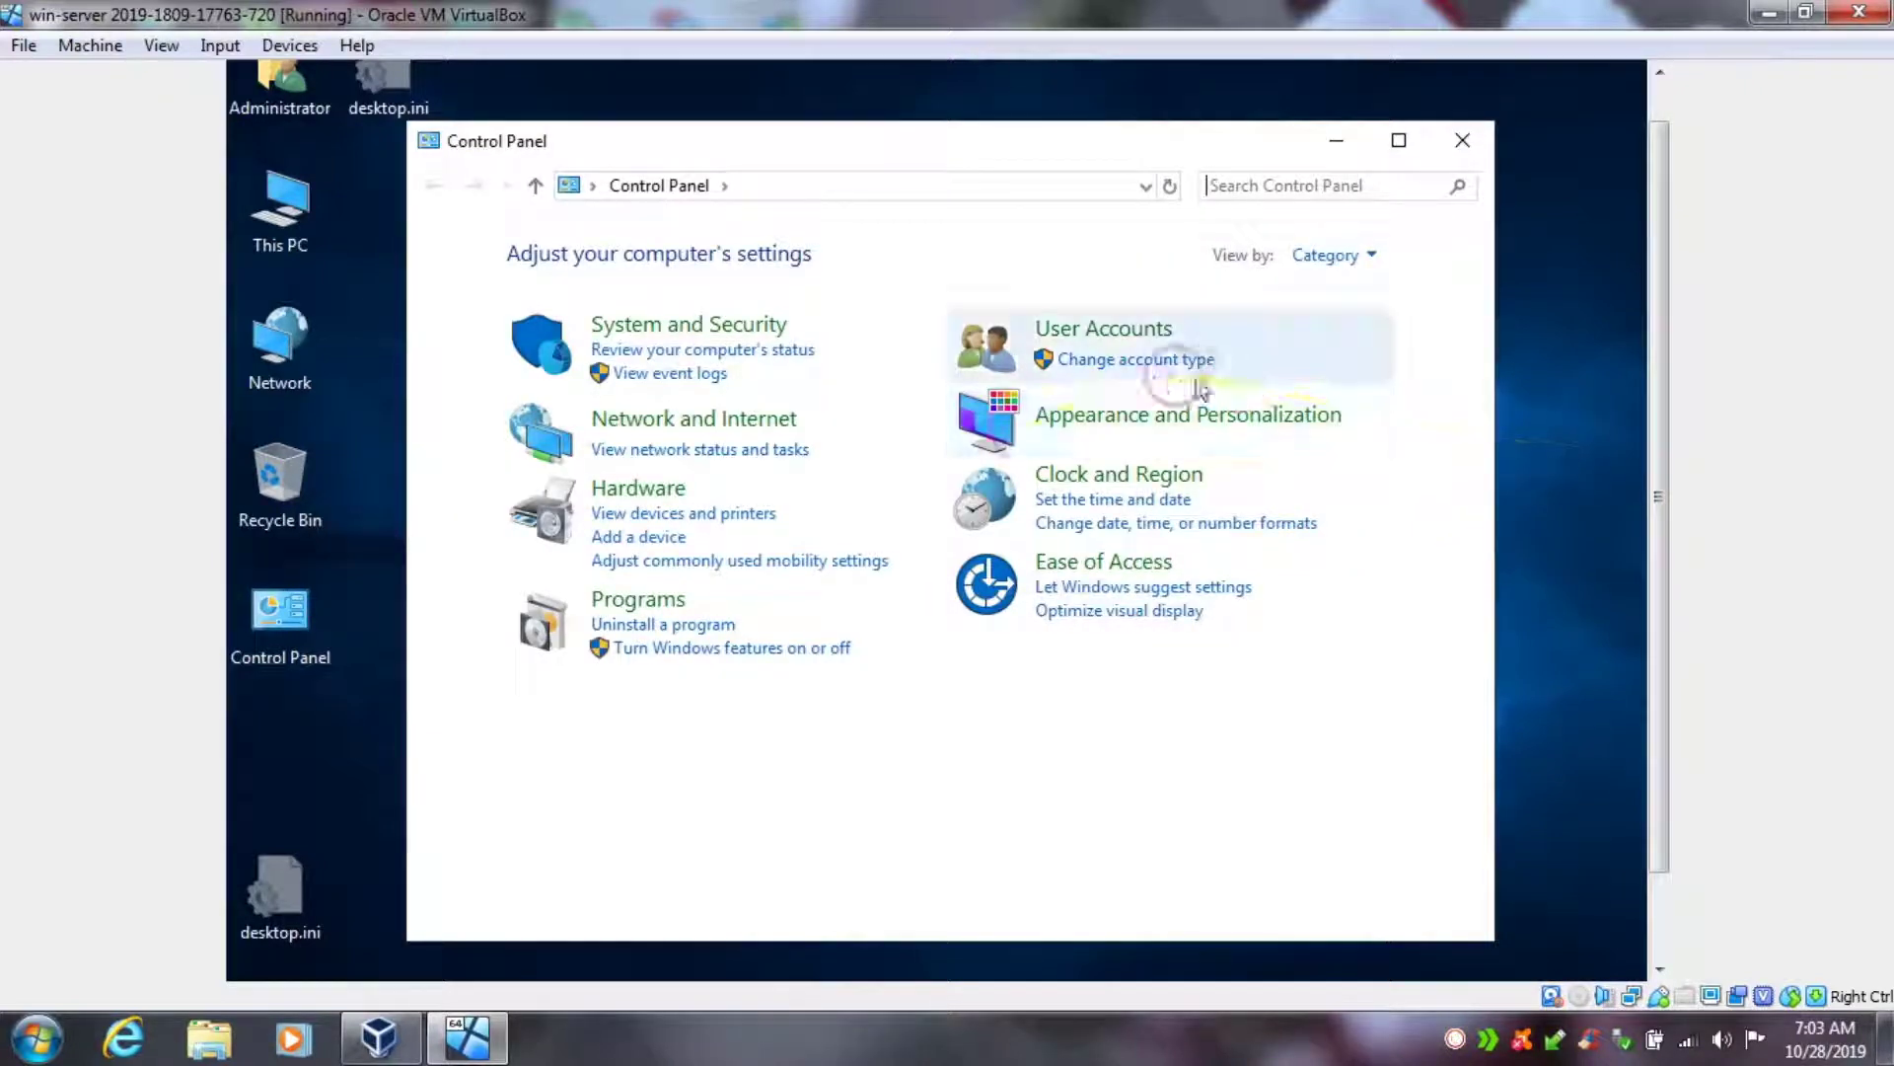
click(674, 651)
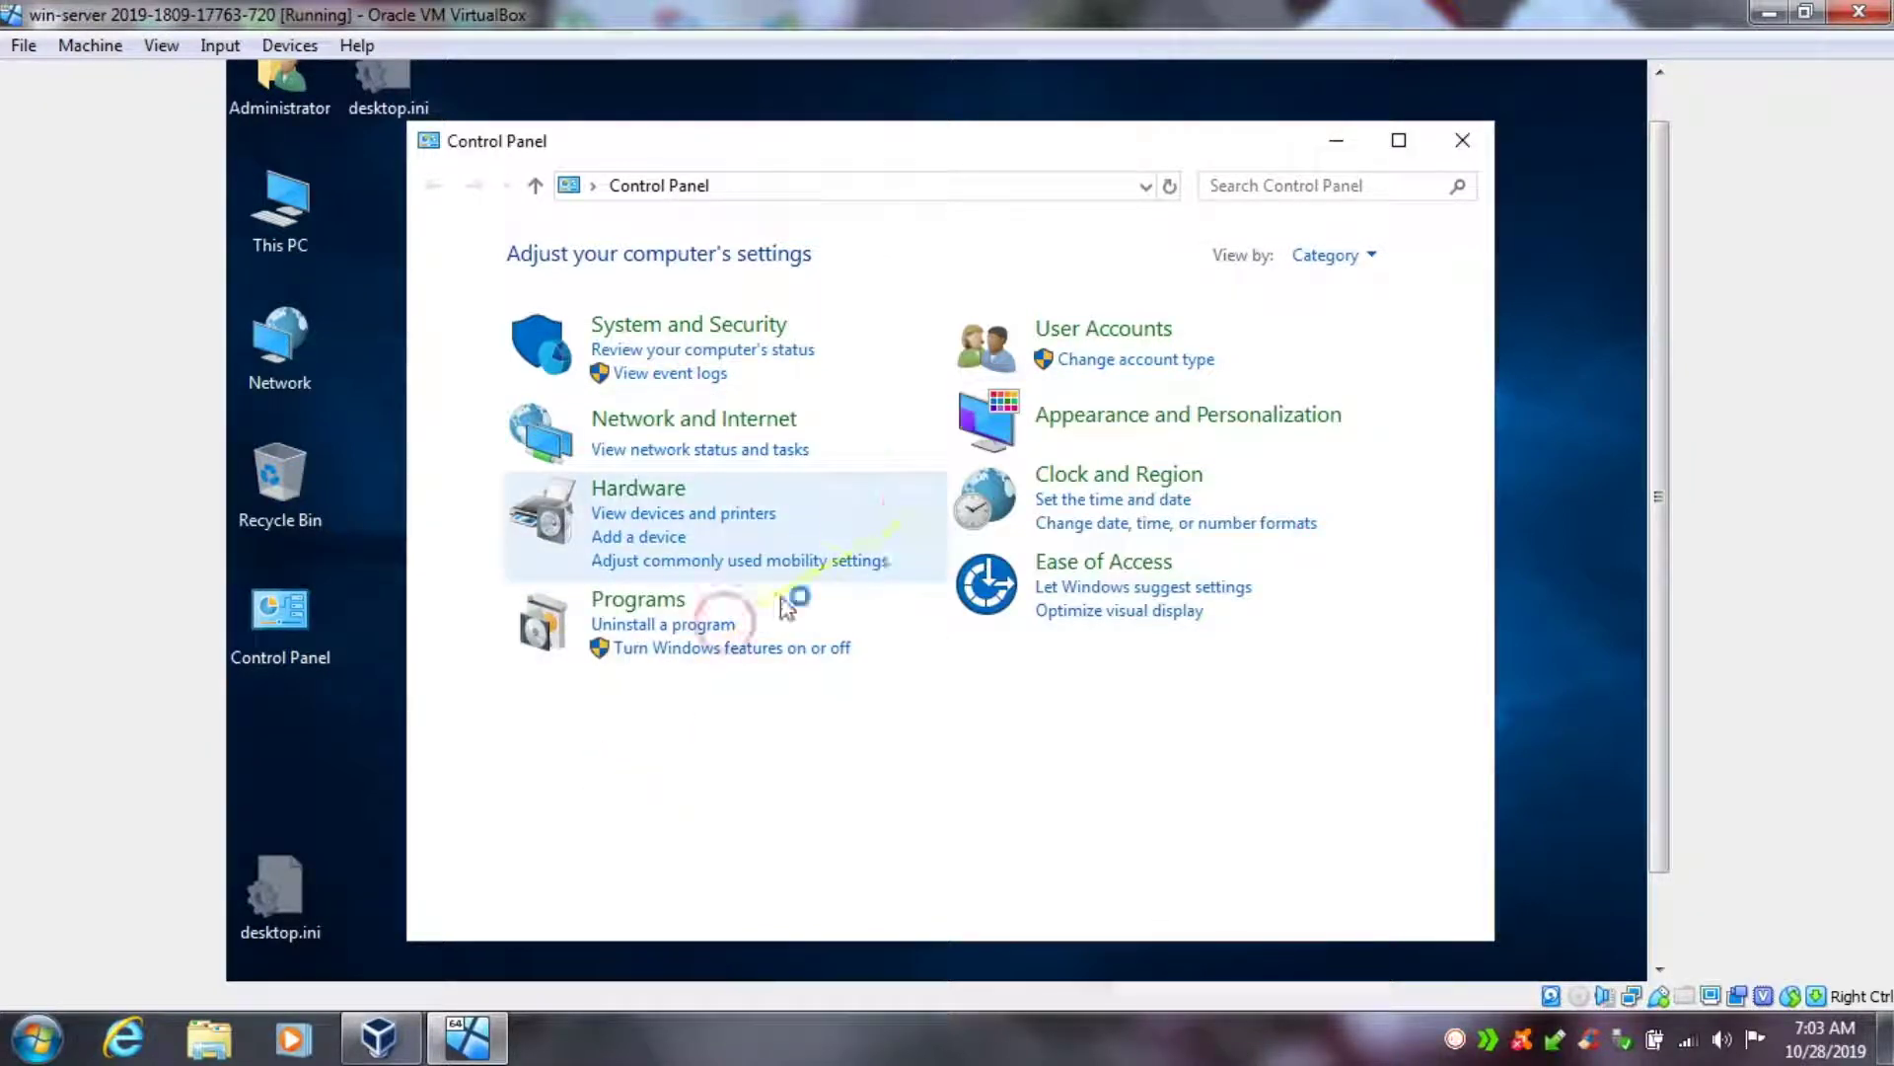
click(668, 612)
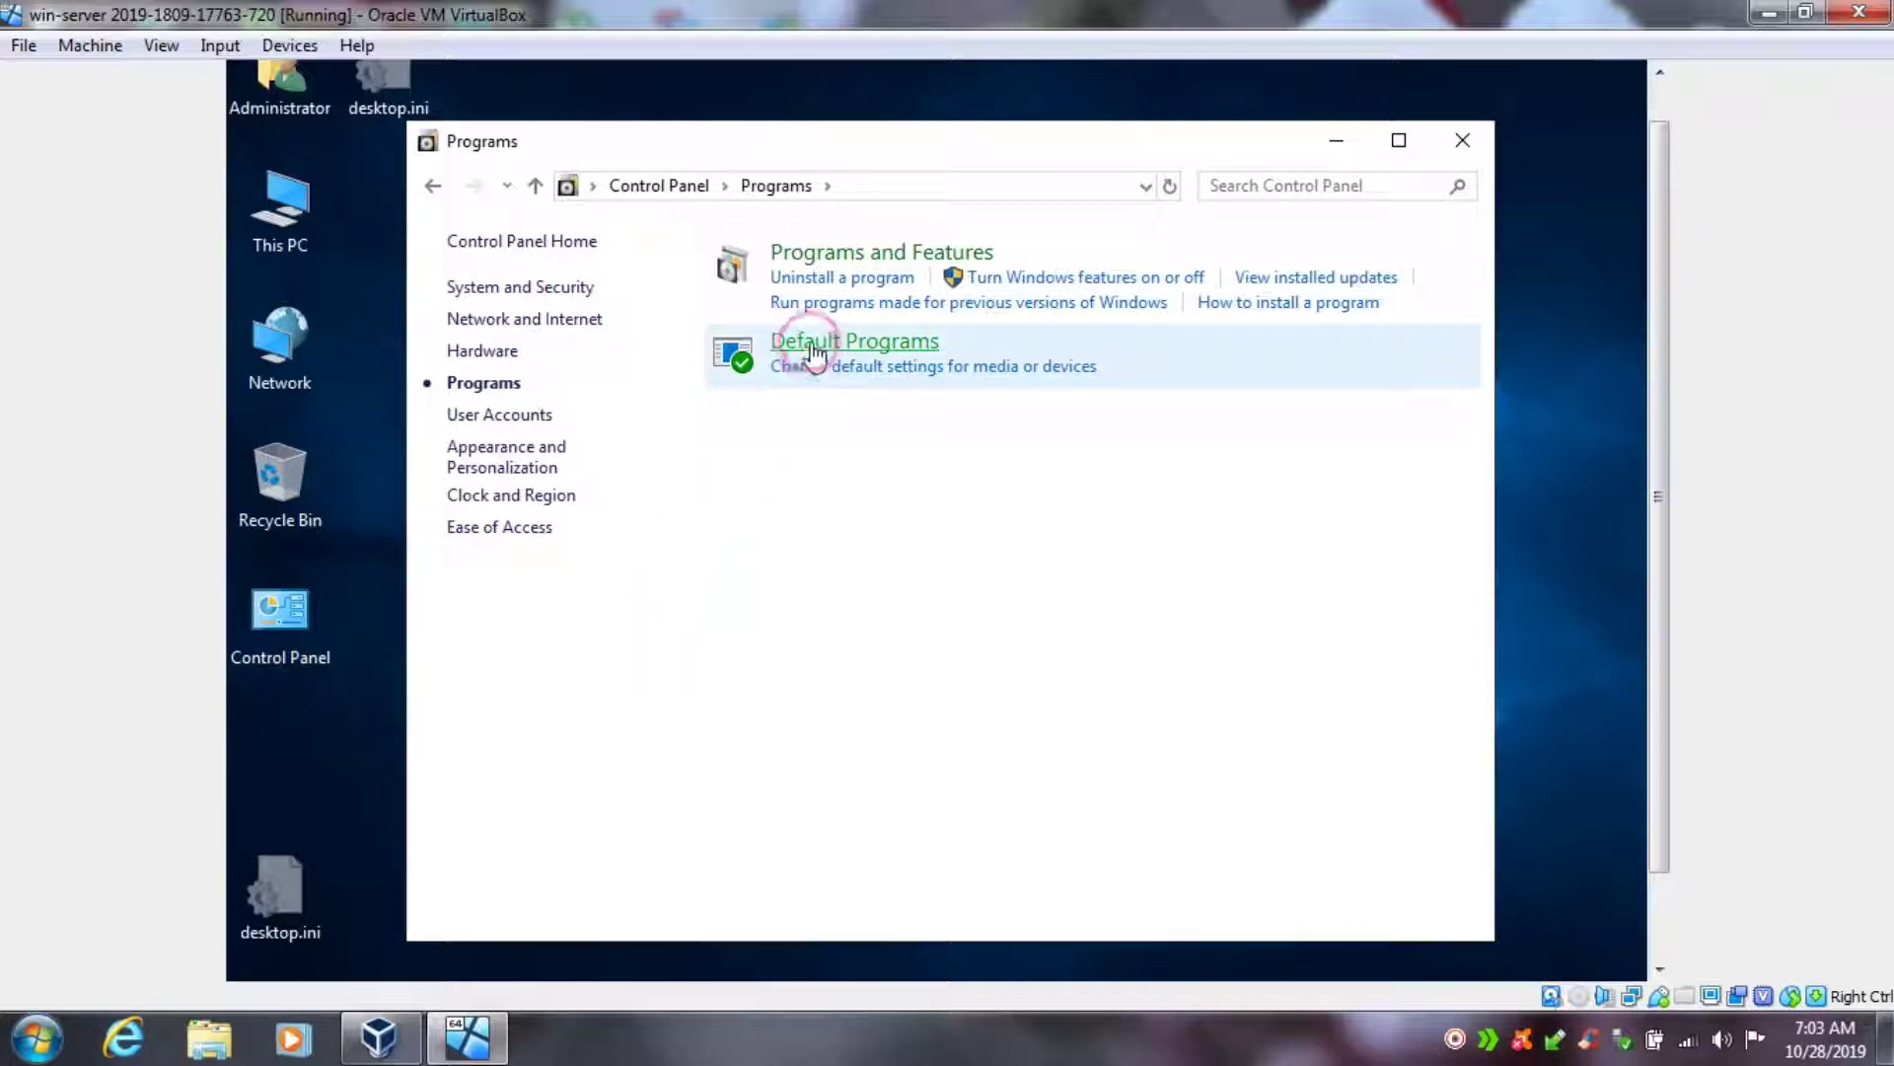
click(894, 350)
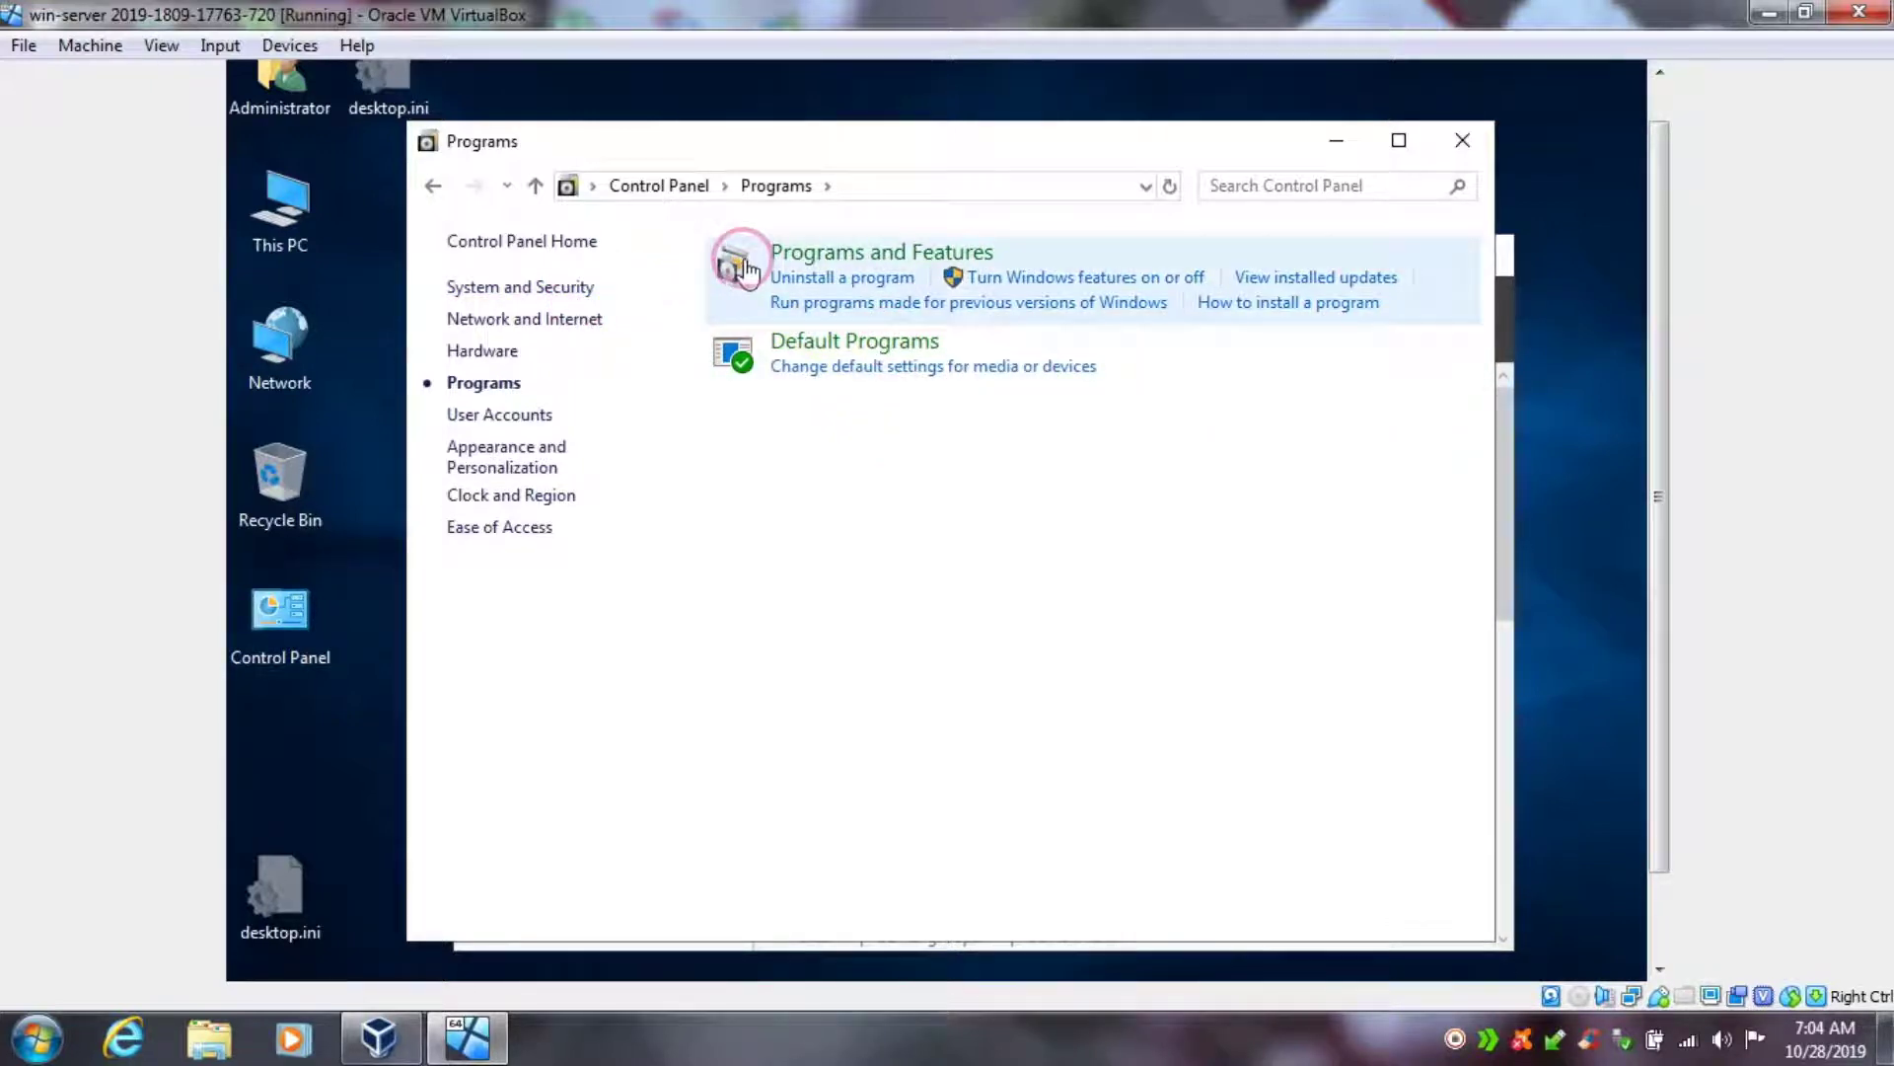
click(995, 314)
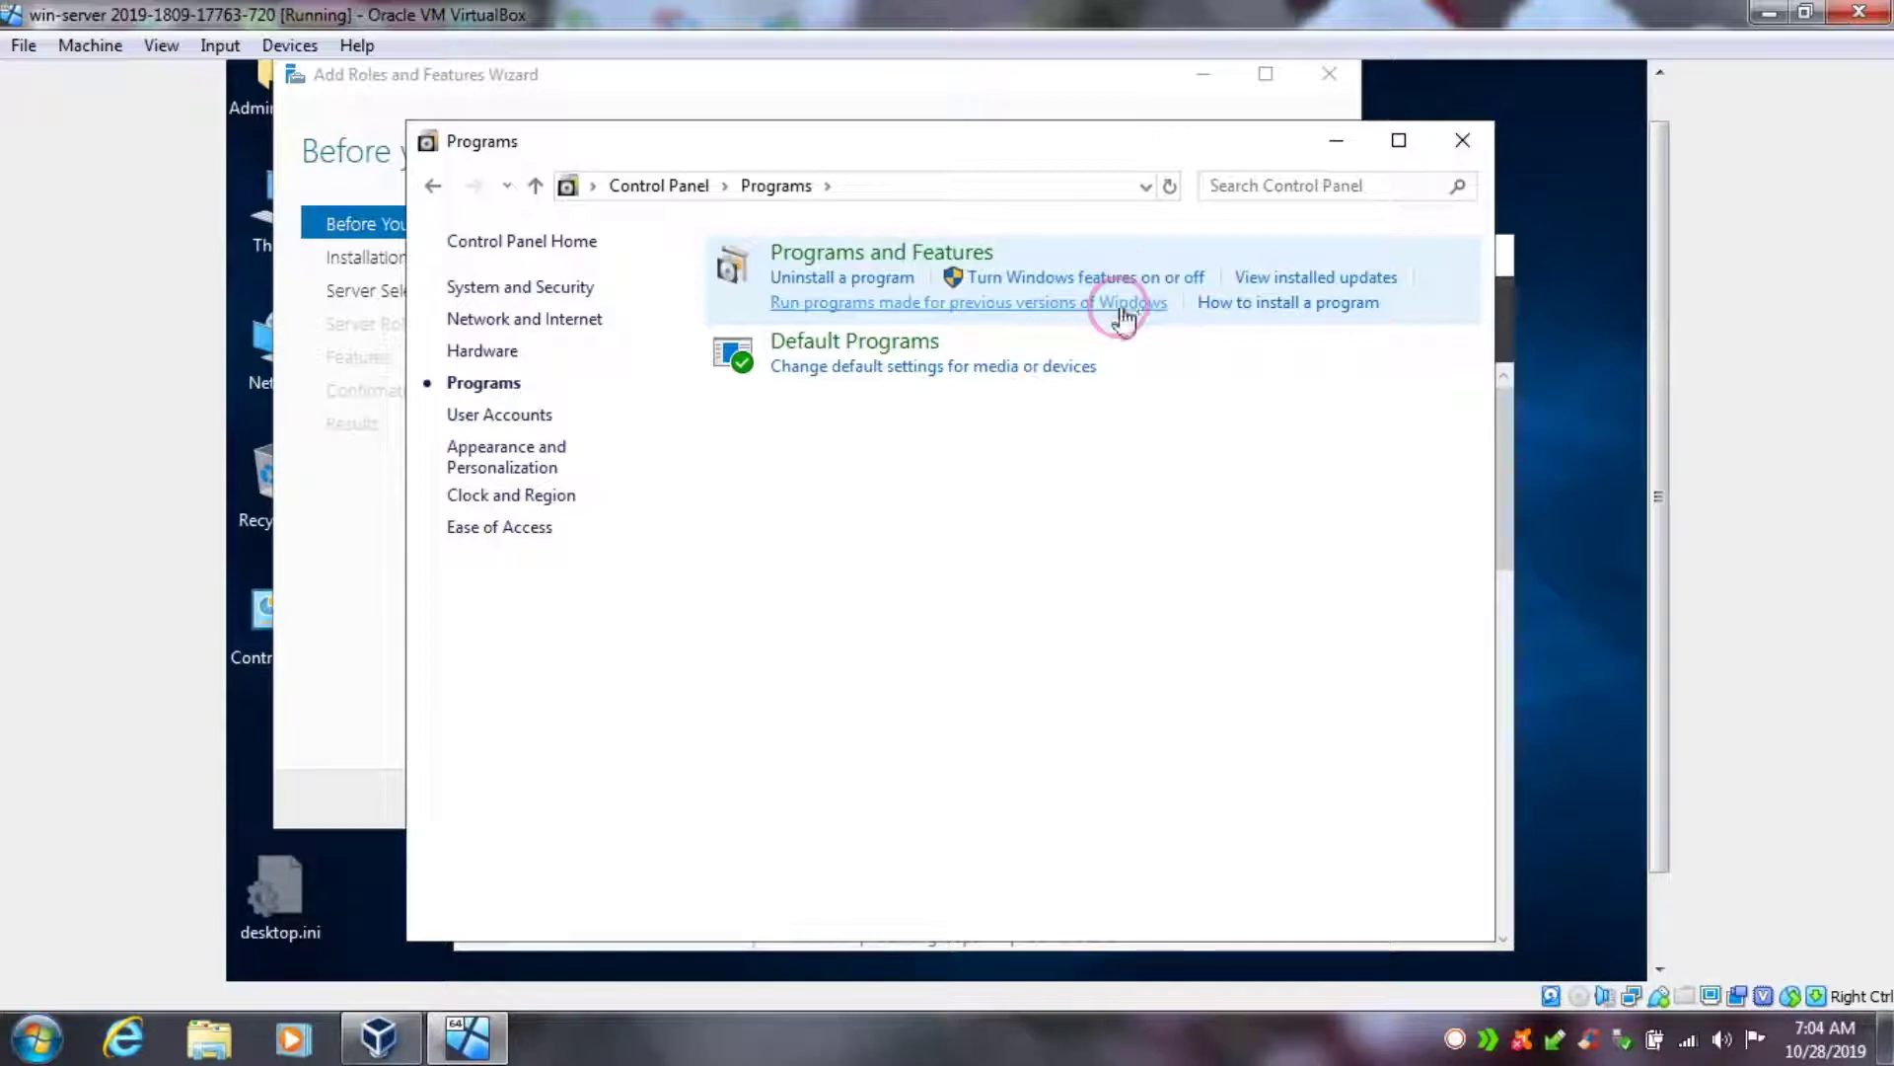
Move the roles wizard to Server Selection, listing the local server 10.0.2.15
click(1123, 280)
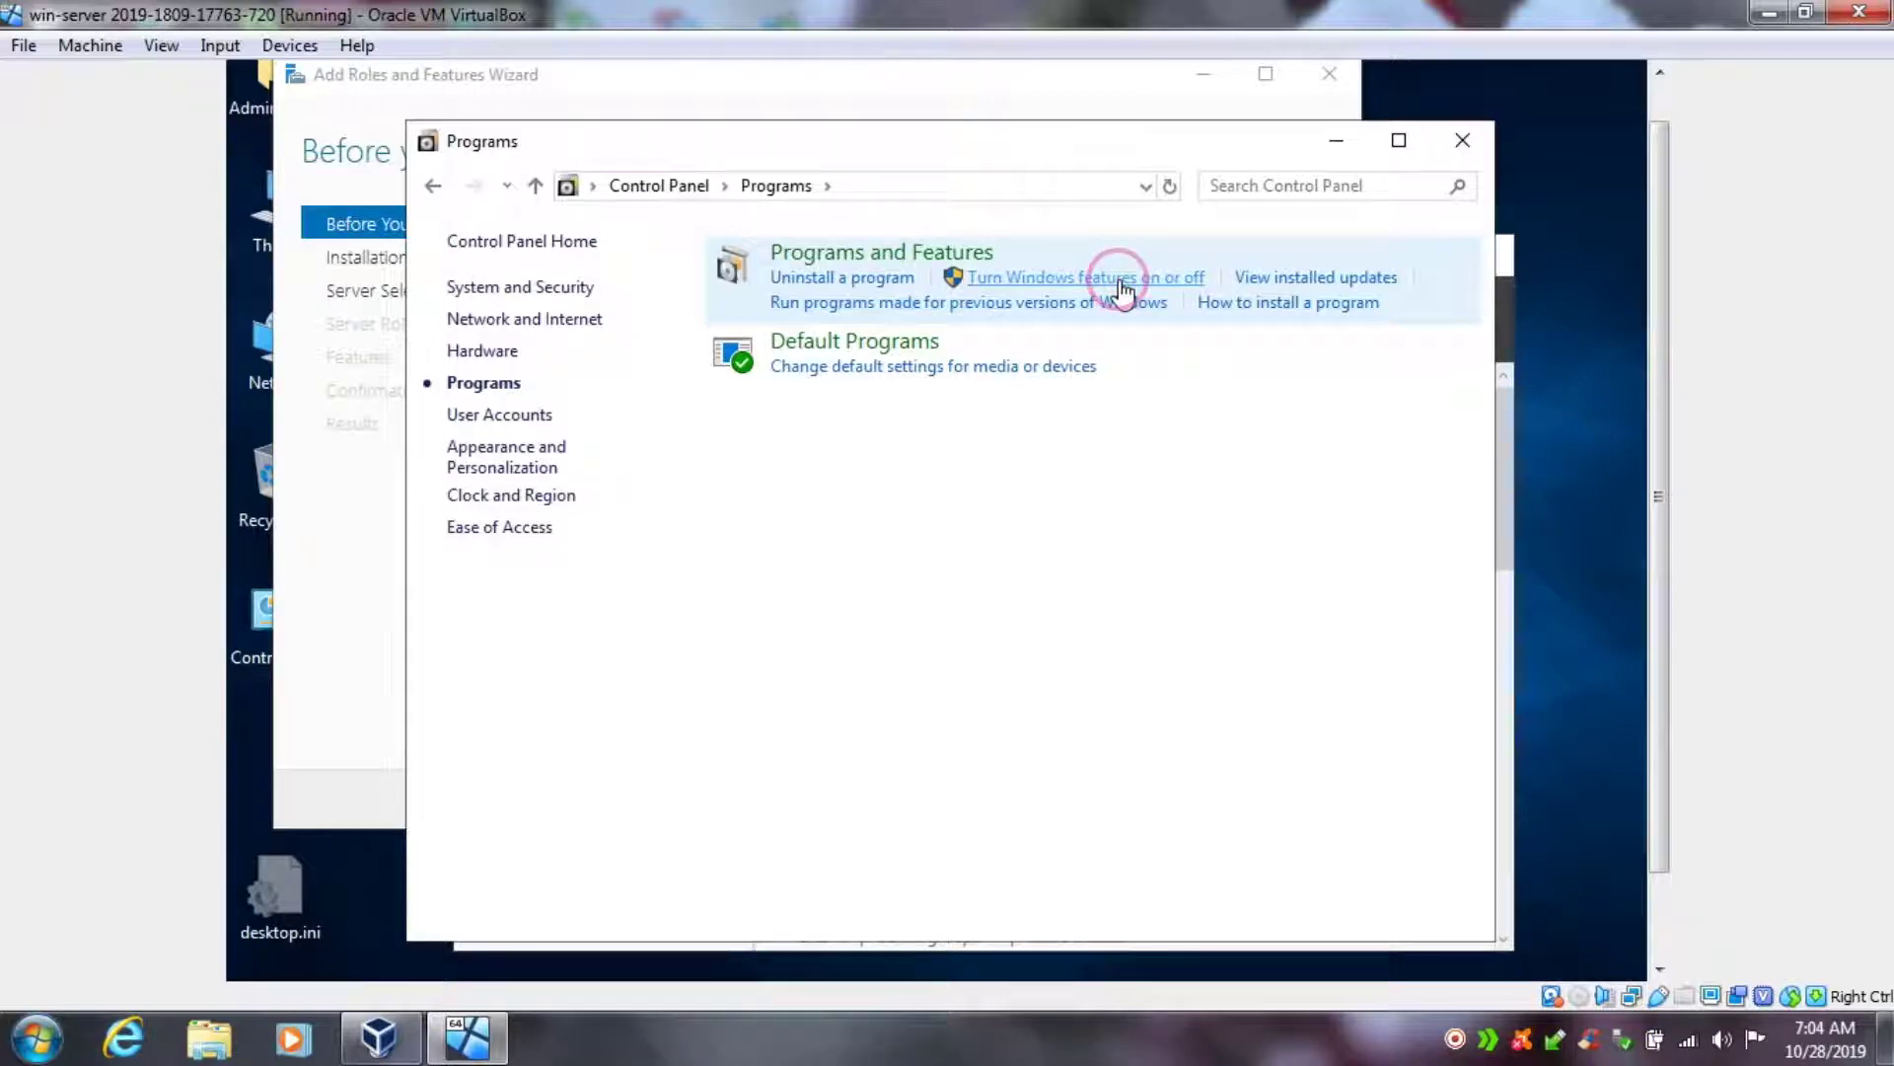
click(391, 437)
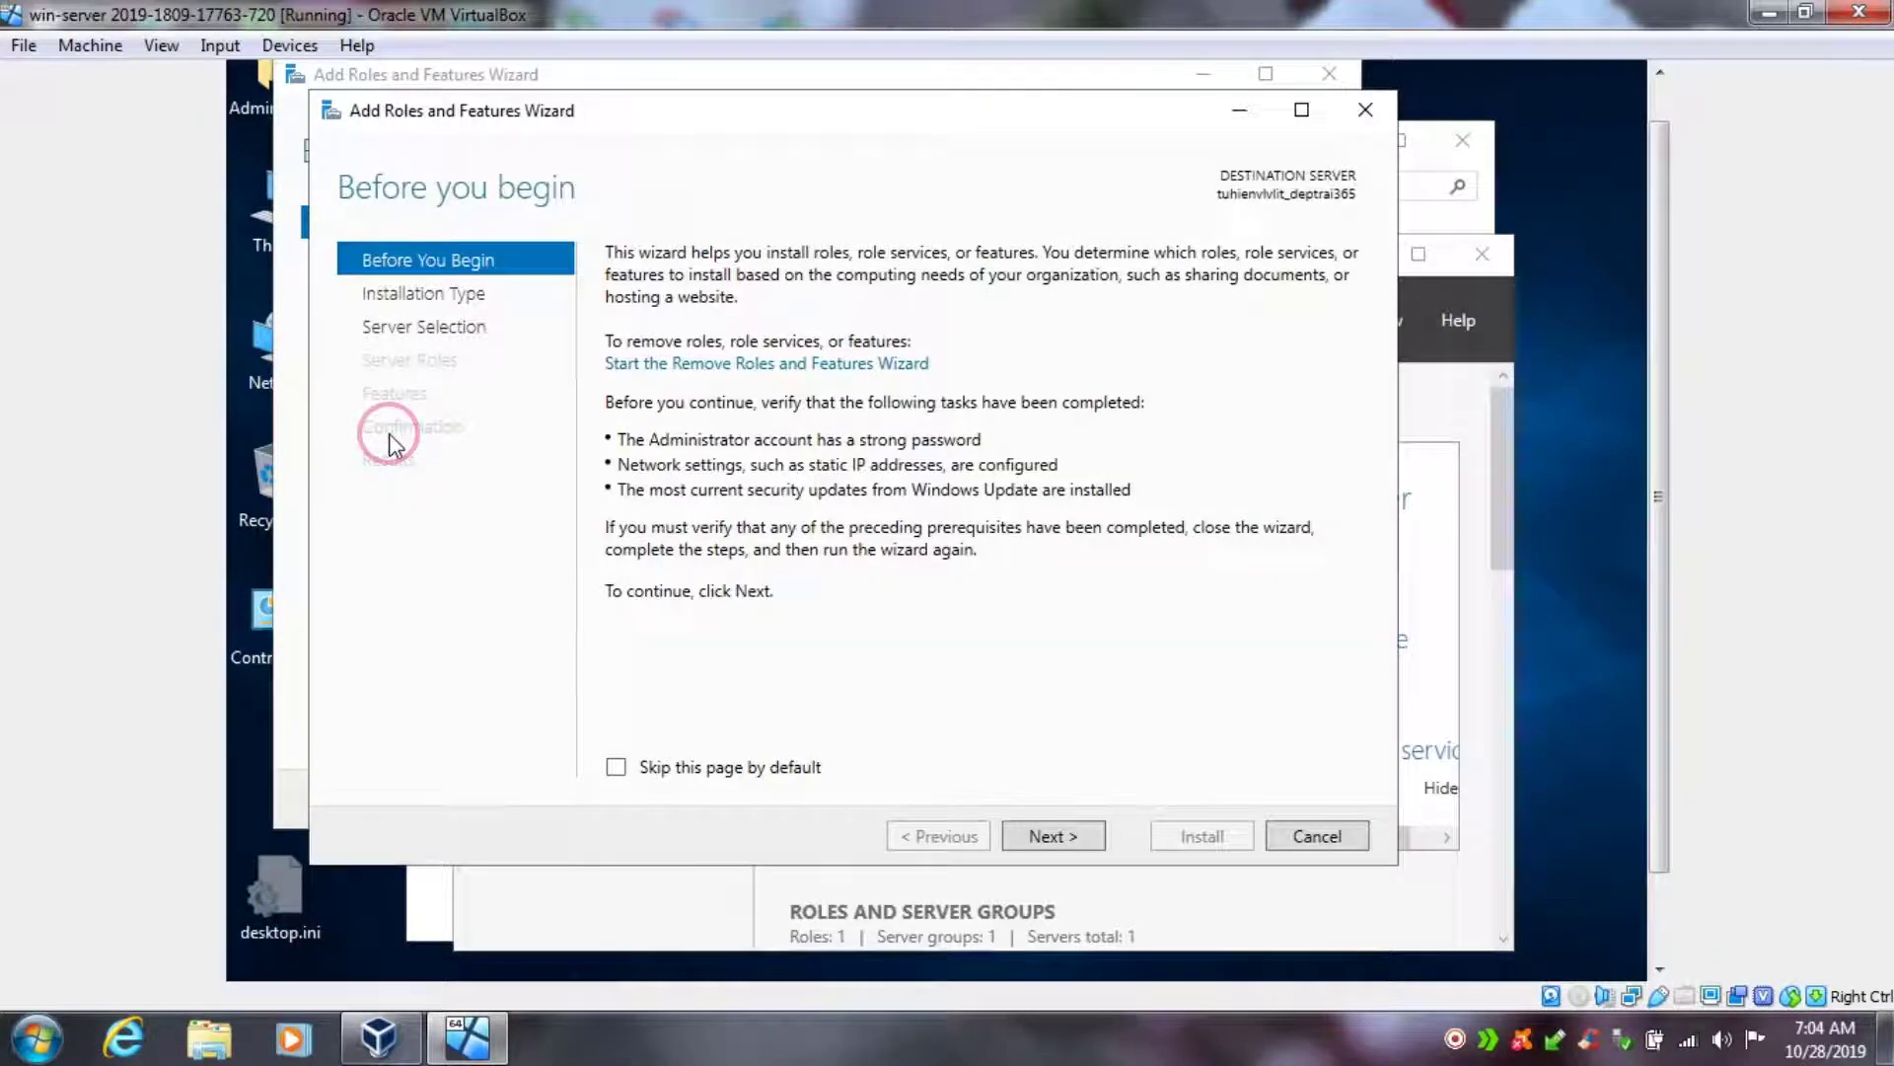
click(426, 294)
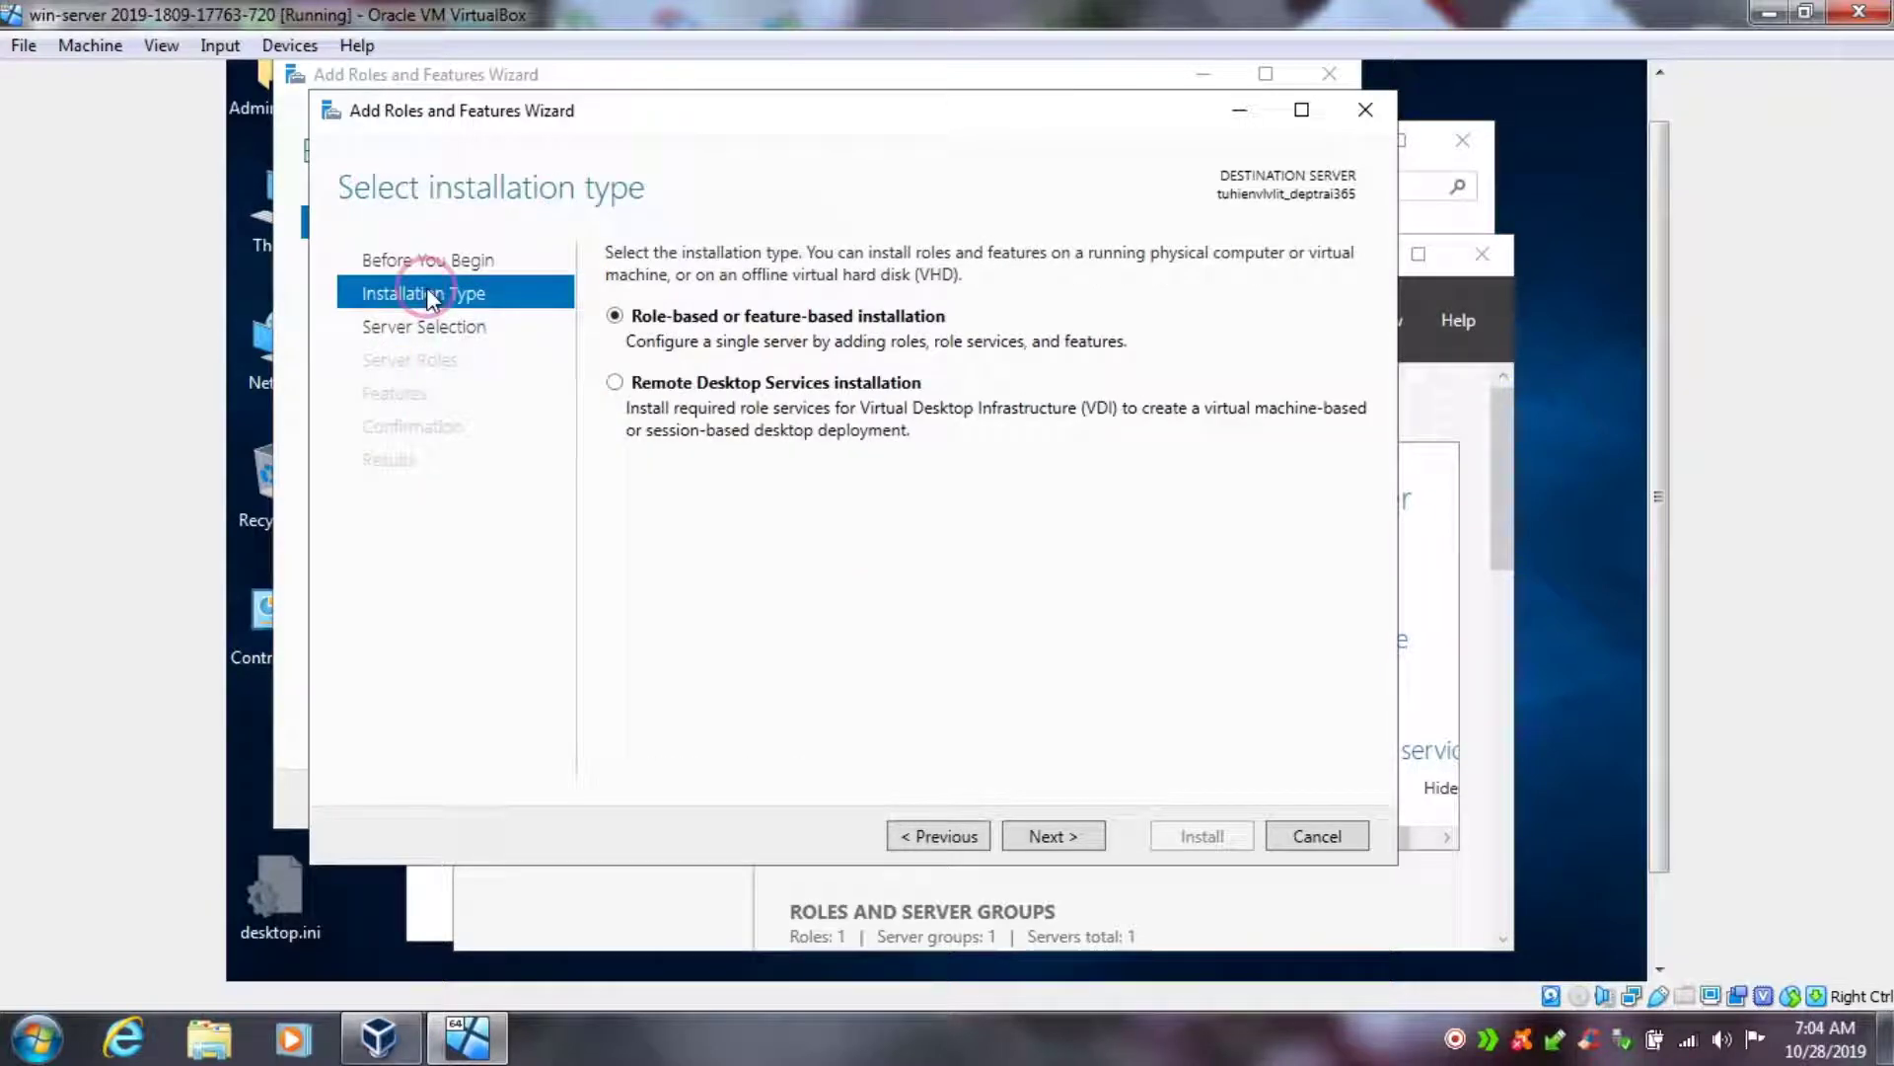
click(437, 245)
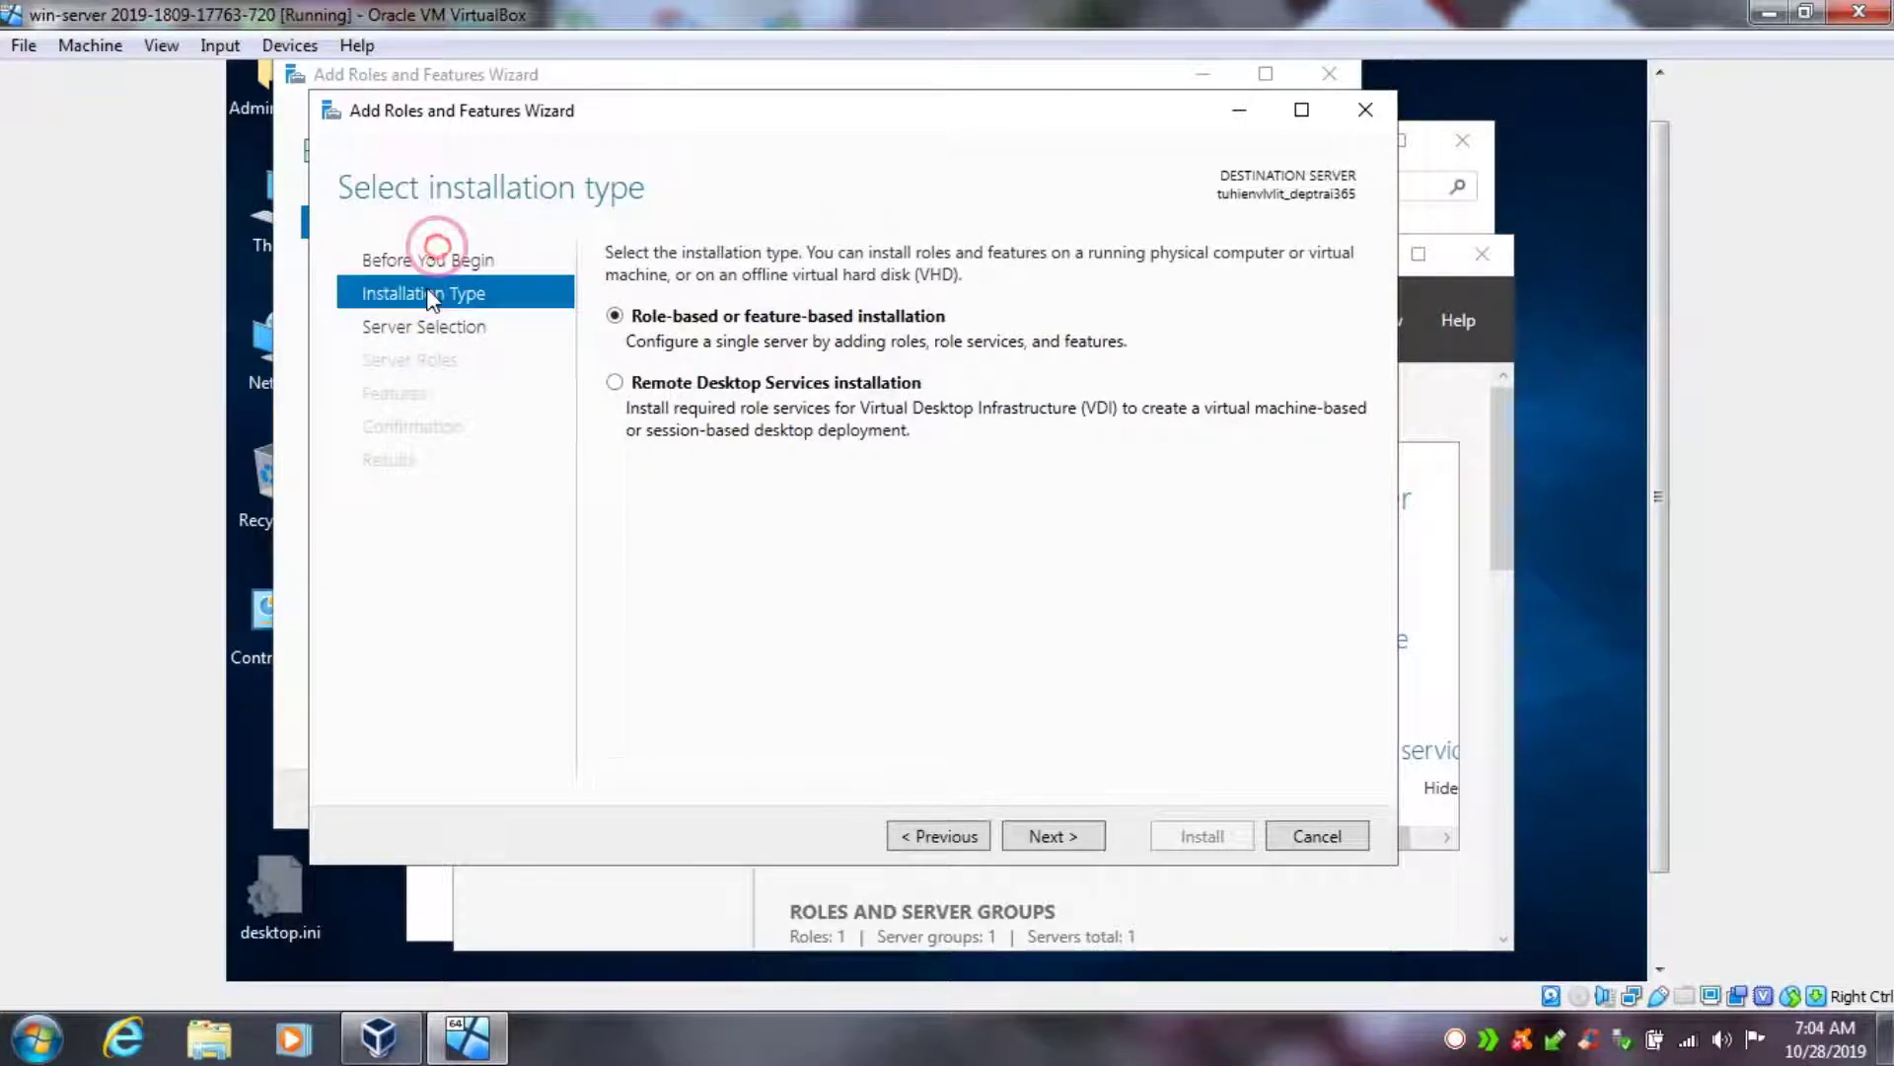
click(431, 329)
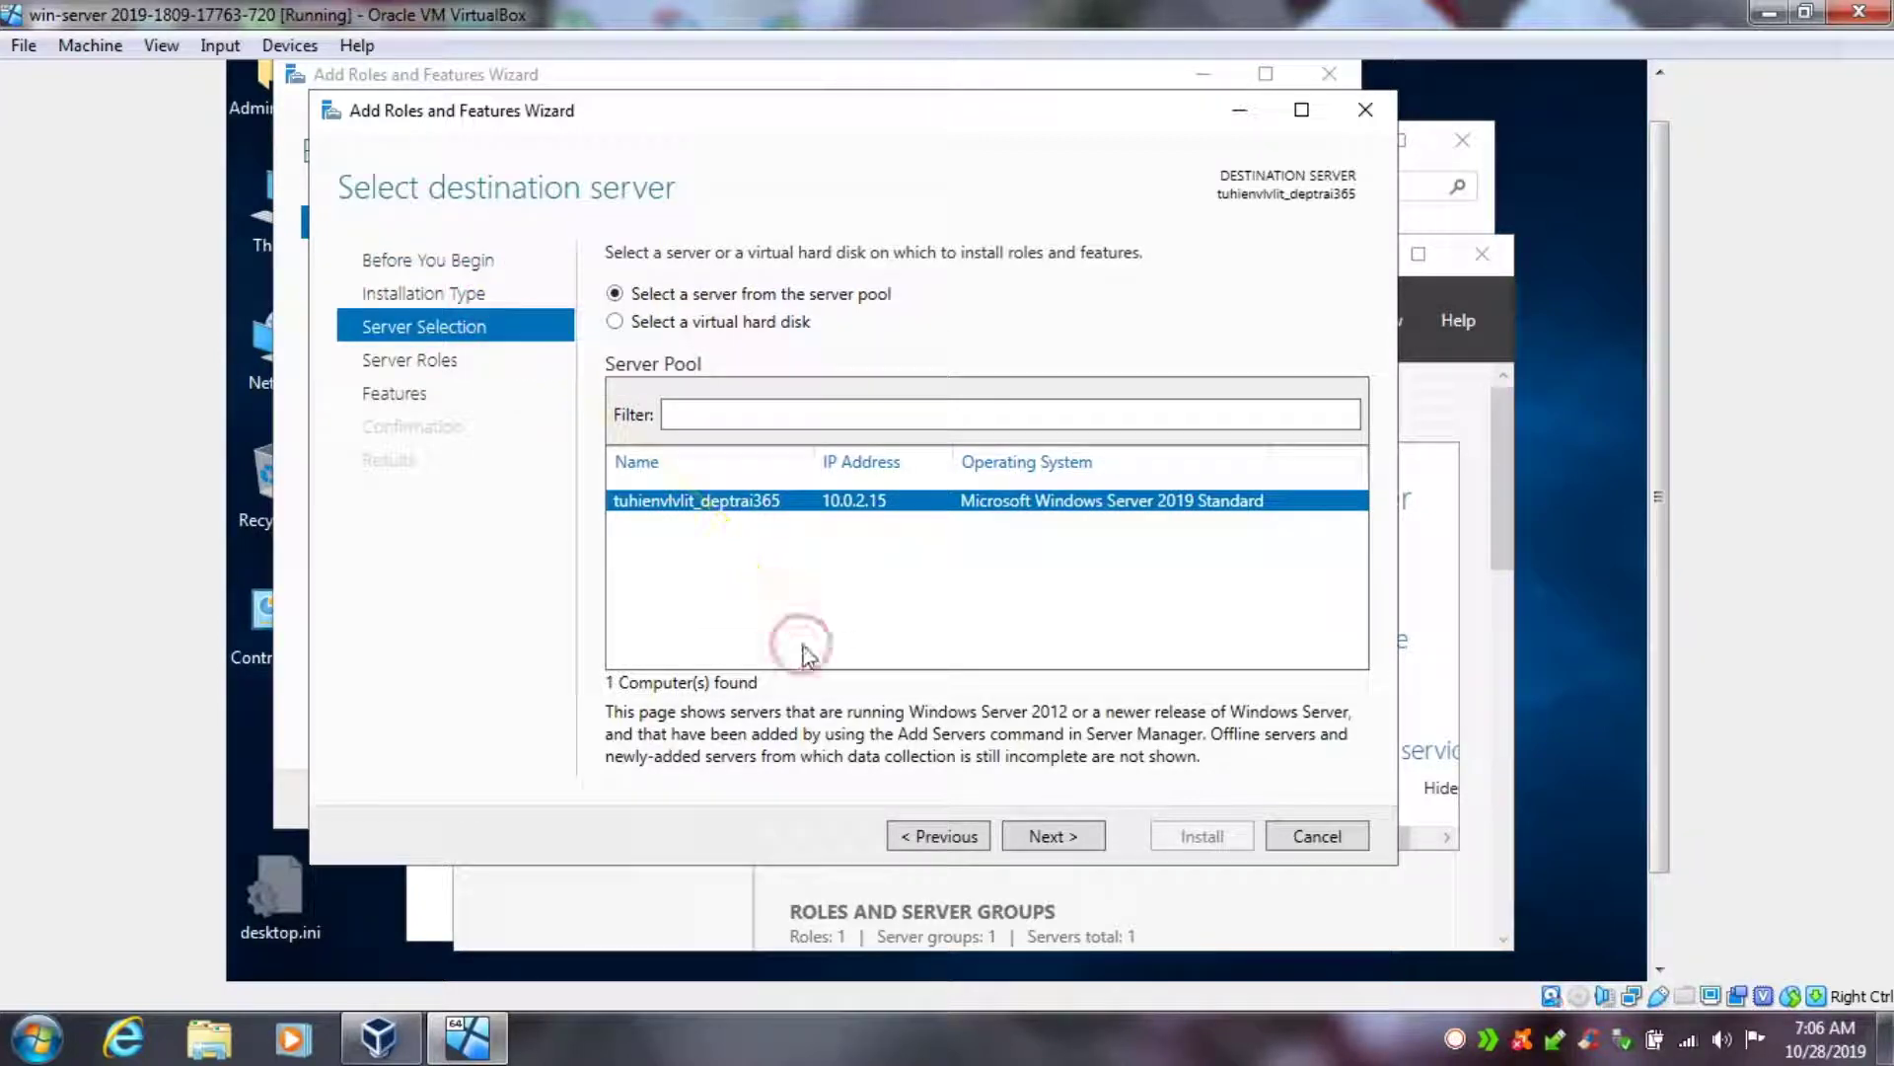
Advance to Select features and review the list, selecting .NET Framework 3.5 Features
click(1035, 836)
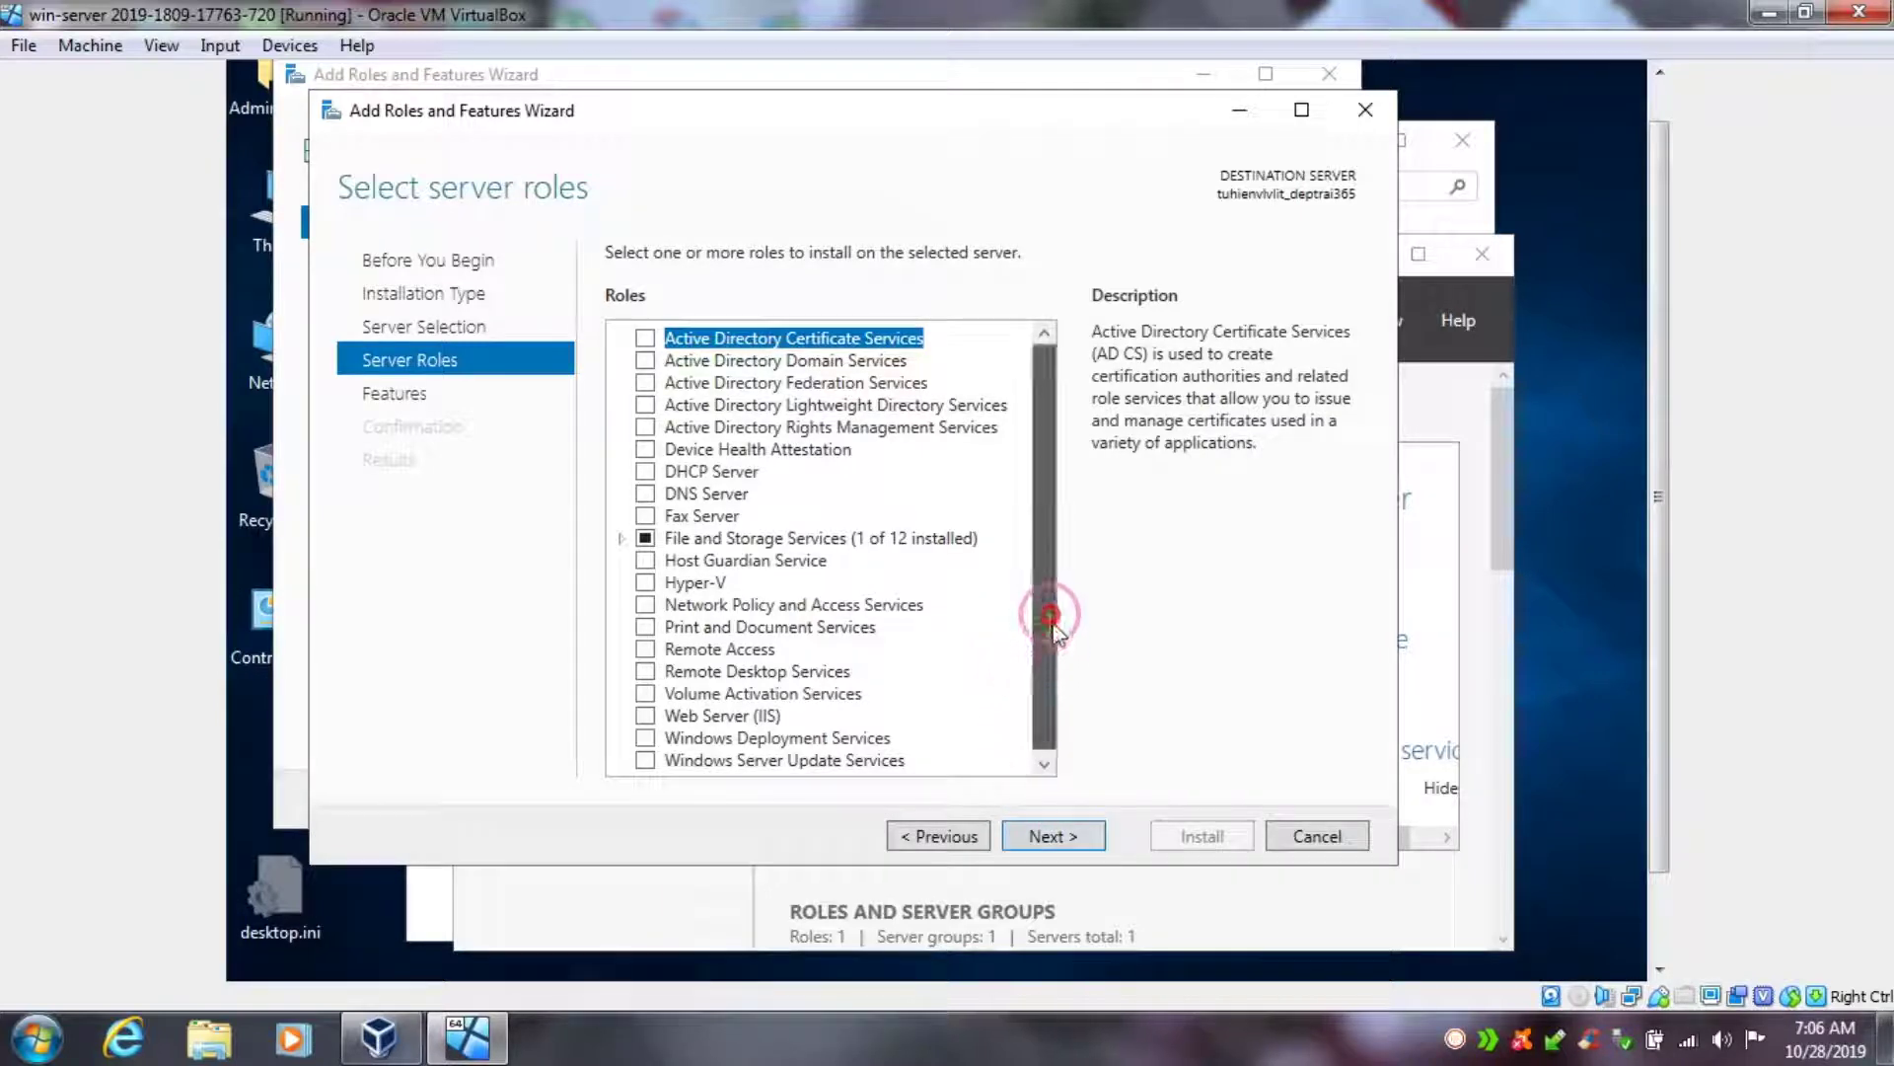
click(1022, 841)
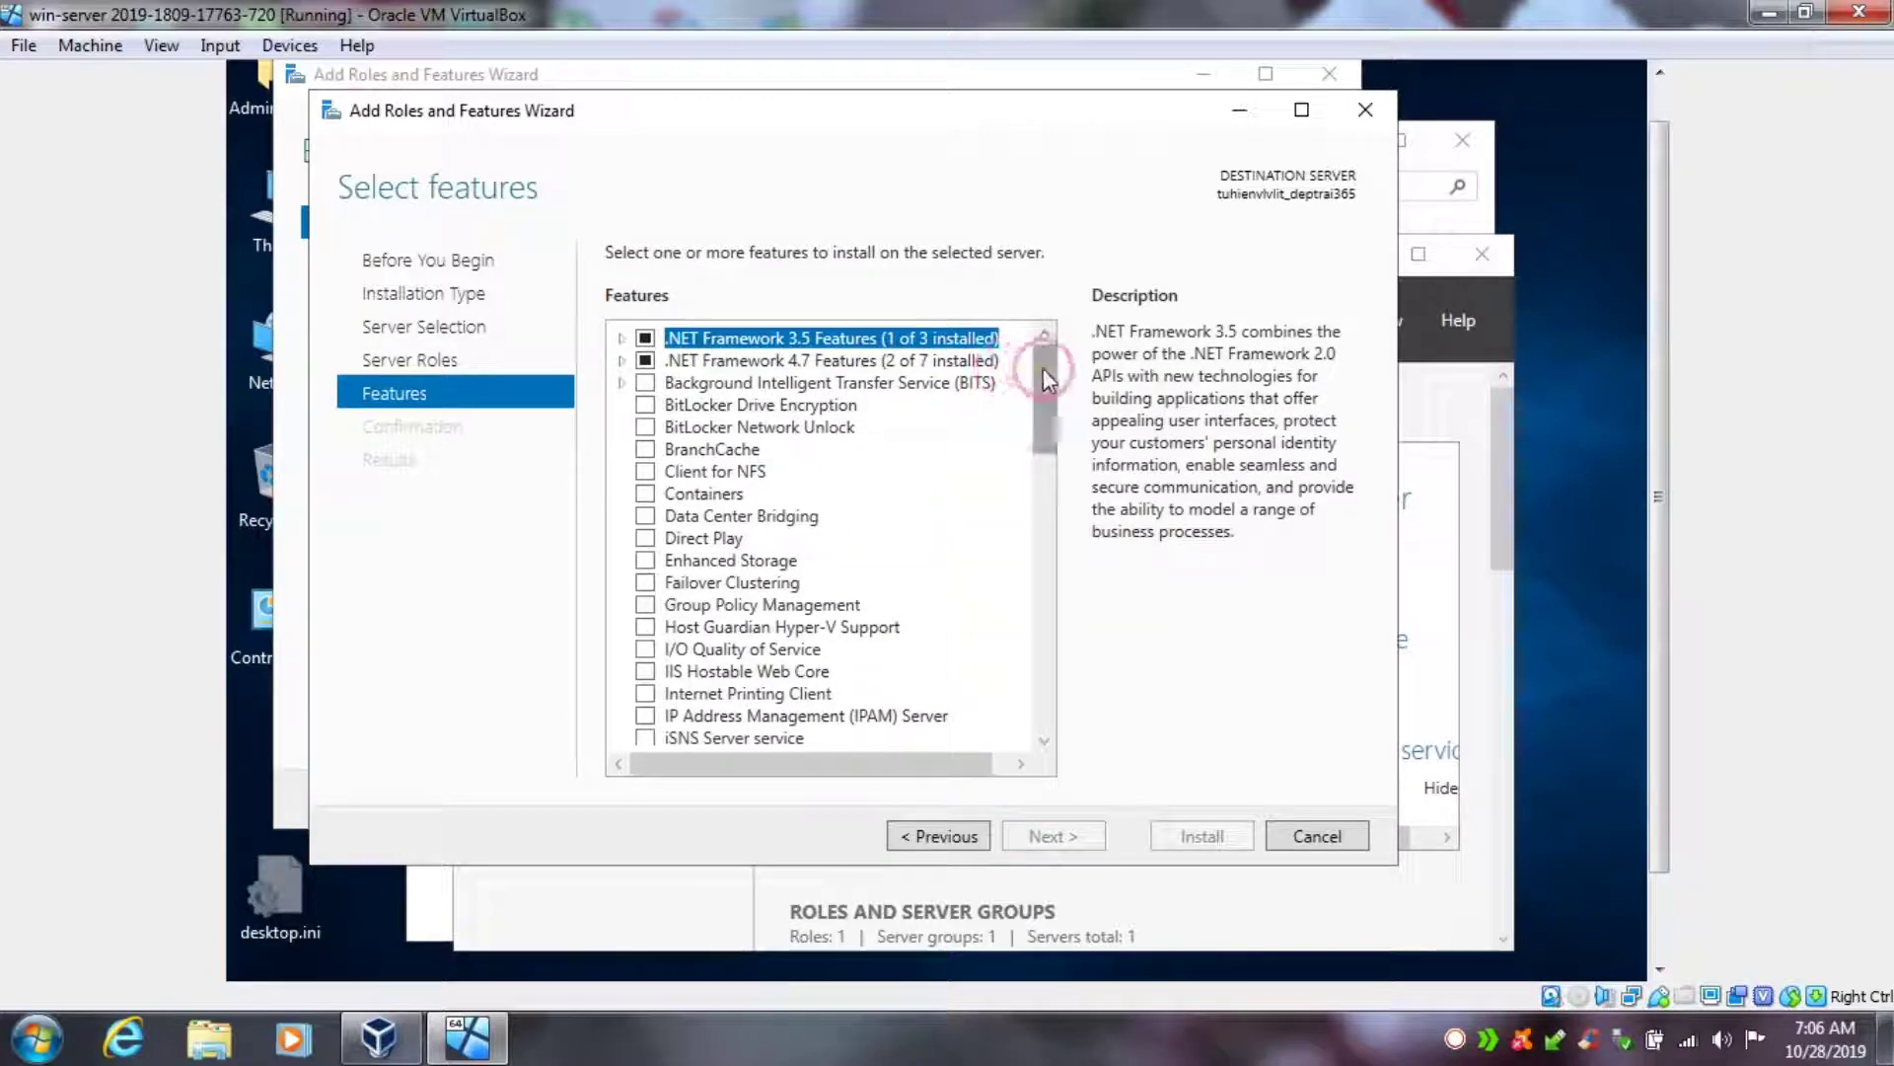
drag(1044, 376, 1048, 241)
click(740, 338)
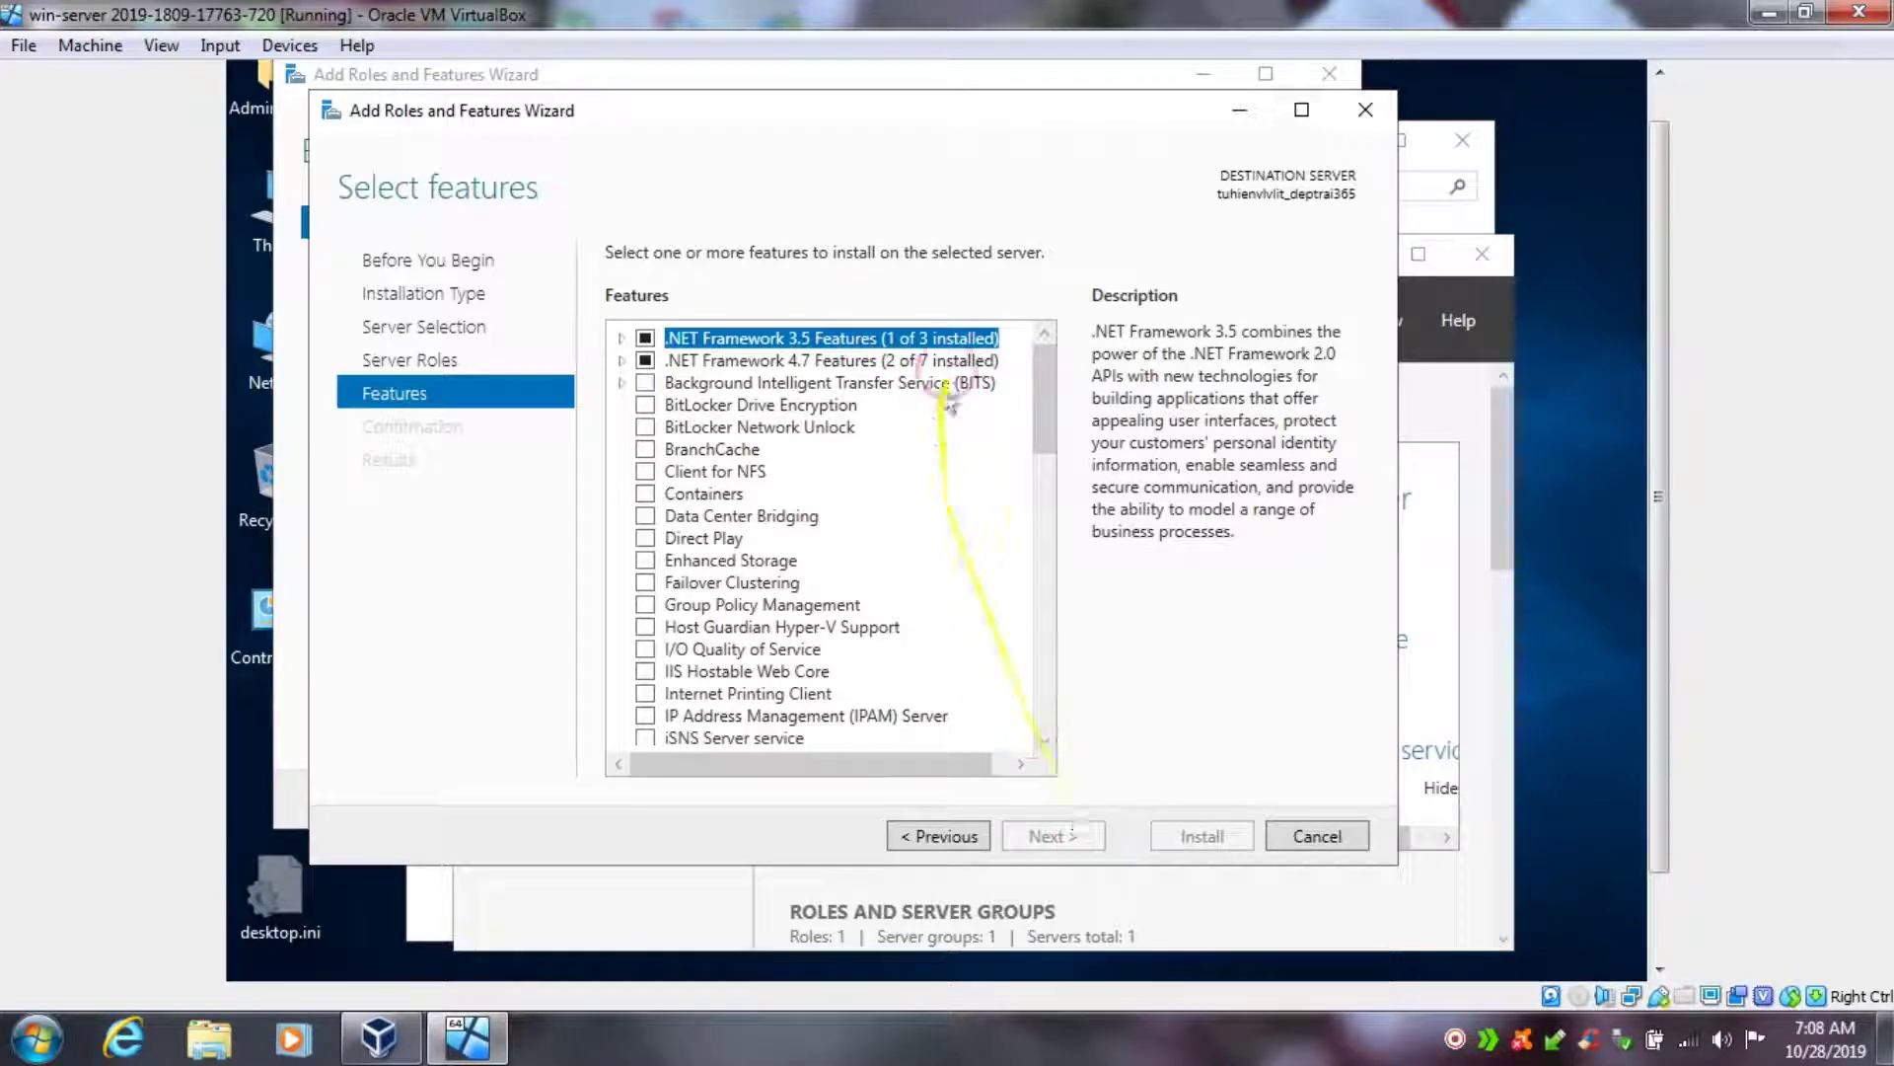
drag(1044, 503, 1036, 727)
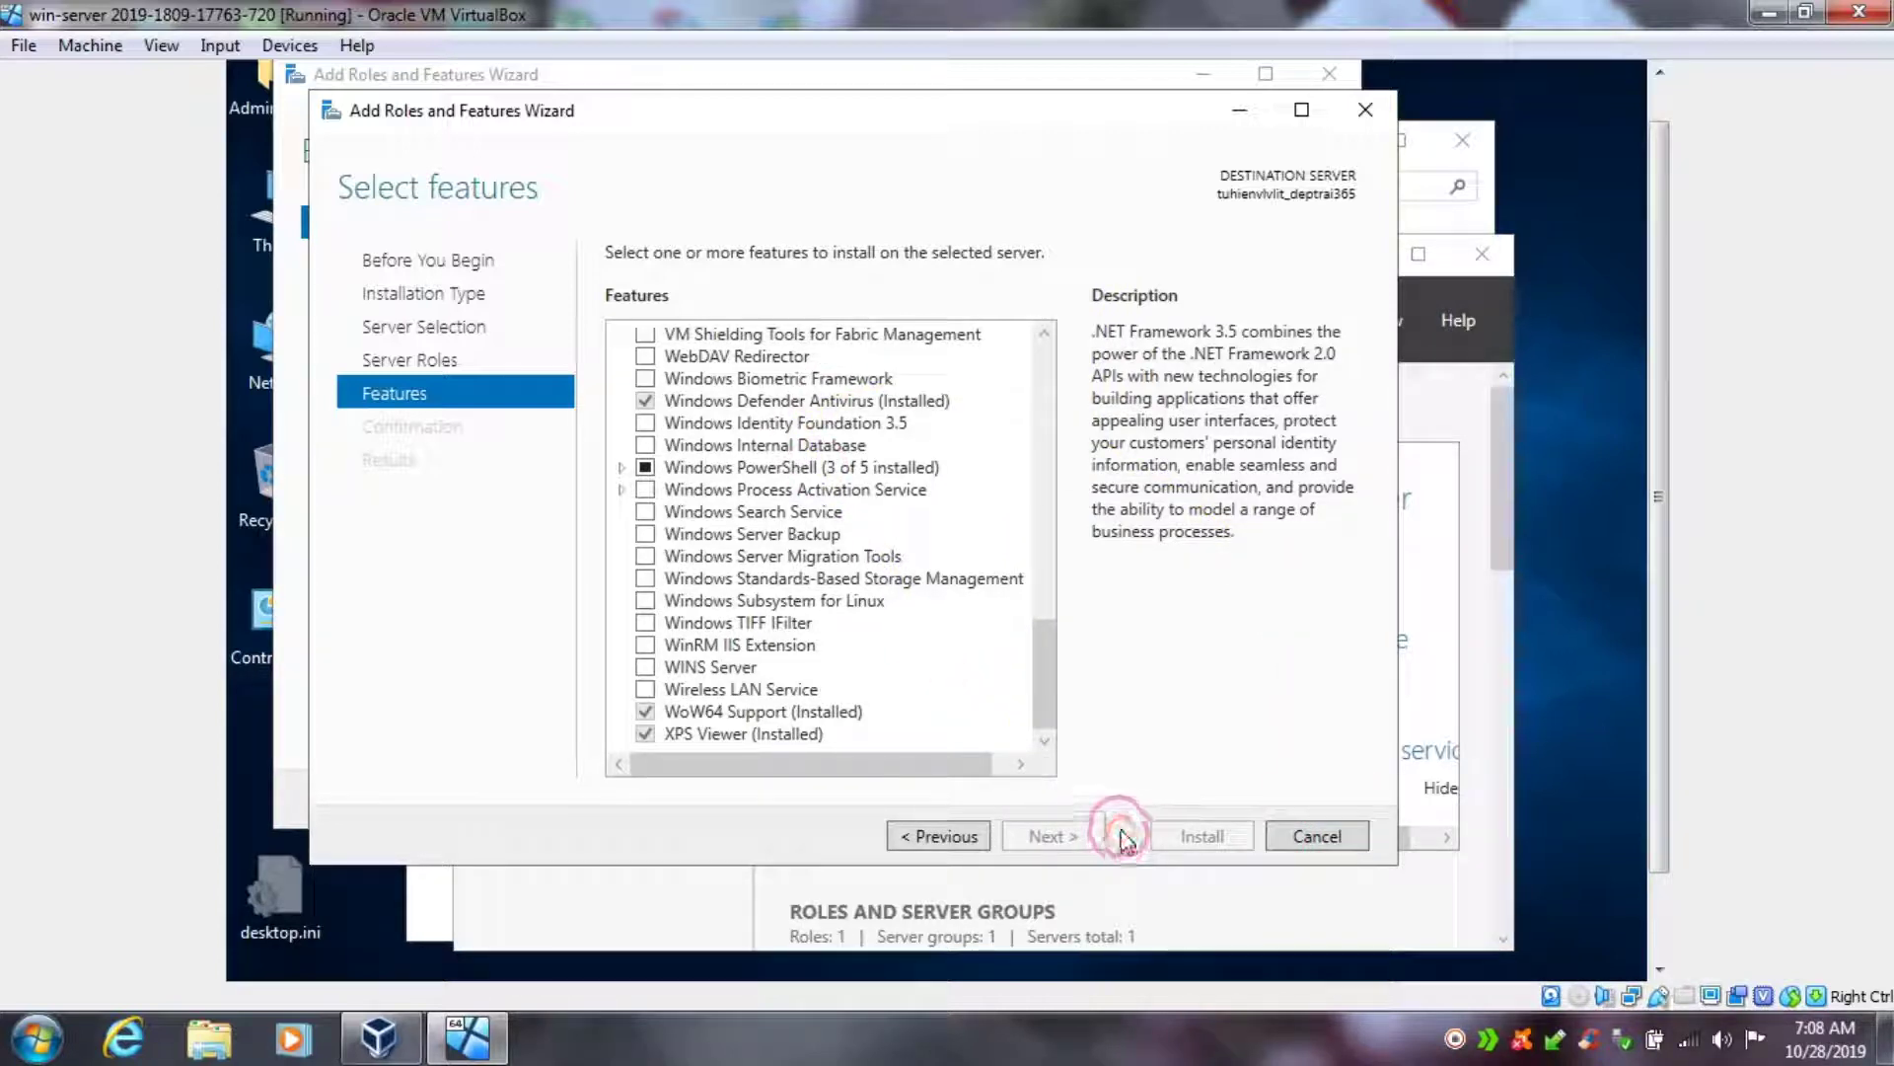
Cancel the Add Roles and Features Wizard
click(1339, 831)
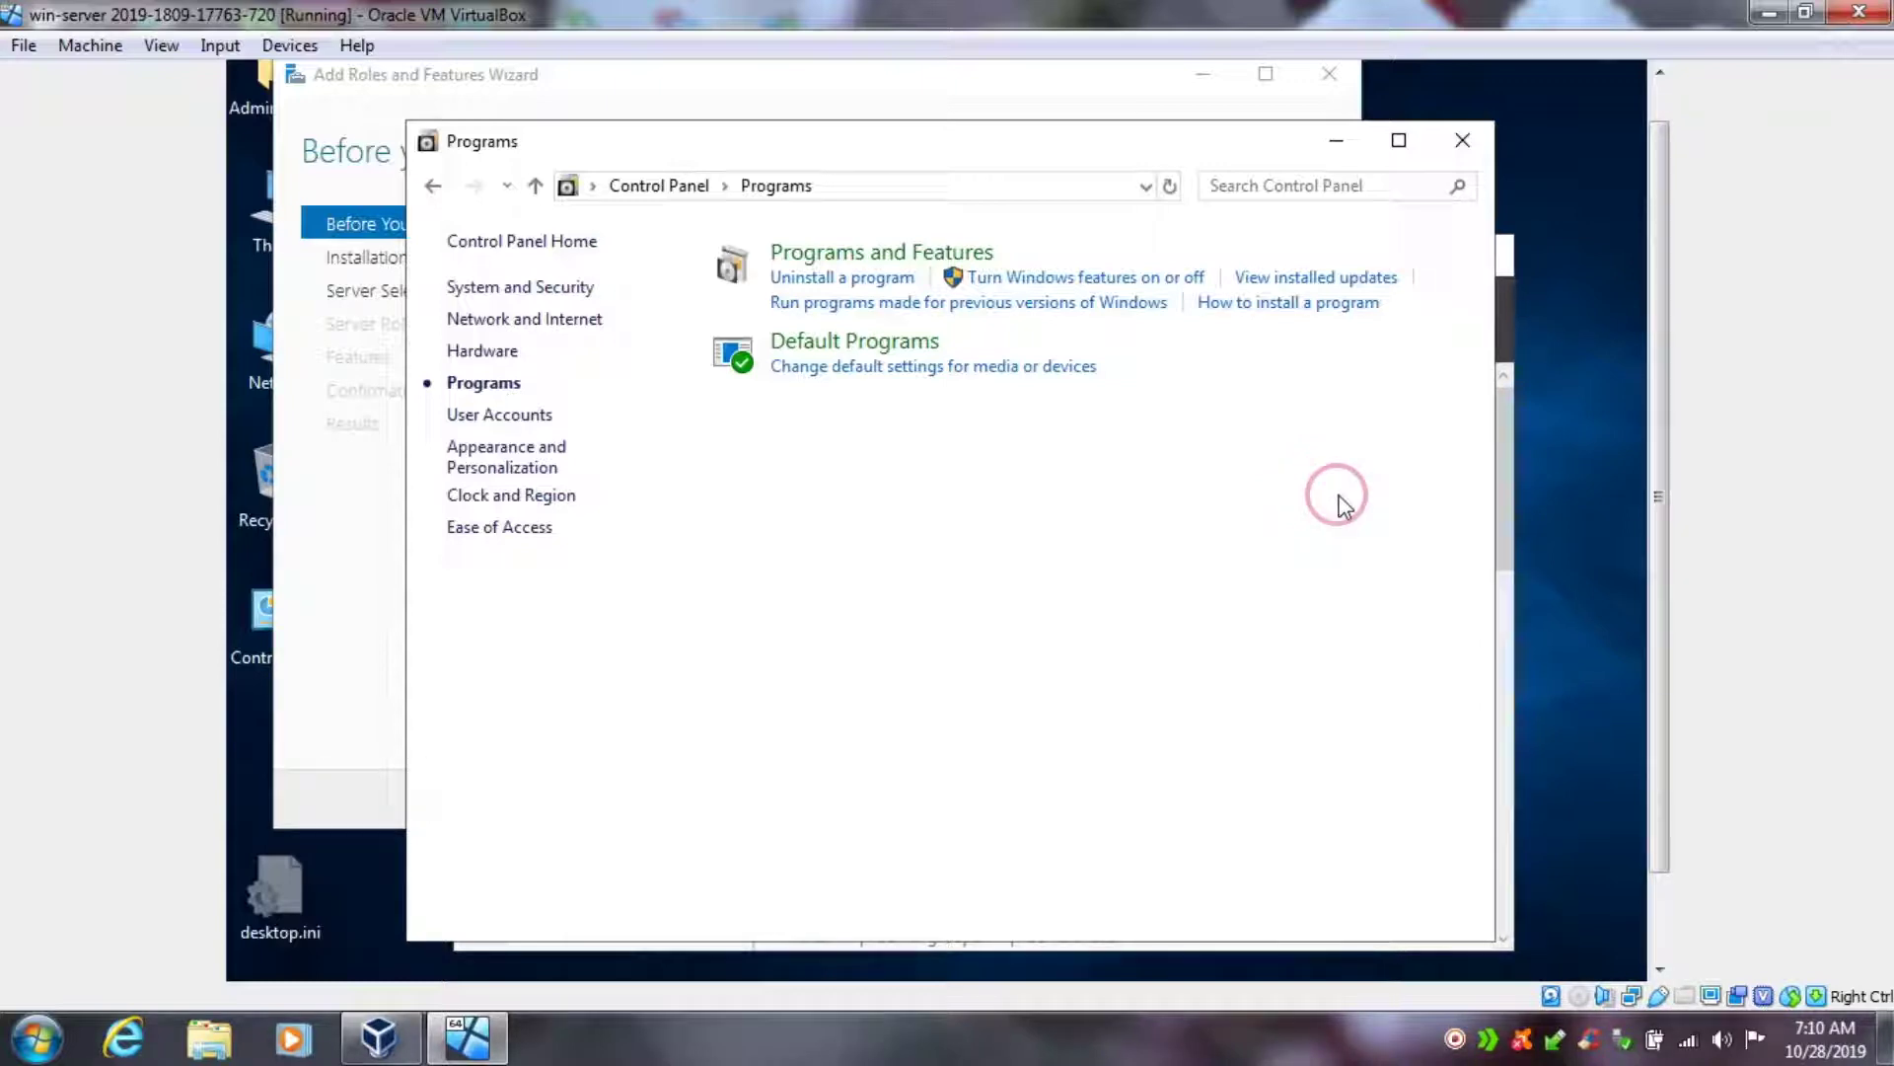
Close the Programs control panel, the roles wizard and Server Manager
click(1474, 141)
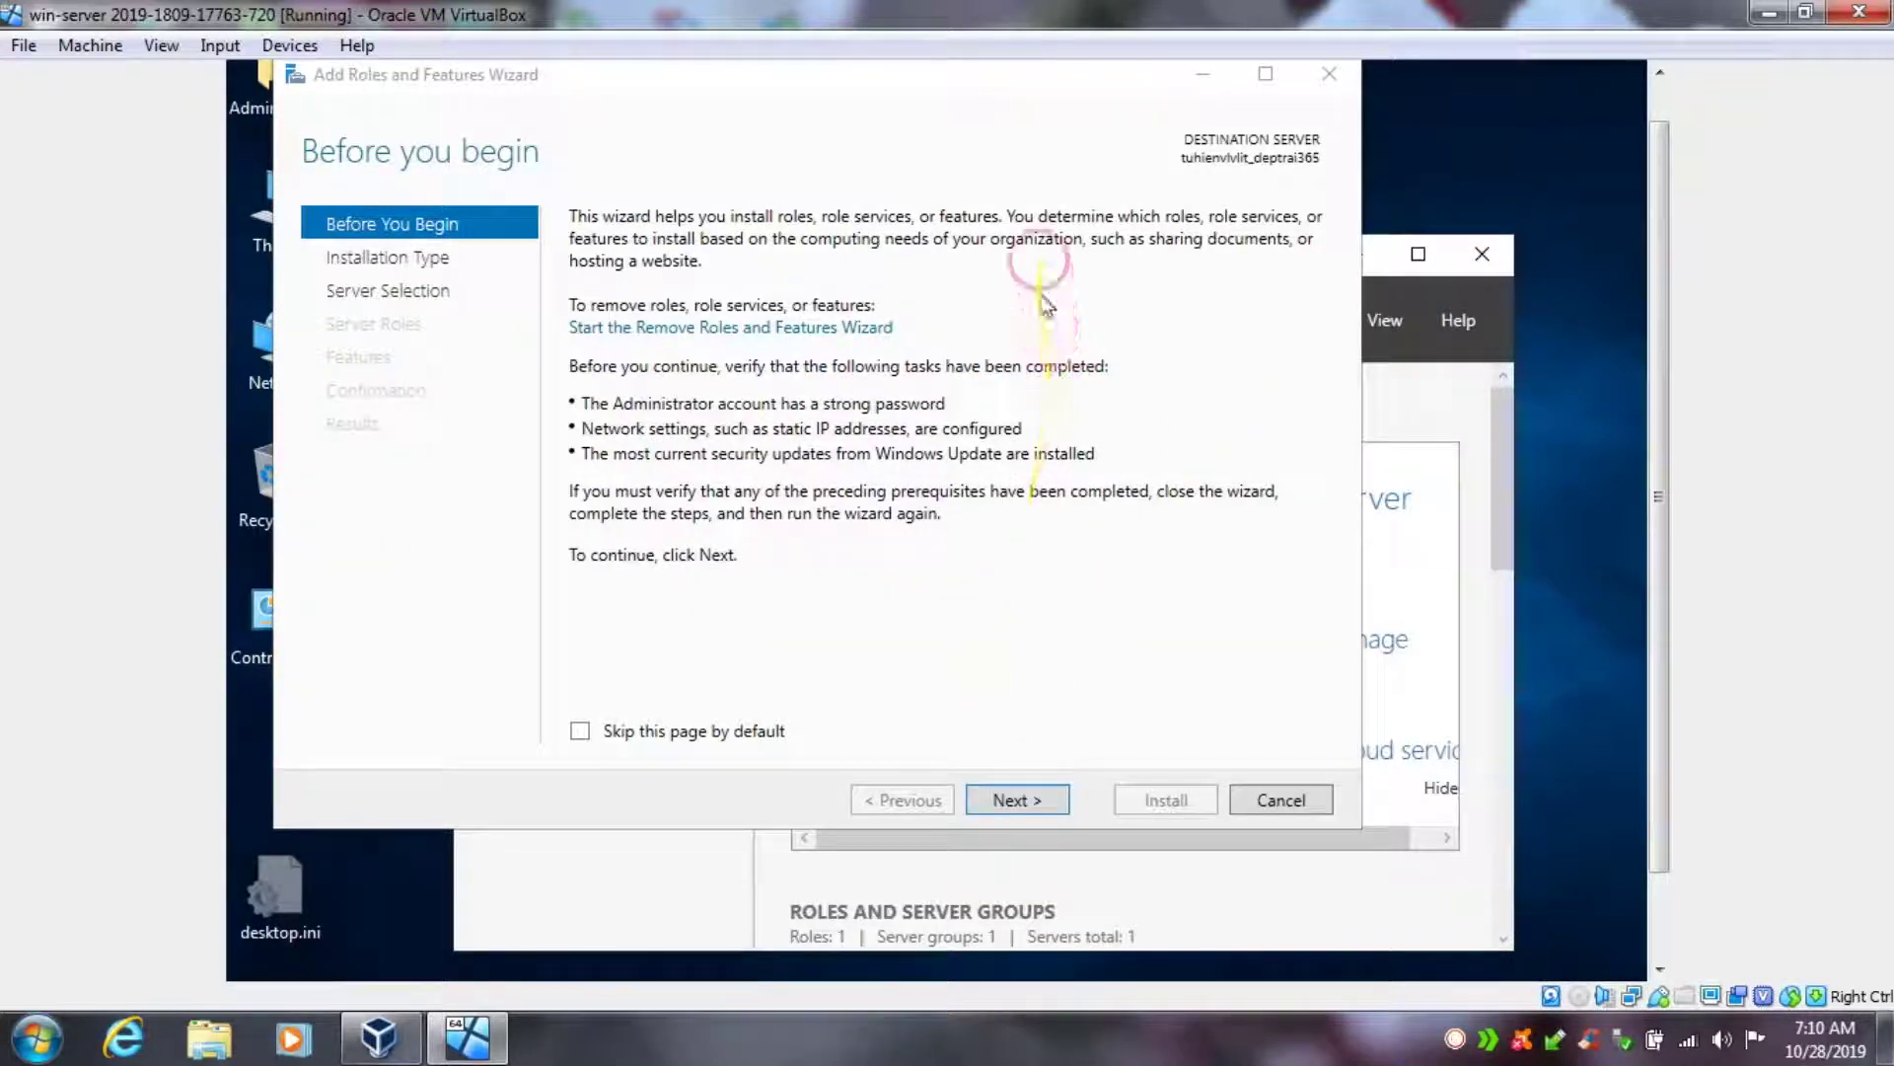
click(1329, 74)
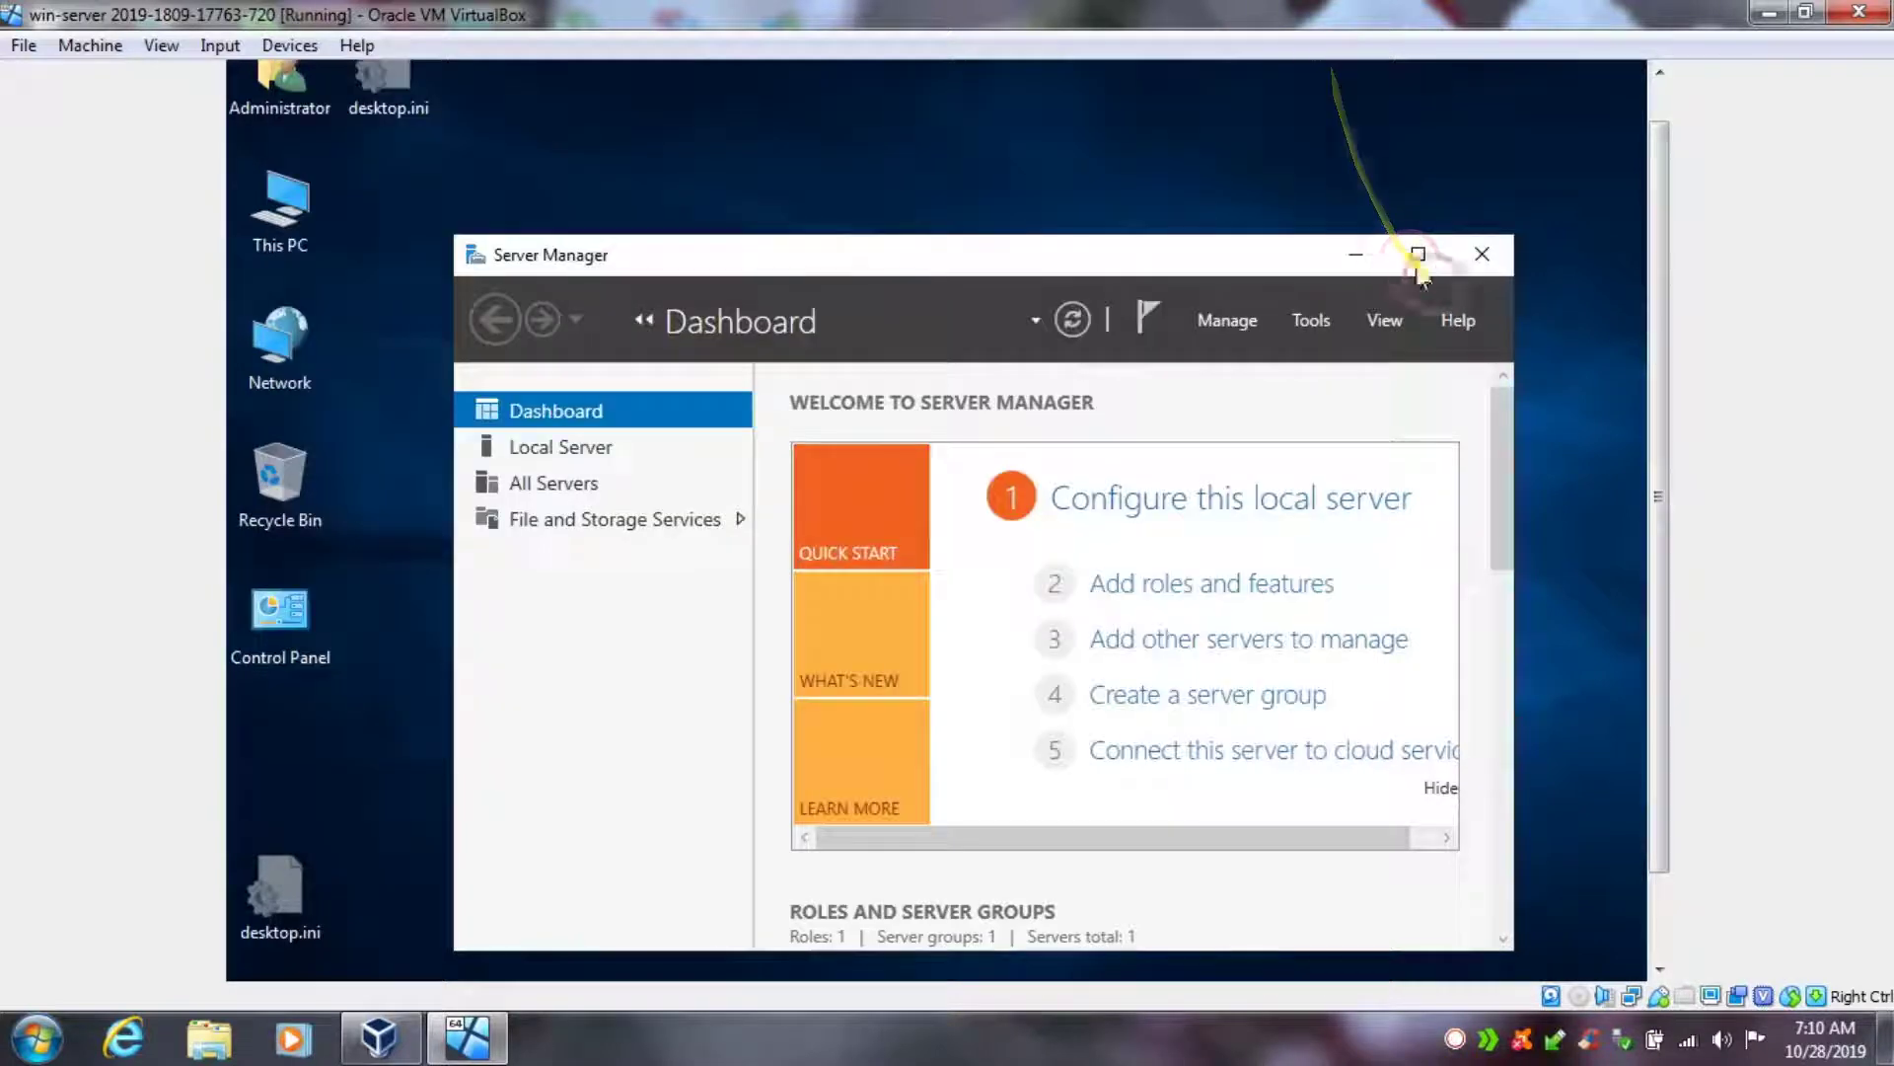
click(1483, 254)
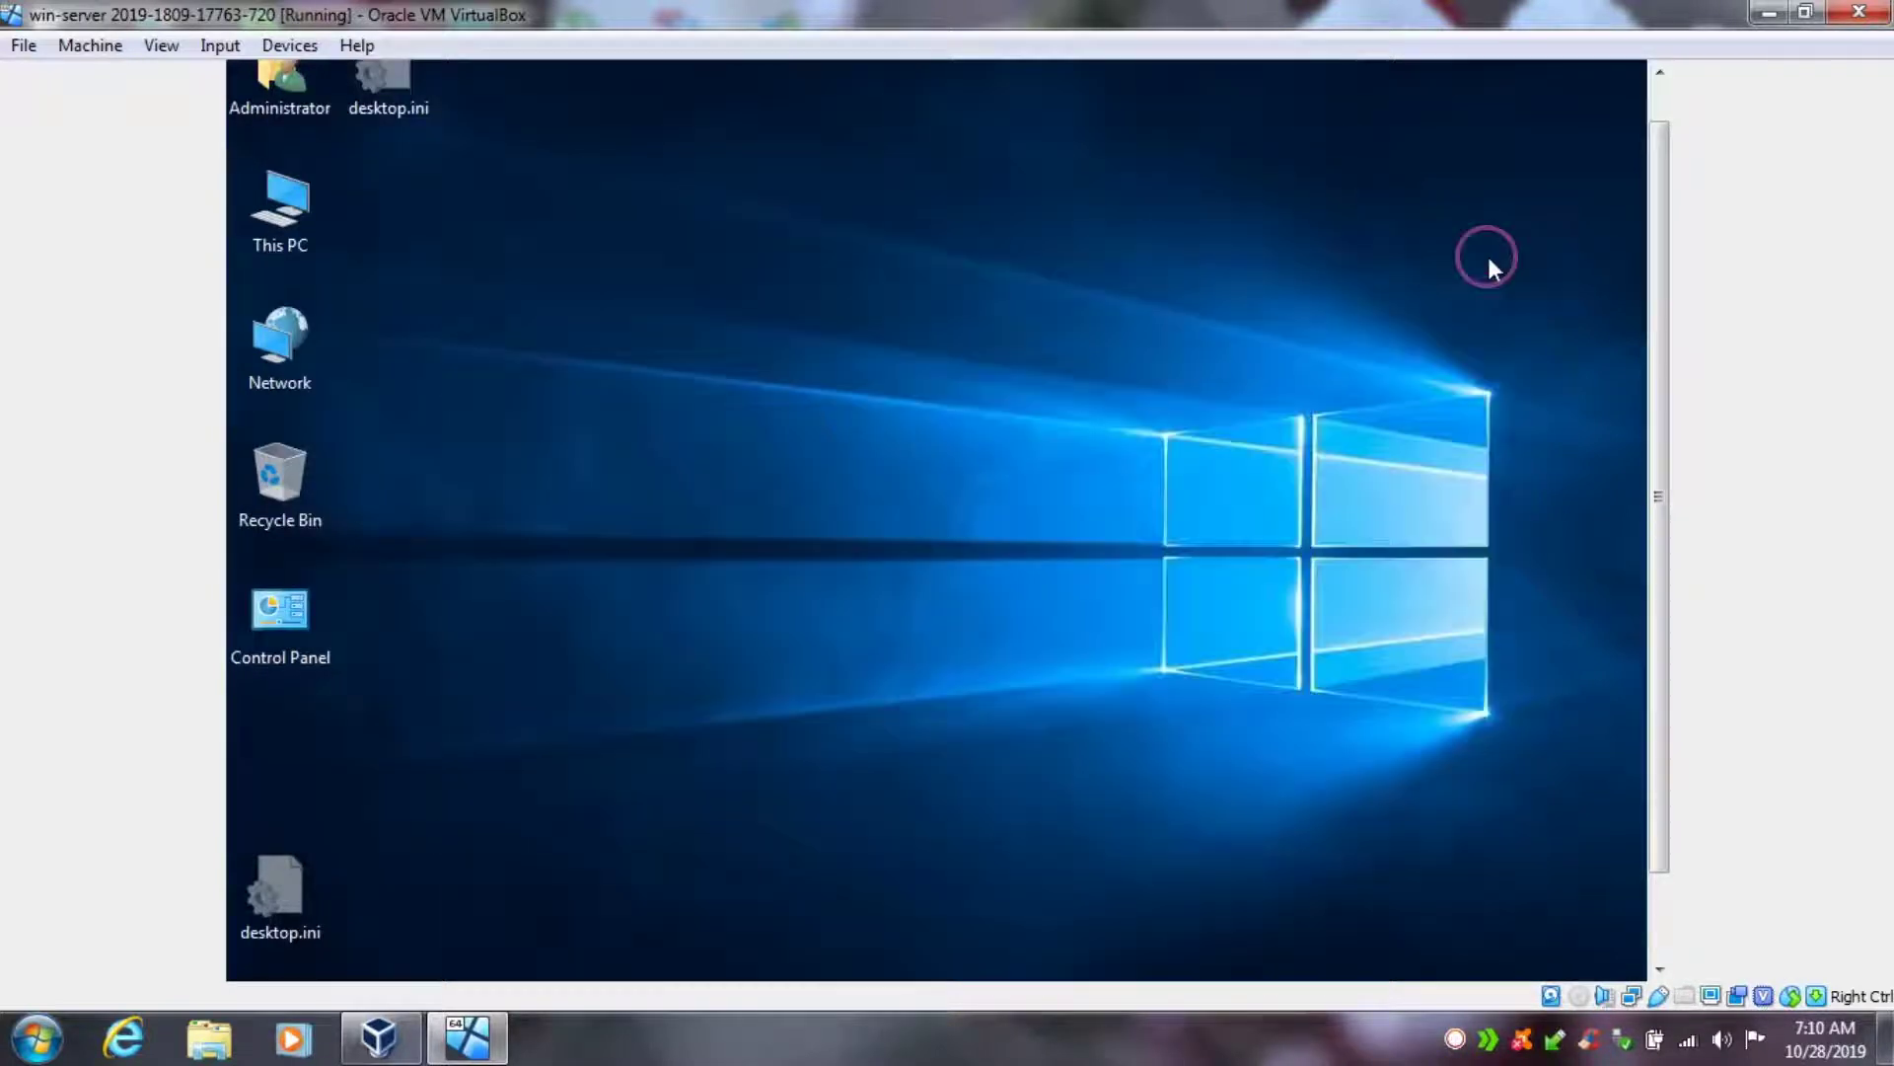
Refresh the guest desktop and scroll the VM view down to show the taskbar
right_click(807, 397)
click(873, 478)
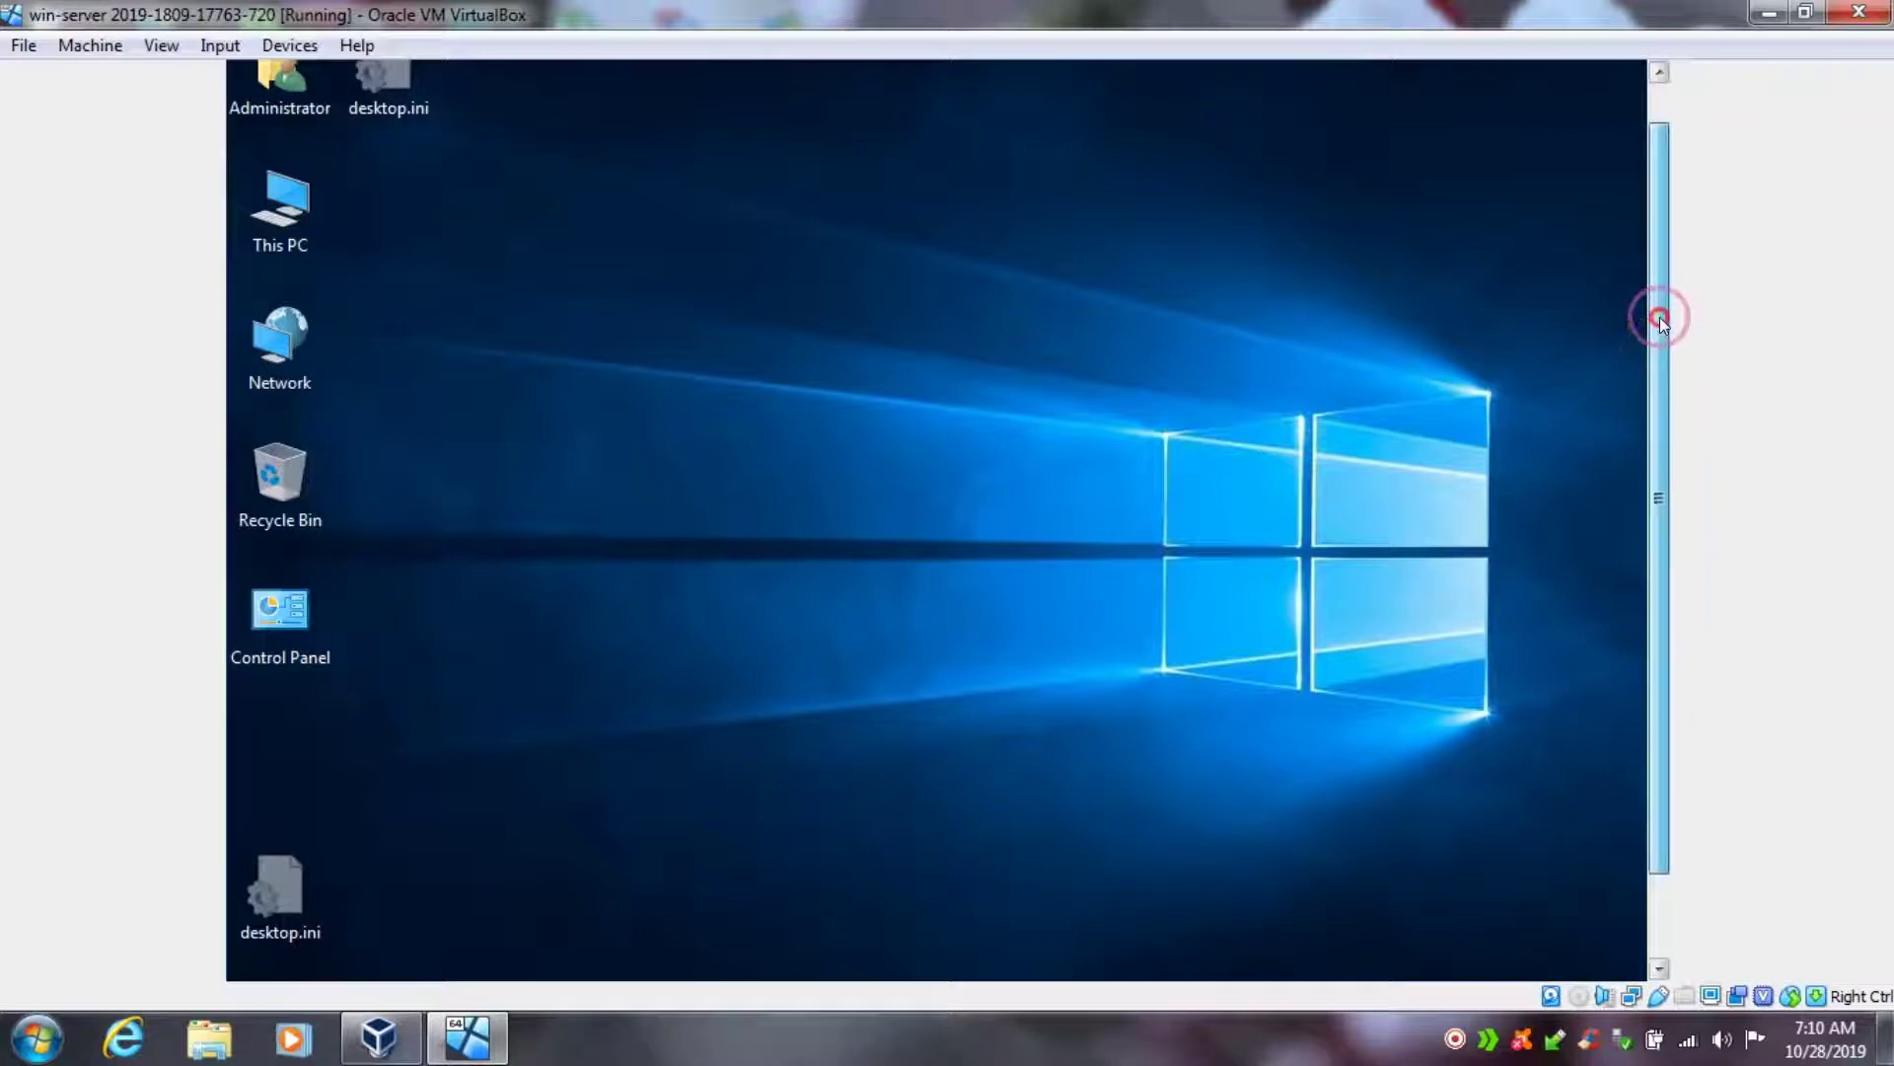
mouse_move(1660, 317)
mouse_down()
mouse_move(1661, 556)
mouse_move(1666, 281)
mouse_up()
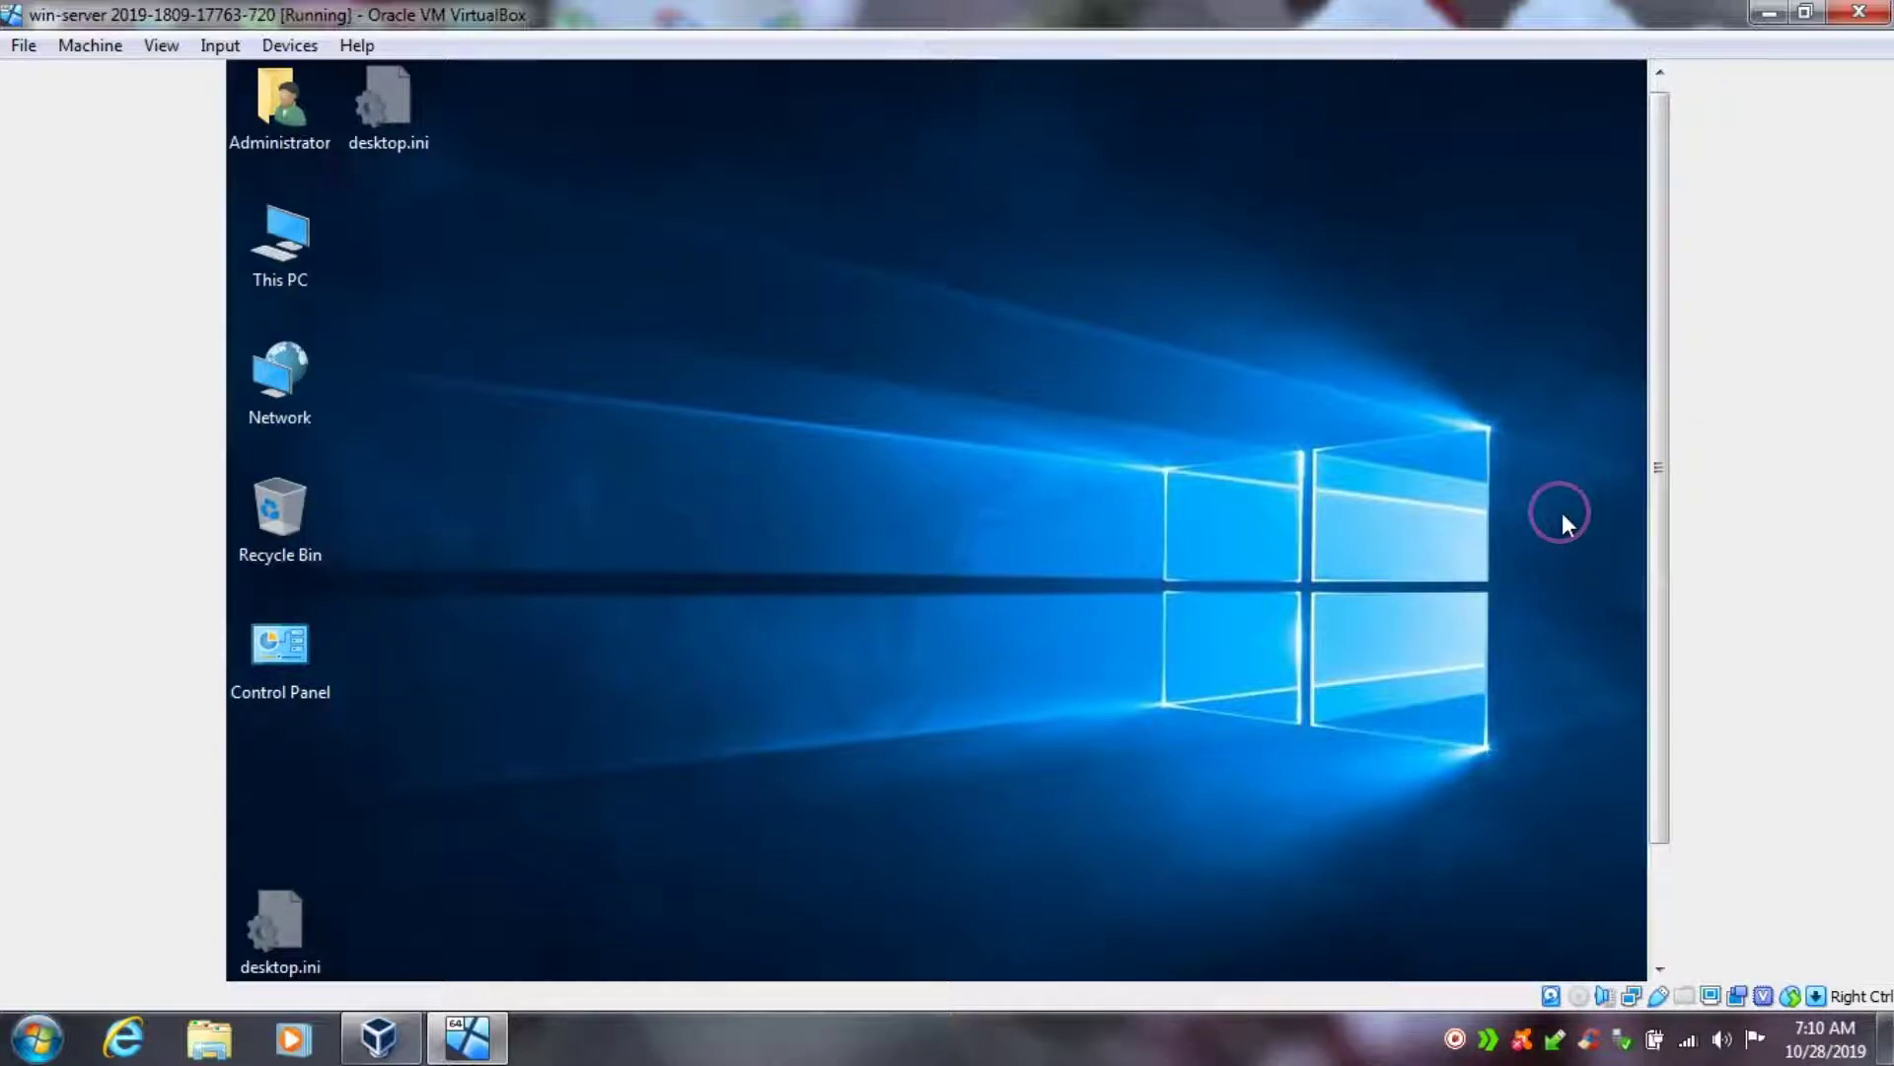
drag(1658, 430, 1655, 542)
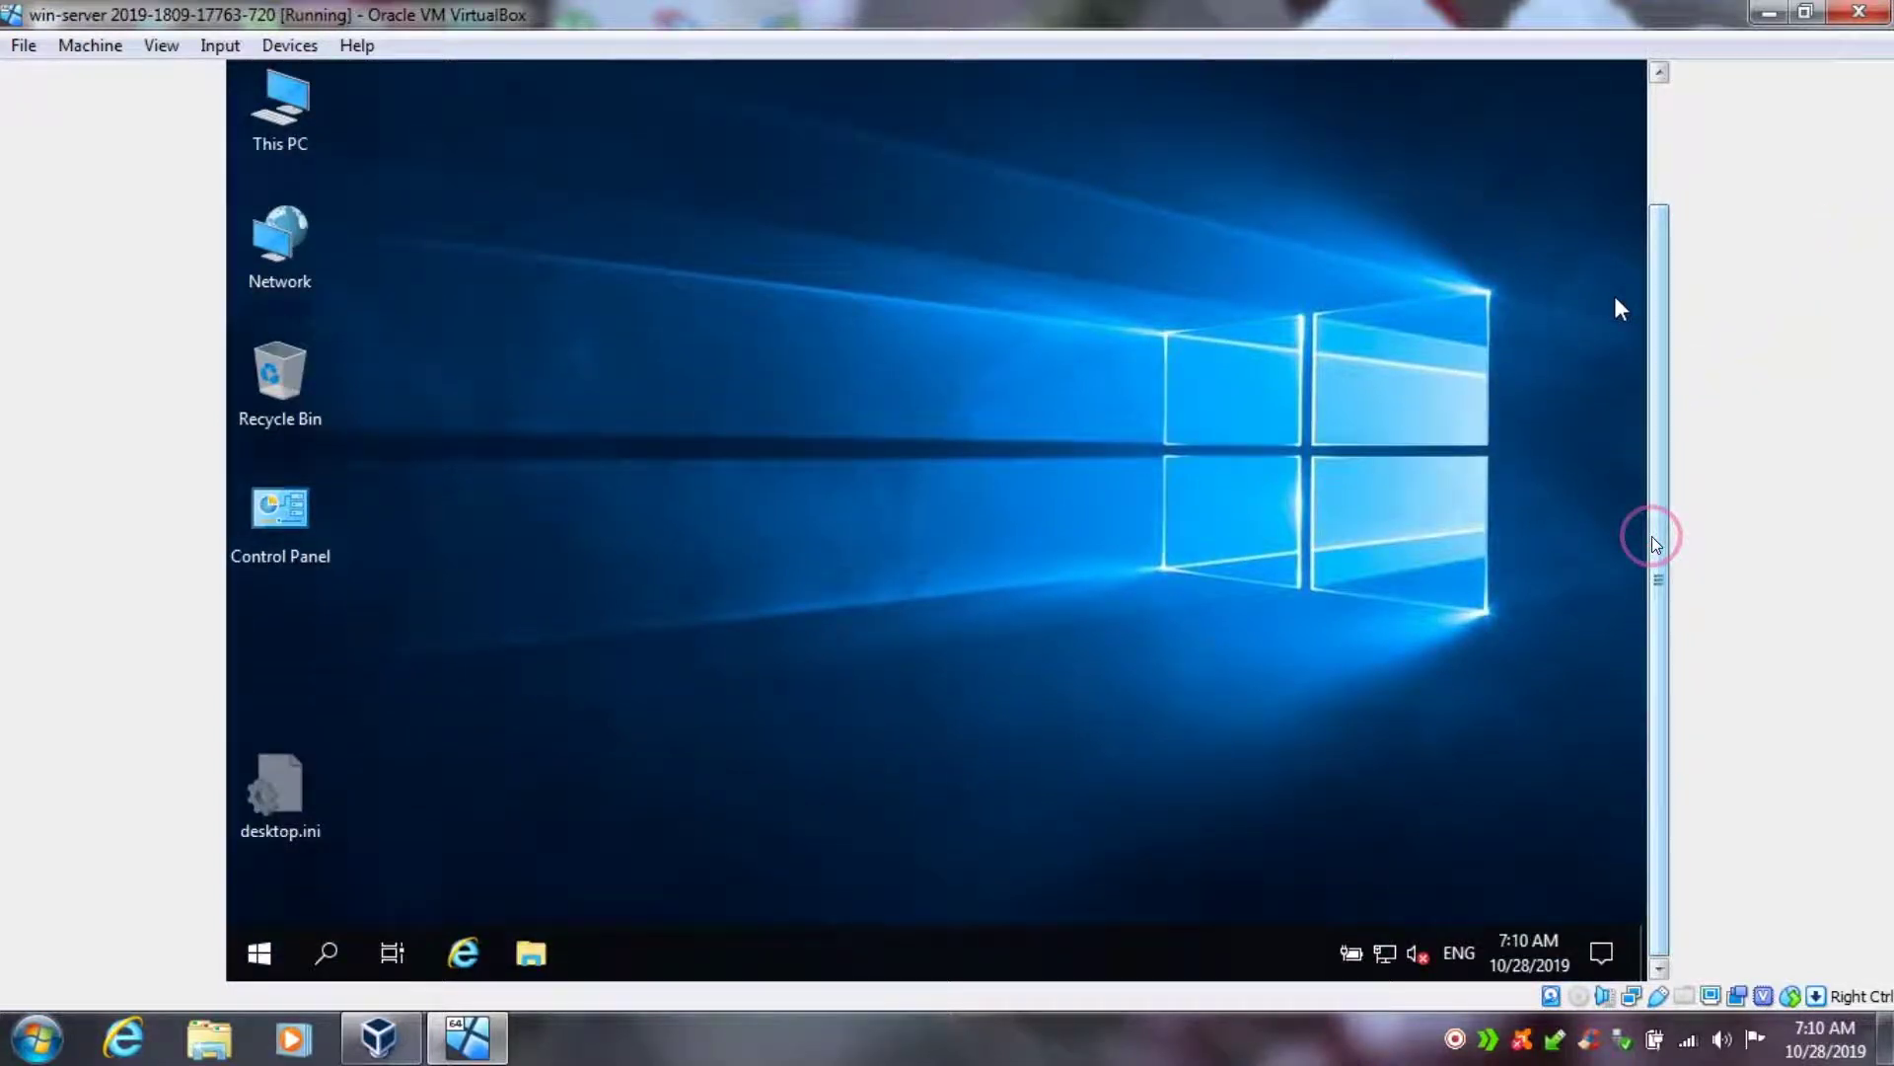
Save a PNG screenshot of the guest screen to the host Desktop
key(ctrl+e)
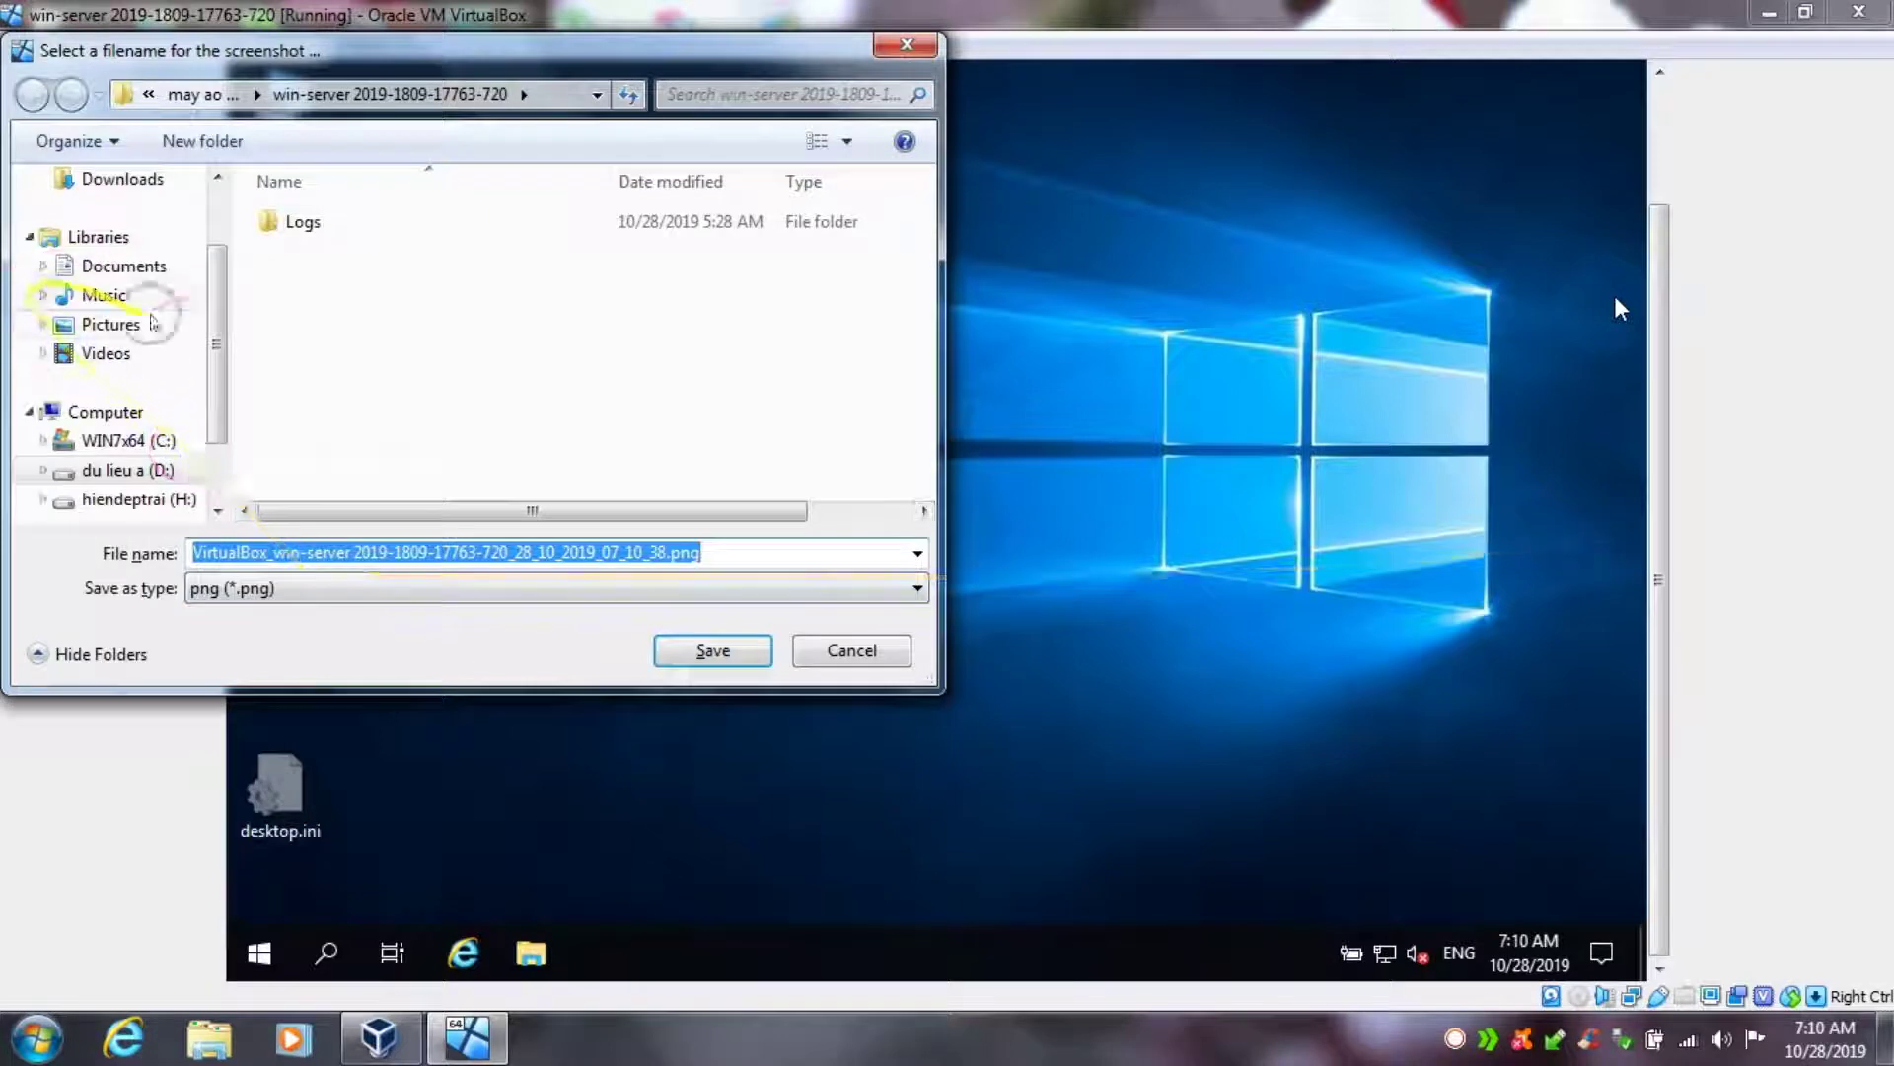
drag(215, 317, 218, 206)
click(104, 219)
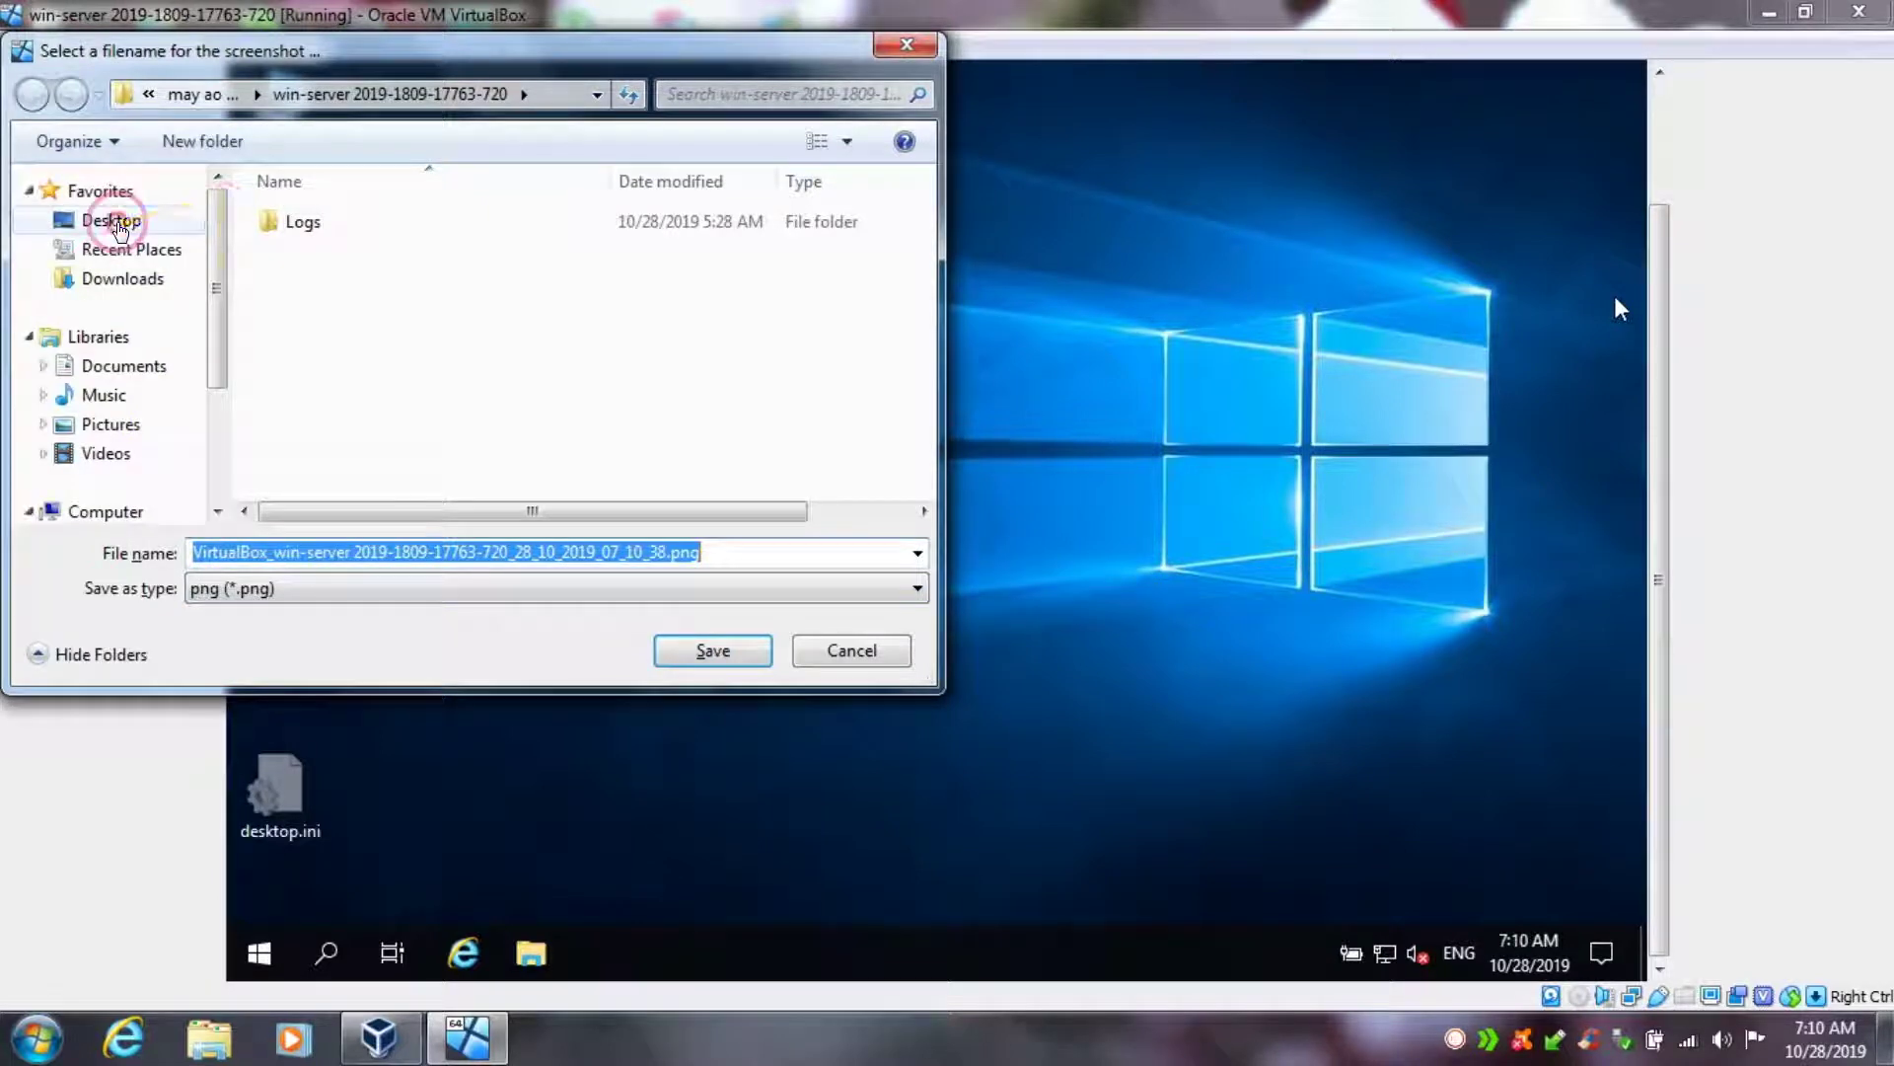
click(720, 651)
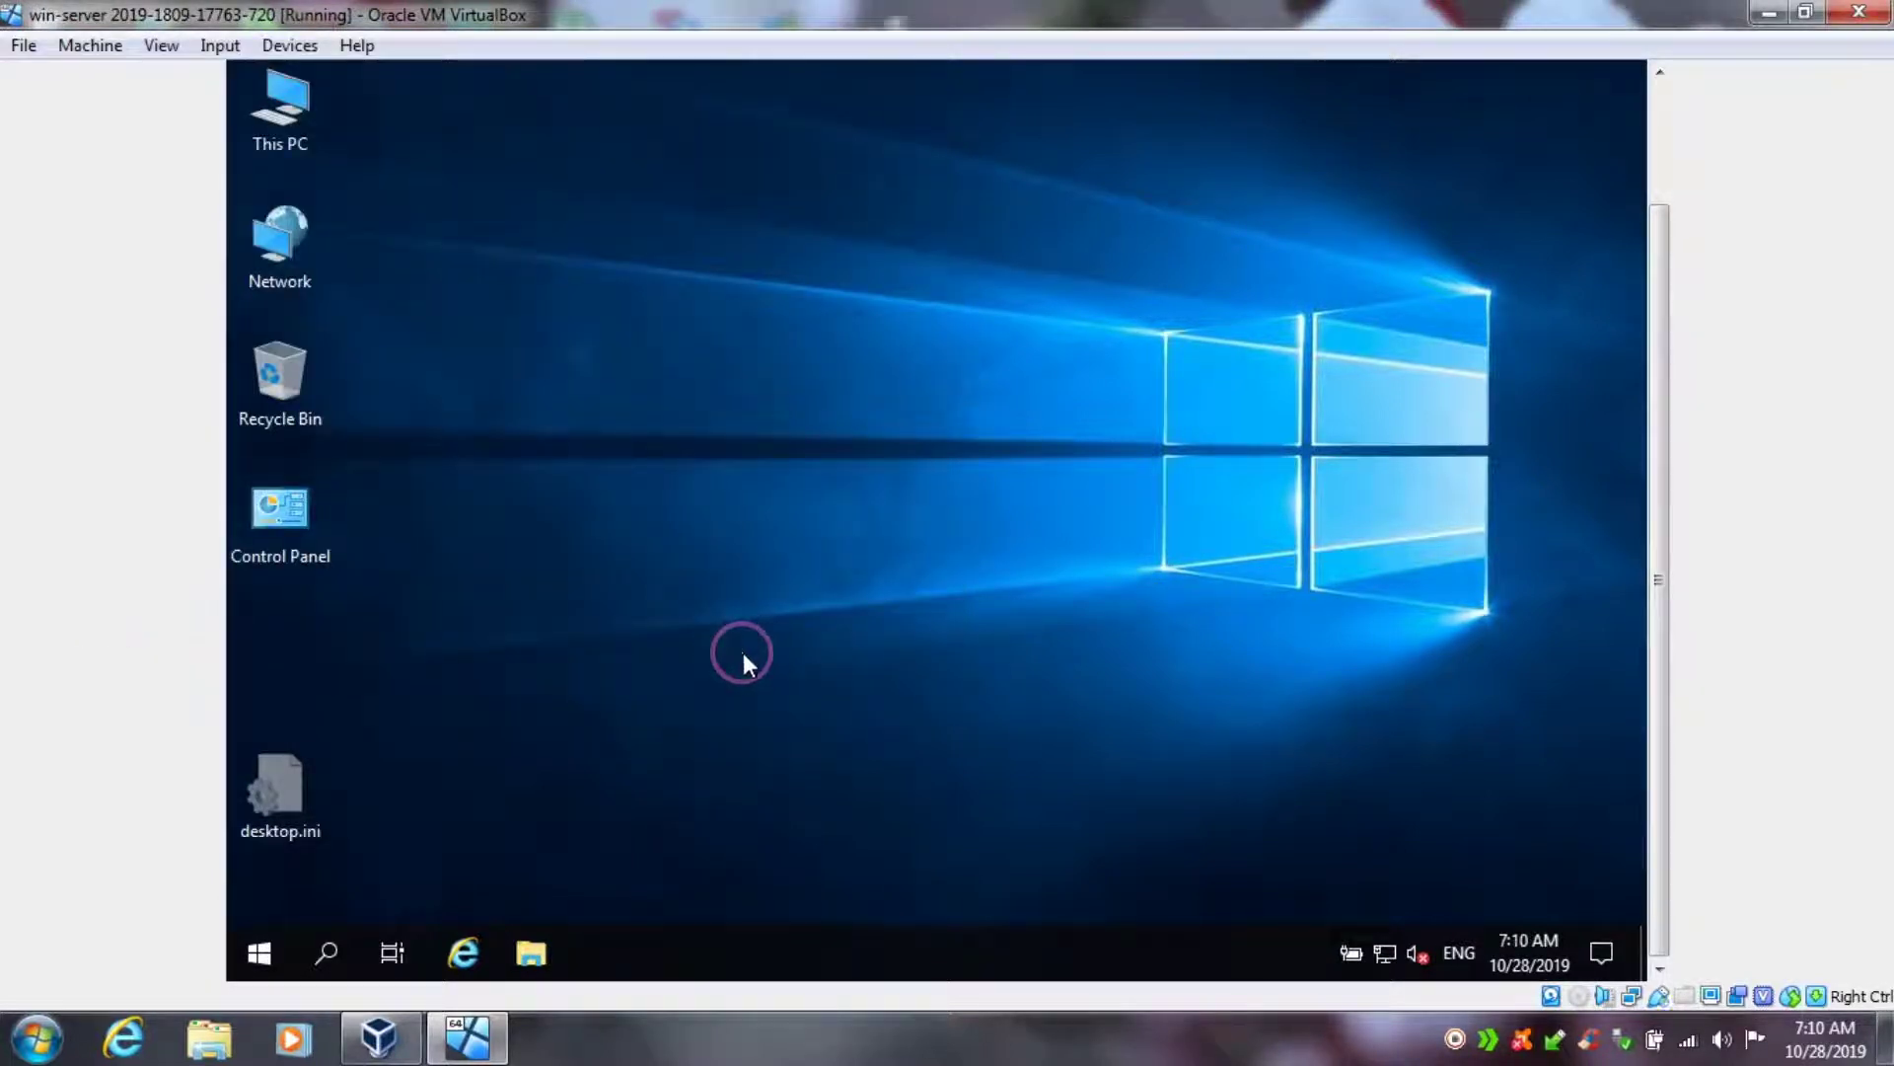
right_click(790, 494)
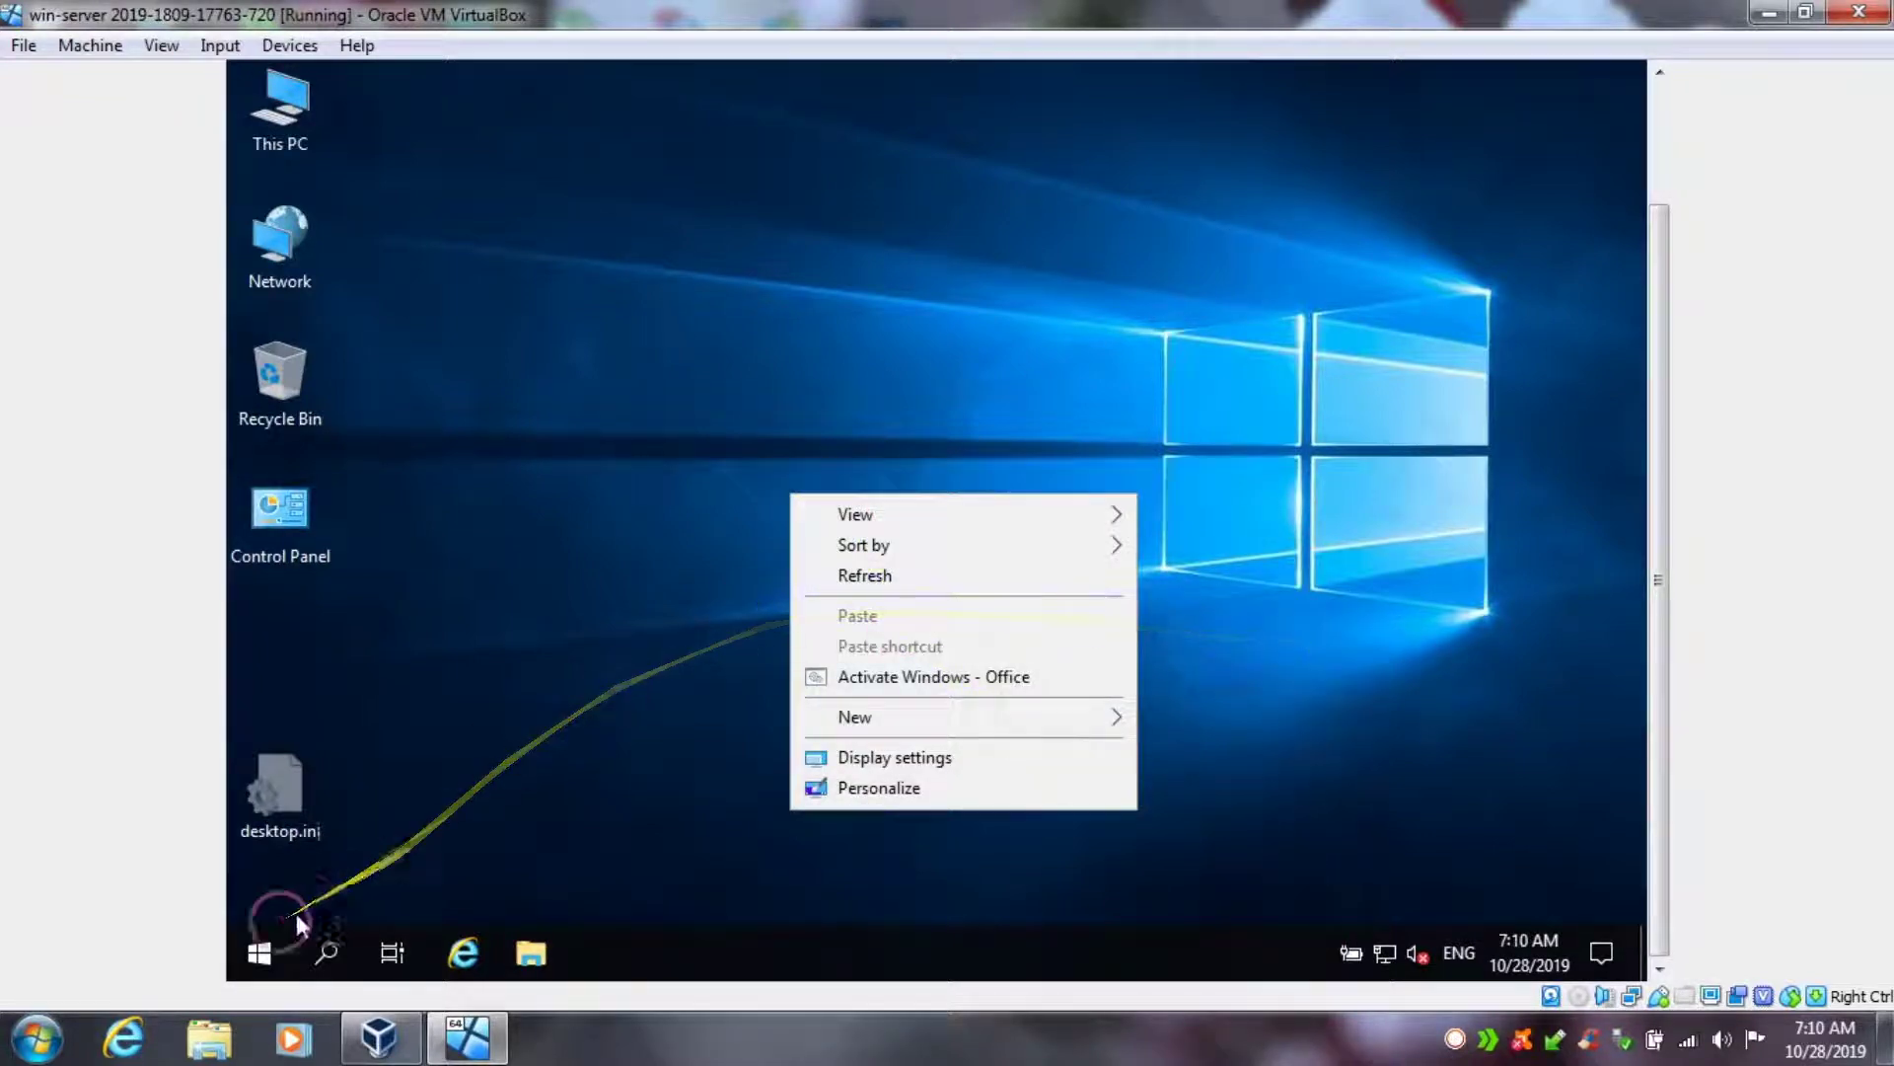
Reopen Control Panel and start Turn Windows features on or off, launching Server Manager
click(262, 507)
double_click(262, 506)
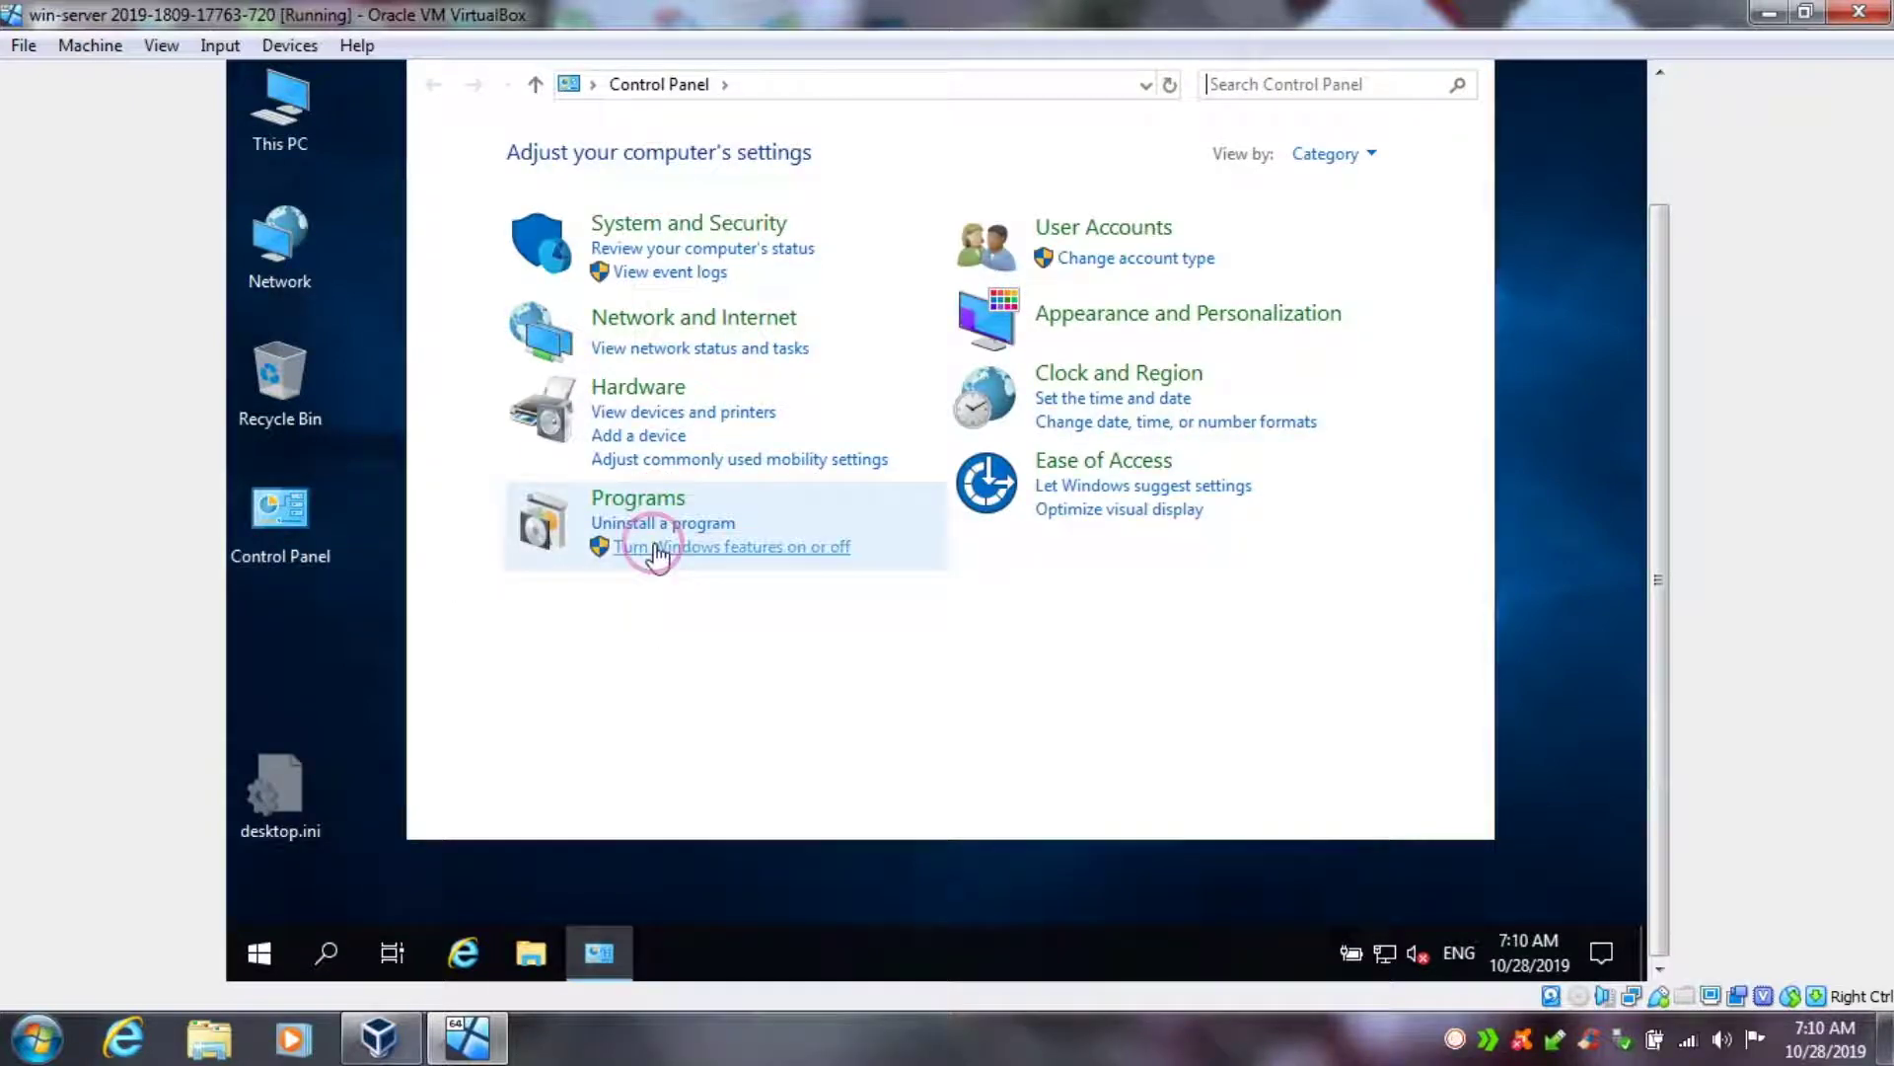
click(648, 547)
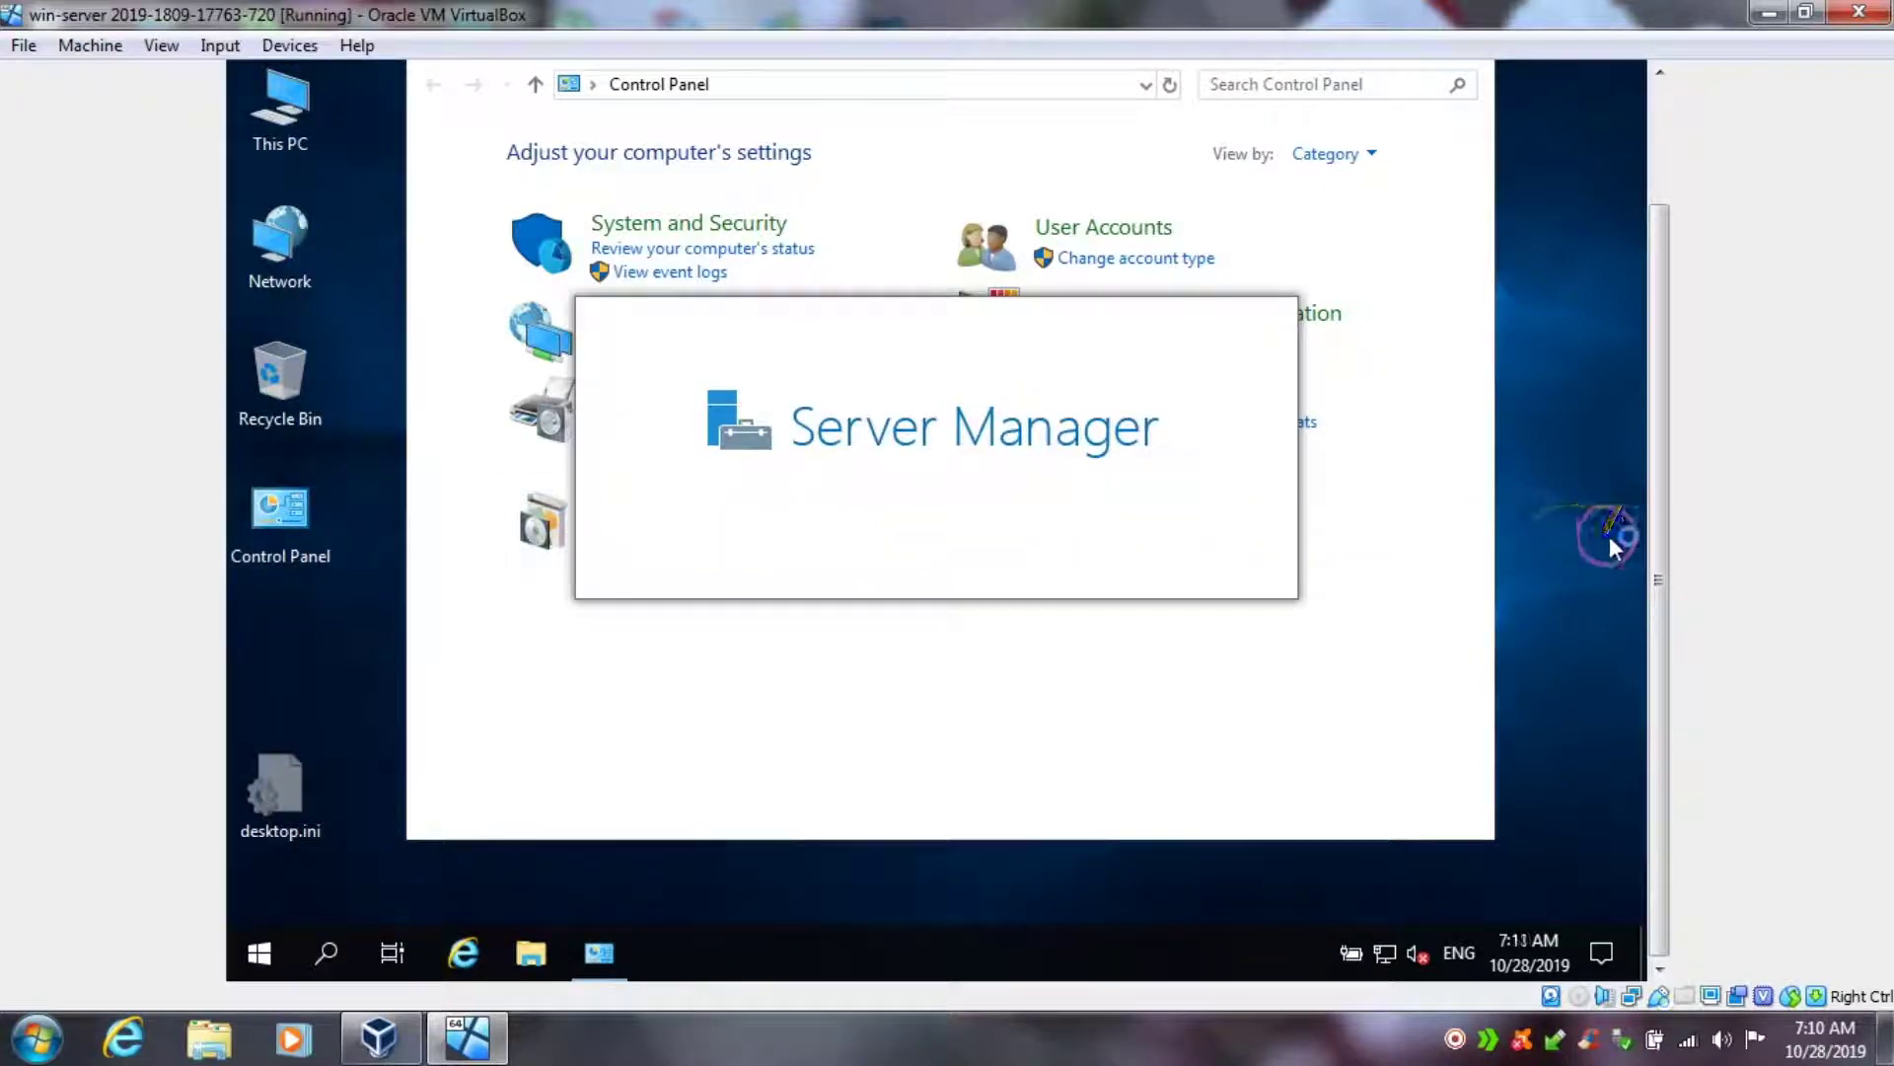
drag(1659, 548, 1657, 331)
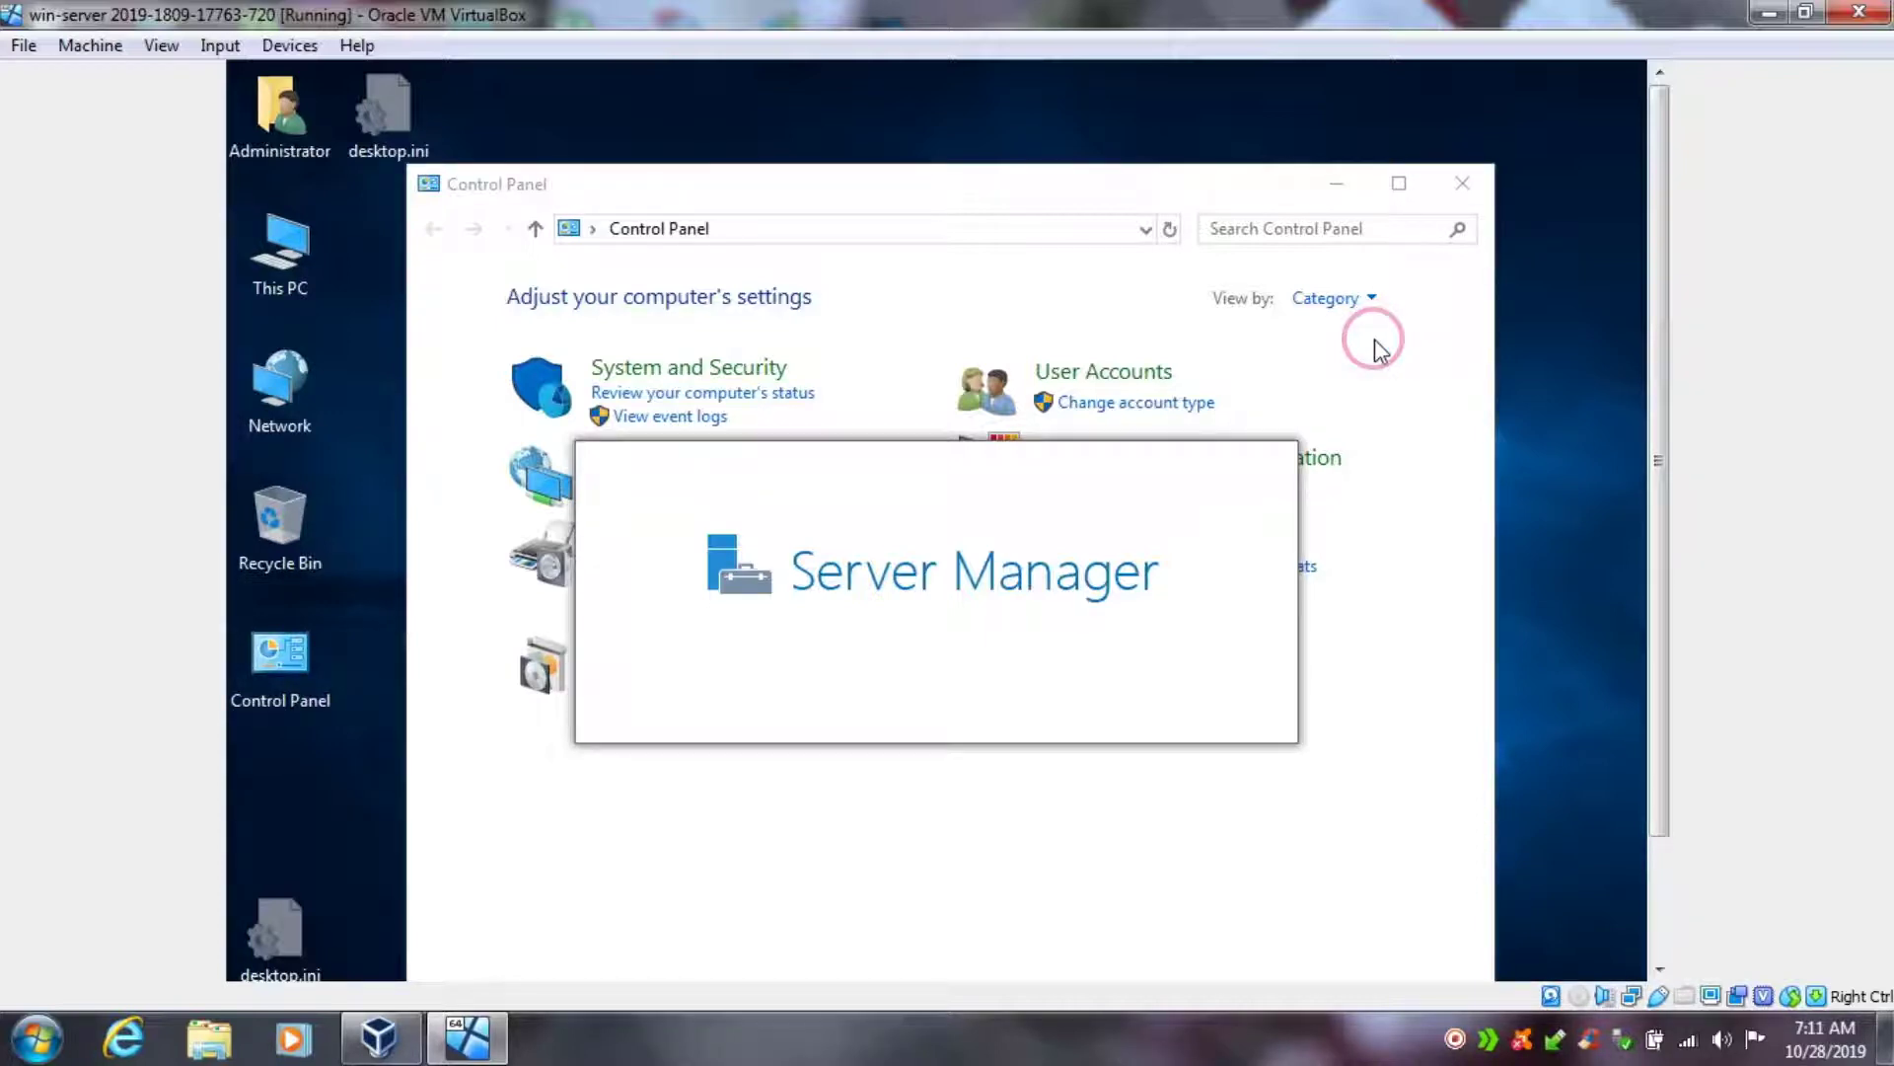
Close Control Panel and open the Administrator folder on the guest desktop
click(1461, 185)
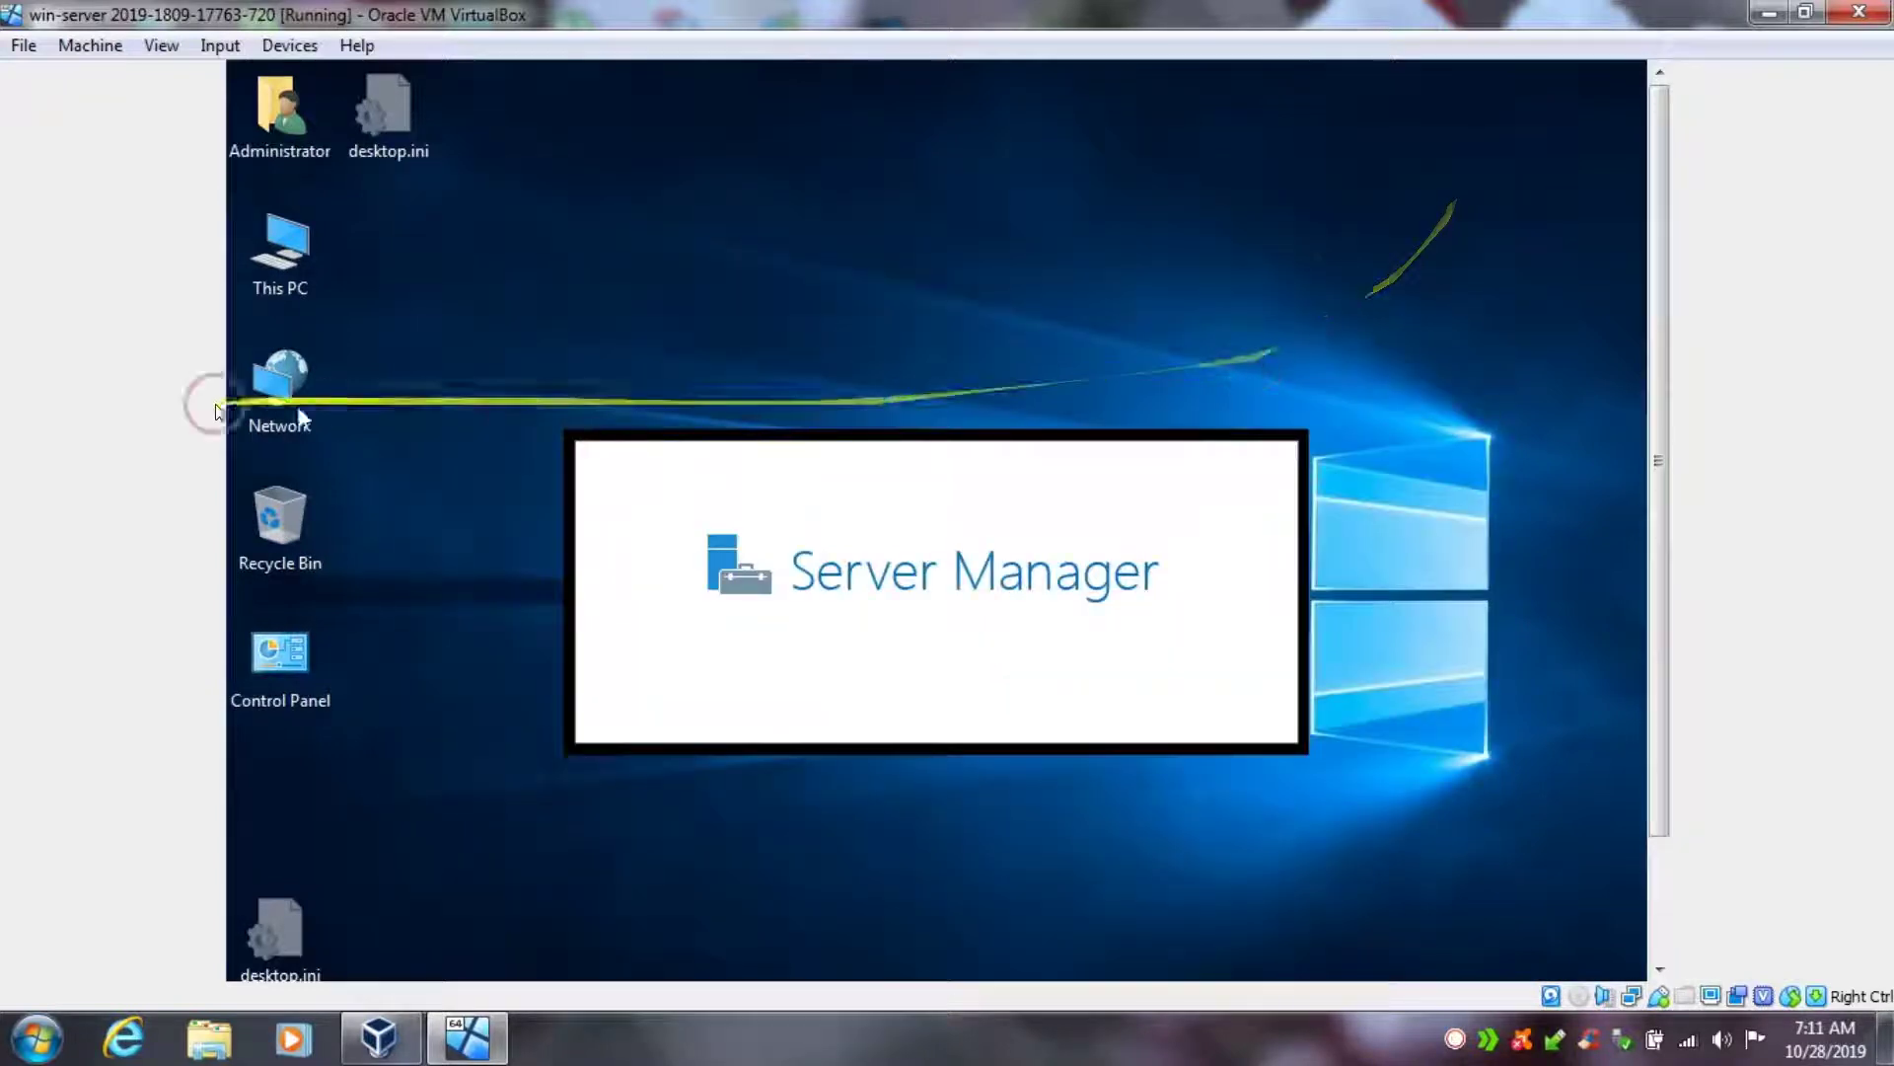
click(294, 157)
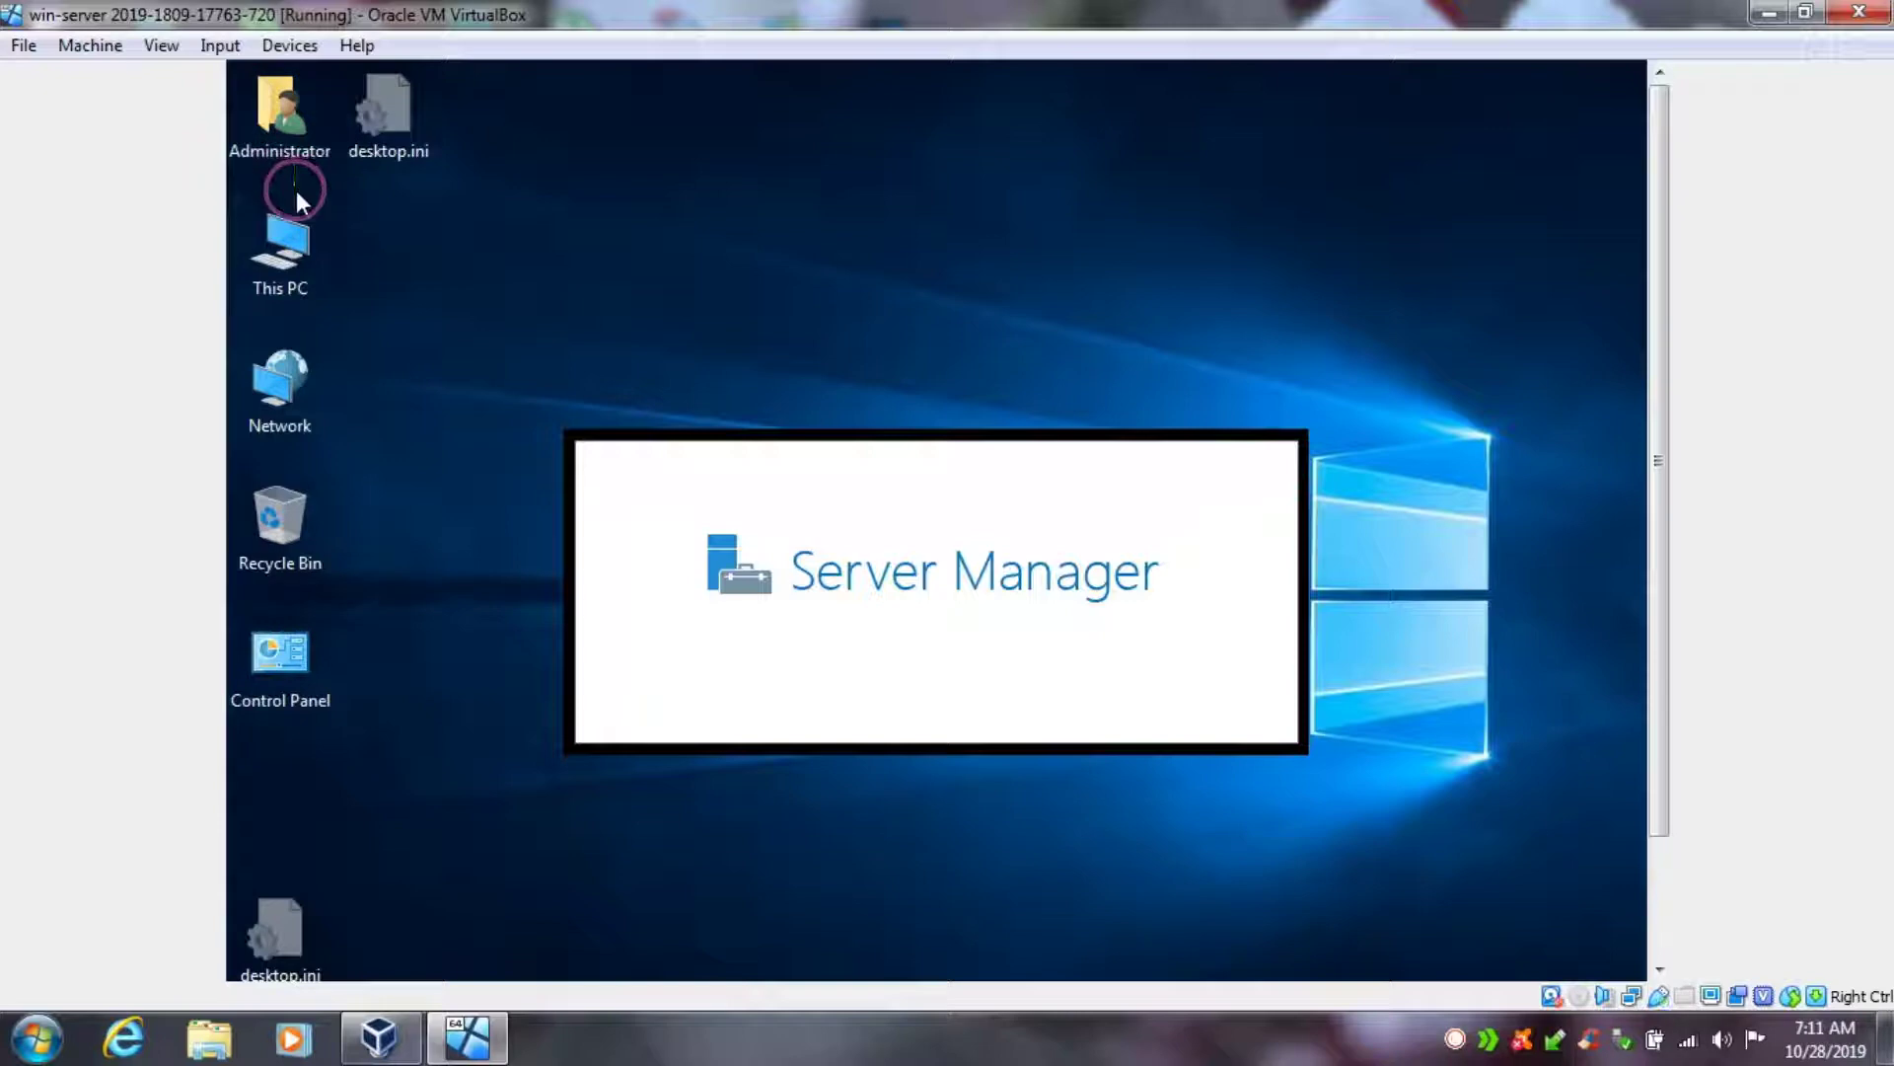
double_click(296, 139)
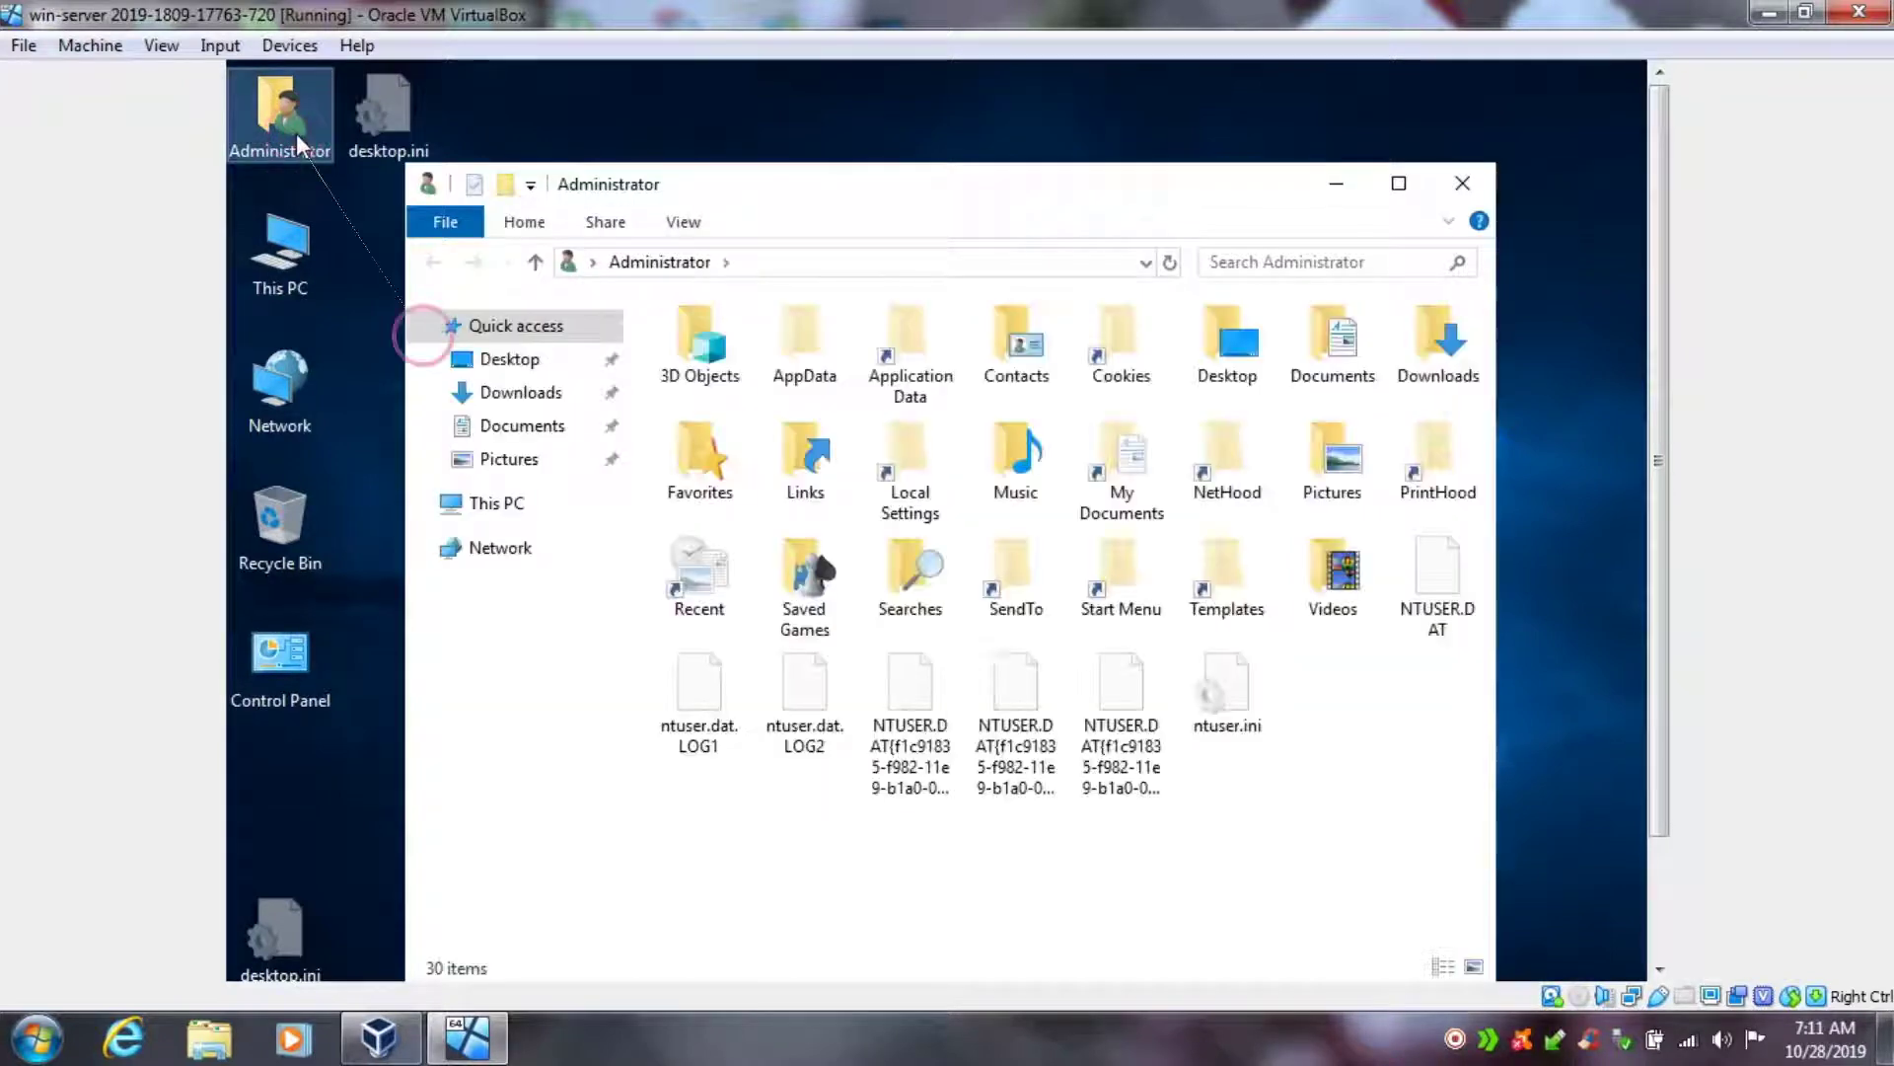
Browse the Desktop and Downloads folders, close the window, and refresh the guest desktop
click(498, 363)
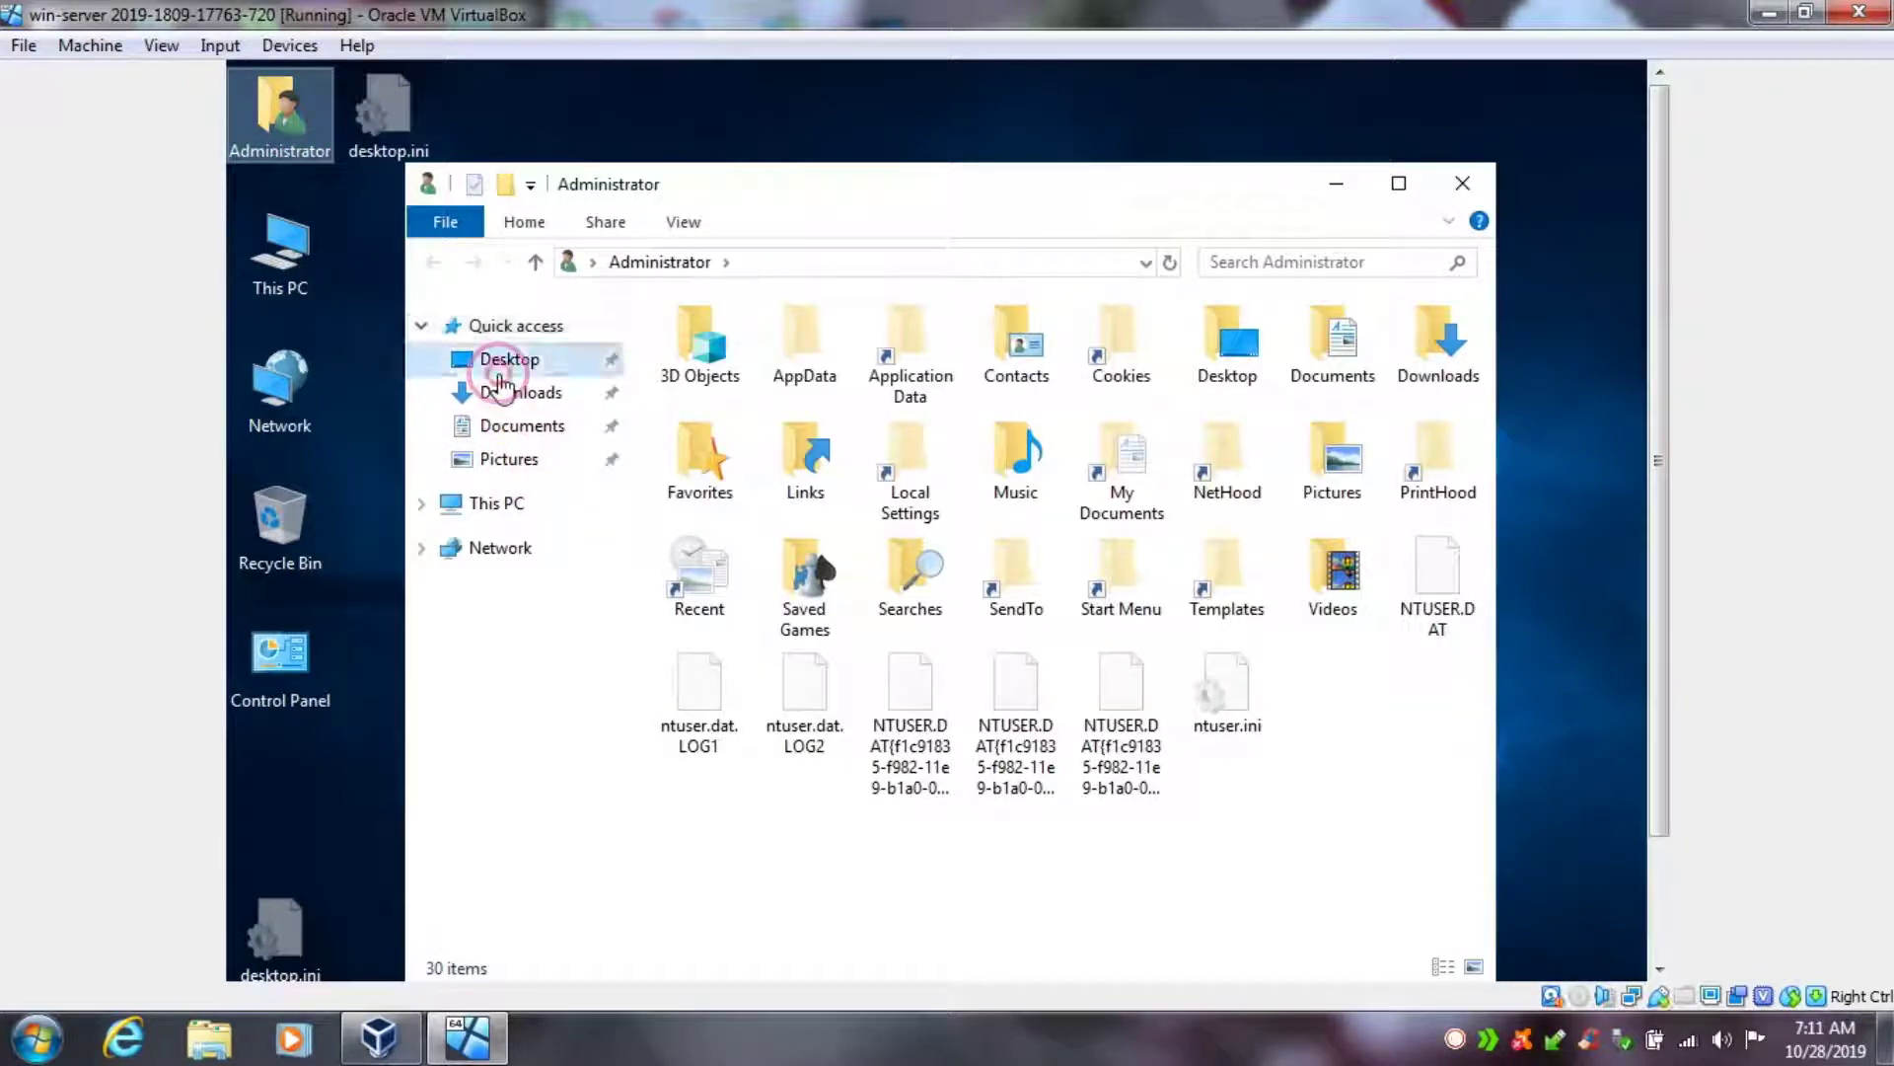
click(504, 392)
click(509, 462)
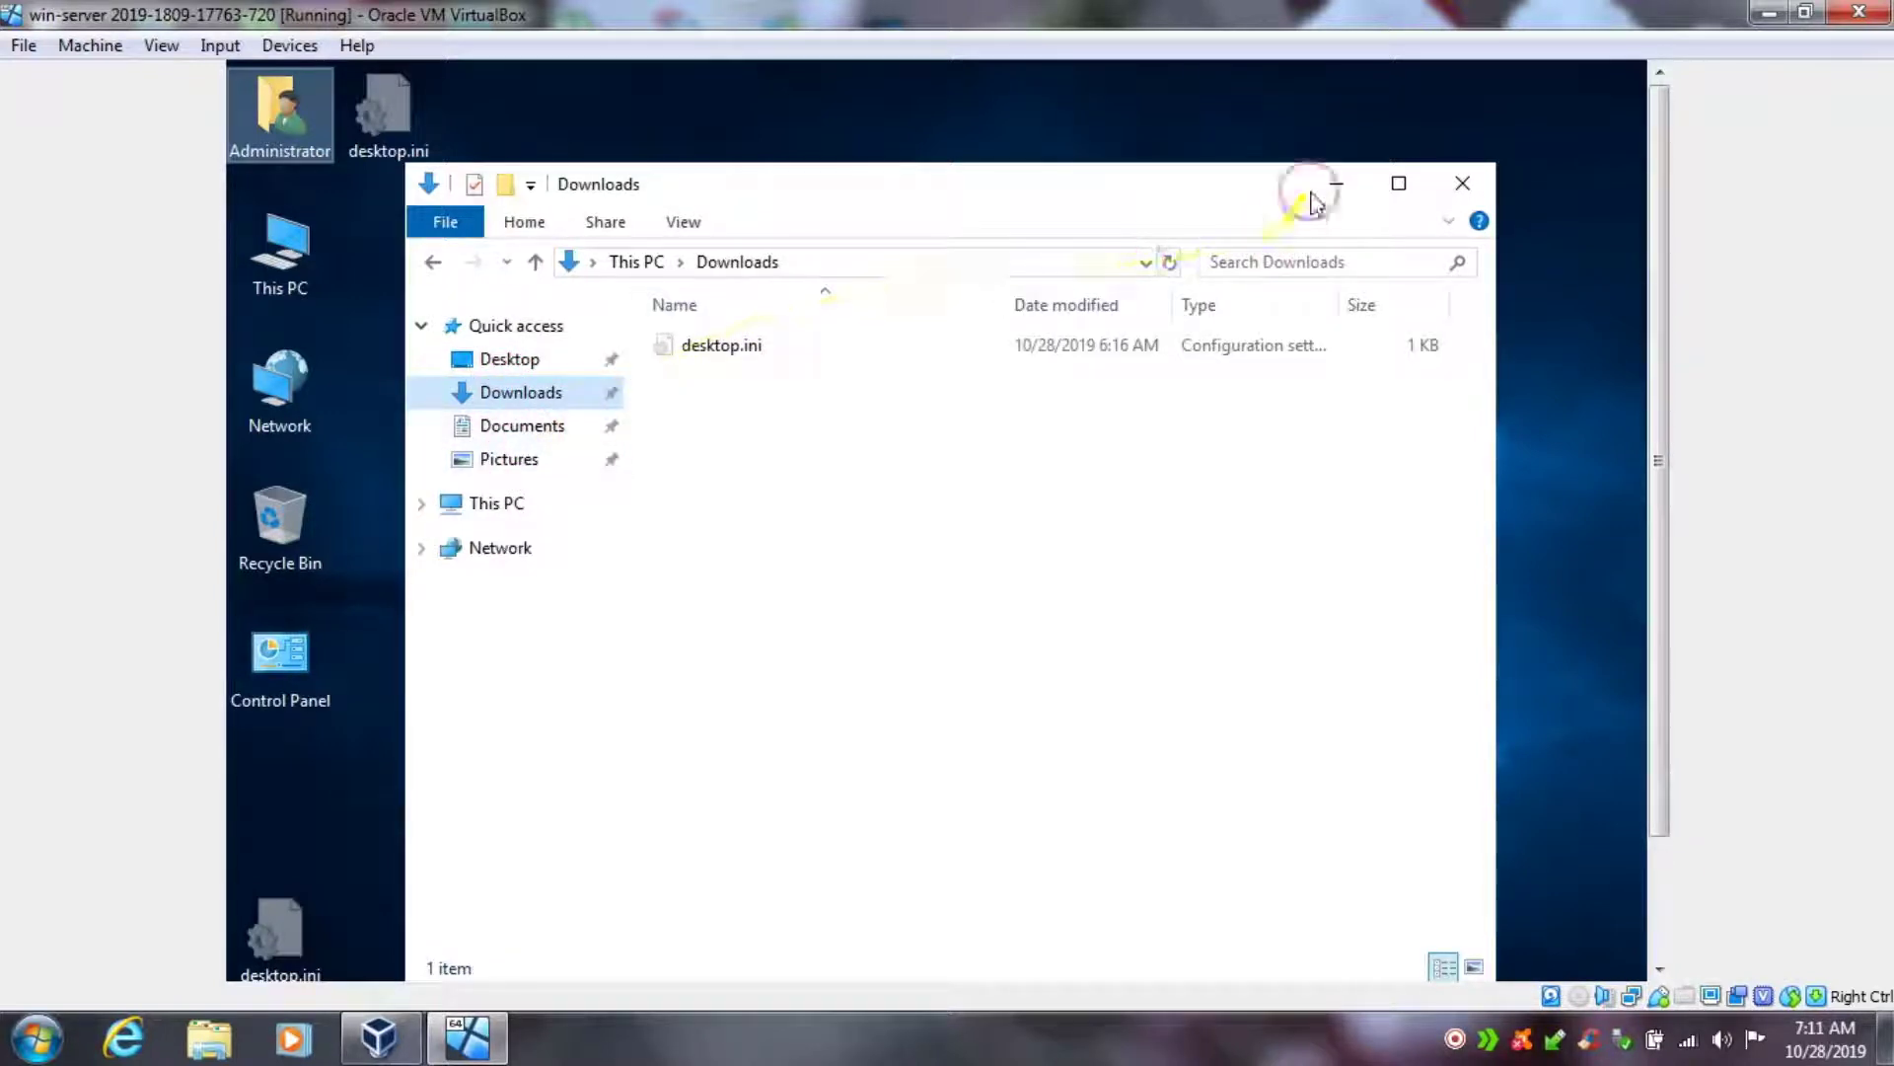
click(1462, 182)
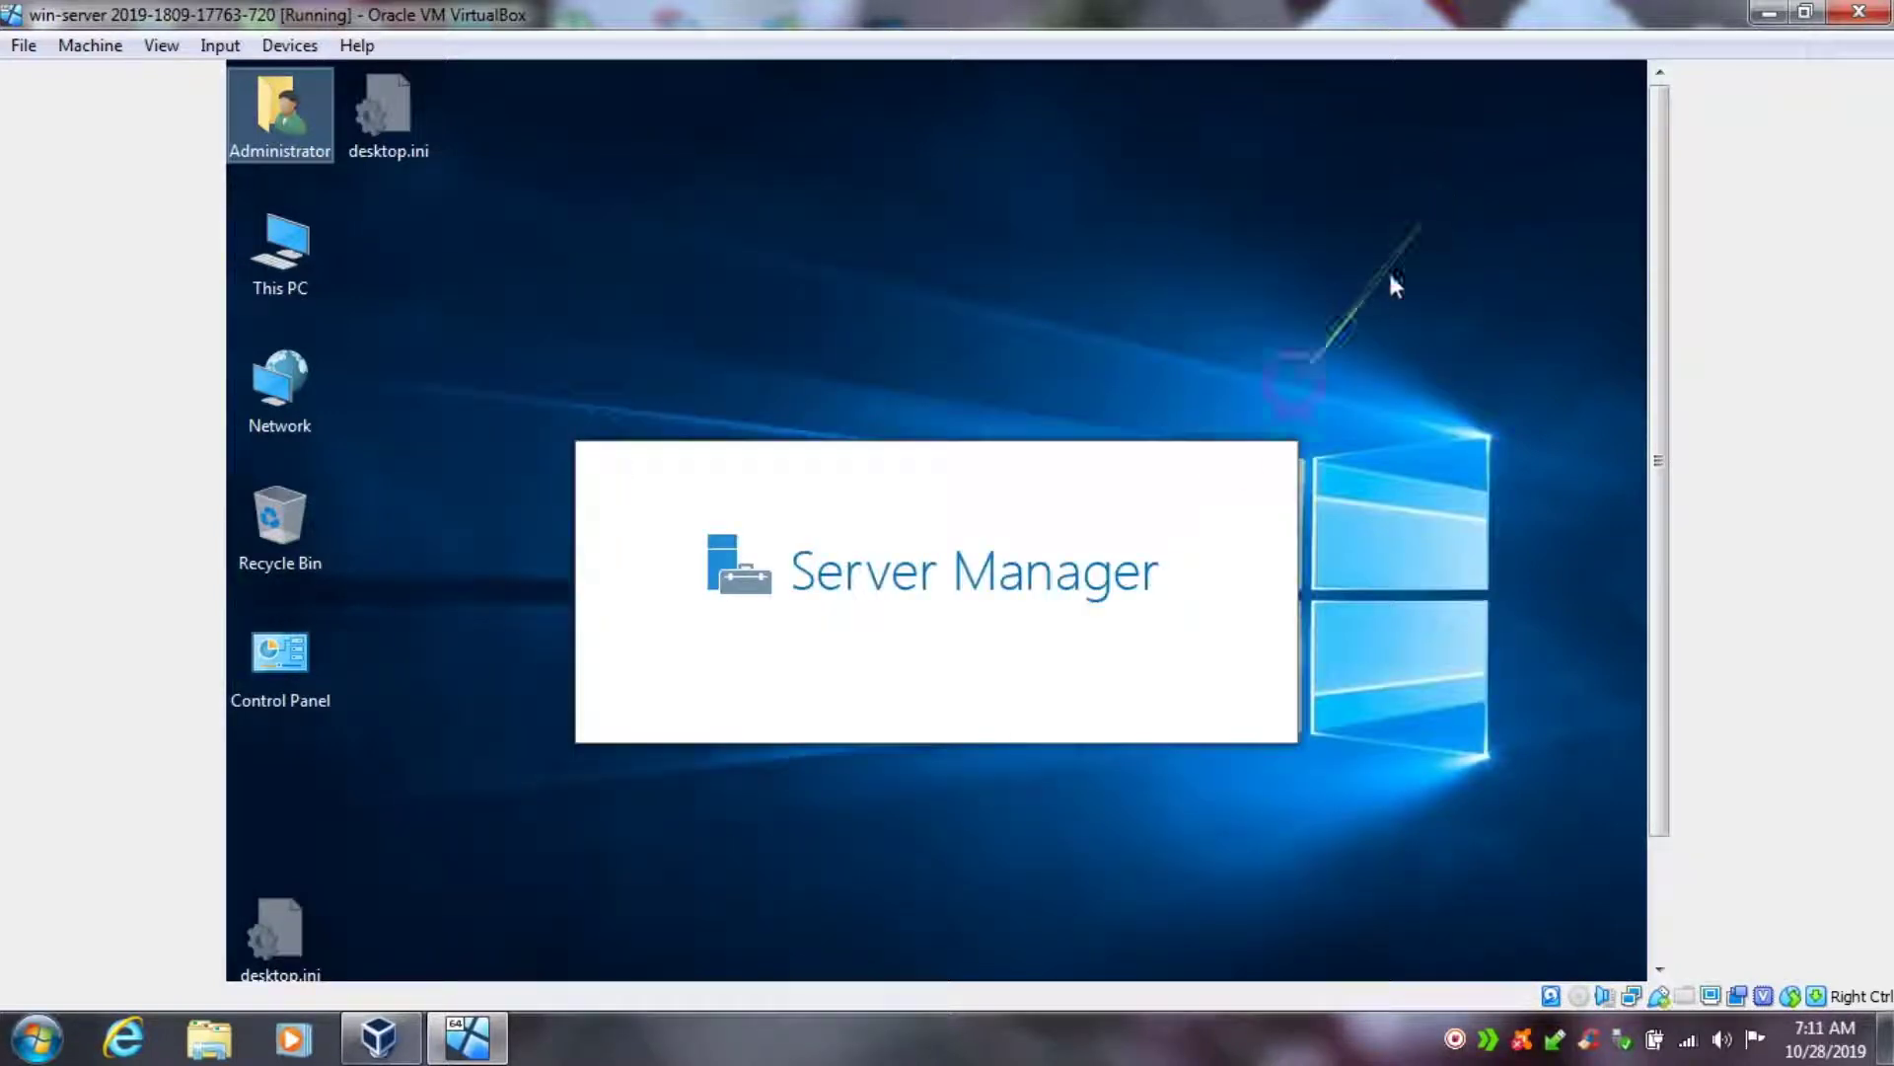
right_click(790, 224)
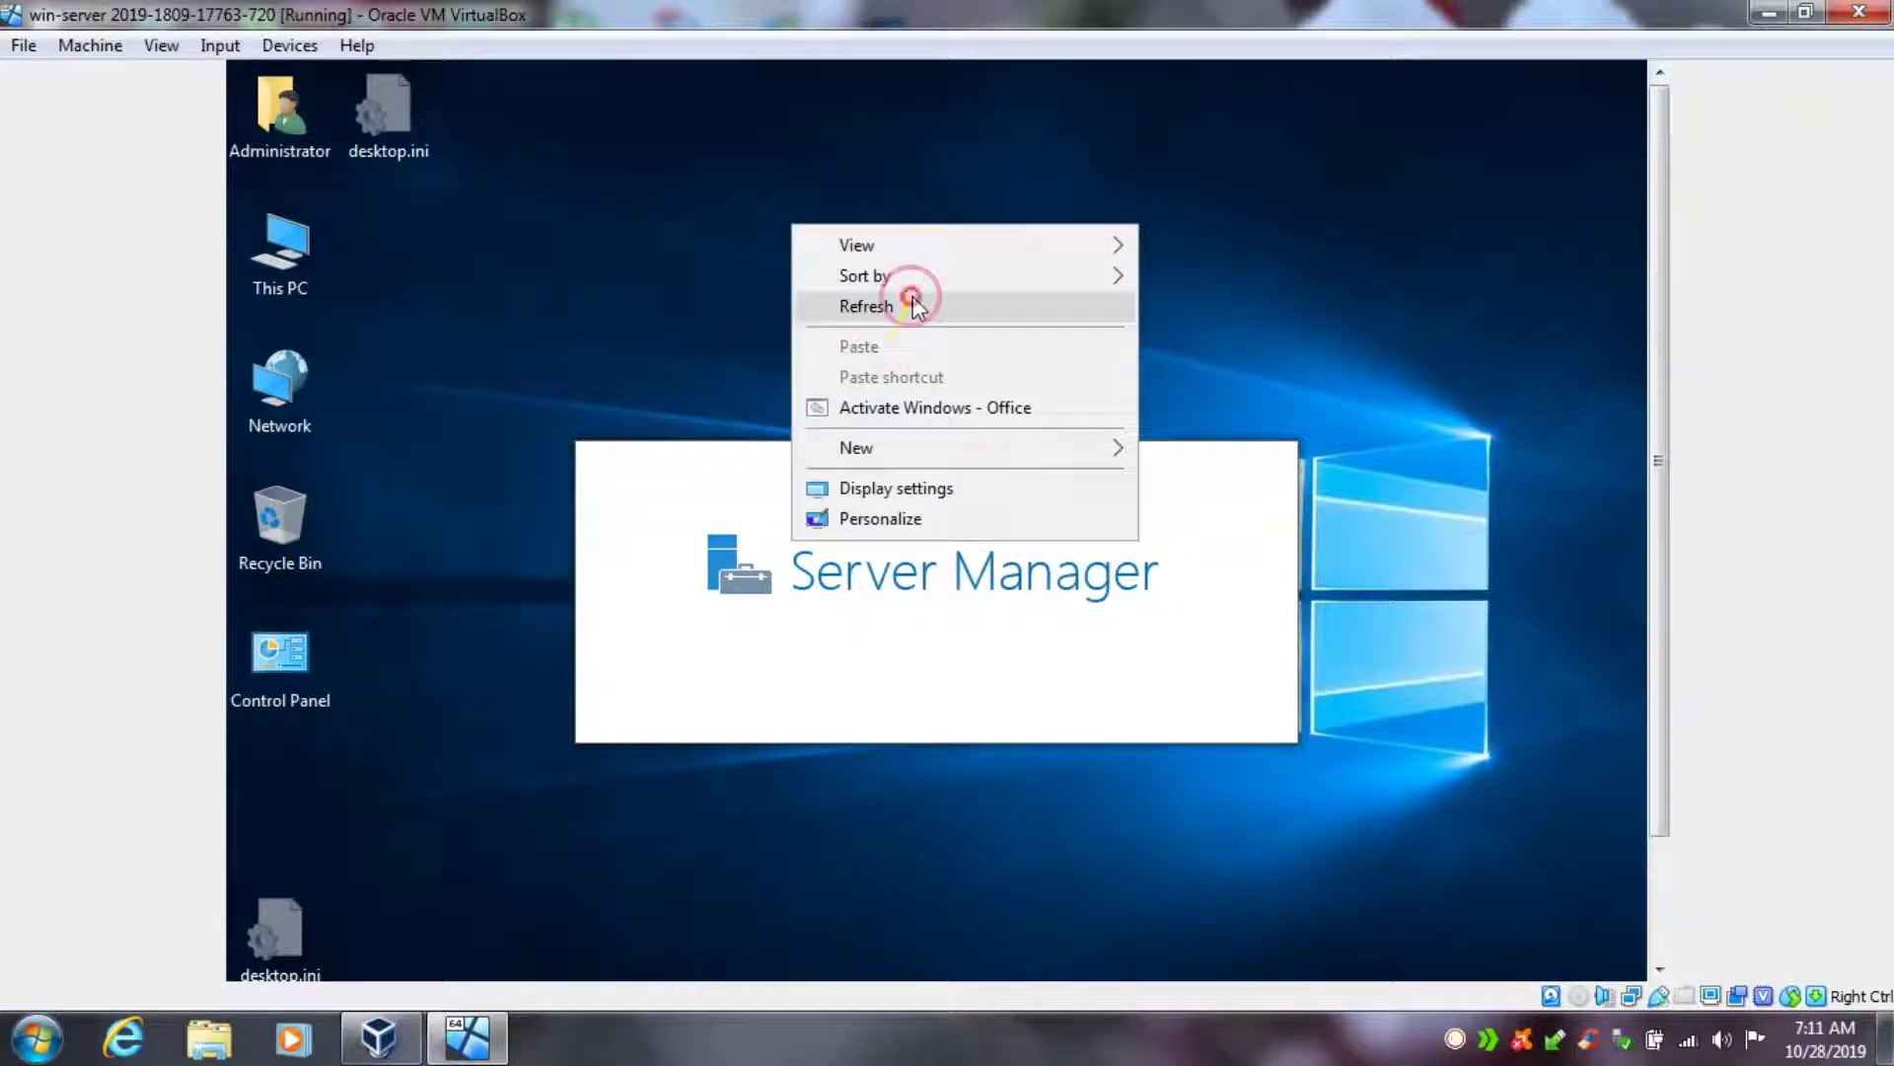
click(906, 298)
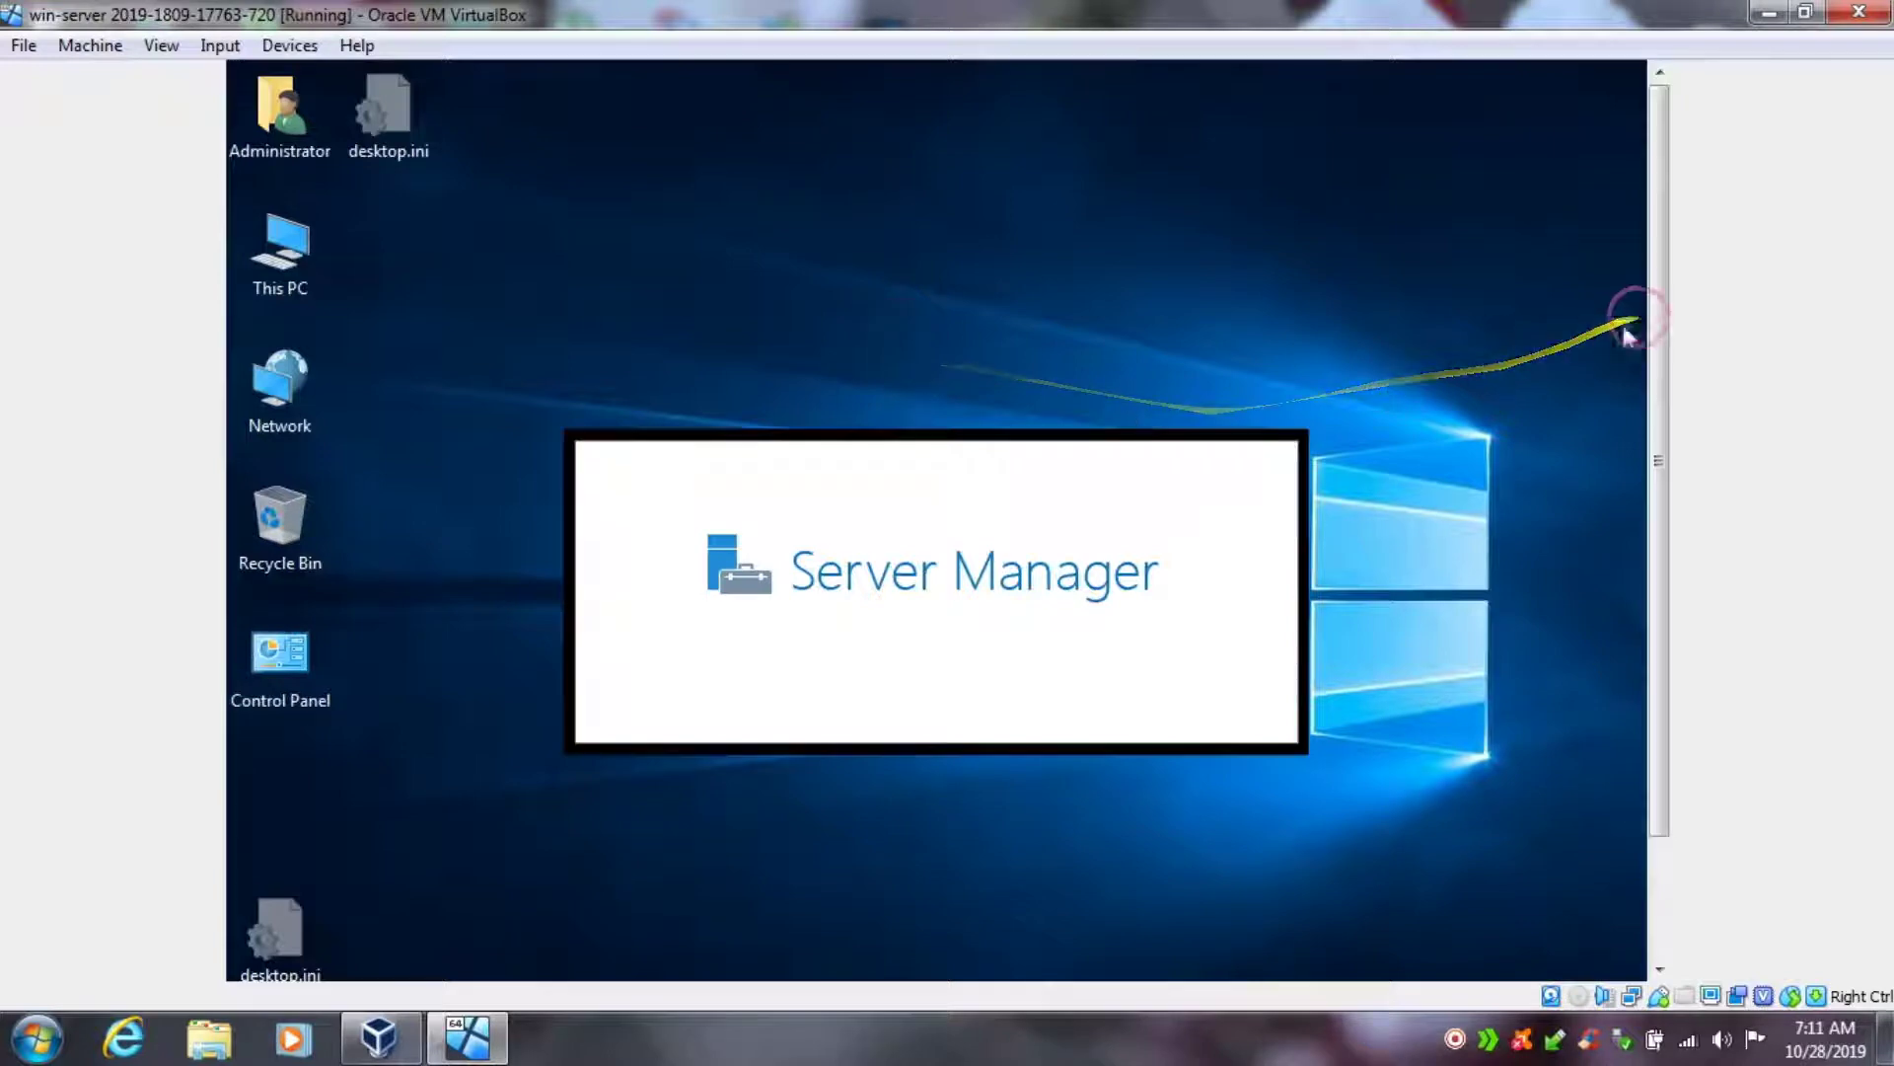
In Server Manager, view the Local Server properties and then the All Servers list
drag(1653, 296, 1662, 632)
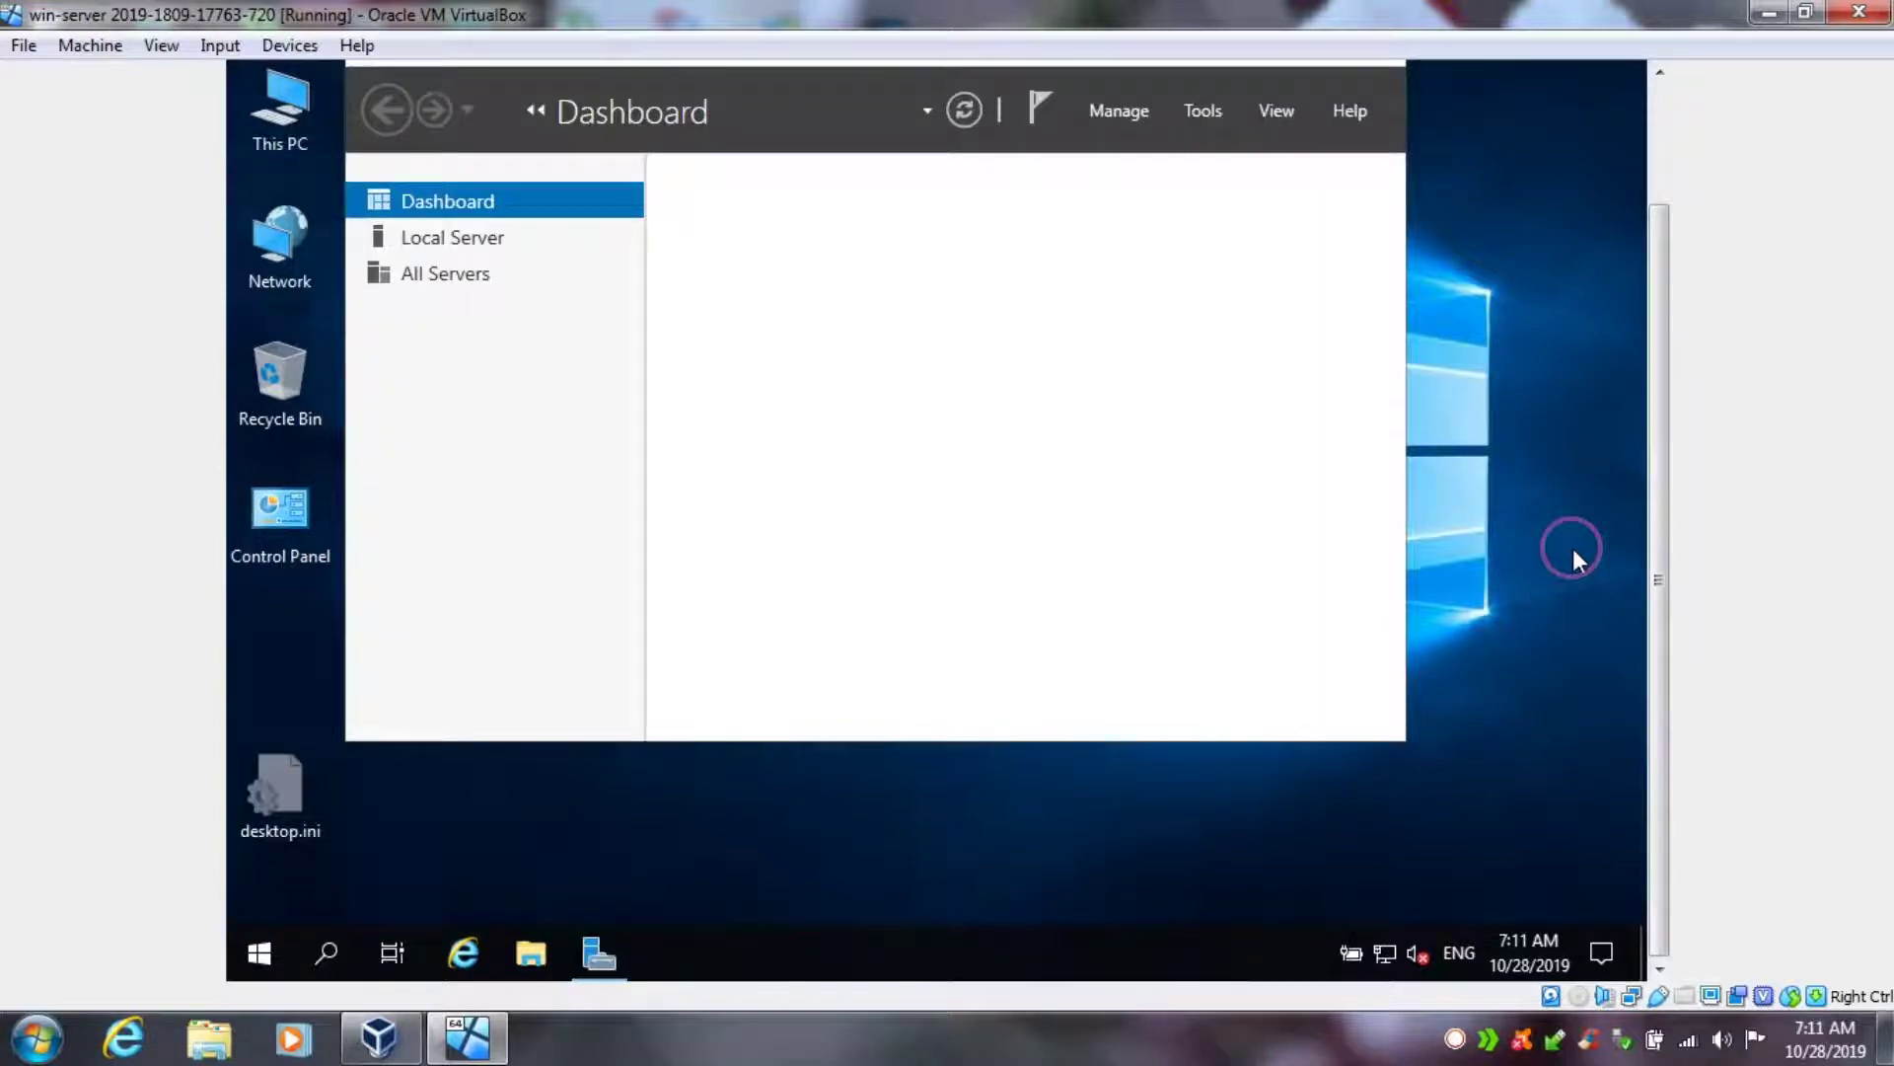
drag(1666, 549, 1671, 411)
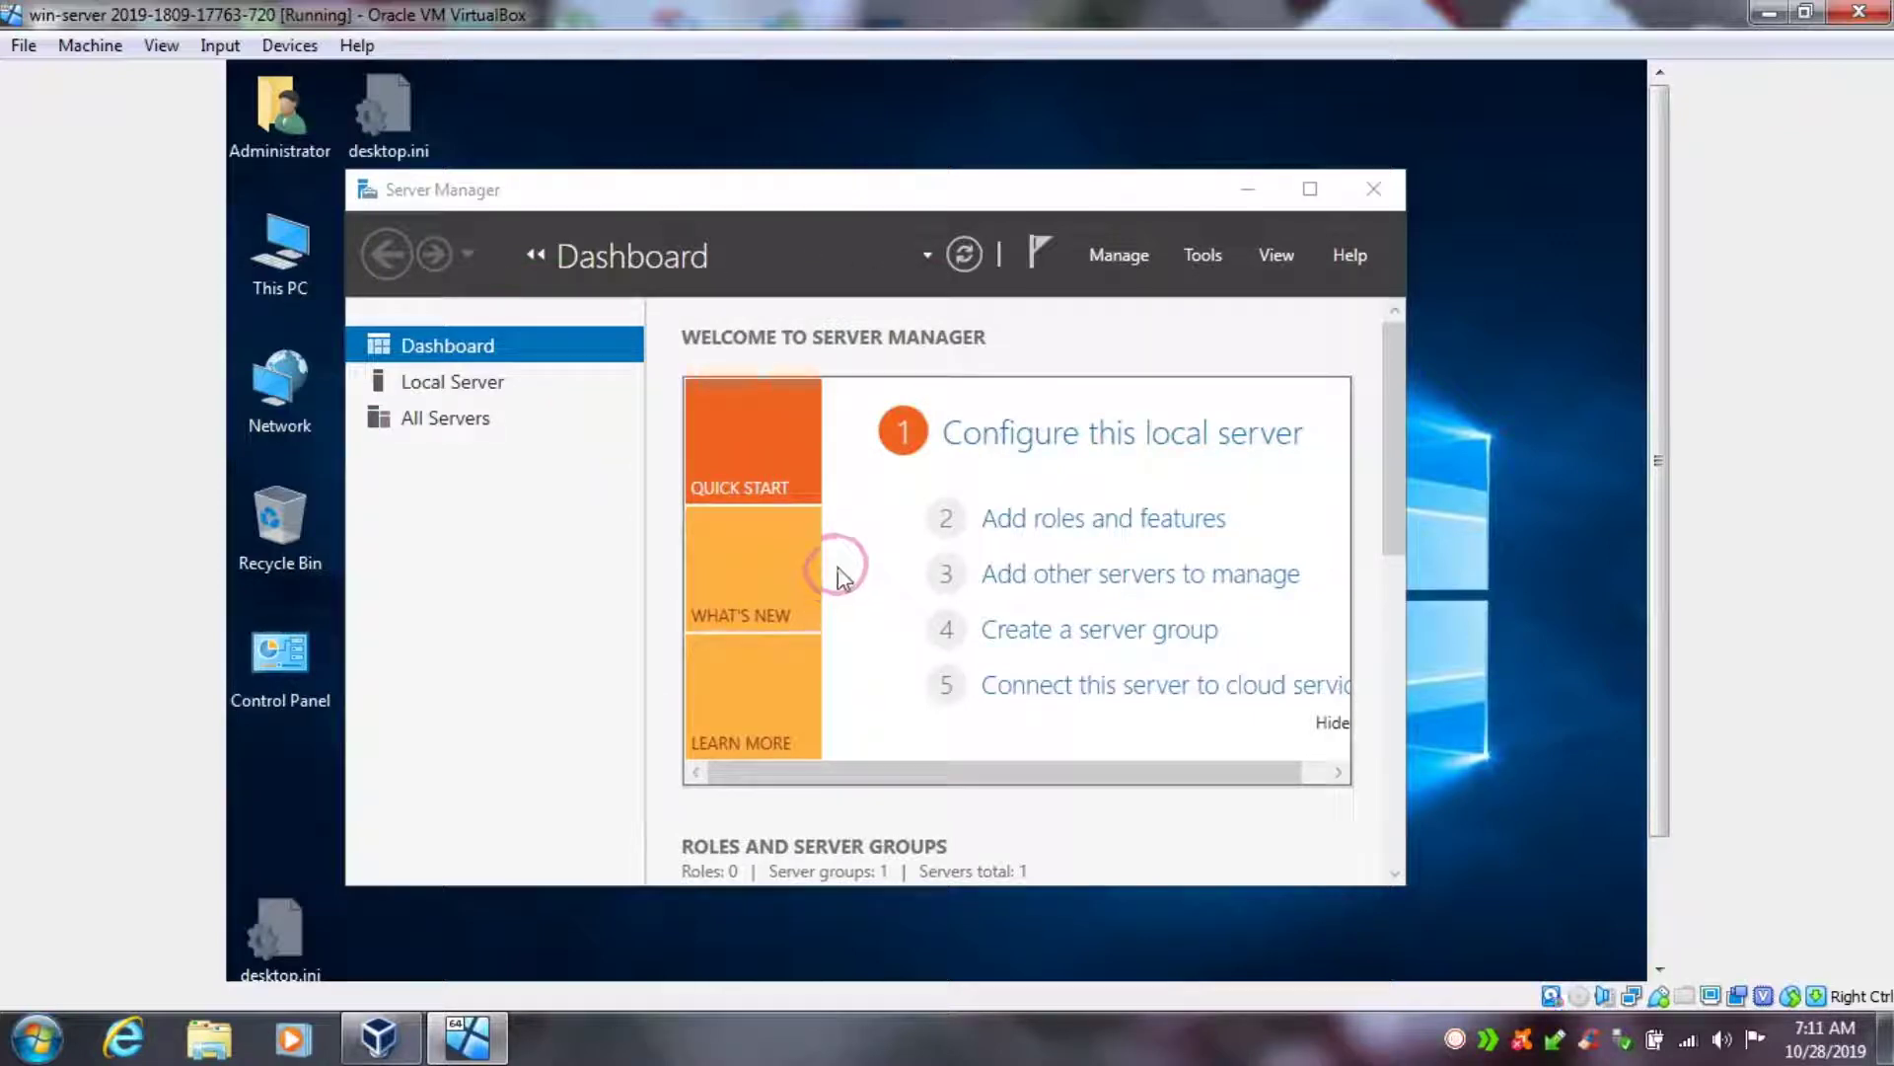
click(434, 392)
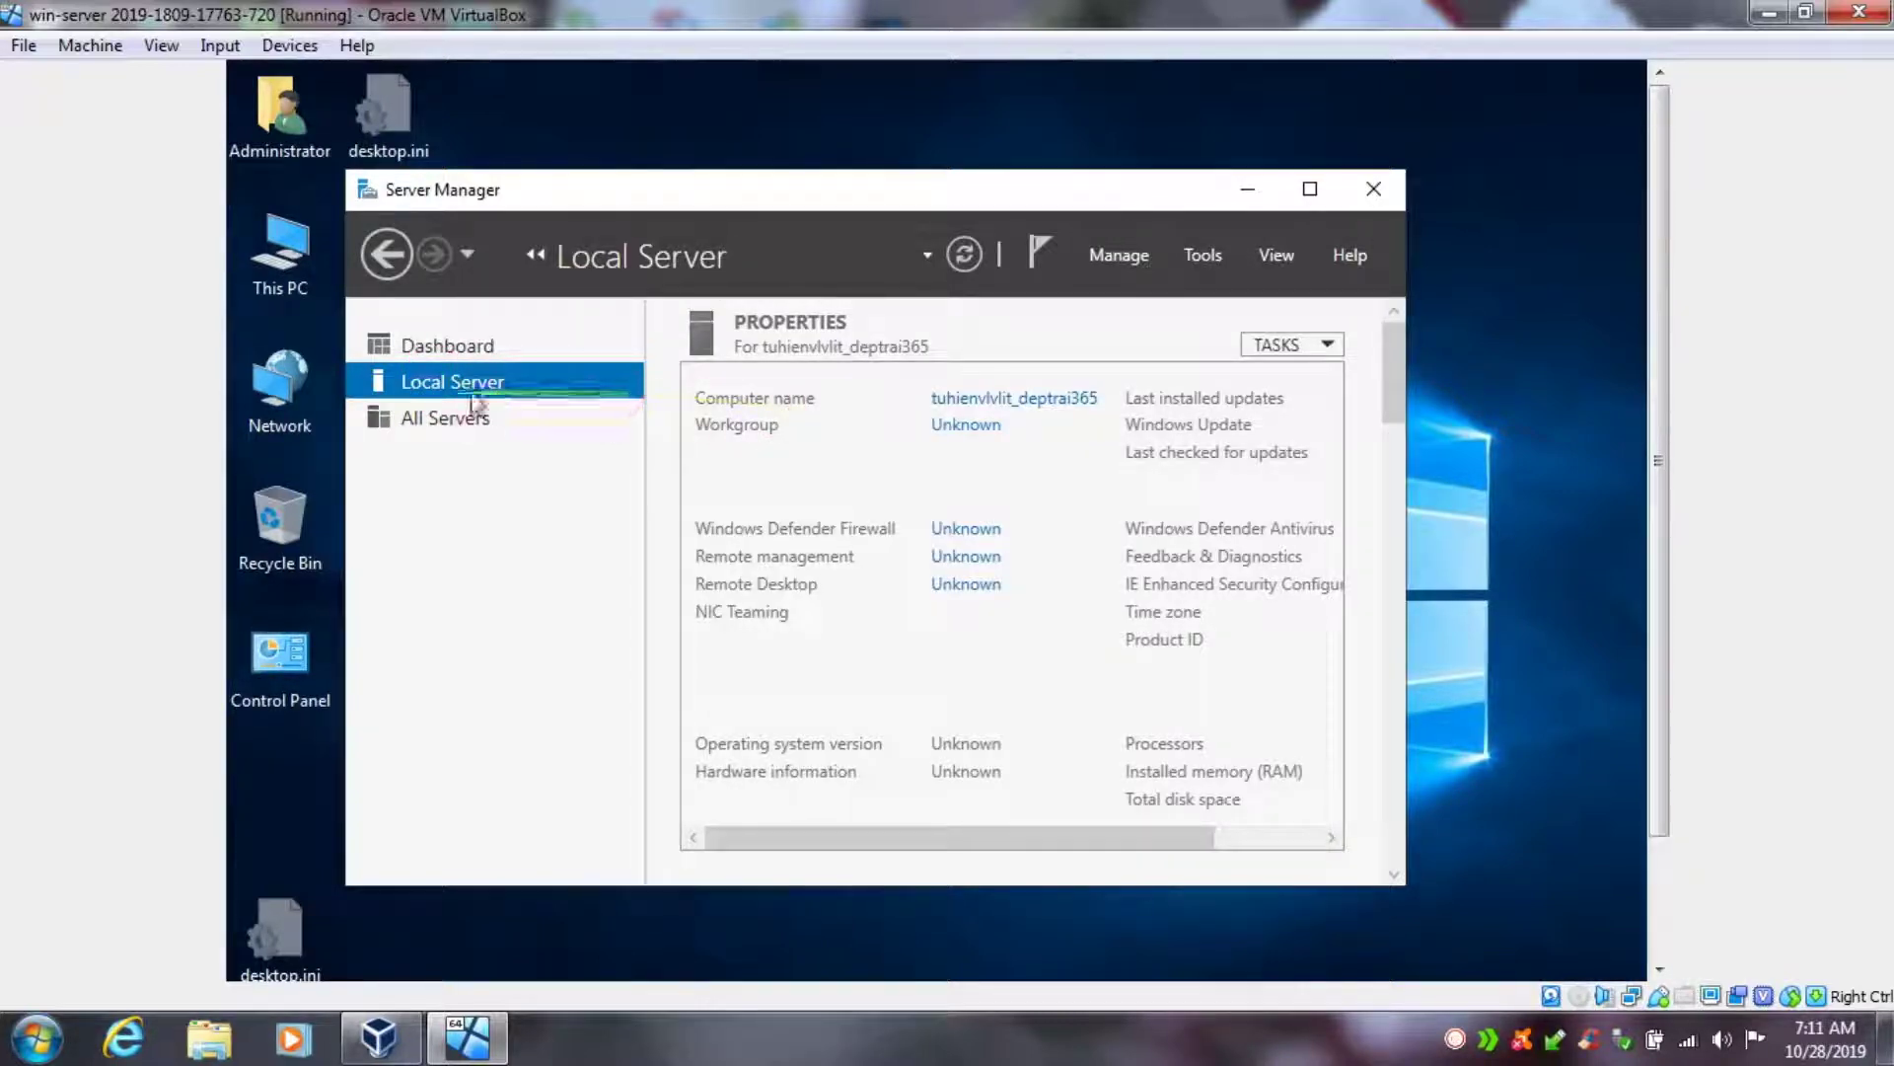
click(411, 430)
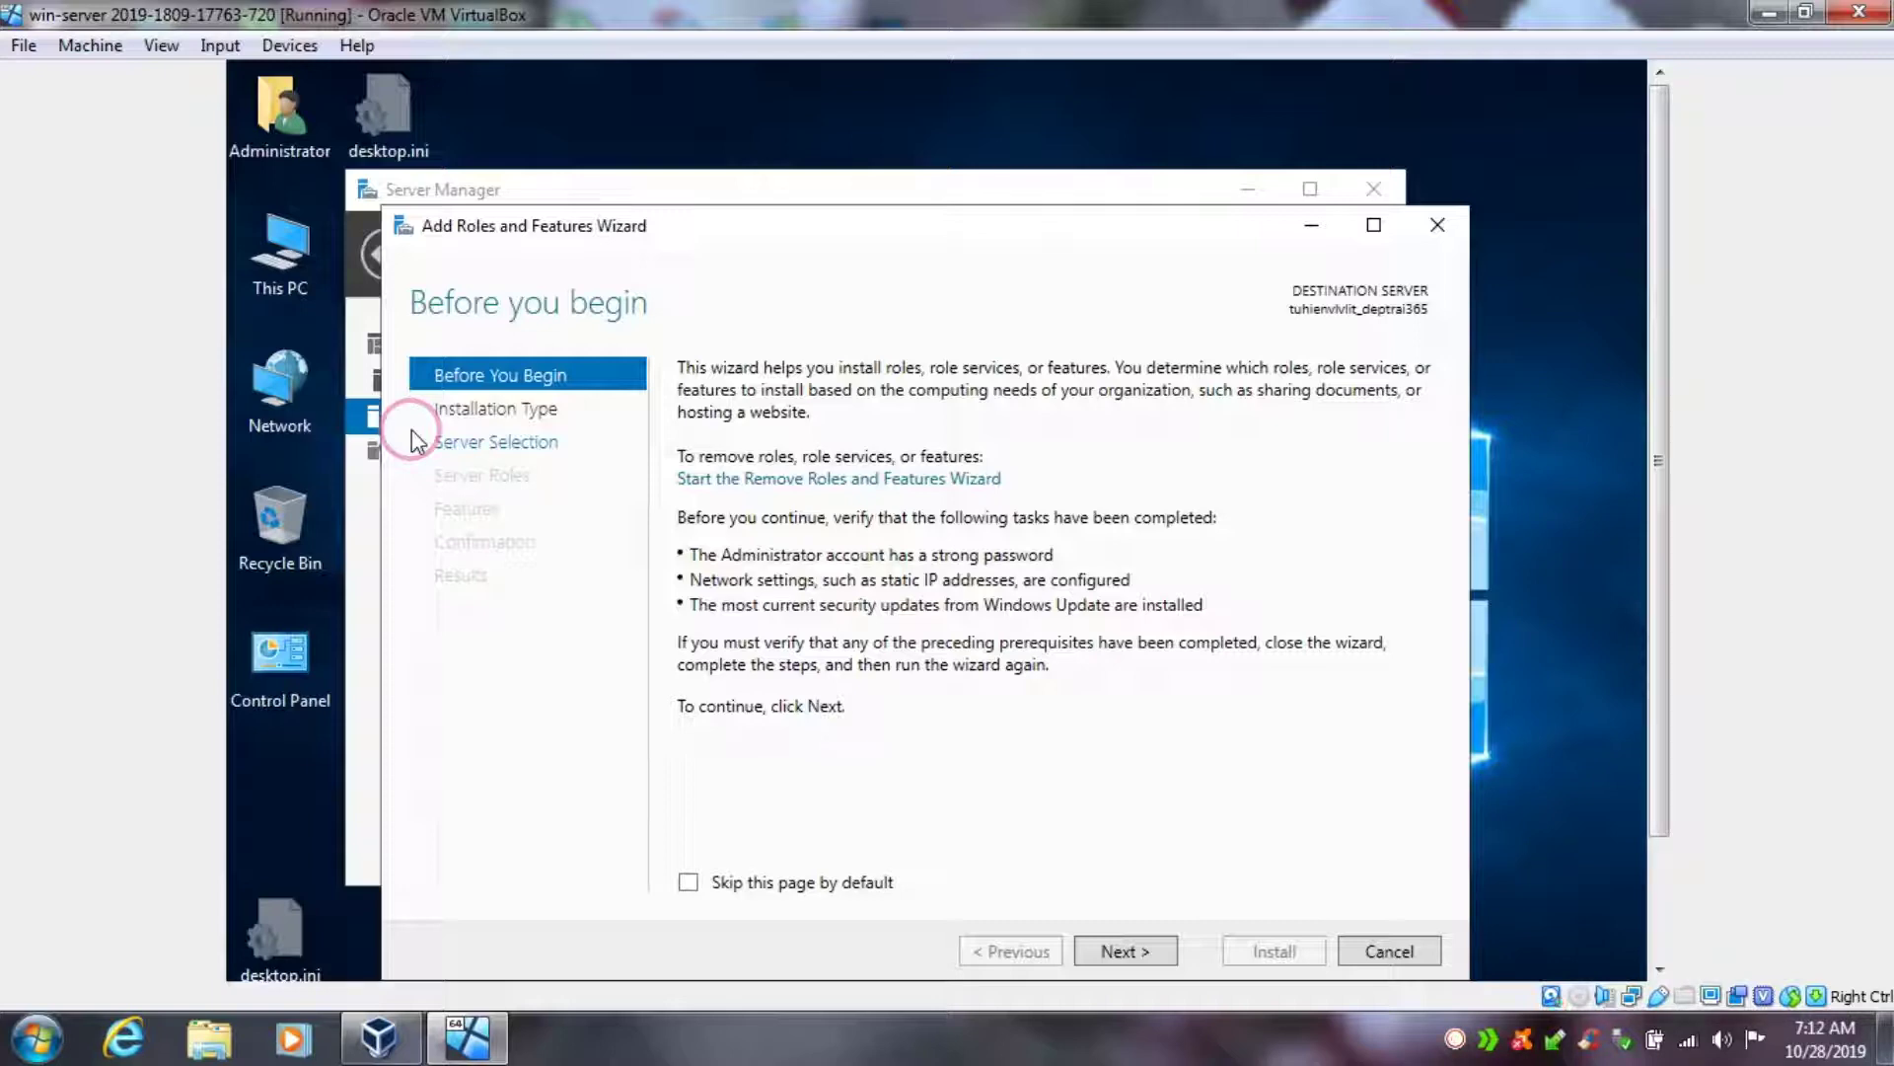
Look through File and Storage Services, Device Health Attestation and AD FS roles, then advance to Features
click(1126, 951)
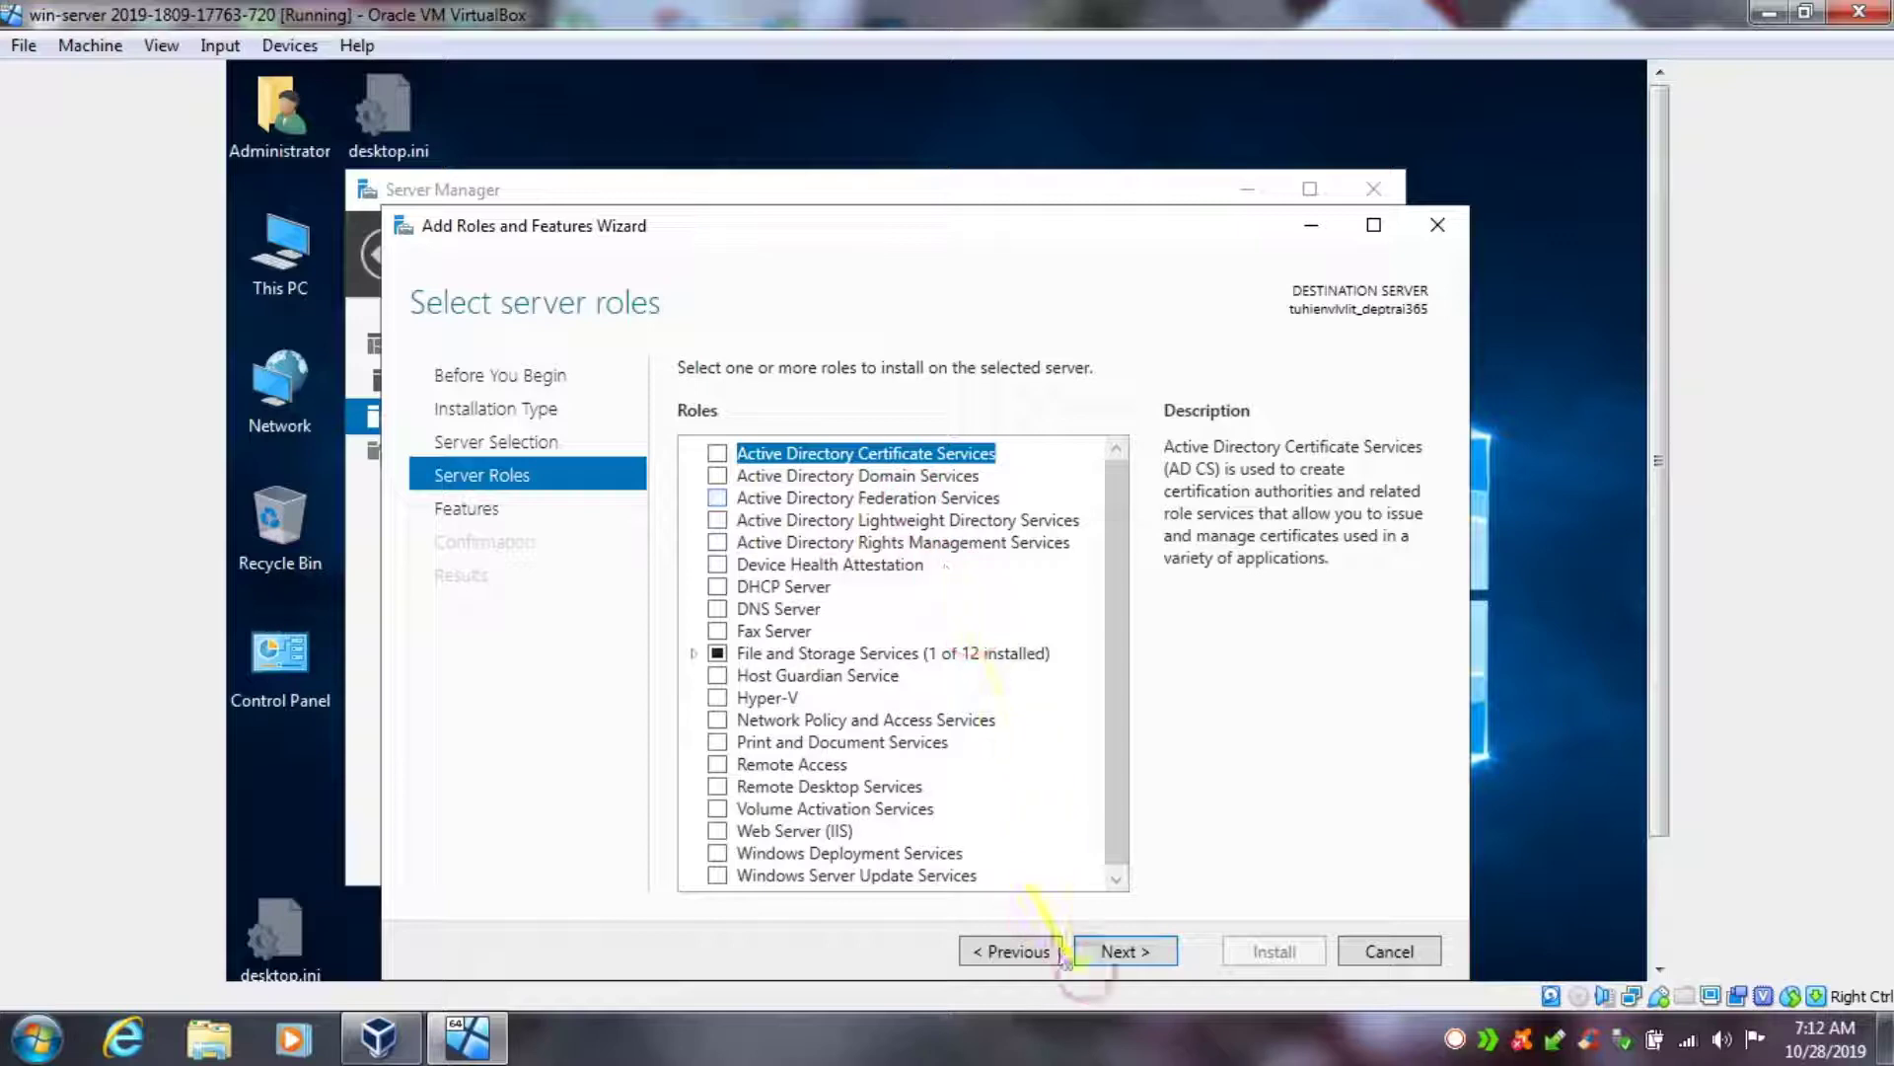
double_click(1016, 651)
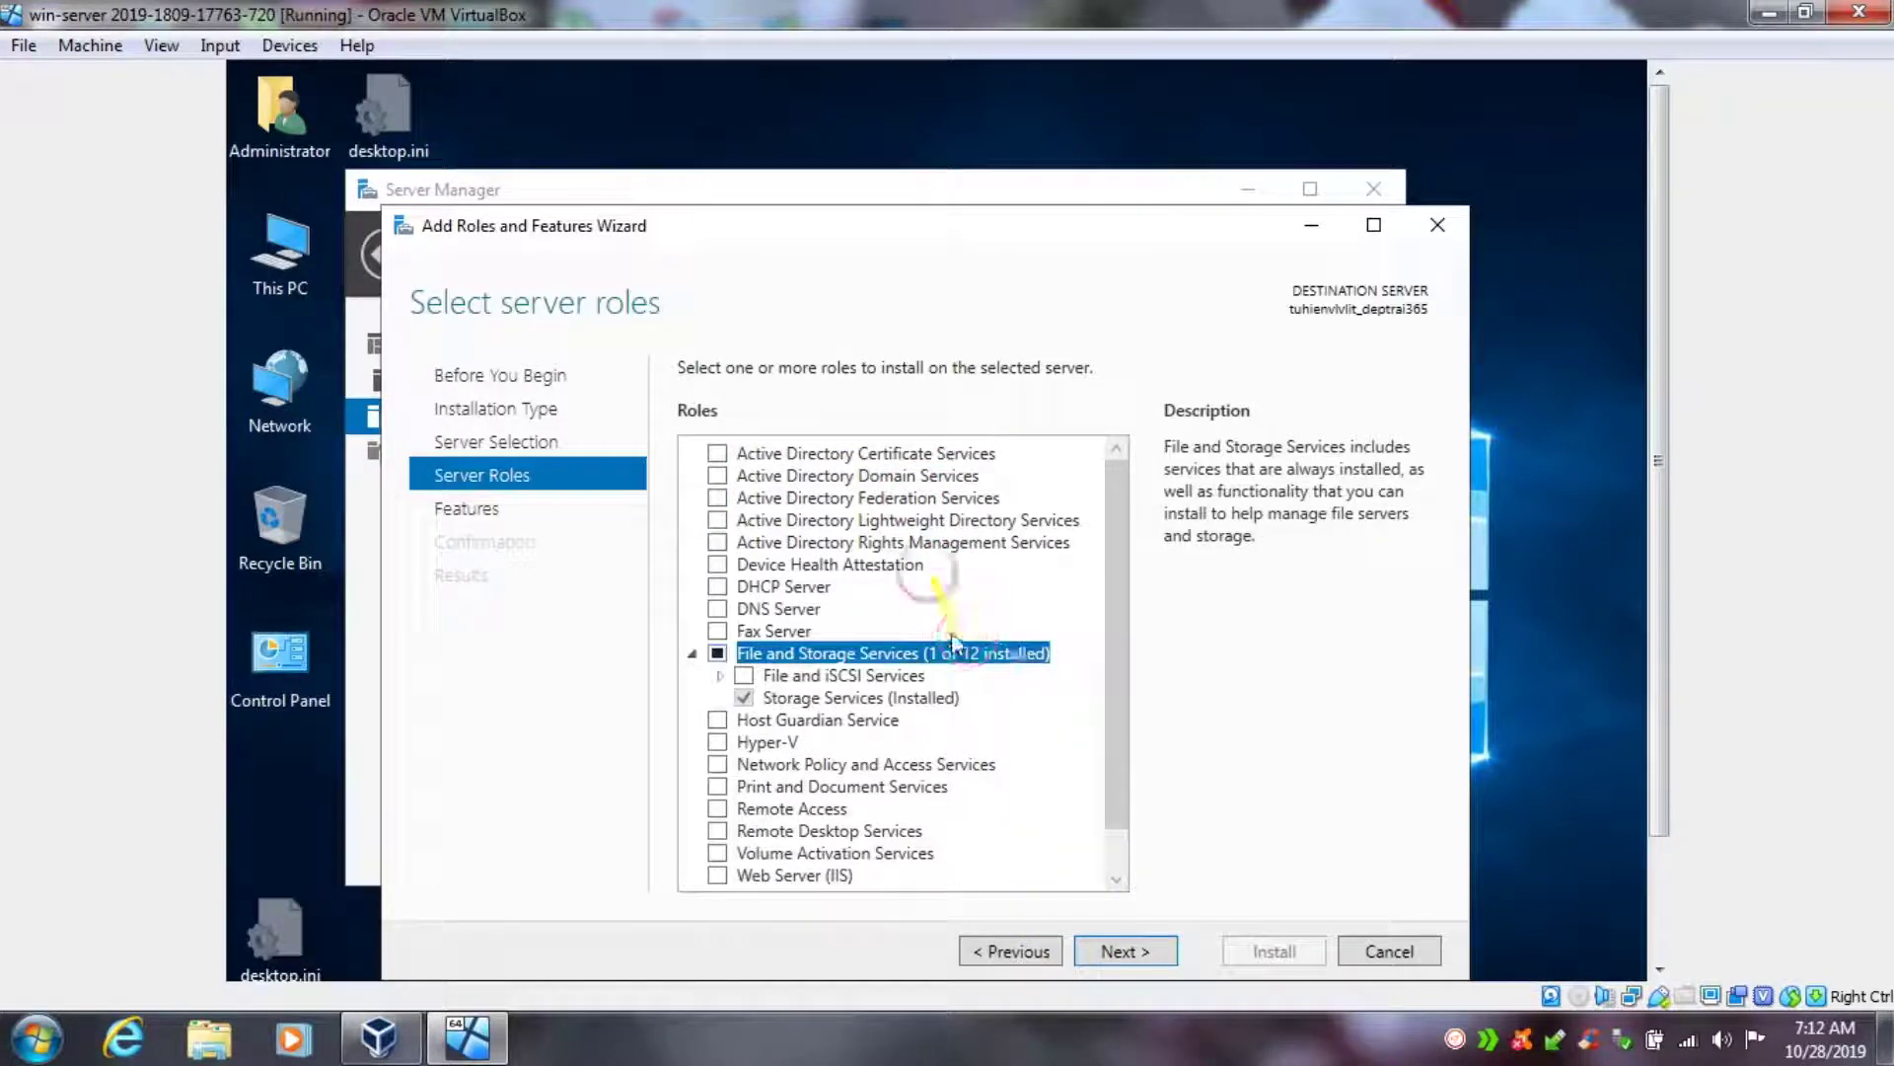
click(928, 564)
click(912, 498)
click(1113, 953)
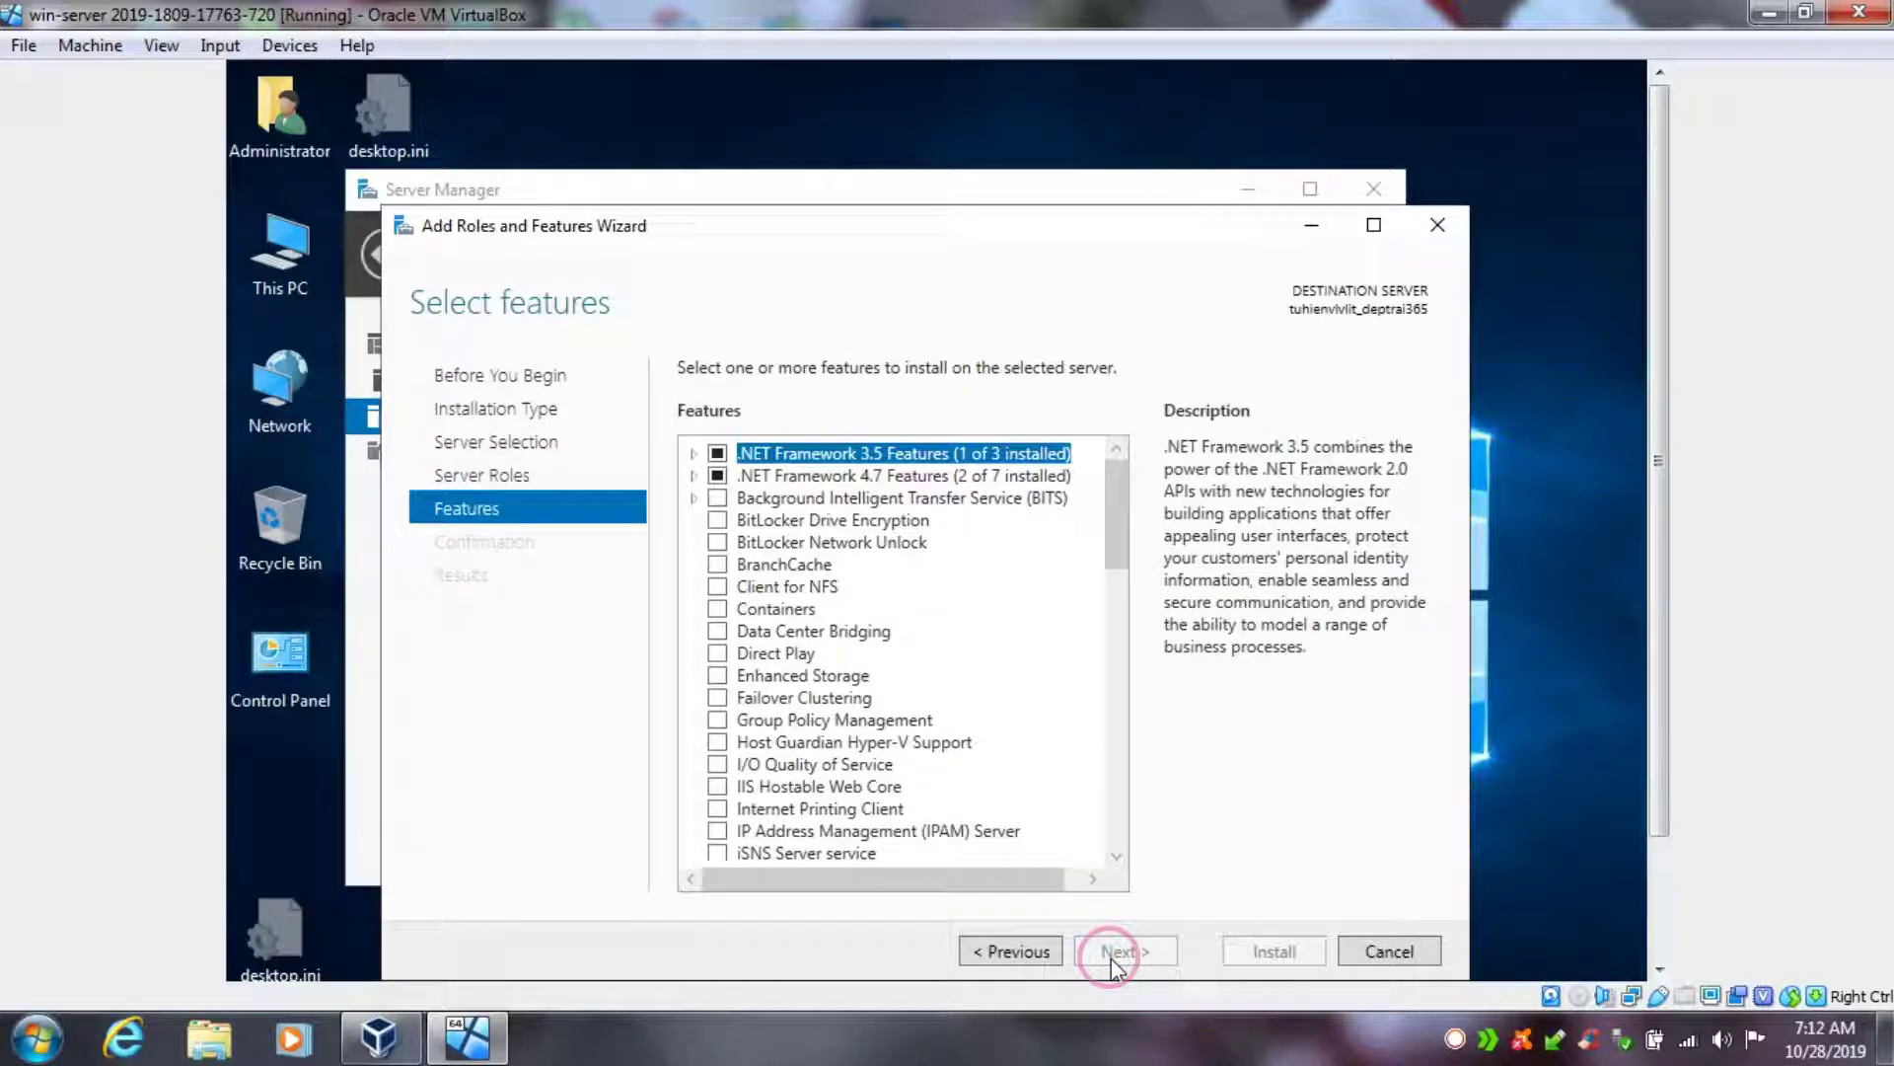
Expand the .NET Framework 4.7 and 3.5 Features groups and scroll through the list
double_click(923, 482)
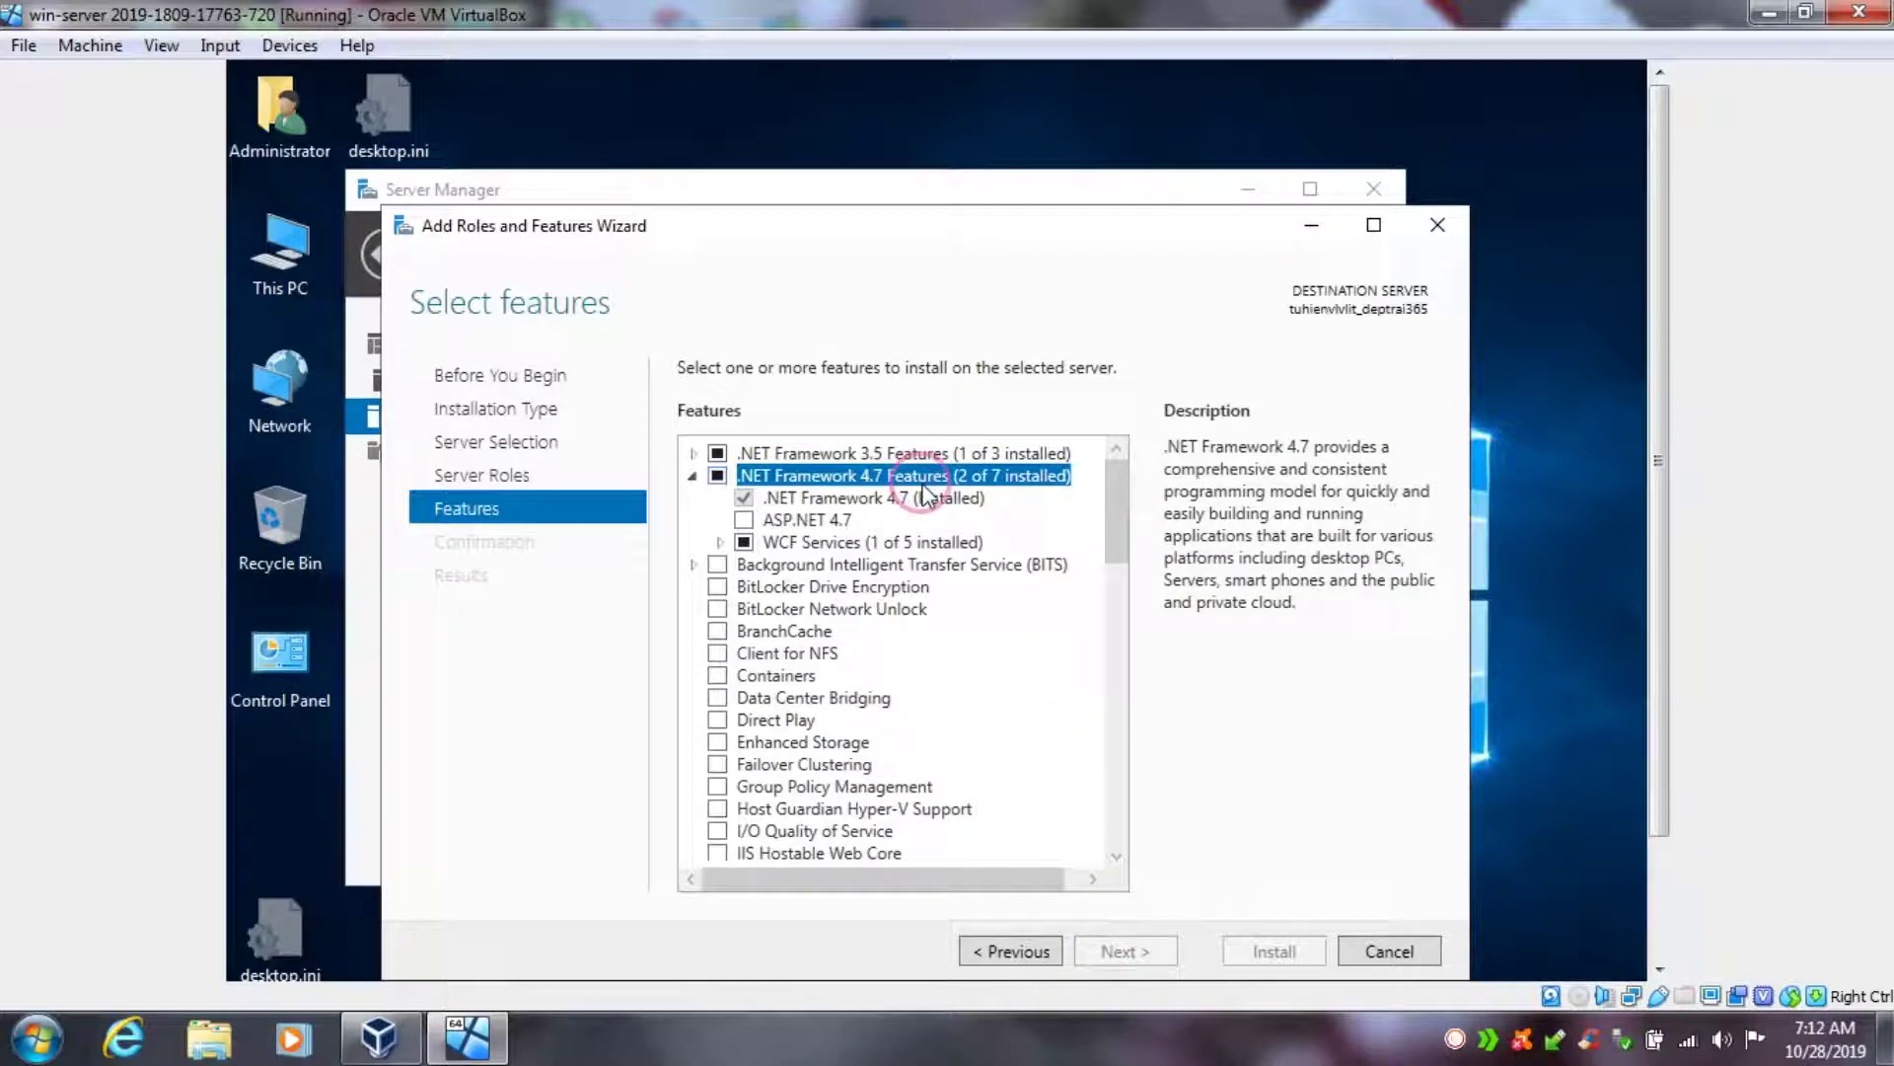
double_click(932, 454)
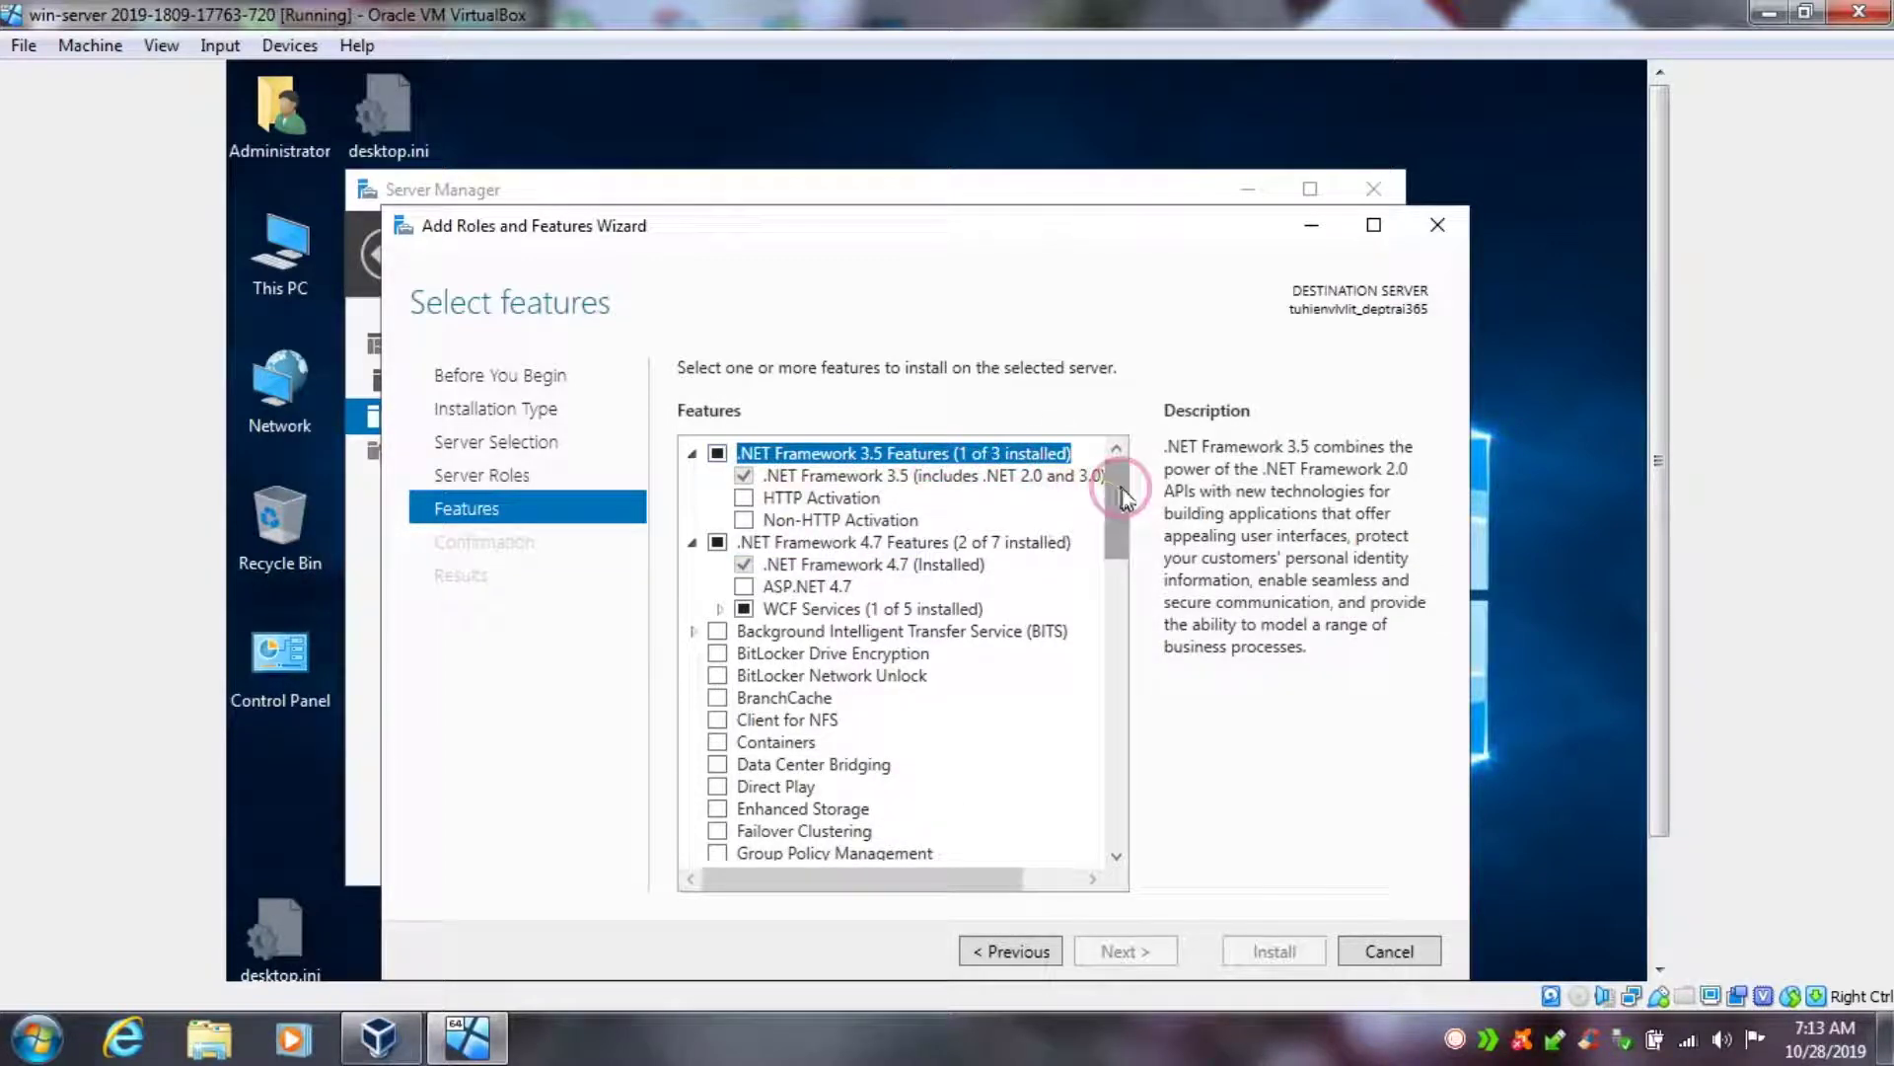
drag(1120, 579, 1098, 651)
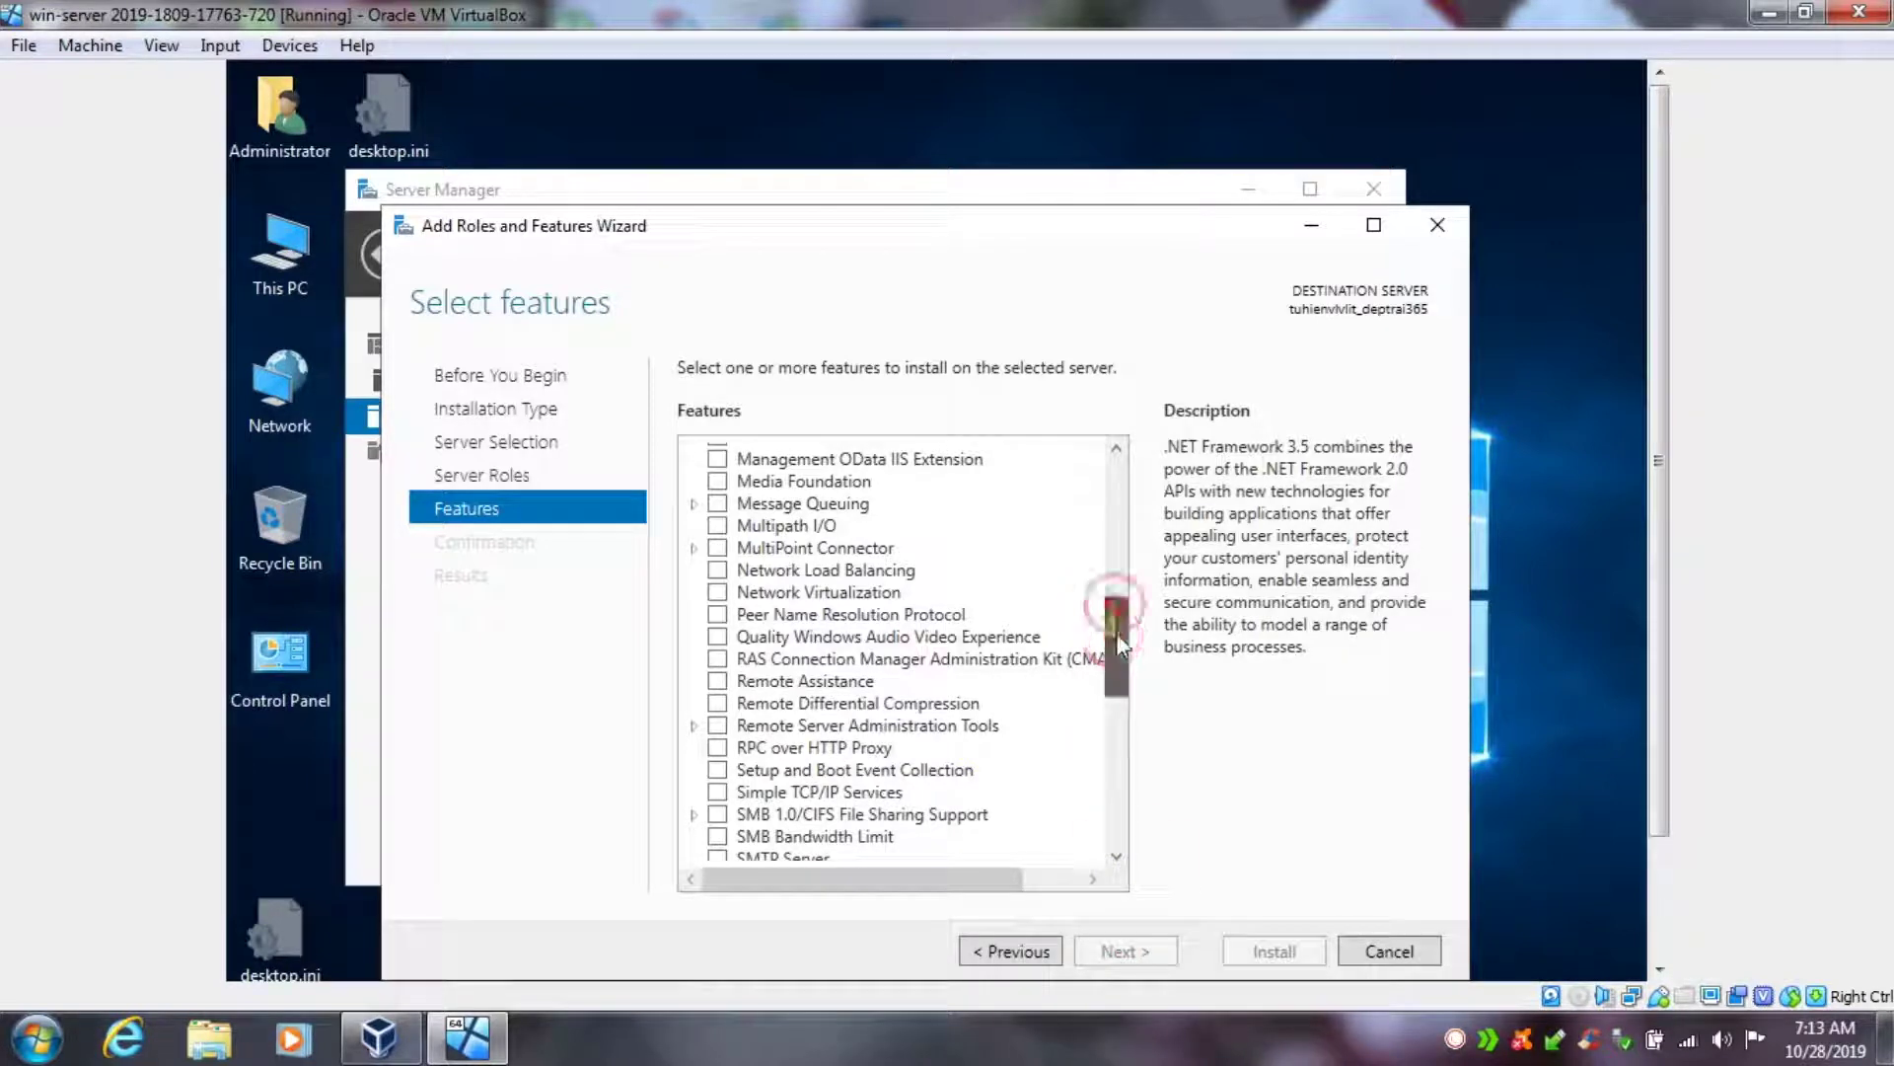
drag(1113, 631, 1108, 439)
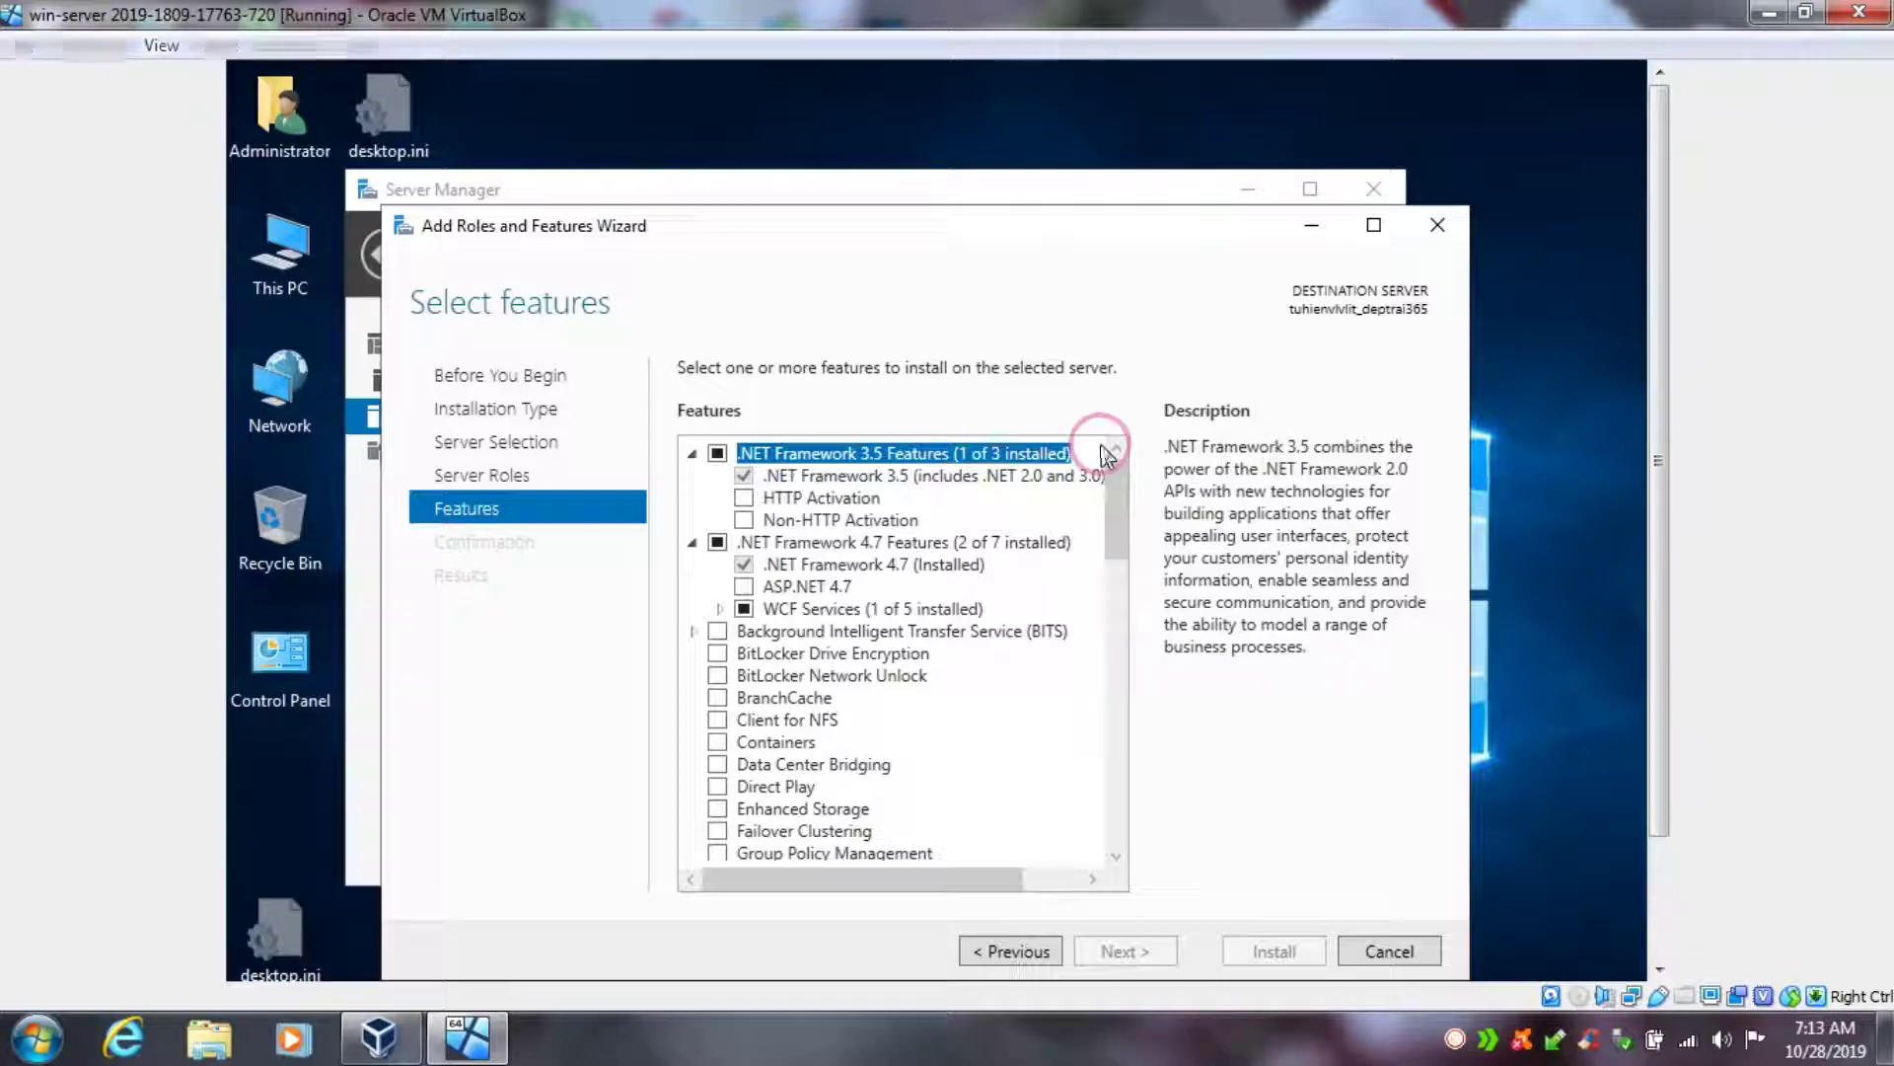
Capture the Select features page with Host+E and save the PNG to the host Desktop
key(ctrl+e)
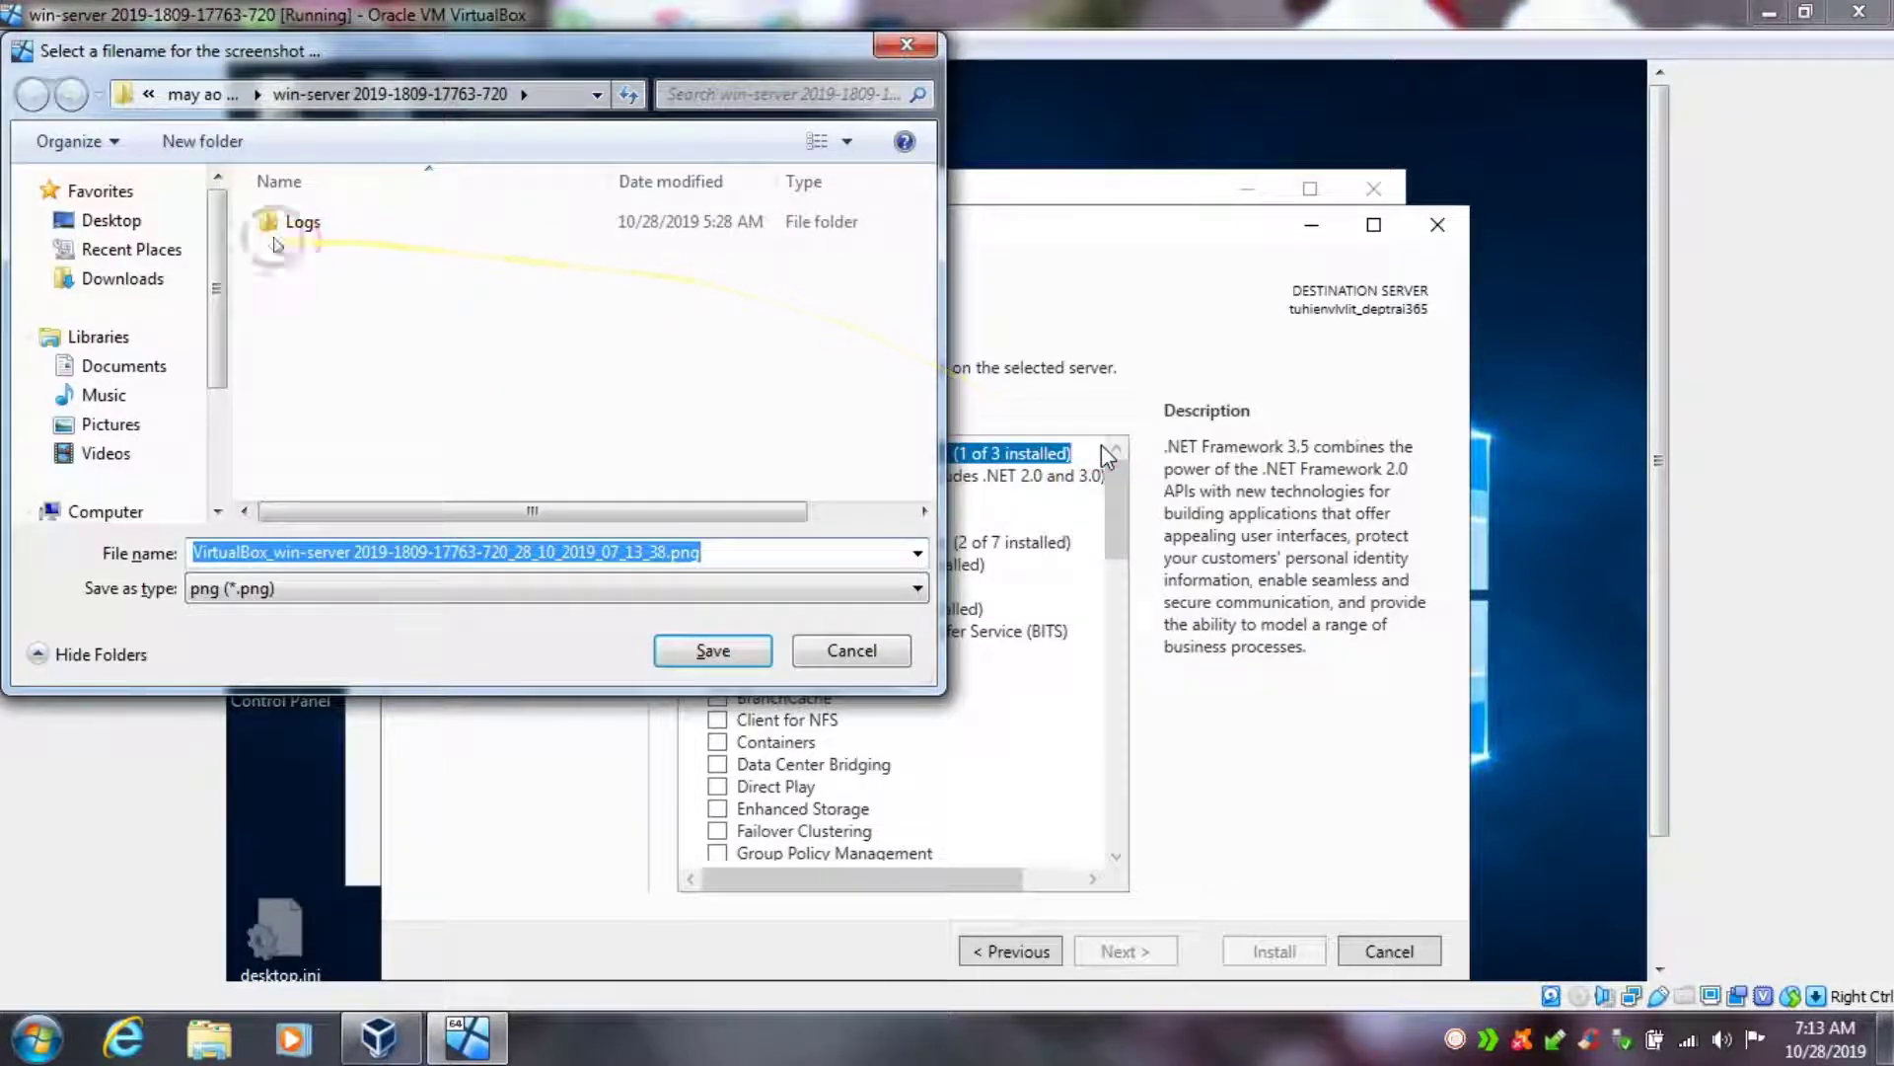
click(111, 220)
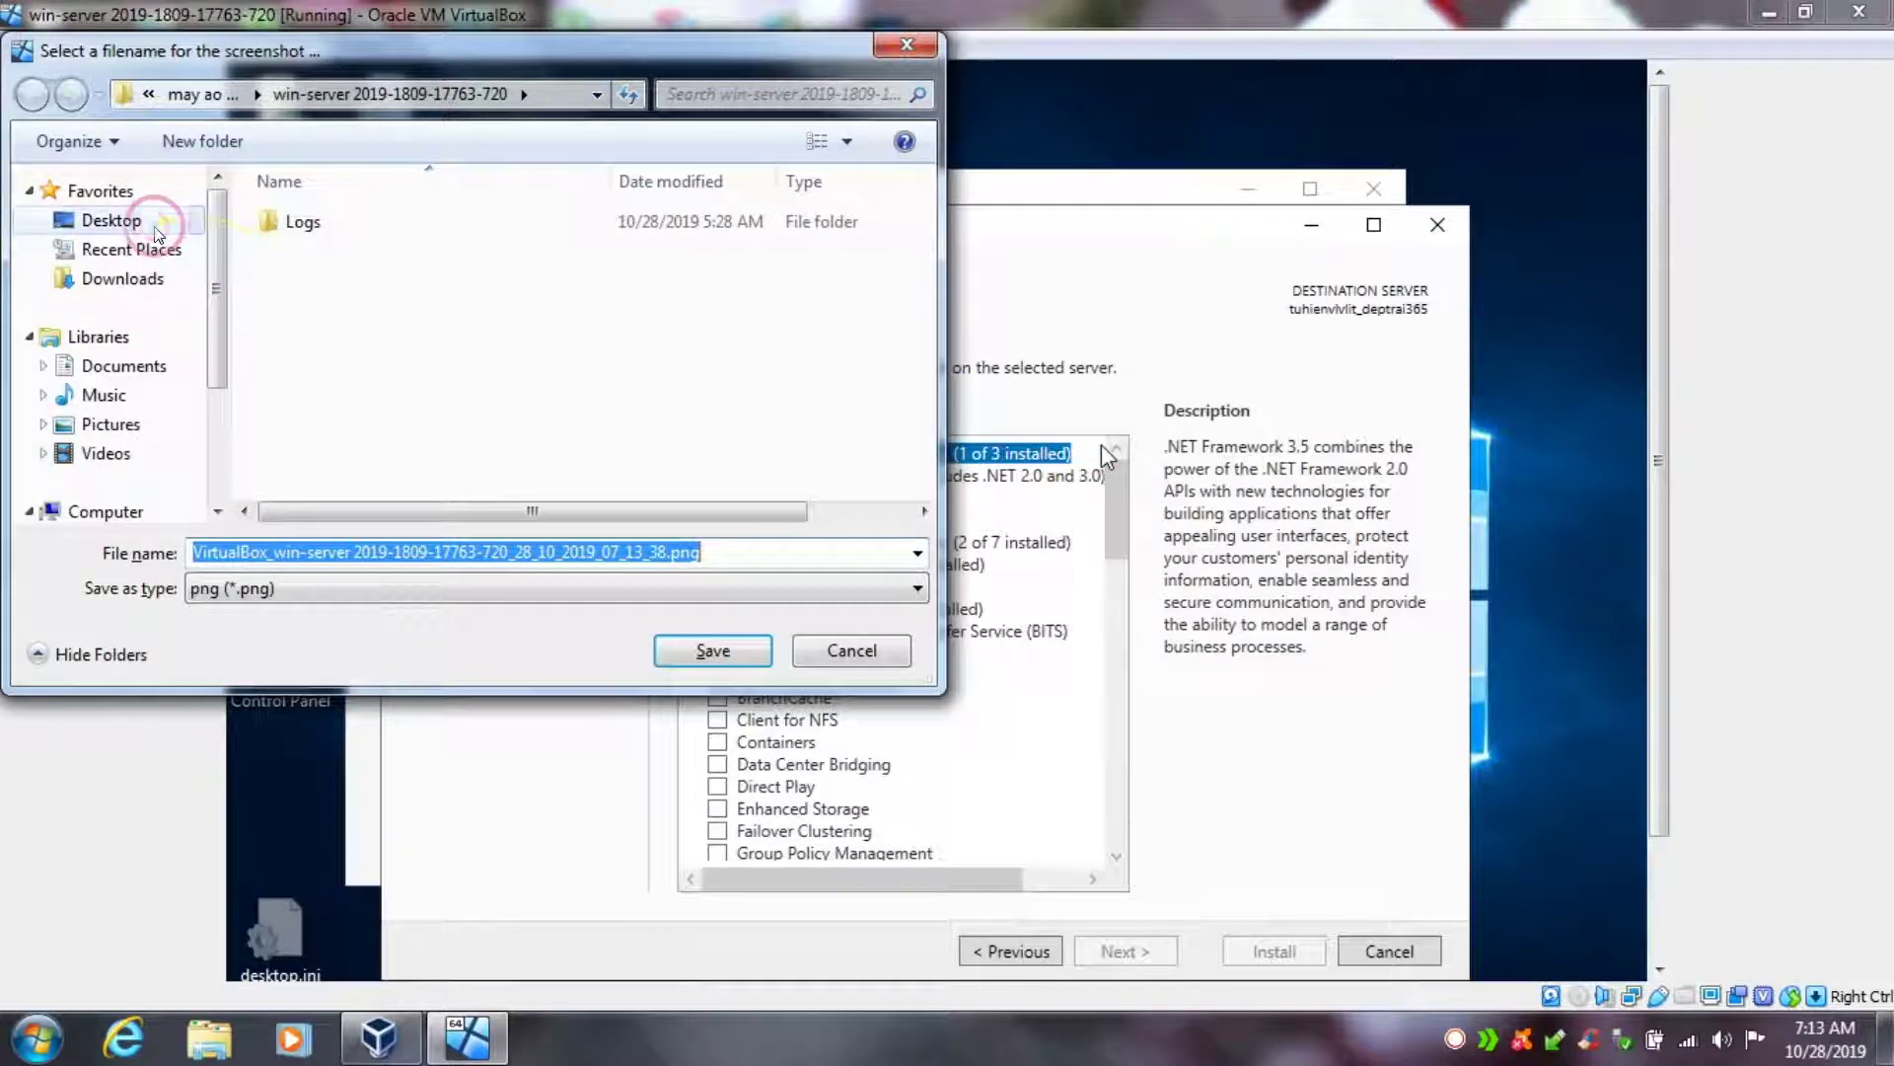
click(680, 647)
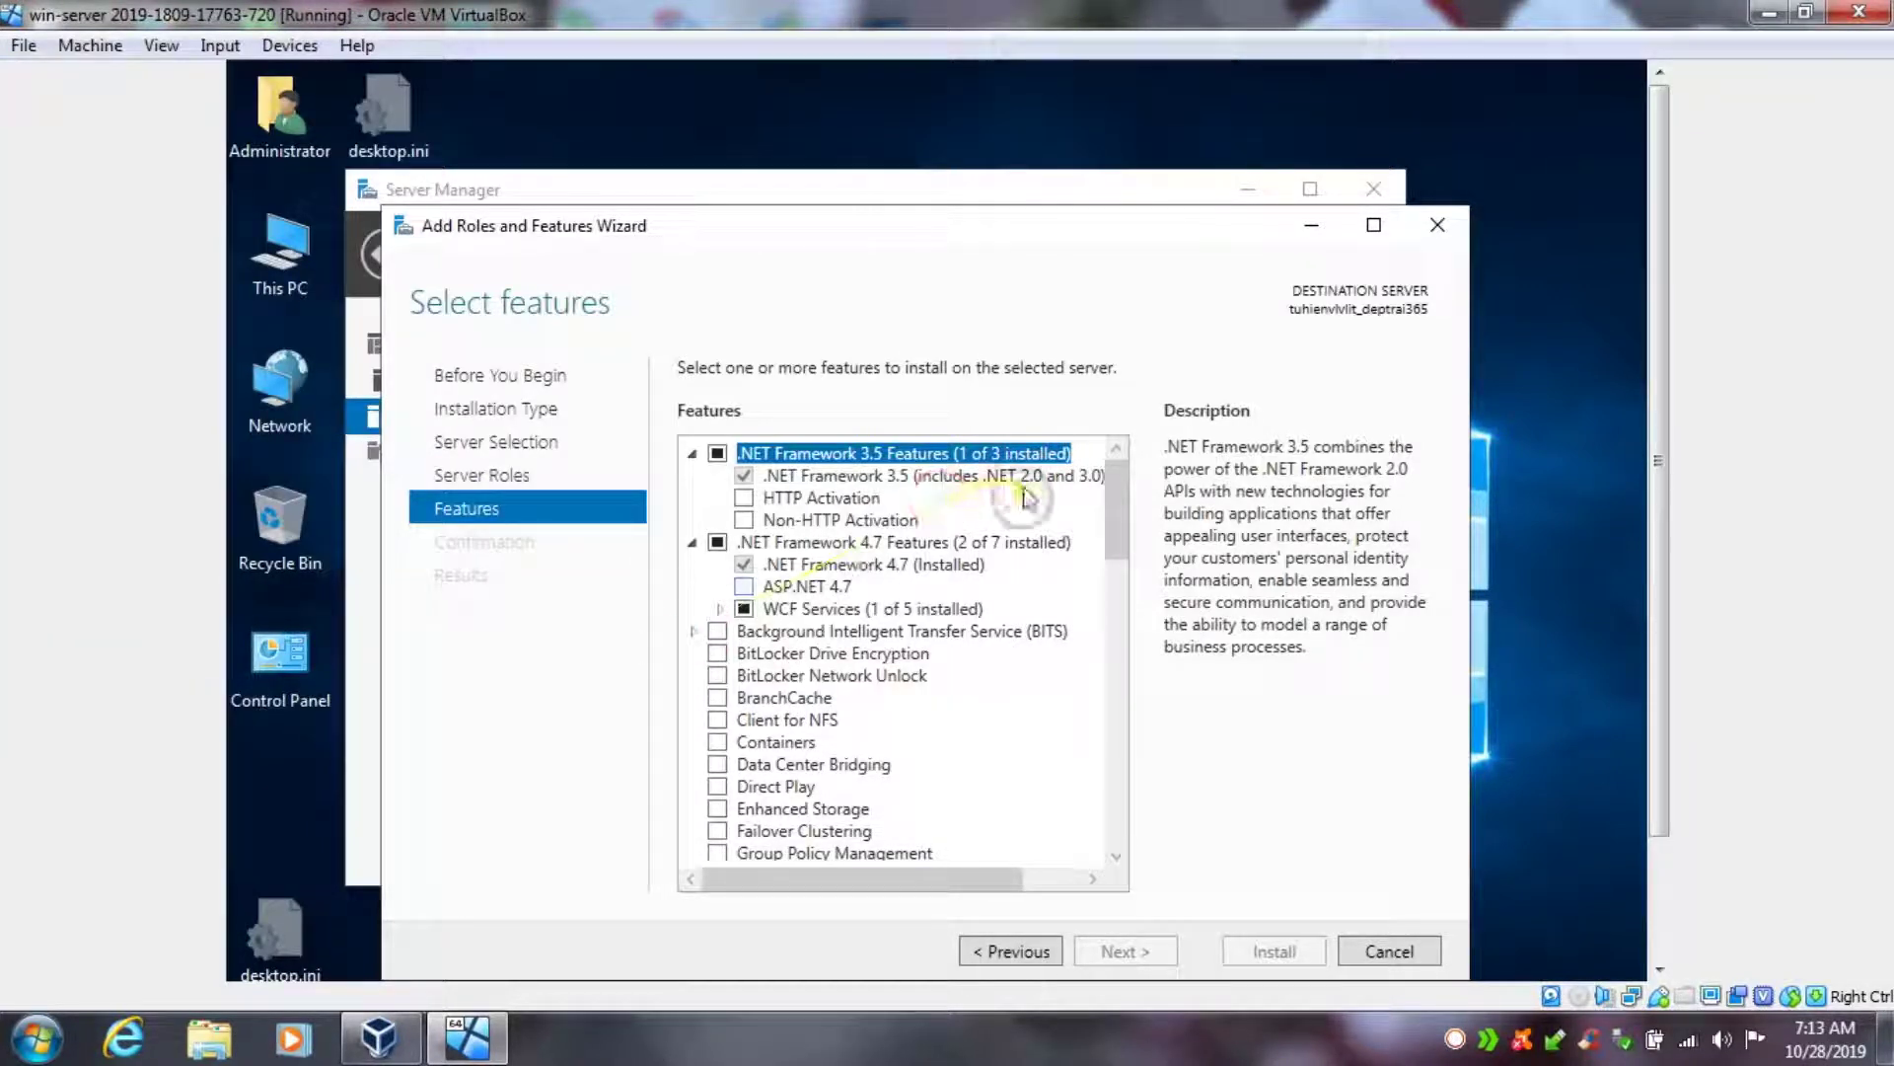
Scroll the features list and expand, then collapse, the Windows PowerShell group
click(448, 543)
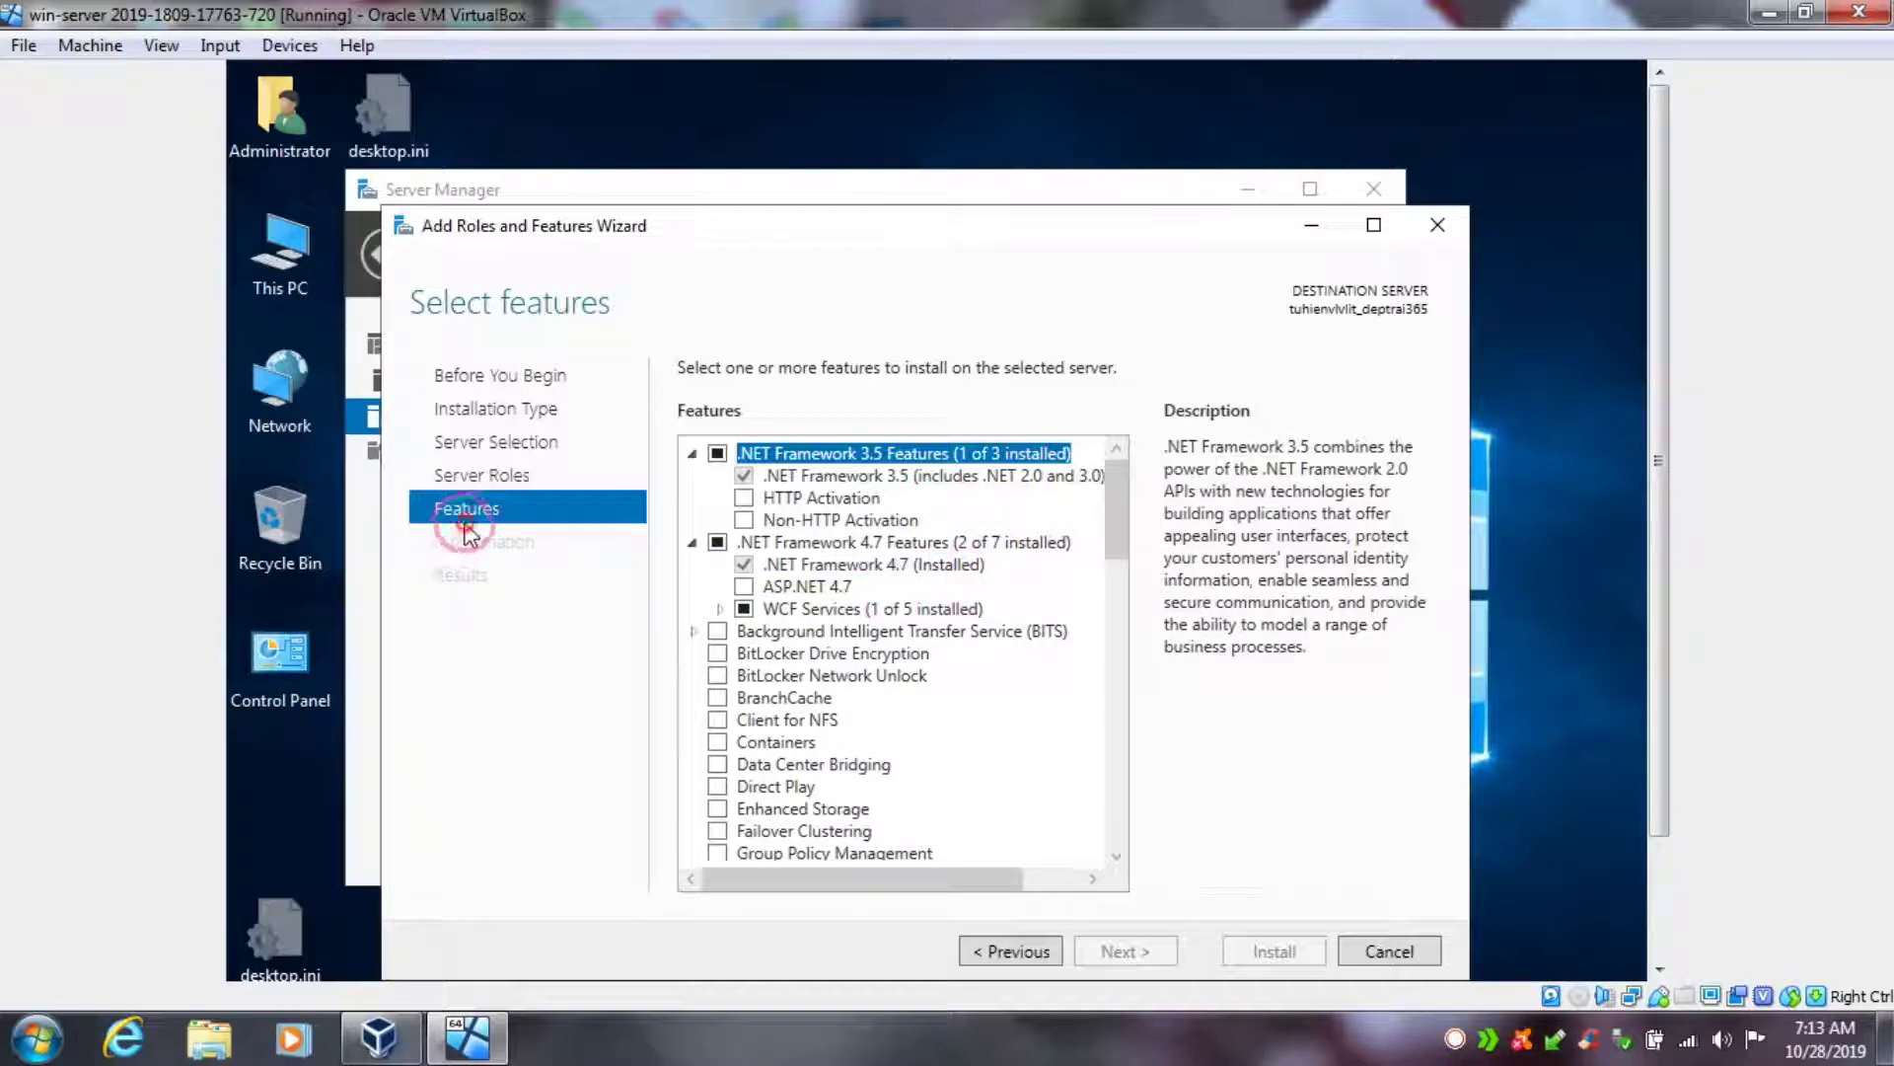
click(1120, 954)
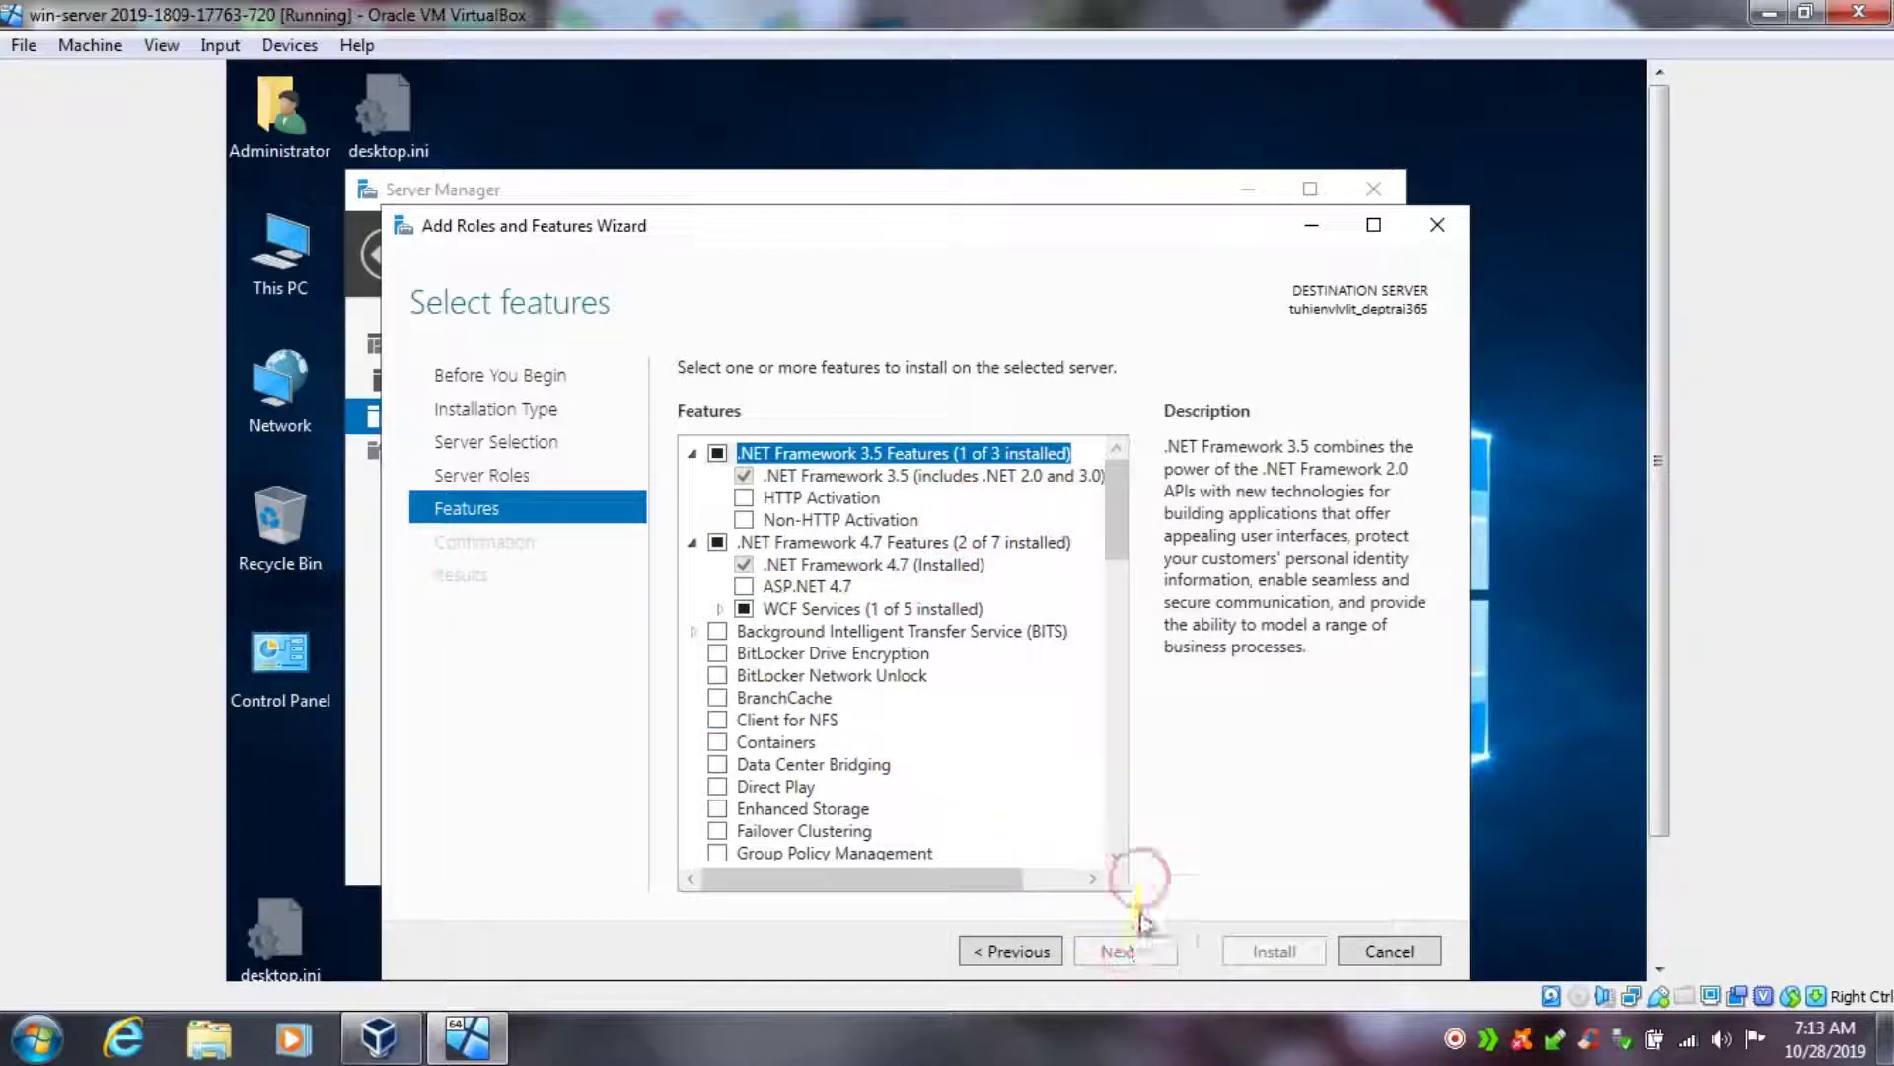
scroll(1125, 572, down, 1)
drag(1129, 567, 1127, 776)
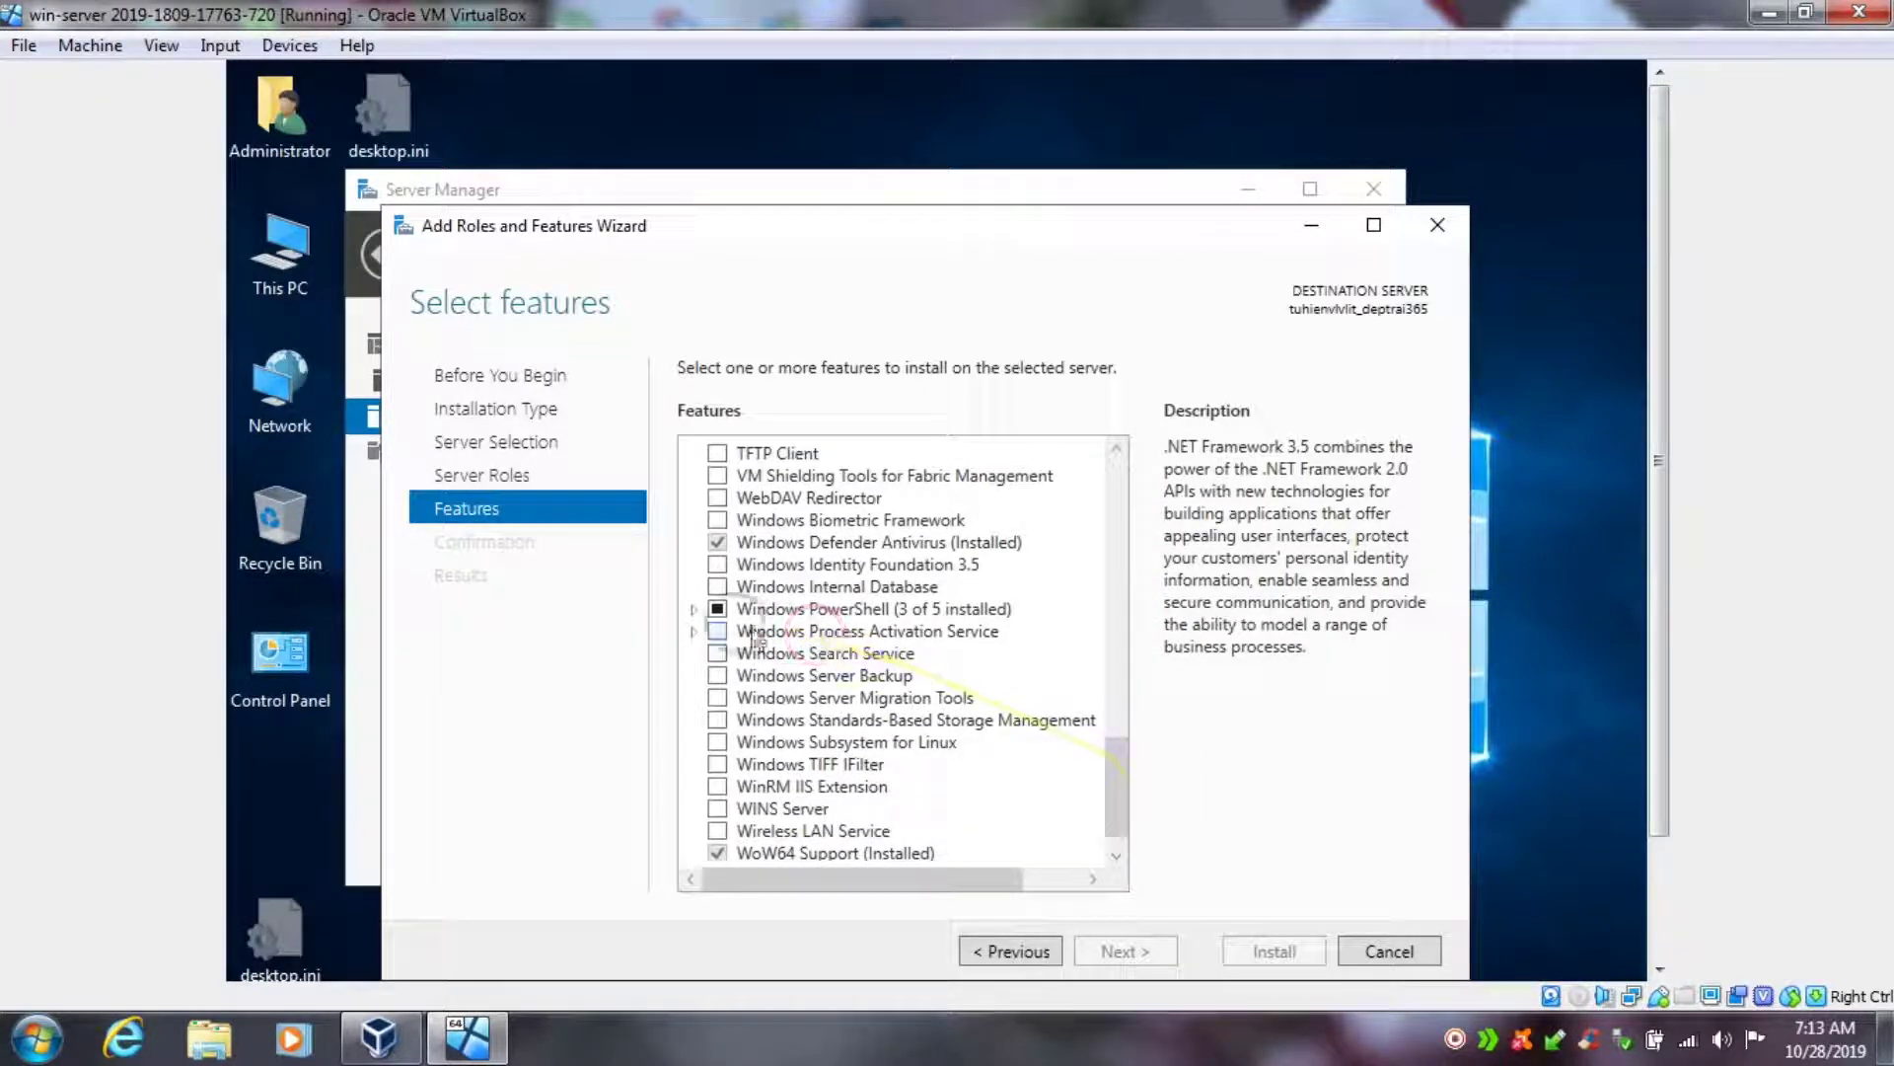
click(703, 614)
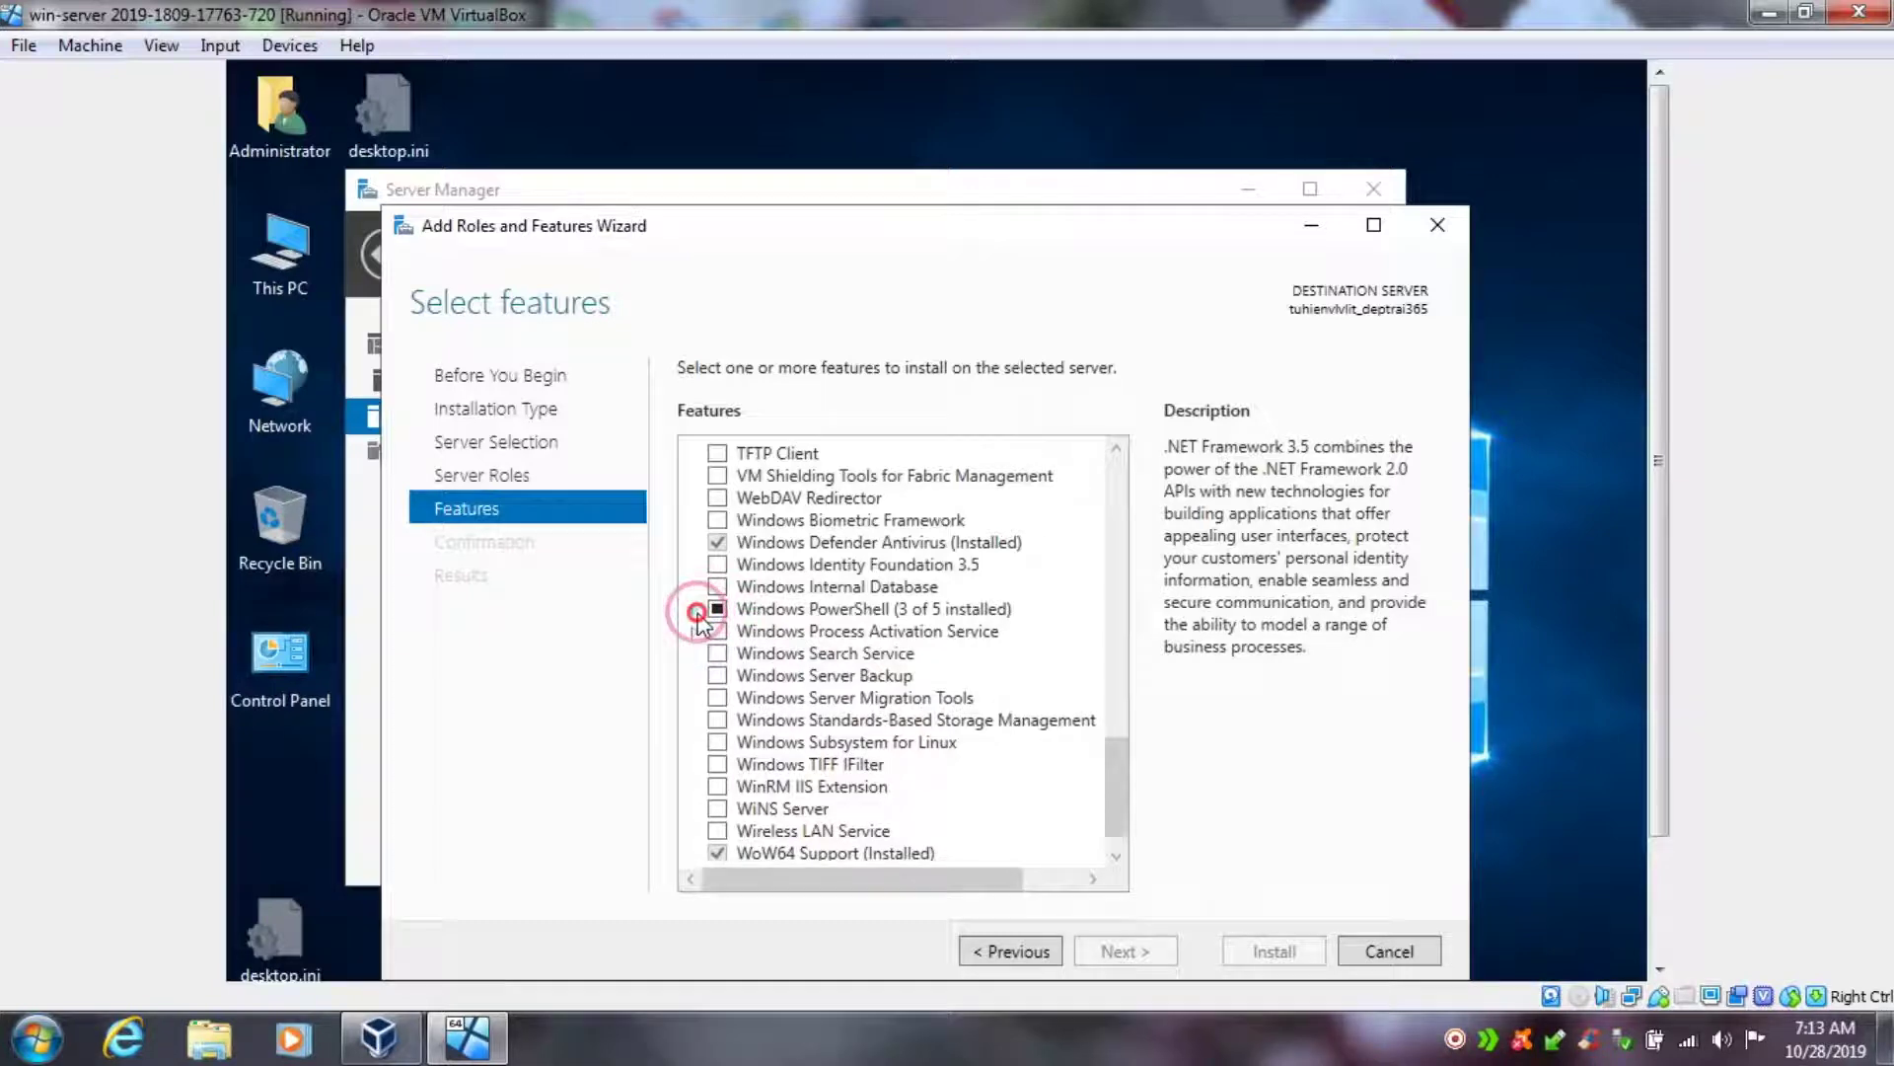
click(696, 612)
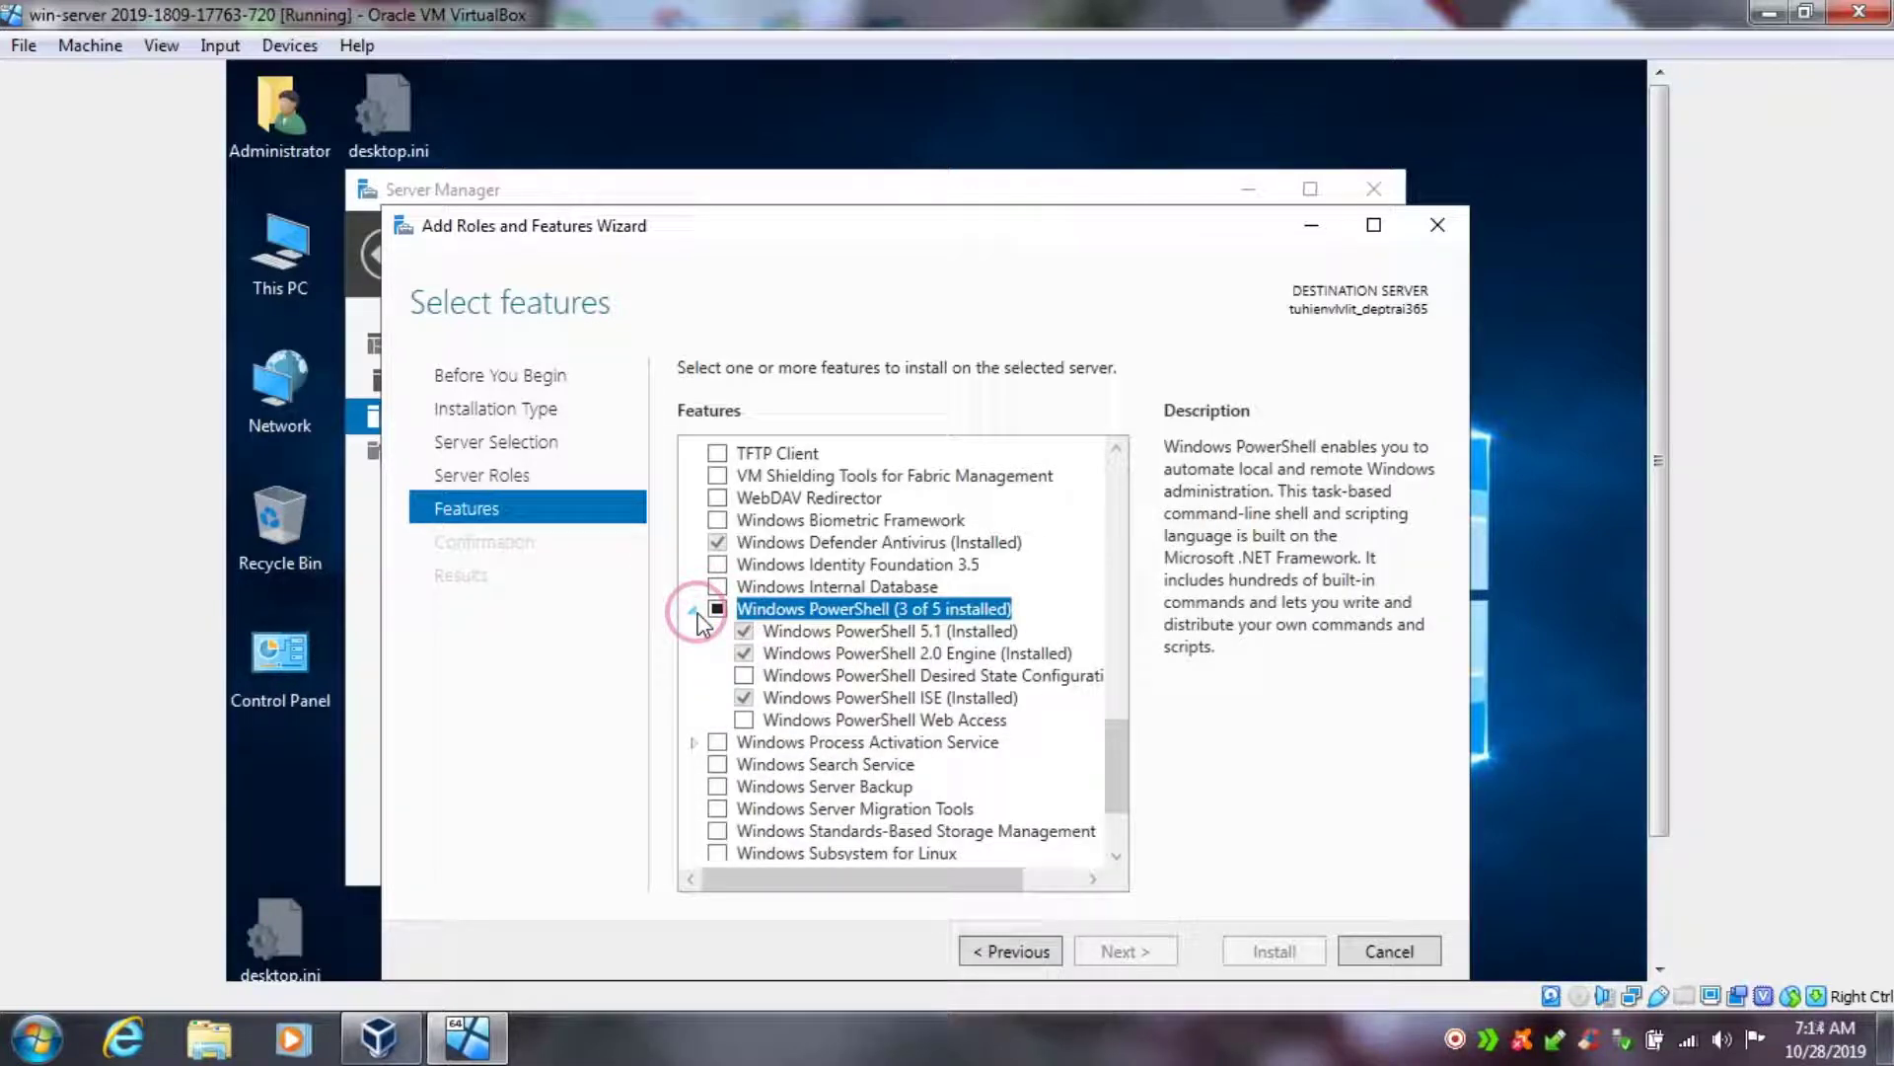
click(695, 611)
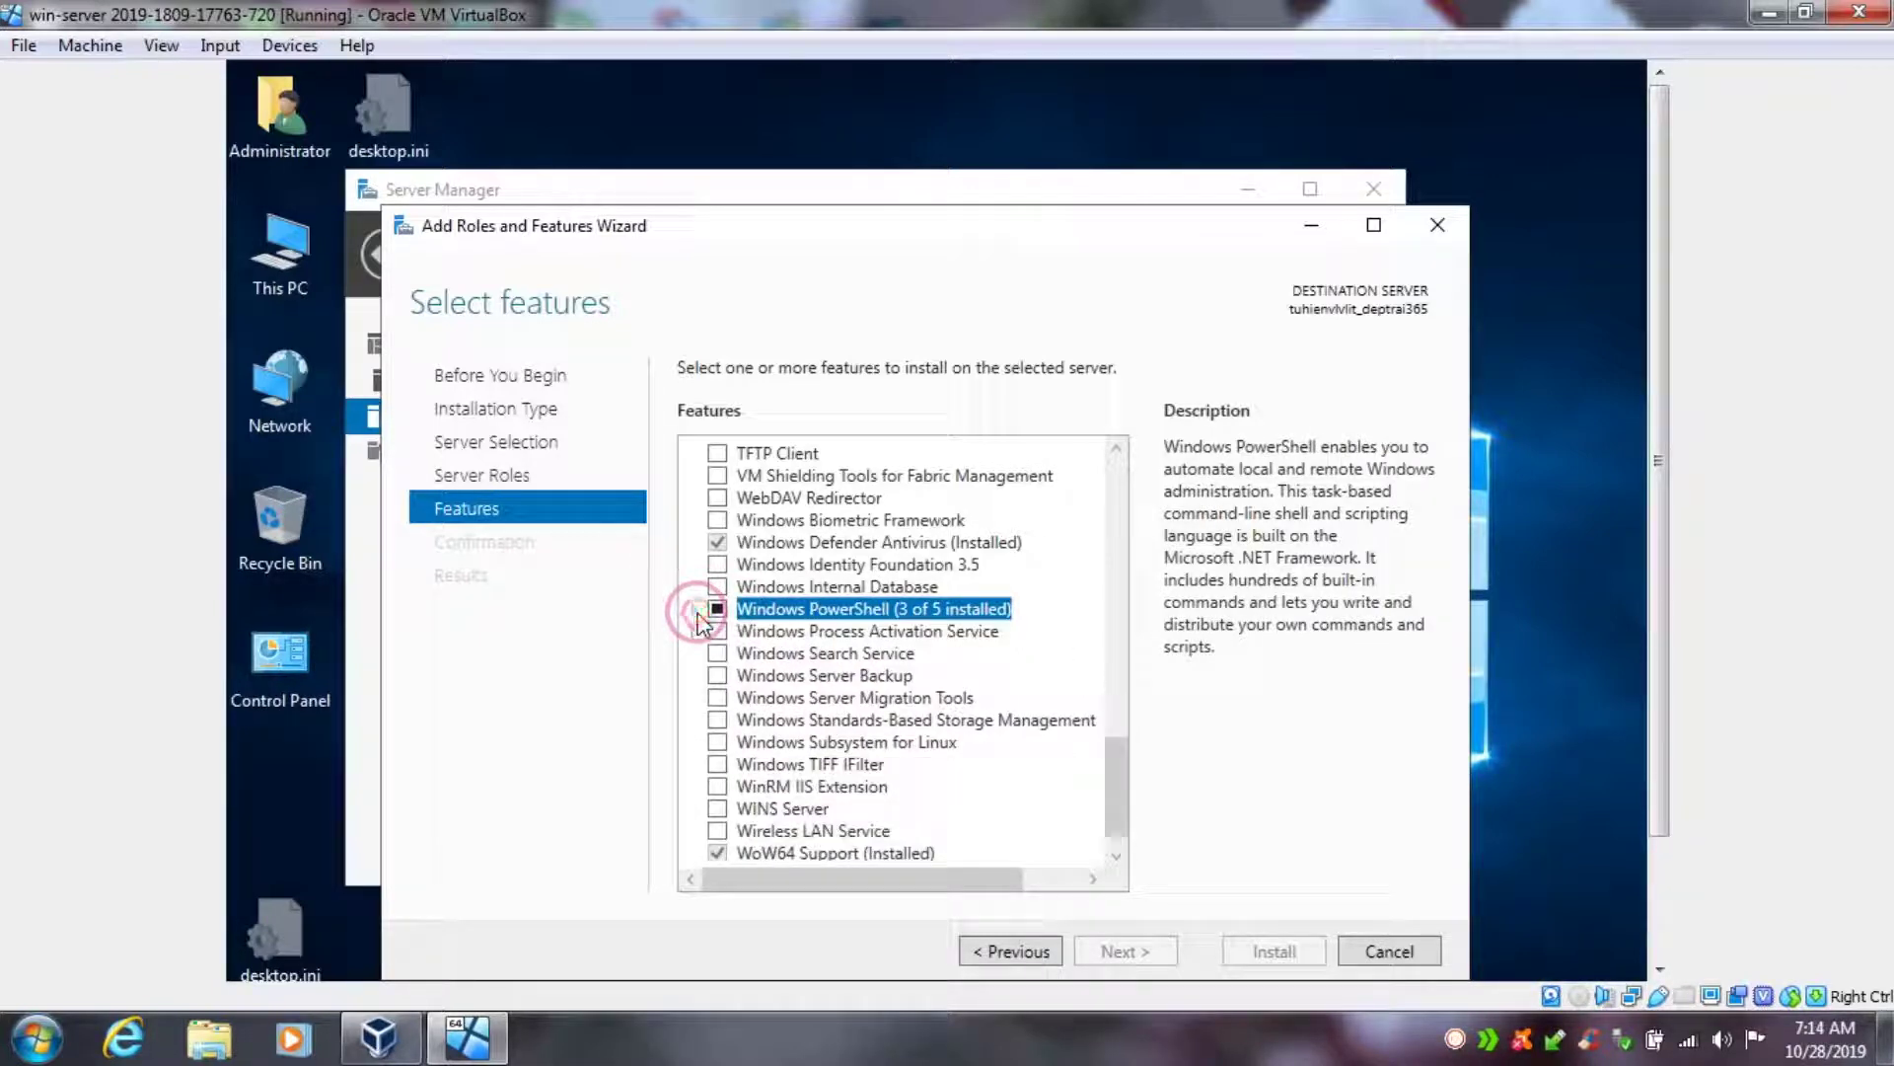
click(699, 584)
scroll(699, 584, up, 7)
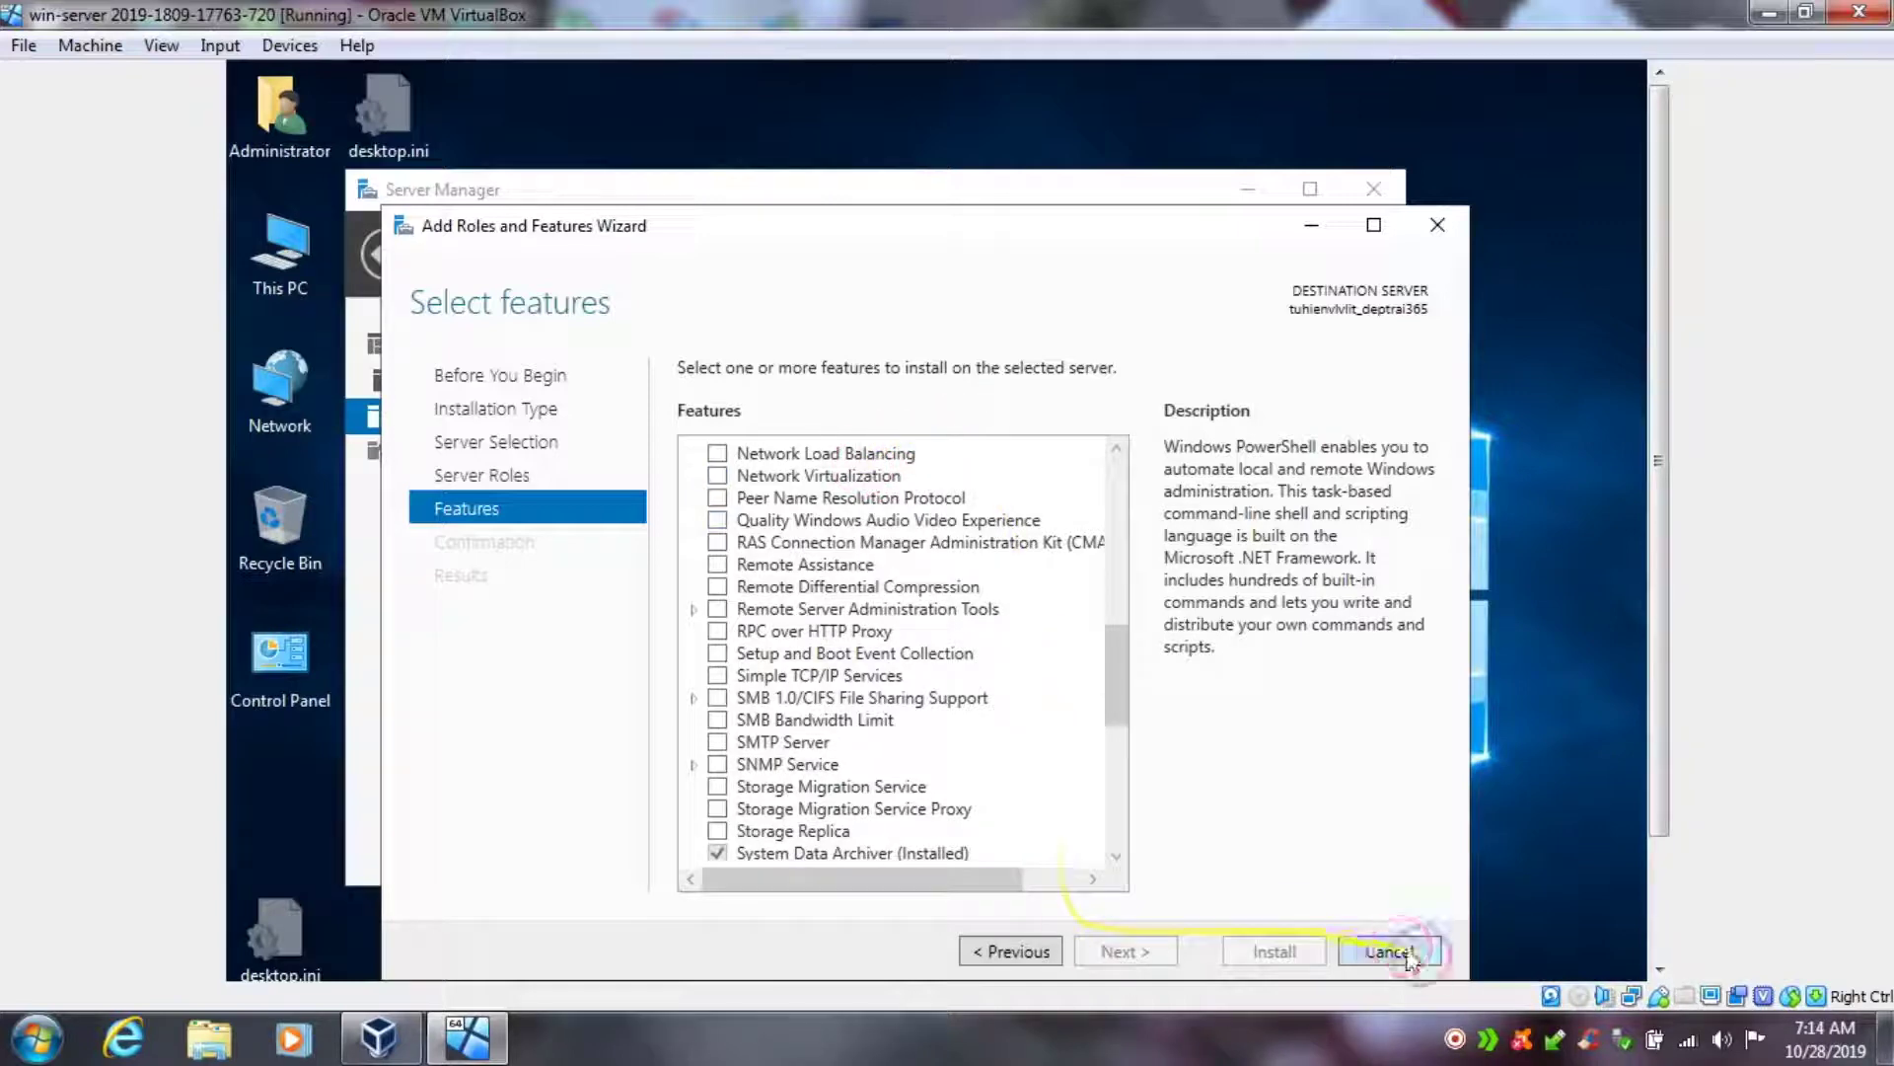
Close the wizard and Server Manager, then open the Start menu with navigation labels expanded
click(1436, 224)
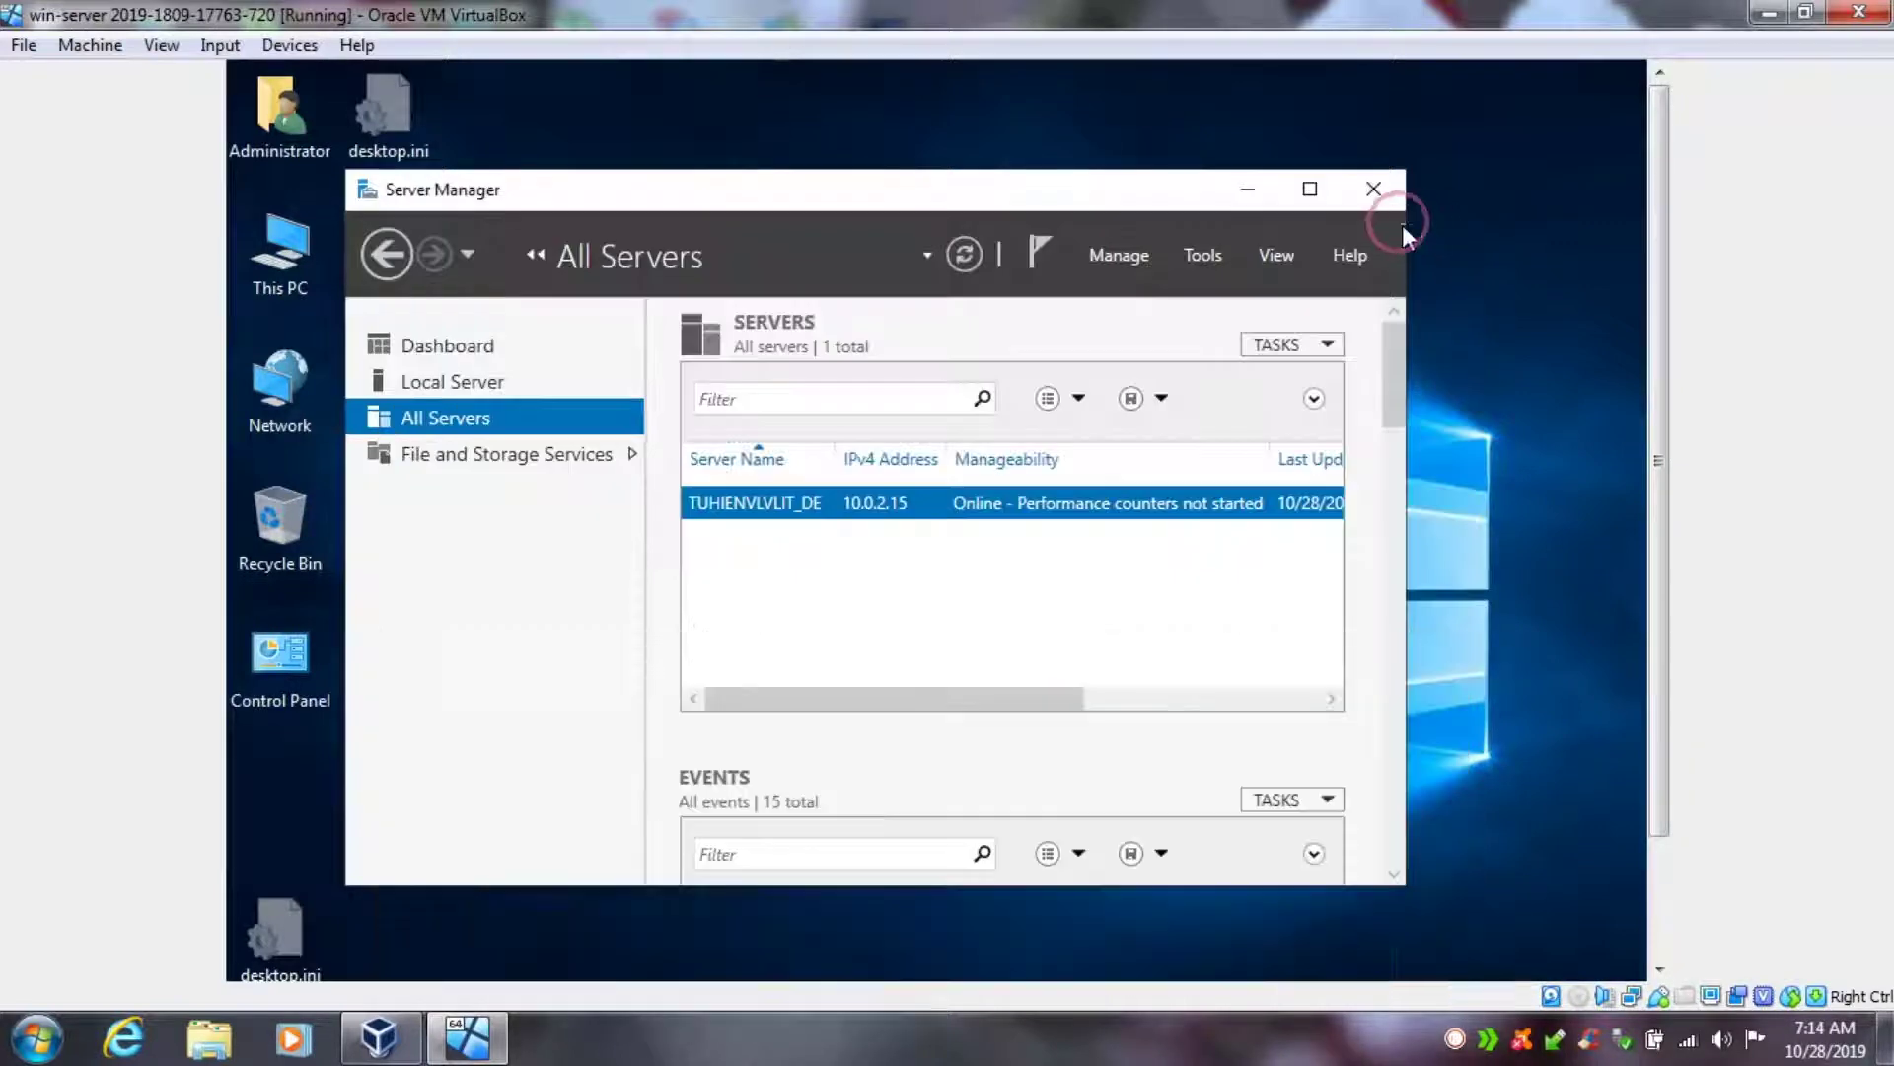
click(1377, 197)
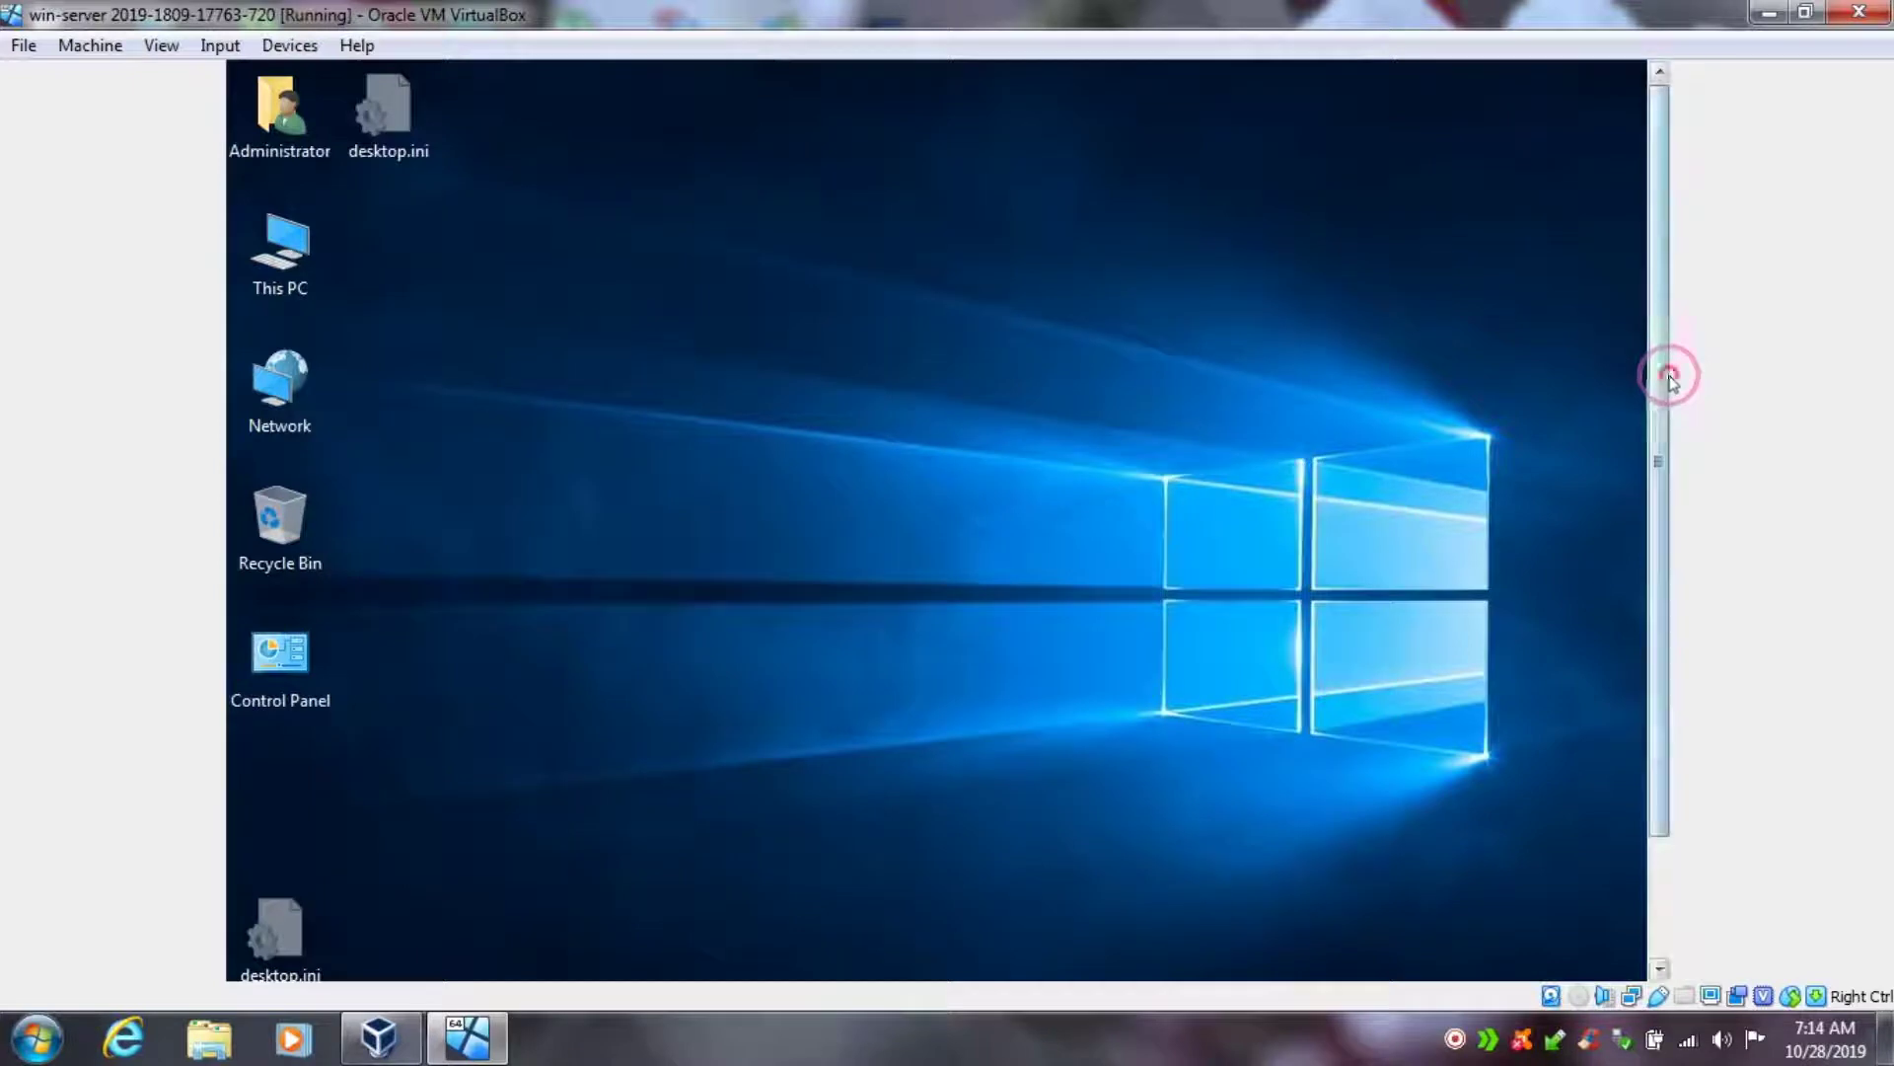
drag(1669, 375, 1650, 636)
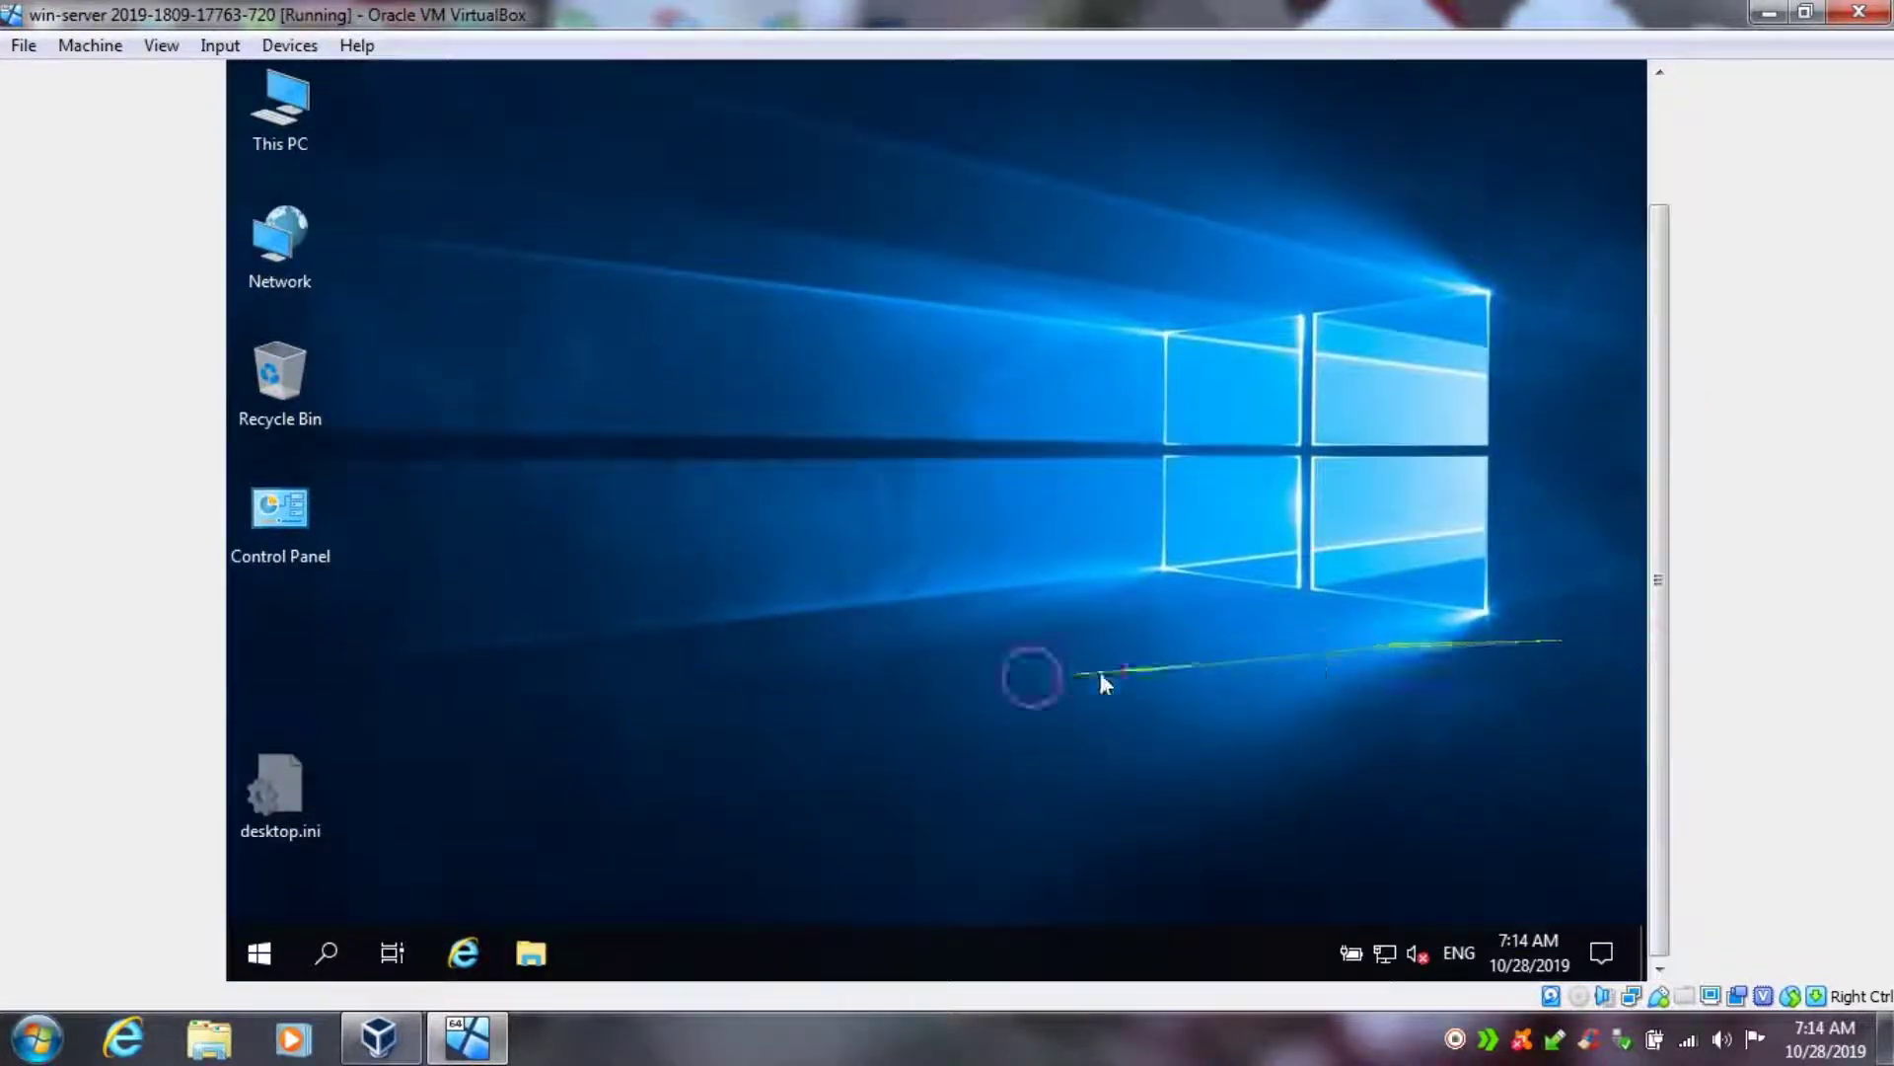
click(276, 950)
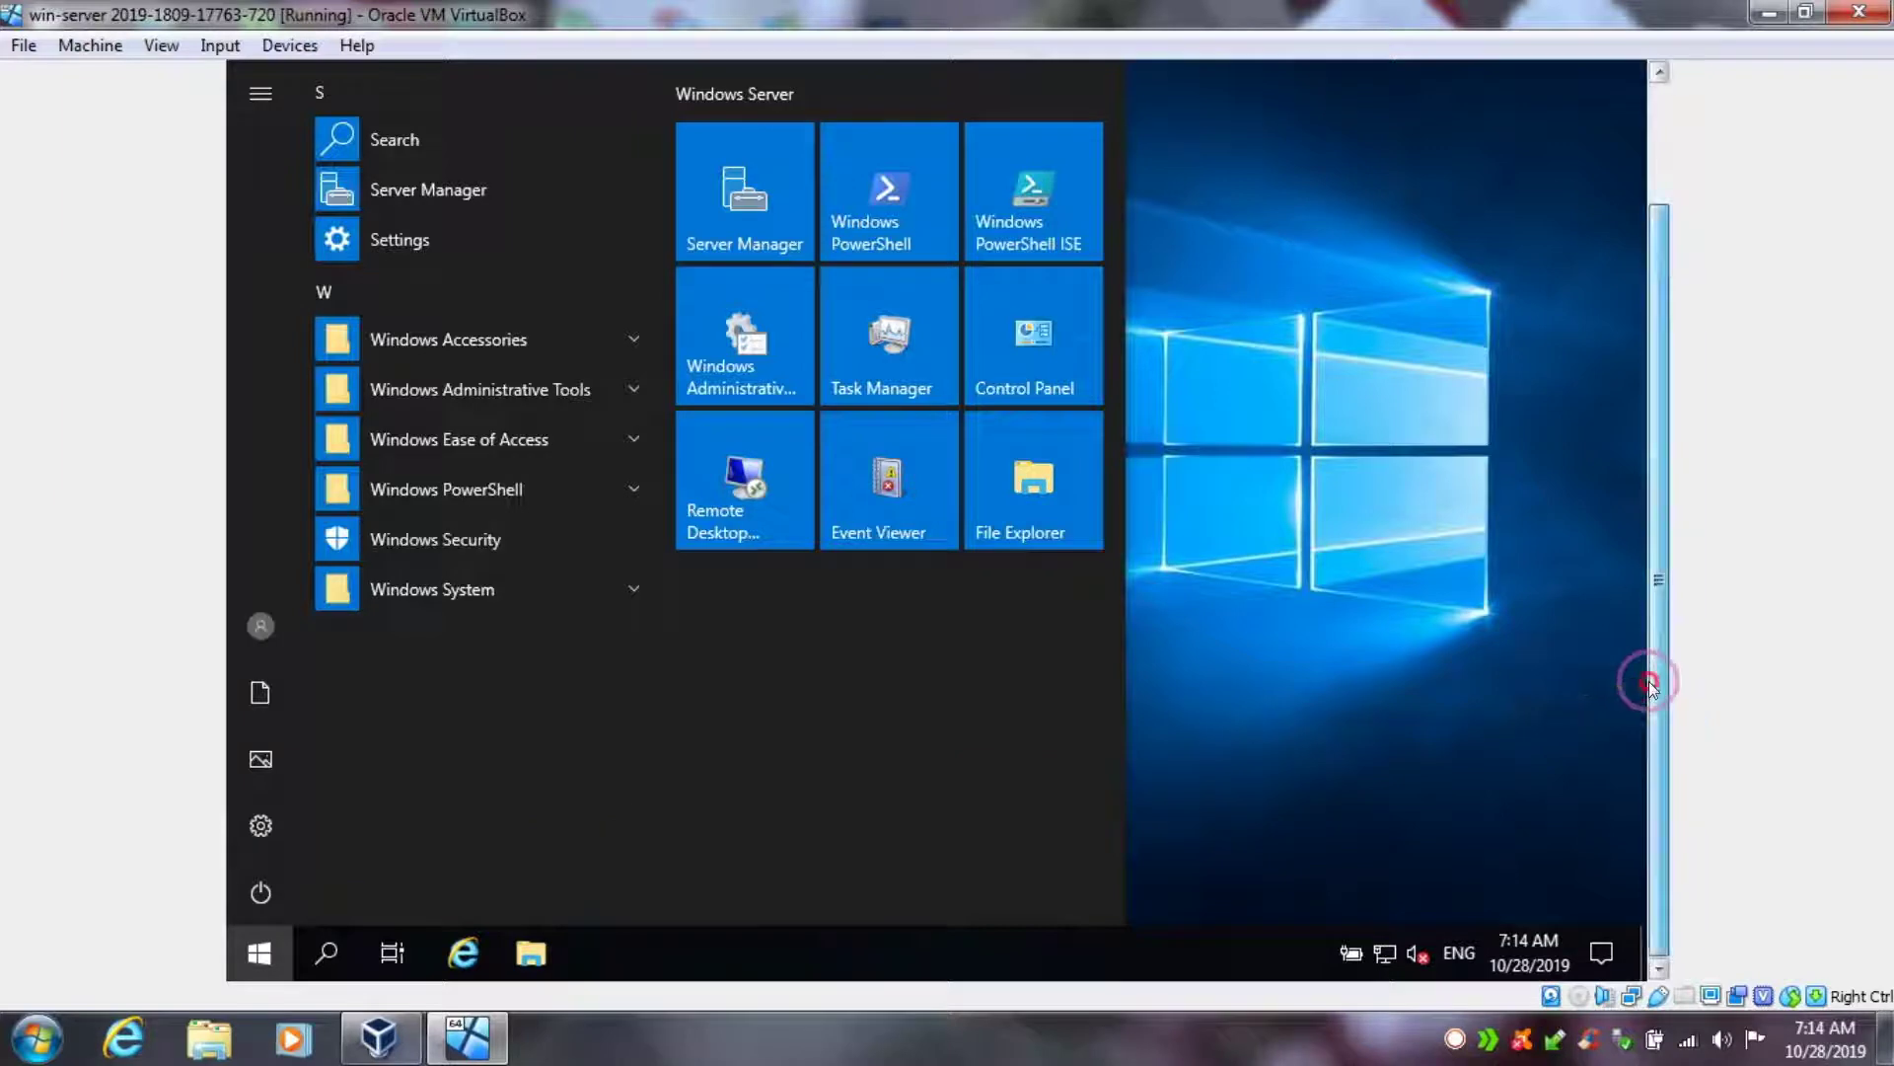
drag(1649, 681, 1658, 572)
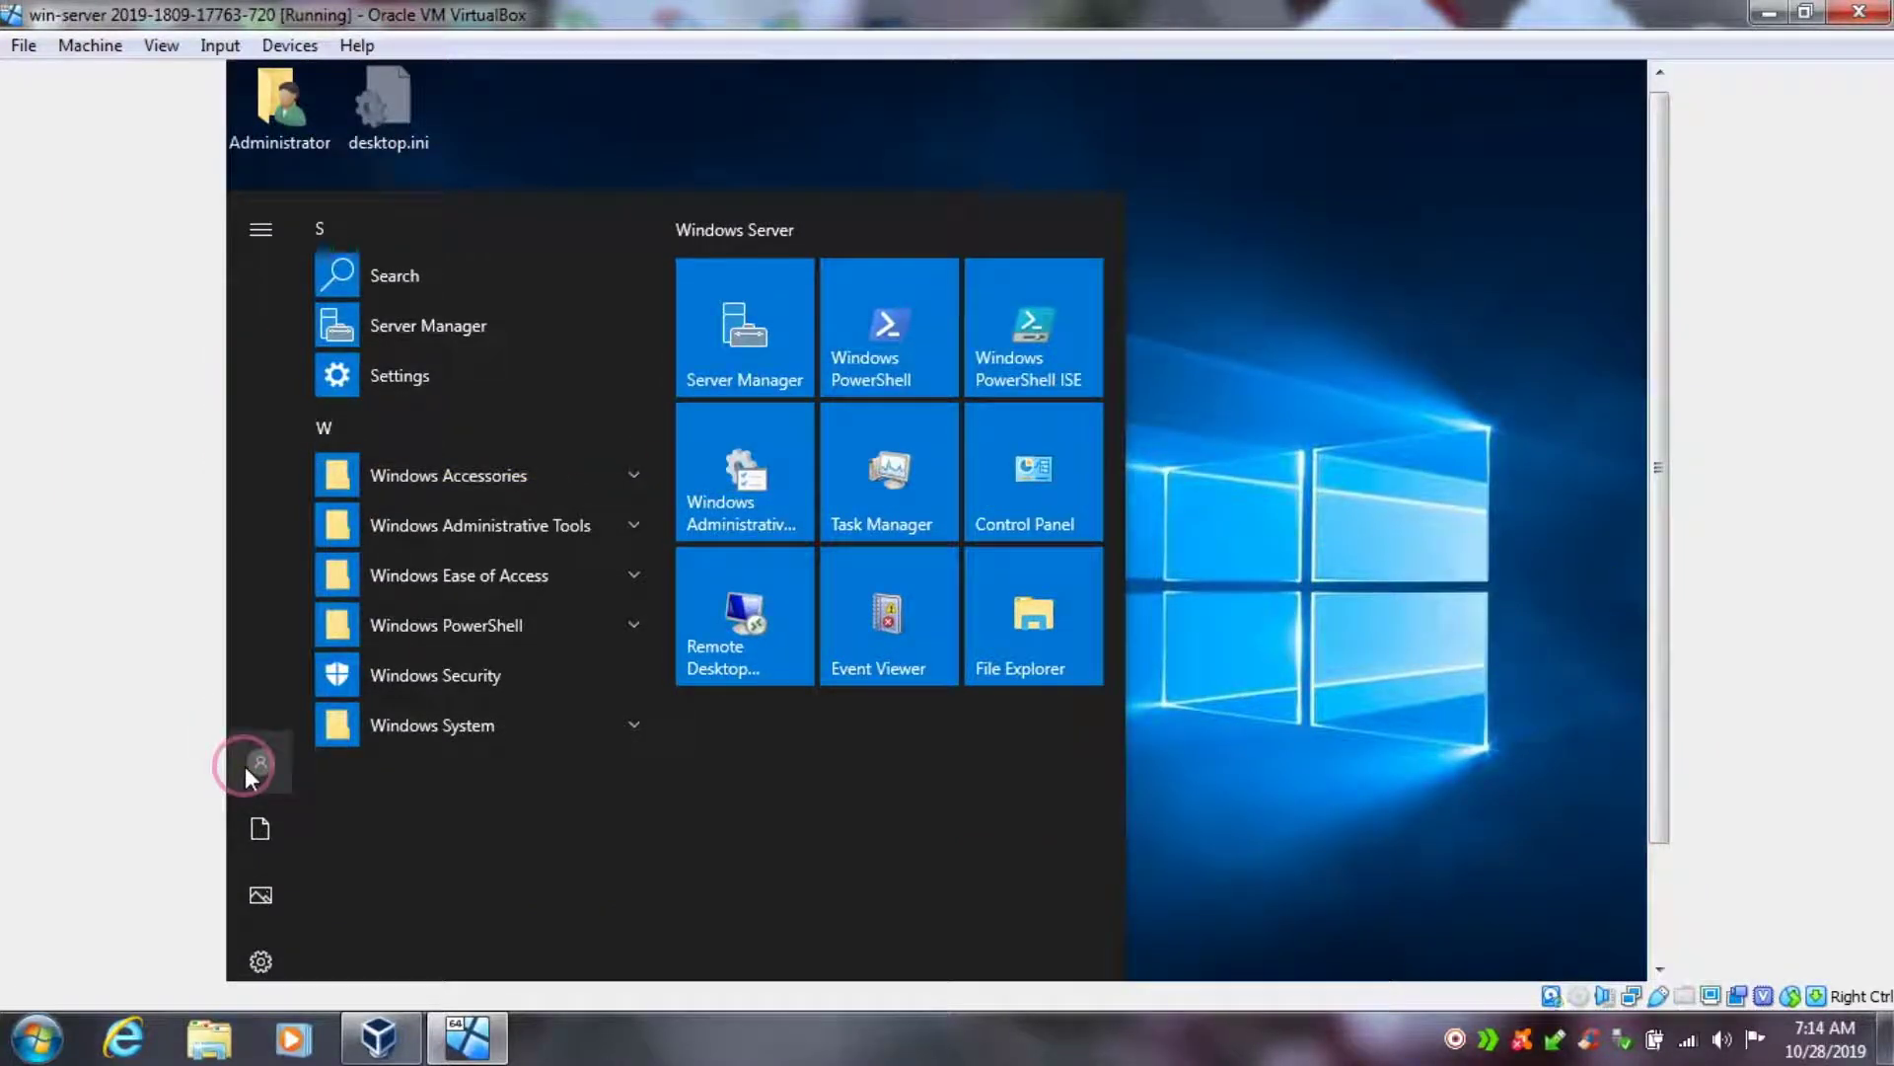
click(251, 225)
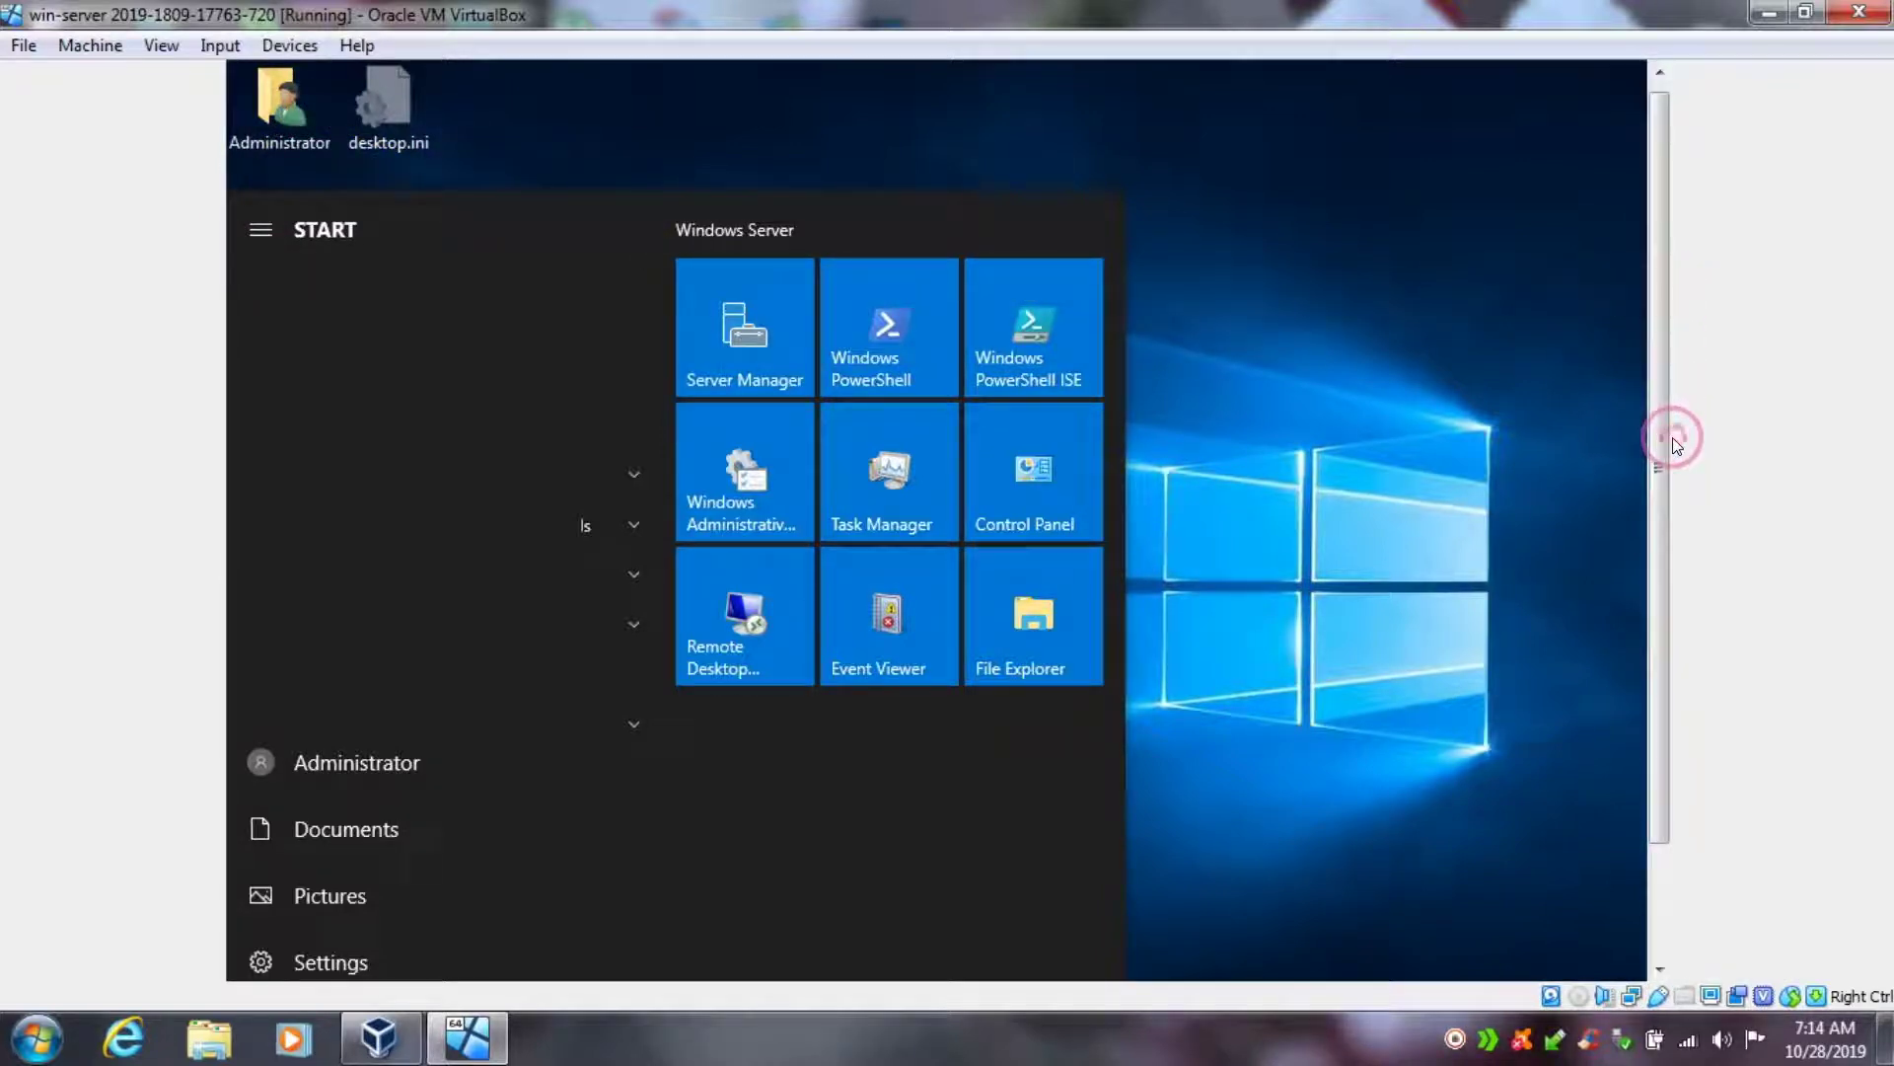
drag(1673, 436, 1633, 360)
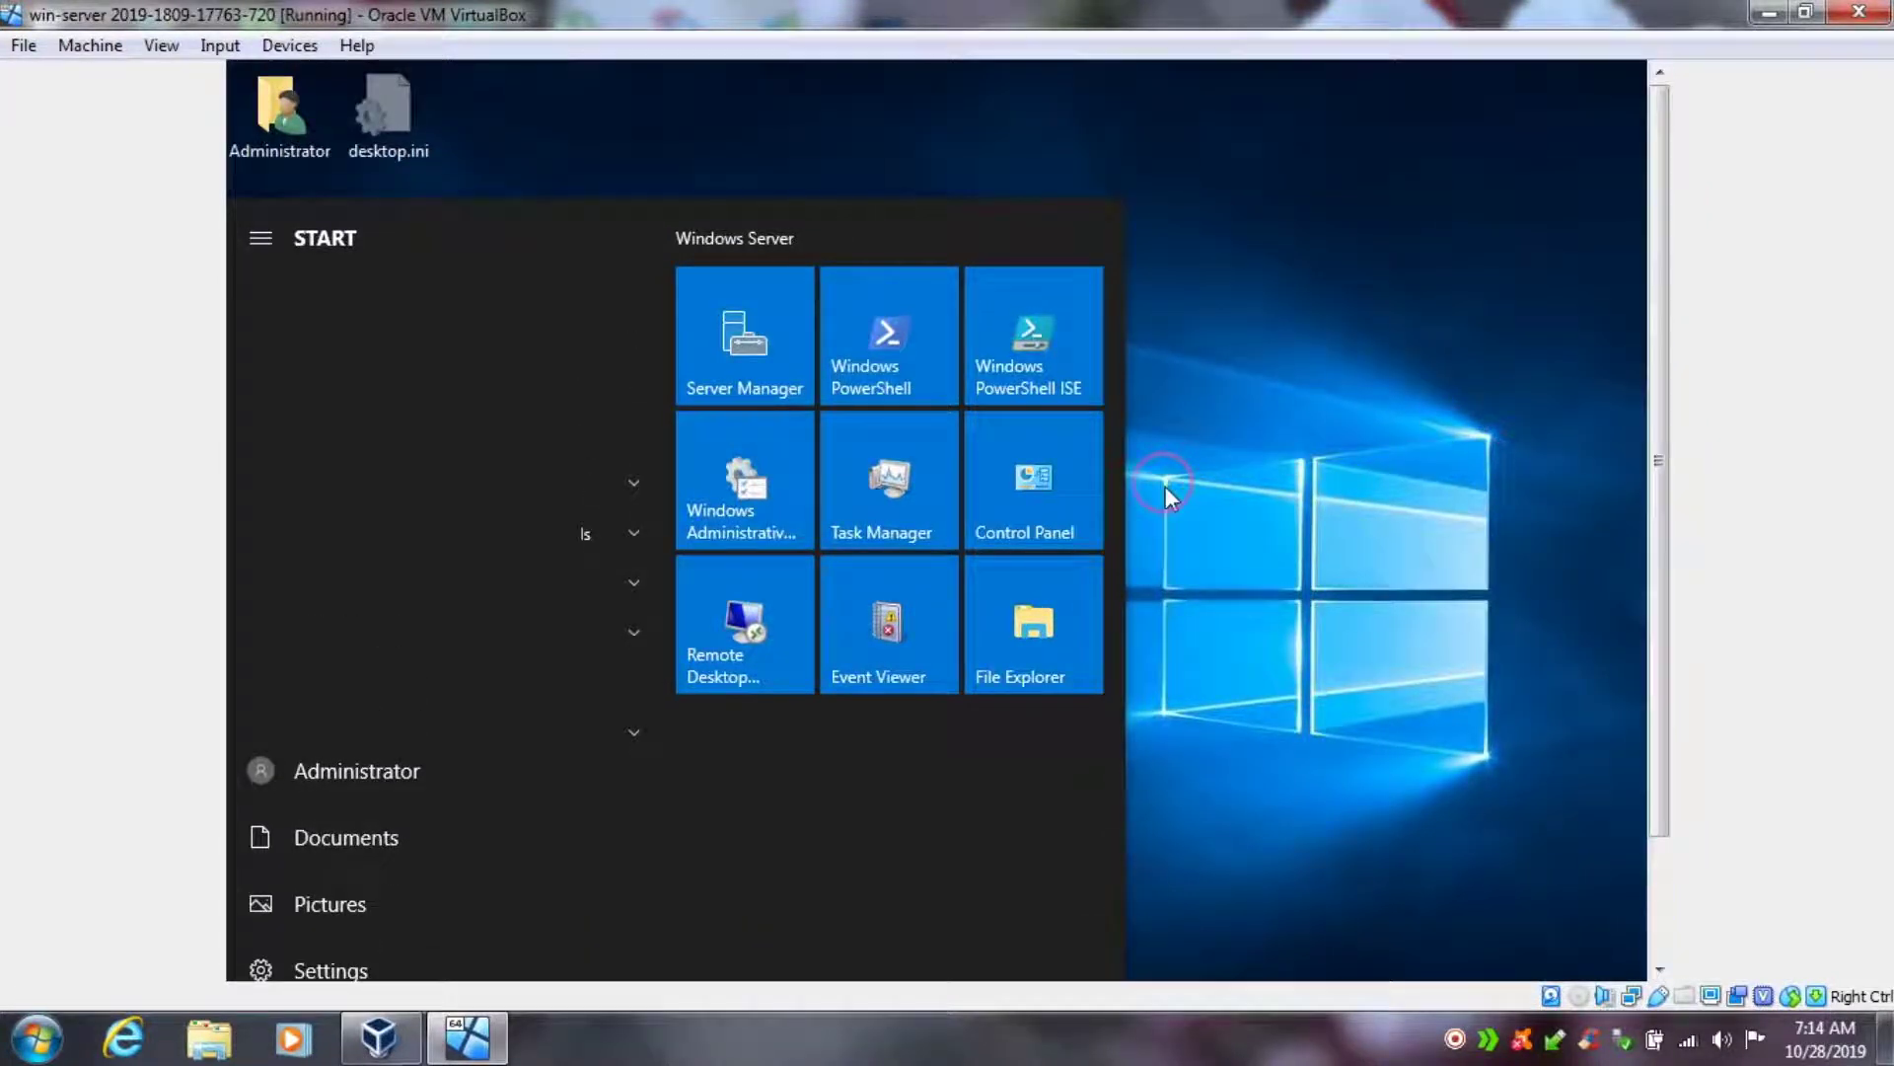
Take a second Host+E screenshot of the Start menu and save it to the host Desktop
key(ctrl+e)
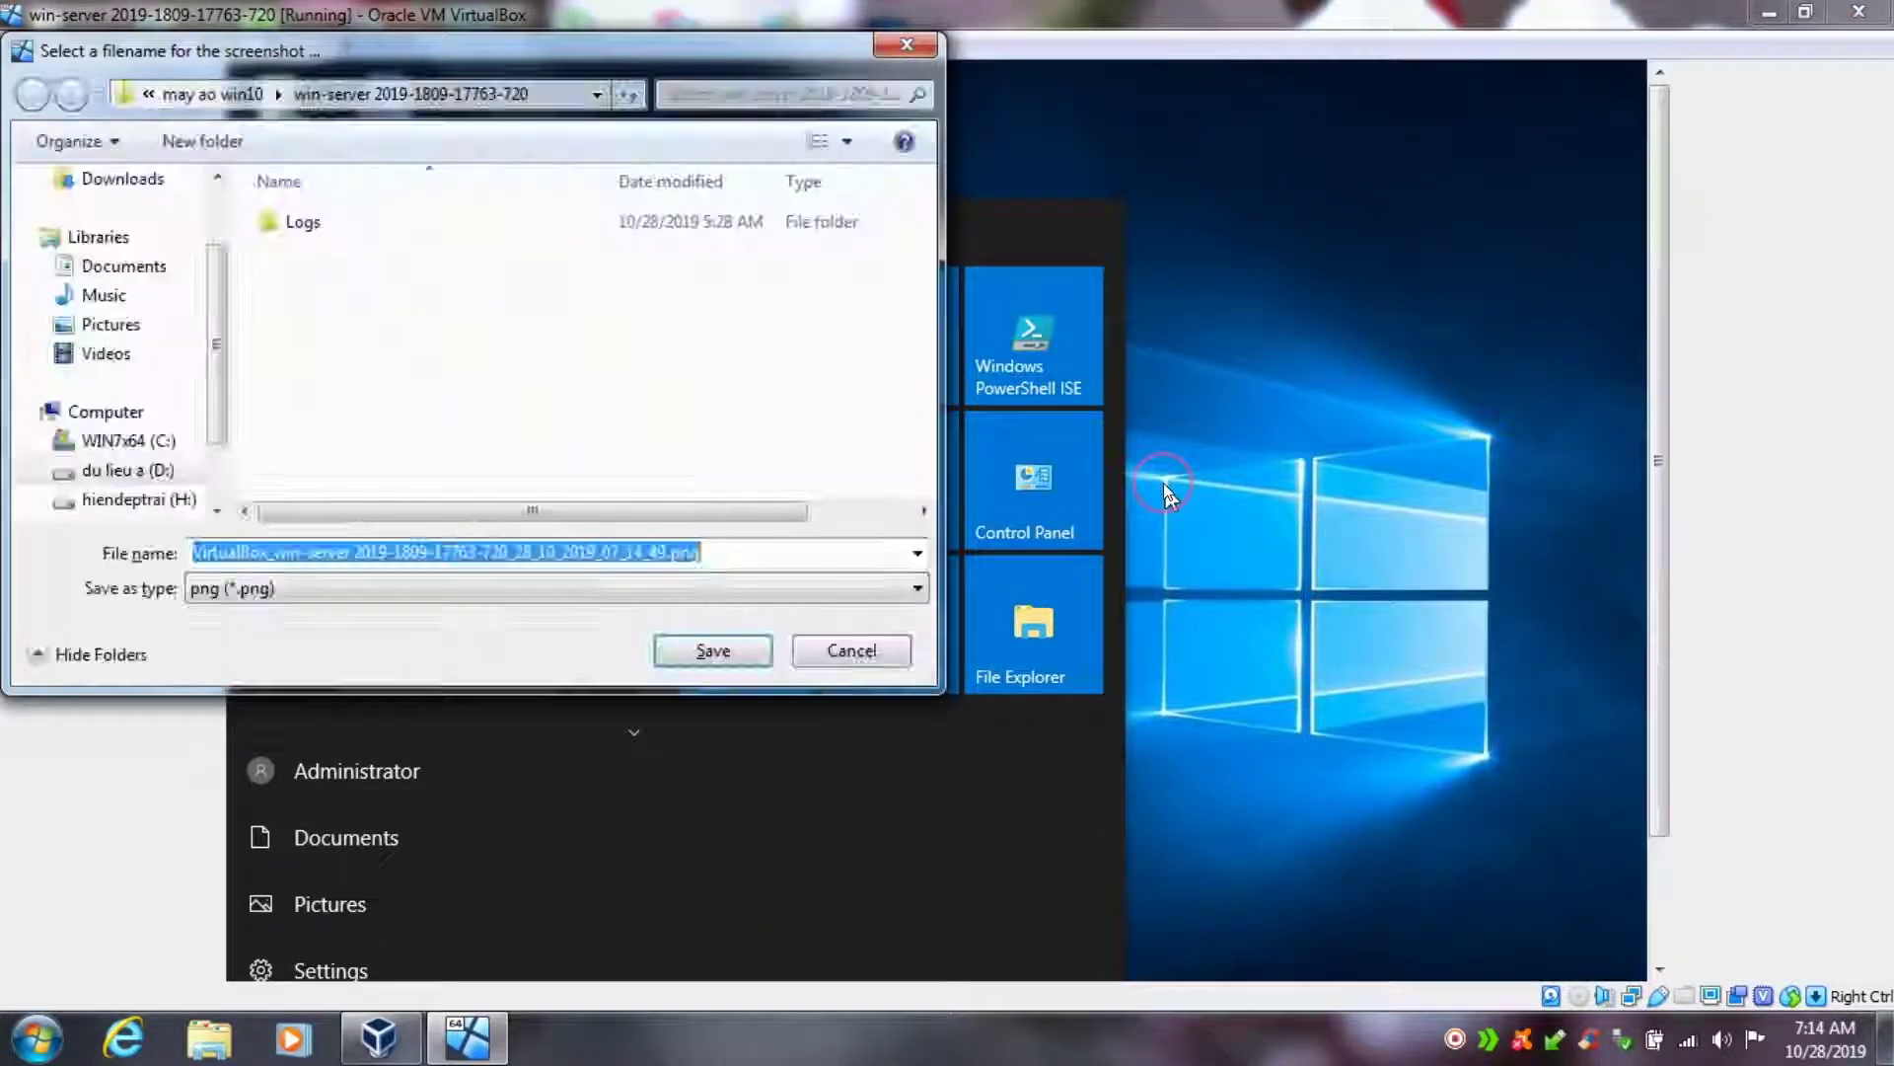
drag(212, 314, 211, 198)
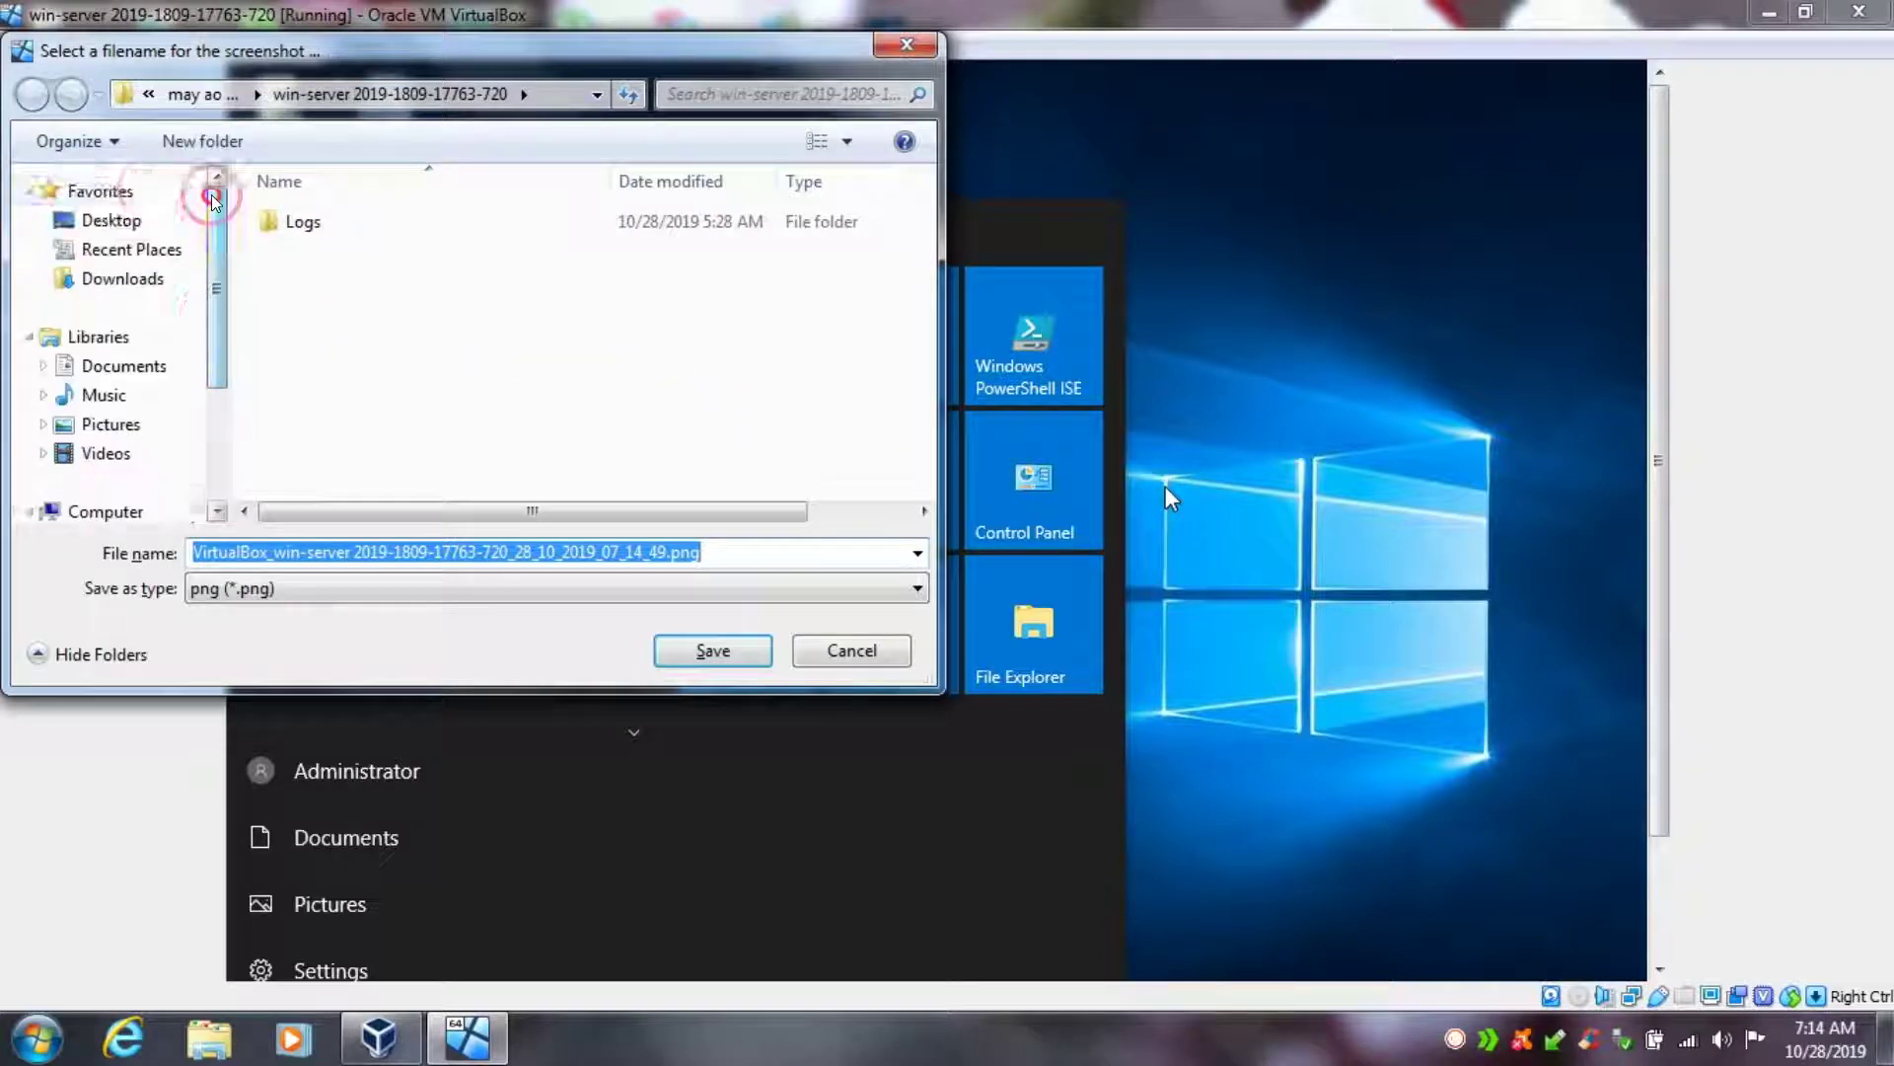
click(111, 220)
click(717, 650)
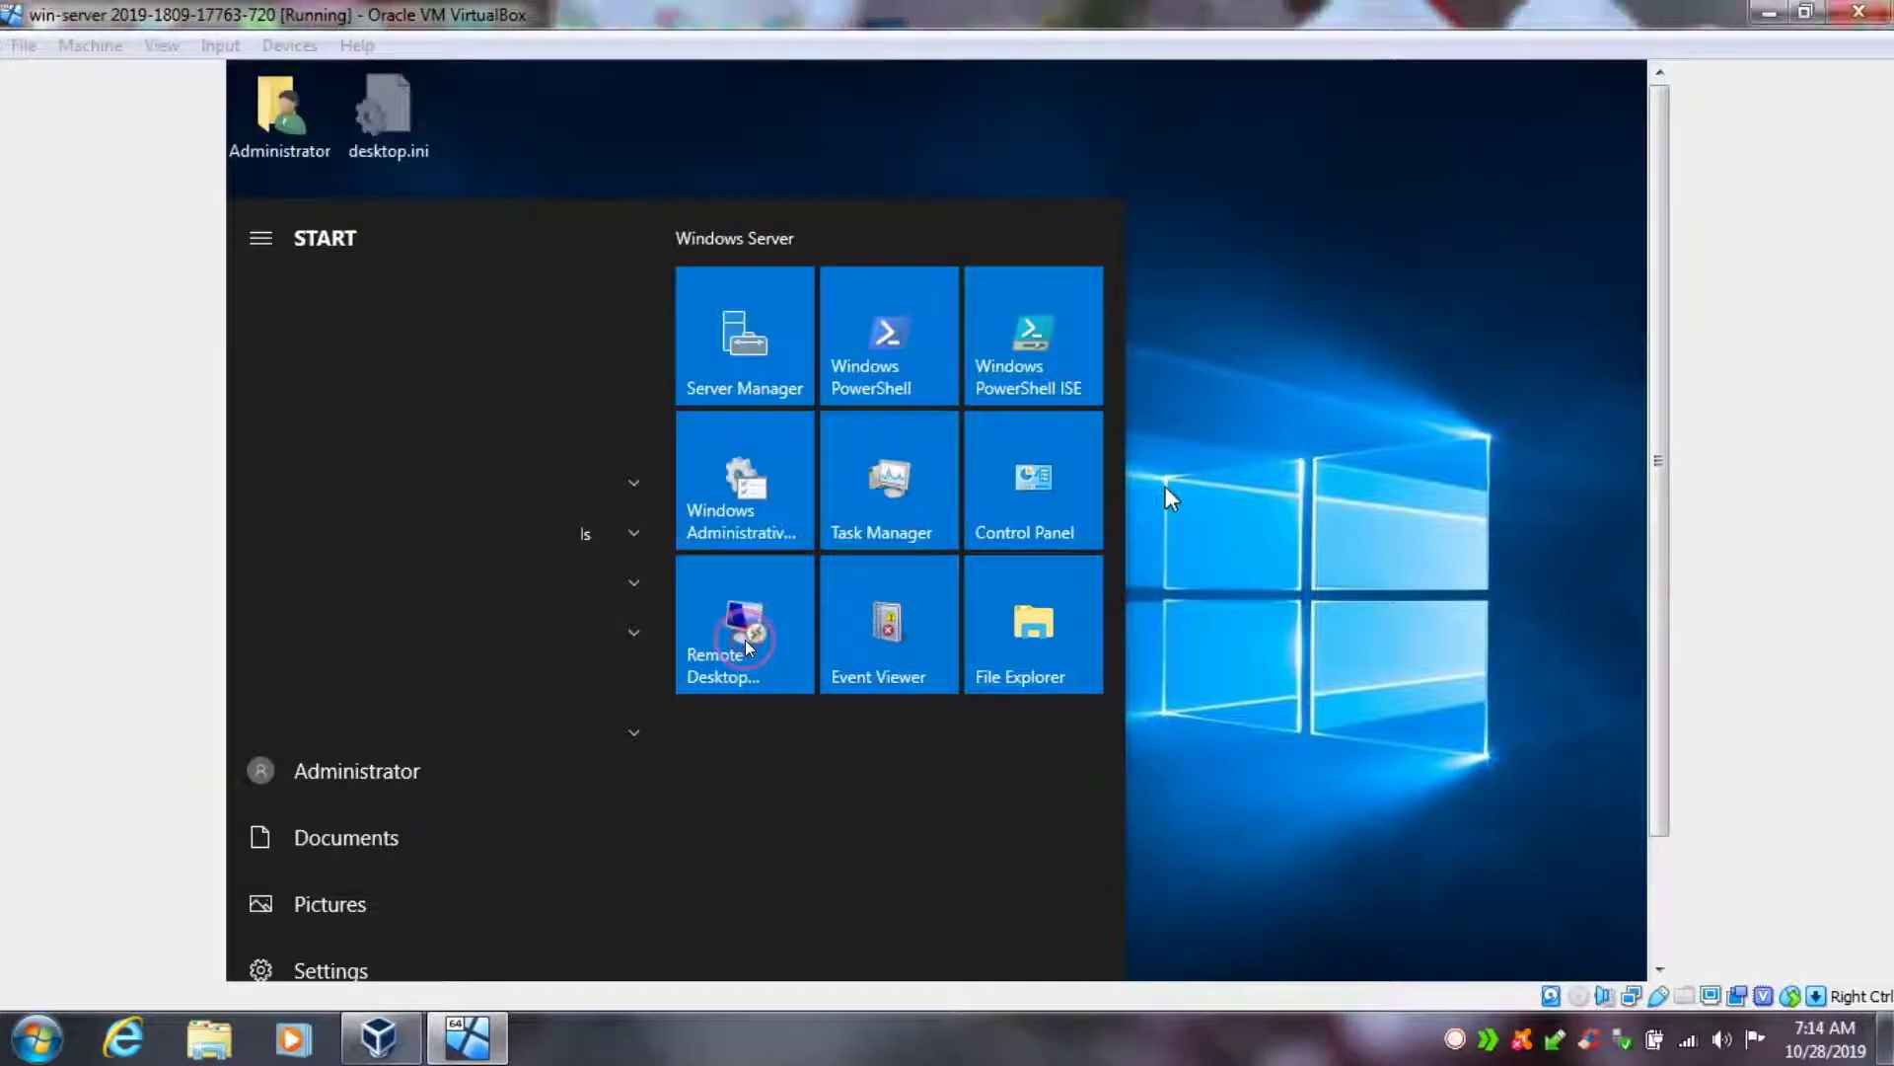
Dismiss the Start menu, then open and close the Administrator folder
click(1487, 501)
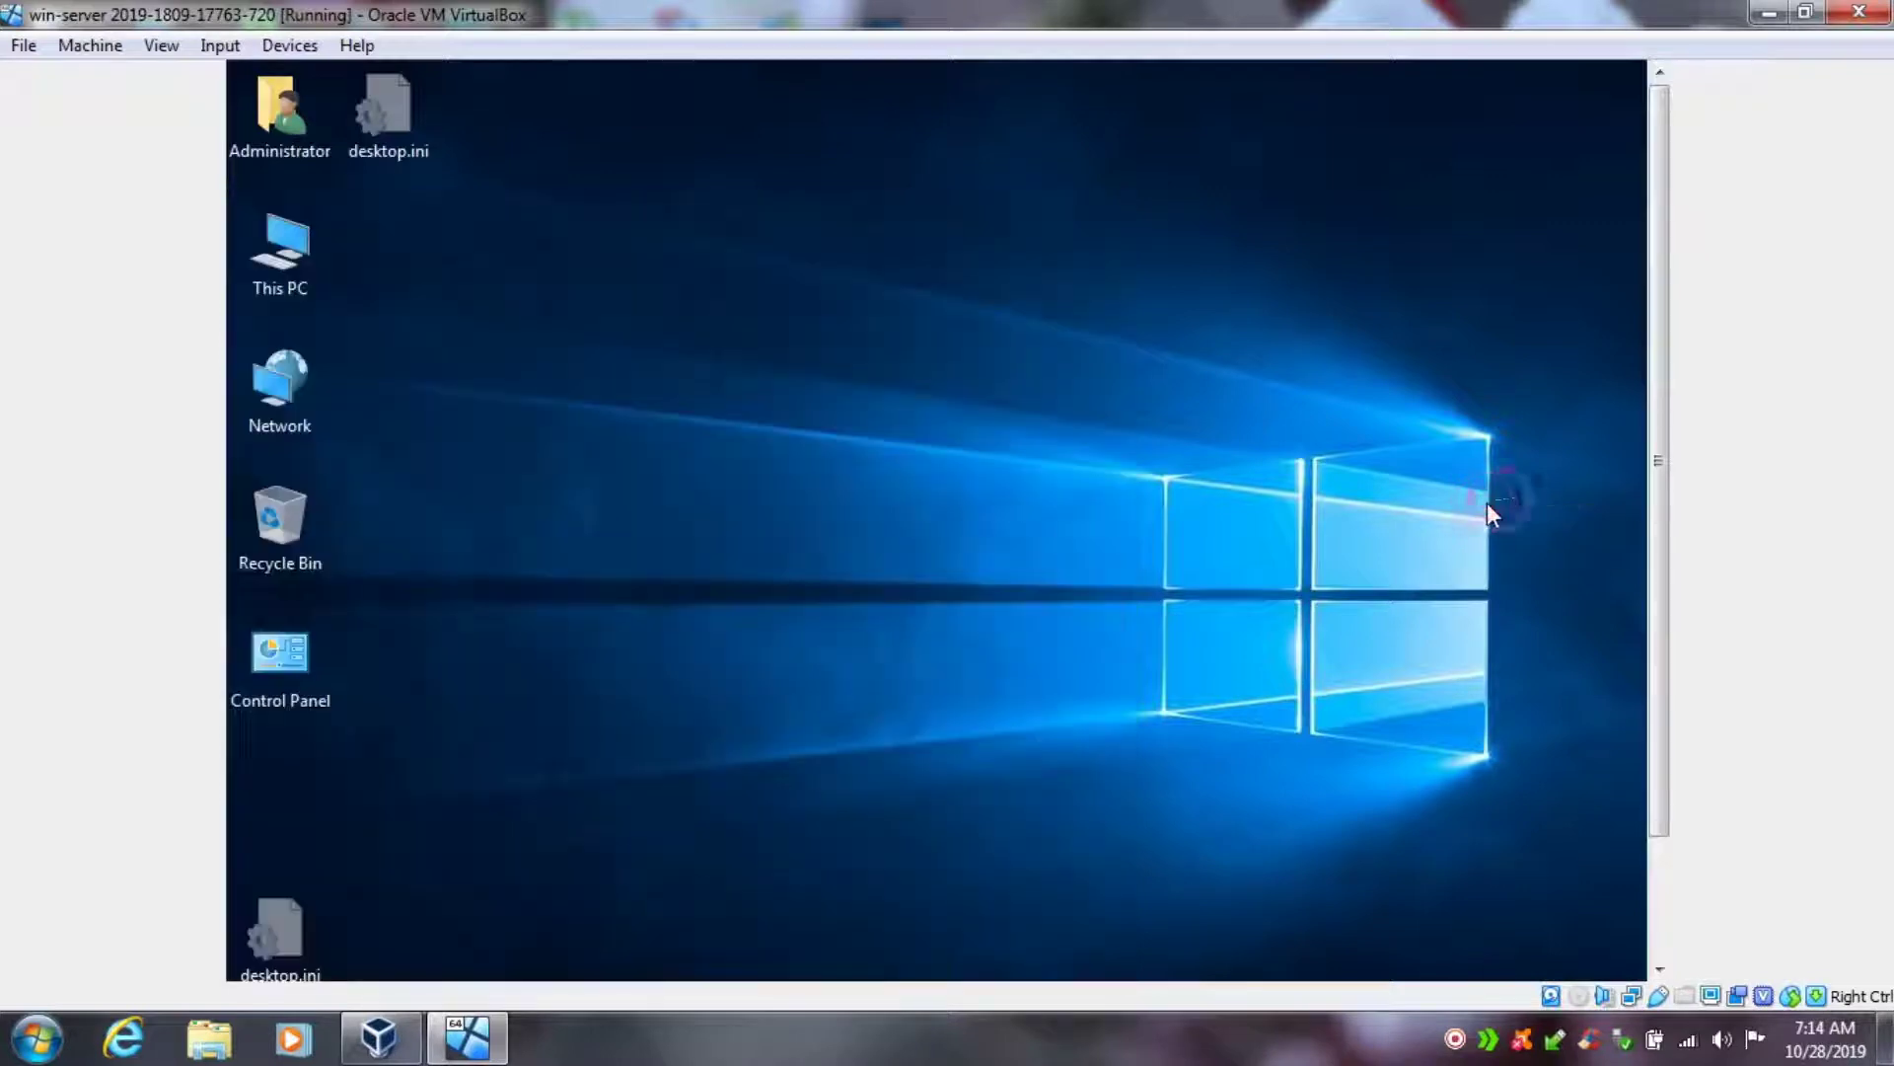
drag(1653, 469, 1662, 641)
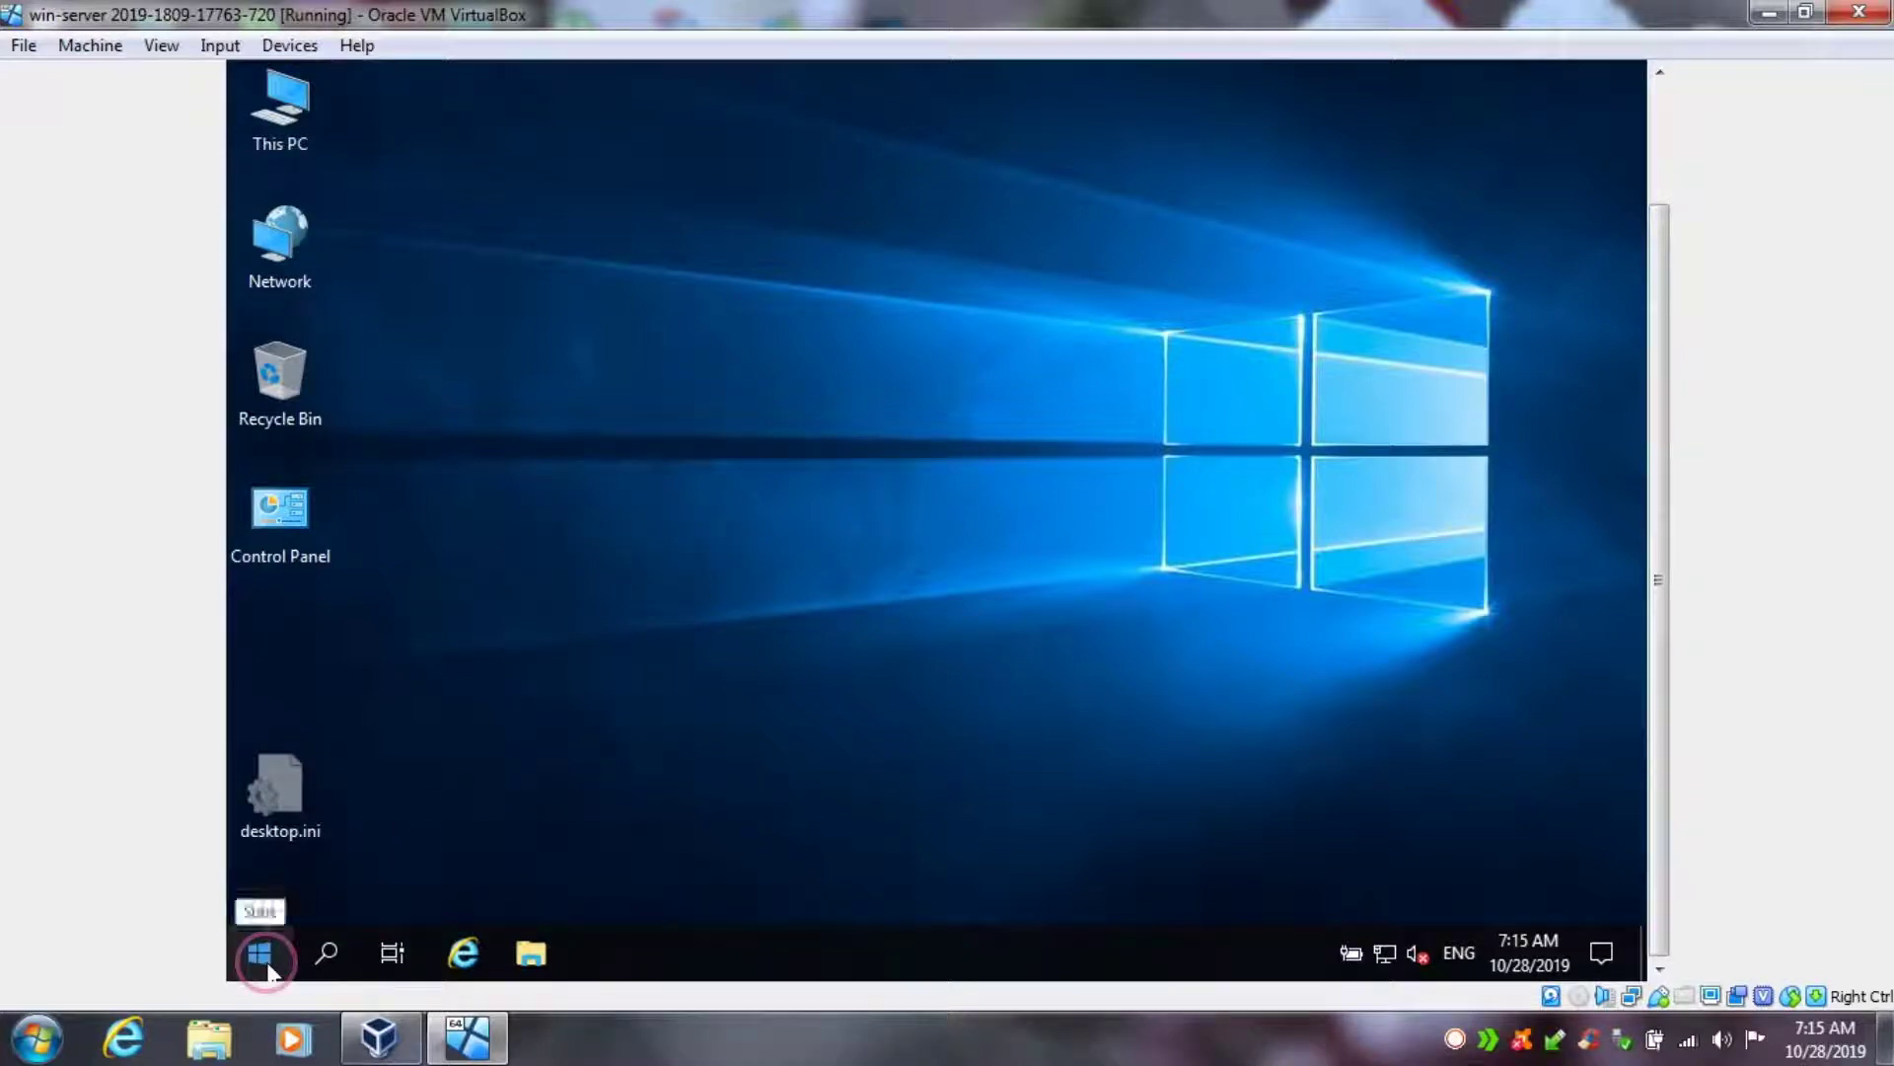
drag(1667, 653, 1659, 518)
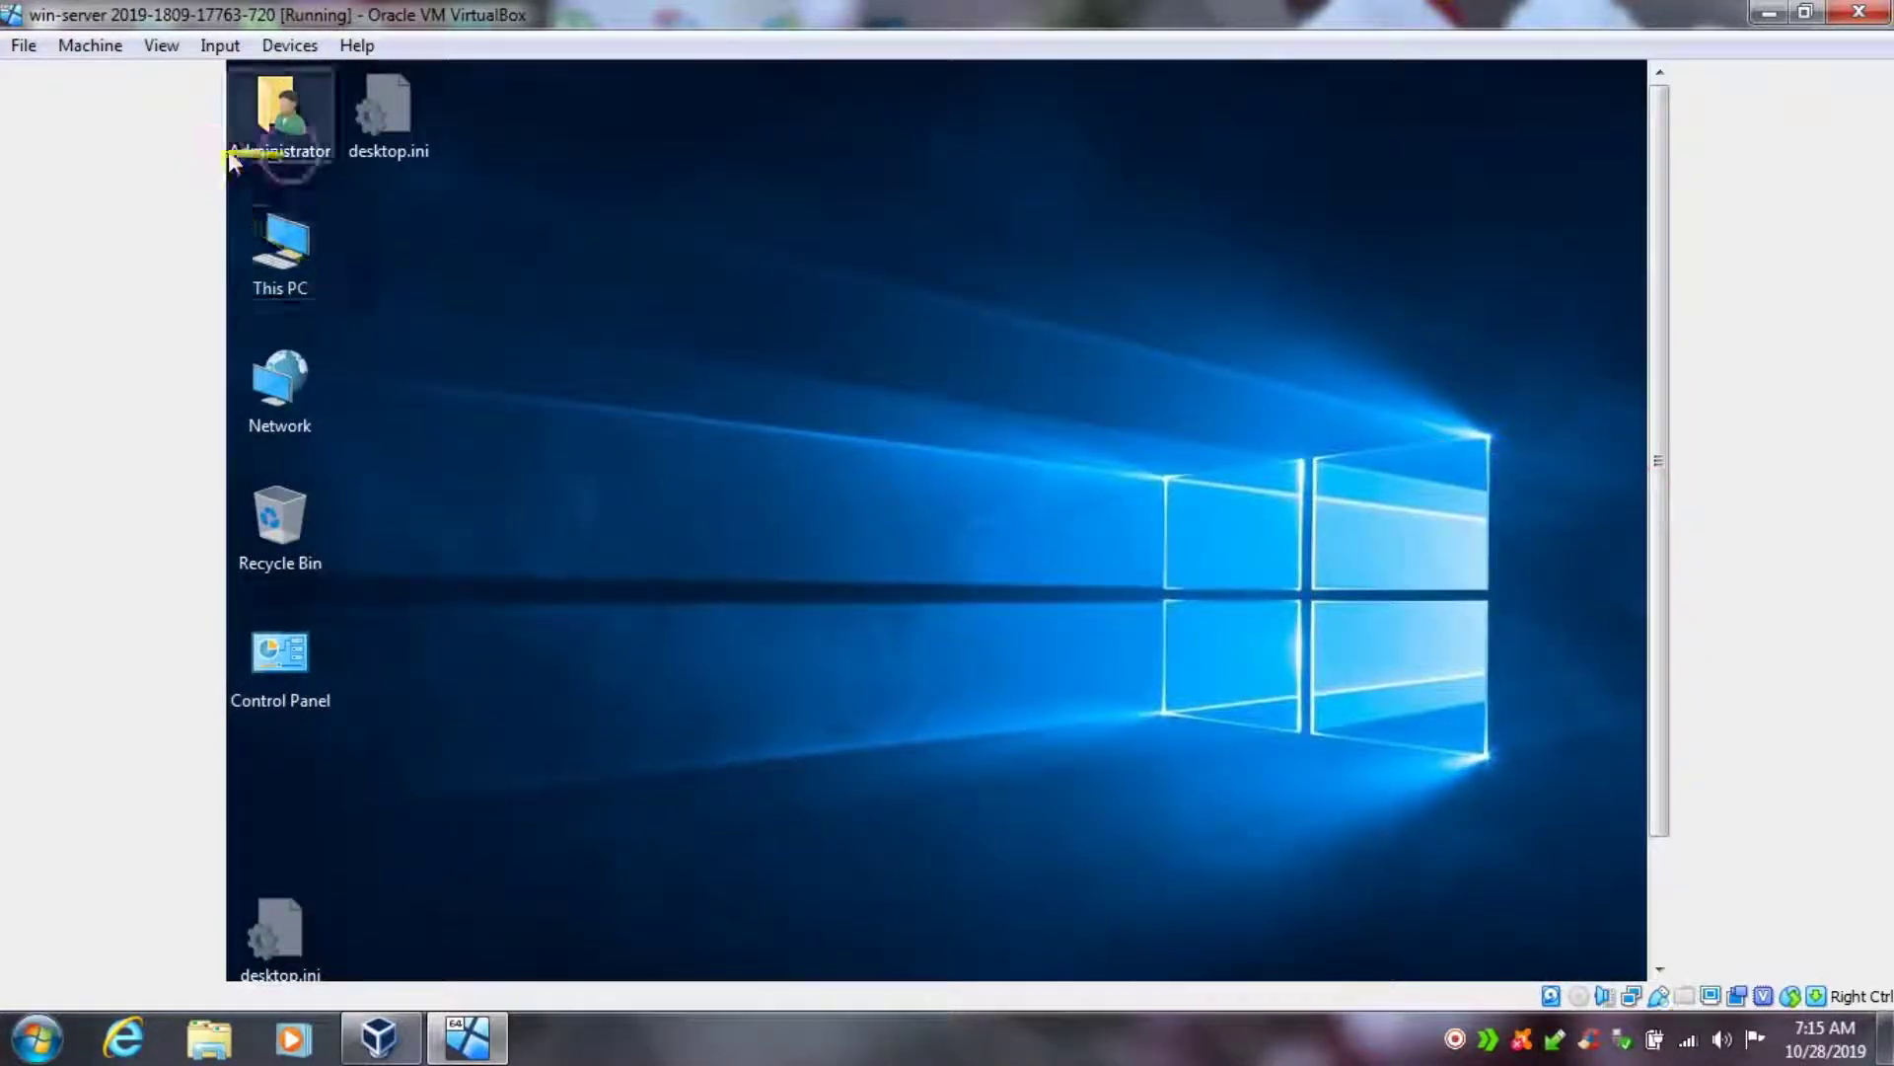
click(293, 109)
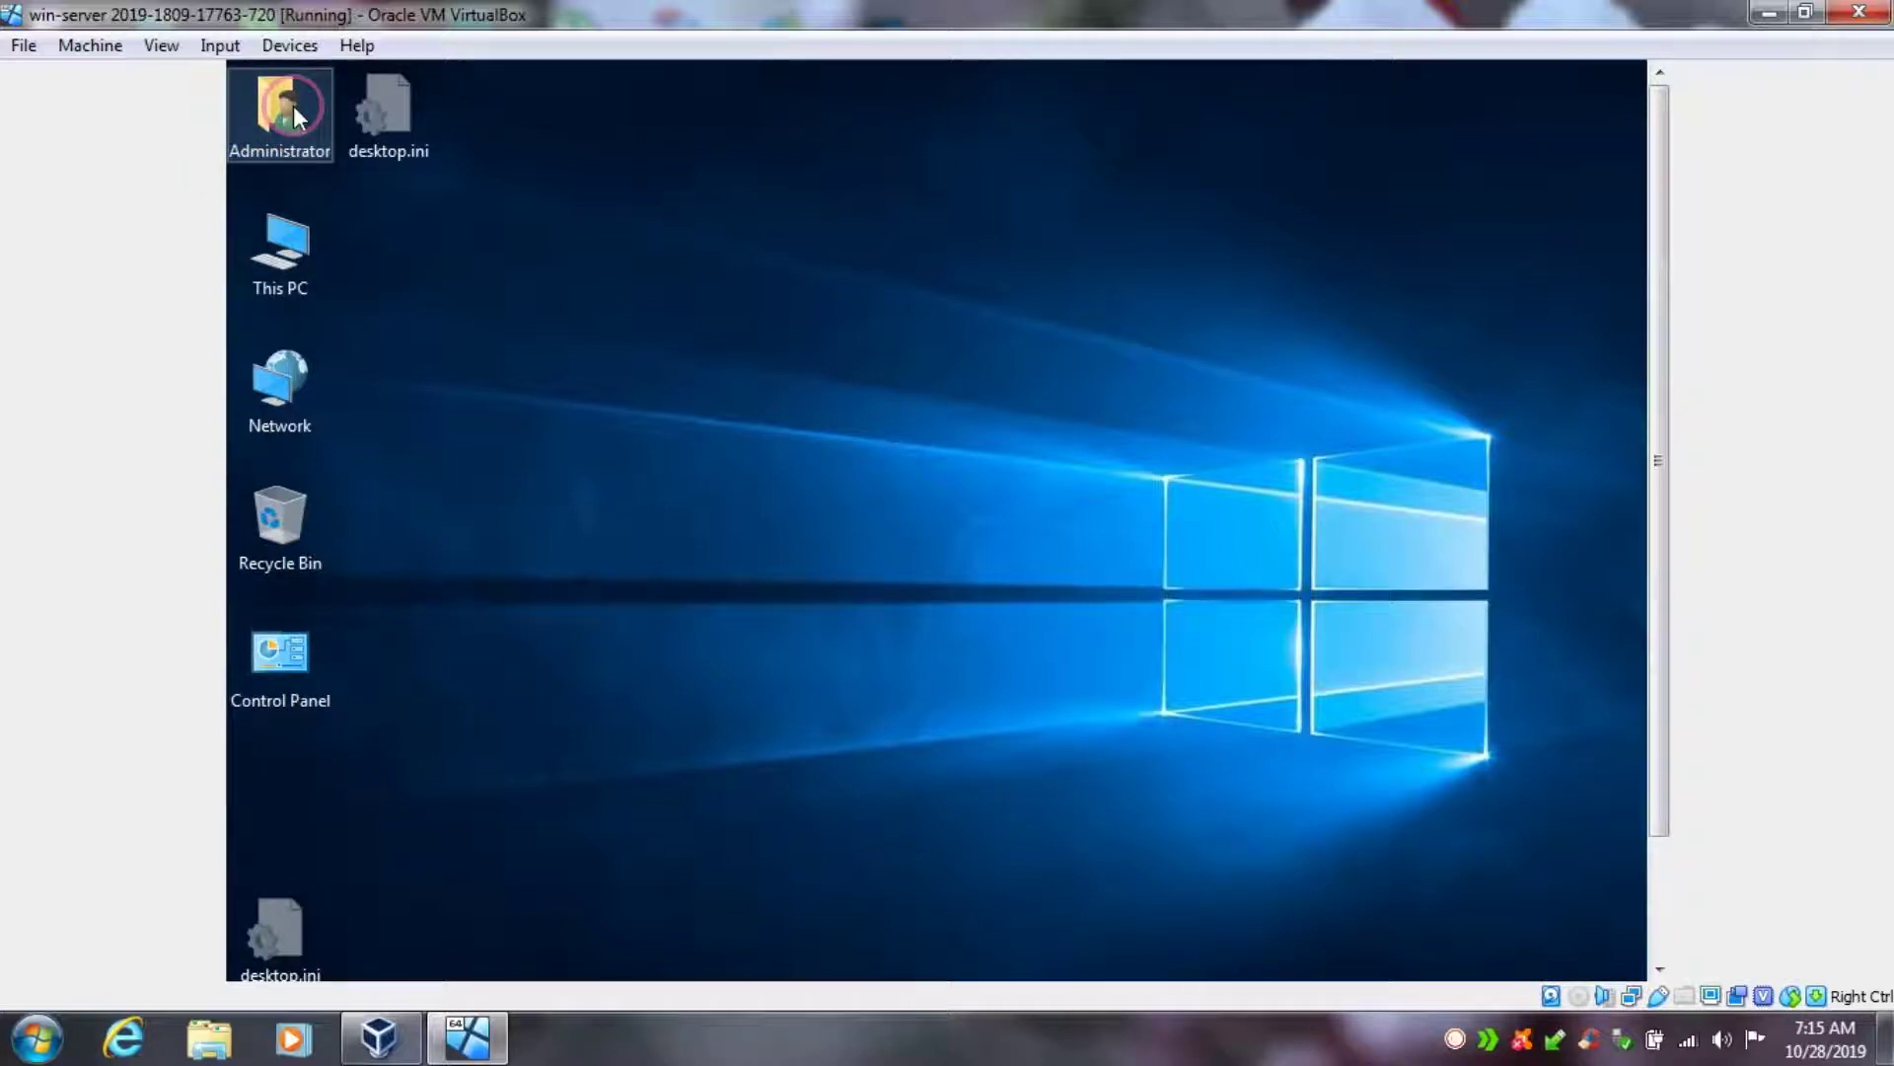
double_click(293, 104)
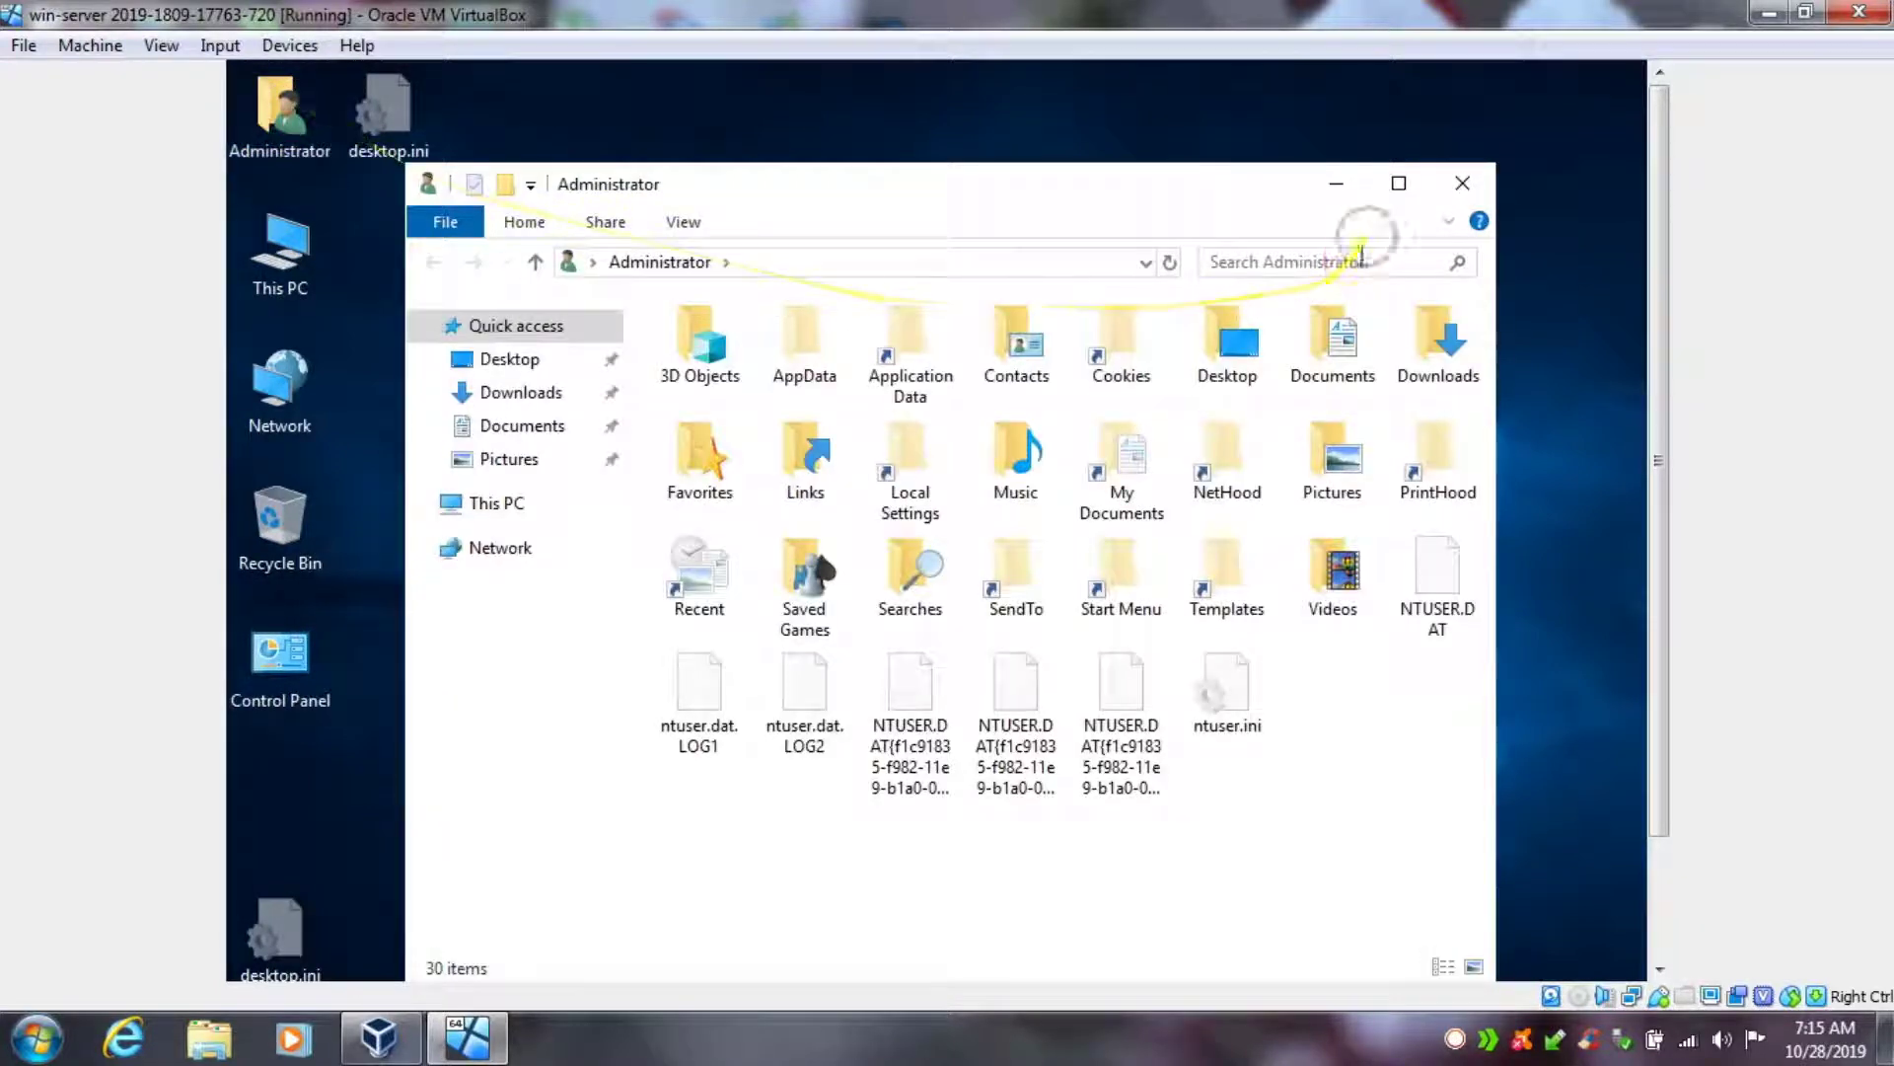
click(1462, 182)
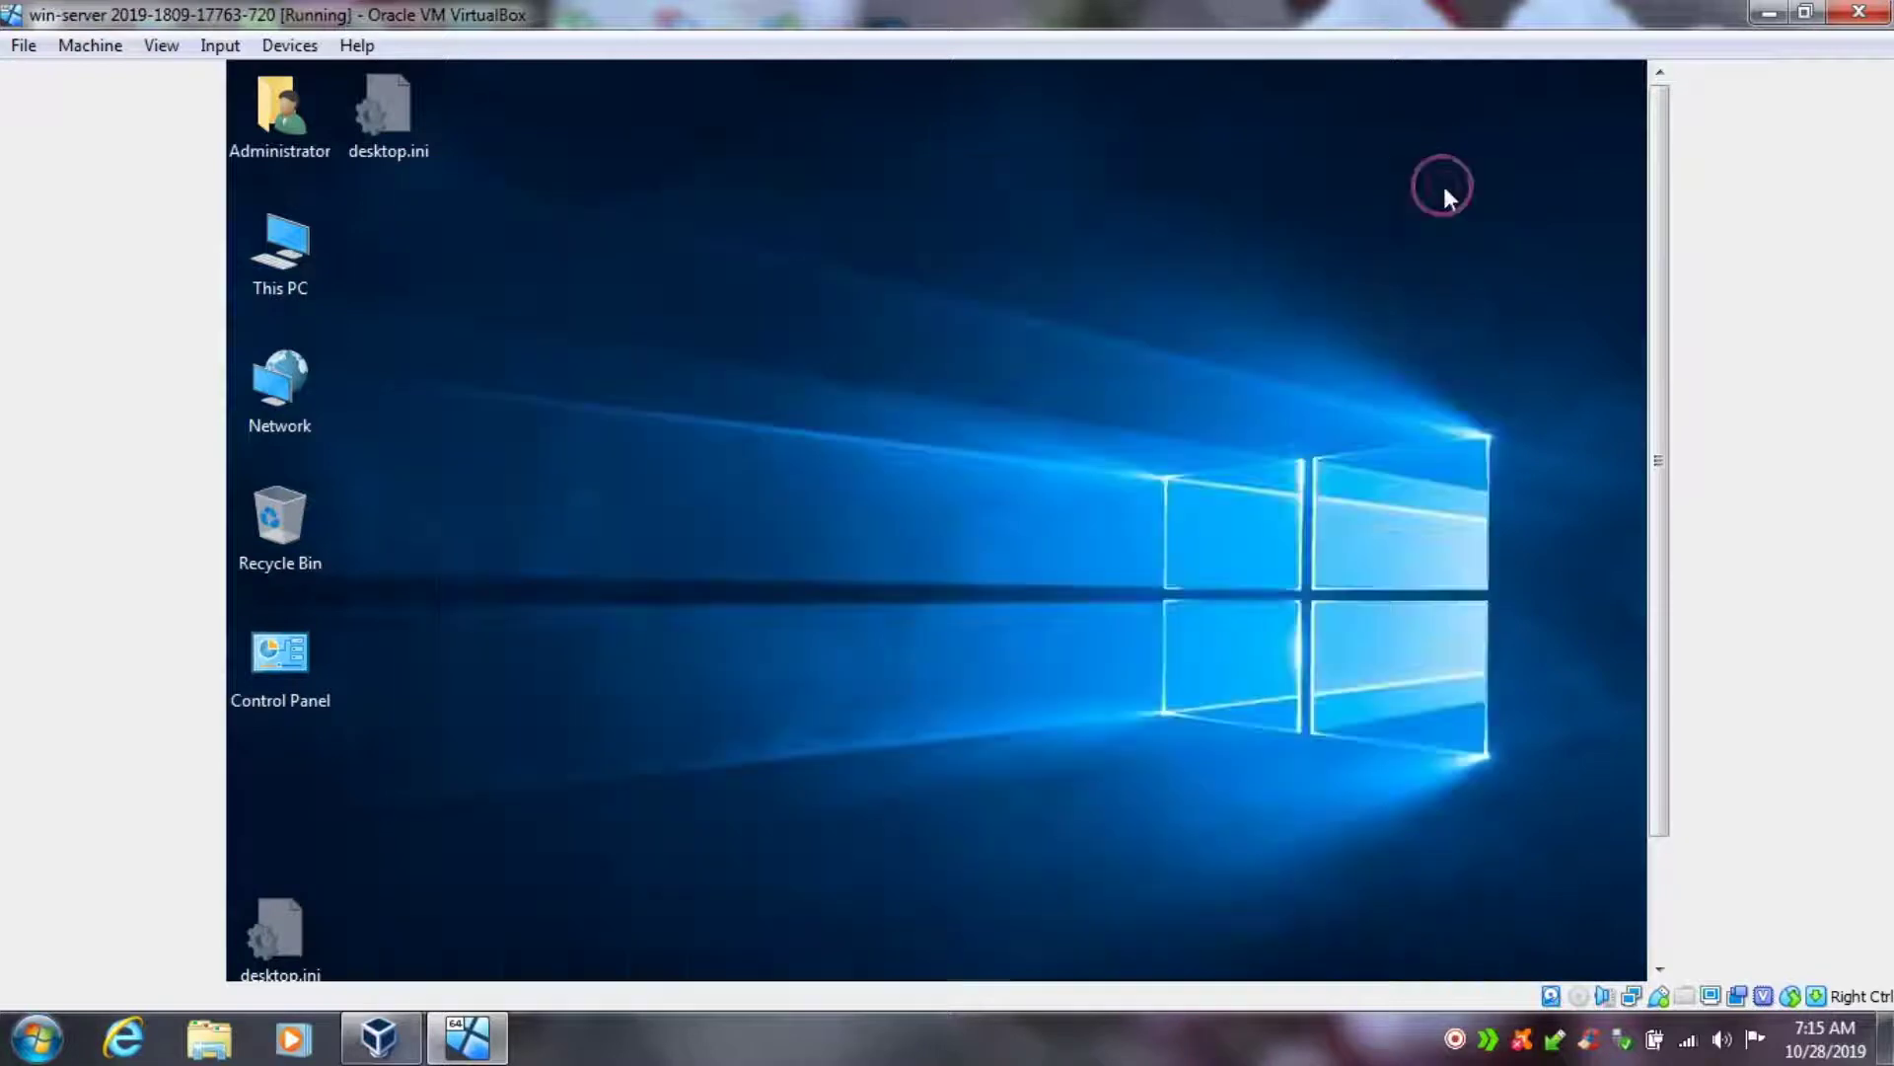
Open Network, open the one computer found there, and close its folder window
click(264, 407)
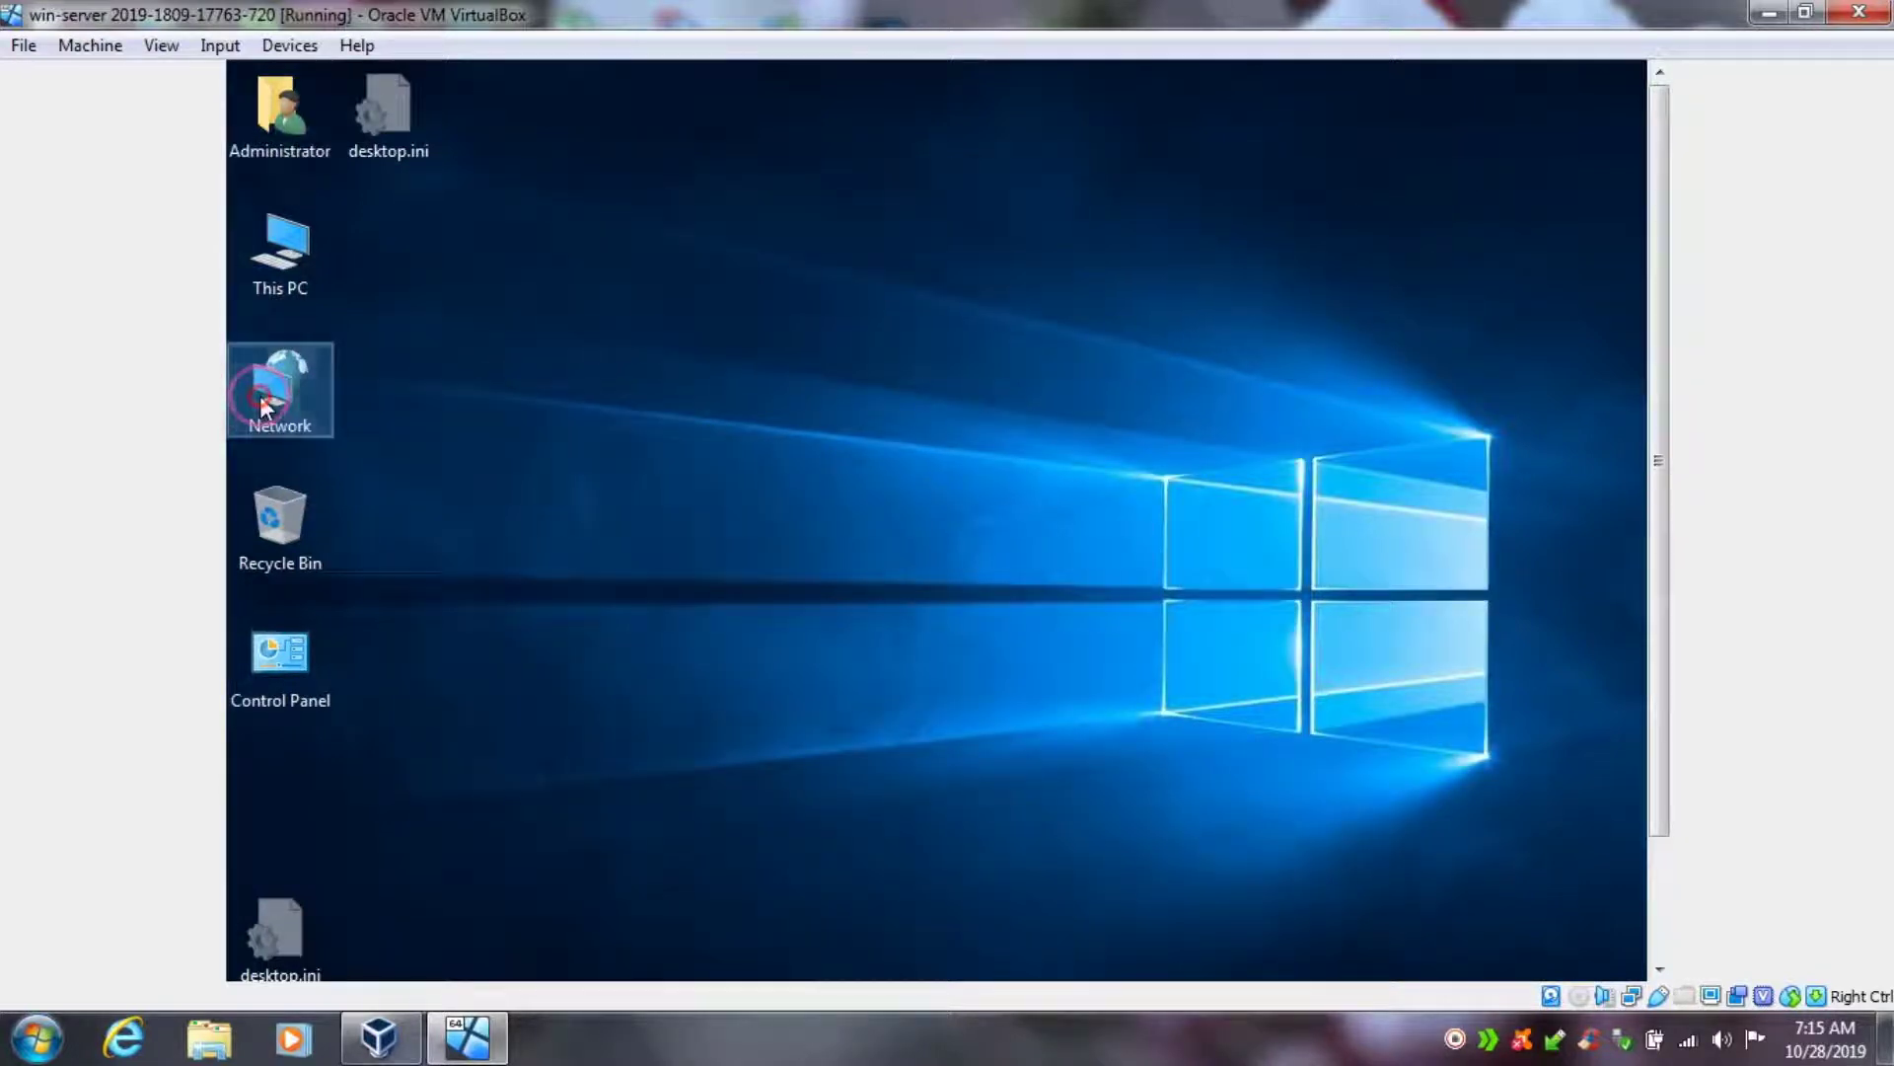
double_click(264, 407)
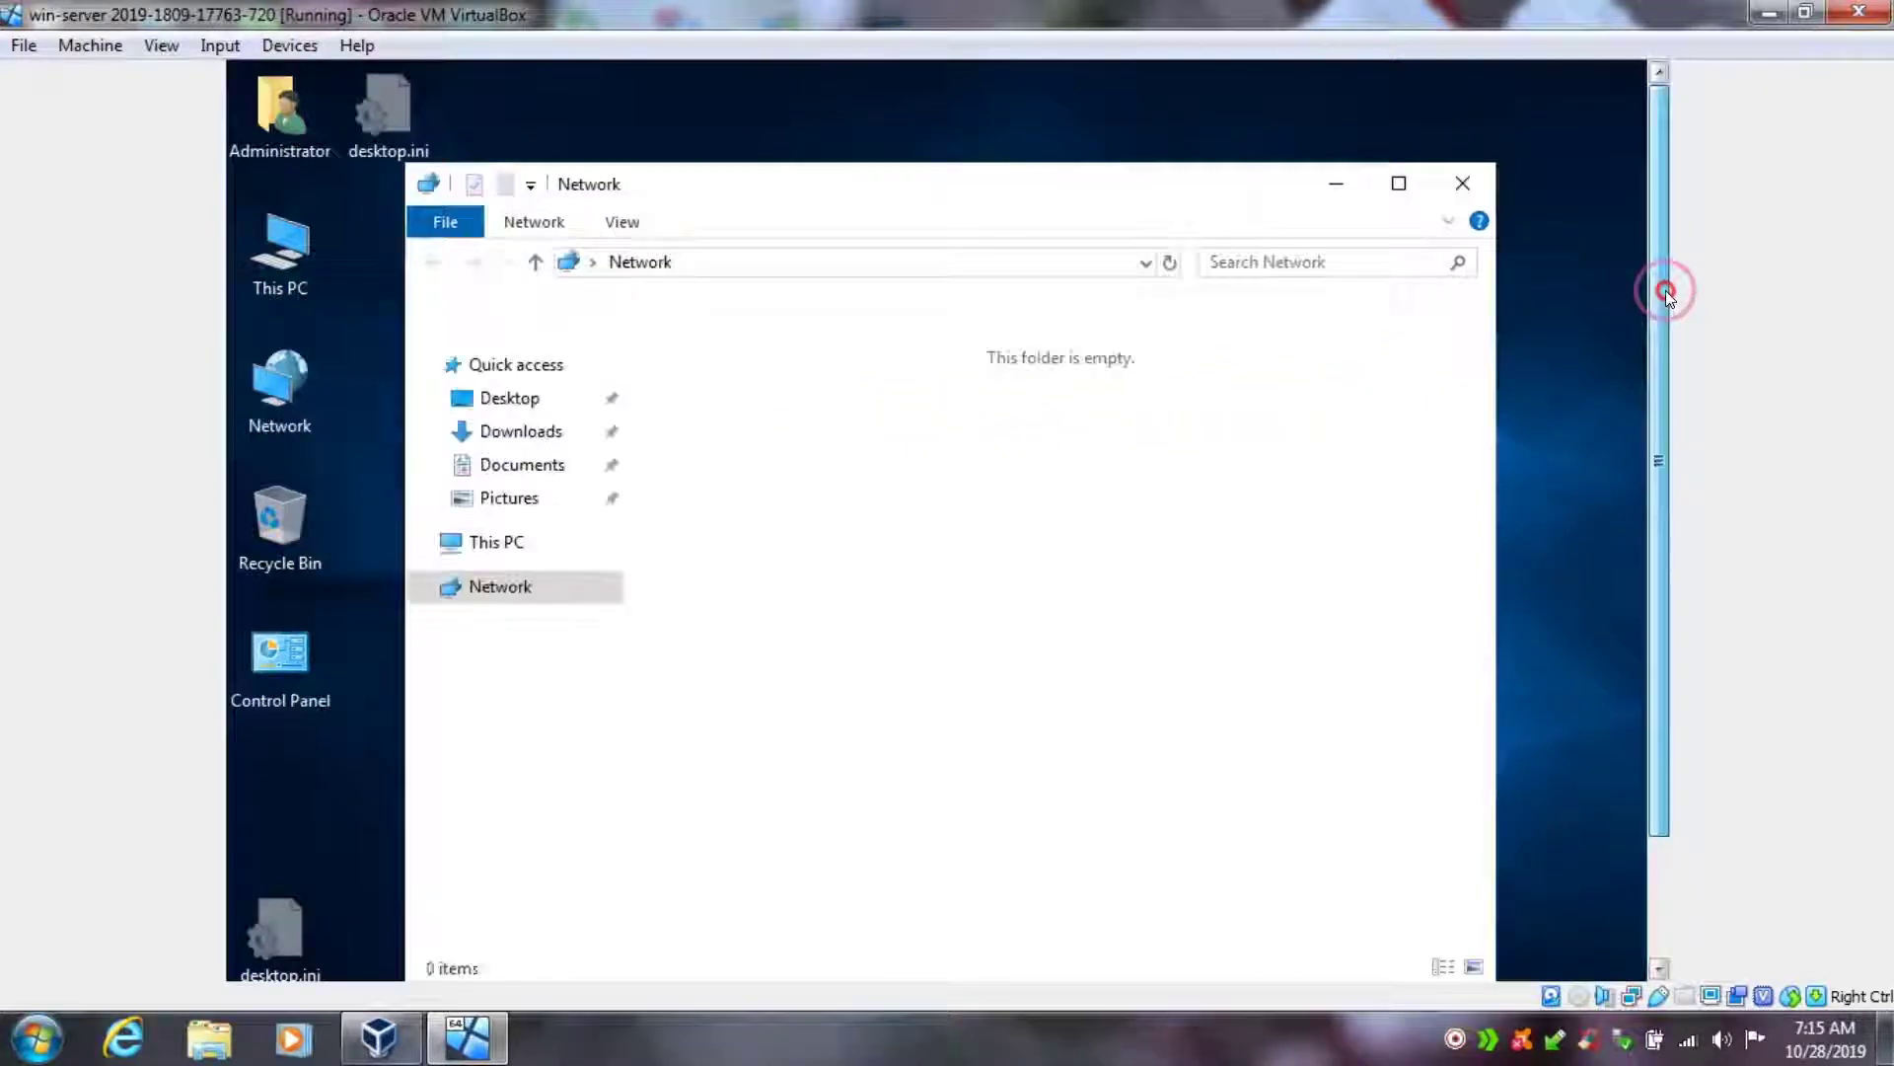
drag(1665, 290, 1662, 229)
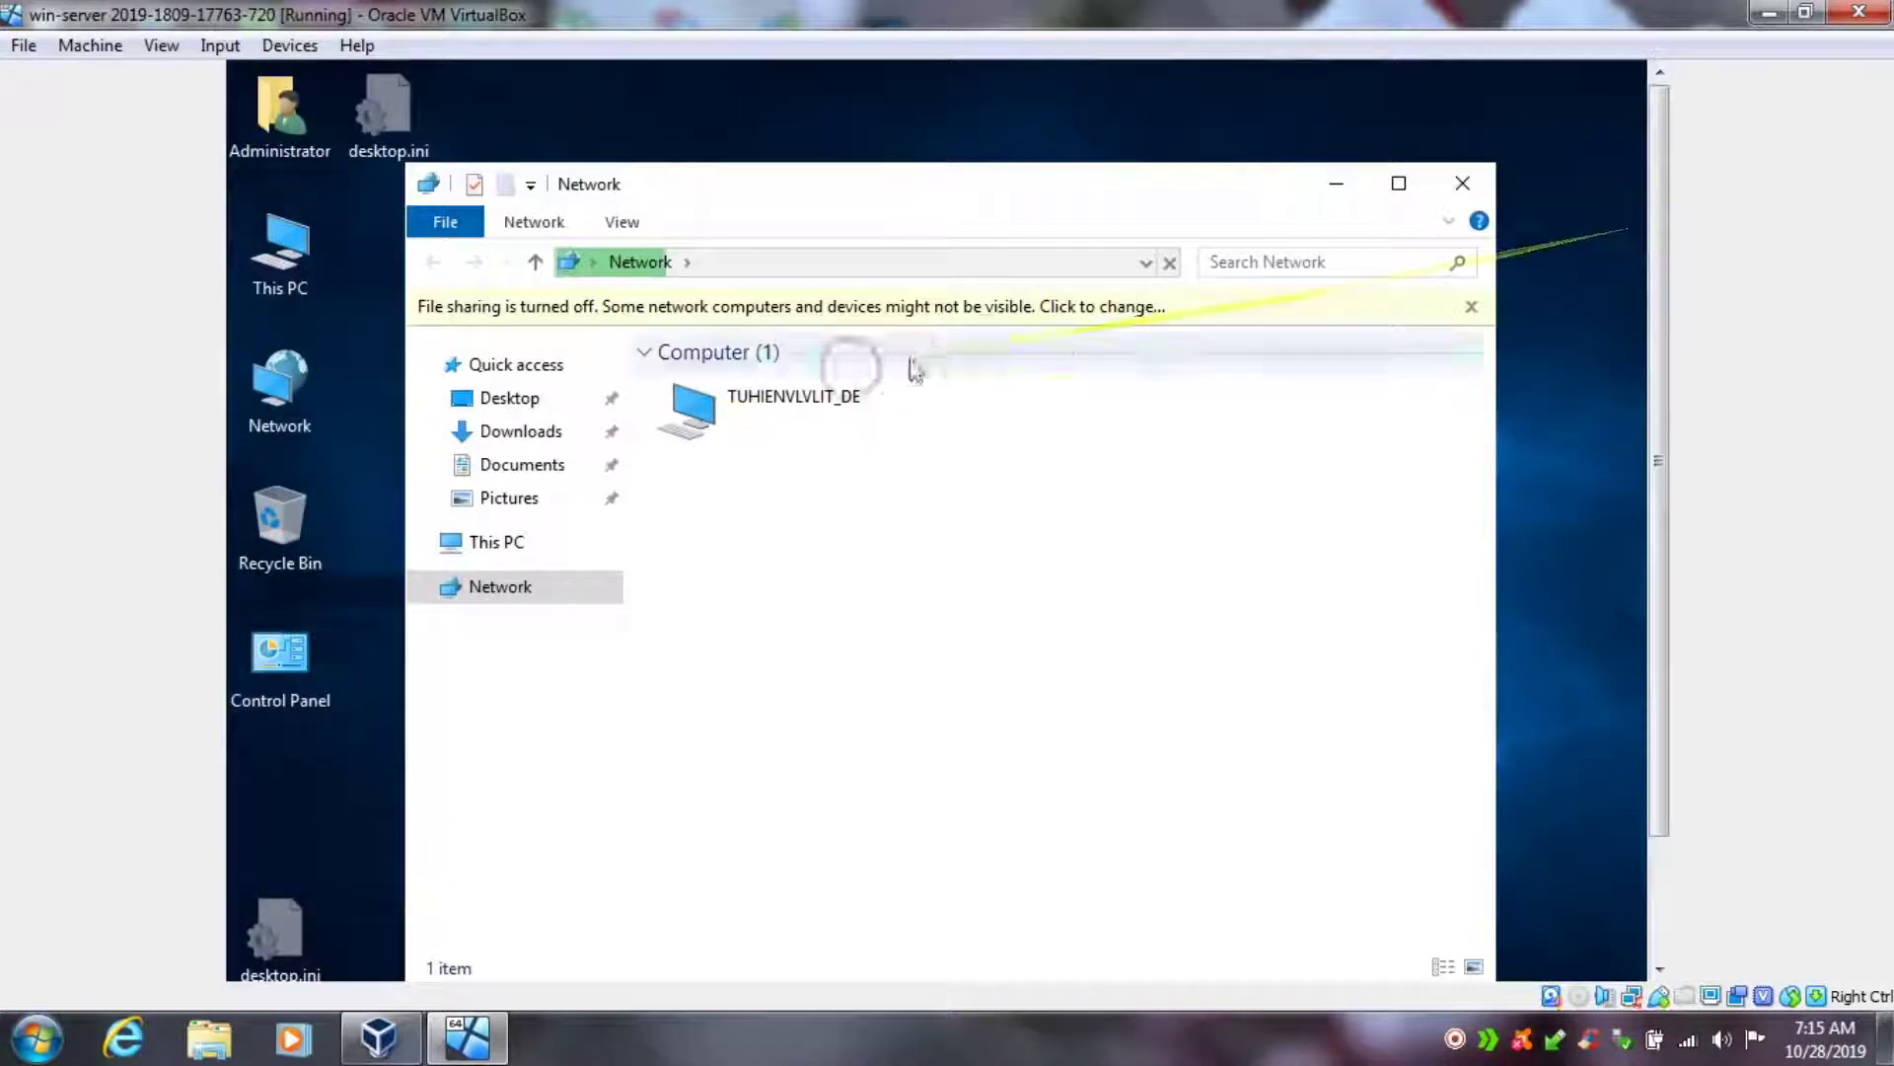
click(692, 425)
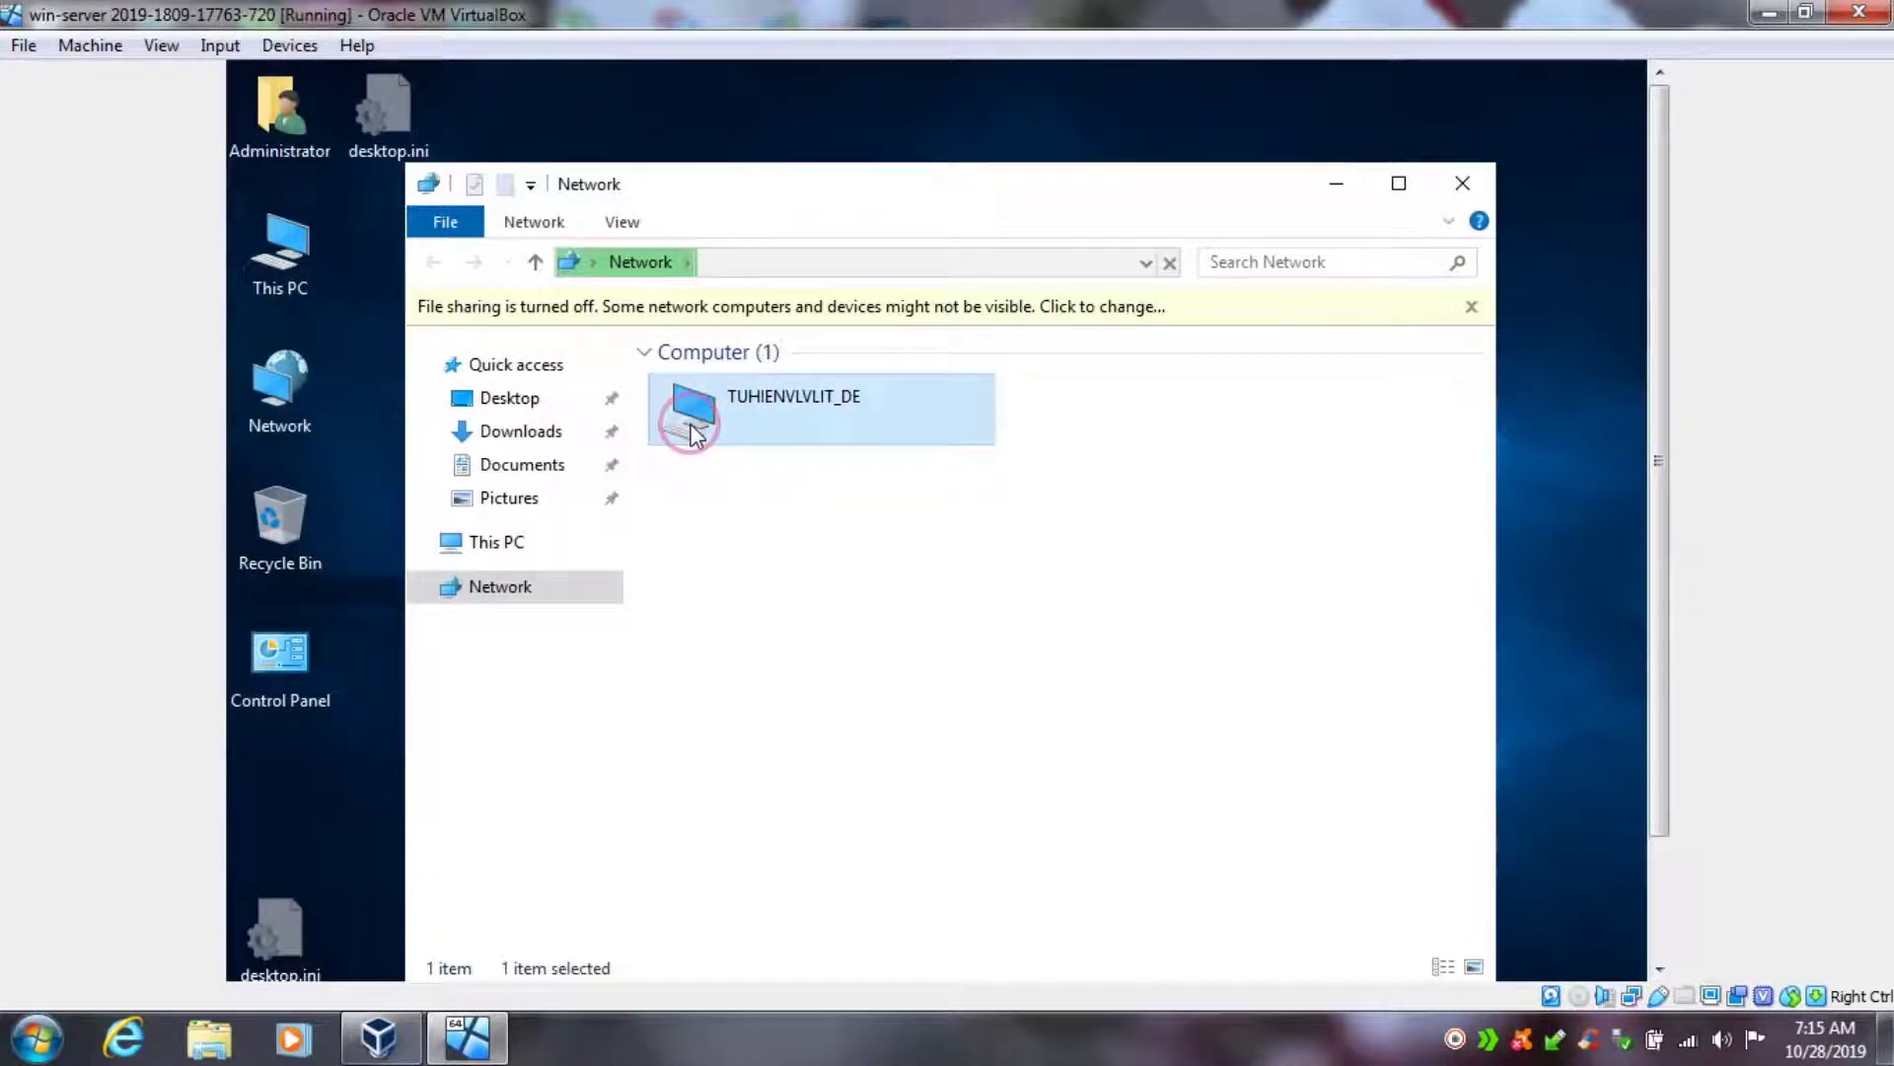
double_click(694, 431)
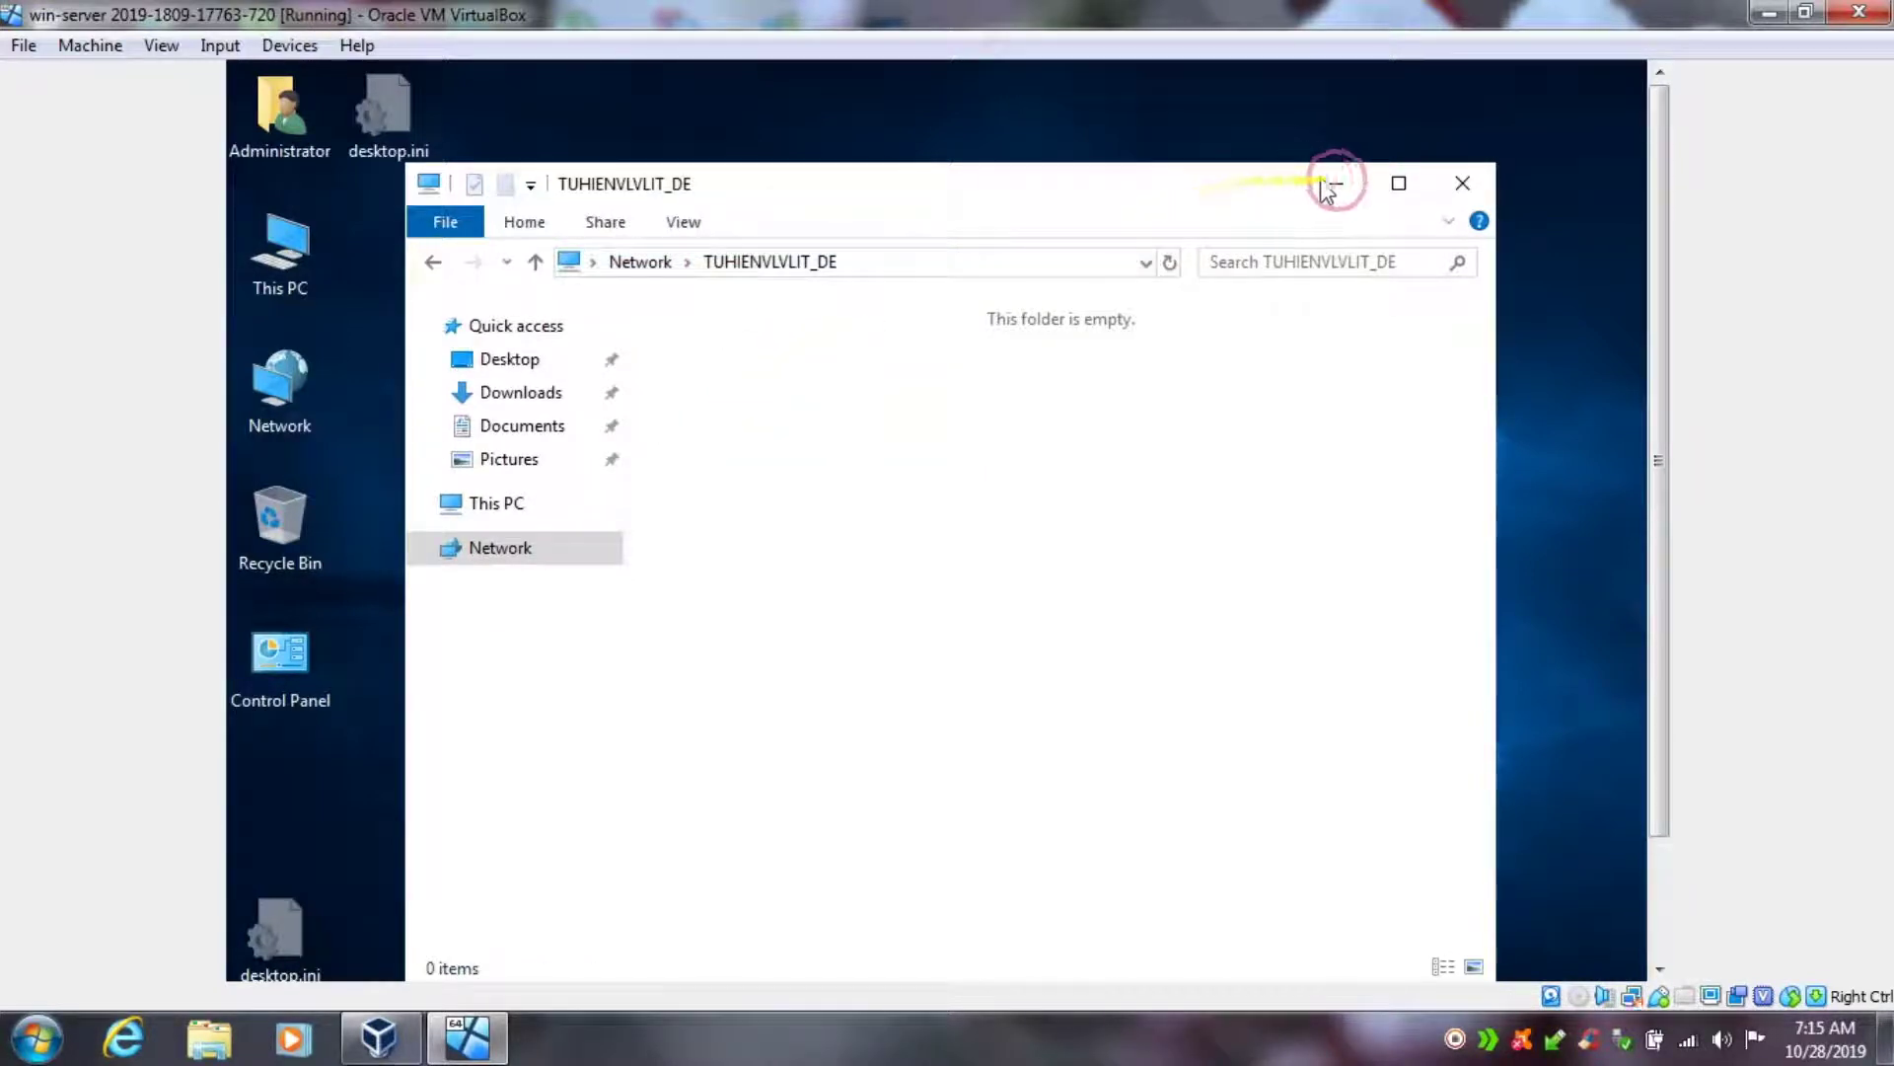
click(1452, 185)
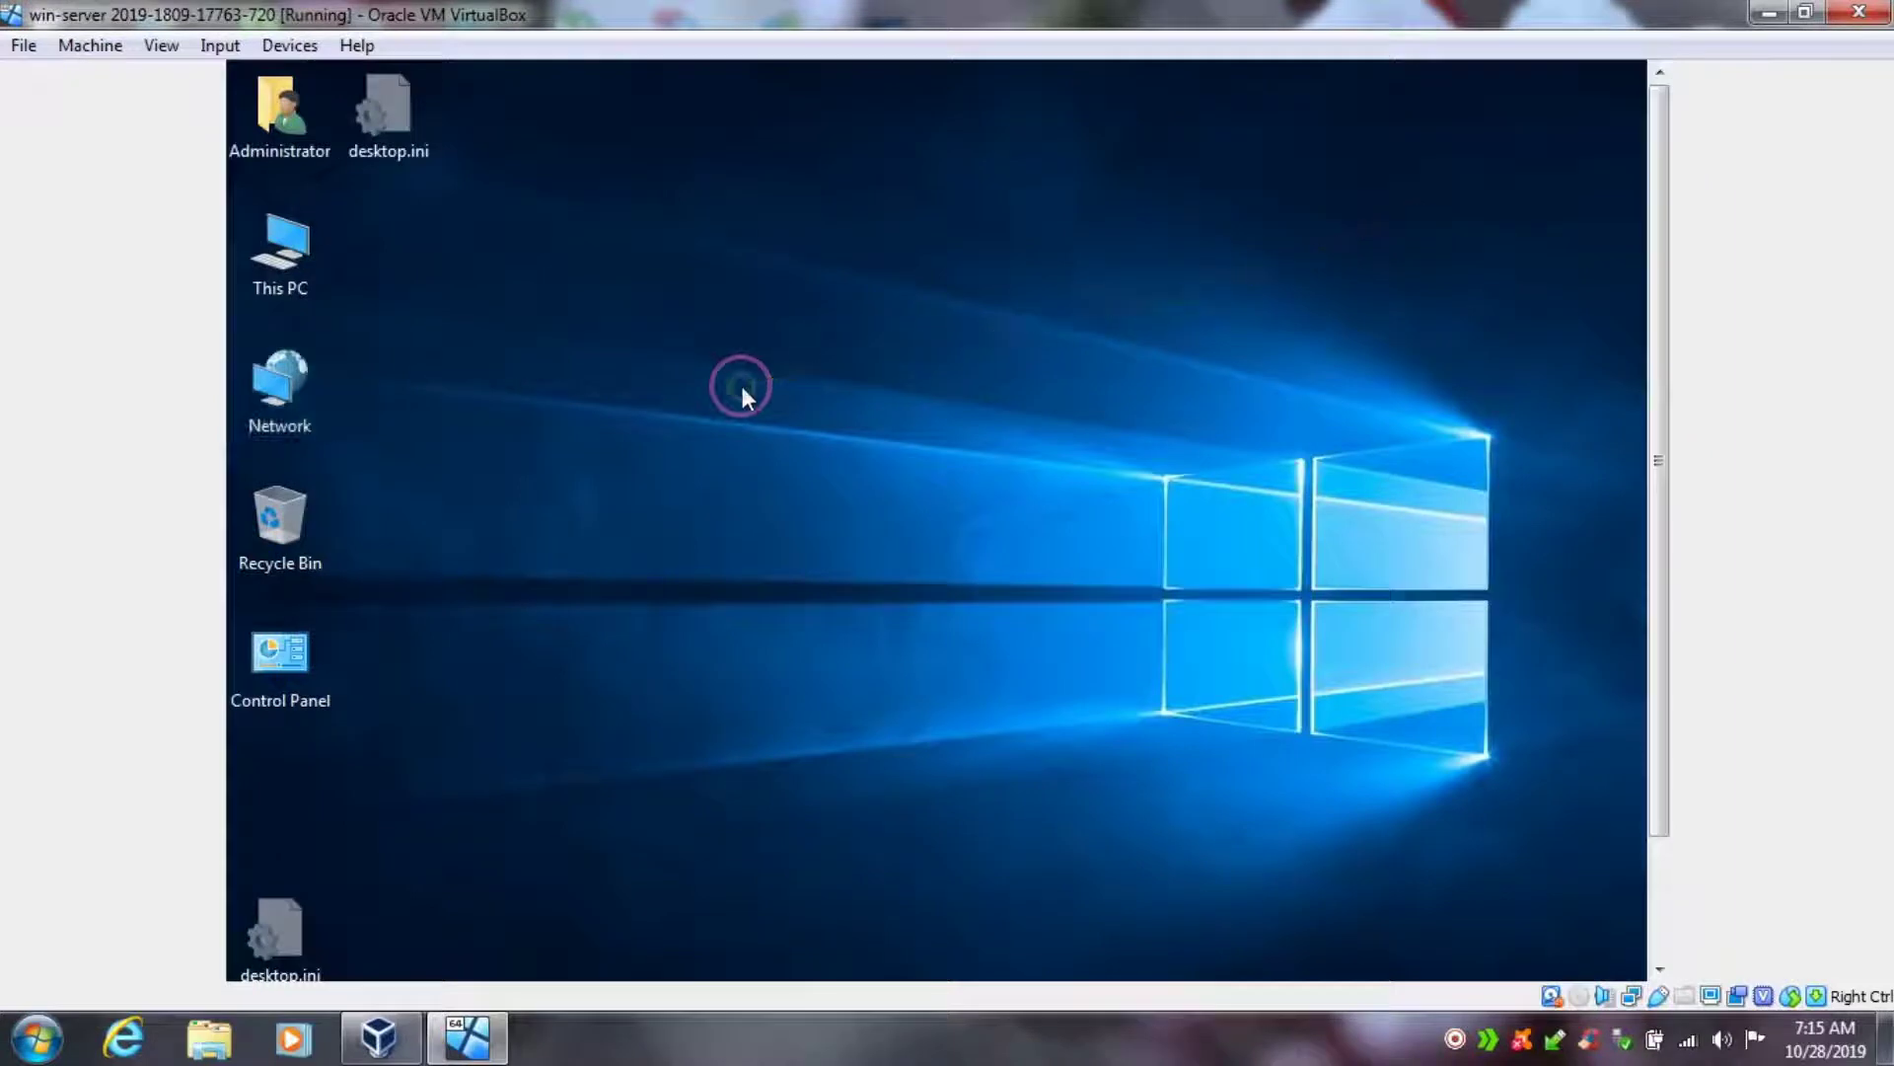
Refresh the guest desktop and reopen the guest Start menu
right_click(742, 387)
click(809, 471)
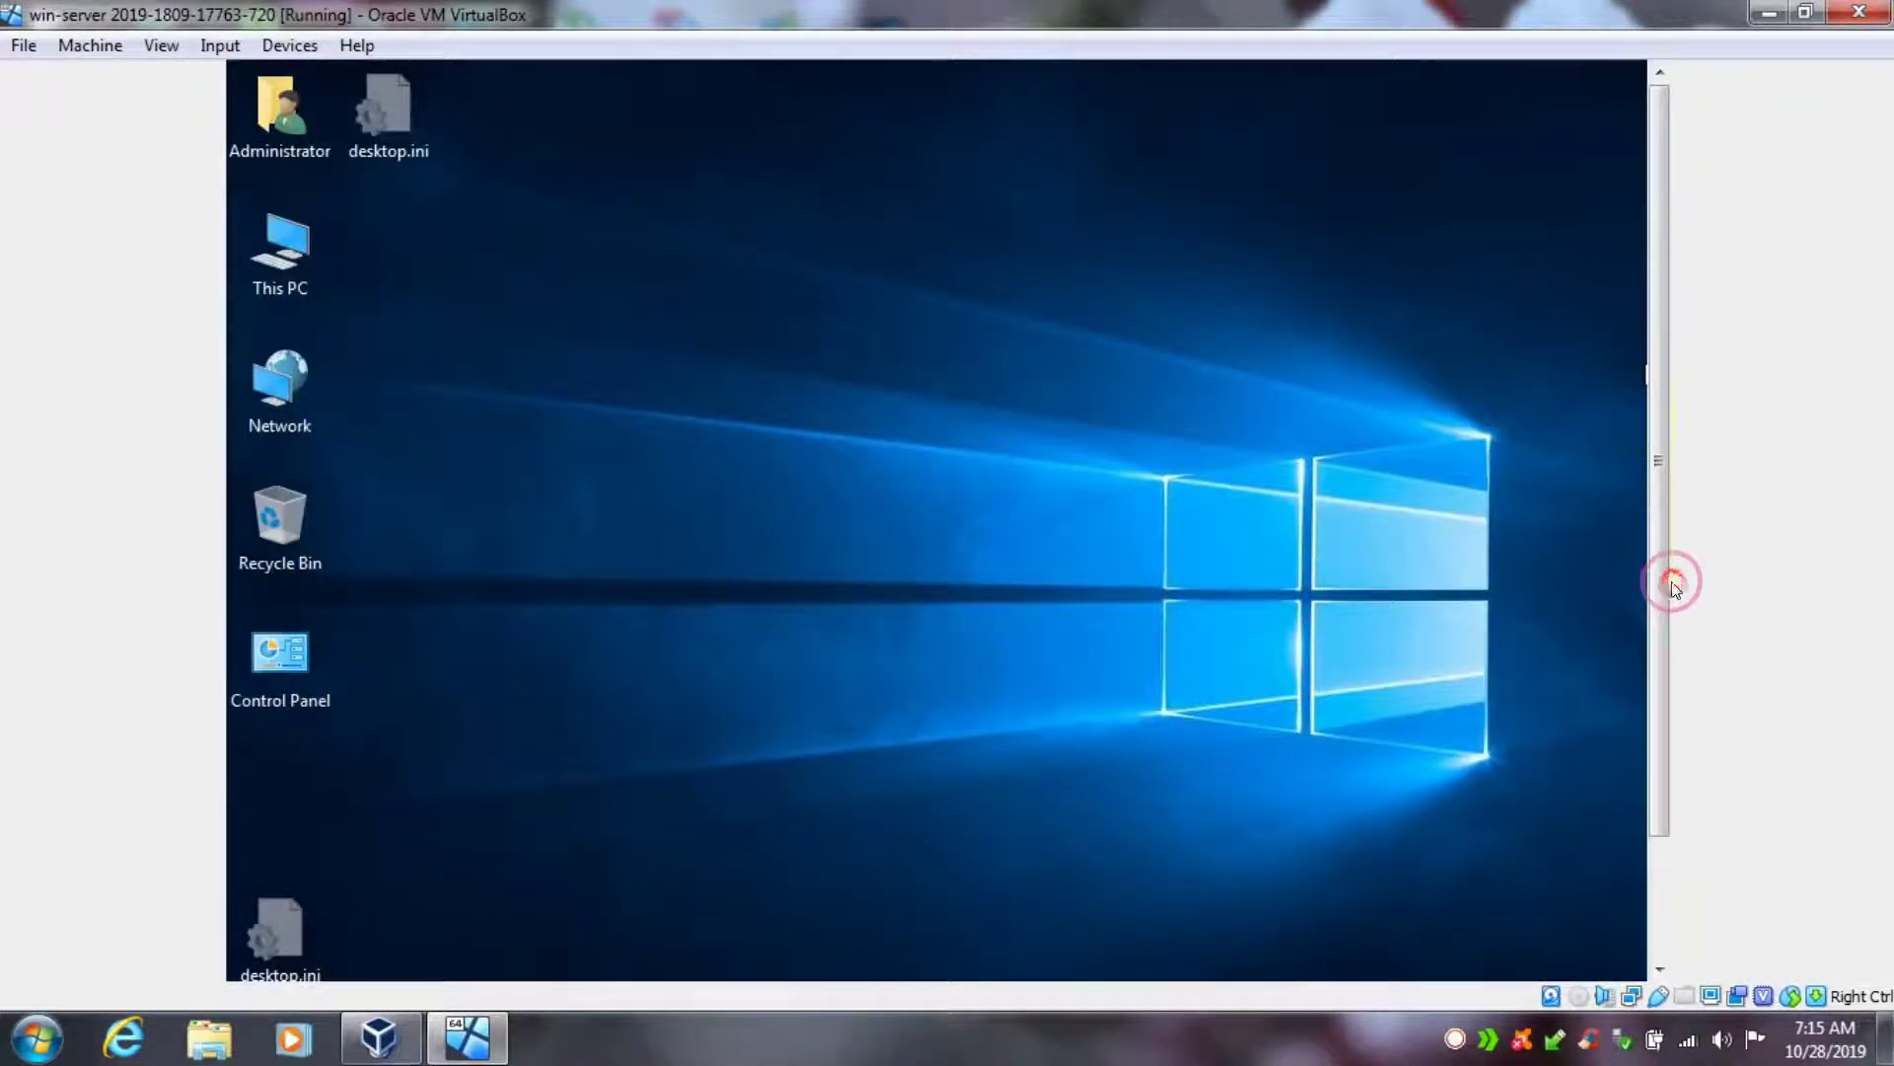
drag(1672, 587, 1438, 727)
click(272, 965)
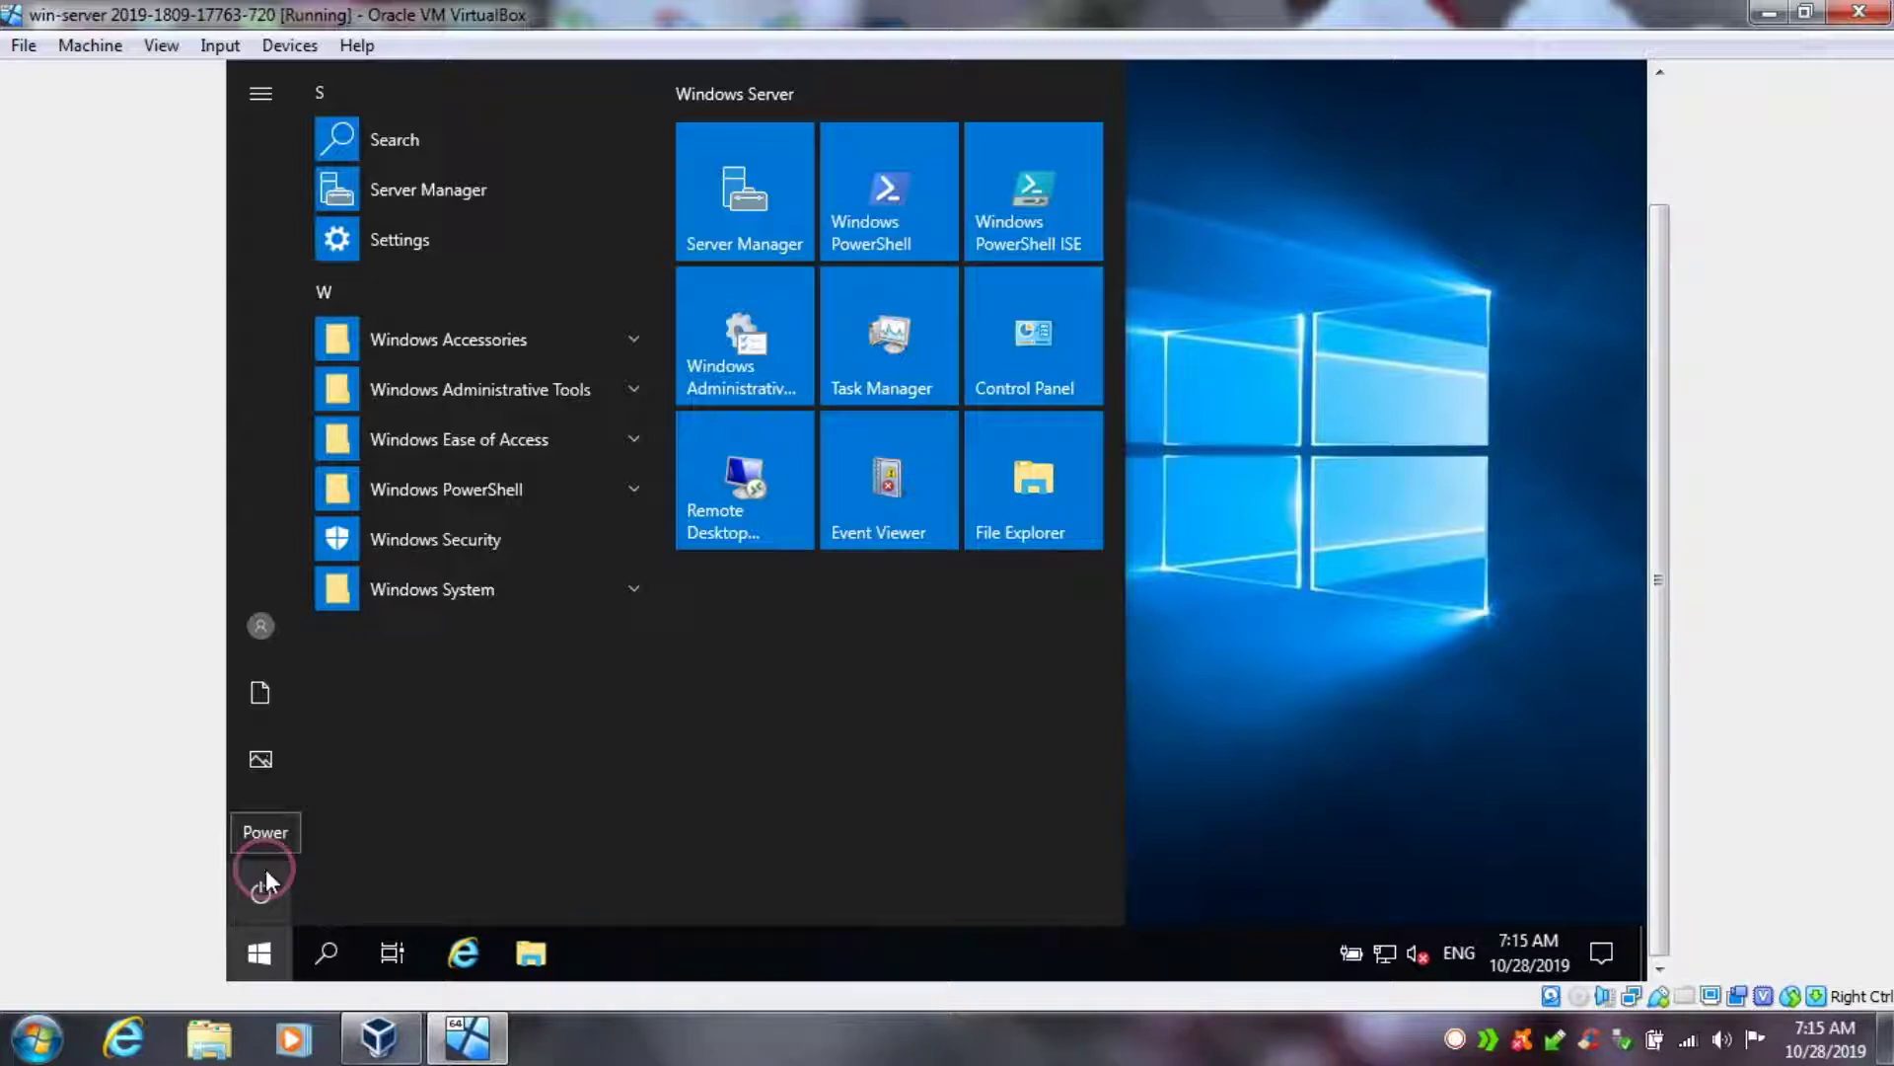
Shut down the server via Power > Shut down, keeping reason Other (Unplanned), and continue
click(264, 885)
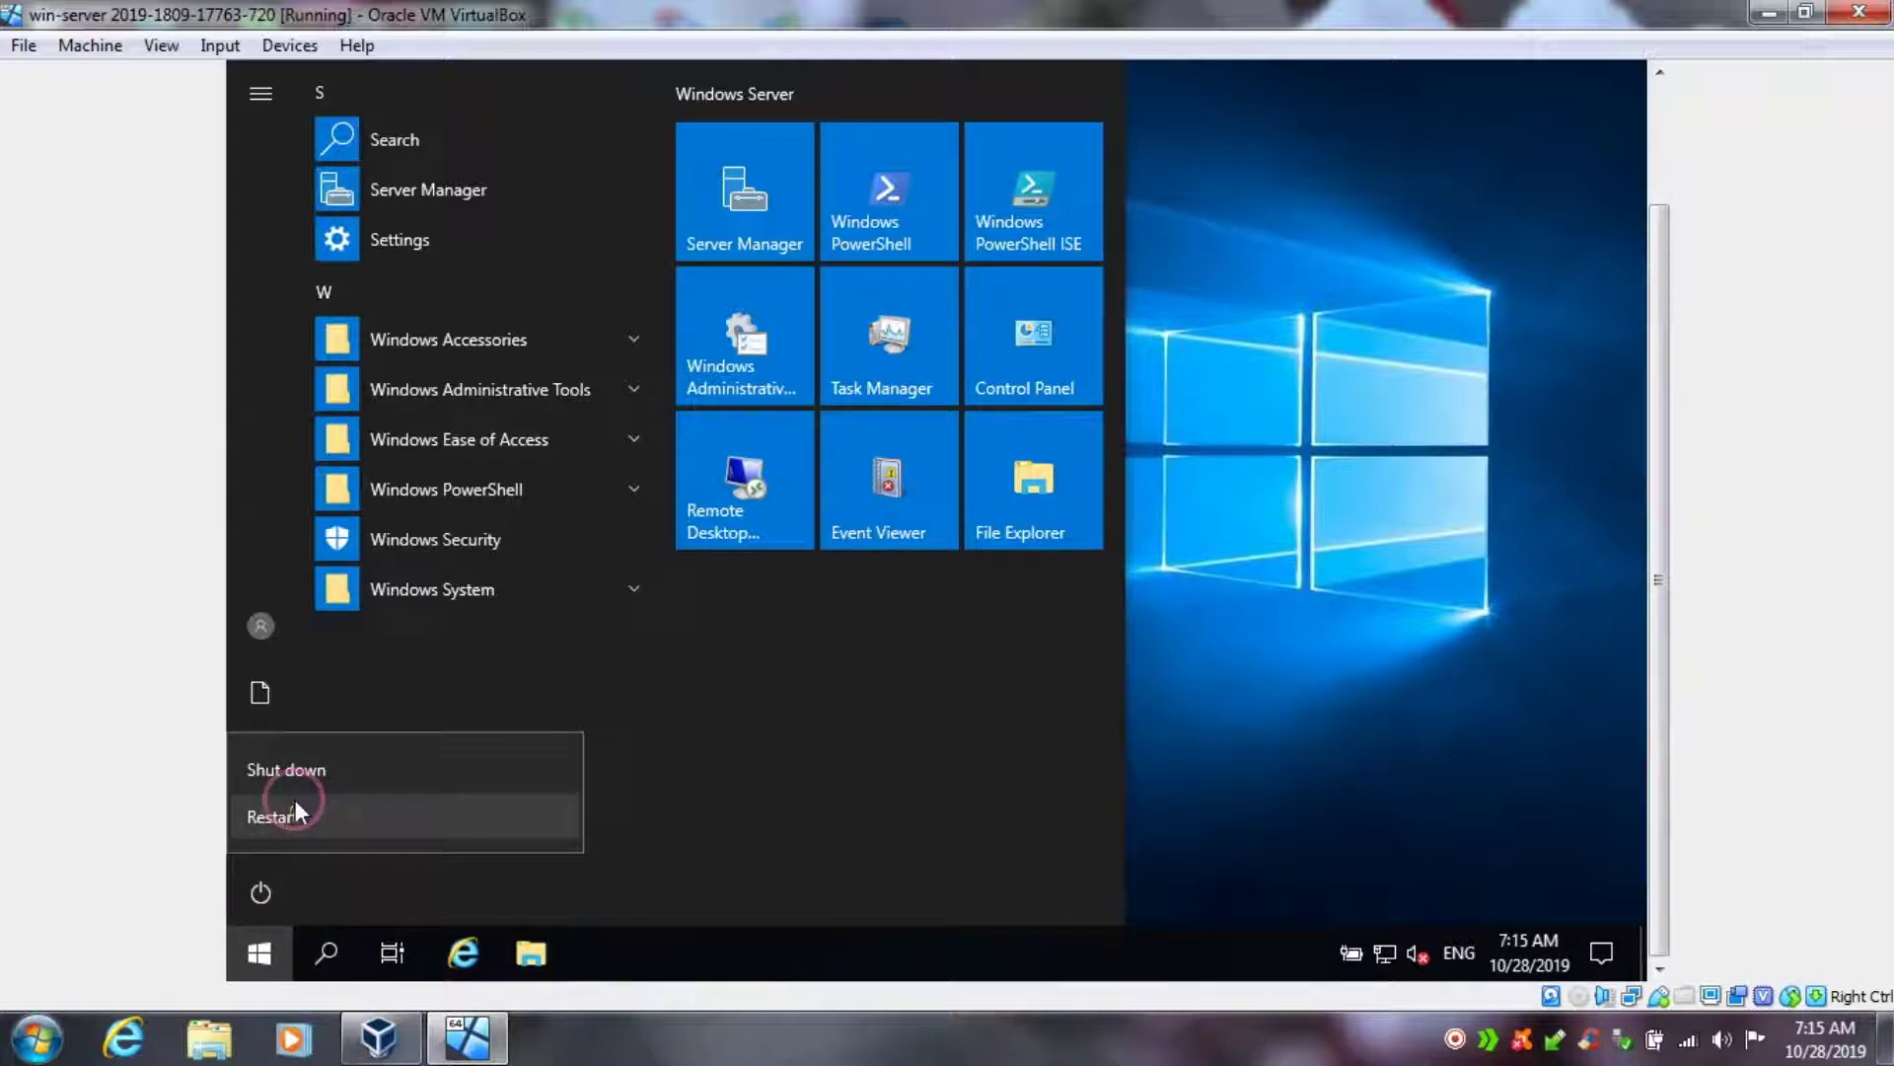
click(296, 776)
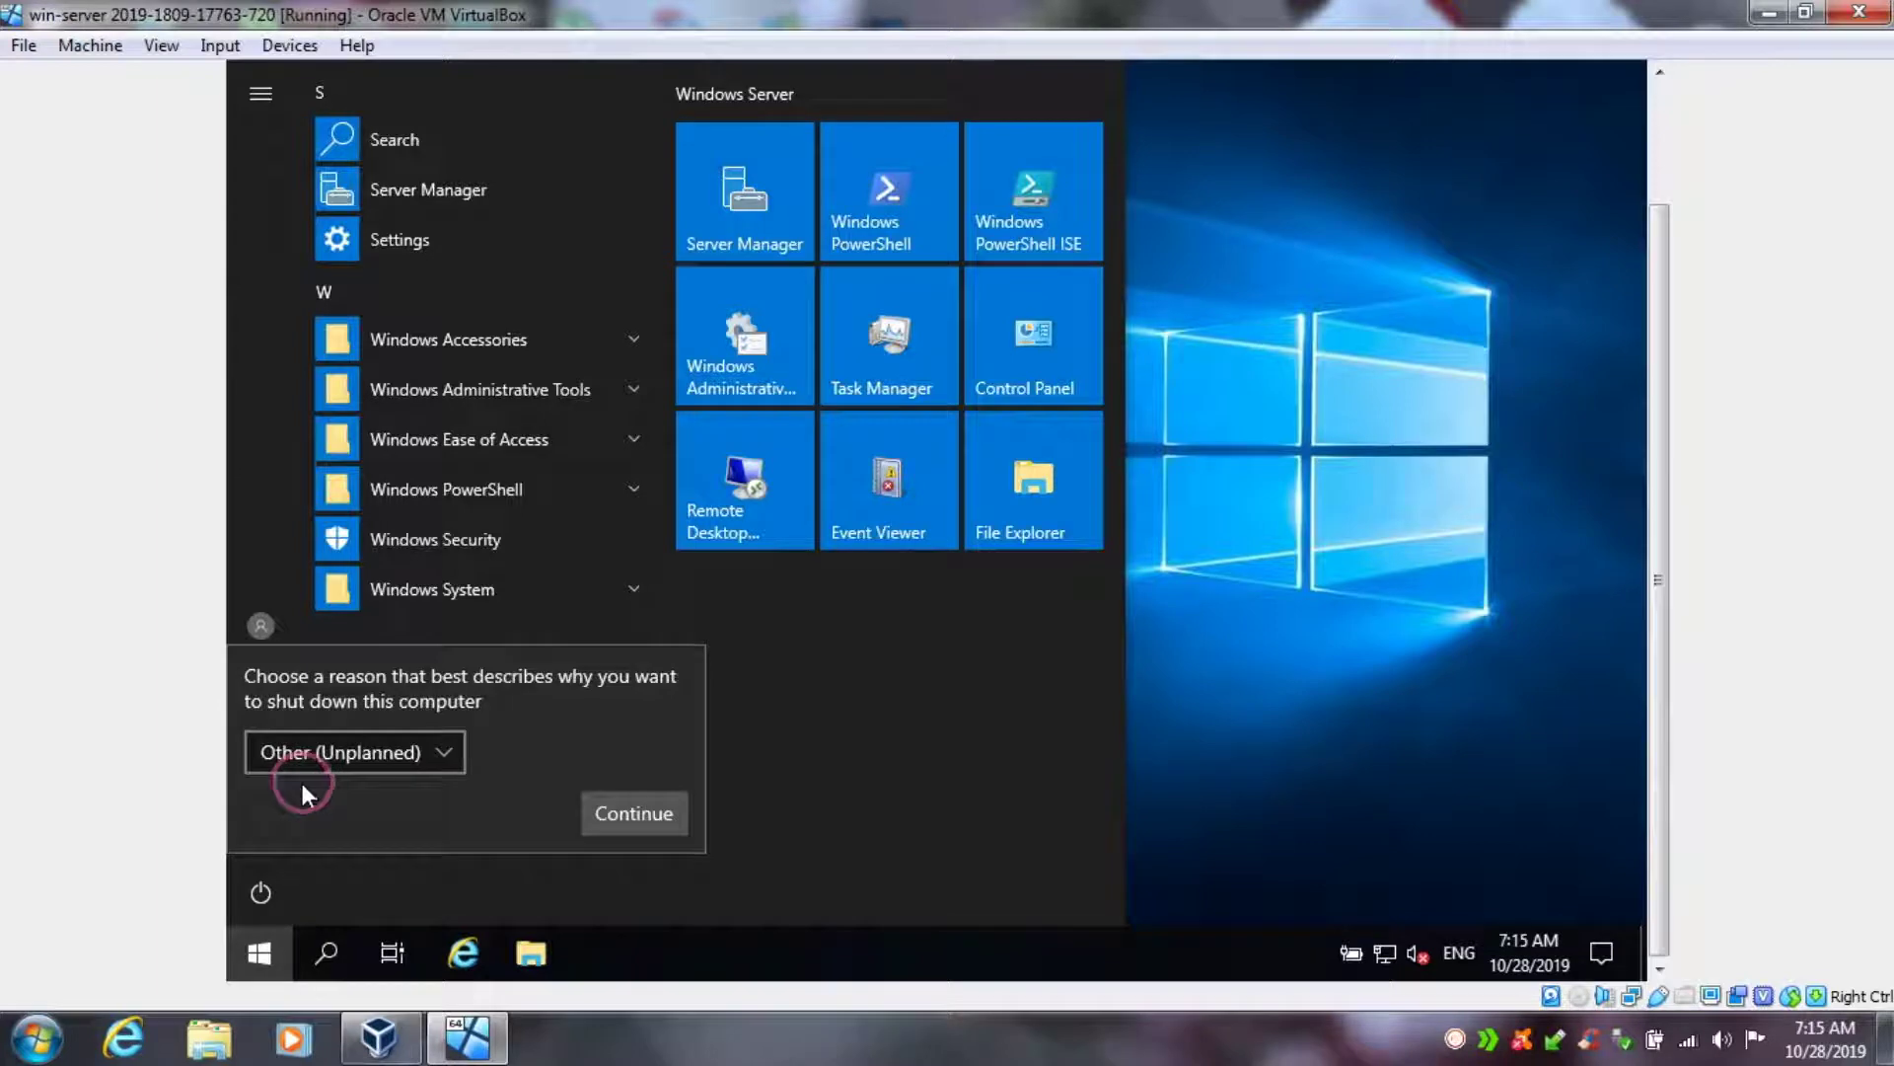
click(445, 753)
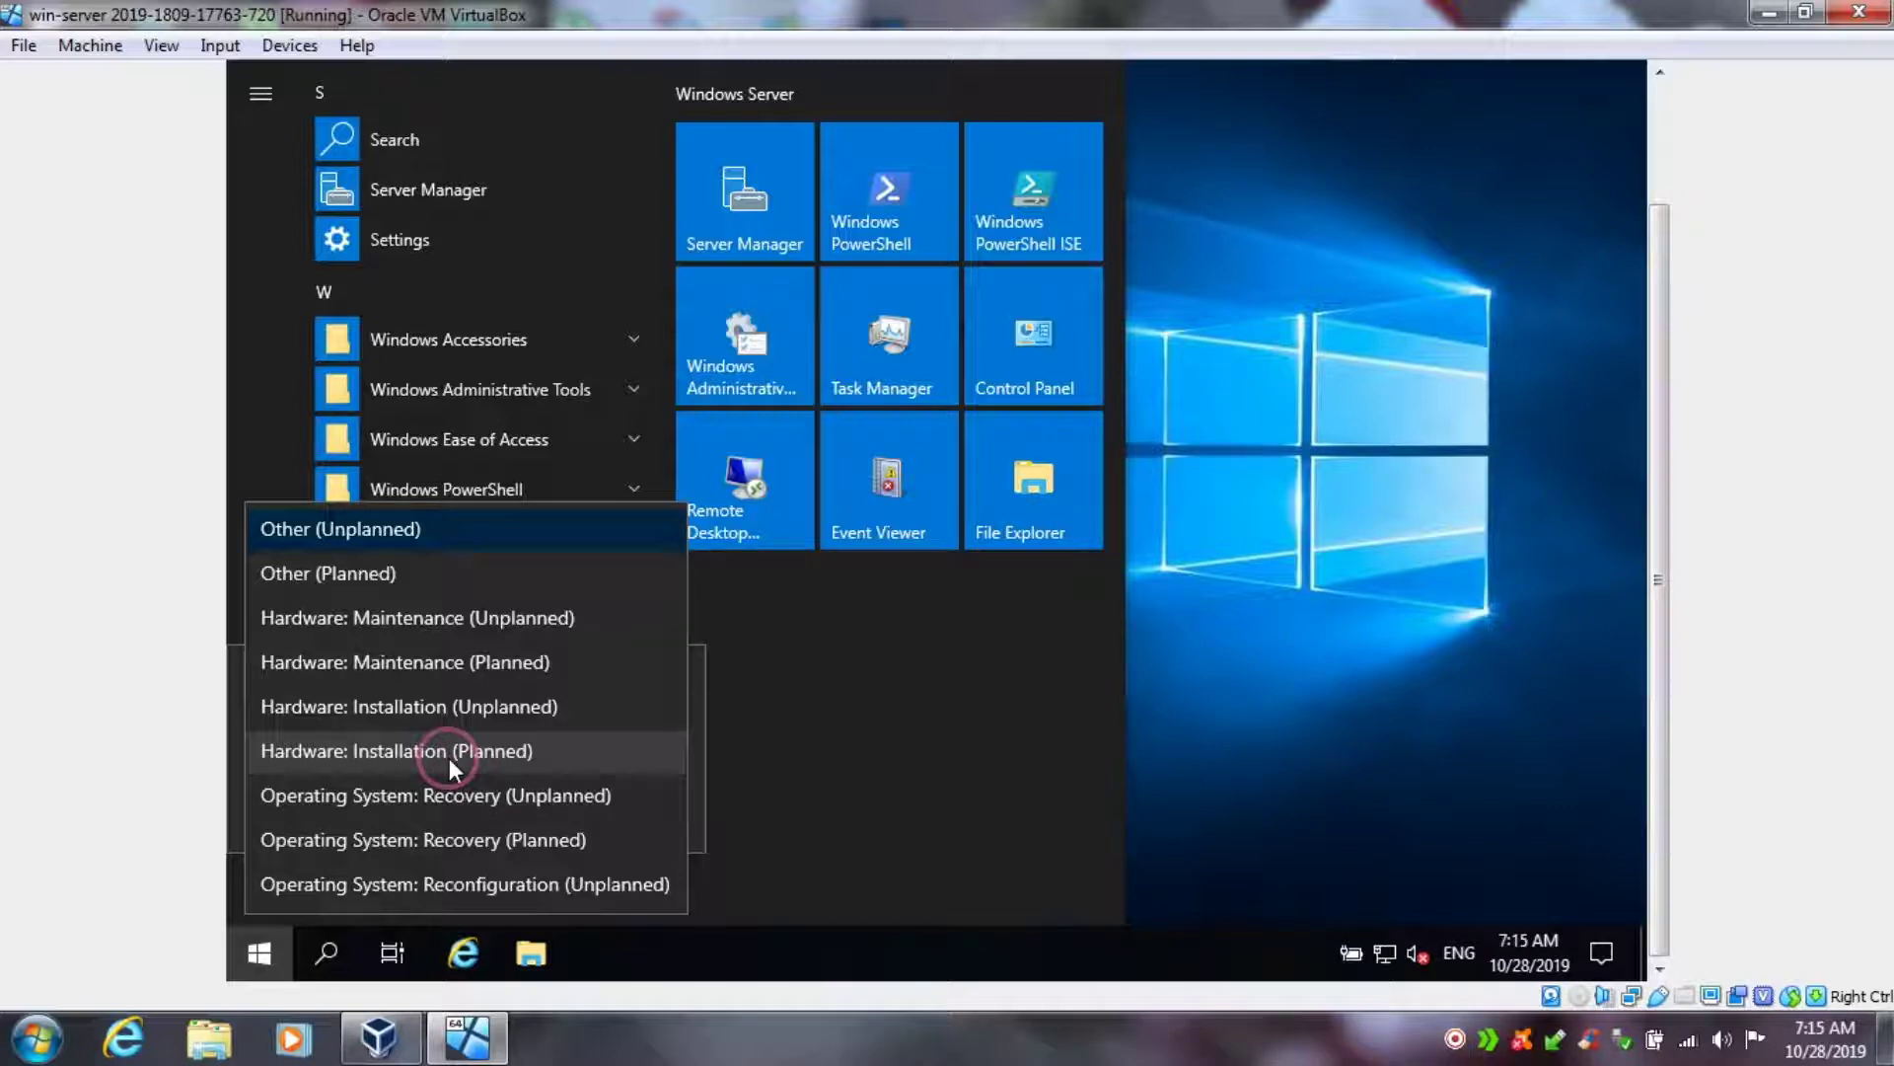
click(730, 757)
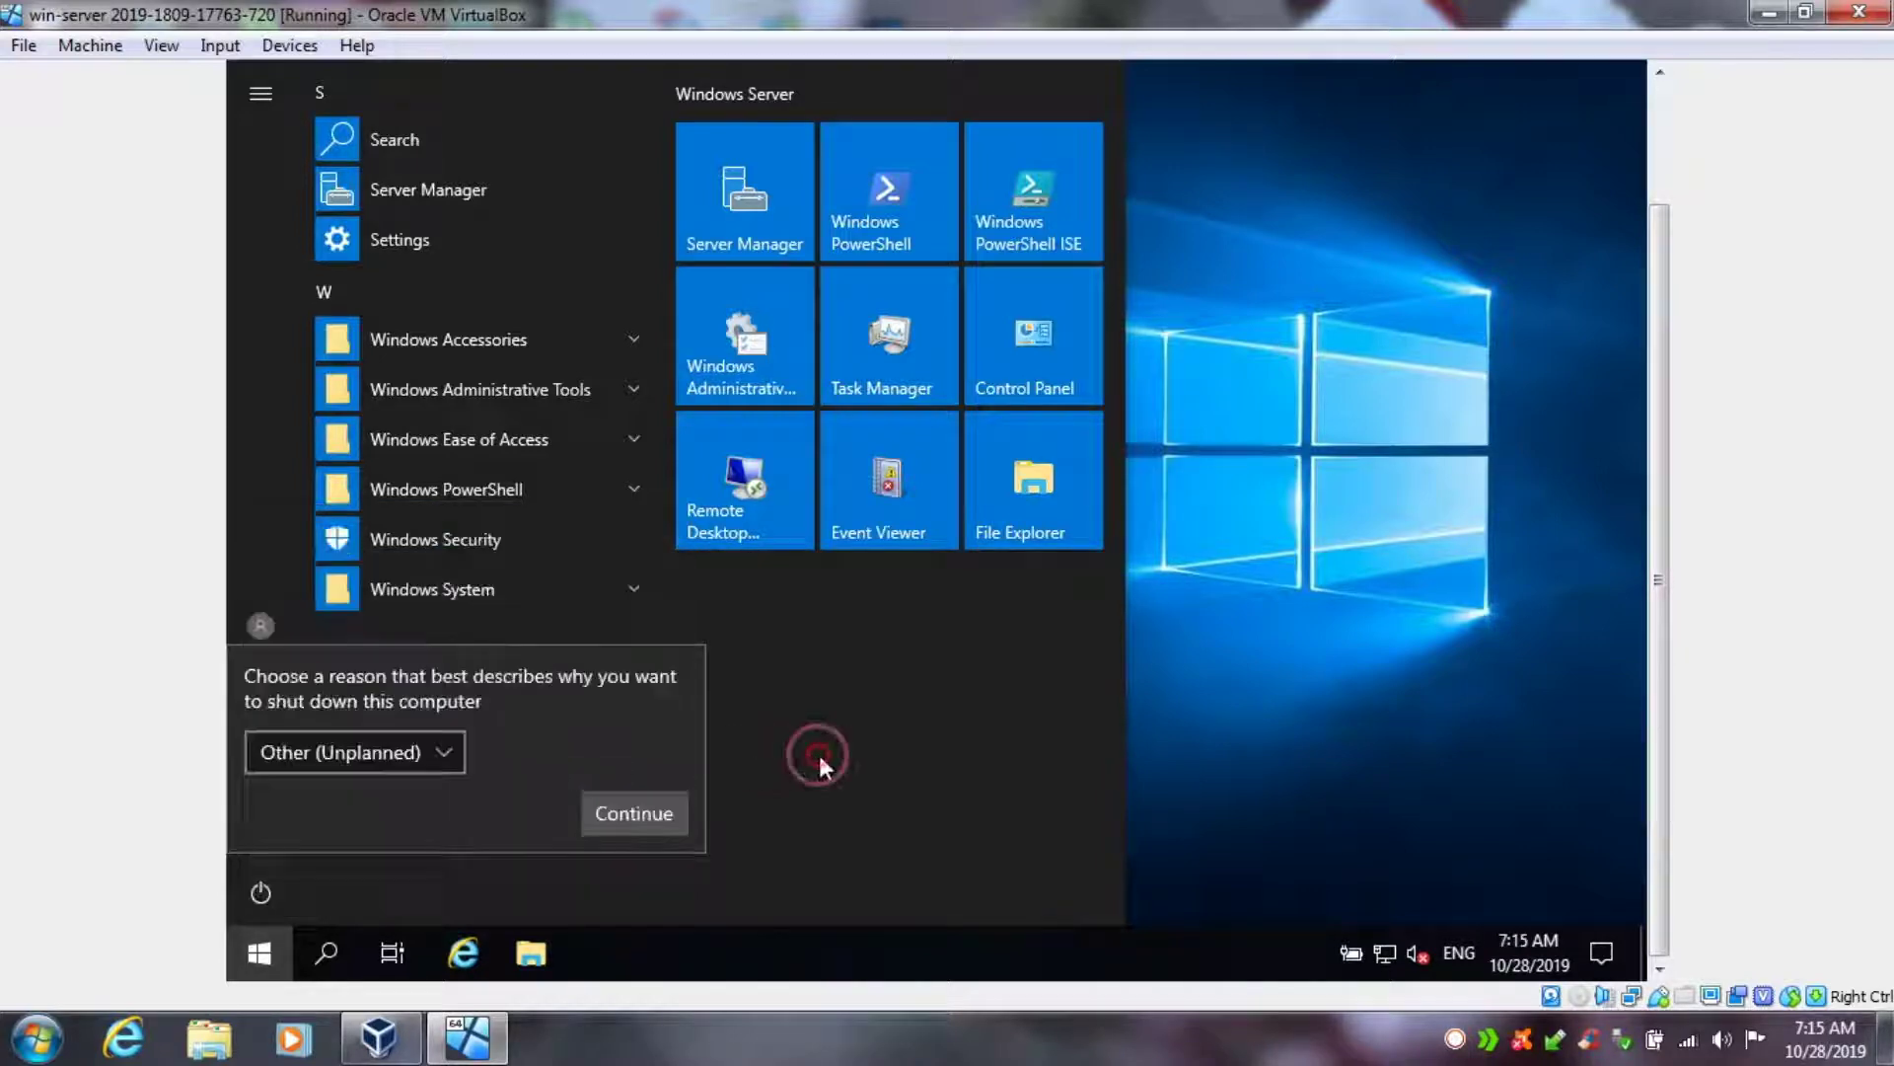
click(446, 754)
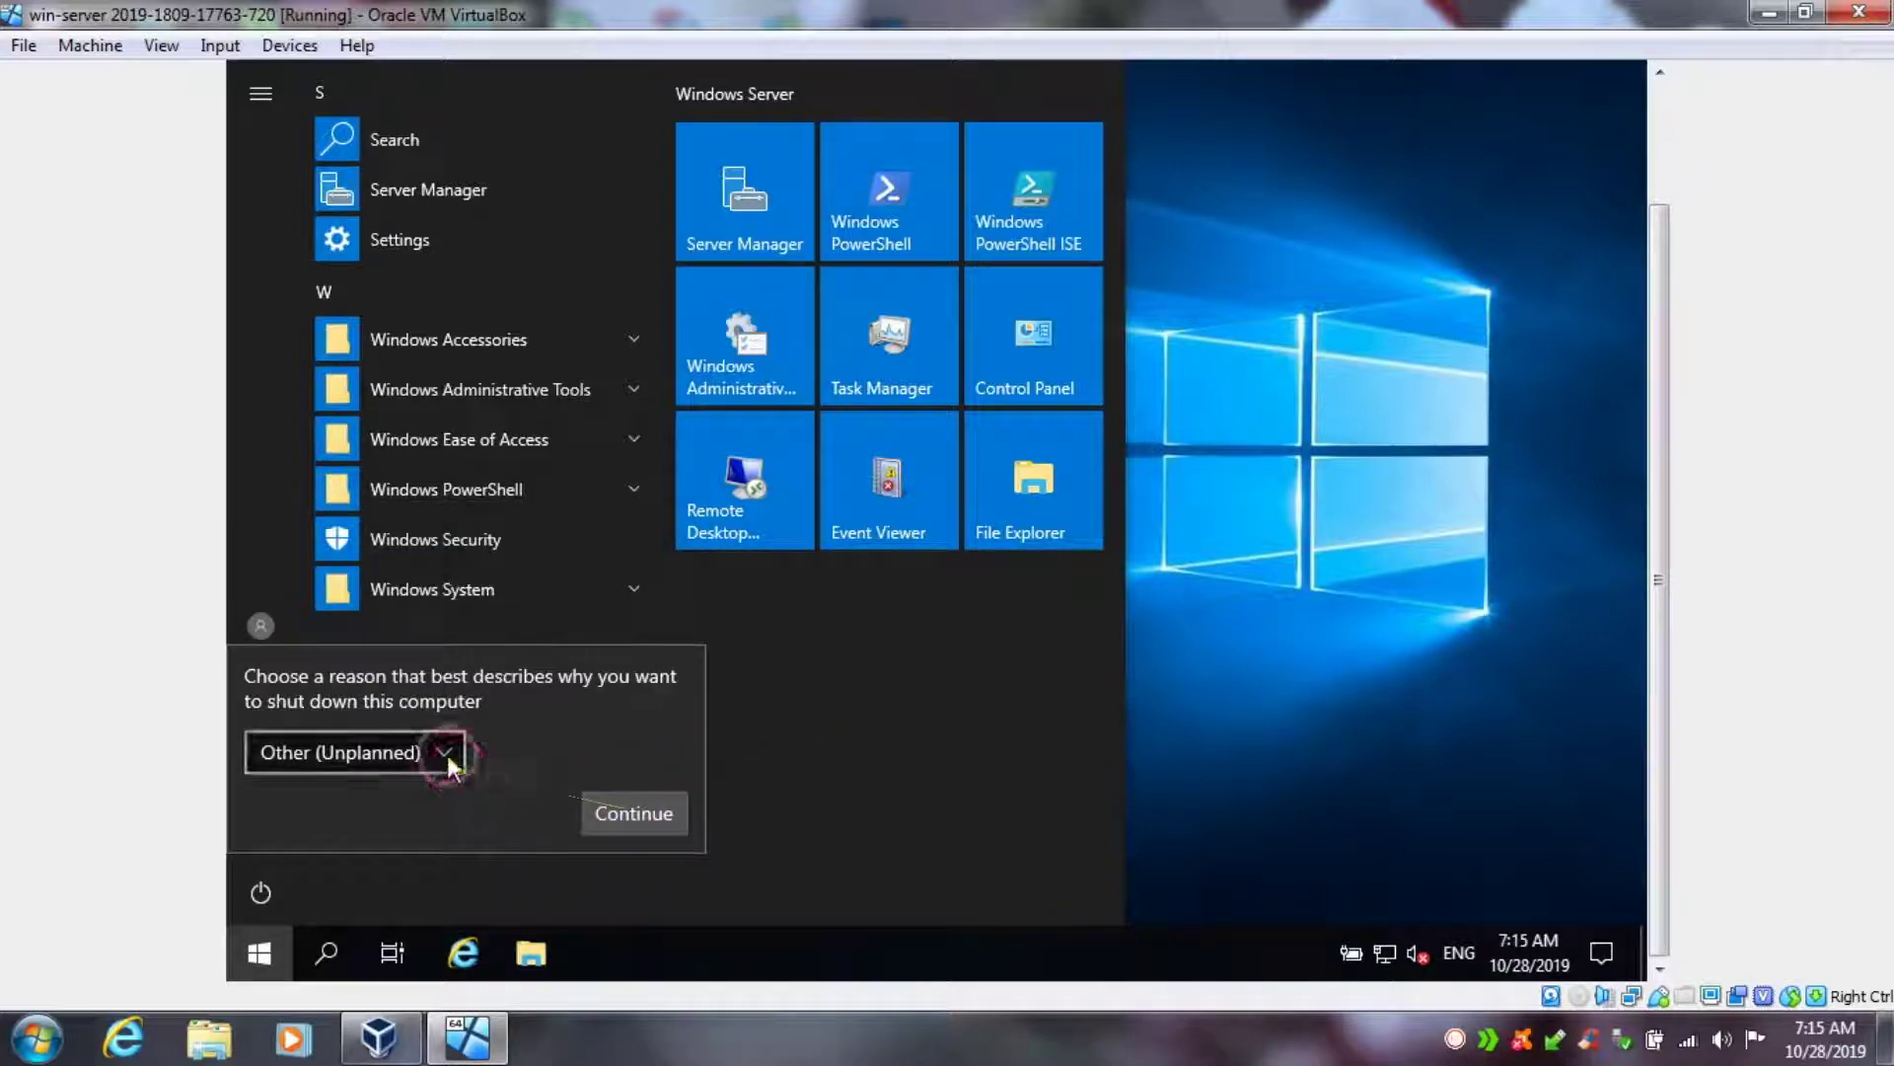
click(727, 755)
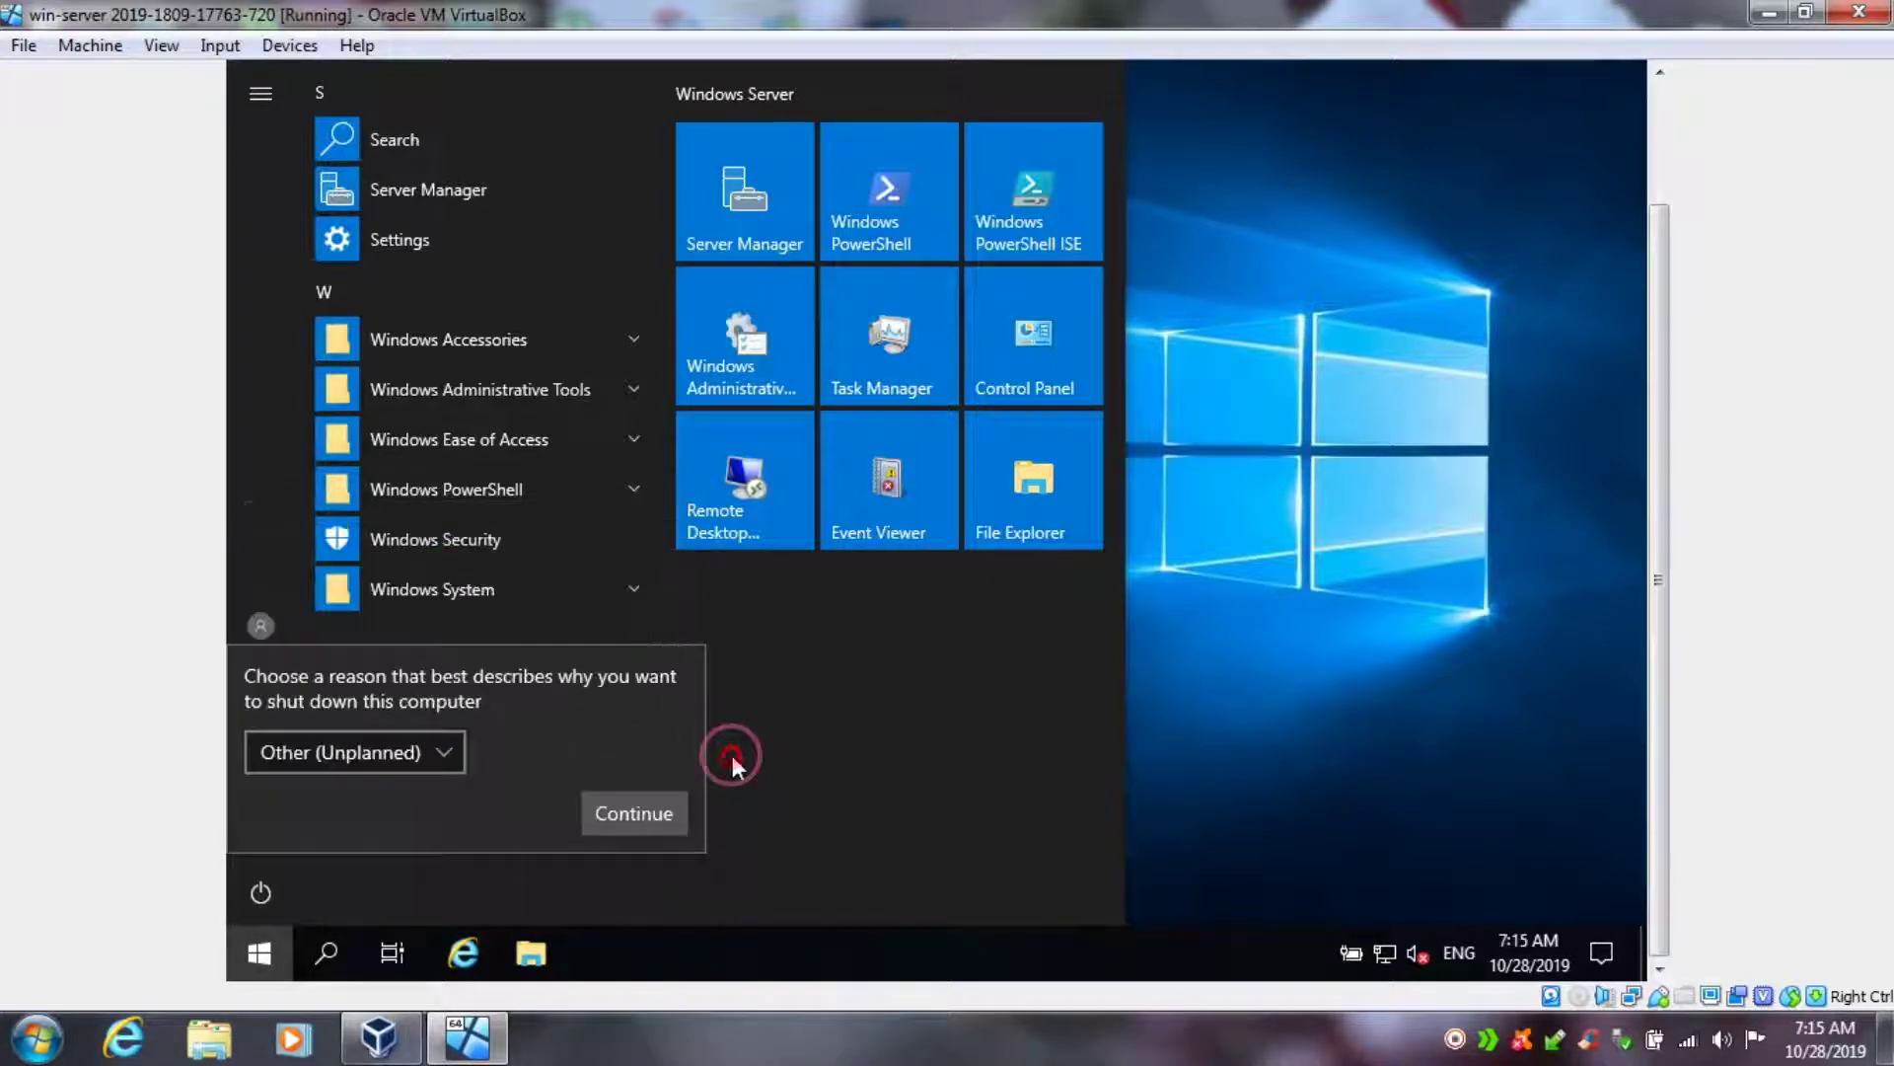
click(453, 752)
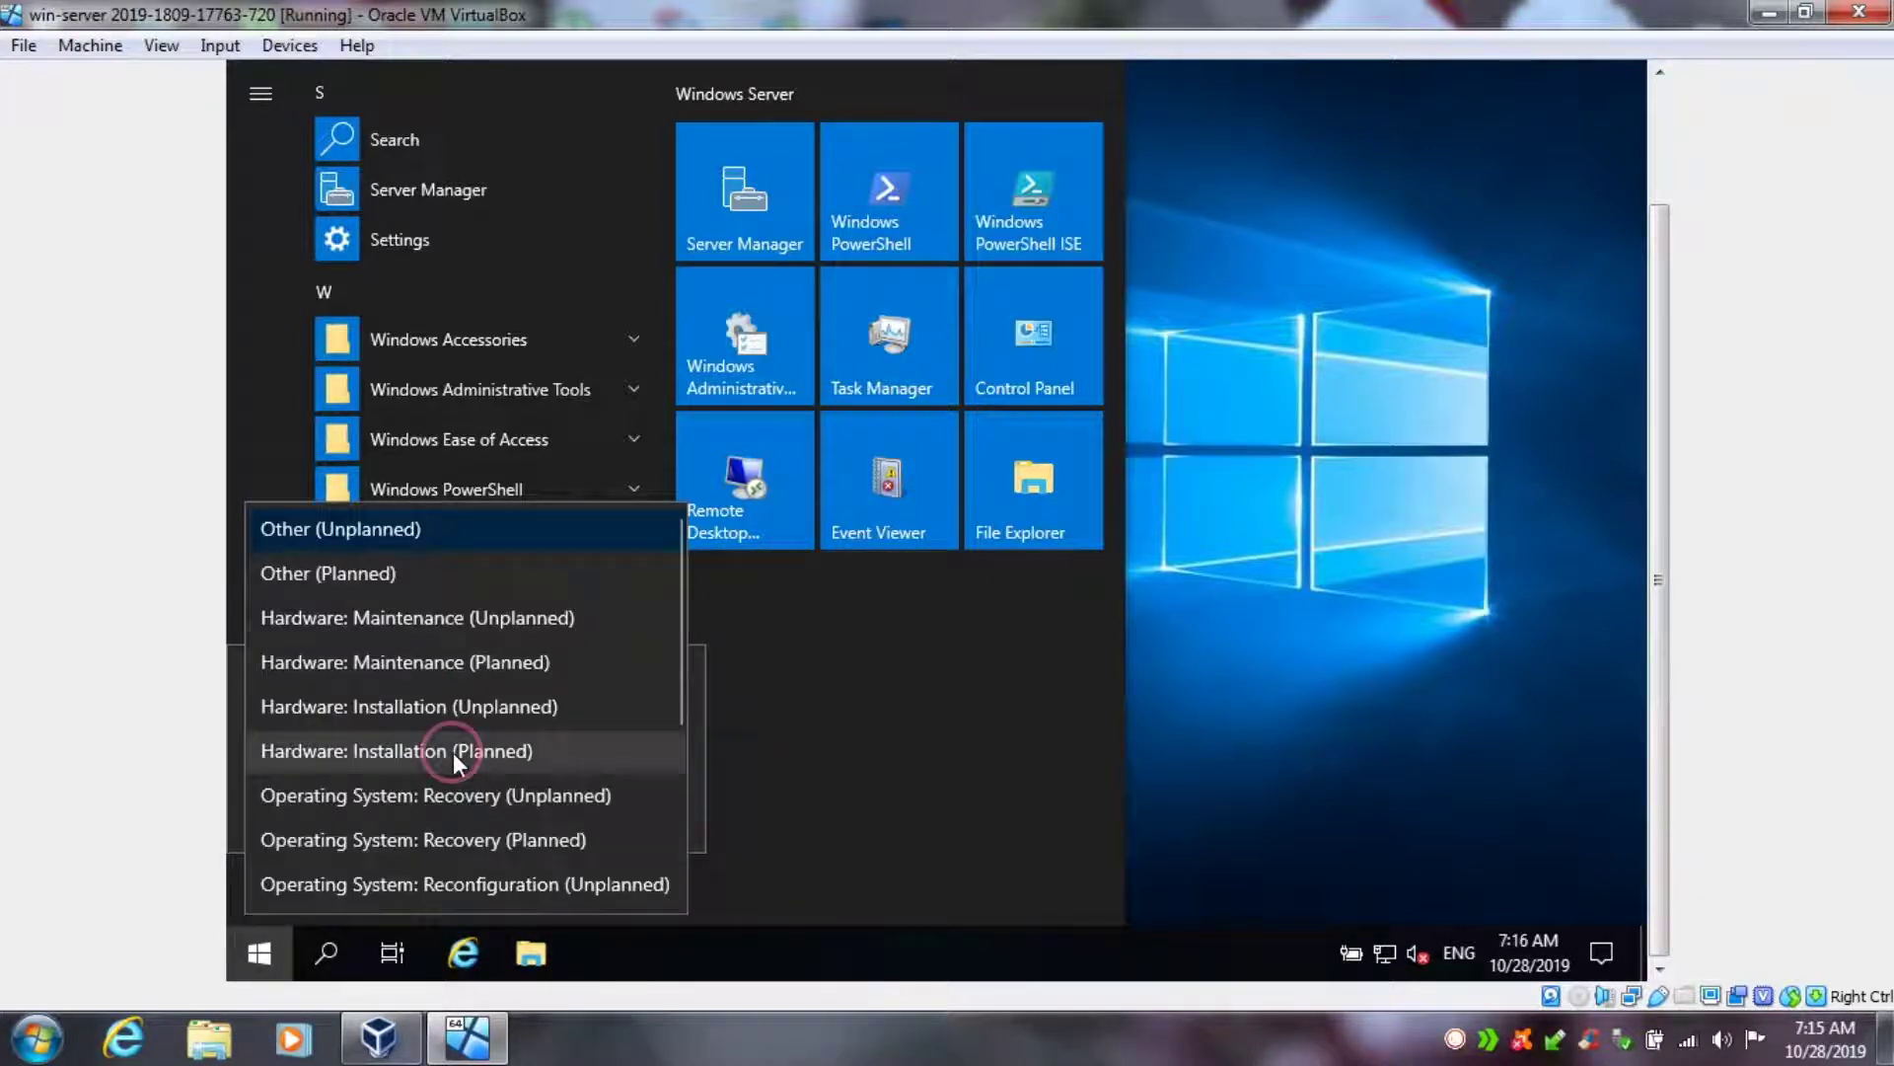
scroll(453, 752, down, 3)
scroll(453, 752, up, 3)
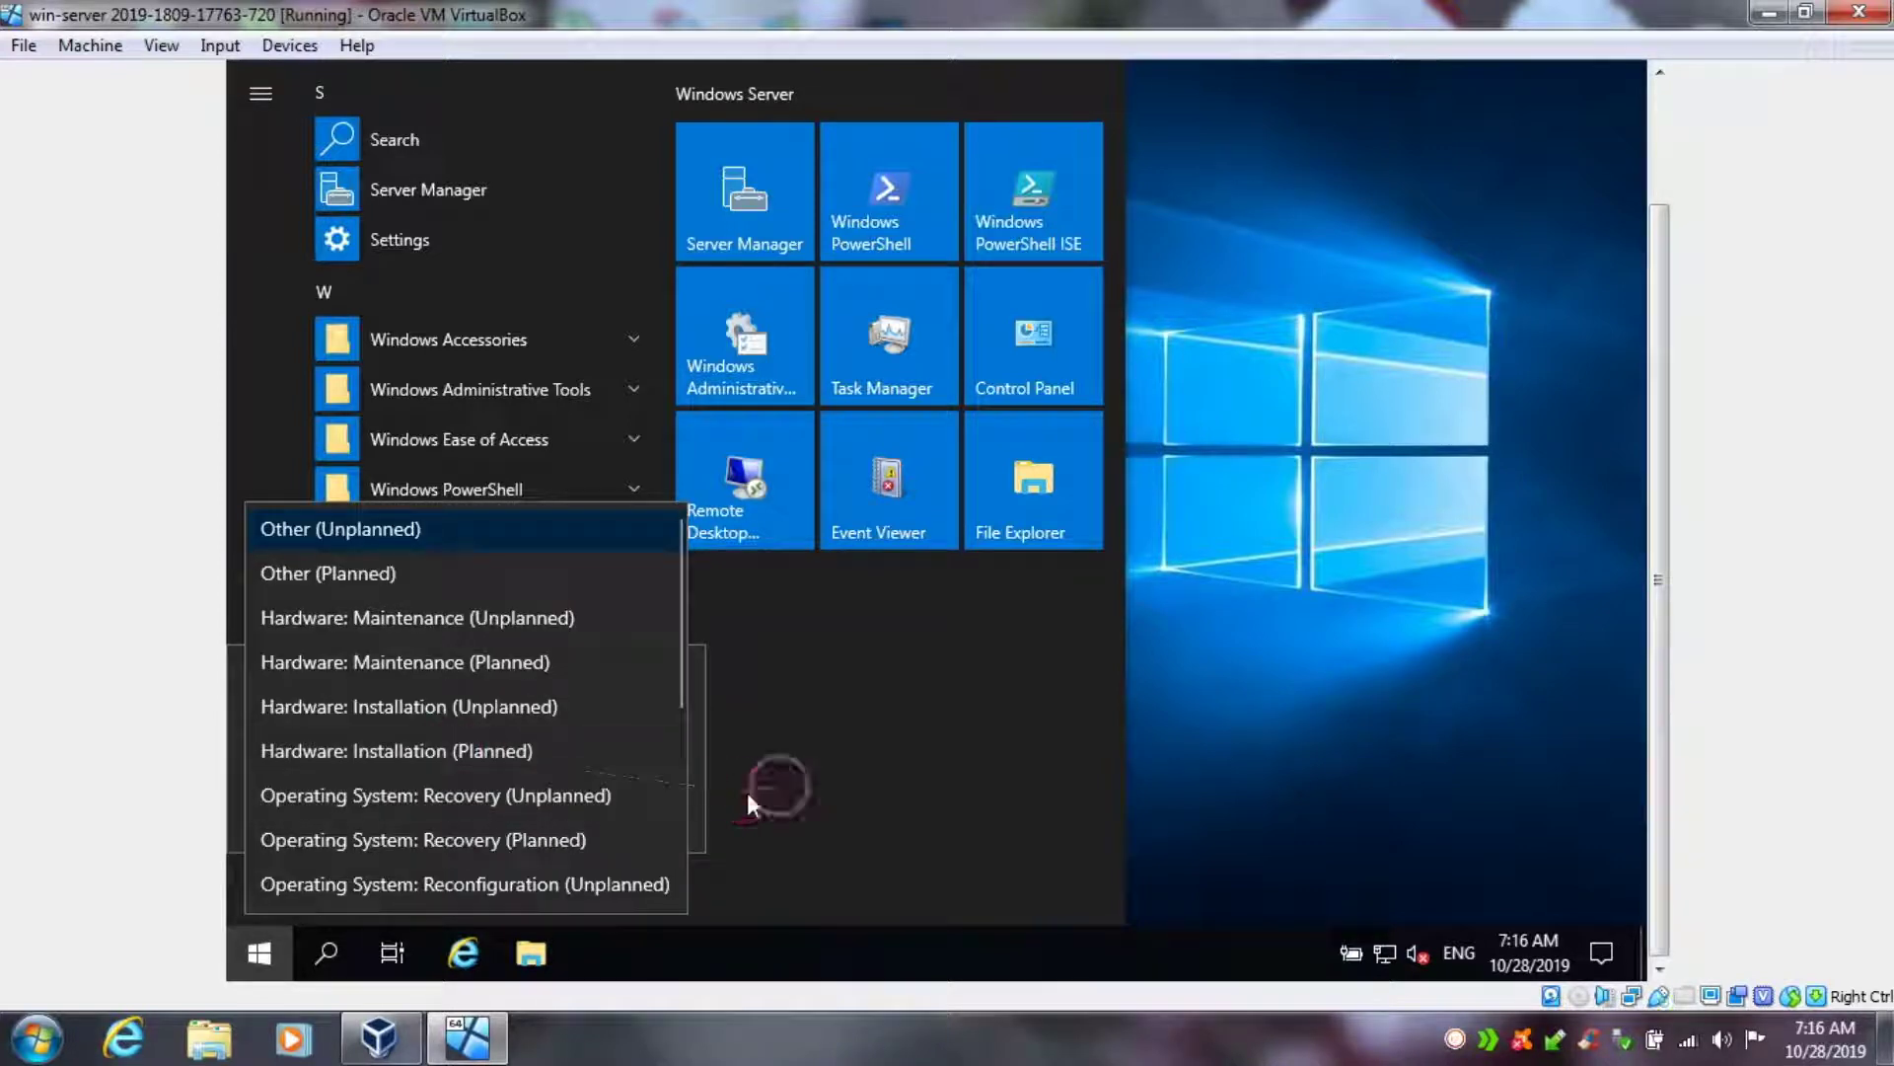
click(866, 765)
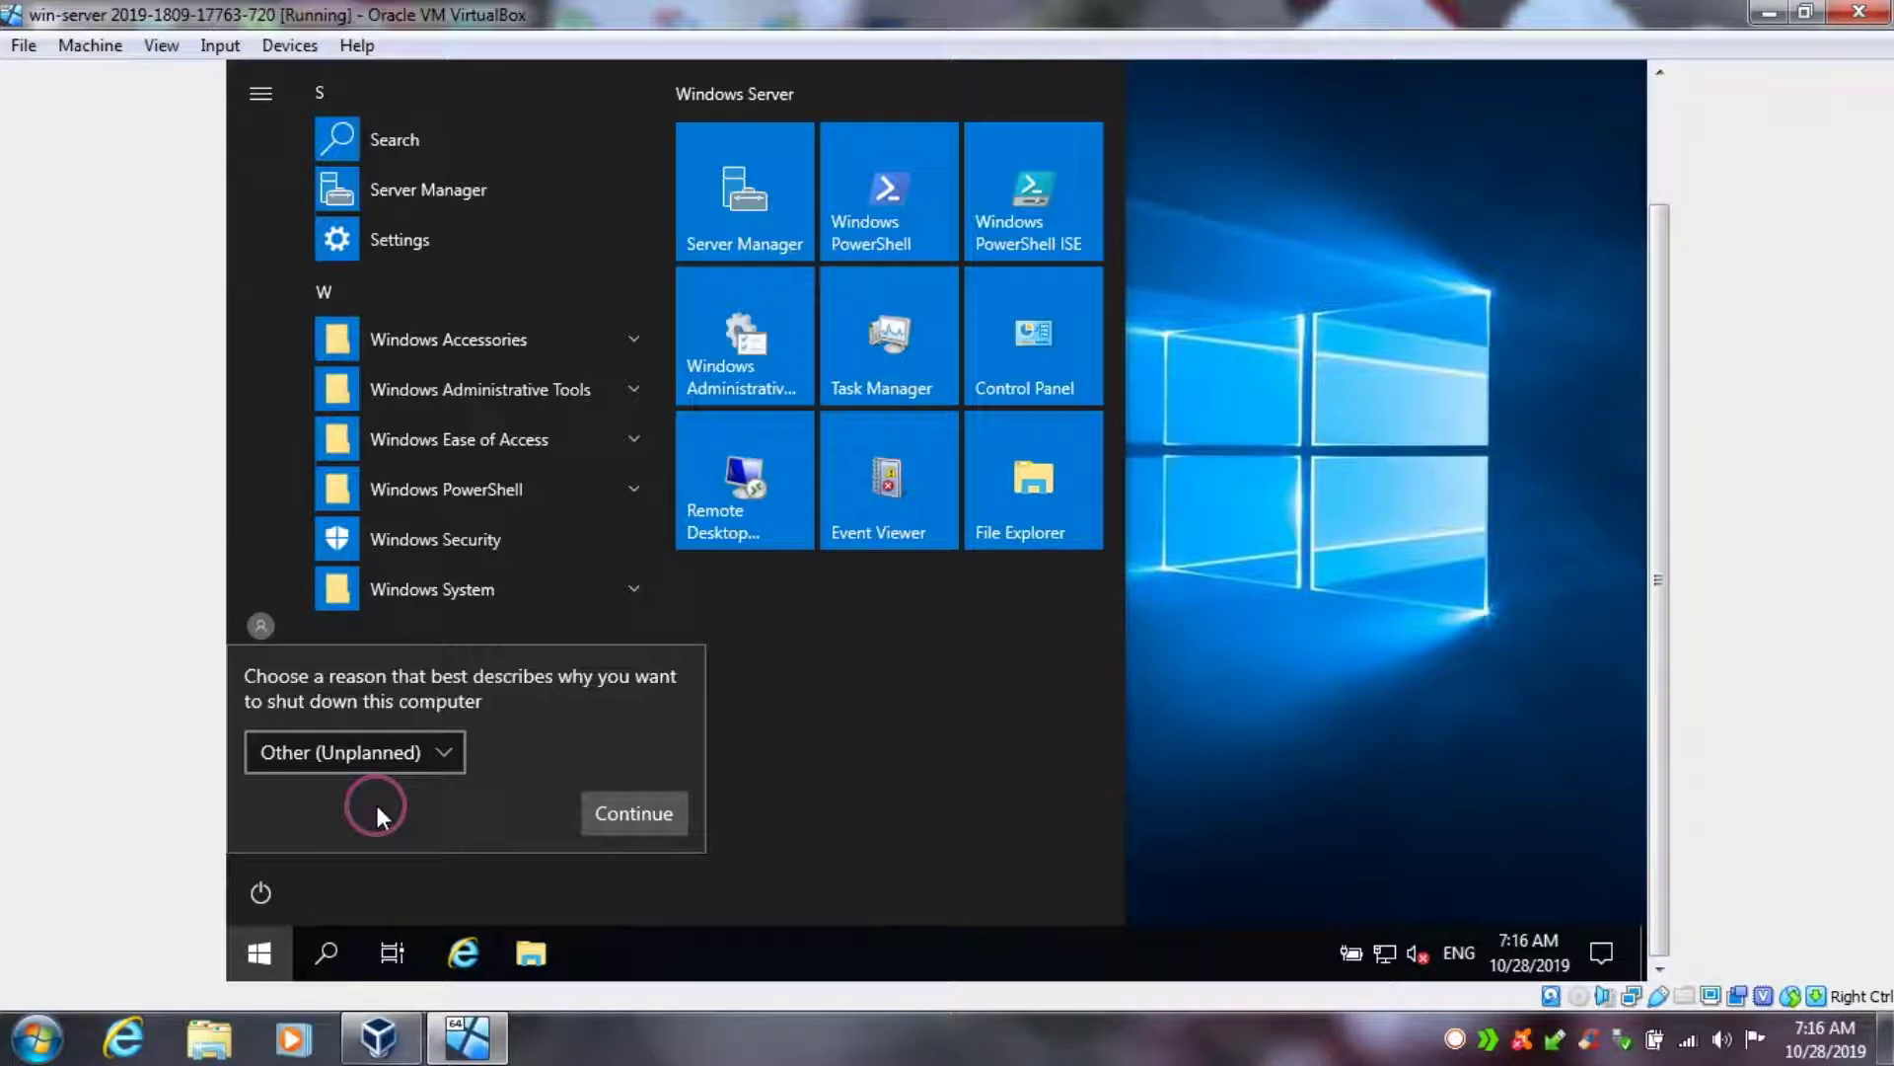
click(622, 815)
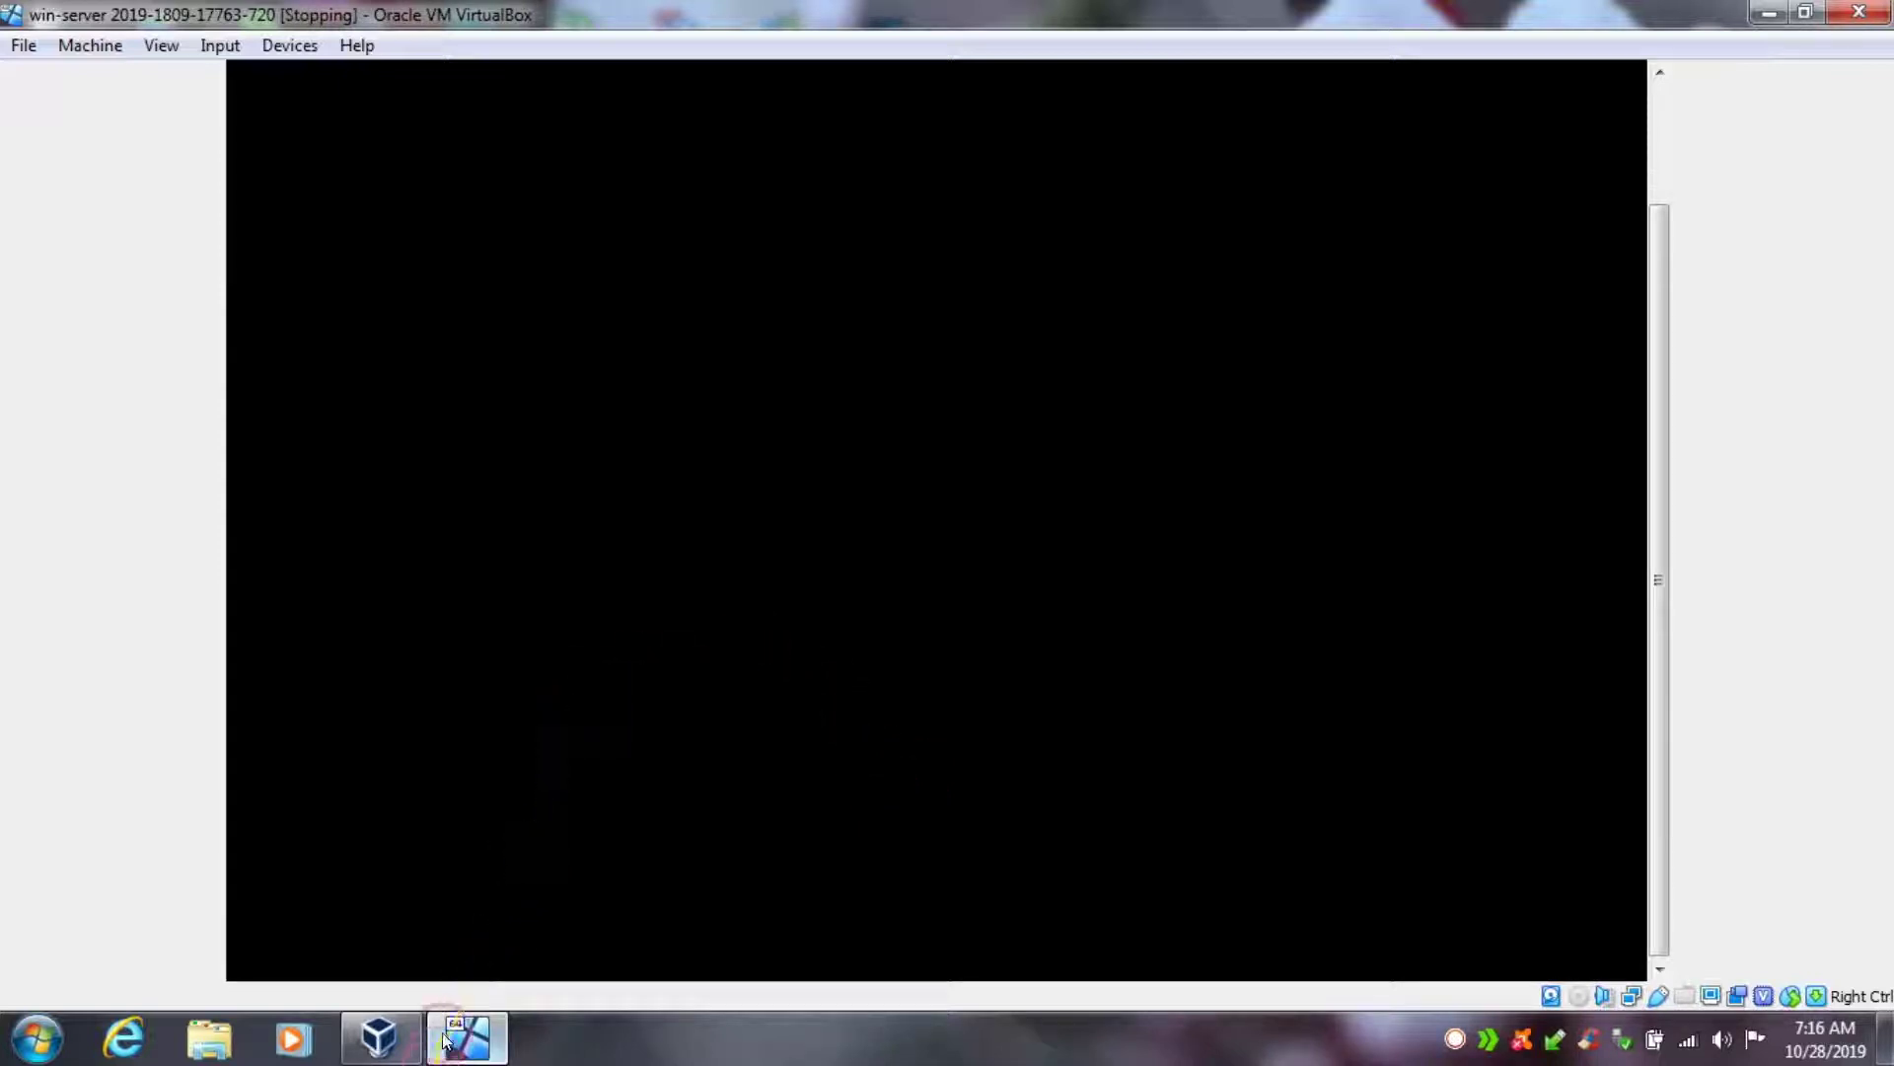
mouse_move(478, 1044)
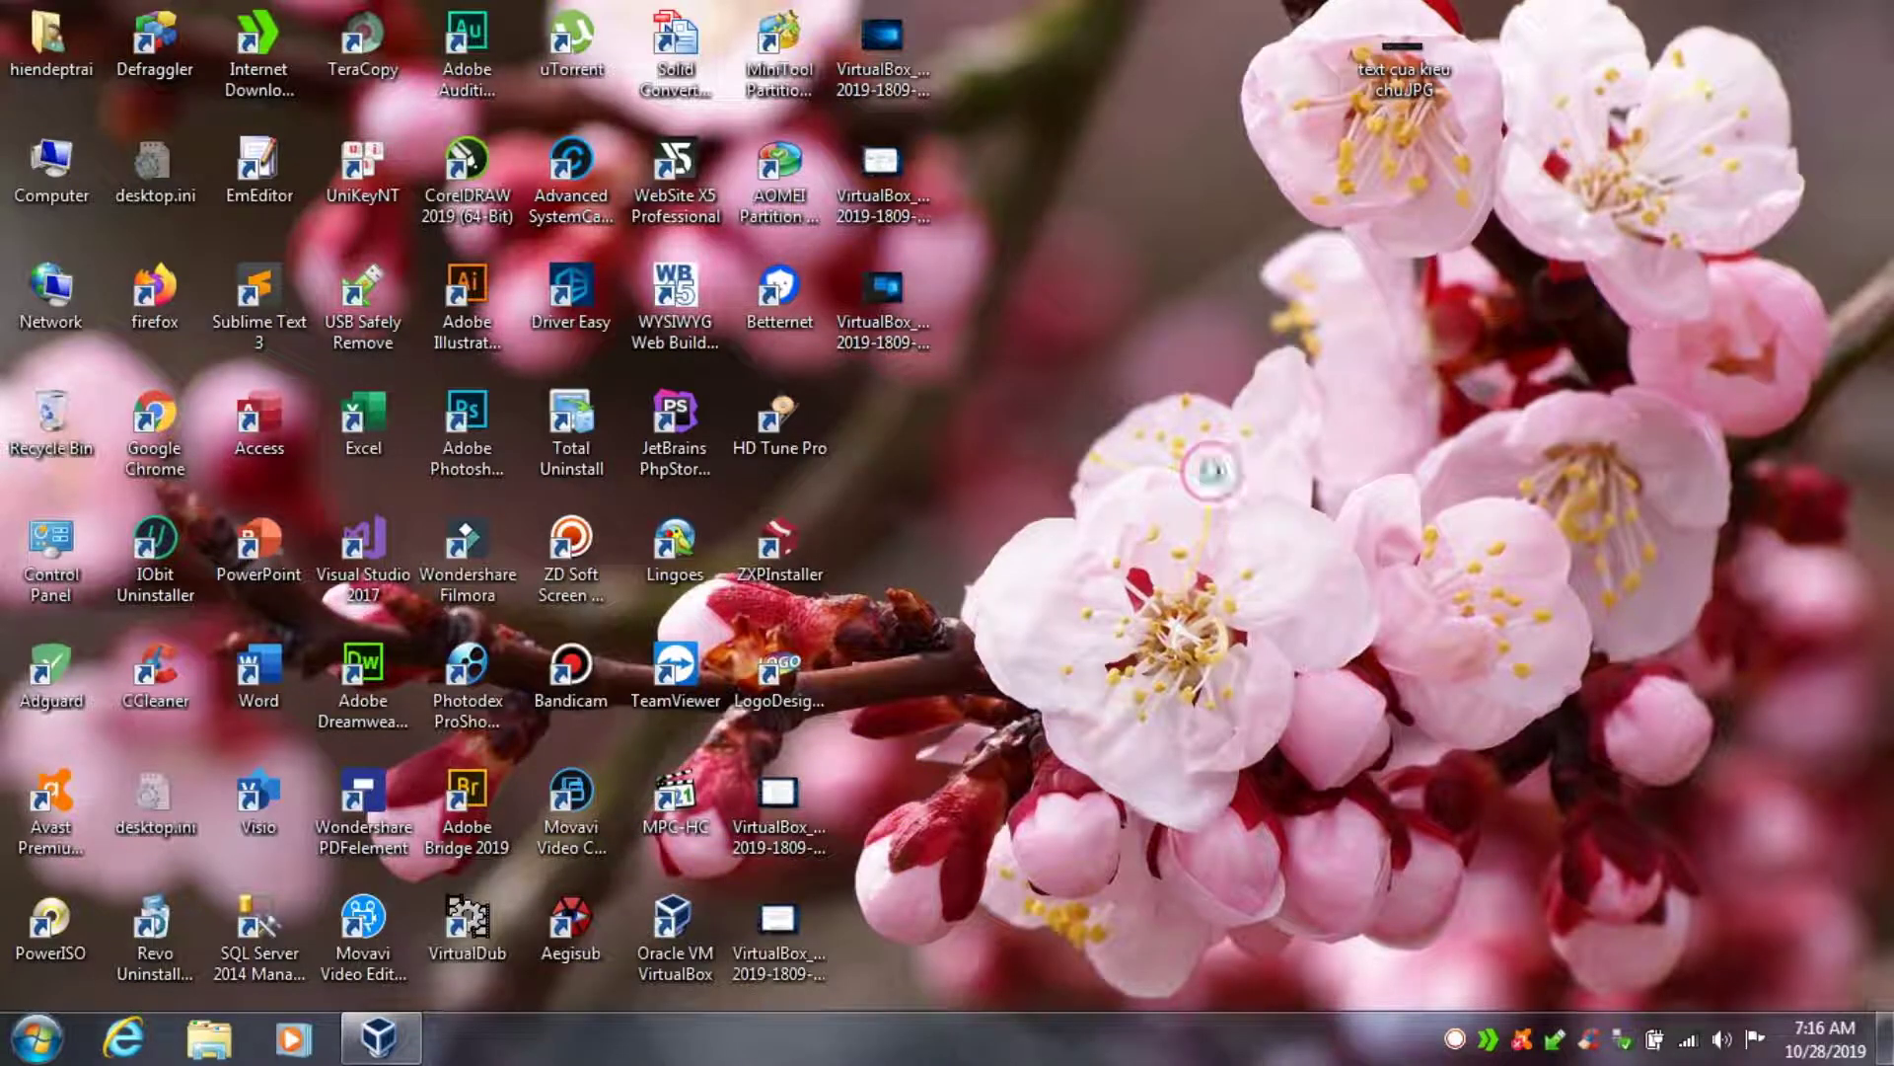
right_click(1253, 533)
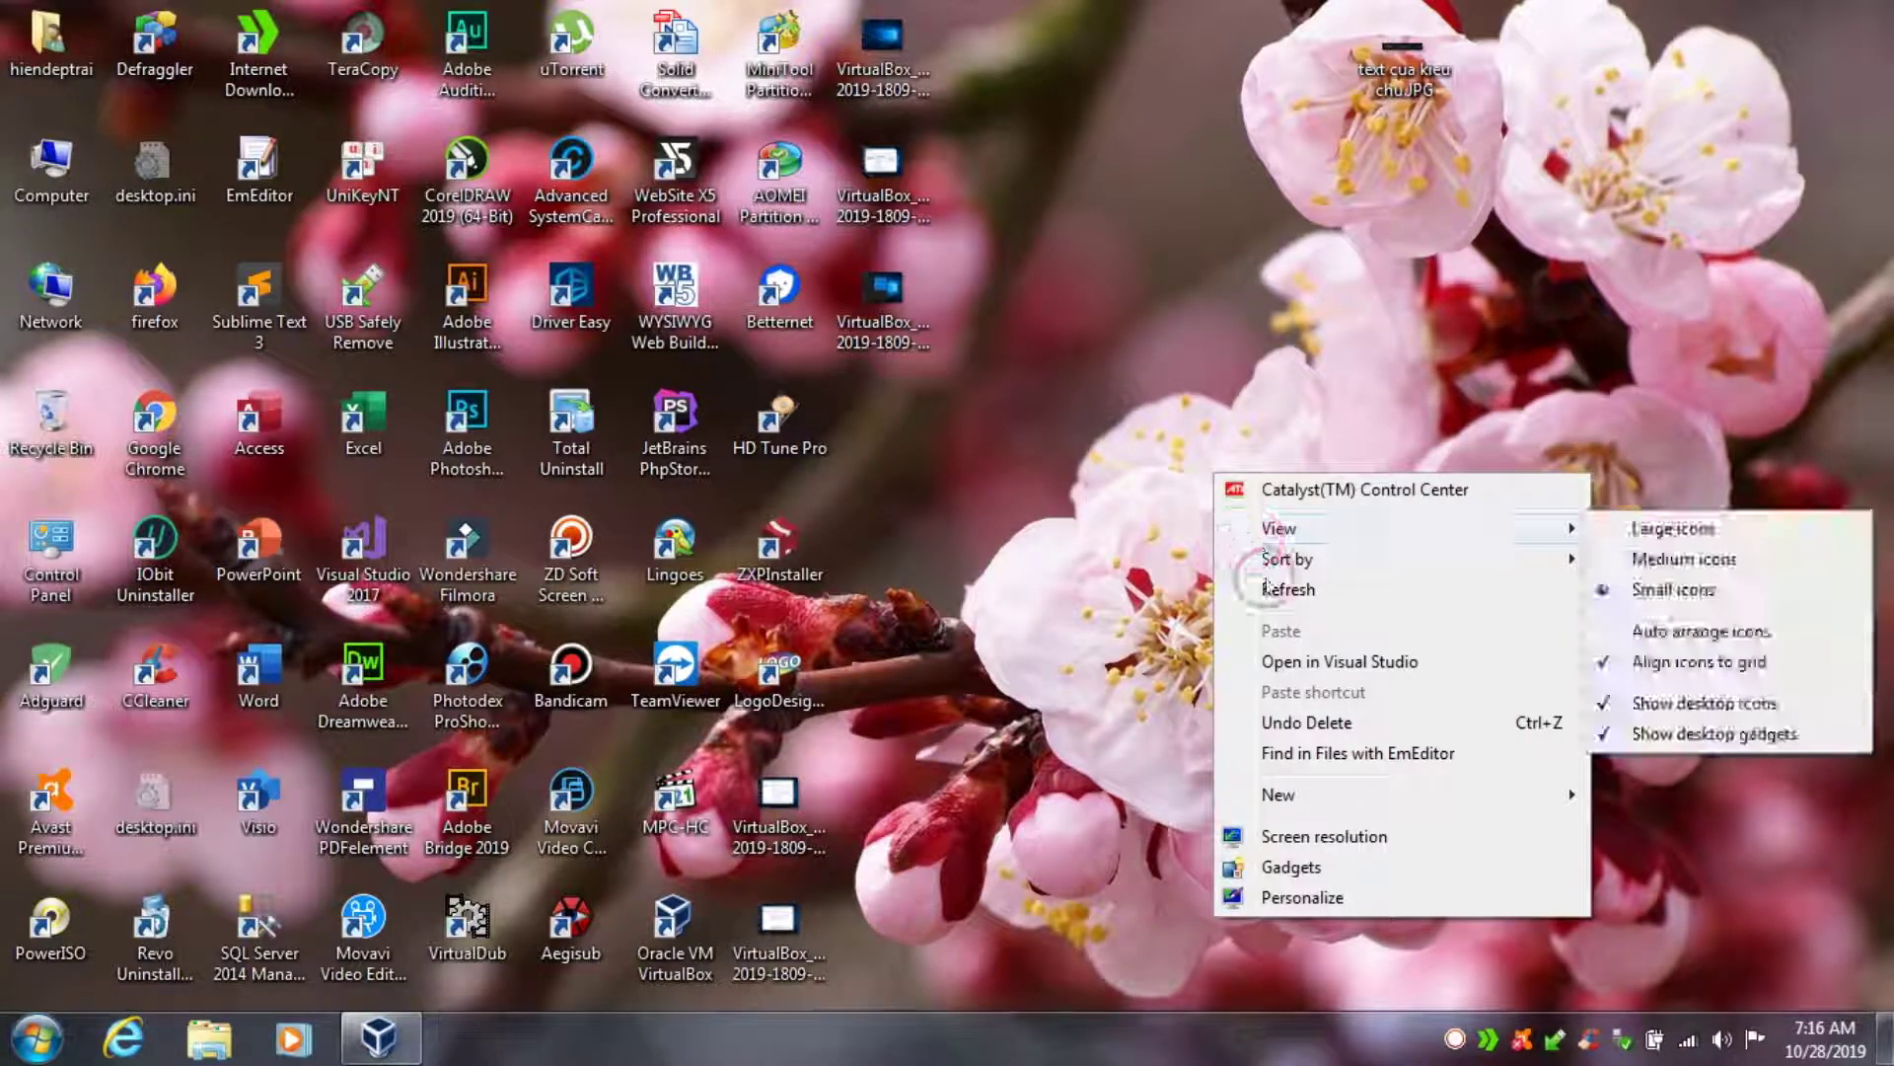
click(1265, 580)
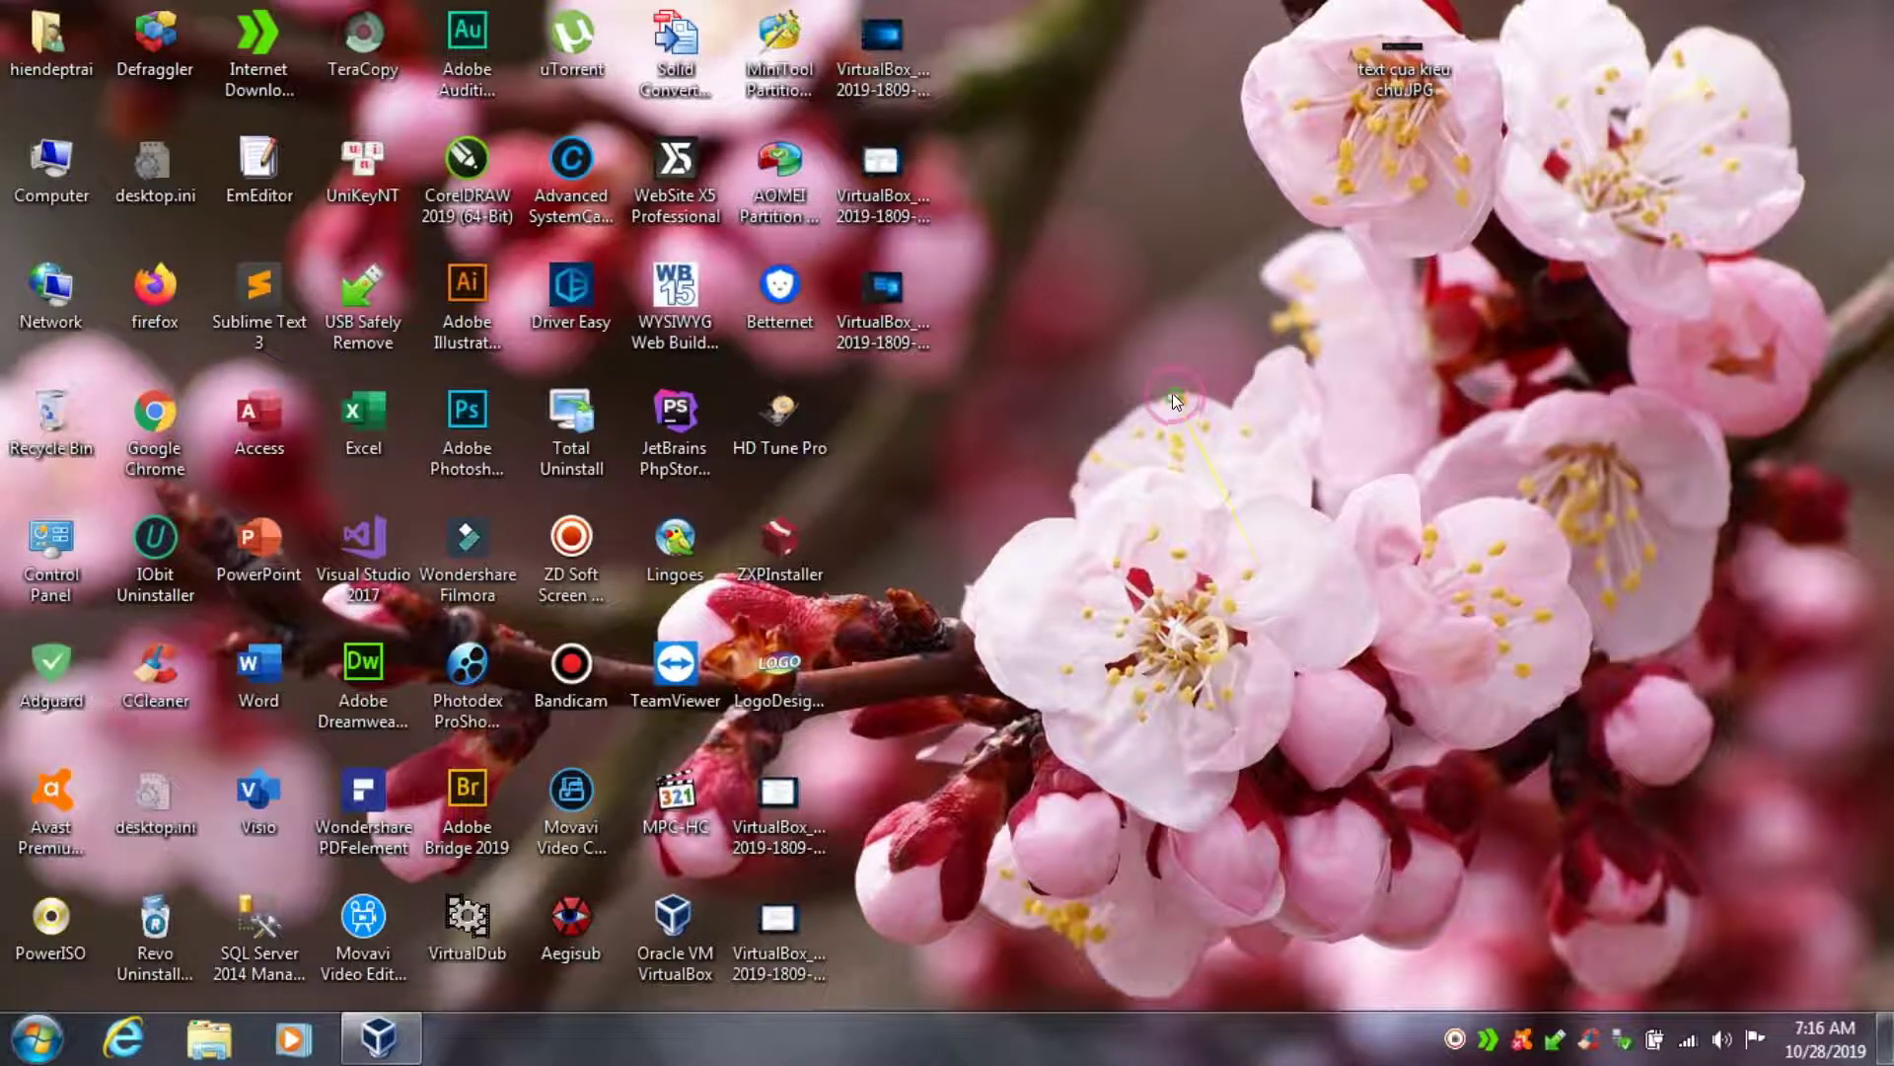
right_click(1172, 393)
click(1217, 519)
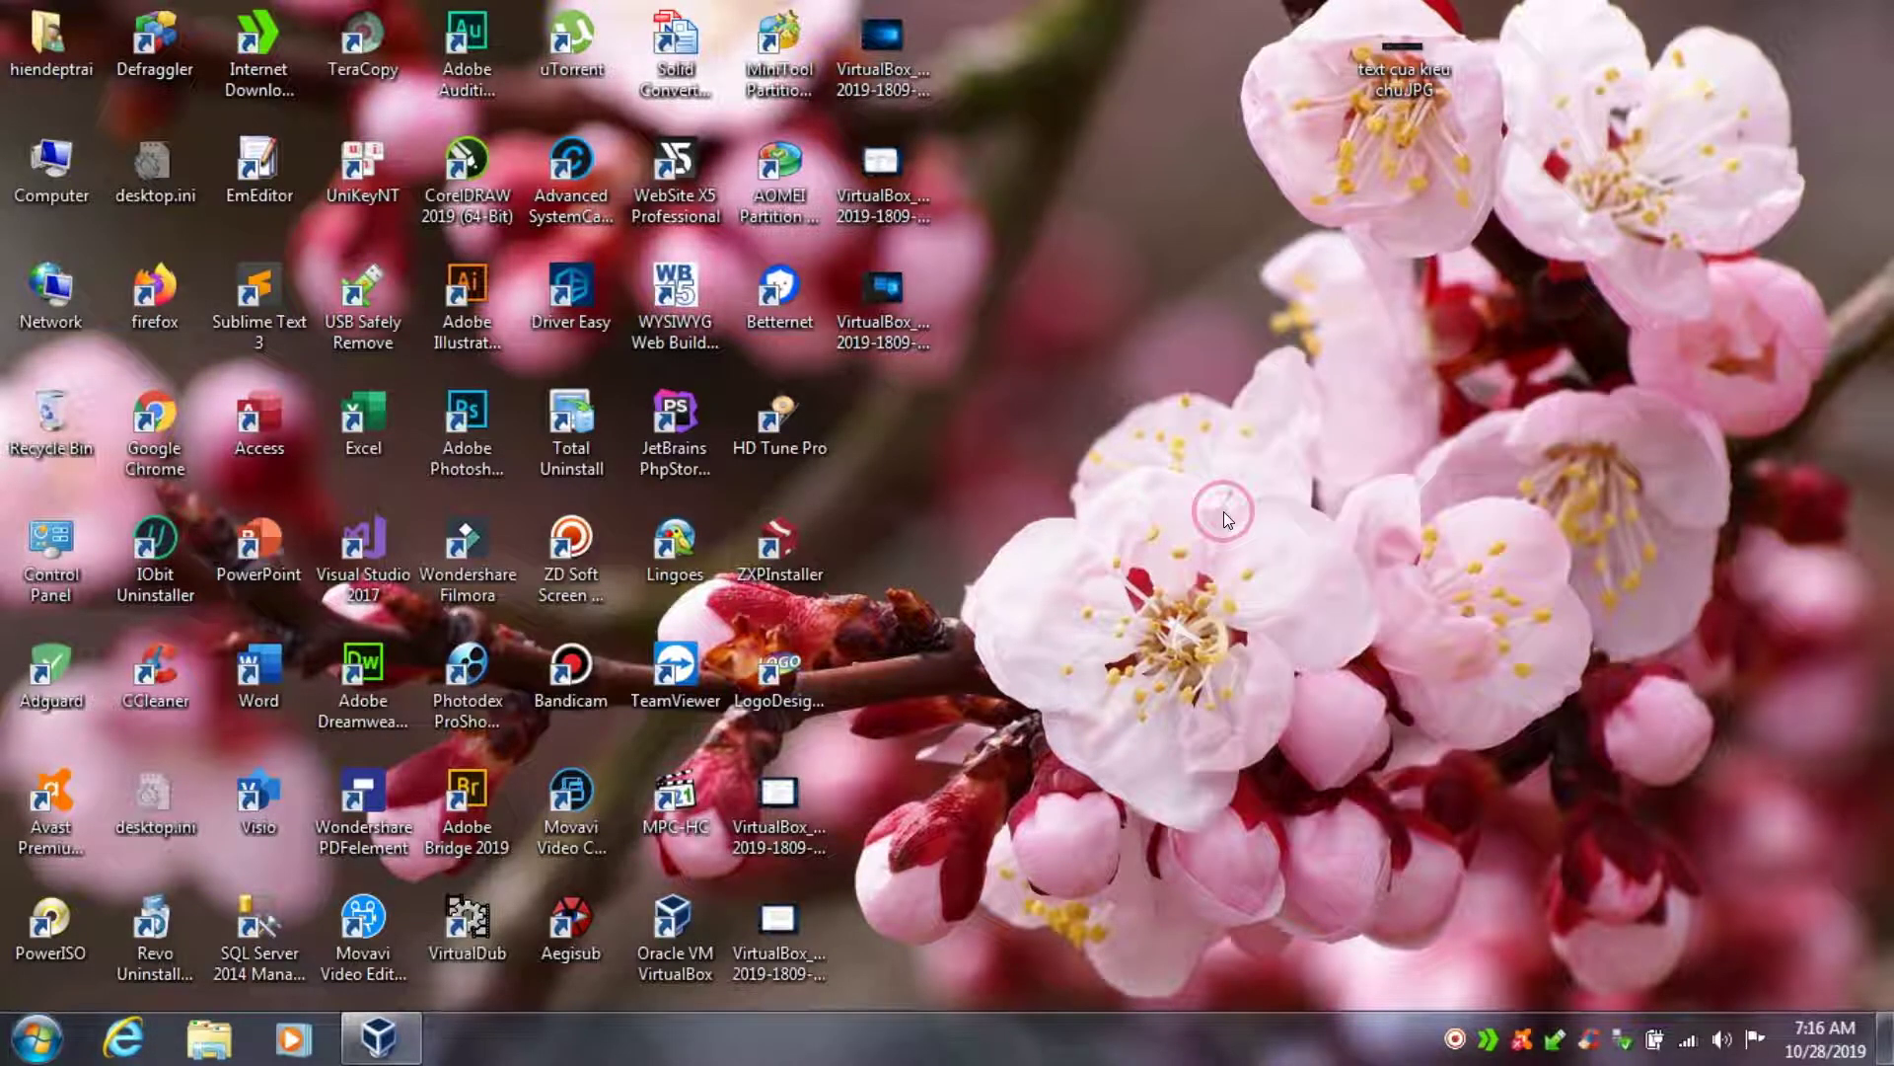
right_click(1168, 387)
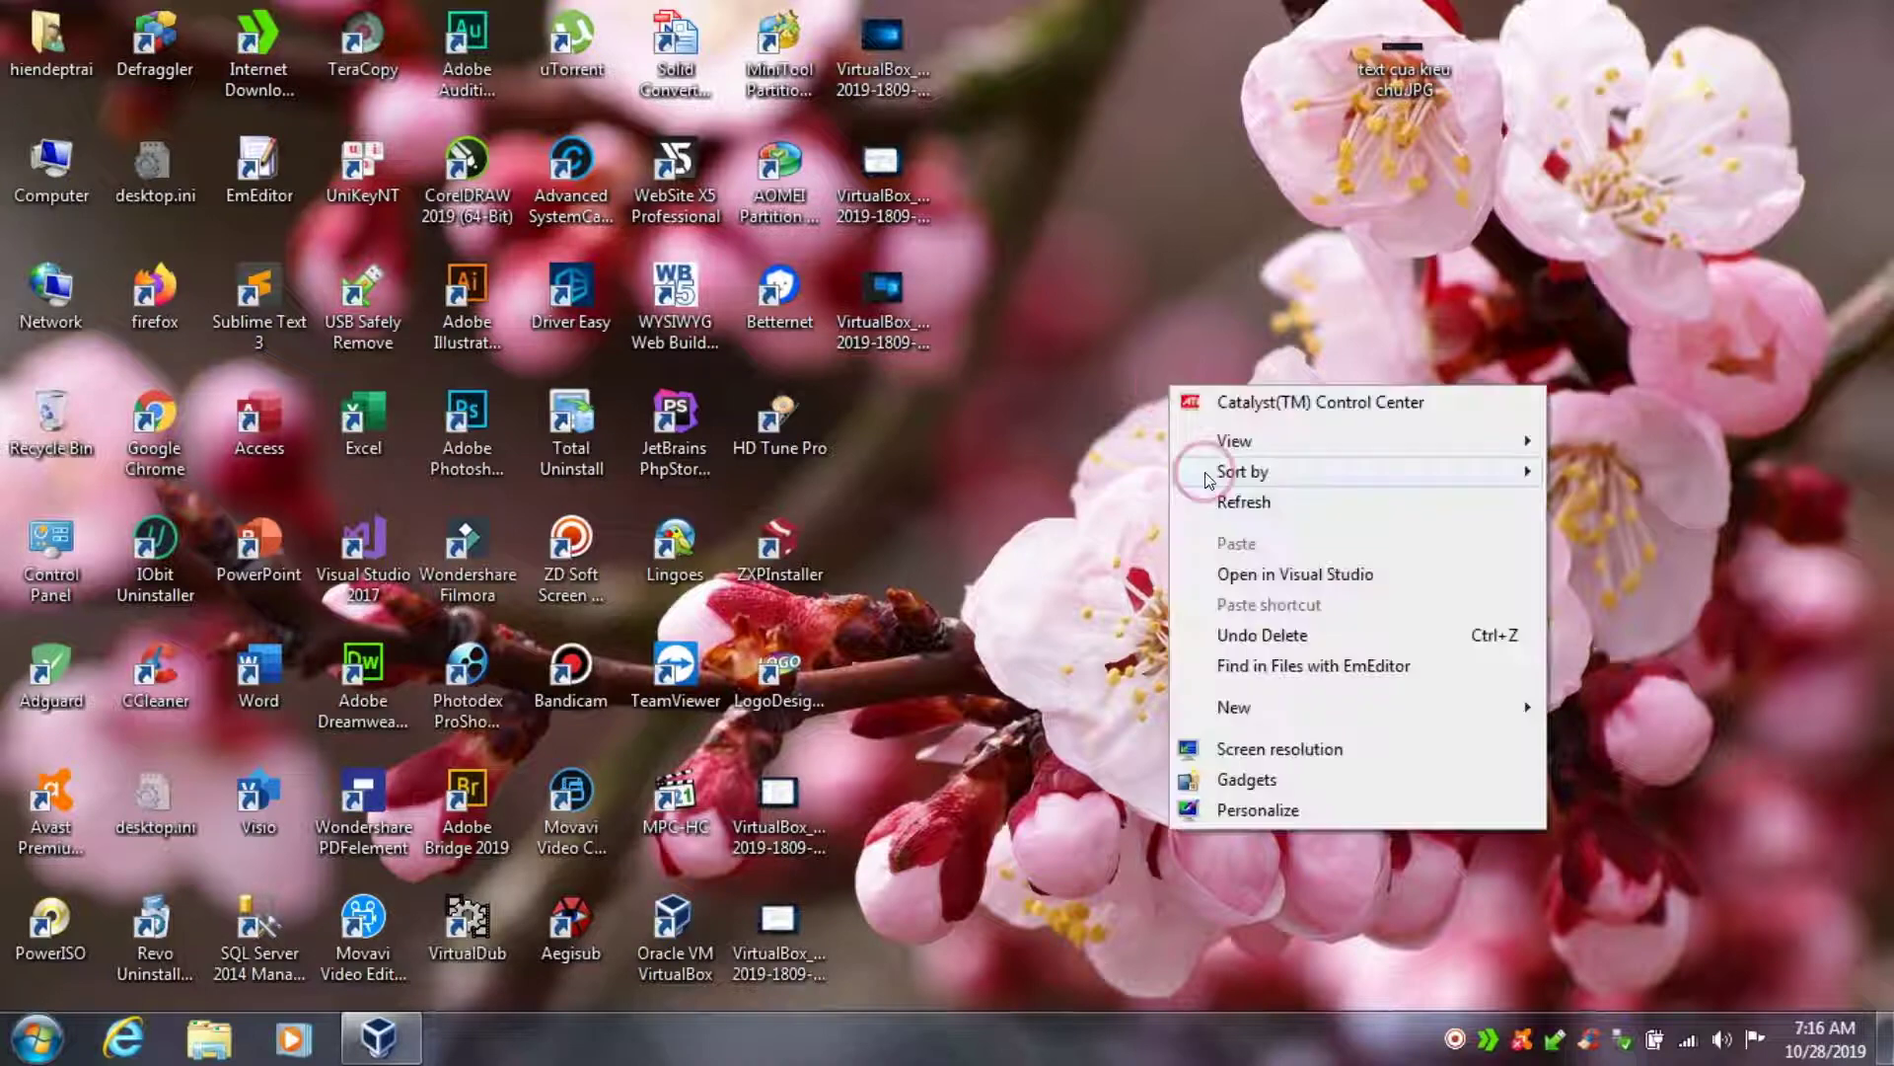
click(1212, 503)
right_click(1144, 412)
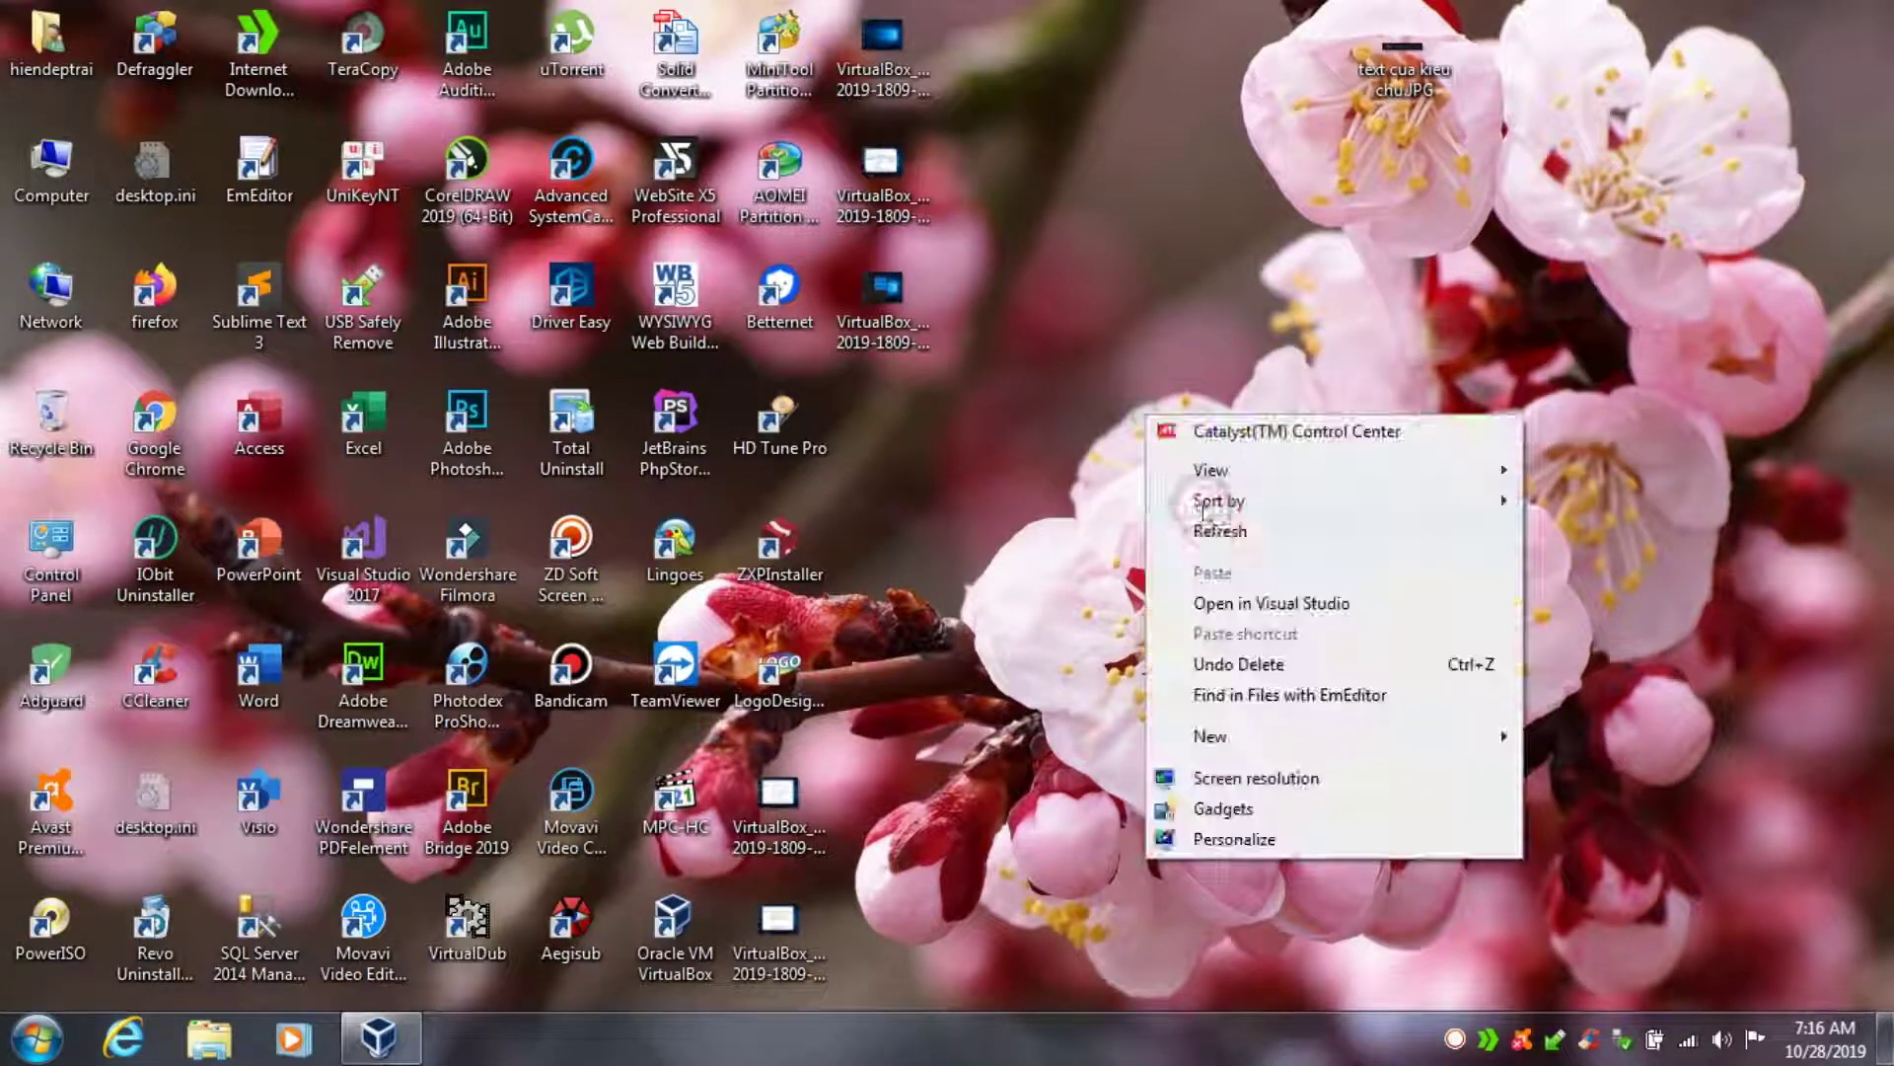
click(1215, 528)
right_click(1137, 449)
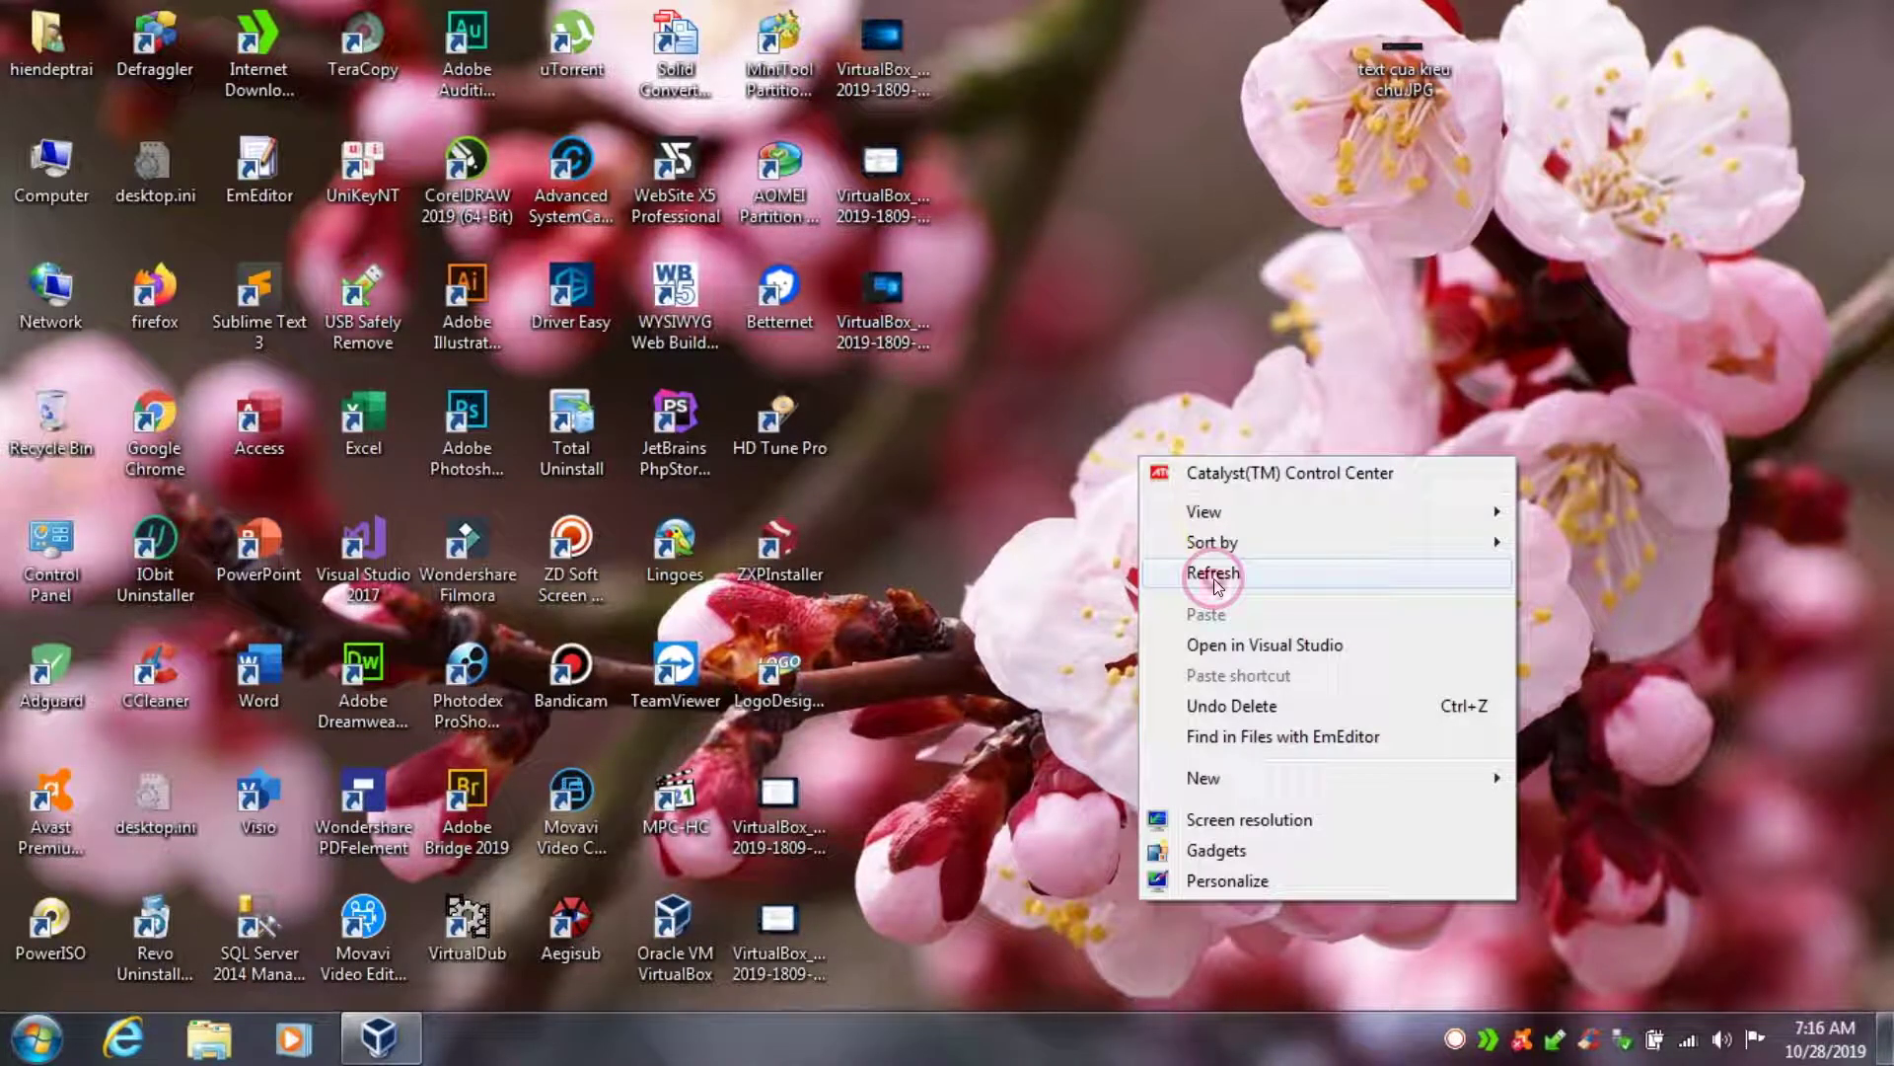
click(1213, 578)
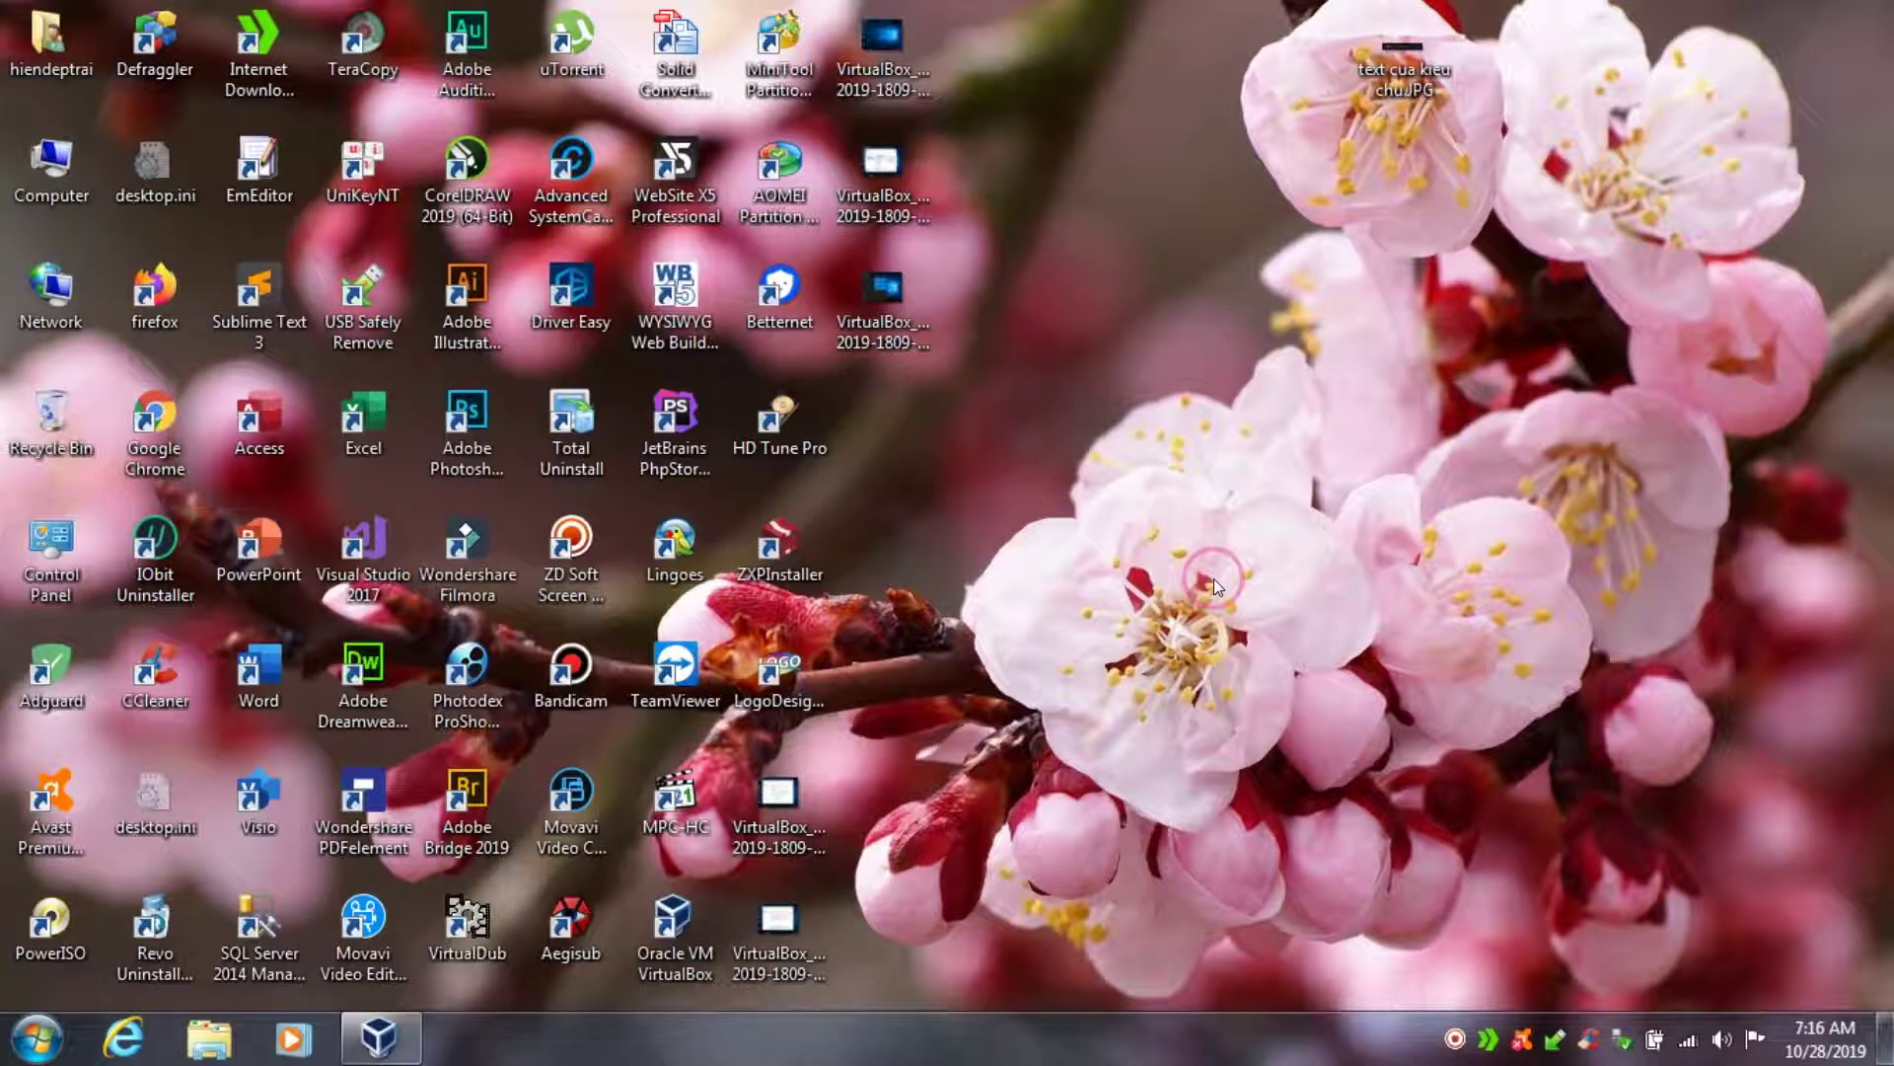